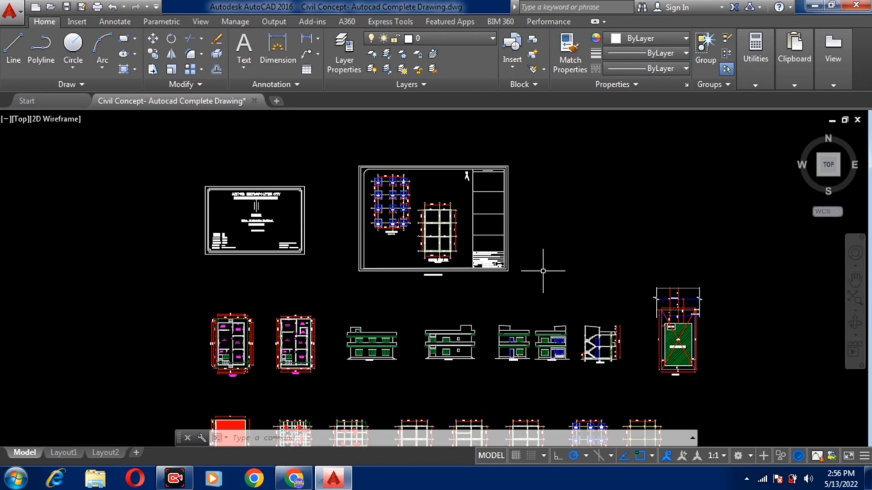
# Examine the complete building drawing, including its cover sheet, foundation sheet, floor plans, elevations, section, site plan and structural plans
pyautogui.scroll(2, 550, 275)
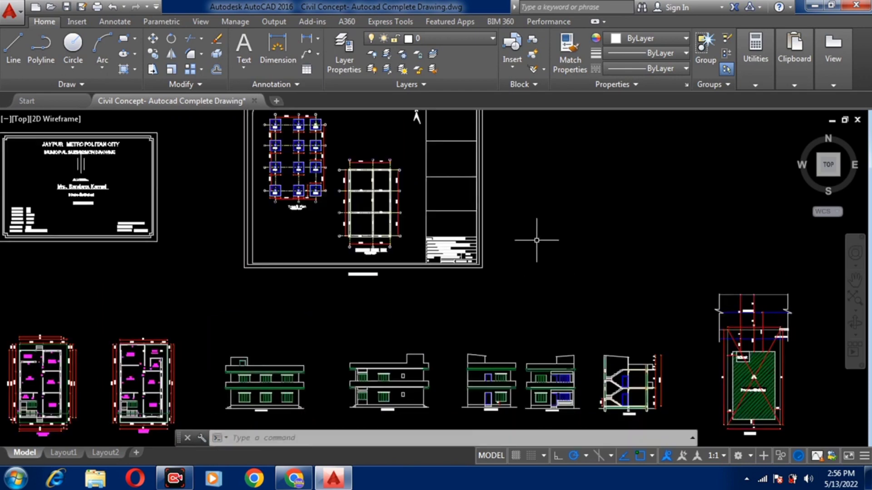
pyautogui.moveTo(536, 250); pyautogui.dragTo(538, 264, button='middle')
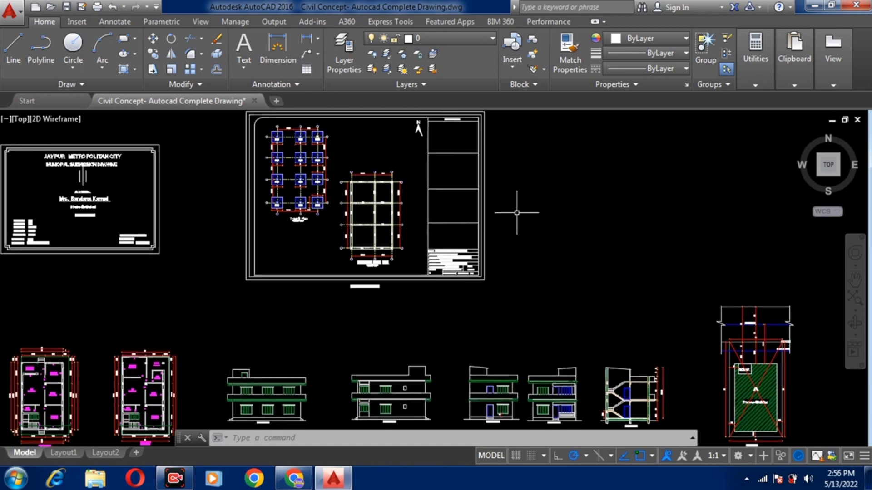
pyautogui.moveTo(518, 214)
pyautogui.mouseDown(button='middle')
pyautogui.moveTo(548, 236)
pyautogui.moveTo(609, 250)
pyautogui.mouseUp(button='middle')
pyautogui.scroll(-2, 609, 249)
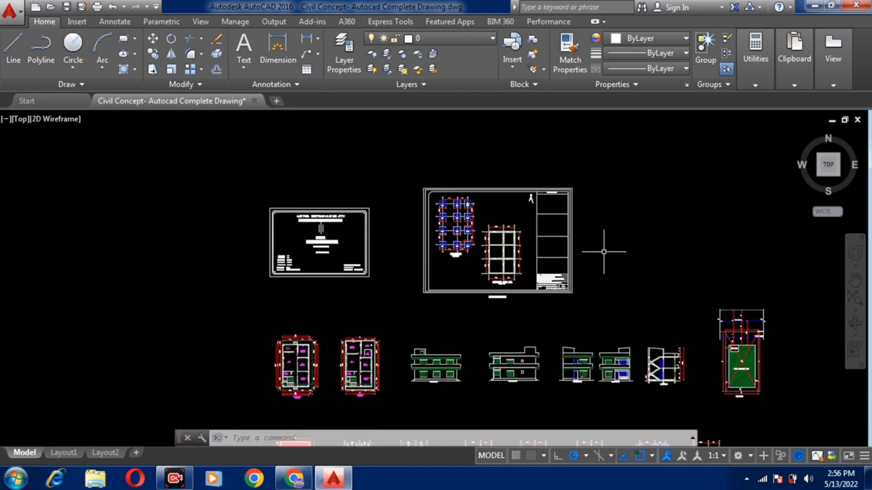
pyautogui.moveTo(611, 286); pyautogui.dragTo(595, 215, button='middle')
pyautogui.scroll(5, 522, 318)
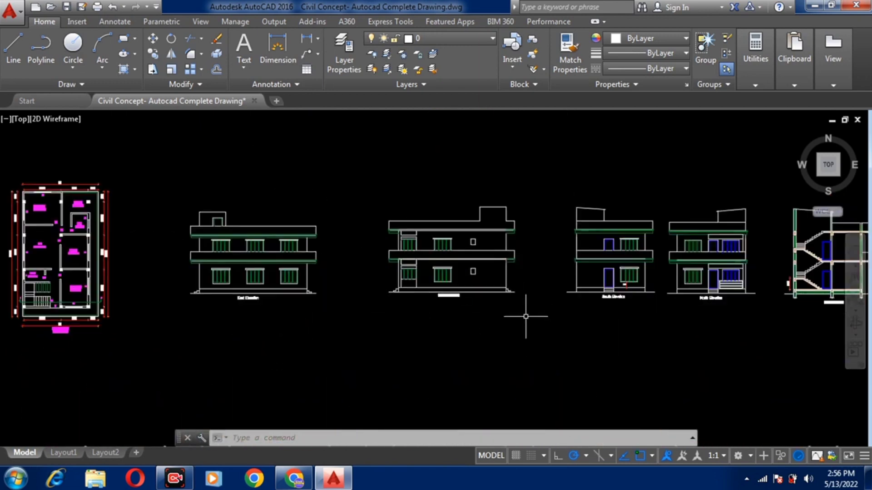
pyautogui.moveTo(530, 253); pyautogui.dragTo(545, 298, button='middle')
pyautogui.scroll(3, 545, 297)
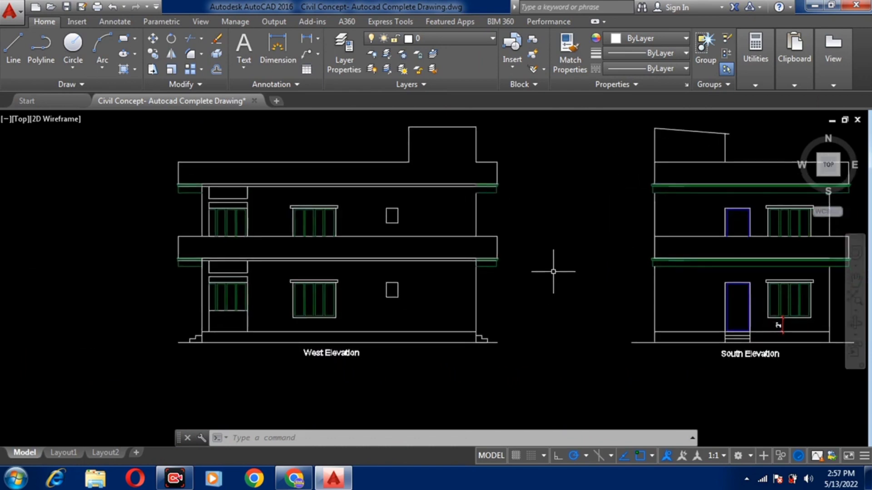
pyautogui.scroll(-3, 553, 271)
pyautogui.scroll(3, 553, 271)
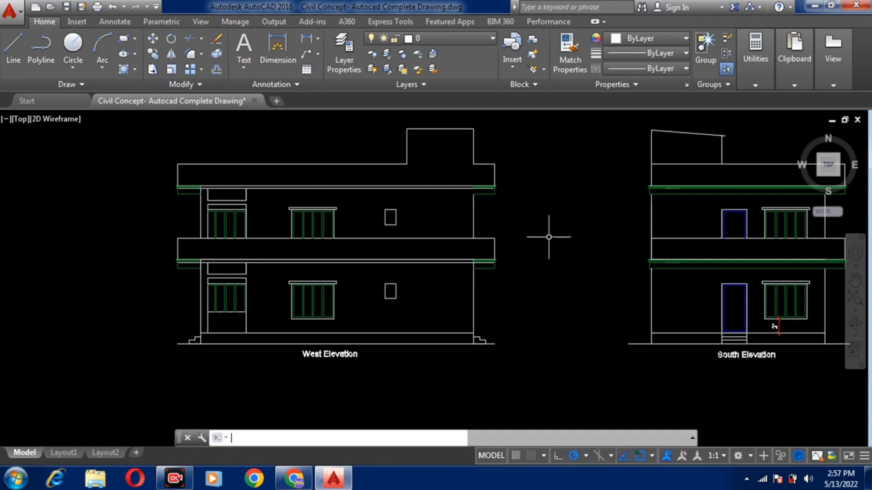
pyautogui.scroll(-3, 533, 226)
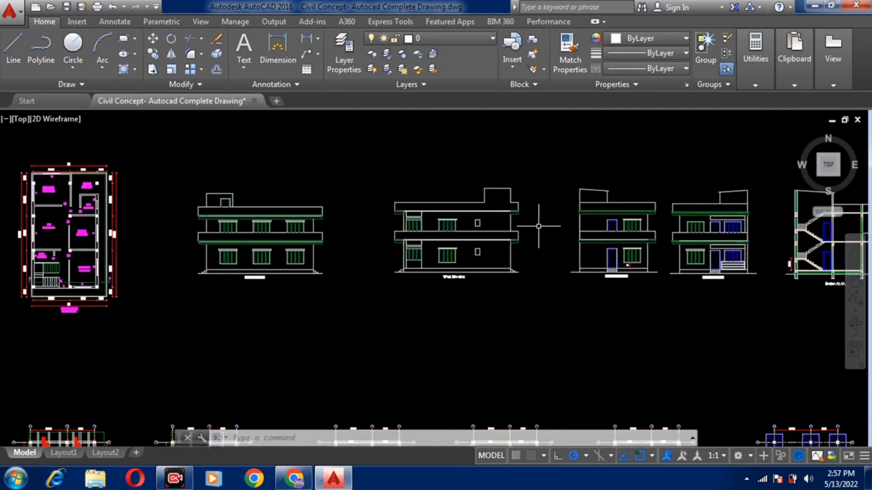
pyautogui.scroll(-3, 538, 226)
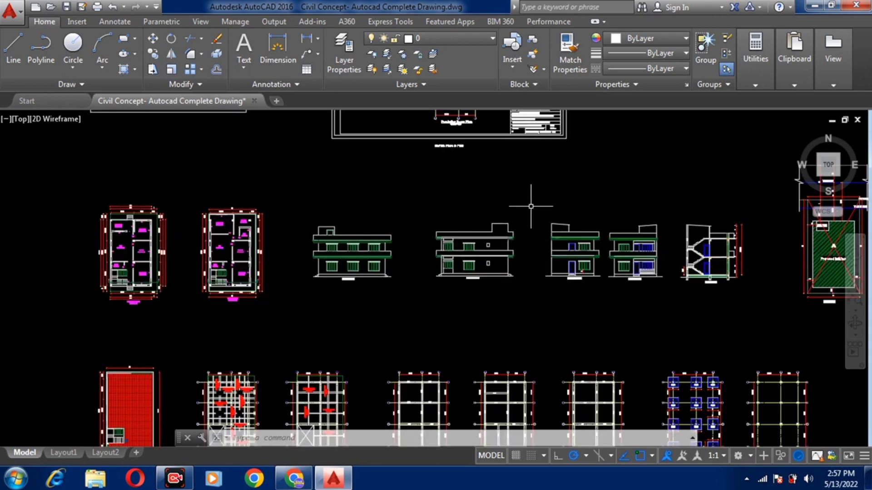
pyautogui.moveTo(531, 206); pyautogui.dragTo(510, 259, button='middle')
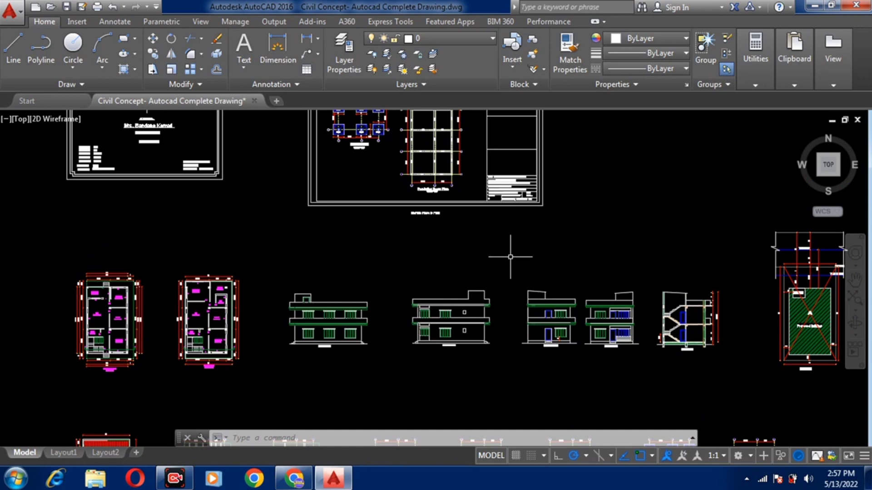
pyautogui.scroll(-2, 475, 253)
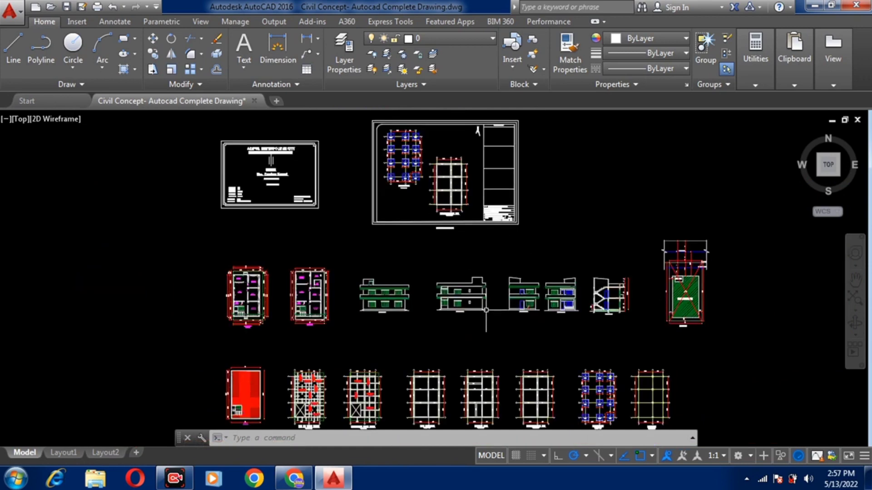
pyautogui.scroll(2, 486, 310)
pyautogui.scroll(-2, 510, 243)
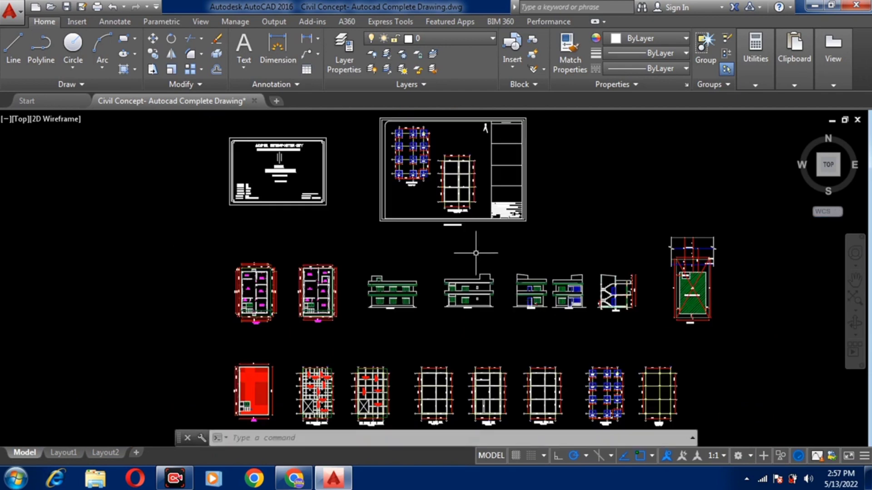
pyautogui.scroll(2, 495, 251)
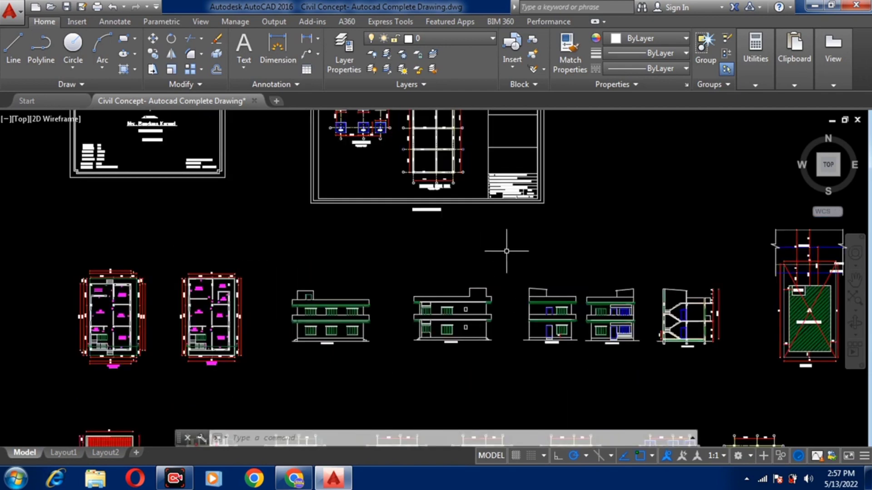
pyautogui.moveTo(506, 251); pyautogui.dragTo(502, 286, button='middle')
pyautogui.scroll(-2, 501, 286)
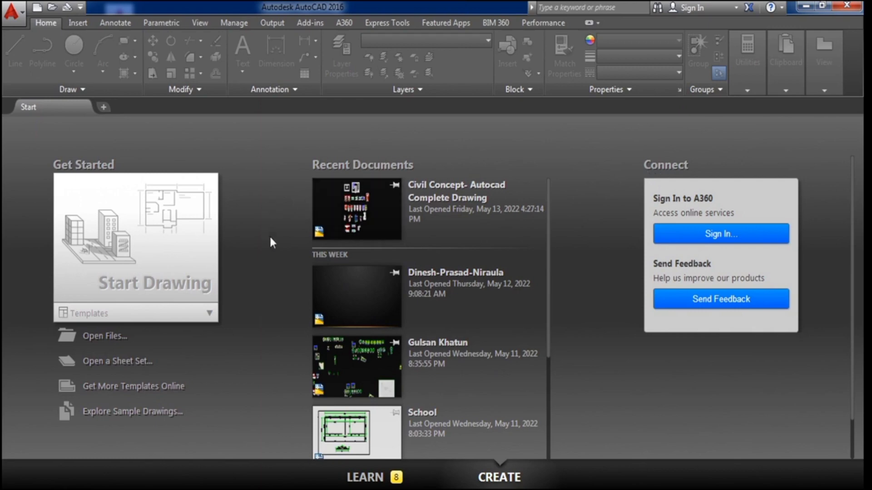
# Start a new blank drawing and bring its origin into the lower part of the drawing area
pyautogui.click(132, 249)
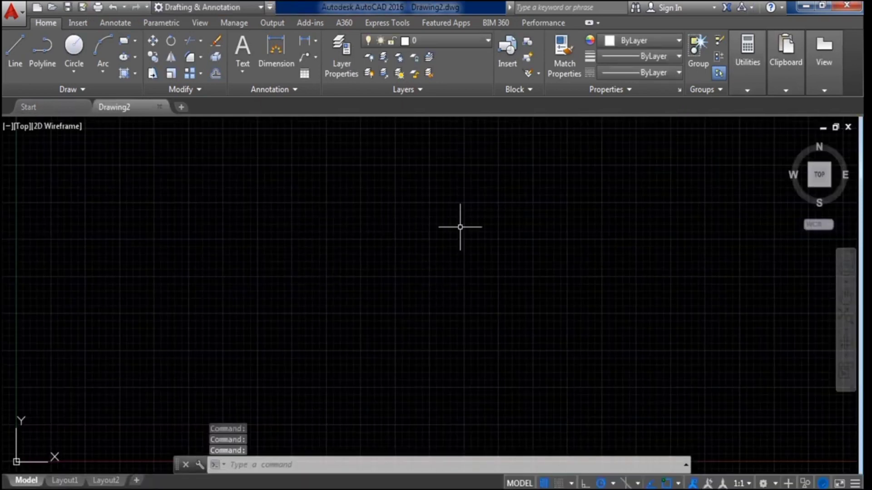
pyautogui.scroll(-5, 298, 230)
pyautogui.scroll(2, 481, 279)
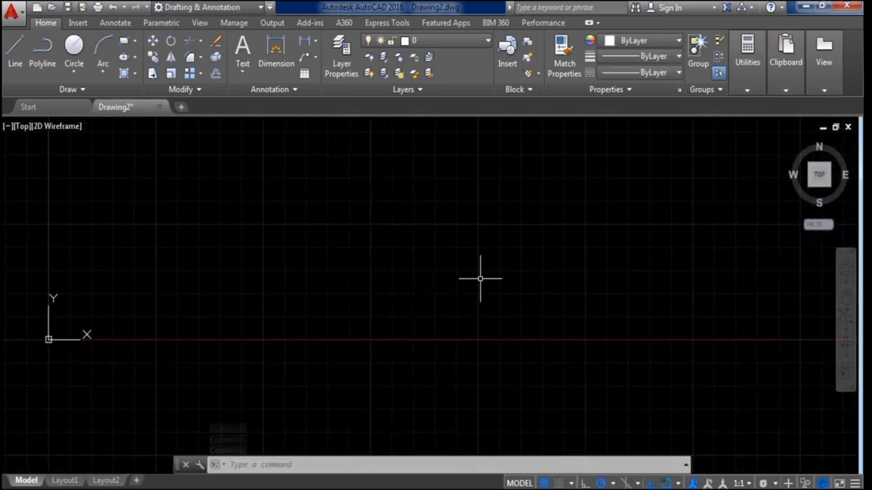
pyautogui.moveTo(369, 267); pyautogui.dragTo(389, 329, button='middle')
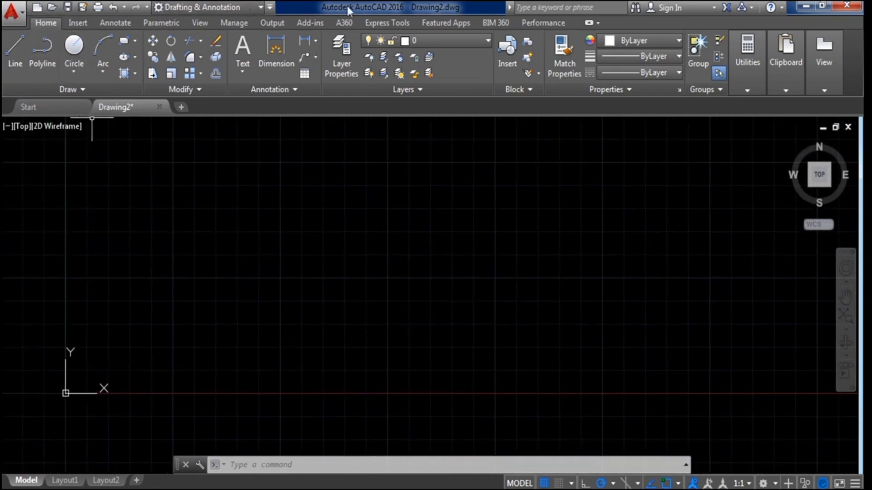
pyautogui.click(14, 13)
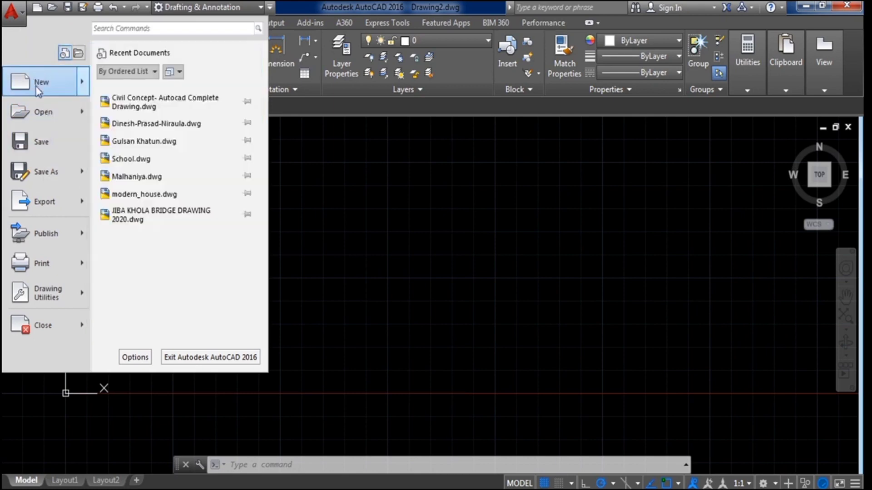
pyautogui.moveTo(37, 85)
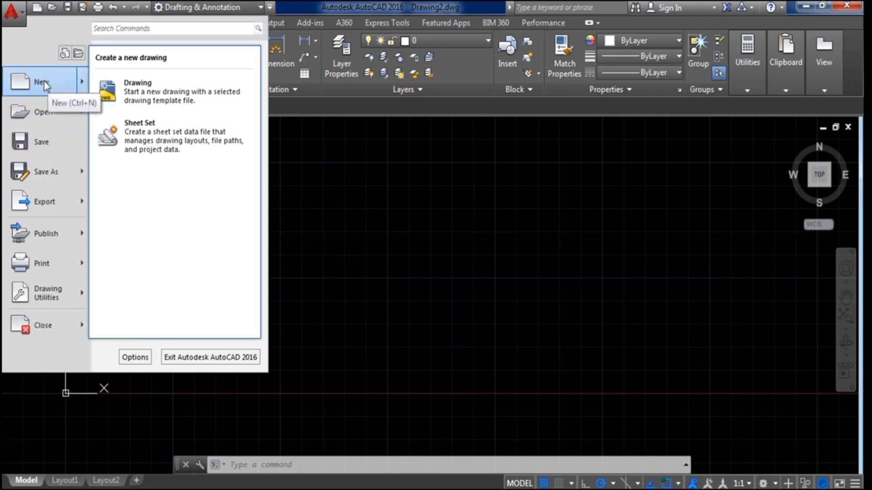
pyautogui.moveTo(43, 114)
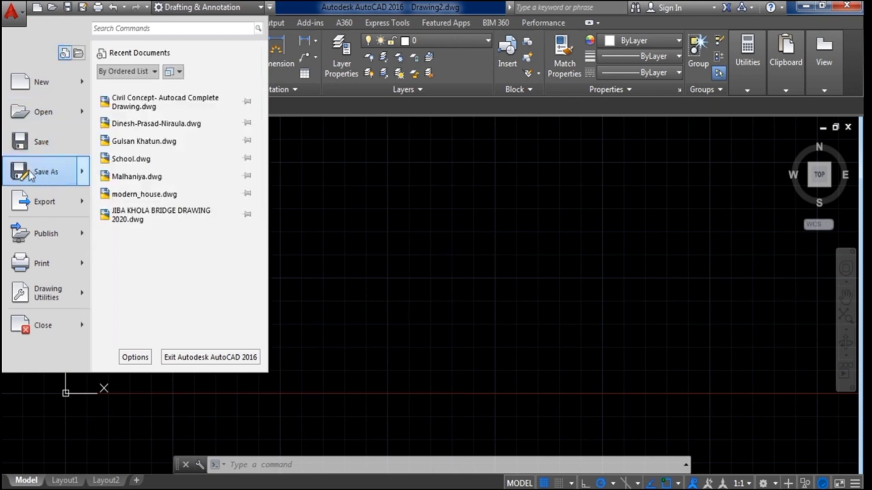
pyautogui.moveTo(46, 175)
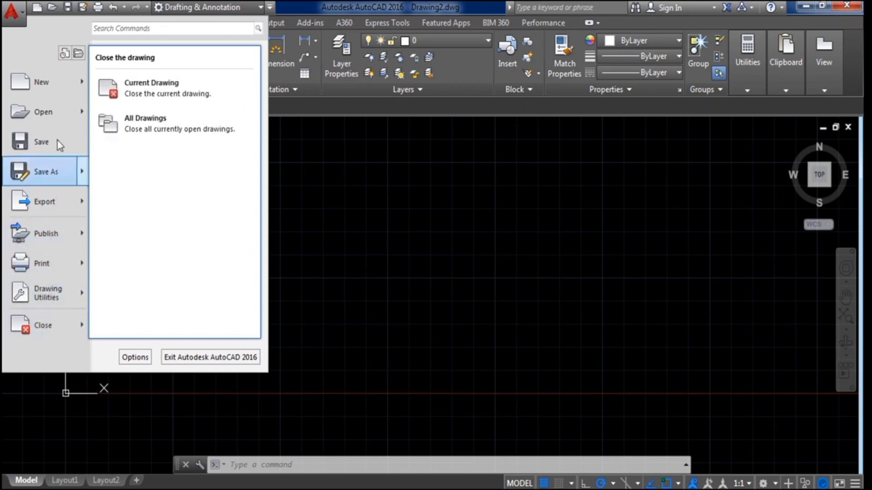
pyautogui.click(14, 19)
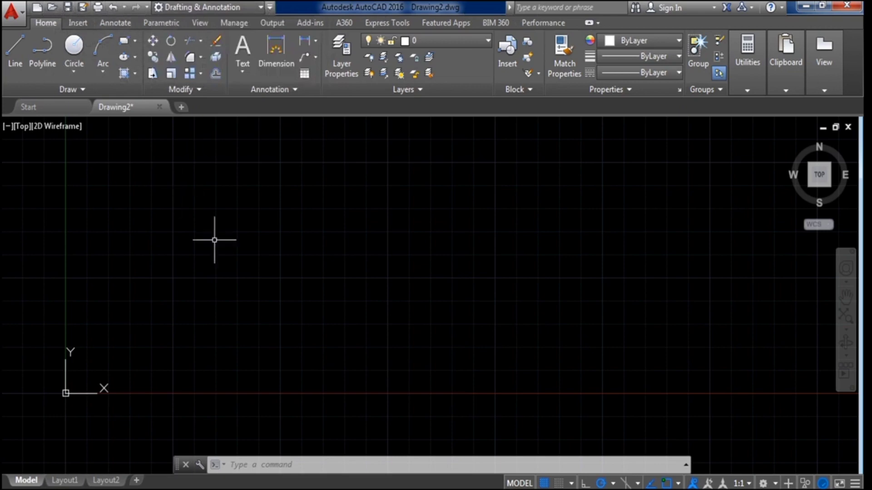
# Draw a single diagonal line in the blank drawing with the Line tool, and undo it
pyautogui.click(15, 67)
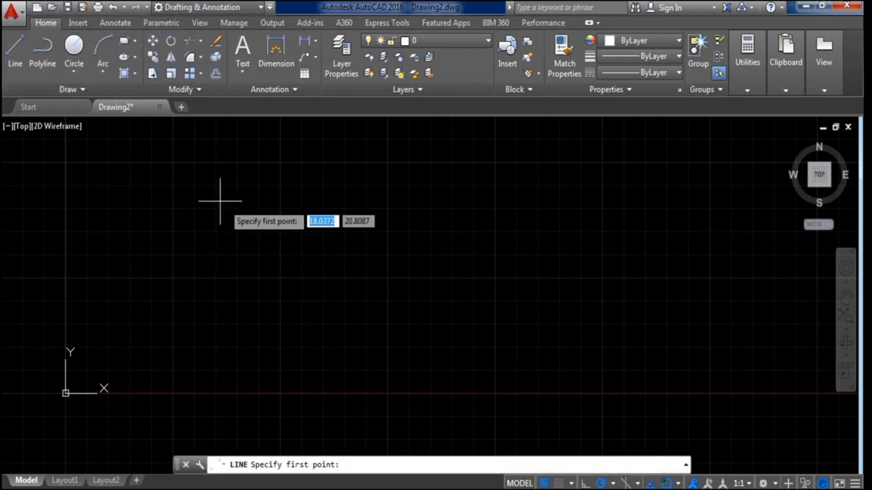
pyautogui.click(253, 223)
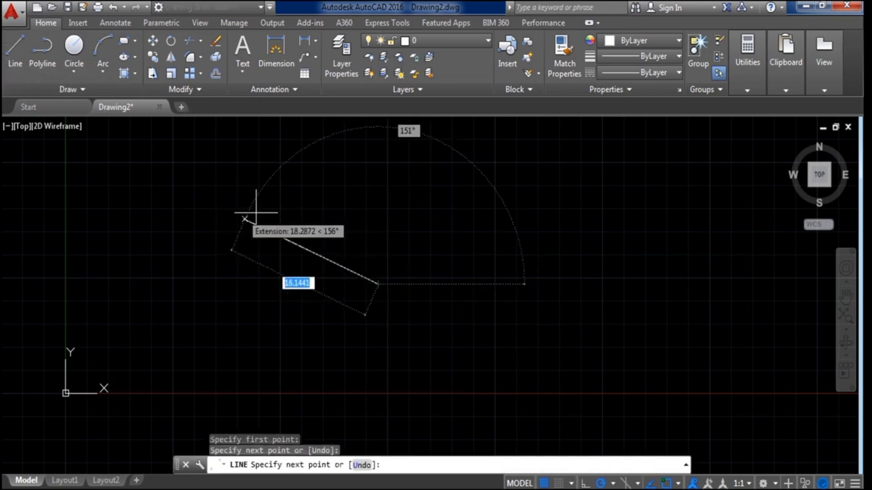
pyautogui.press('Escape')
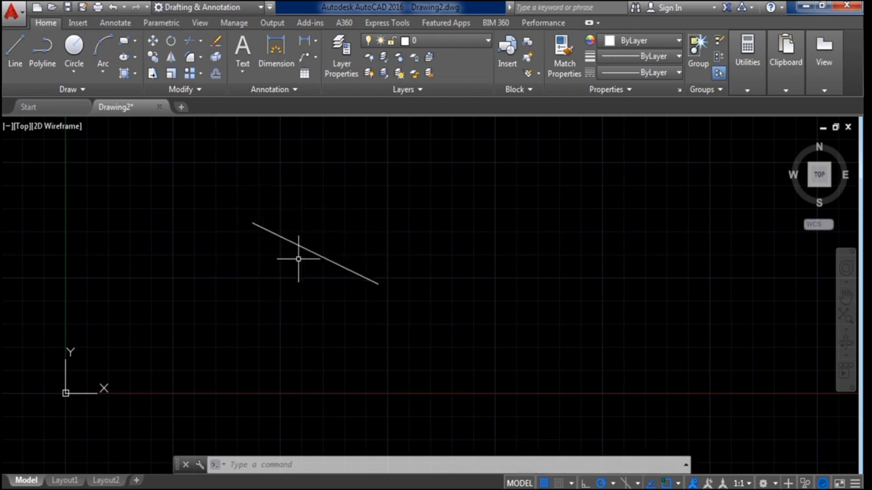
pyautogui.click(112, 8)
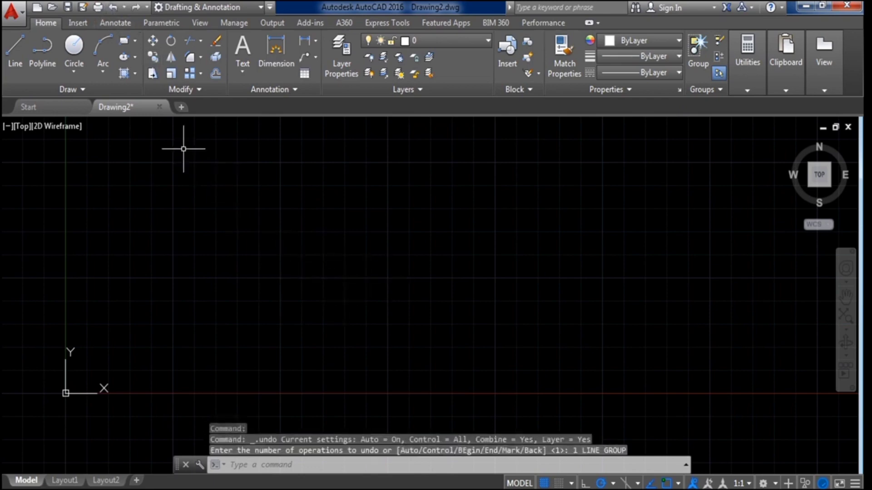
# Draw a single horizontal line near the middle of the drawing area with the Line tool
pyautogui.click(26, 63)
pyautogui.click(253, 243)
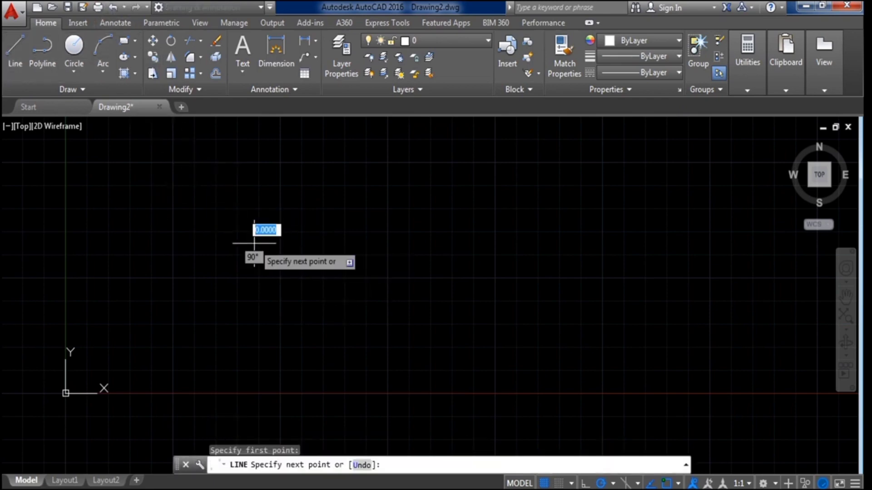
pyautogui.click(398, 244)
pyautogui.press('Escape')
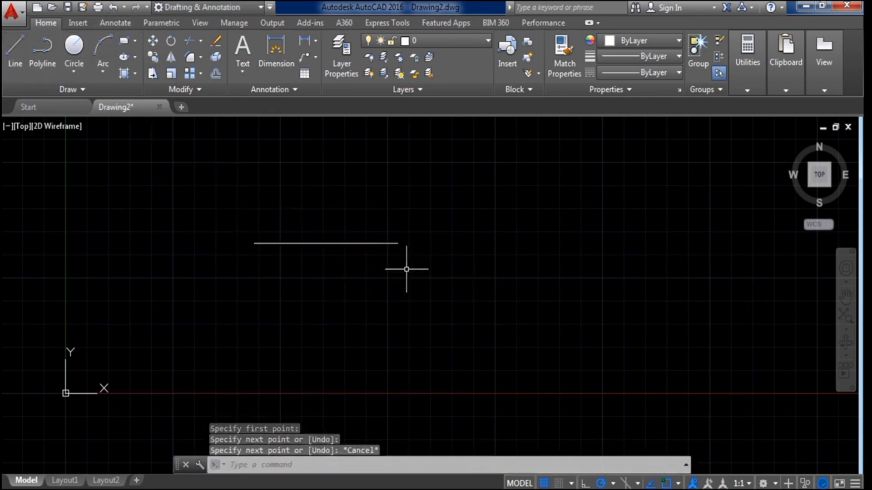
# Draw a steep line sloping down beyond the right end of the horizontal line
pyautogui.click(25, 57)
pyautogui.click(427, 200)
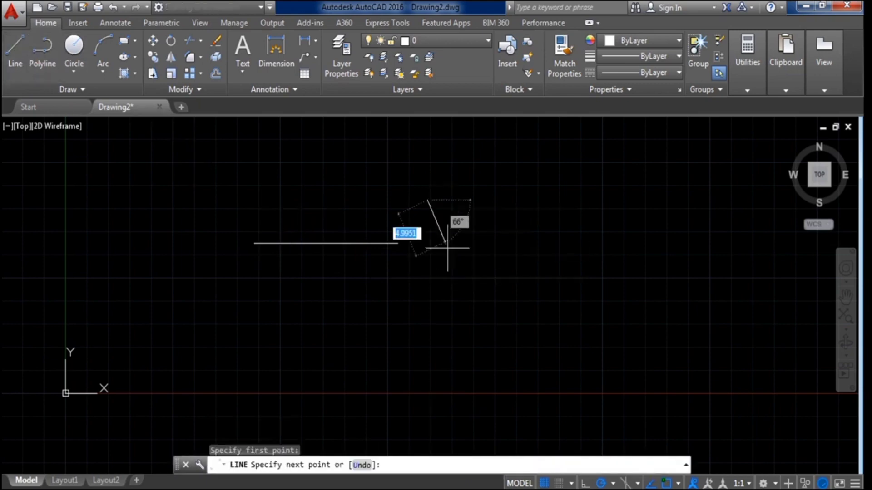
pyautogui.click(484, 331)
pyautogui.press('Escape')
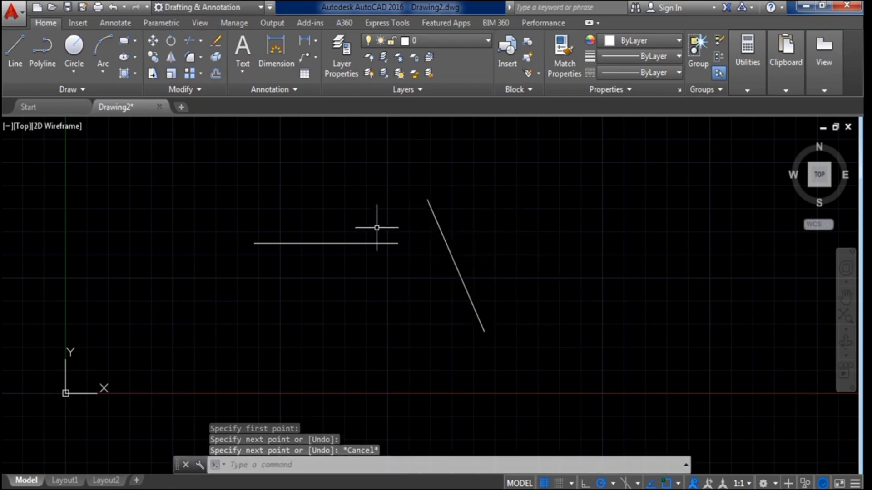
# Undo the steep line and the horizontal line so the drawing is empty
pyautogui.click(112, 11)
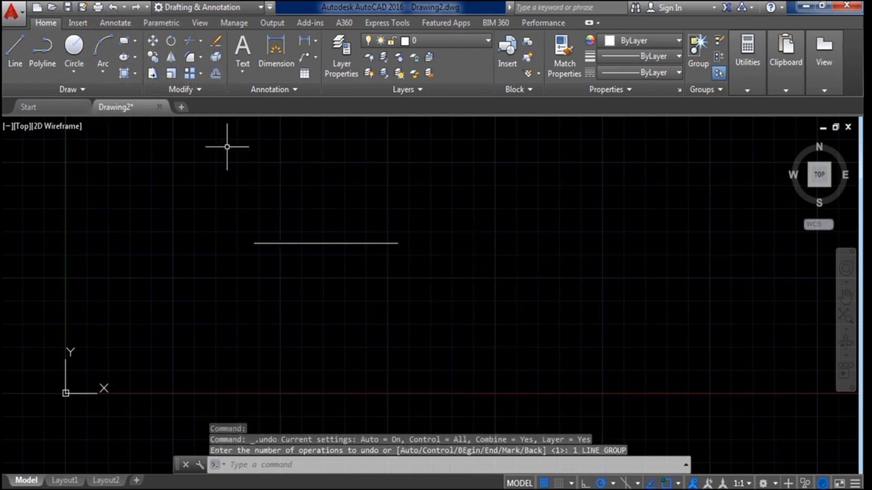
pyautogui.click(113, 6)
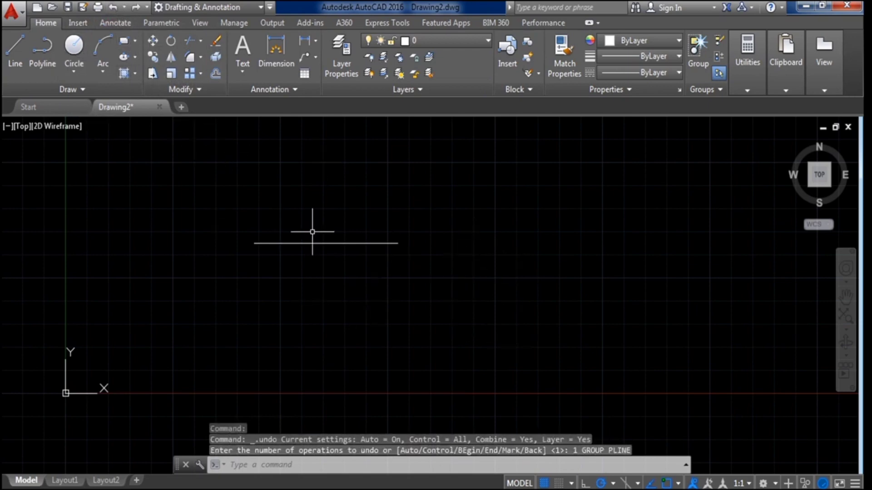
pyautogui.click(110, 11)
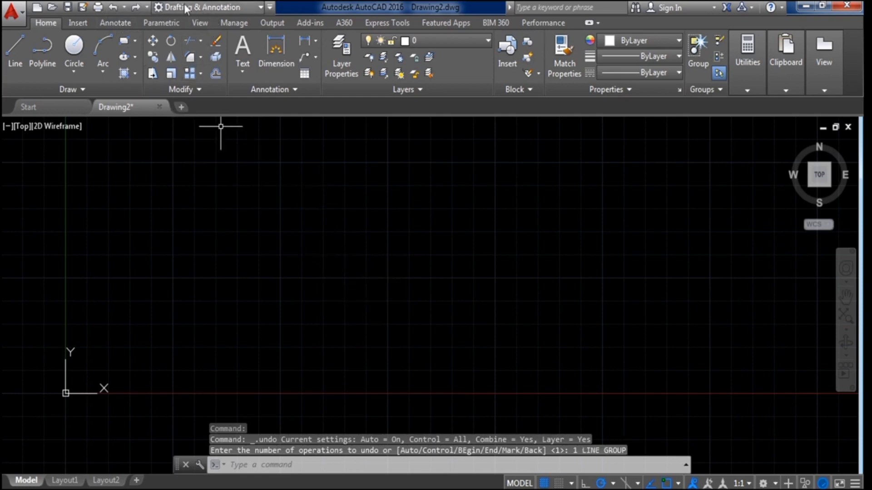
# Switch the workspace to 3D Modeling and return it to Drafting & Annotation
pyautogui.click(258, 6)
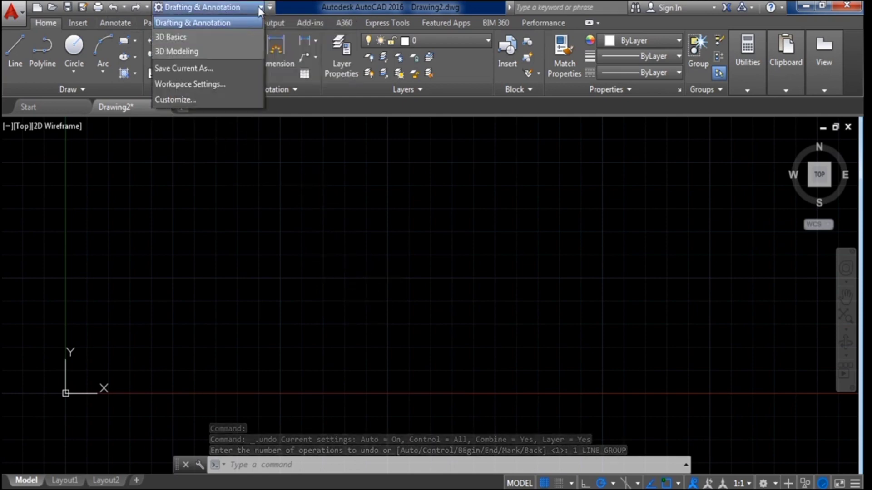
pyautogui.click(258, 7)
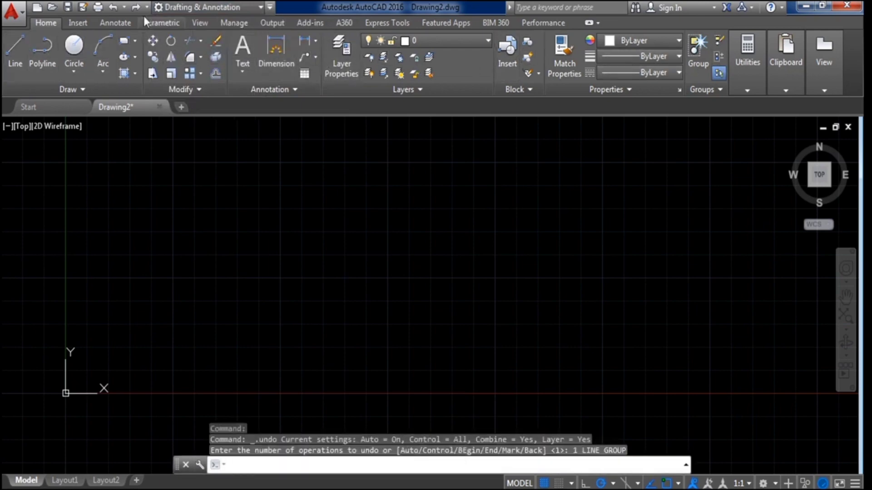
pyautogui.click(260, 7)
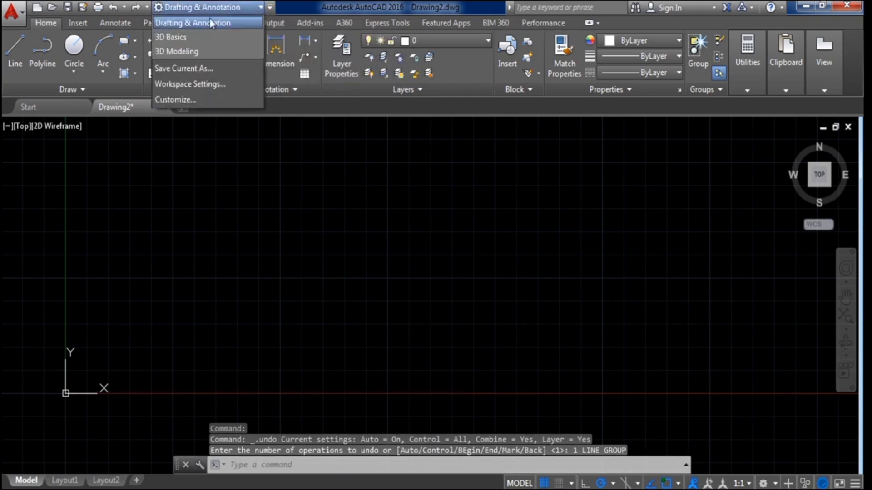
pyautogui.click(188, 48)
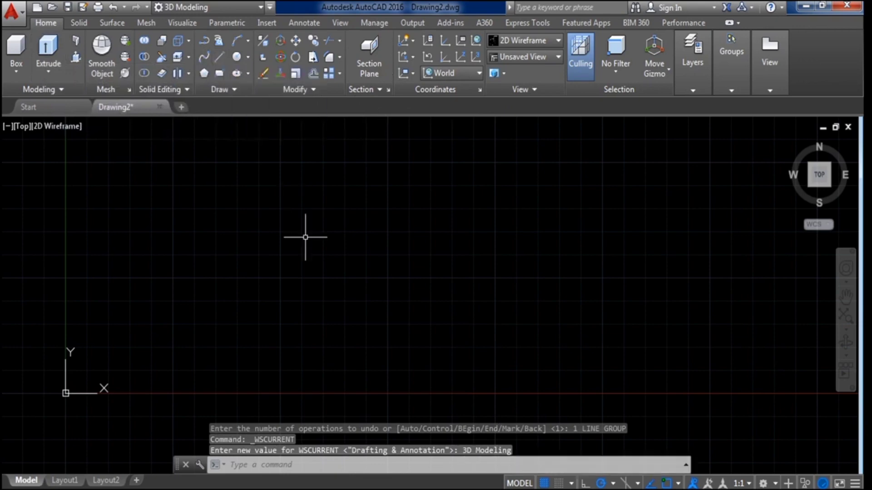
pyautogui.click(260, 9)
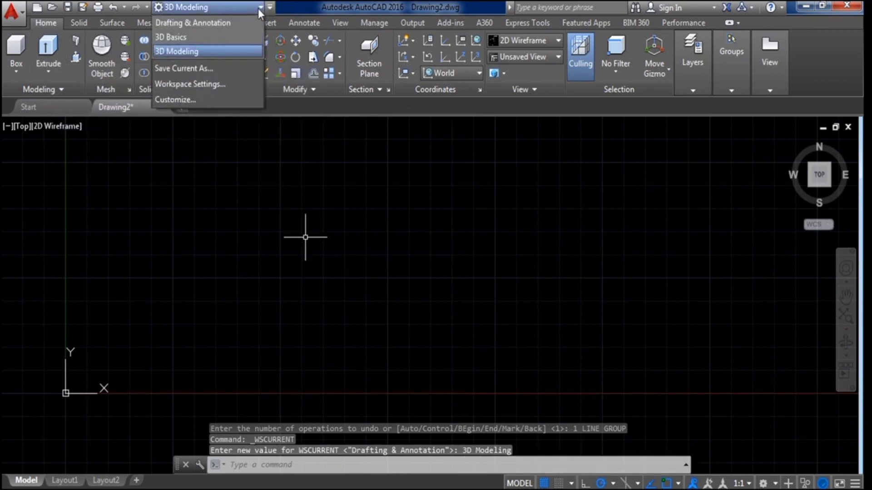
pyautogui.click(211, 25)
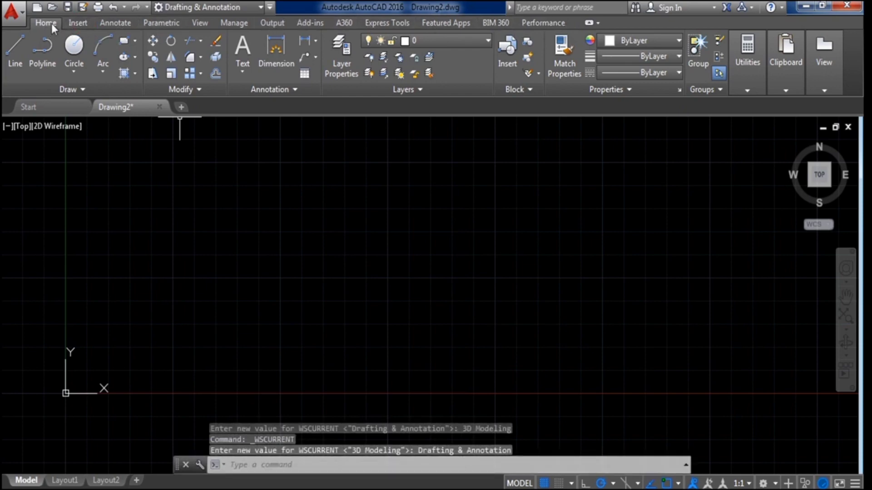
pyautogui.click(77, 22)
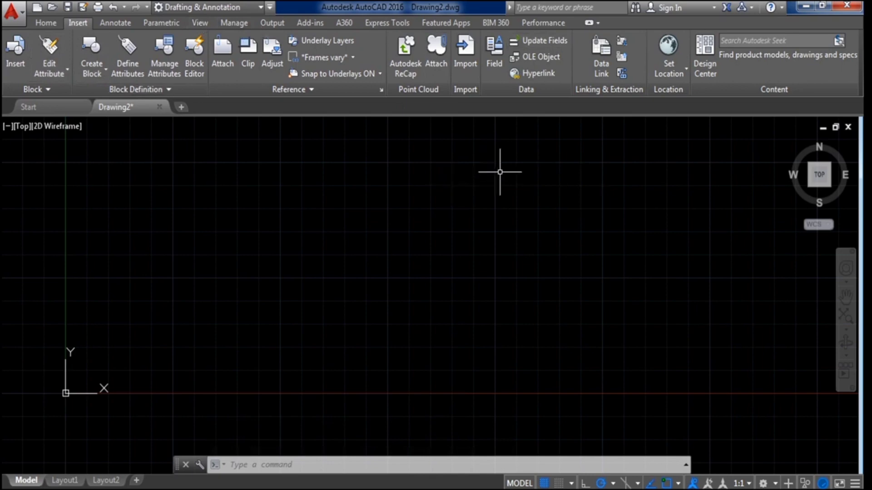
pyautogui.click(45, 24)
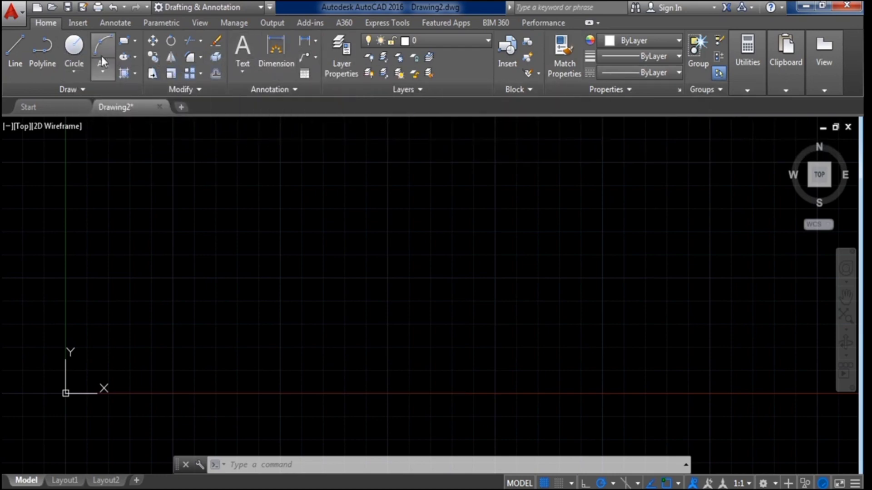
pyautogui.click(71, 23)
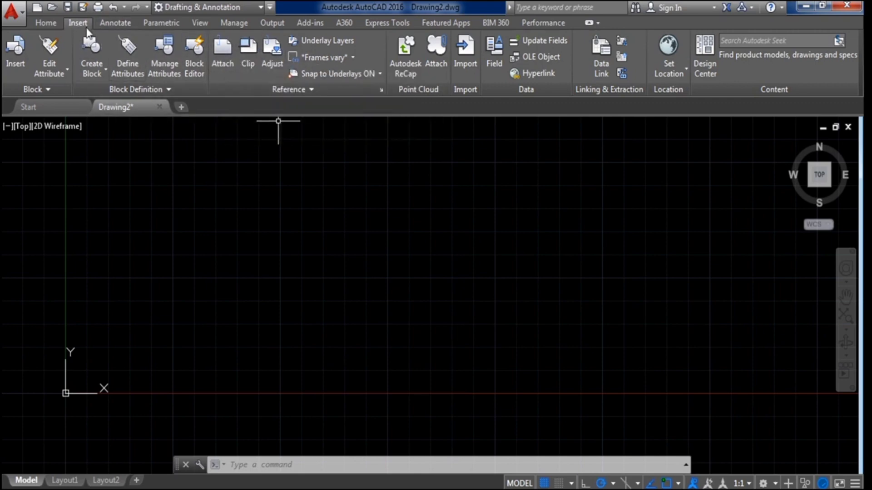
pyautogui.click(57, 23)
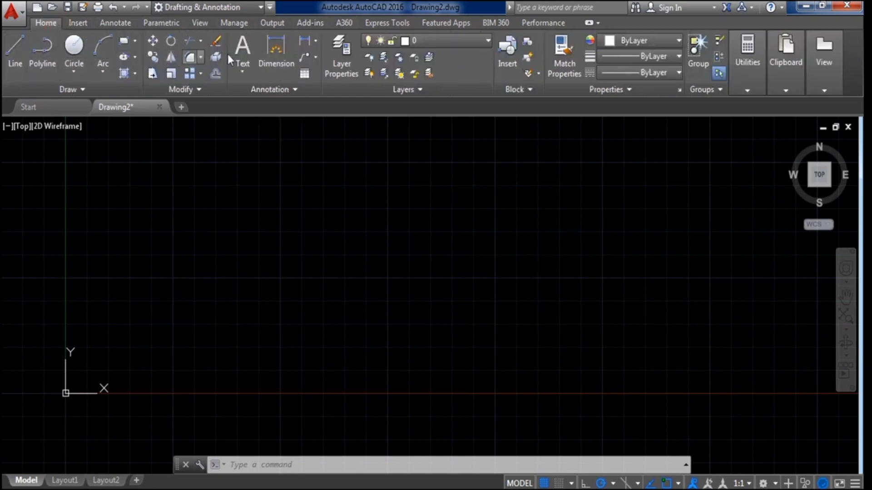
# Draw a single line sloping gently down to the right in the upper-left part of the drawing area with the Line tool
pyautogui.click(19, 49)
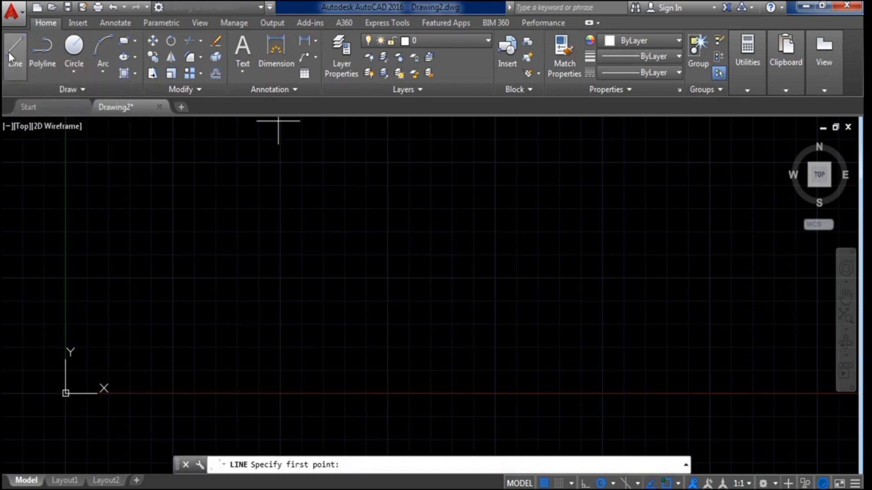
pyautogui.click(189, 206)
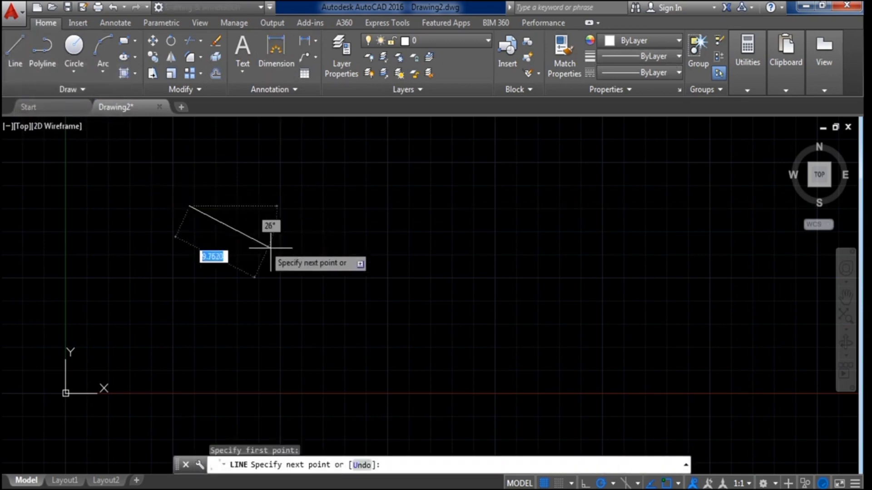
pyautogui.click(336, 271)
pyautogui.press('Escape')
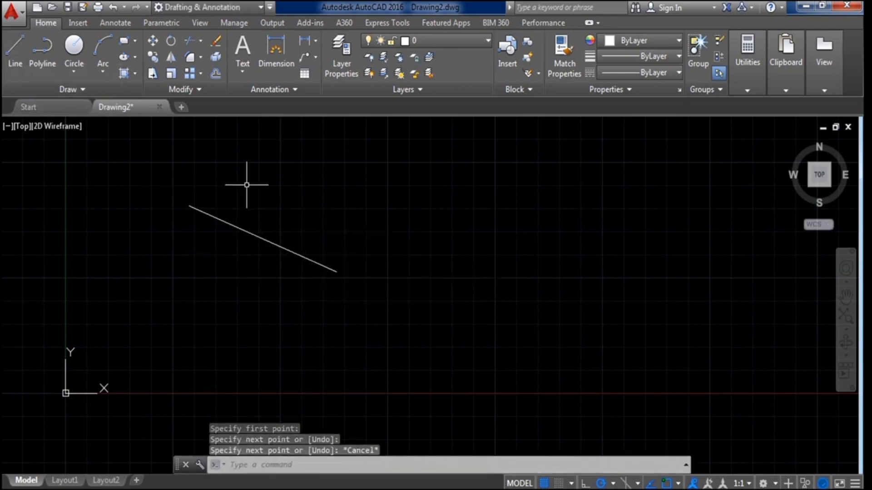
# Draw an open three-segment polyline to the right of the sloping line, with its open side facing left
pyautogui.click(44, 54)
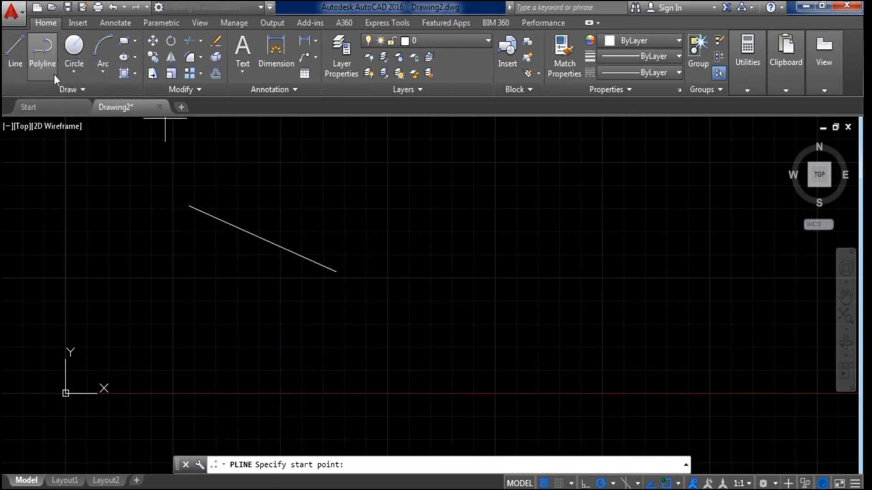
pyautogui.click(395, 180)
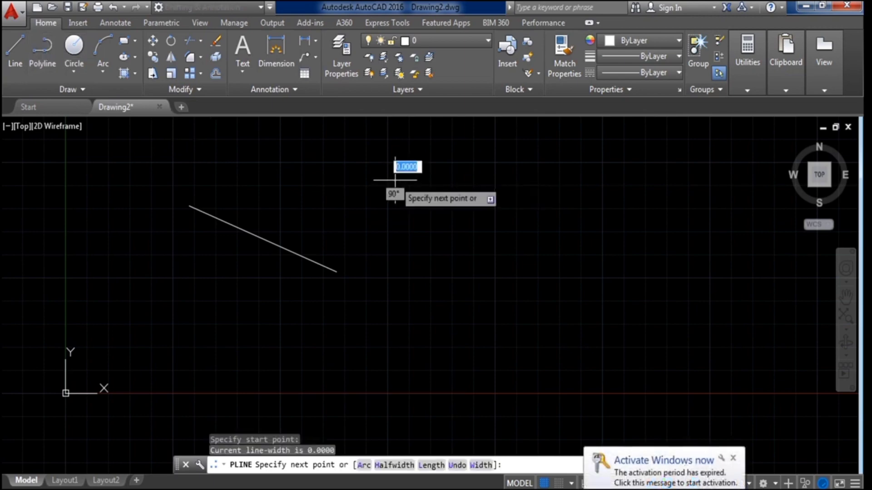
pyautogui.click(587, 206)
pyautogui.click(595, 338)
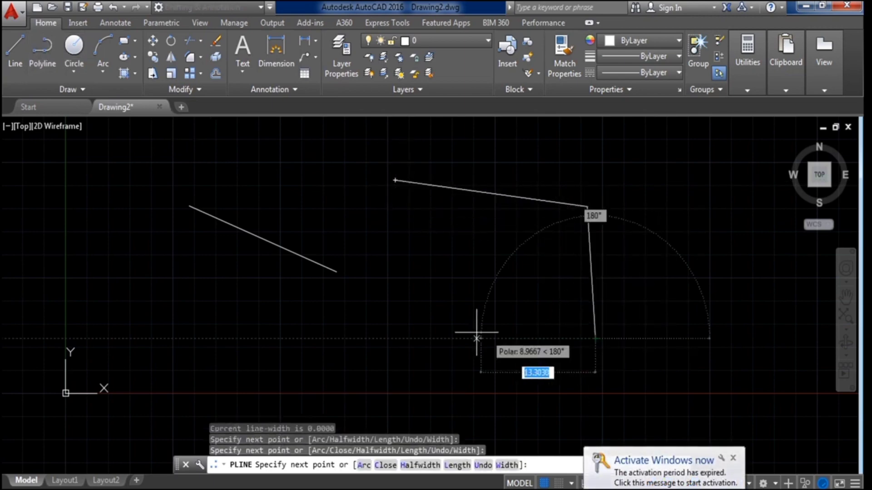
pyautogui.click(417, 331)
pyautogui.press('Escape')
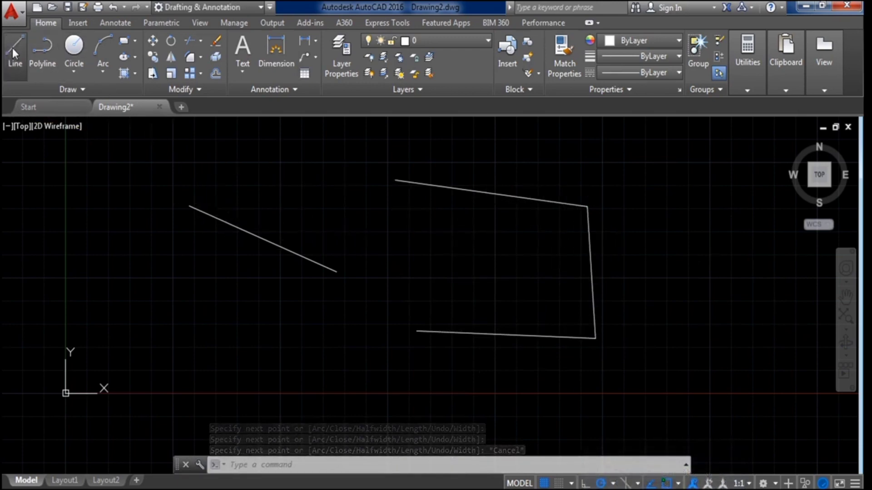
# Draw a single horizontal line above the sloping line, extending just past the polyline's upper-left end
pyautogui.write('l')
pyautogui.press('Return')
pyautogui.click(209, 150)
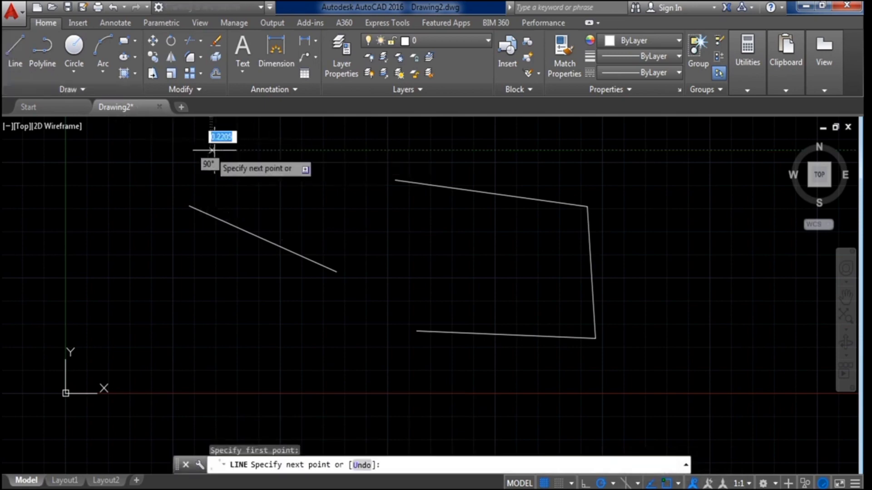
pyautogui.click(434, 150)
pyautogui.press('Escape')
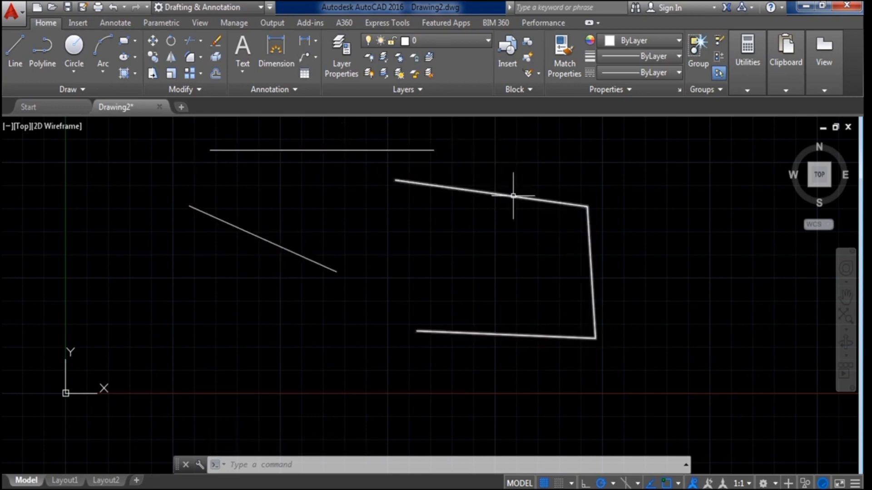
pyautogui.press('Escape')
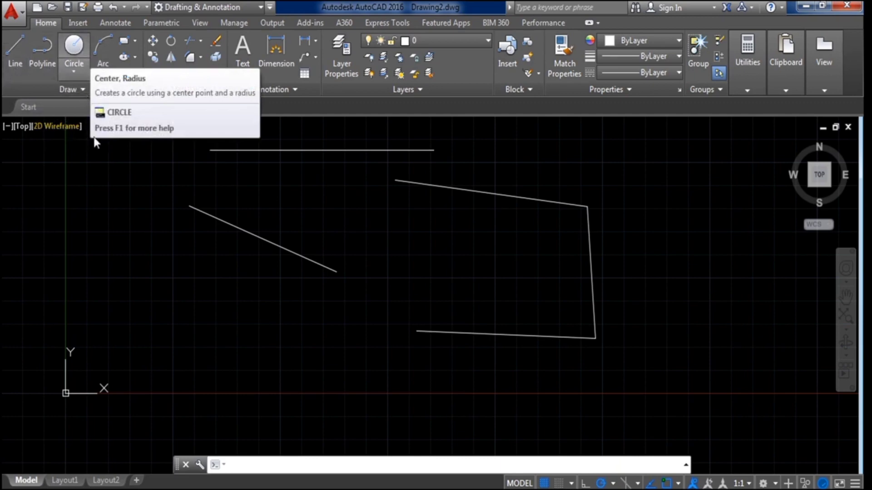
# Draw a circle by centre and radius to the left of the sloping line
pyautogui.click(76, 45)
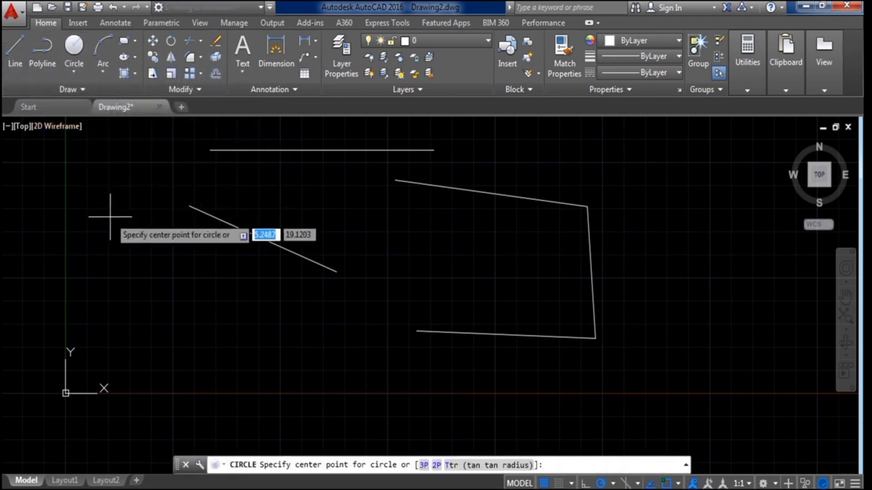
pyautogui.click(111, 249)
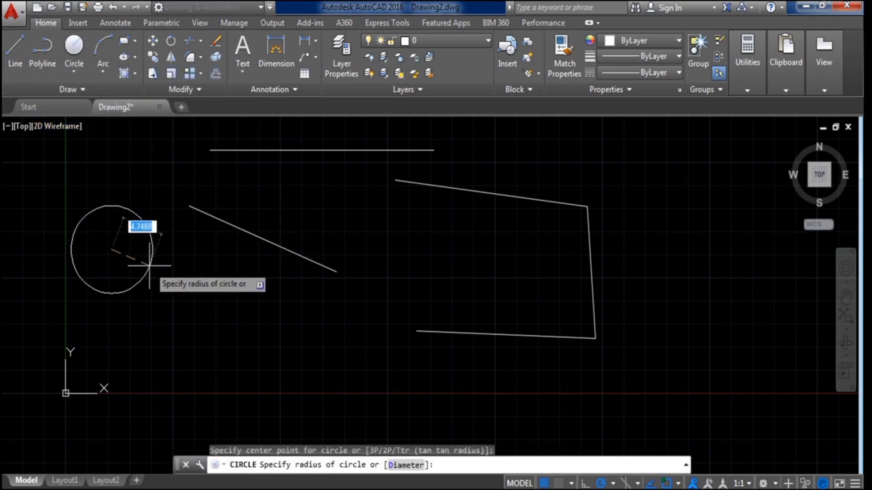
pyautogui.click(149, 254)
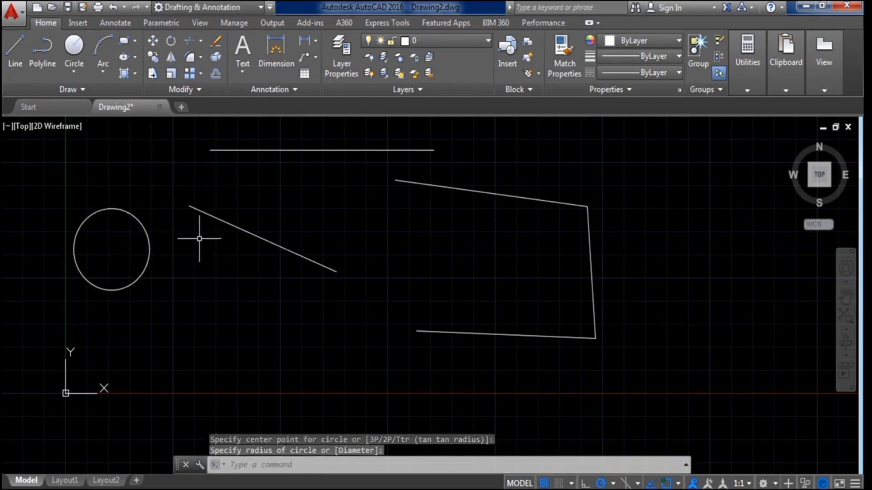
# Draw a three-point arc bulging downward in the free area to the right of the polyline
pyautogui.click(107, 42)
pyautogui.click(649, 167)
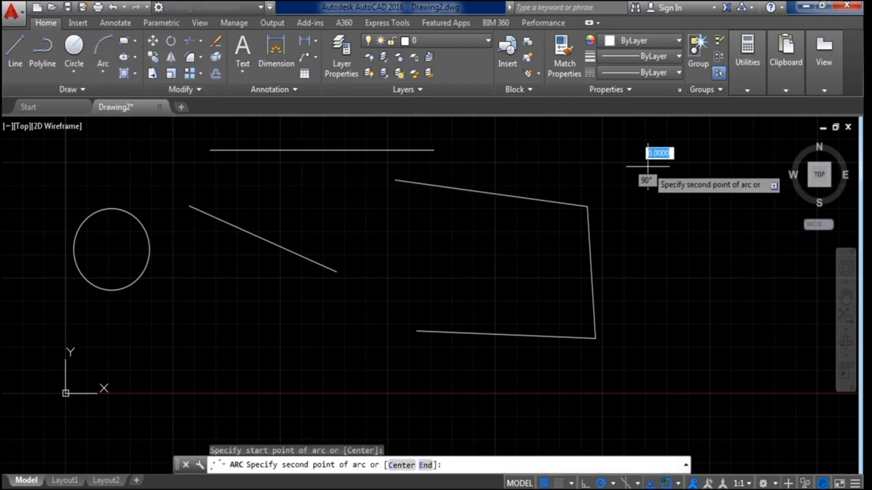
pyautogui.click(694, 222)
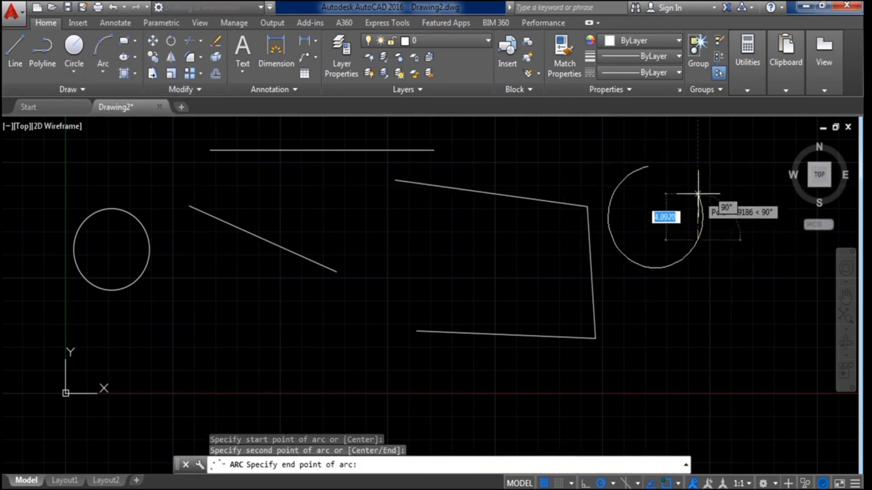
pyautogui.click(737, 231)
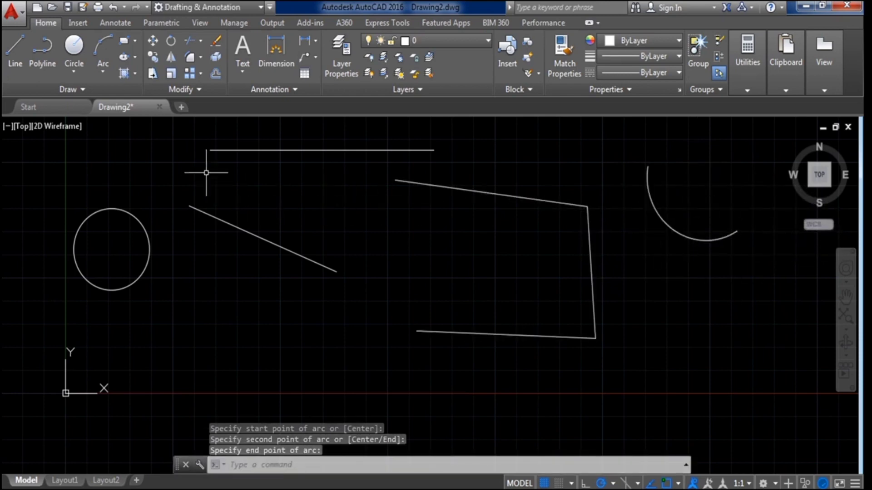
# Draw a rectangle below the sloping line, between the circle and the polyline
pyautogui.click(123, 44)
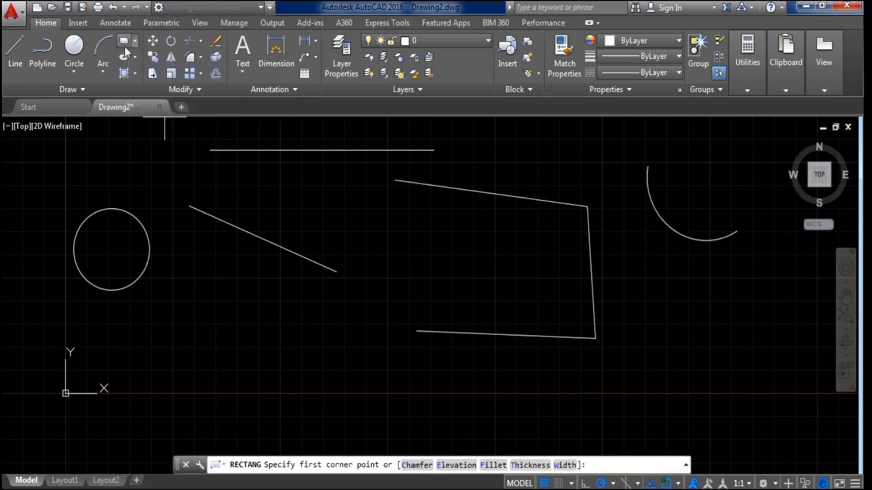
pyautogui.click(124, 44)
pyautogui.click(181, 286)
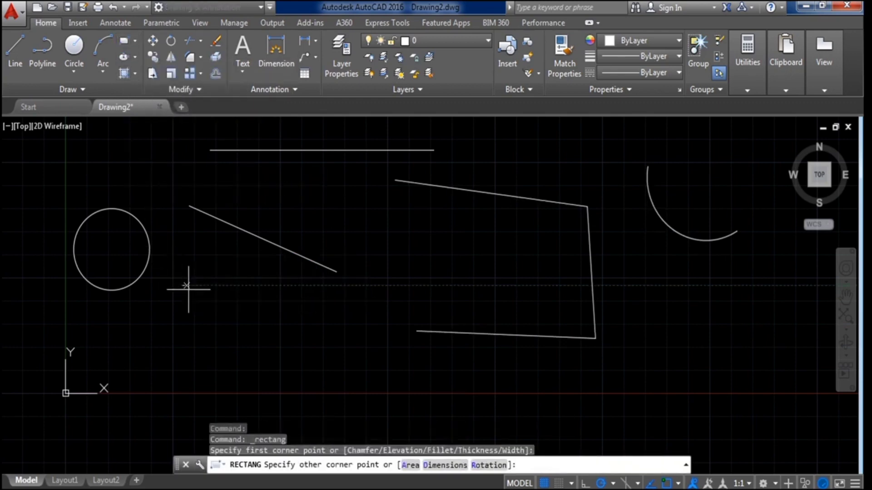
pyautogui.click(281, 343)
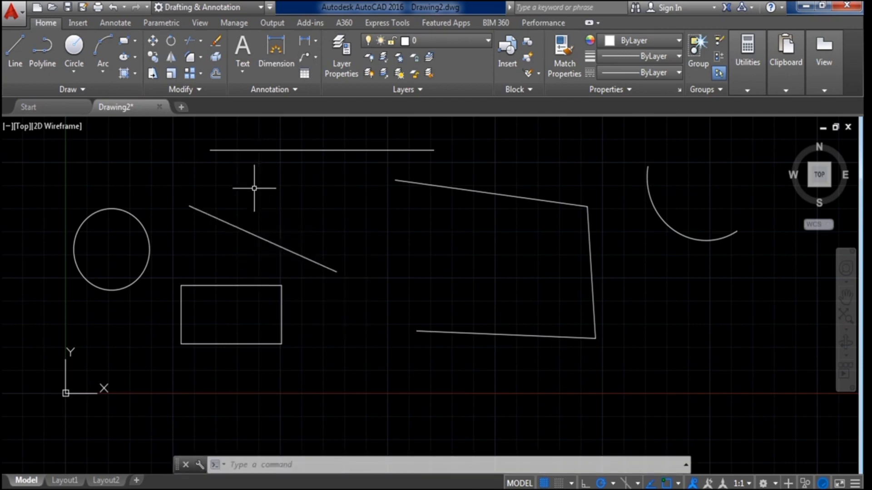
# Offset the sloping line upward and the open polyline inward, both at a distance of 5
pyautogui.click(216, 73)
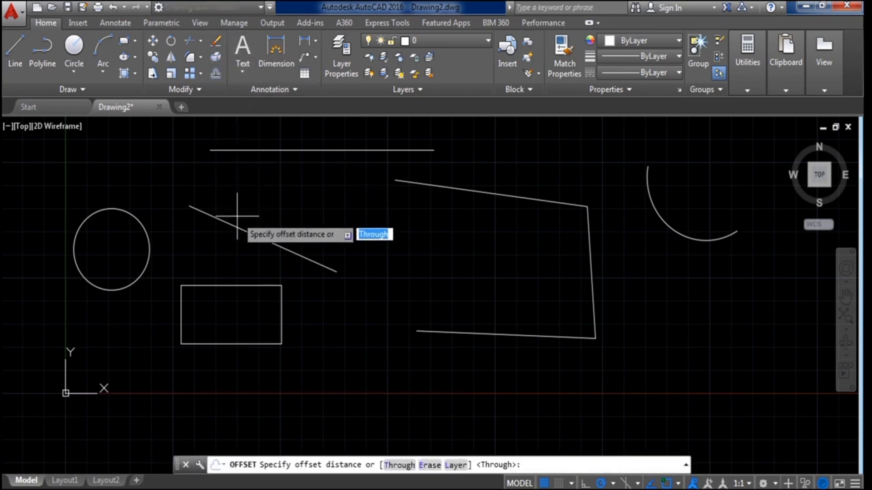
pyautogui.write('5')
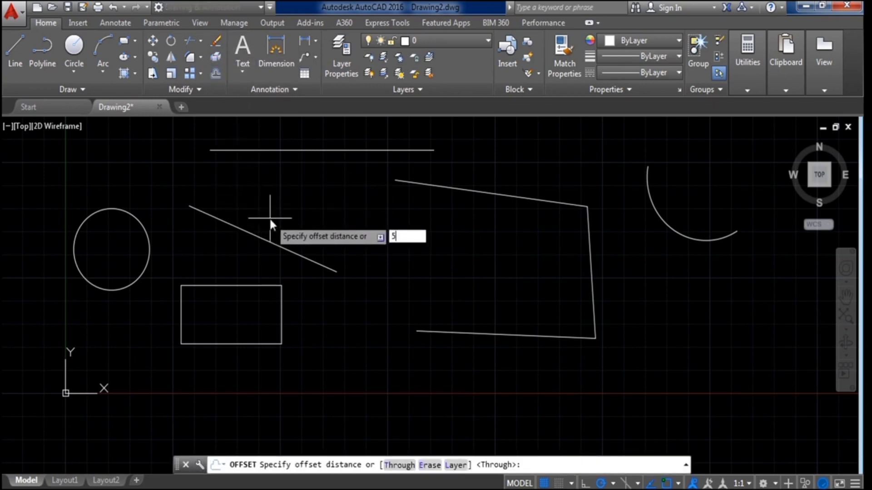
pyautogui.press('Return')
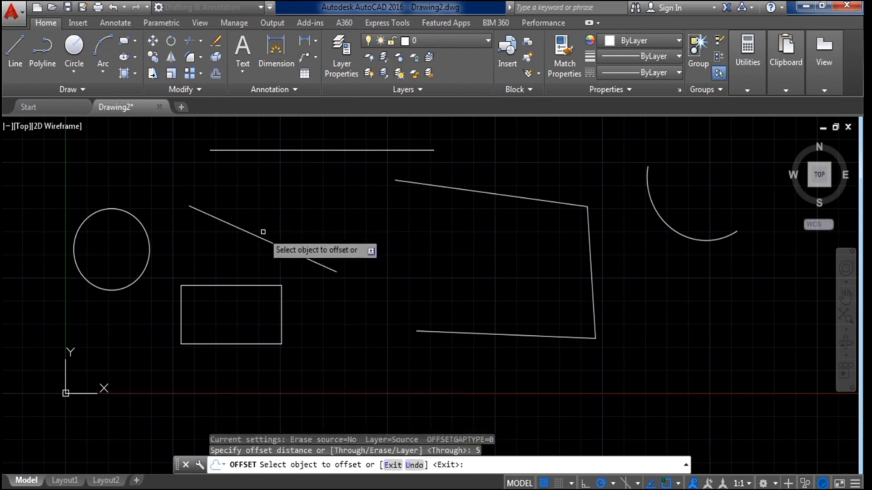
pyautogui.click(265, 238)
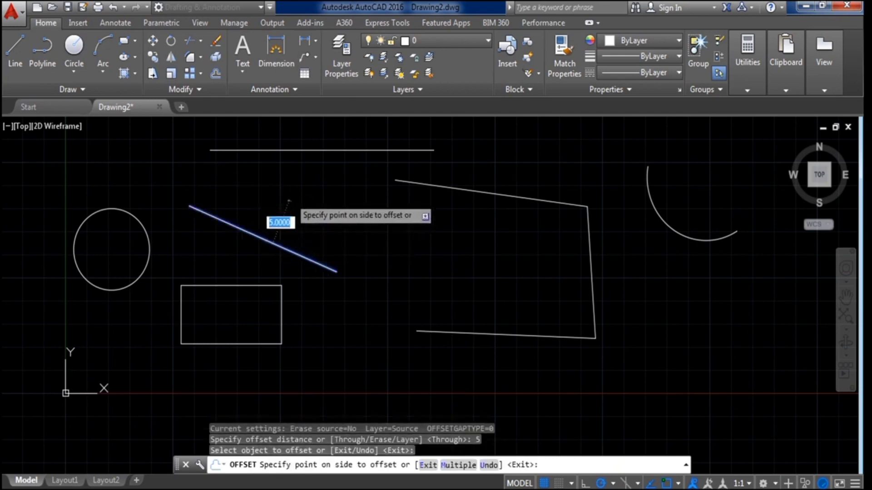
pyautogui.click(277, 222)
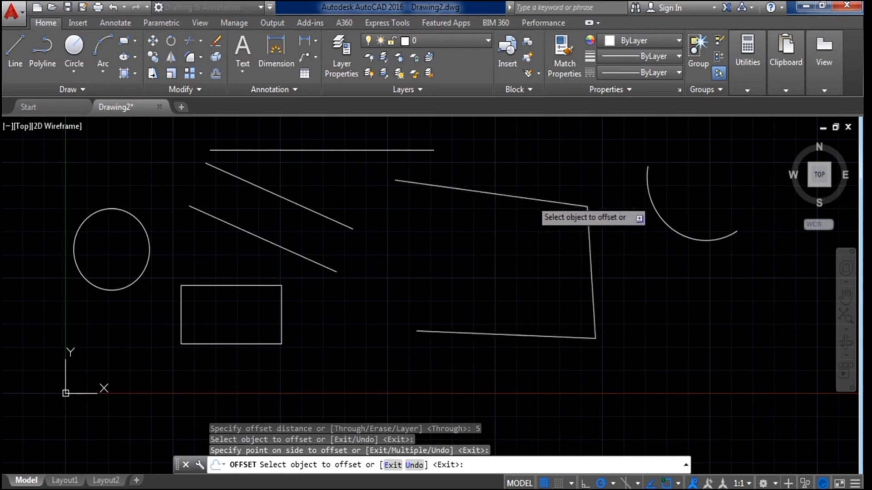
pyautogui.click(523, 201)
pyautogui.click(526, 224)
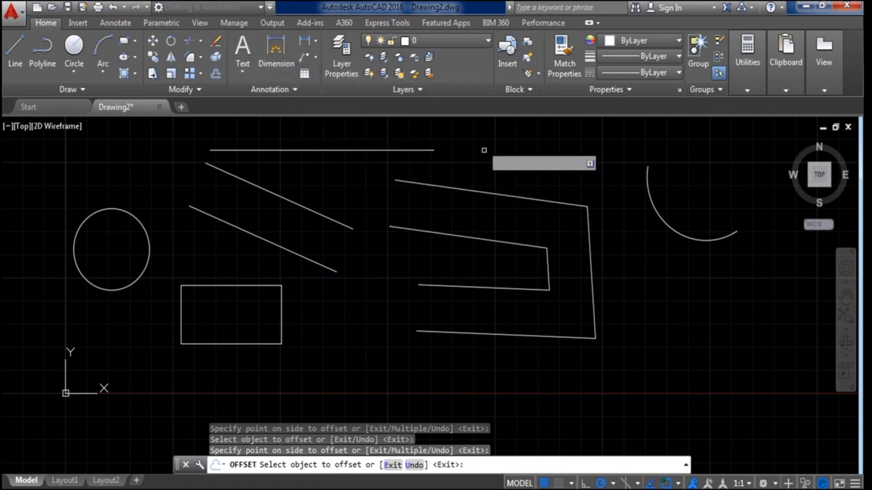
# Dimension the length of the uppermost horizontal line, placing the dimension line below it
pyautogui.click(276, 53)
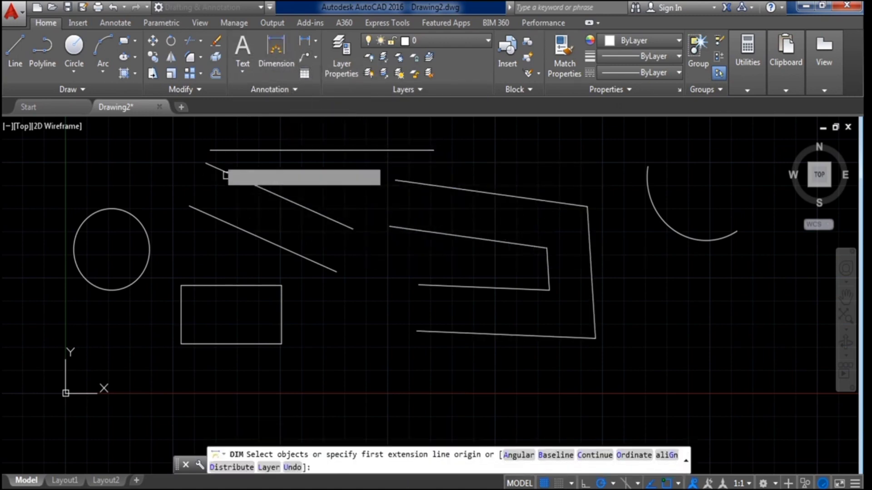
pyautogui.click(211, 149)
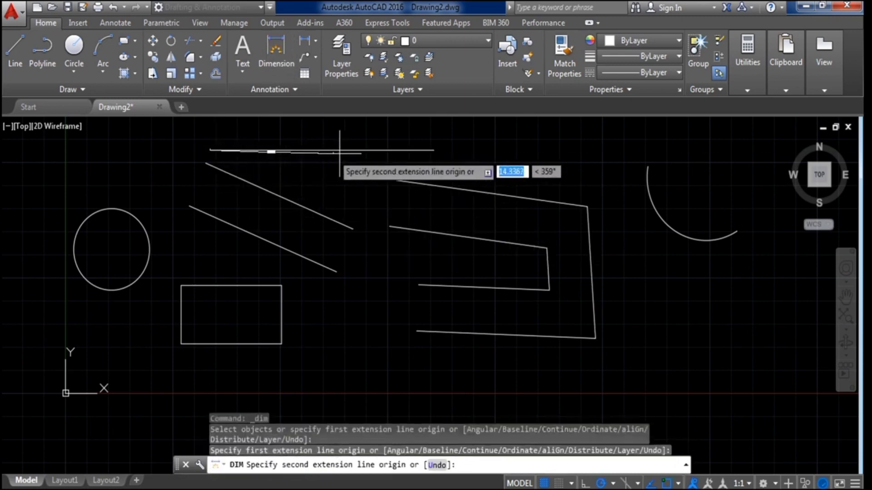
pyautogui.click(434, 150)
pyautogui.click(431, 193)
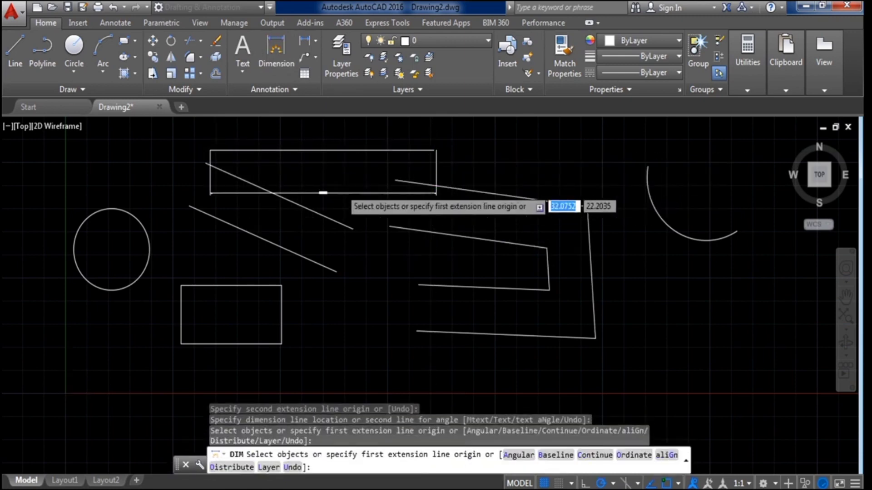
# Examine the horizontal line's dimension text up close and end the dimension command
pyautogui.scroll(5, 317, 193)
pyautogui.scroll(-6, 273, 241)
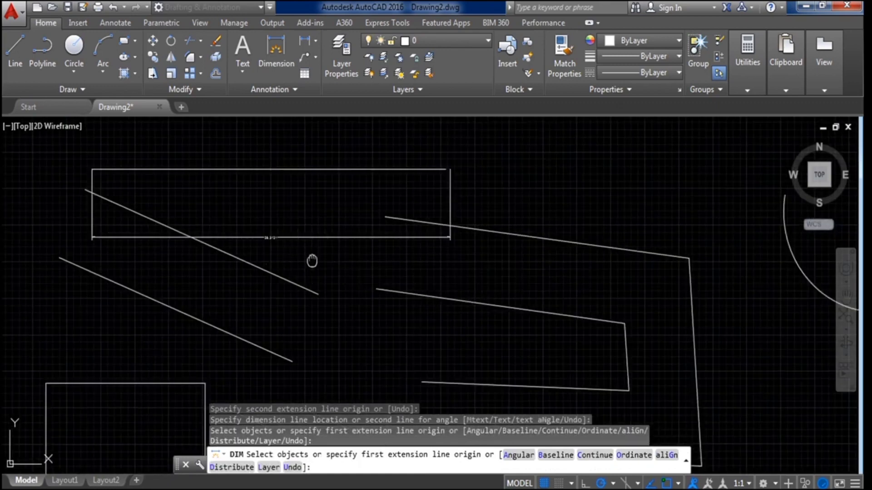
pyautogui.scroll(4, 318, 245)
pyautogui.scroll(-3, 336, 217)
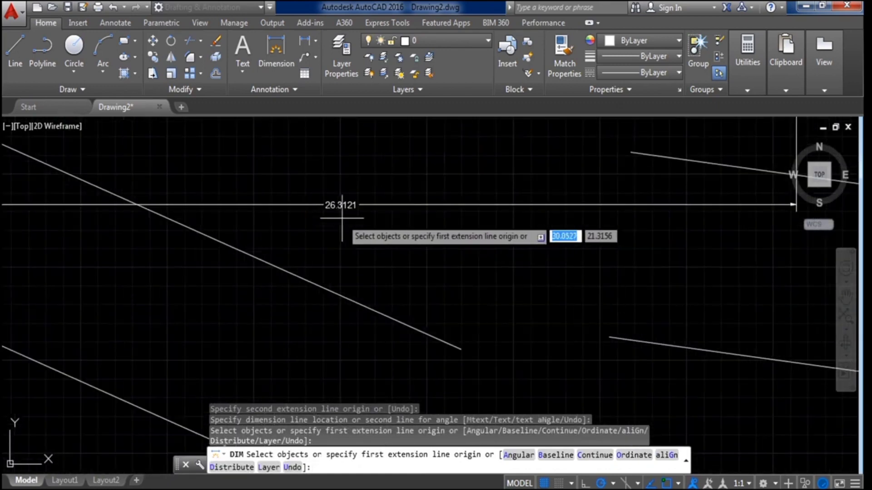
pyautogui.scroll(-2, 342, 214)
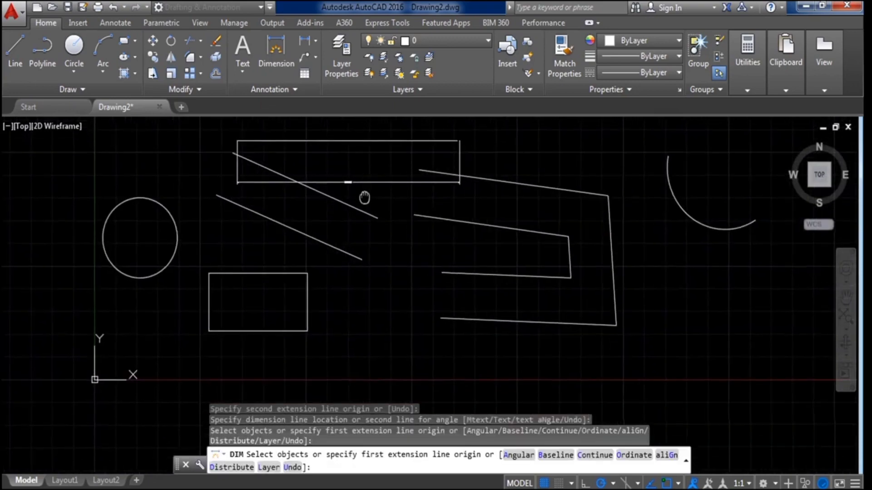
pyautogui.scroll(5, 353, 195)
pyautogui.scroll(-6, 352, 195)
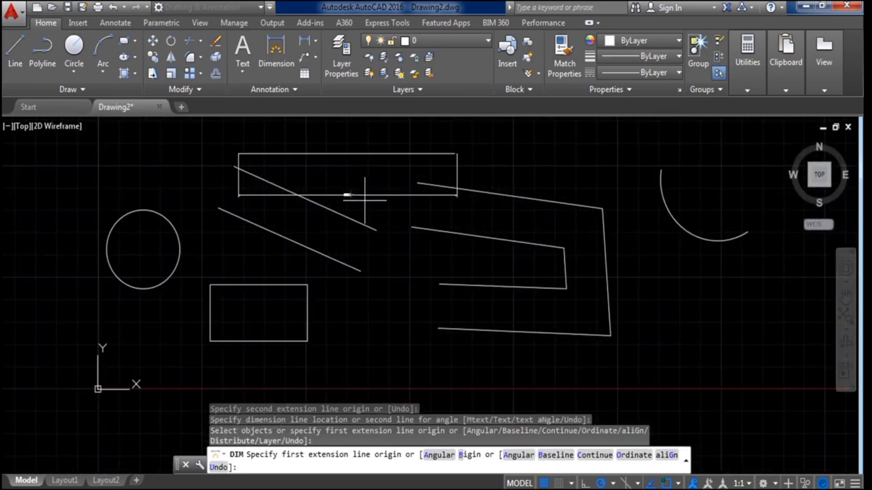
pyautogui.press('Escape')
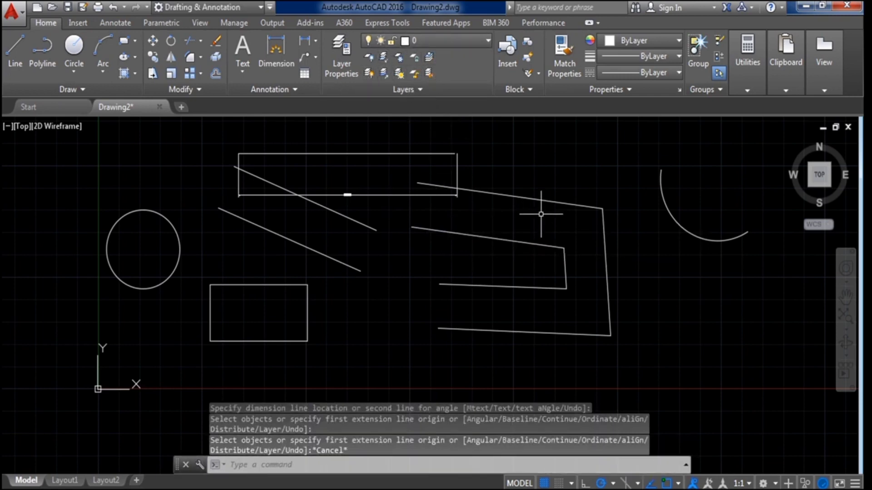
pyautogui.moveTo(495, 180); pyautogui.dragTo(482, 209, button='middle')
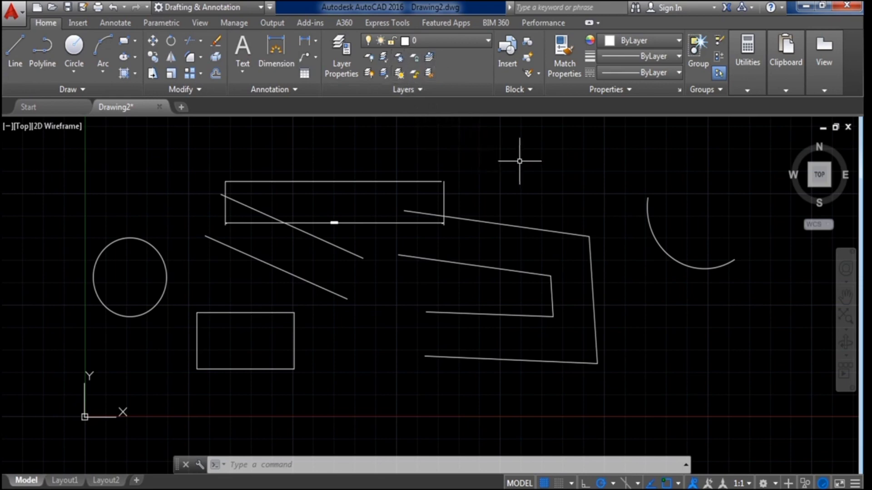
pyautogui.scroll(-2, 507, 168)
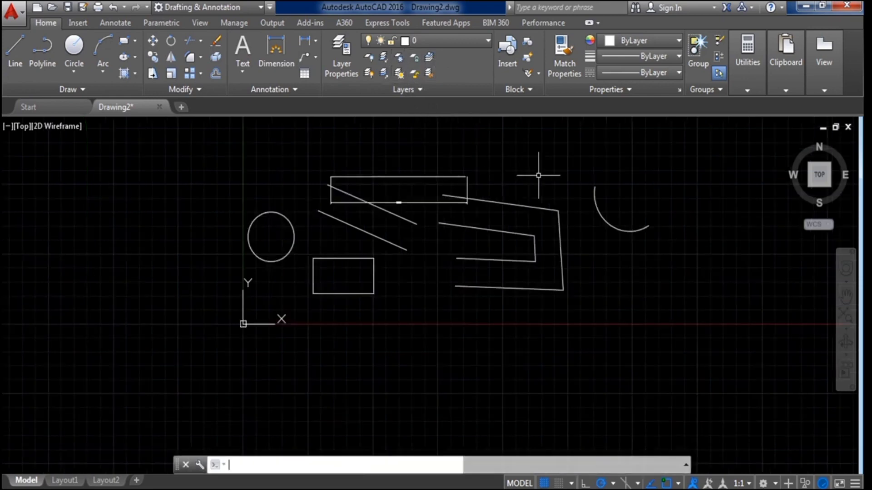
pyautogui.moveTo(539, 176)
pyautogui.mouseDown(button='middle')
pyautogui.moveTo(502, 183)
pyautogui.moveTo(395, 242)
pyautogui.mouseUp(button='middle')
pyautogui.scroll(2, 396, 237)
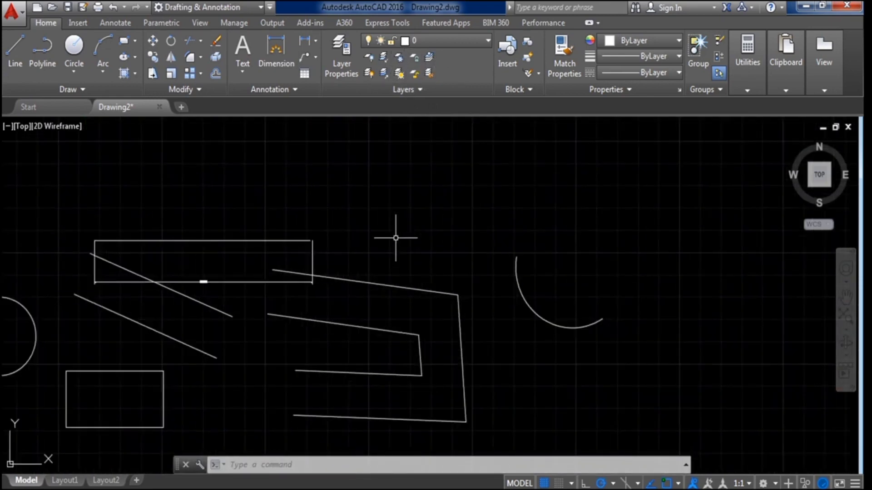
pyautogui.moveTo(481, 240); pyautogui.dragTo(516, 243, button='middle')
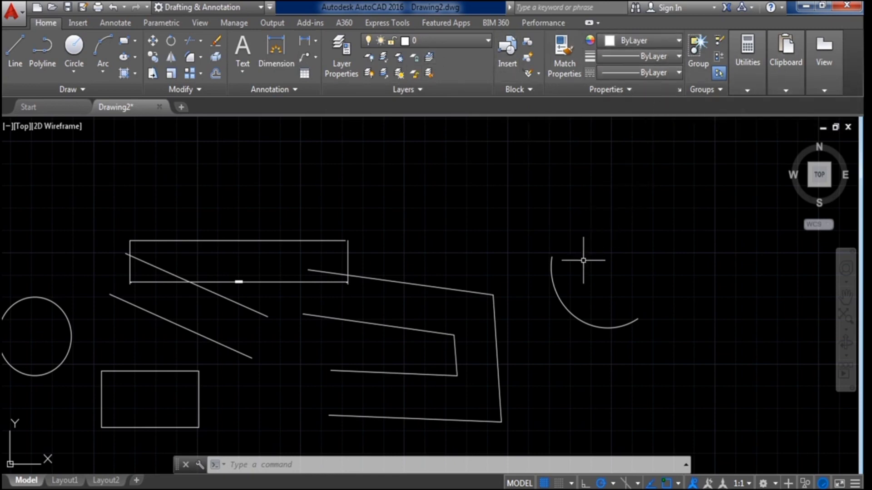
pyautogui.click(522, 242)
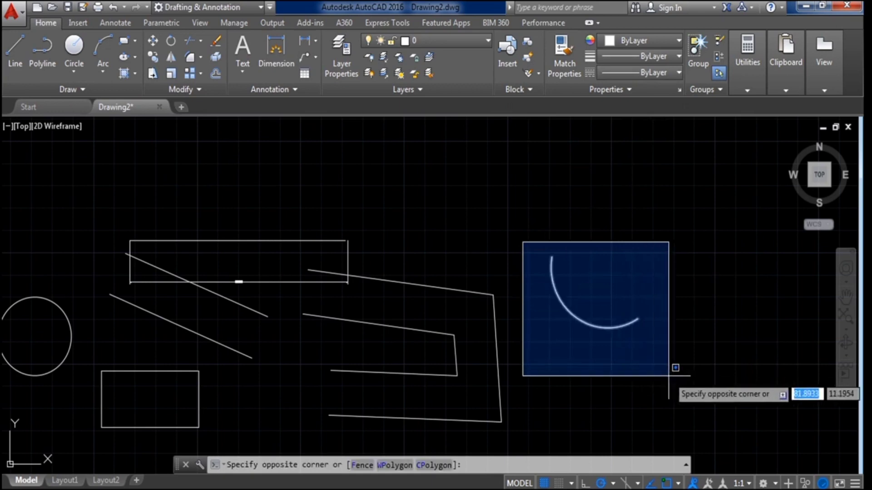
pyautogui.press('Escape')
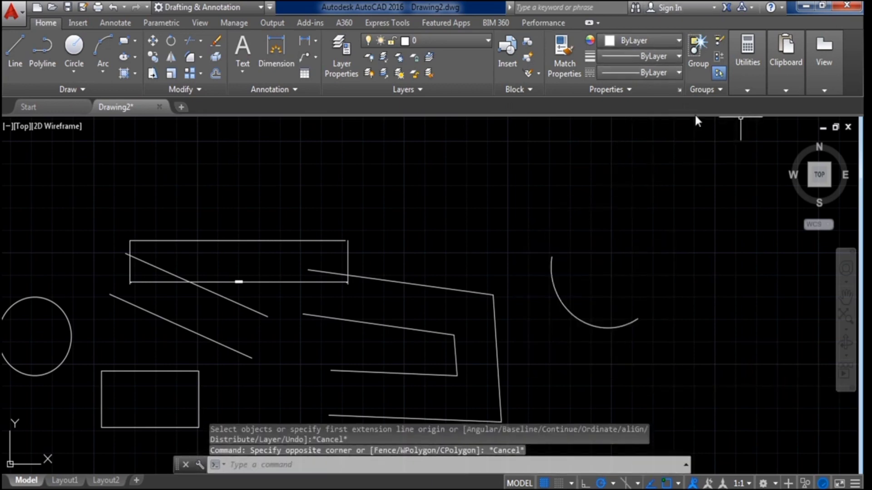
pyautogui.click(497, 219)
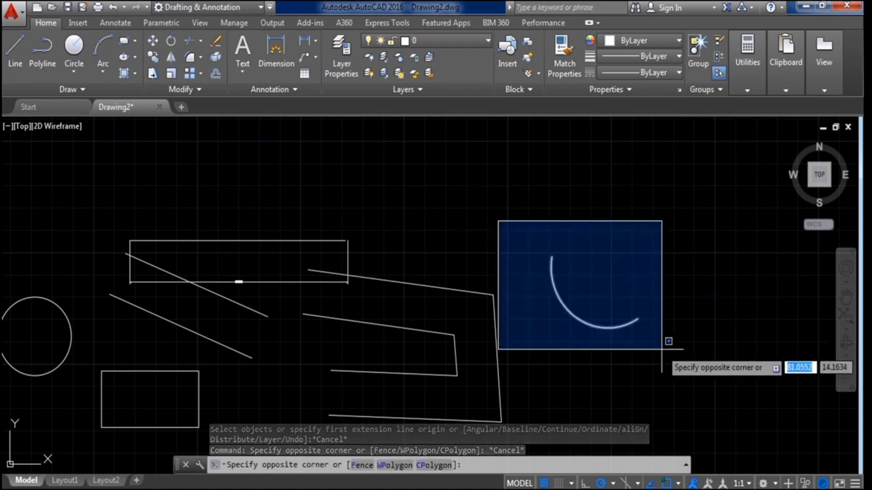
pyautogui.press('Escape')
pyautogui.moveTo(804, 84)
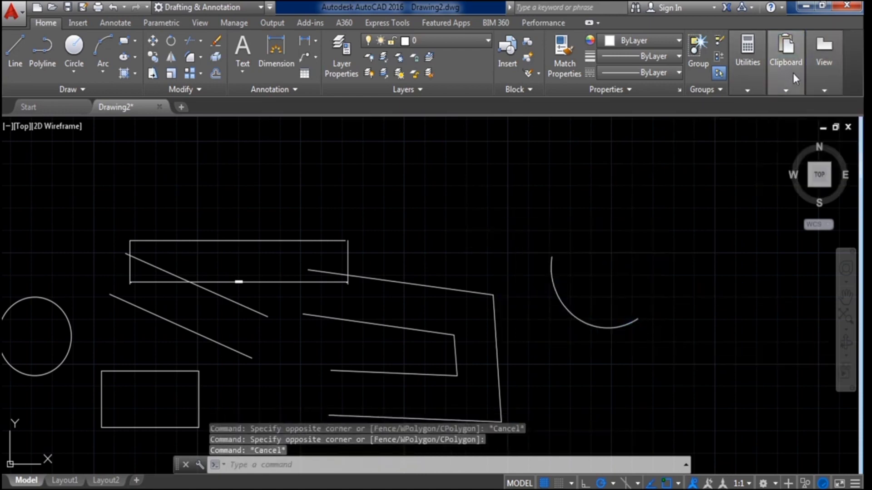
# Select the arc with a selection window around it and look over the Utilities and Clipboard tools
pyautogui.click(511, 235)
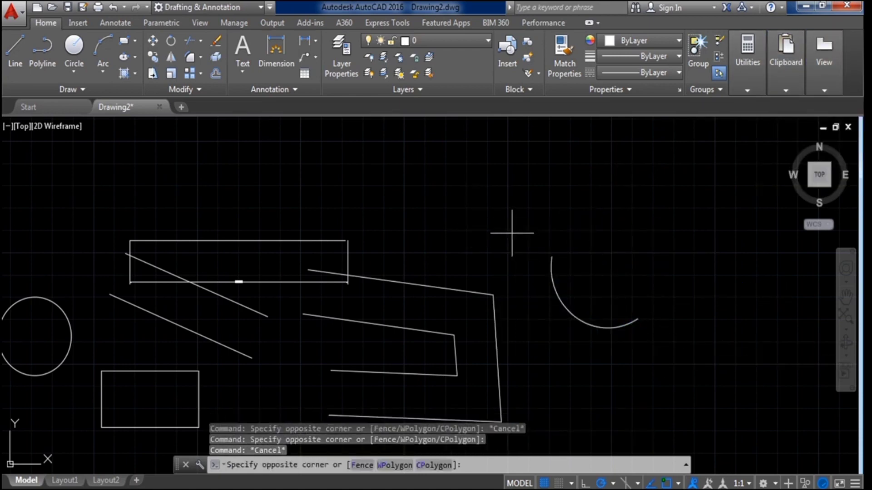
pyautogui.click(670, 364)
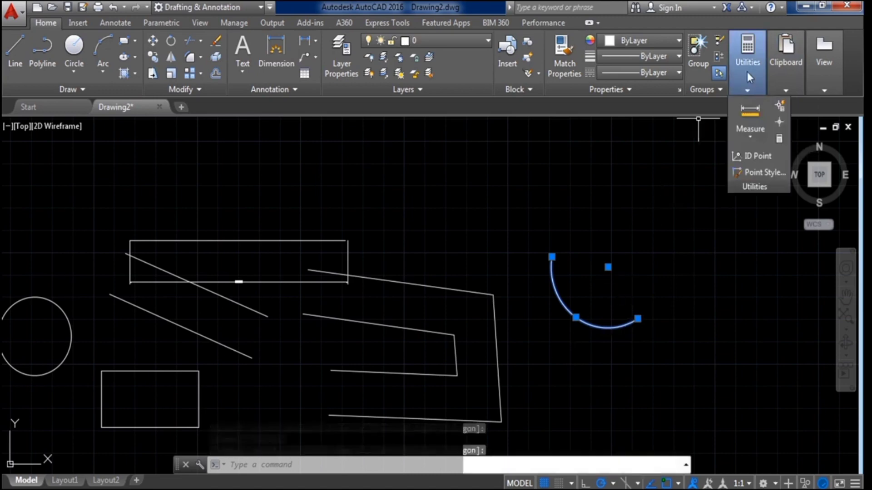
pyautogui.moveTo(786, 59)
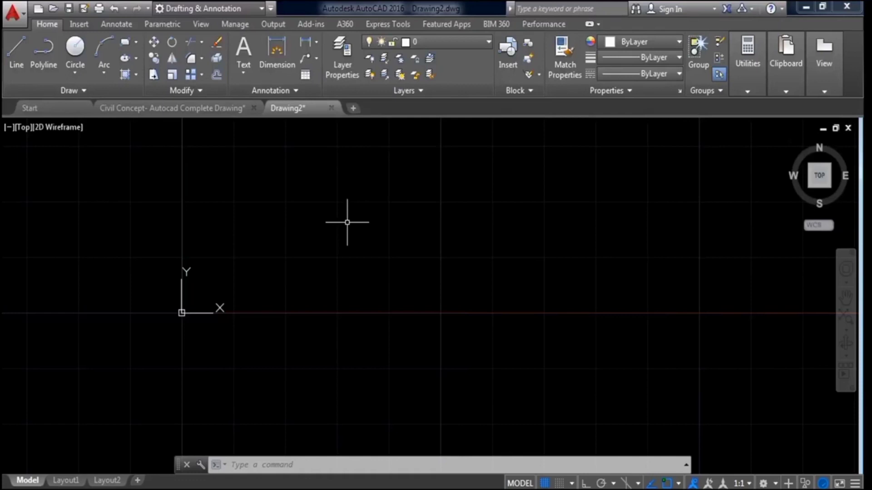
pyautogui.moveTo(317, 250)
pyautogui.mouseDown(button='middle')
pyautogui.moveTo(275, 294)
pyautogui.moveTo(236, 316)
pyautogui.mouseUp(button='middle')
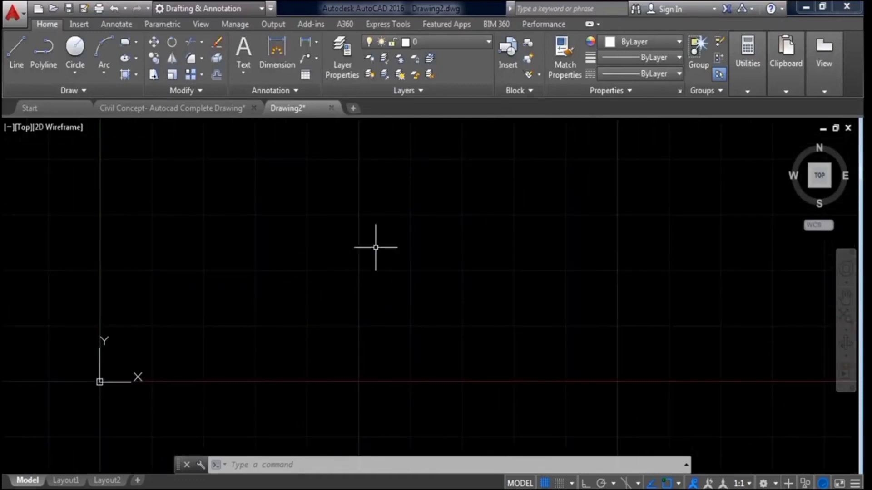
pyautogui.scroll(-2, 376, 269)
pyautogui.moveTo(413, 276); pyautogui.dragTo(318, 312, button='middle')
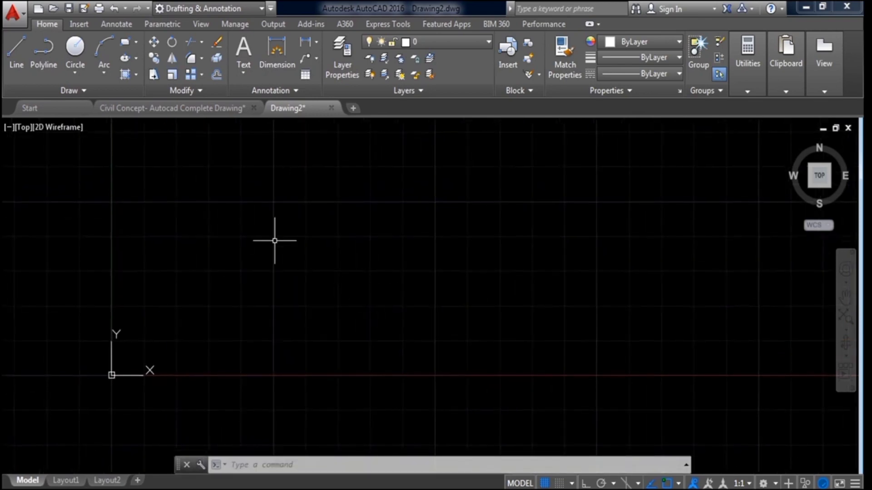
pyautogui.scroll(-2, 291, 242)
pyautogui.moveTo(345, 233); pyautogui.dragTo(254, 288, button='middle')
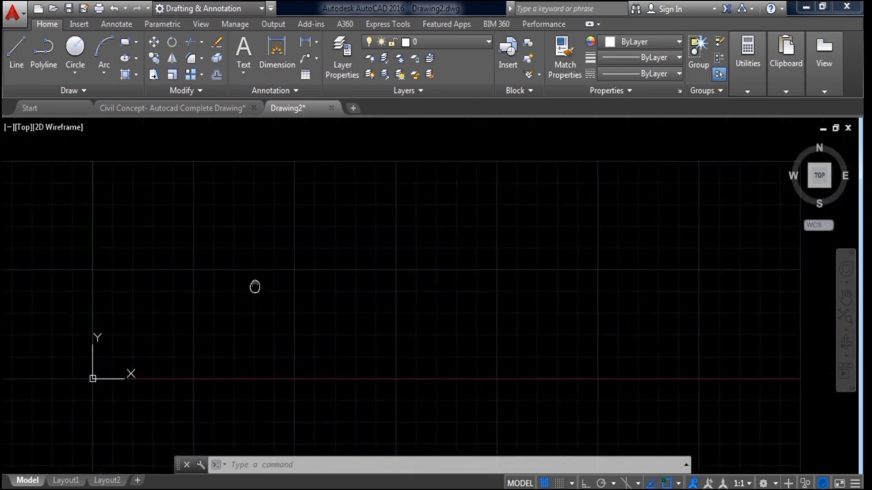
# Switch to the open Civil Concept- Autocad Complete Drawing file and examine its drawing sheets and the circle and line beside them
pyautogui.click(56, 108)
pyautogui.click(120, 107)
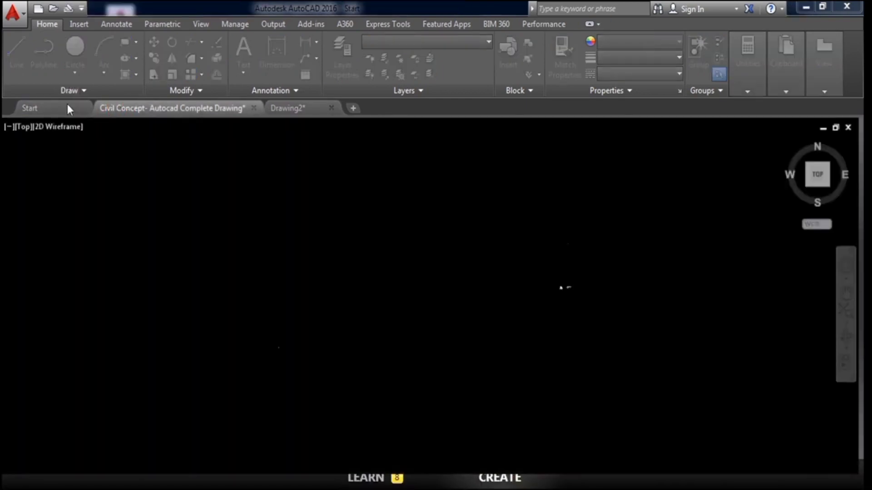
pyautogui.click(67, 106)
pyautogui.click(173, 109)
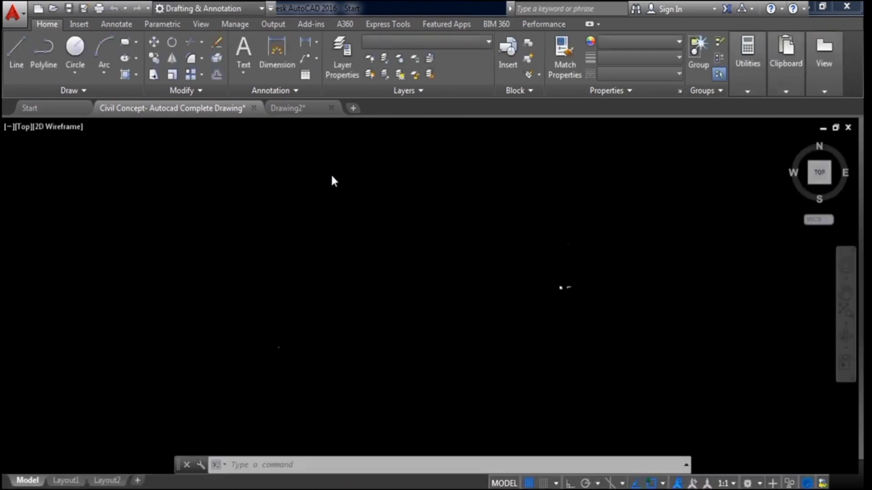
pyautogui.scroll(6, 574, 289)
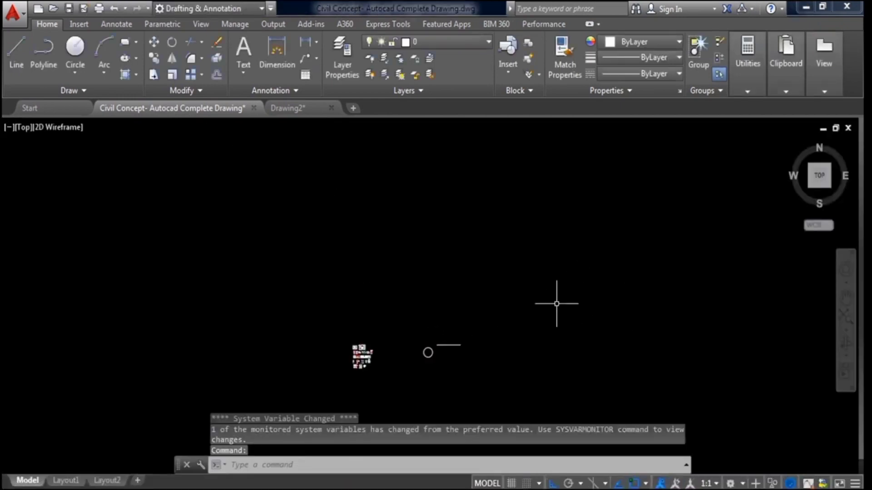
pyautogui.moveTo(502, 331)
pyautogui.mouseDown(button='middle')
pyautogui.moveTo(473, 229)
pyautogui.moveTo(263, 220)
pyautogui.moveTo(310, 185)
pyautogui.moveTo(308, 241)
pyautogui.mouseUp(button='middle')
pyautogui.scroll(5, 318, 224)
pyautogui.scroll(2, 254, 220)
pyautogui.scroll(2, 309, 199)
pyautogui.scroll(-3, 307, 241)
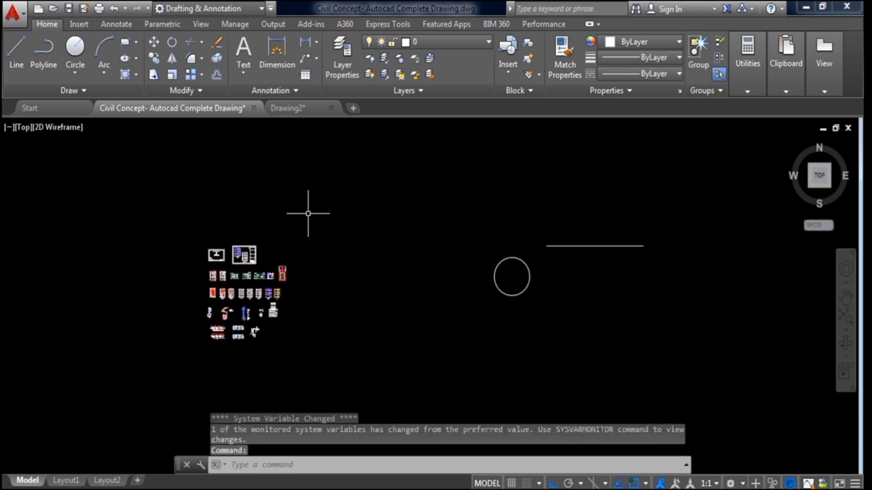
# Return to Drawing2 and examine the UCS icon at the origin of the empty drawing area
pyautogui.click(293, 107)
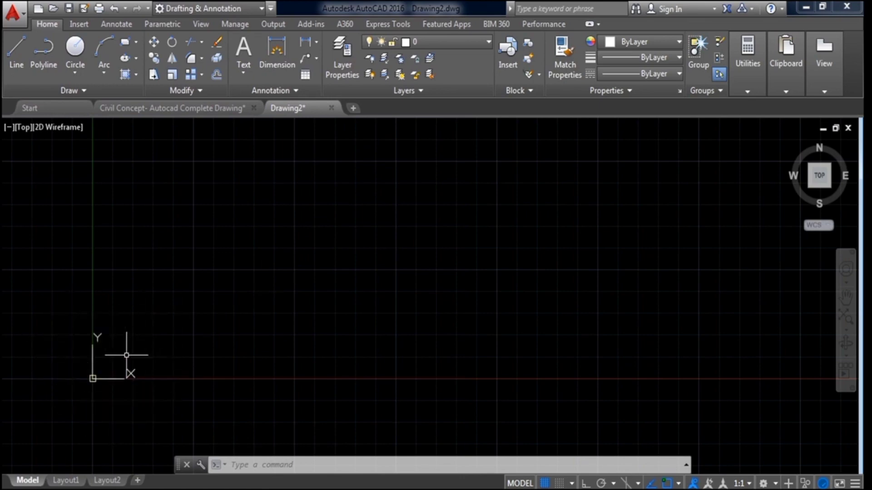
pyautogui.scroll(2, 101, 383)
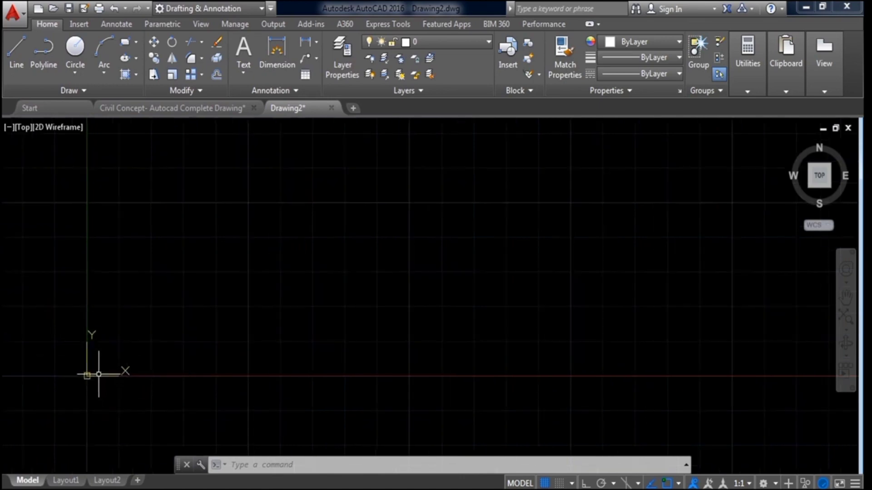
pyautogui.scroll(-6, 90, 370)
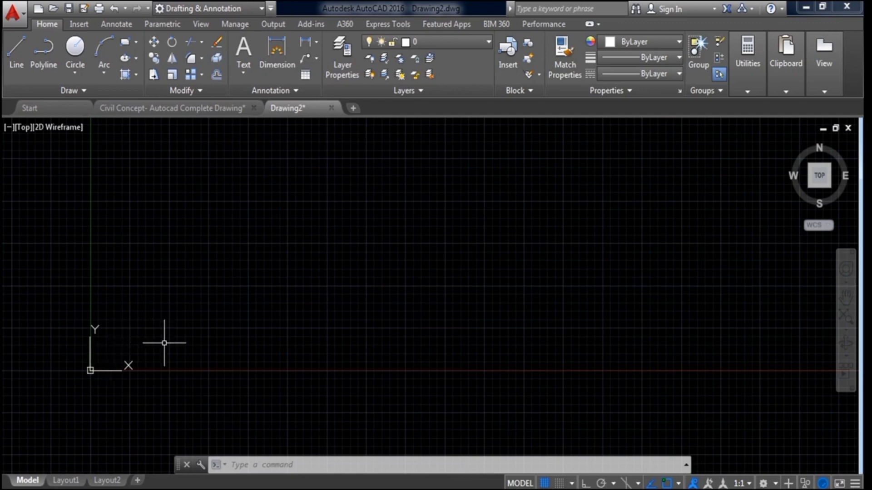
pyautogui.moveTo(183, 337); pyautogui.dragTo(209, 365, button='middle')
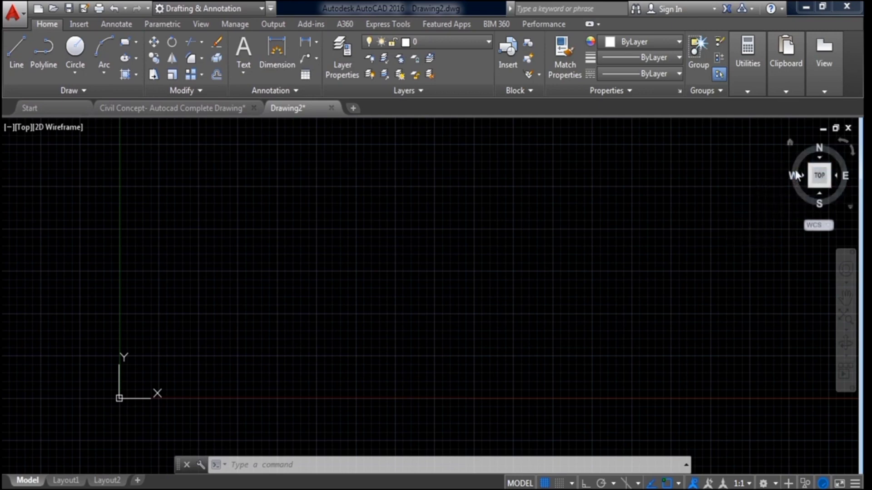
# Turn the view of the empty drawing through Back, Bottom, Top and SW Isometric, and return it to Top
pyautogui.click(821, 157)
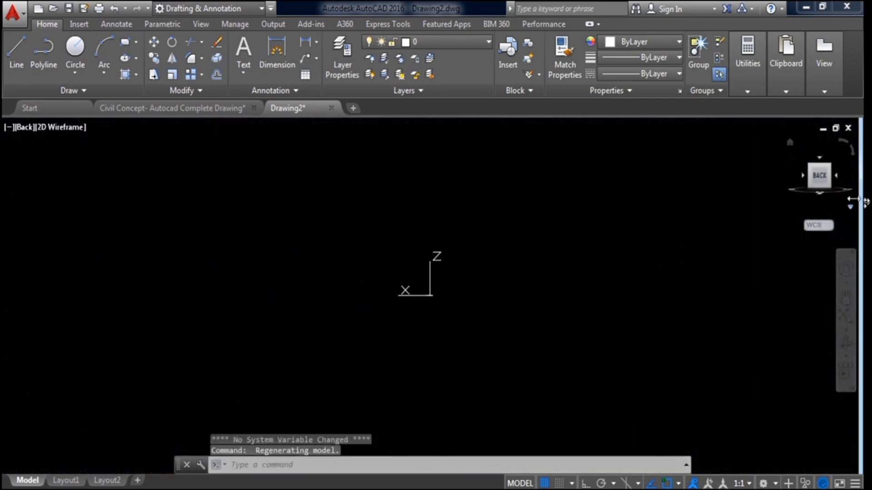
pyautogui.click(819, 190)
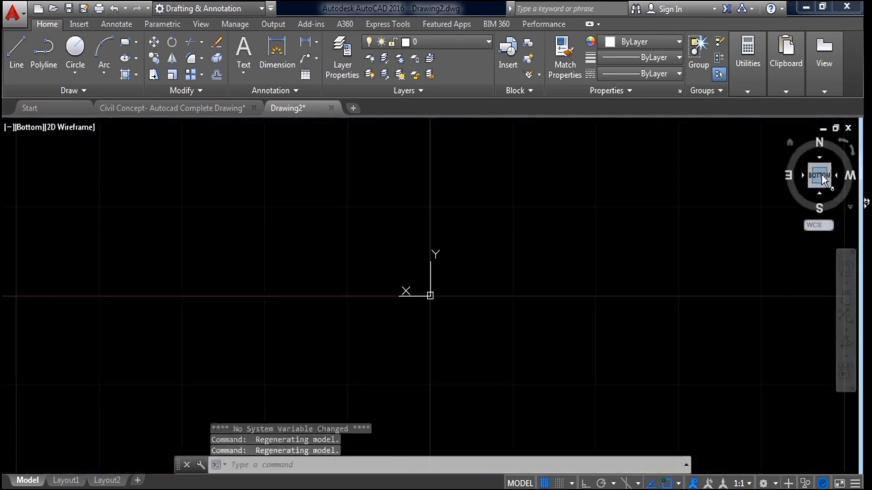
pyautogui.click(807, 176)
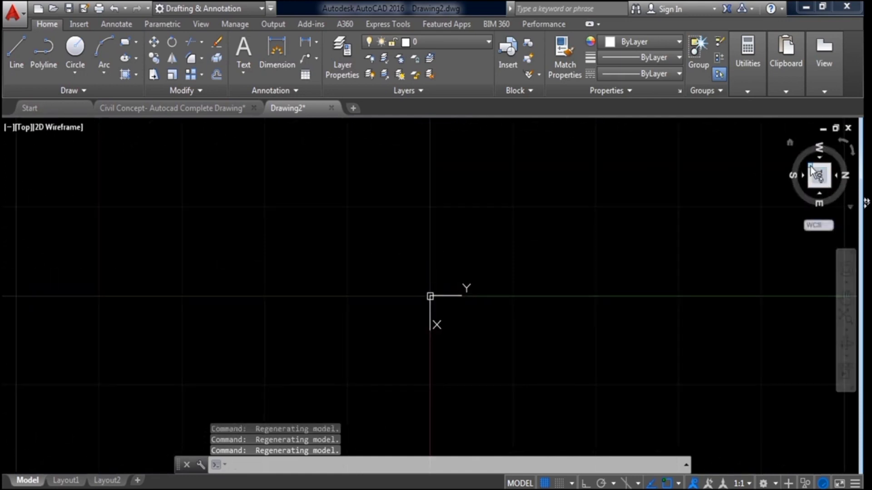
pyautogui.click(813, 169)
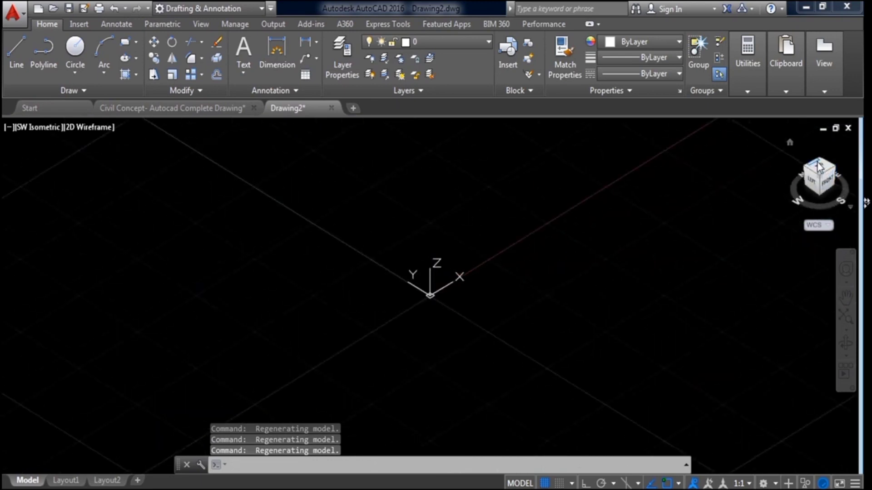
pyautogui.click(819, 167)
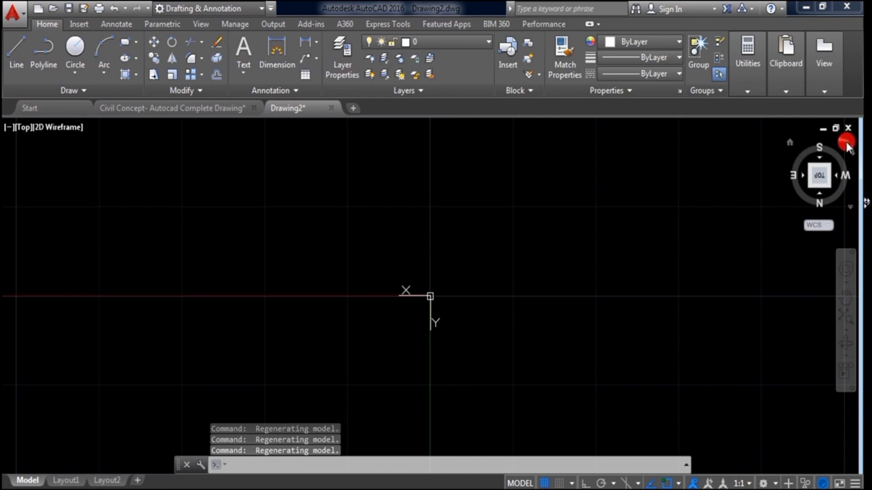
# Rotate the Top view so north points up and pan around the empty drawing with the Pan tool
pyautogui.click(846, 144)
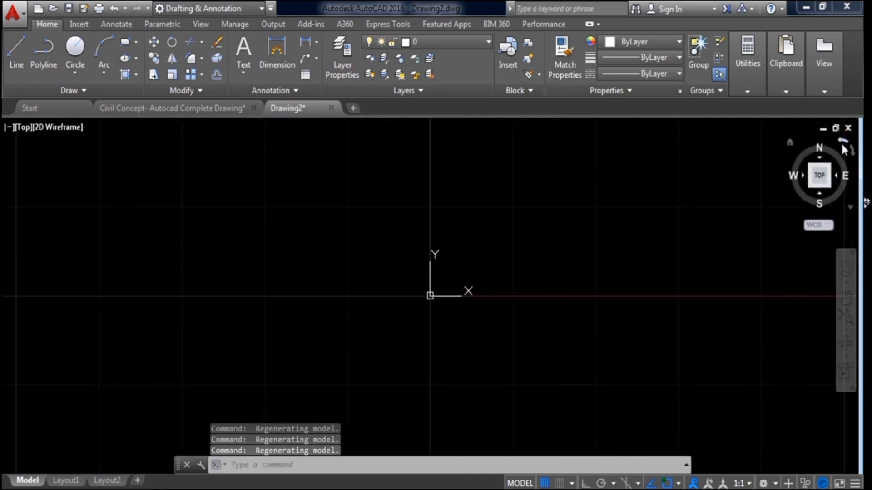
pyautogui.moveTo(544, 296); pyautogui.dragTo(393, 306, button='middle')
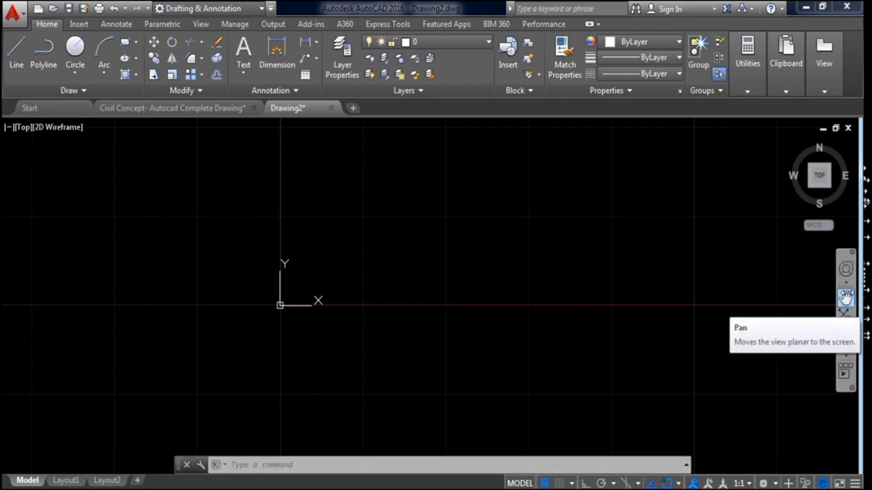
pyautogui.click(845, 298)
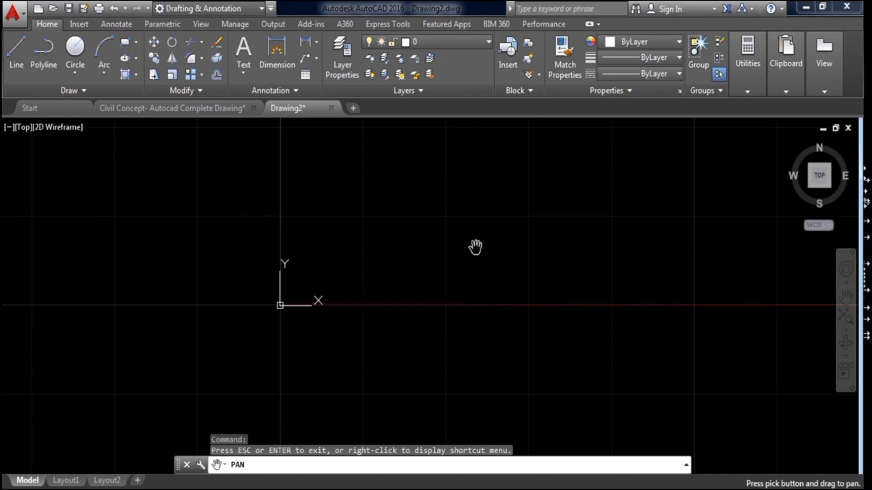
pyautogui.moveTo(412, 282); pyautogui.dragTo(562, 294)
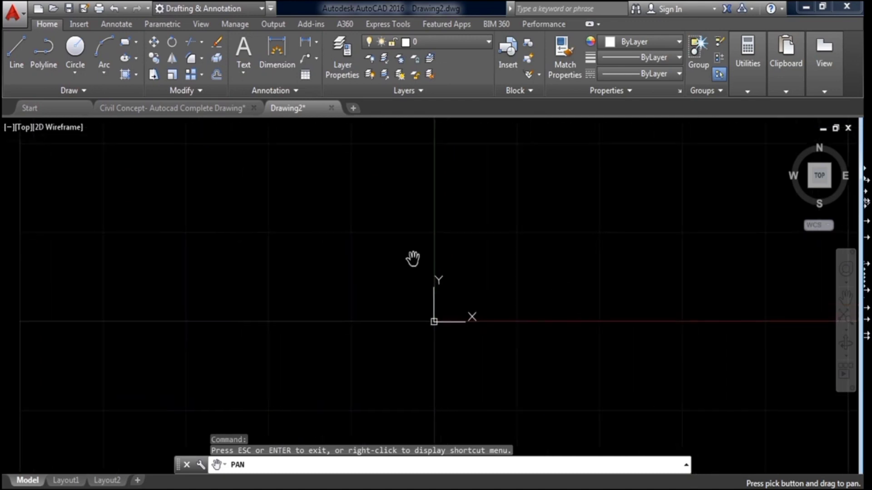
pyautogui.moveTo(321, 232)
pyautogui.mouseDown()
pyautogui.moveTo(449, 249)
pyautogui.moveTo(207, 237)
pyautogui.moveTo(537, 257)
pyautogui.moveTo(187, 252)
pyautogui.moveTo(194, 253)
pyautogui.mouseUp()
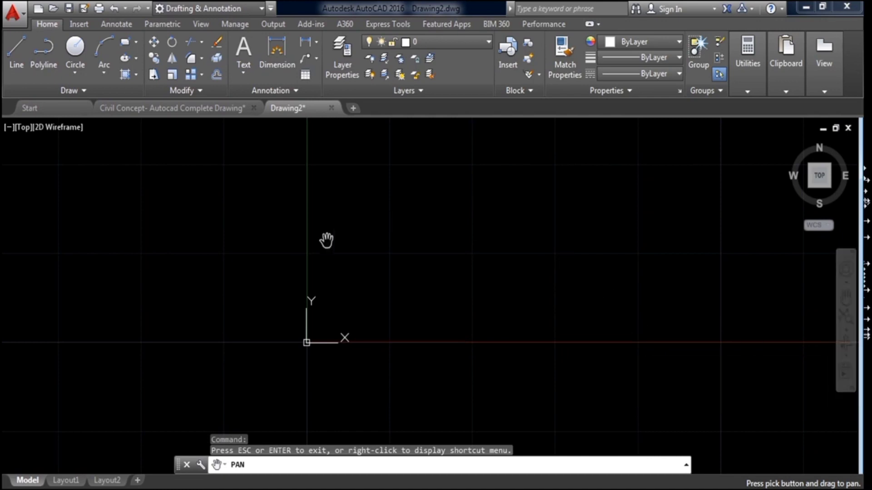
pyautogui.moveTo(552, 321); pyautogui.dragTo(459, 323)
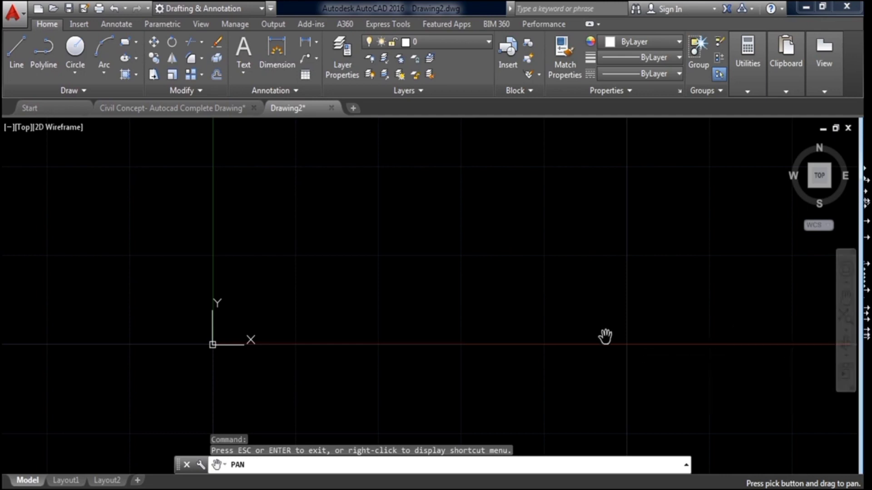
pyautogui.moveTo(467, 339); pyautogui.dragTo(445, 271)
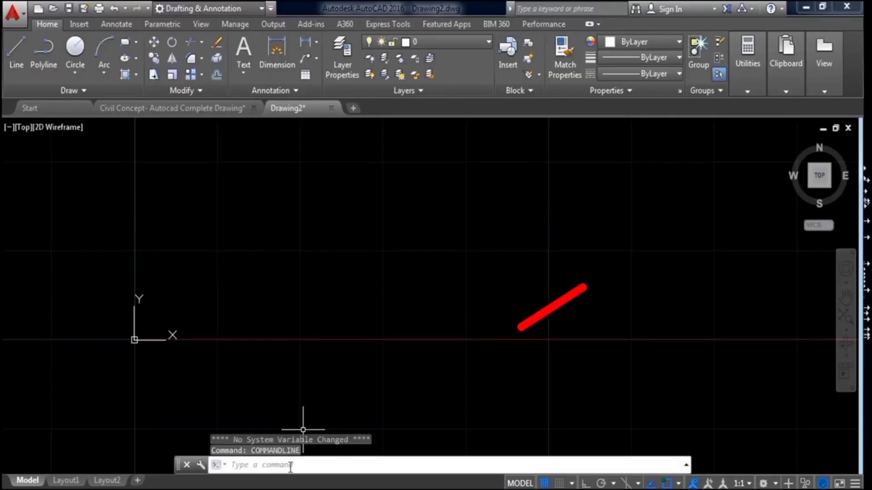
# Draw a single line sloping down to the right above the X axis, starting LINE from the command line
pyautogui.click(298, 465)
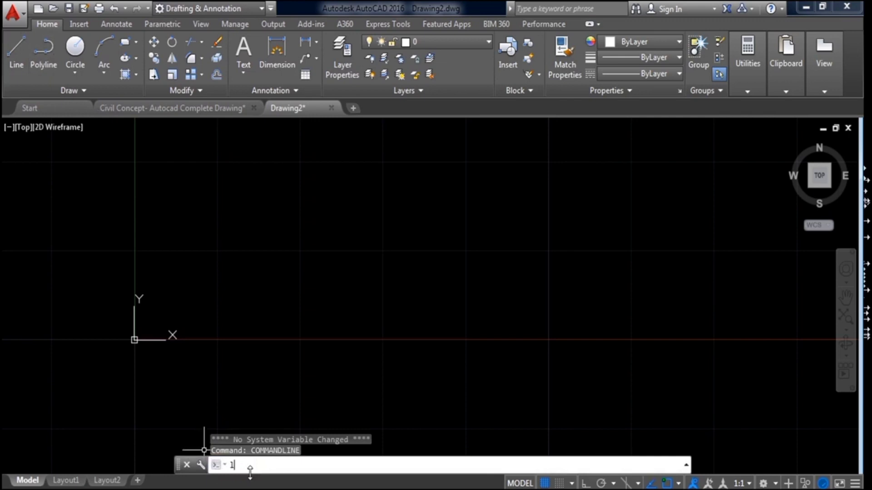
pyautogui.press('Return')
pyautogui.click(285, 228)
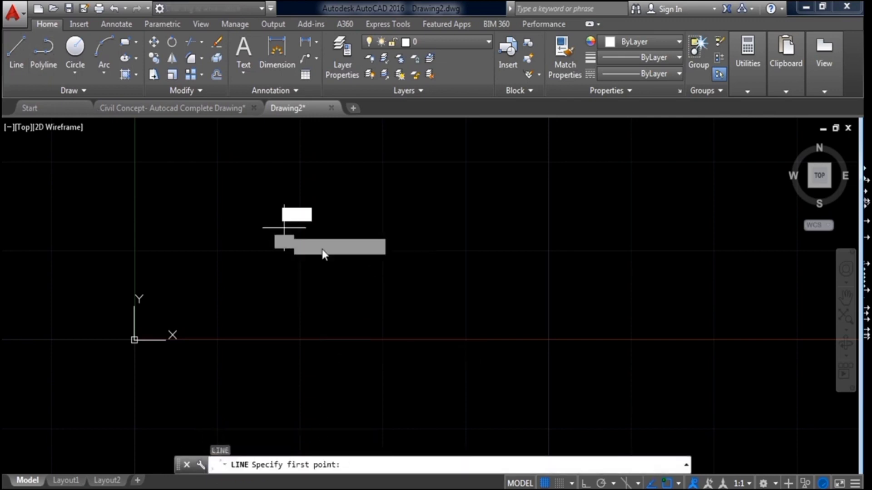
pyautogui.click(403, 271)
pyautogui.press('Escape')
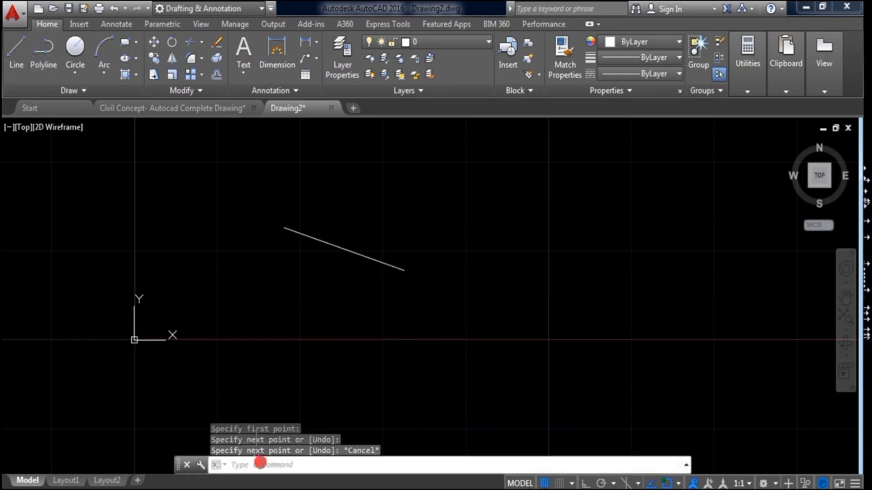
# Draw a circle by centre and radius overlapping the lower end of the sloping line, using the typed CIRCLE command
pyautogui.write('c')
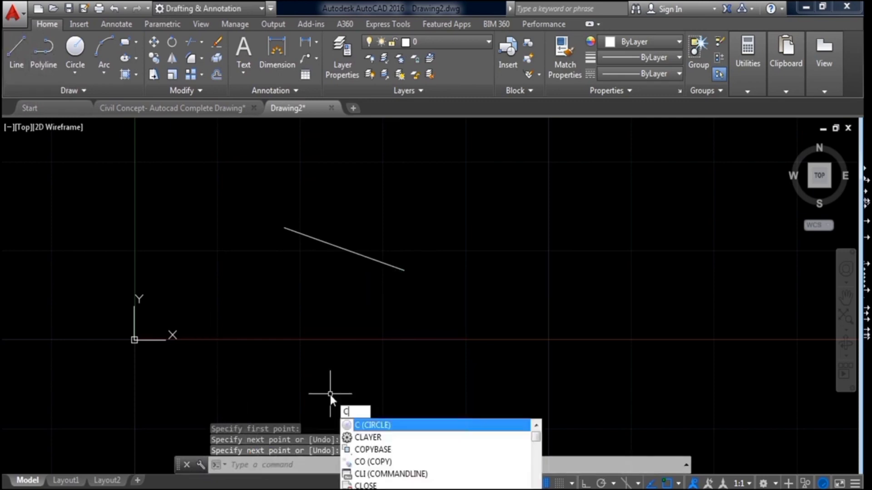
pyautogui.write('i')
pyautogui.press('Return')
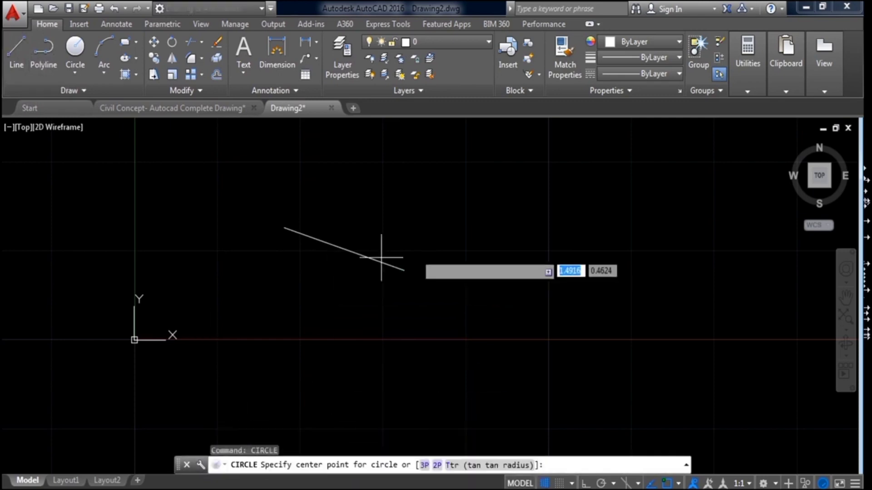
pyautogui.click(439, 231)
pyautogui.click(484, 264)
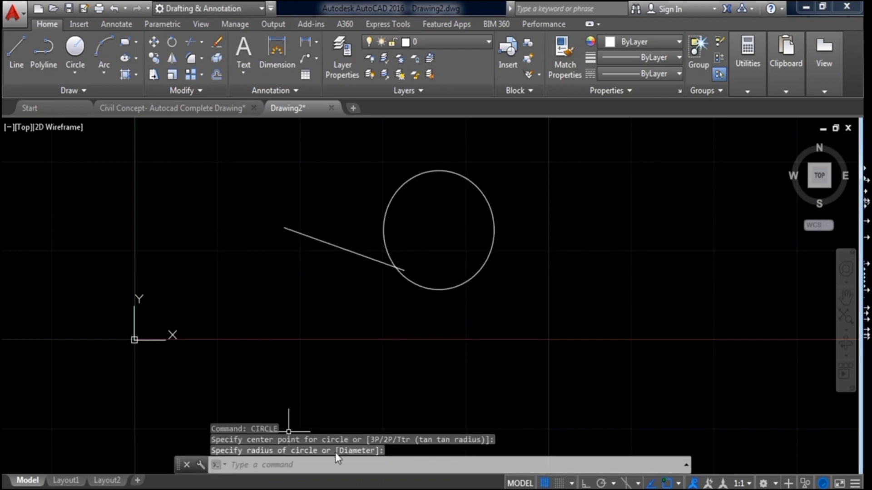
pyautogui.click(282, 469)
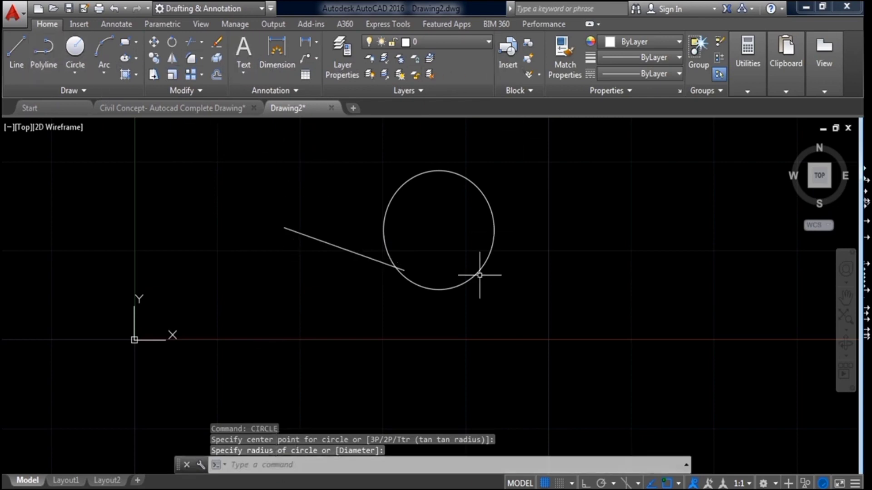
pyautogui.press('Escape')
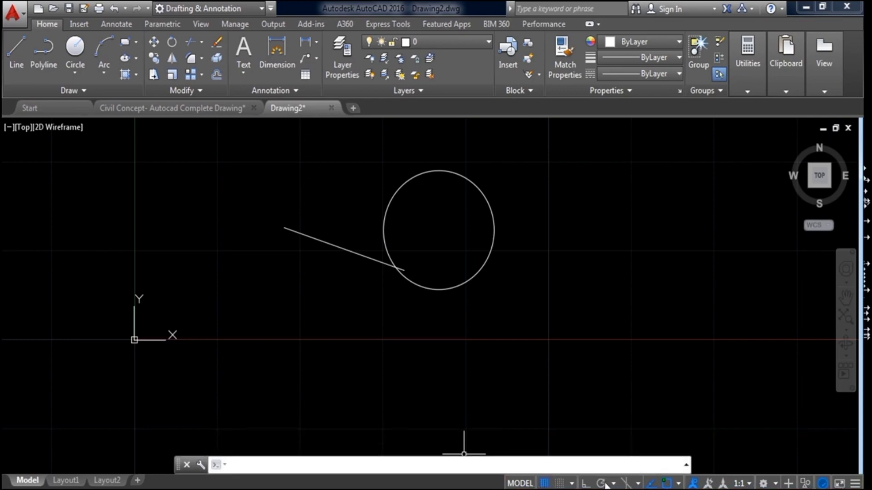
# Switch to the Civil Concept- Autocad Complete Drawing file and toggle the grid on and off twice around the circle and line
pyautogui.hotkey('ctrl', 'Tab')
pyautogui.scroll(5, 428, 325)
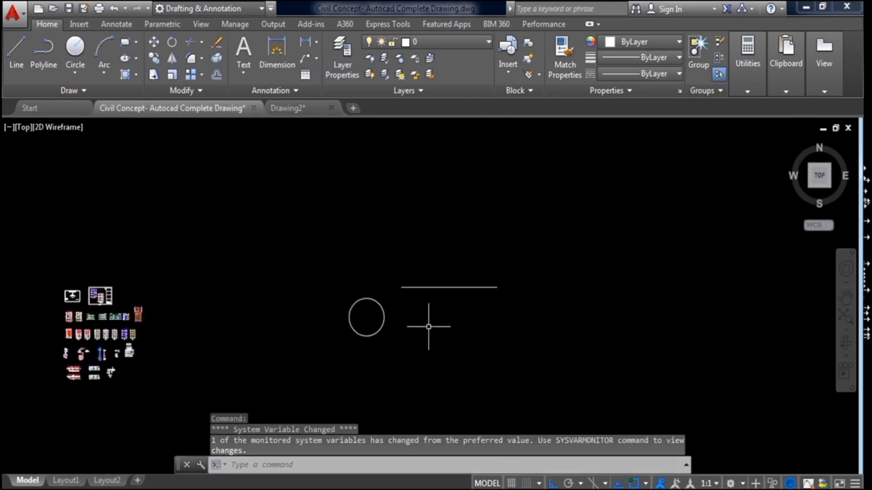
pyautogui.click(512, 483)
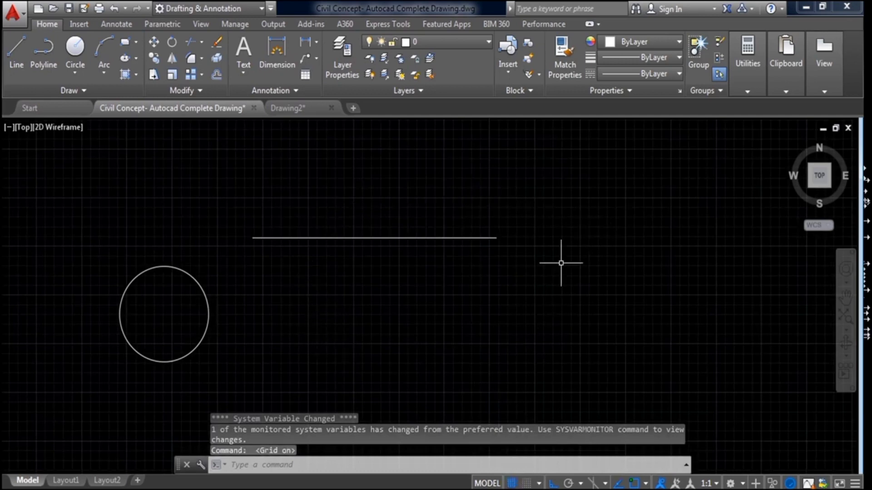
pyautogui.click(513, 484)
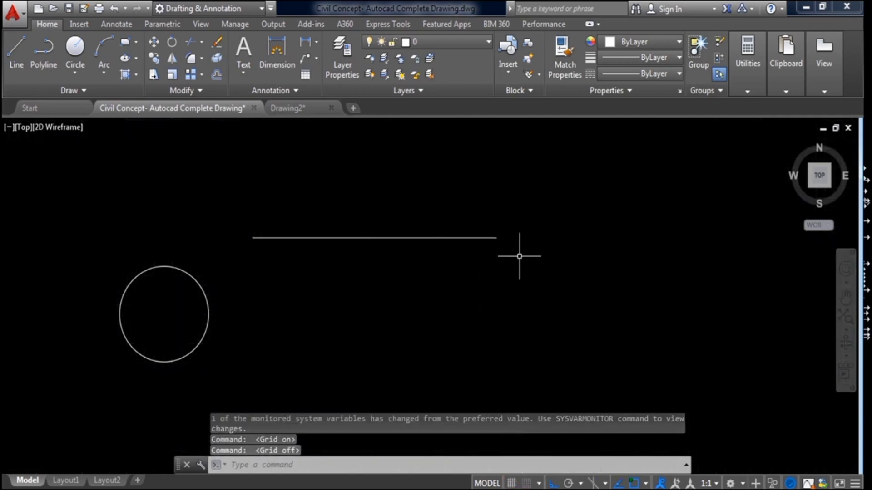
pyautogui.press('F7')
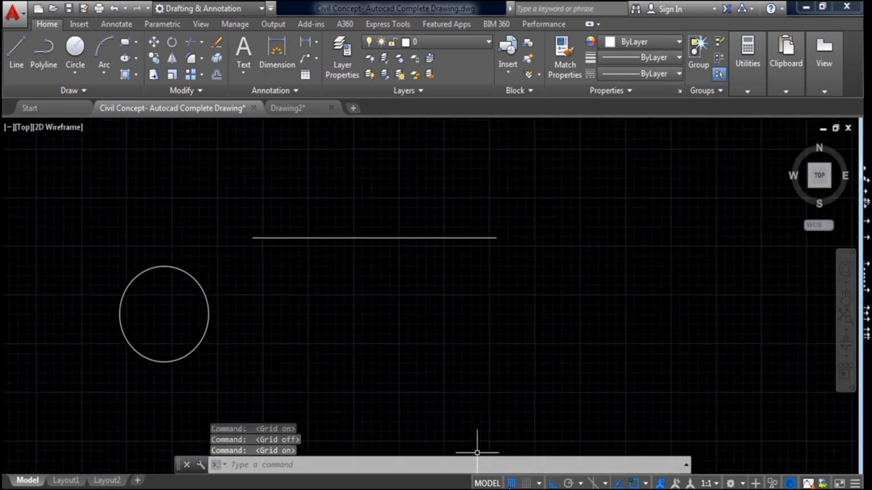
pyautogui.click(512, 484)
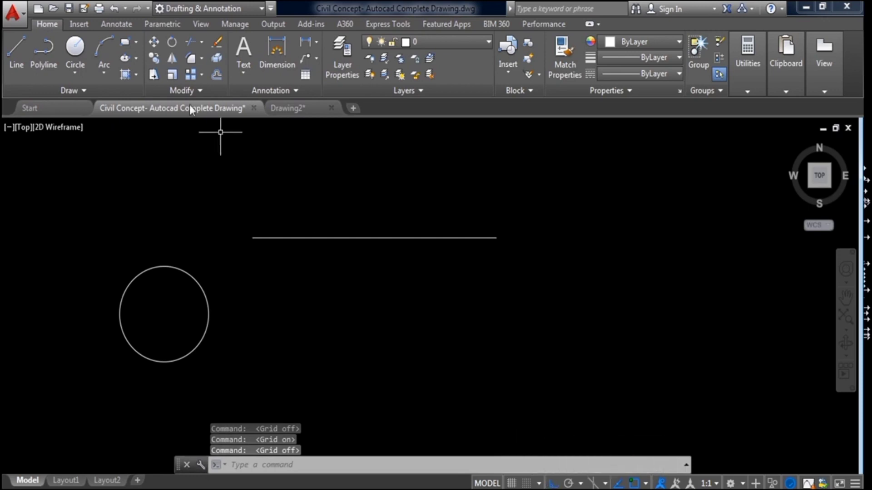
# Draw a horizontal line with Ortho on, below the existing line and extending past its right end
pyautogui.click(423, 307)
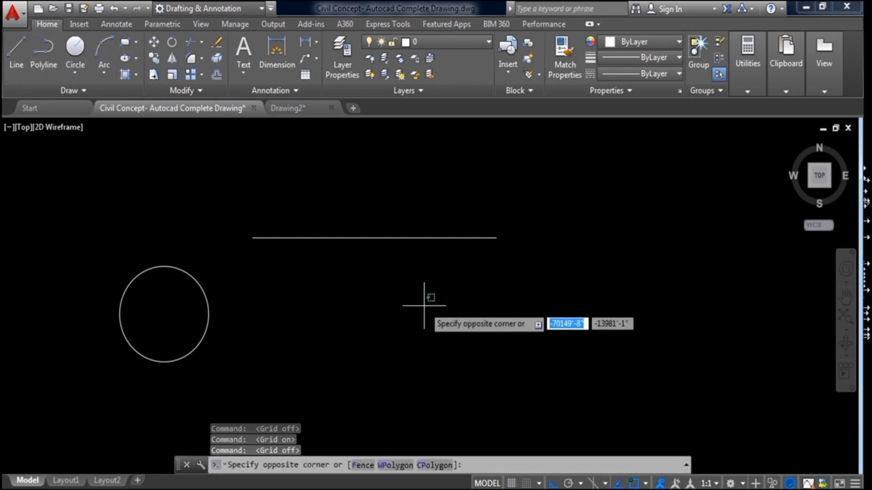
pyautogui.press('Escape')
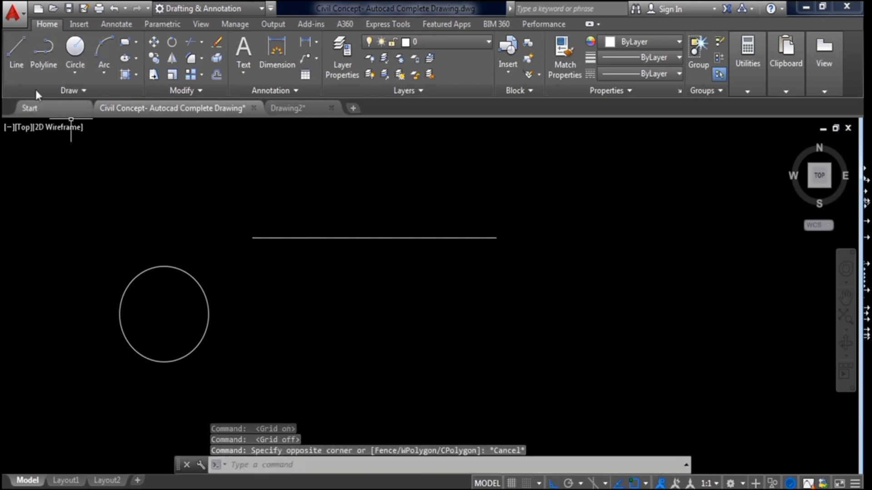
pyautogui.click(16, 56)
pyautogui.click(430, 304)
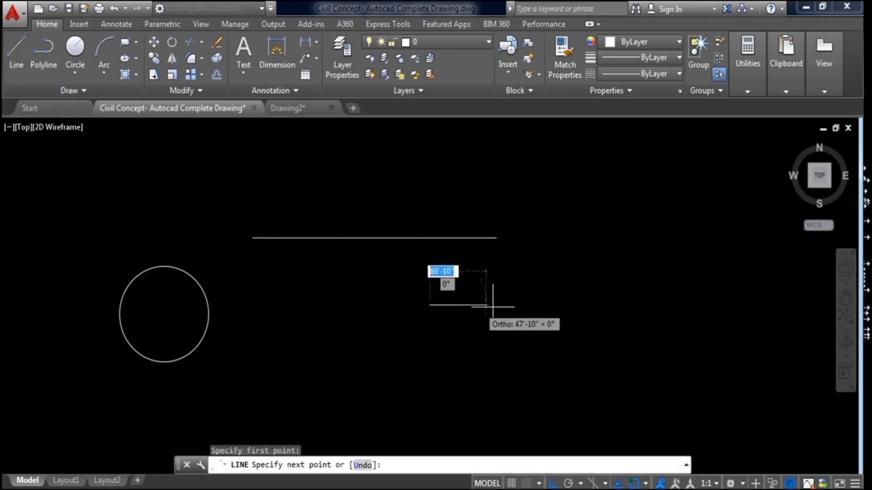
pyautogui.click(610, 313)
pyautogui.press('Escape')
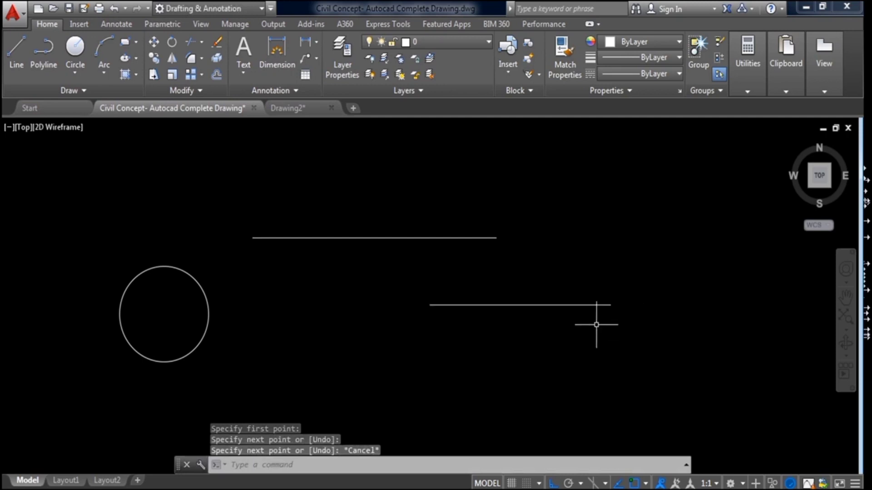
# Try a vertical line down from the lower line's right endpoint under Ortho, and turn on Object Snap Tracking
pyautogui.click(22, 71)
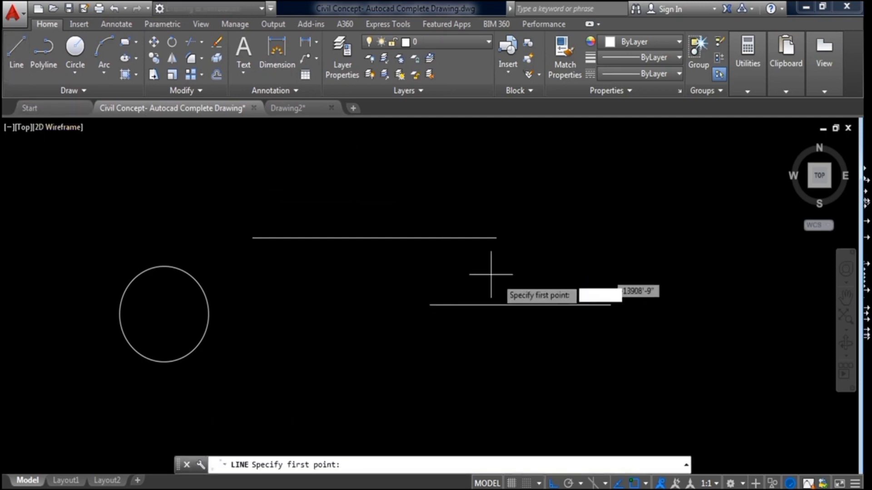
pyautogui.click(610, 305)
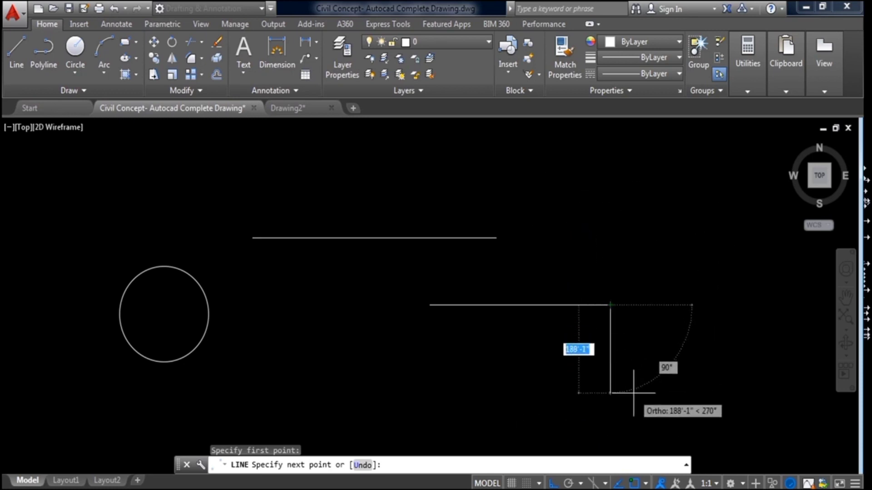
pyautogui.press('Escape')
pyautogui.press('F11')
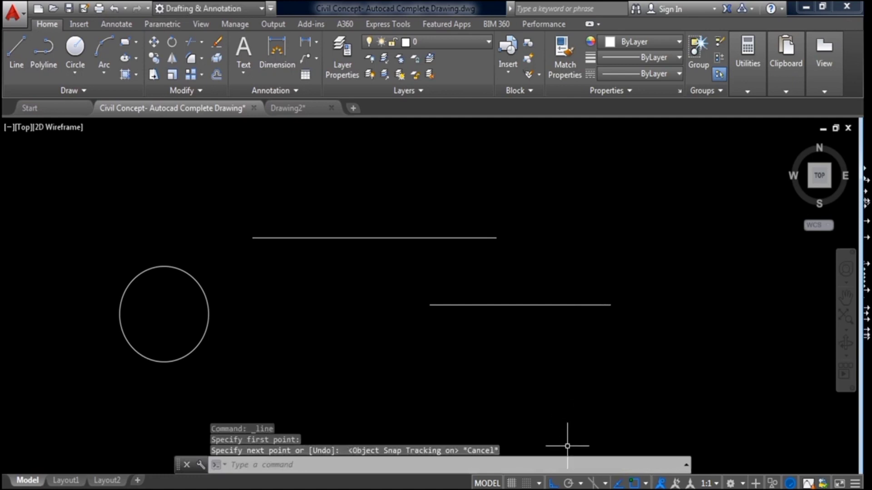
# Turn Ortho off, try a line from the lower line's right endpoint, and turn Ortho back on to compare the directions
pyautogui.click(555, 484)
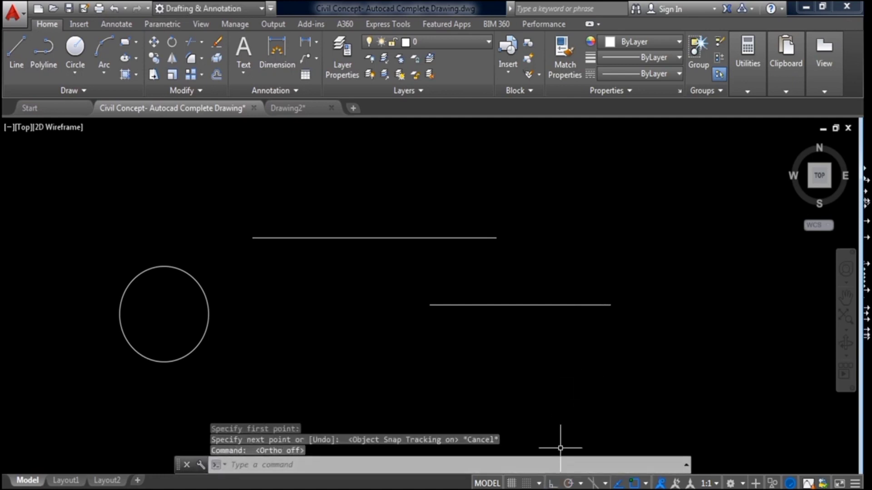
pyautogui.click(17, 47)
pyautogui.click(610, 305)
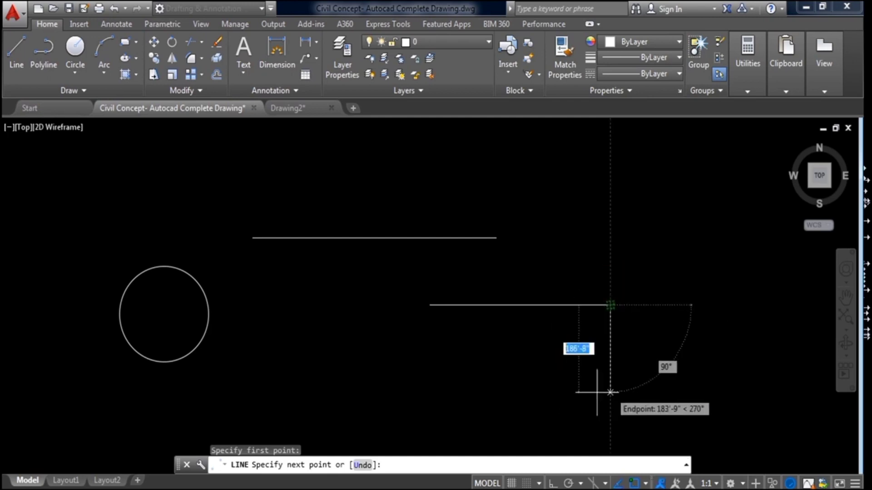
pyautogui.click(553, 483)
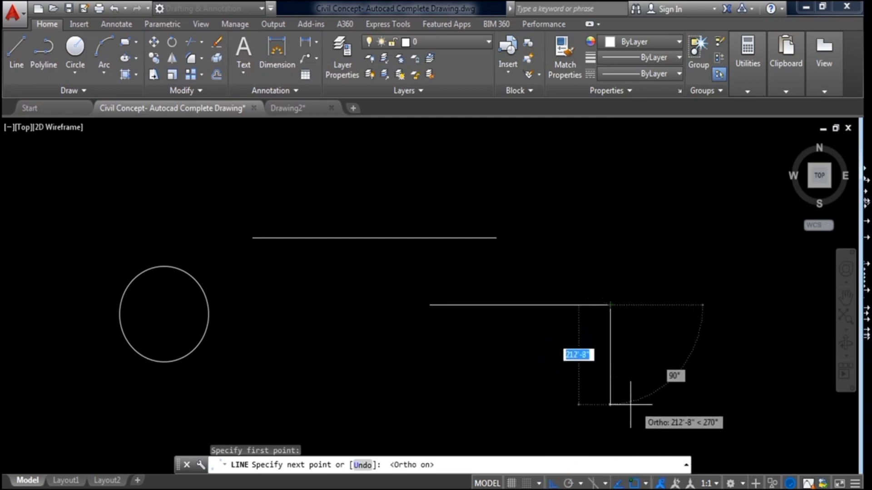
pyautogui.press('Escape')
pyautogui.press('Escape')
pyautogui.click(601, 453)
pyautogui.press('Escape')
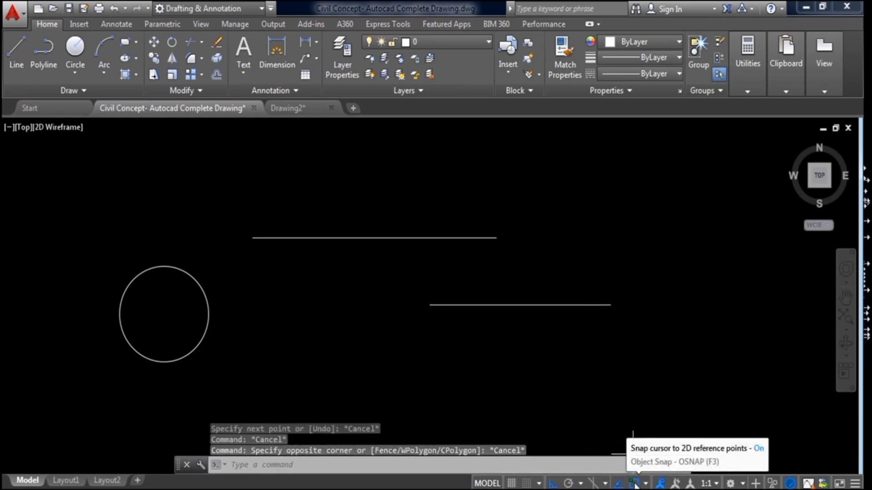
# Try the Line command with Object Snap at the lower line's right endpoint without placing any point
pyautogui.click(26, 50)
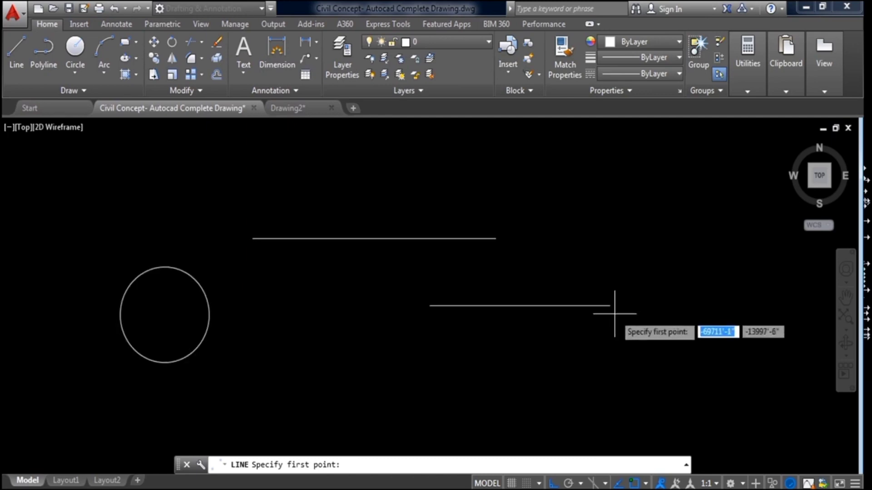
pyautogui.scroll(4, 610, 305)
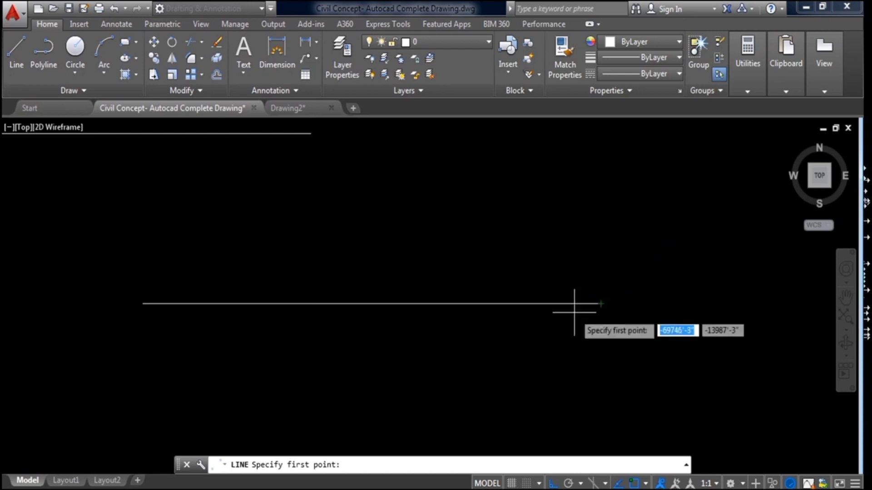
pyautogui.click(17, 51)
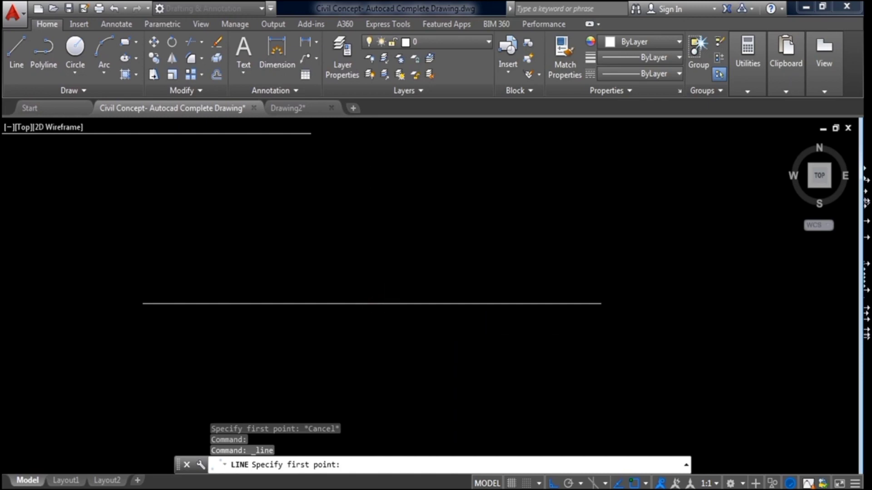
pyautogui.press('Escape')
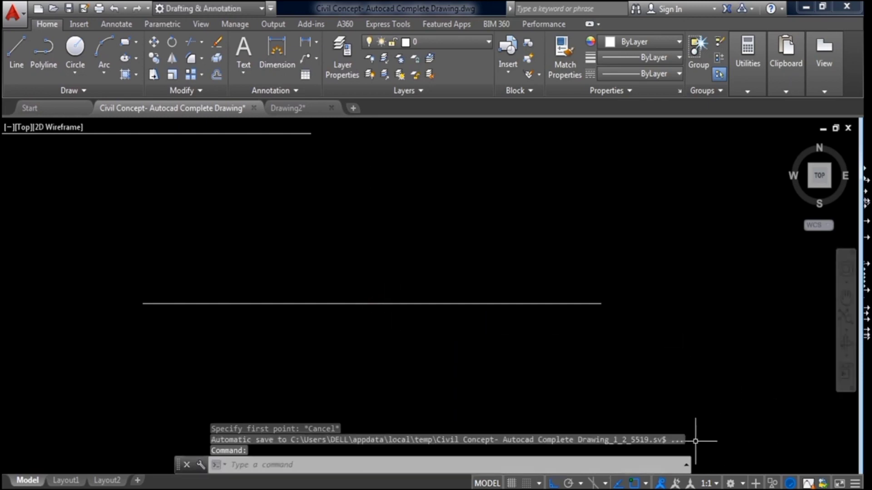
# Switch Object Snap off and back on, and try the Line command near the lower line without placing any point
pyautogui.click(639, 477)
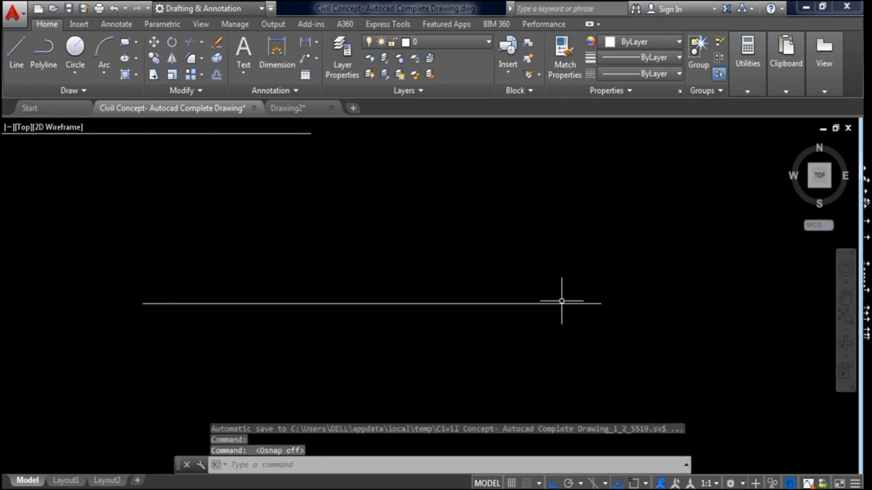
pyautogui.click(635, 482)
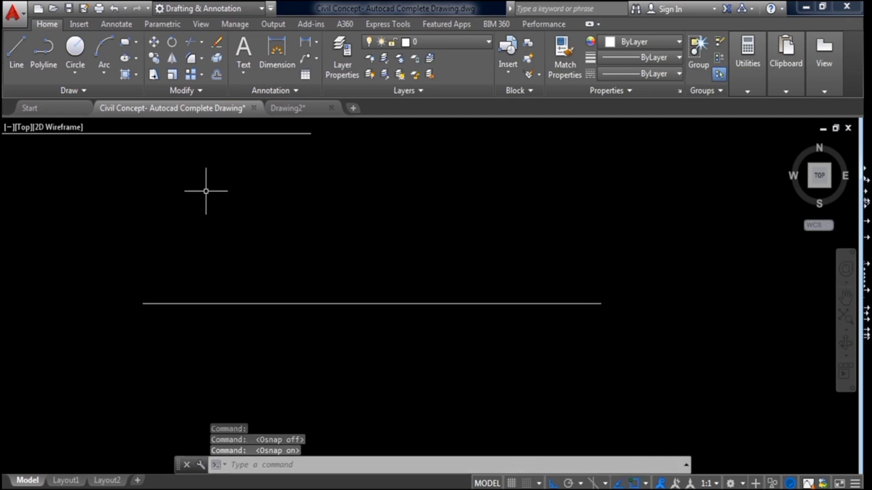
pyautogui.click(24, 56)
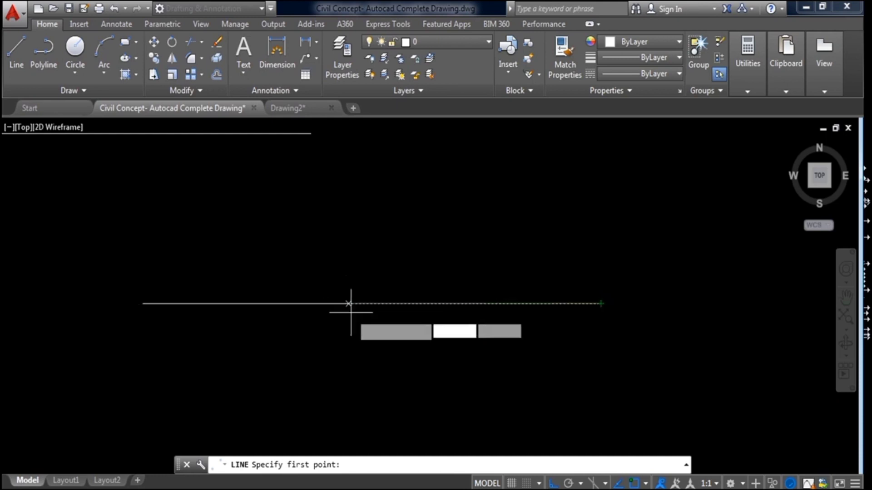
pyautogui.scroll(-2, 625, 356)
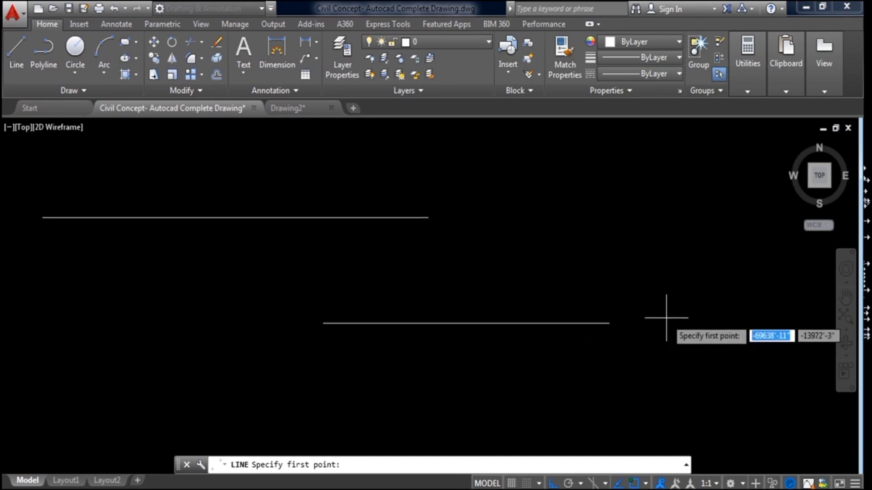
pyautogui.scroll(2, 672, 315)
pyautogui.scroll(-2, 663, 321)
pyautogui.moveTo(642, 253); pyautogui.dragTo(648, 286, button='middle')
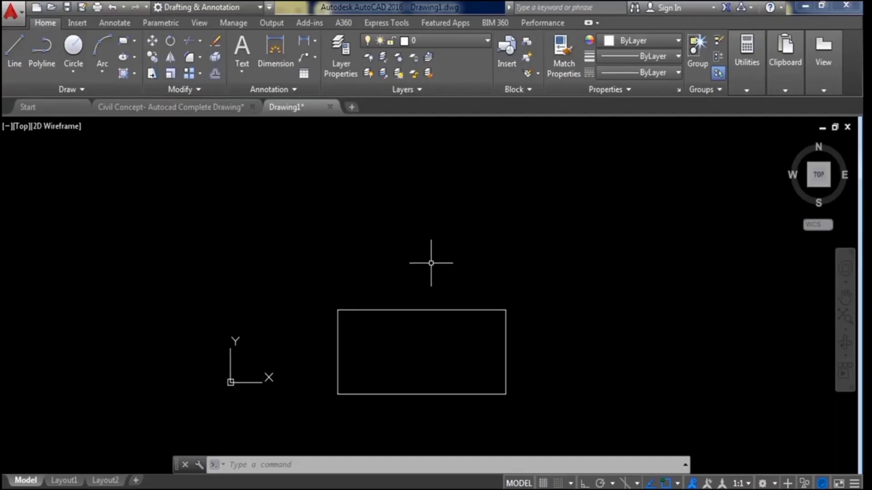
pyautogui.moveTo(436, 191); pyautogui.dragTo(436, 160, button='middle')
pyautogui.moveTo(426, 199); pyautogui.dragTo(340, 158, button='middle')
pyautogui.scroll(2, 338, 188)
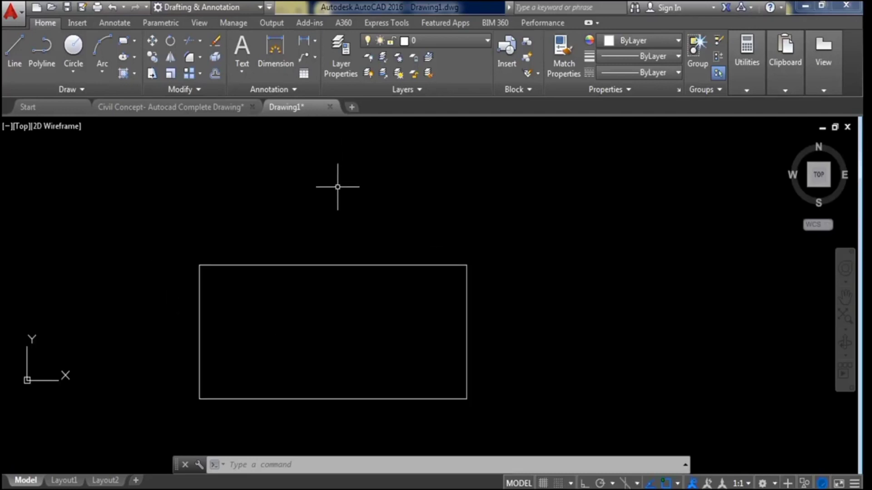
pyautogui.moveTo(340, 201); pyautogui.dragTo(419, 168, button='middle')
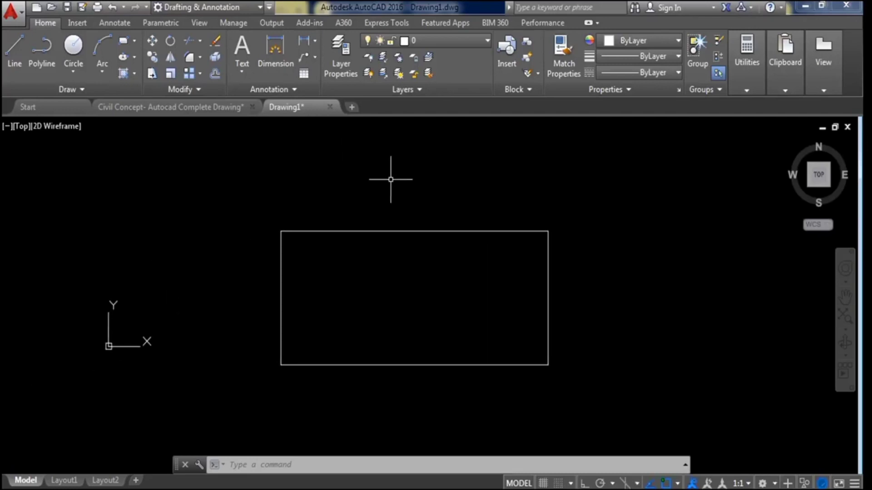
pyautogui.moveTo(445, 205)
pyautogui.mouseDown(button='middle')
pyautogui.moveTo(380, 195)
pyautogui.moveTo(467, 193)
pyautogui.mouseUp(button='middle')
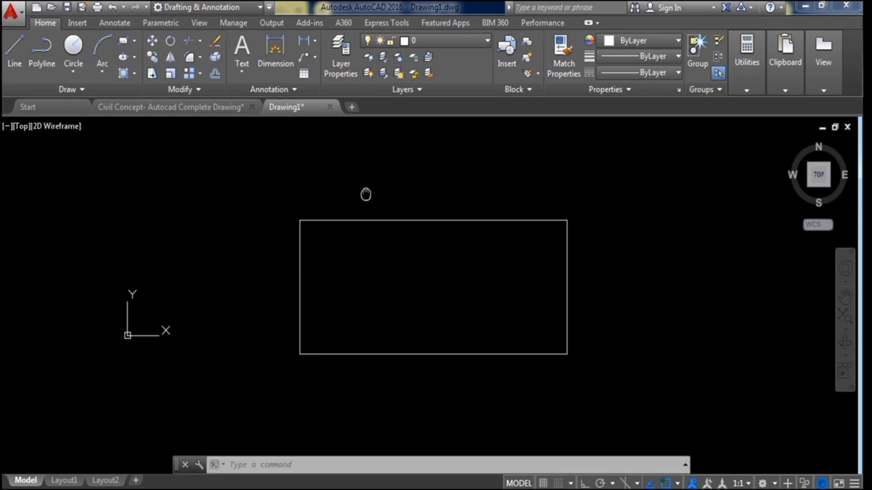
pyautogui.moveTo(366, 194); pyautogui.dragTo(302, 216, button='middle')
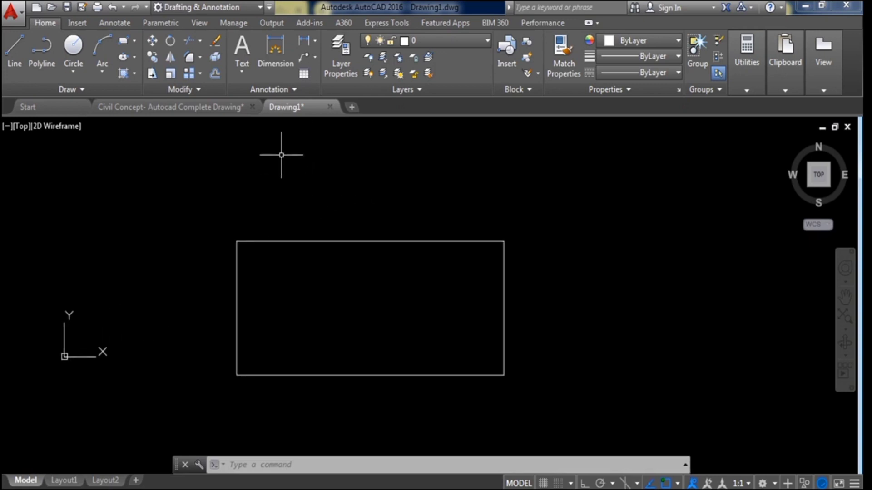
# Switch the workspace from Drafting & Annotation to 3D Modeling
pyautogui.click(260, 7)
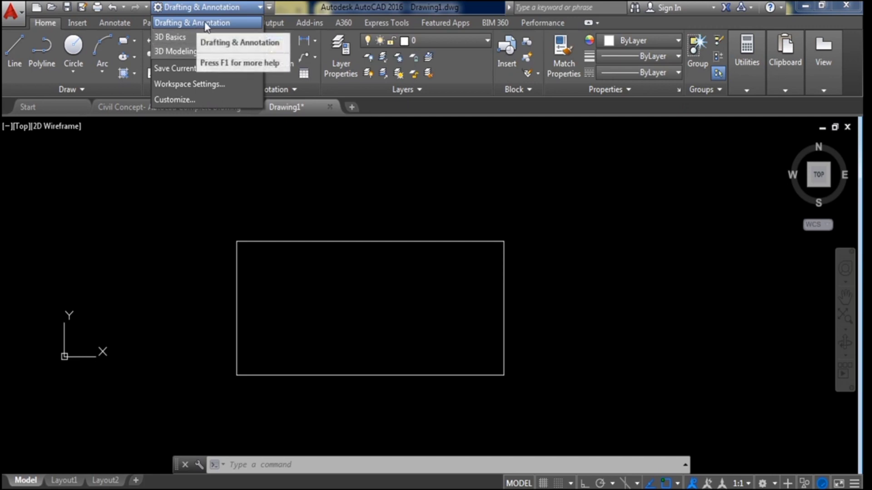
pyautogui.click(208, 22)
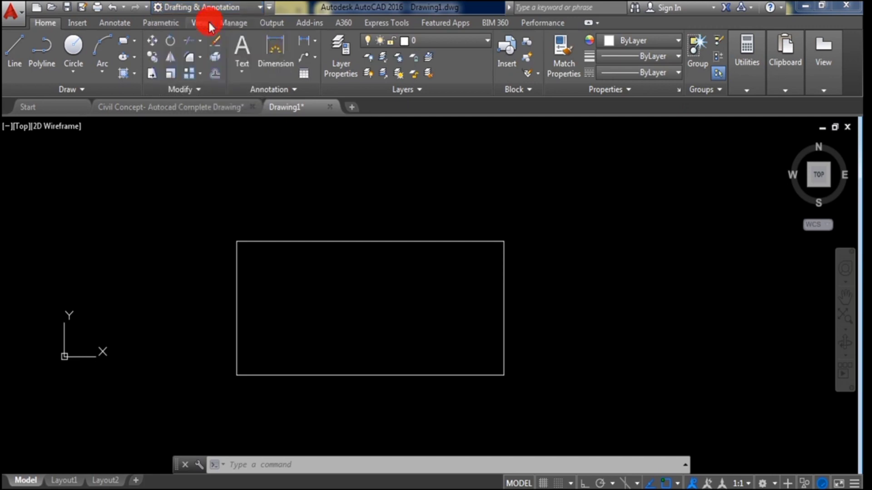
pyautogui.click(259, 7)
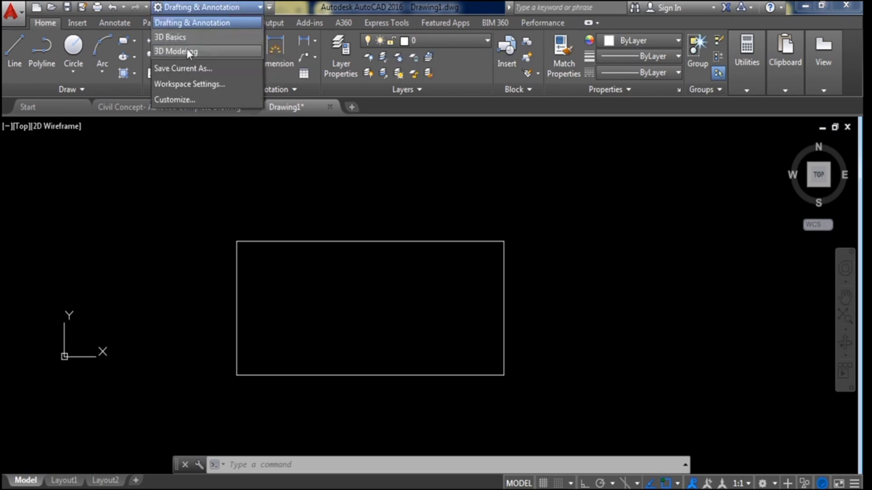
pyautogui.click(187, 48)
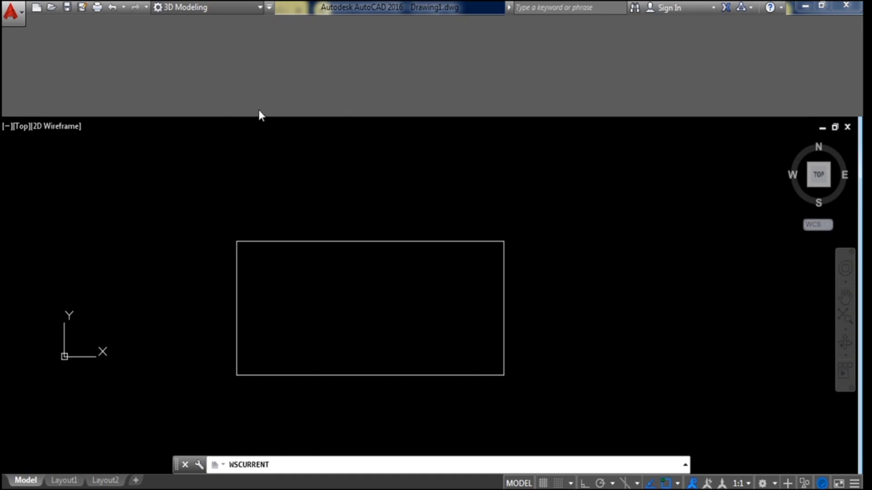
# Return to the Drafting & Annotation workspace and close the floating palette
pyautogui.click(258, 4)
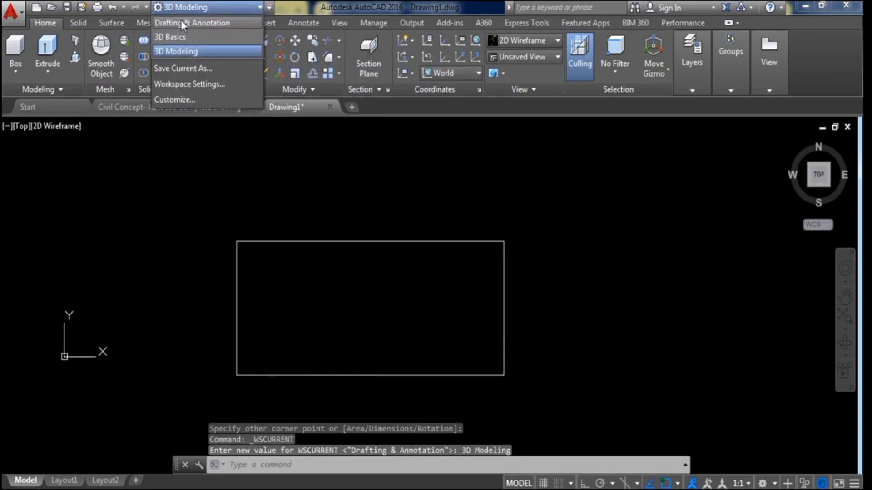
pyautogui.click(181, 22)
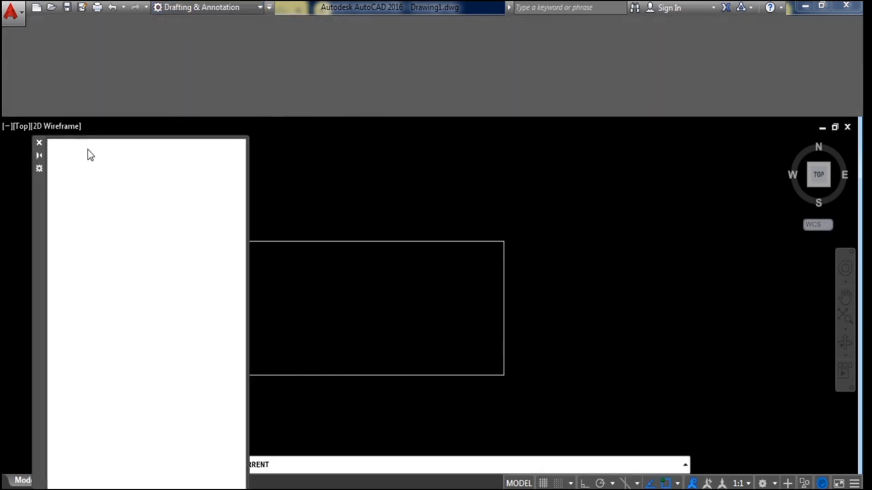
pyautogui.click(42, 143)
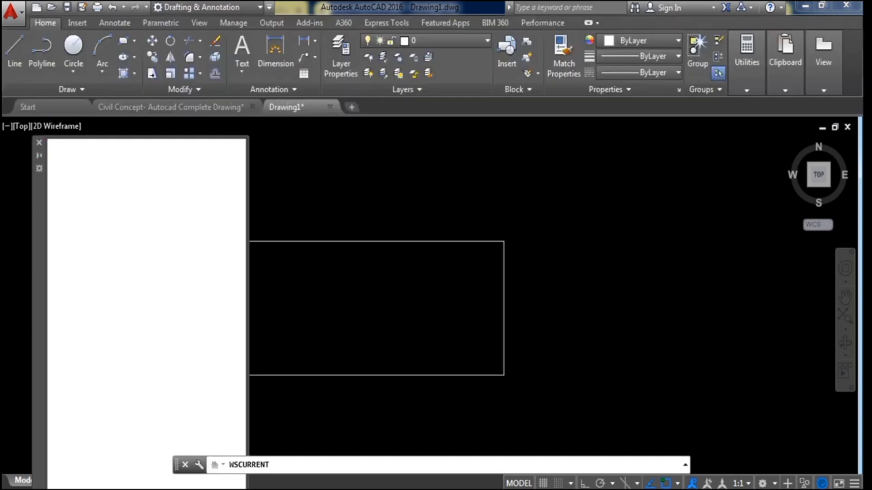
# Examine how the UCS icon behaves relative to the rectangle while the drawing view changes
pyautogui.scroll(-2, 415, 251)
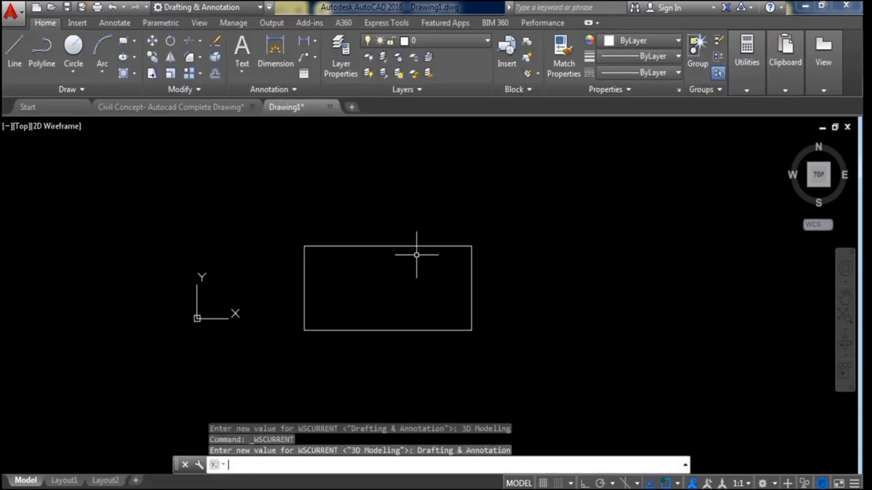
pyautogui.scroll(4, 400, 254)
pyautogui.scroll(-2, 451, 244)
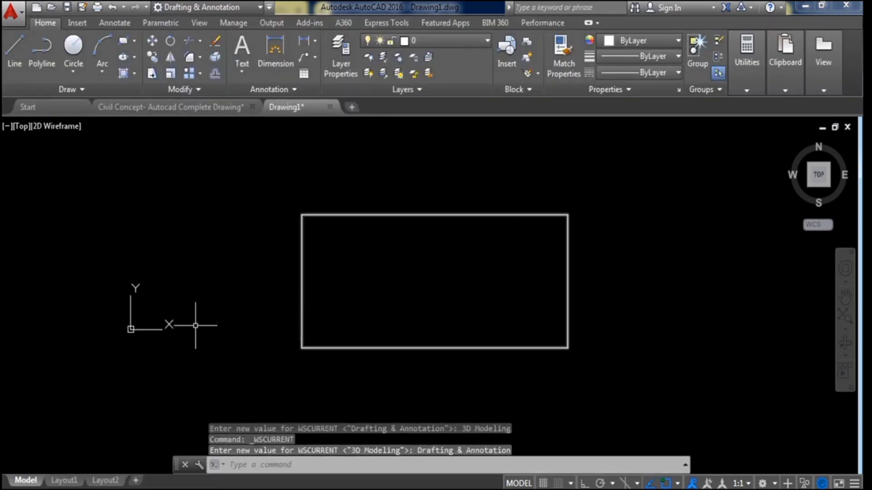
pyautogui.scroll(-2, 302, 313)
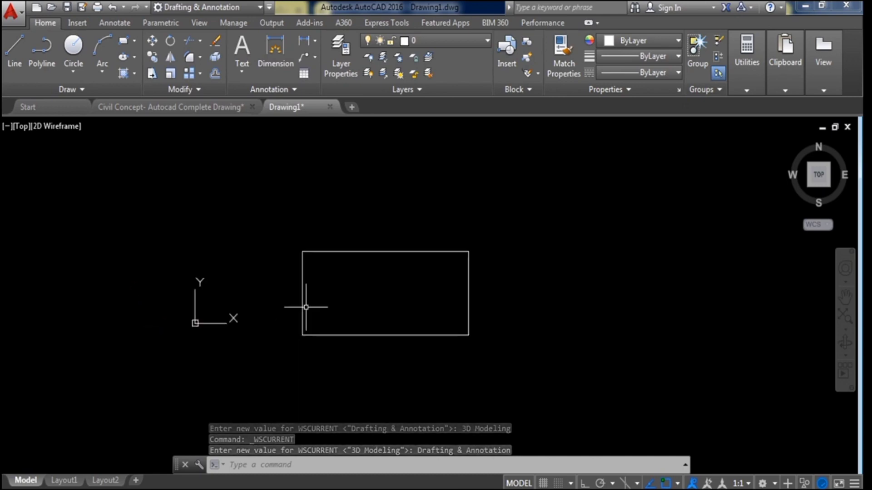
pyautogui.moveTo(321, 294)
pyautogui.mouseDown(button='middle')
pyautogui.moveTo(518, 290)
pyautogui.moveTo(369, 285)
pyautogui.moveTo(513, 263)
pyautogui.moveTo(633, 263)
pyautogui.moveTo(490, 257)
pyautogui.mouseUp(button='middle')
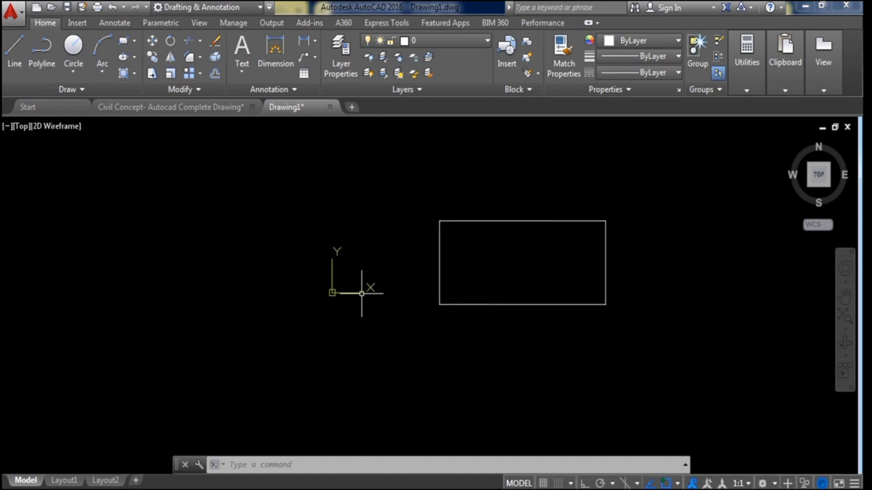
pyautogui.scroll(2, 417, 273)
pyautogui.scroll(-2, 356, 259)
pyautogui.scroll(2, 364, 263)
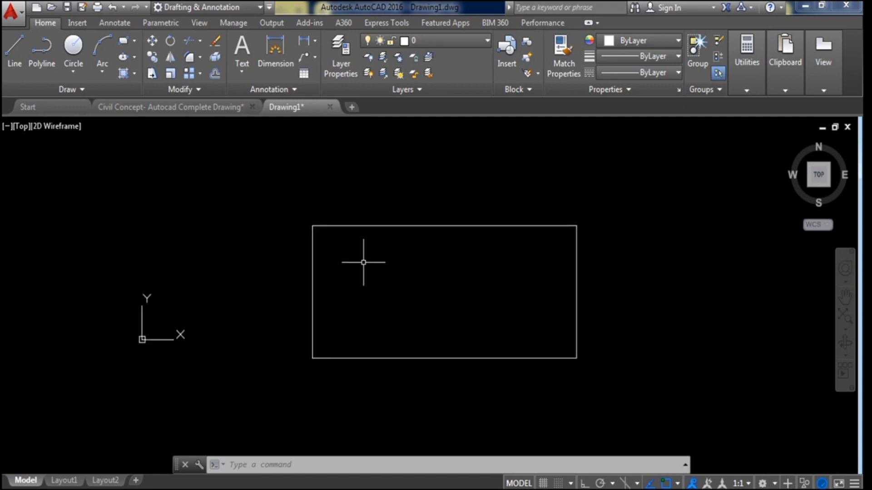
pyautogui.scroll(-2, 214, 292)
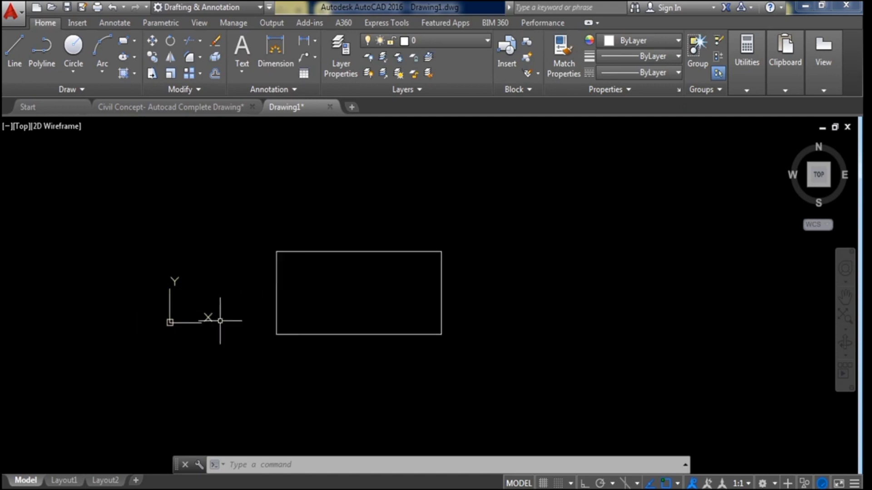
pyautogui.moveTo(344, 298); pyautogui.dragTo(331, 267, button='middle')
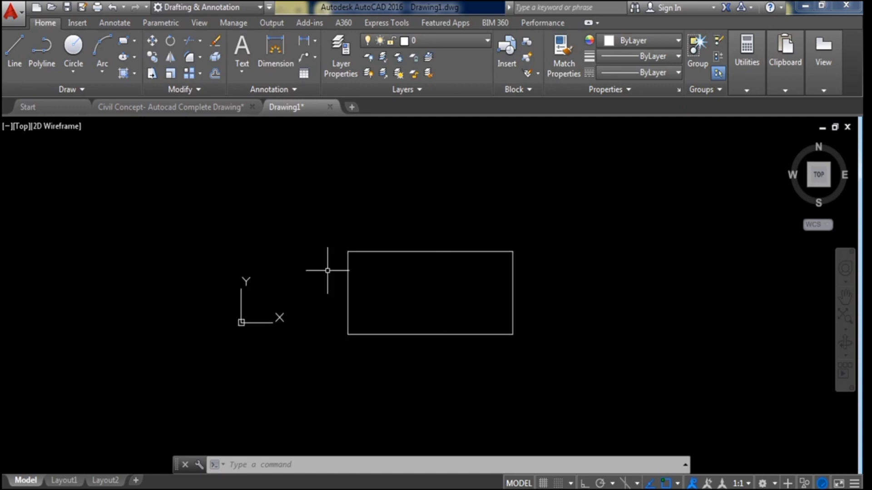
pyautogui.scroll(2, 415, 299)
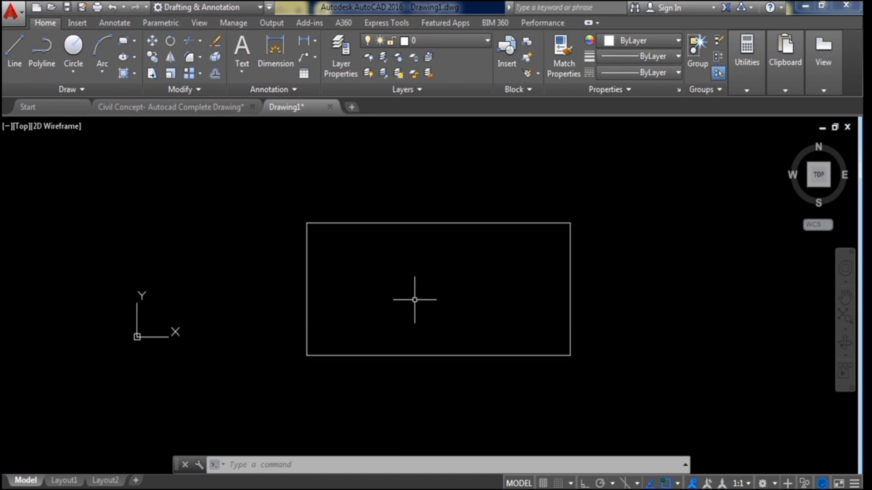
# Turn off the Show UCS Icon at Origin setting and check how the icon behaves as the view changes
pyautogui.rightClick(137, 337)
pyautogui.moveTo(205, 332)
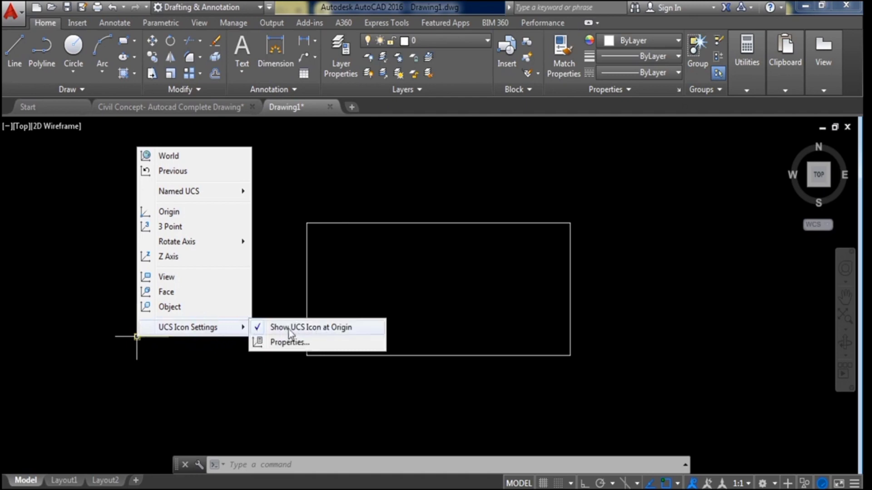
pyautogui.click(268, 328)
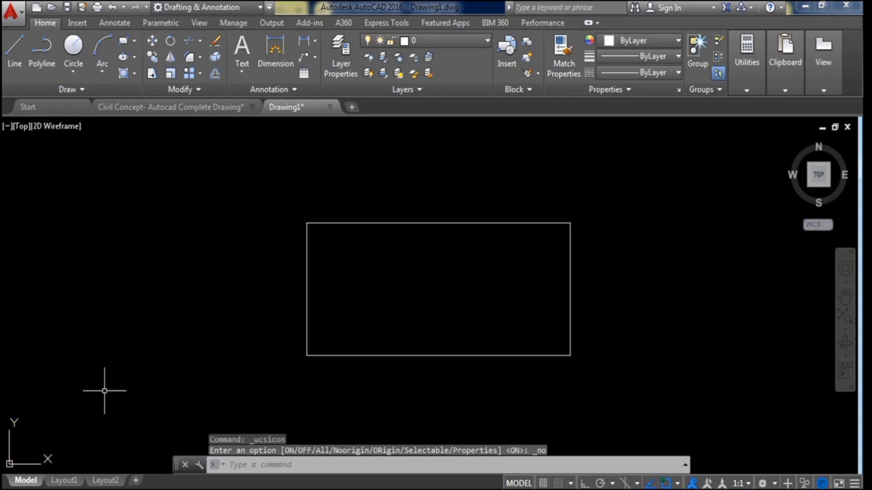
pyautogui.scroll(-4, 240, 376)
pyautogui.scroll(4, 311, 340)
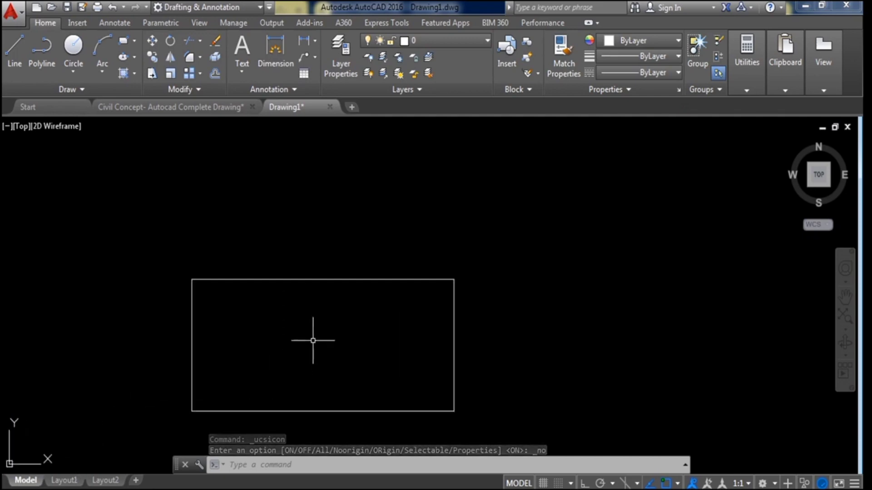
pyautogui.moveTo(309, 344); pyautogui.dragTo(563, 277, button='middle')
pyautogui.moveTo(413, 364); pyautogui.dragTo(532, 304, button='middle')
pyautogui.scroll(-2, 309, 355)
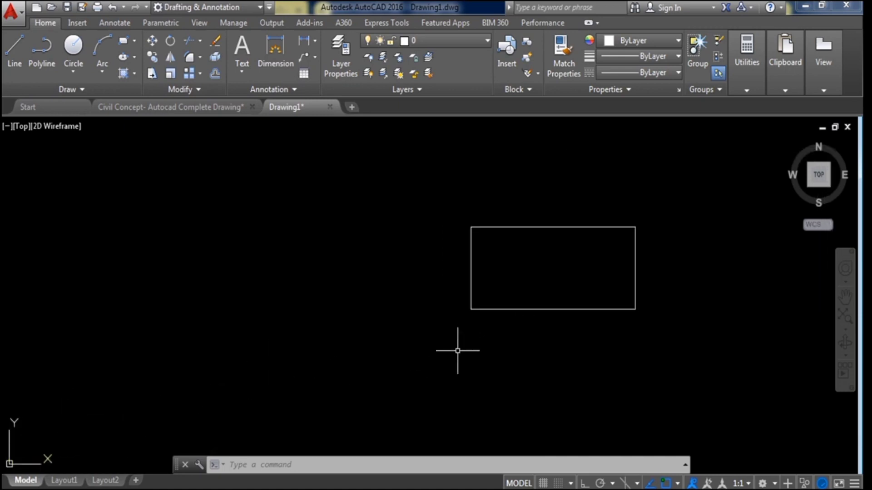
pyautogui.moveTo(451, 349); pyautogui.dragTo(249, 361, button='middle')
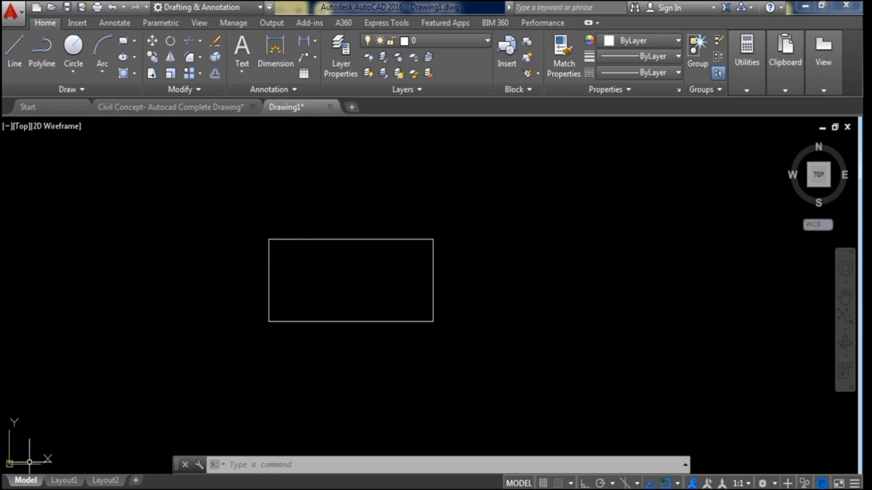
# Hide the UCS icon and show it again
pyautogui.click(197, 26)
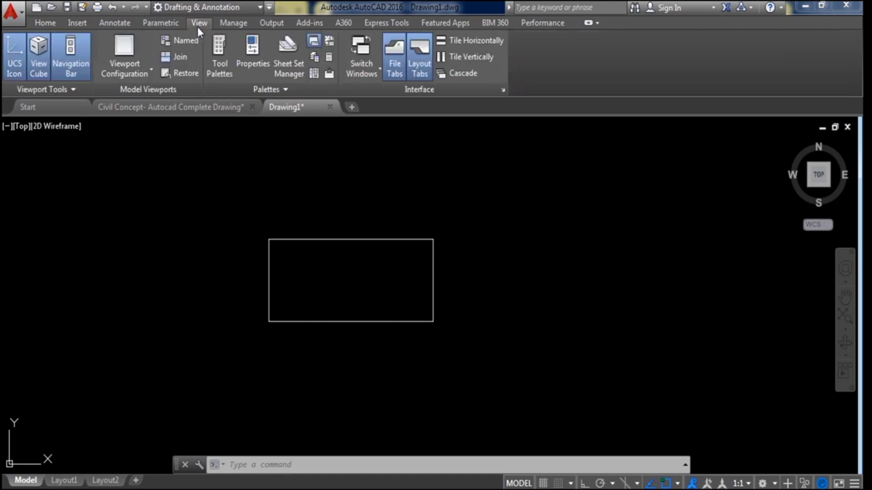
pyautogui.click(19, 54)
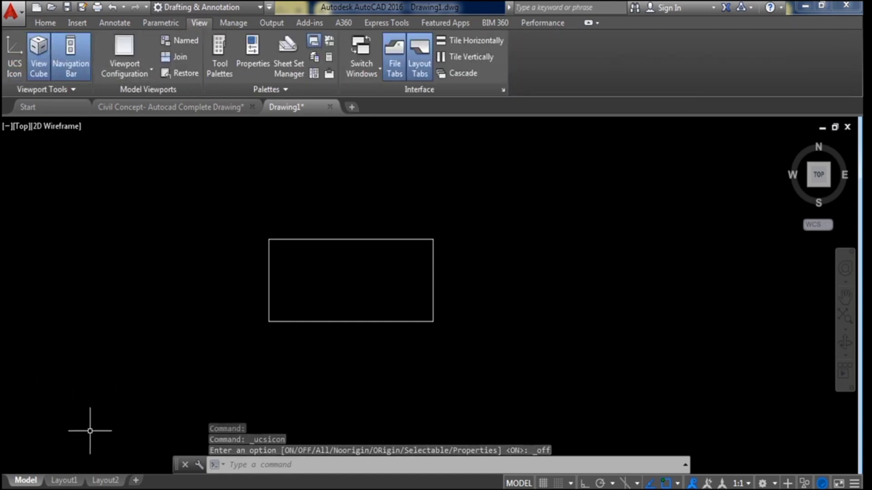
pyautogui.click(11, 51)
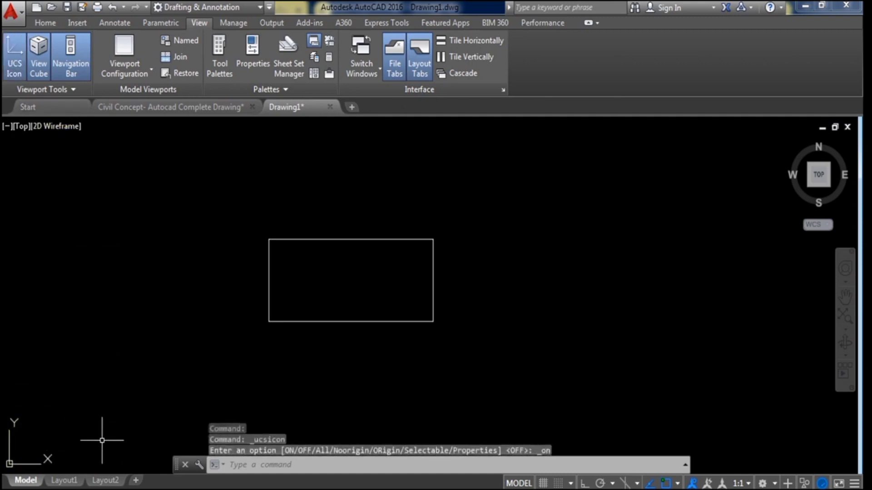
pyautogui.moveTo(440, 247); pyautogui.dragTo(290, 235, button='middle')
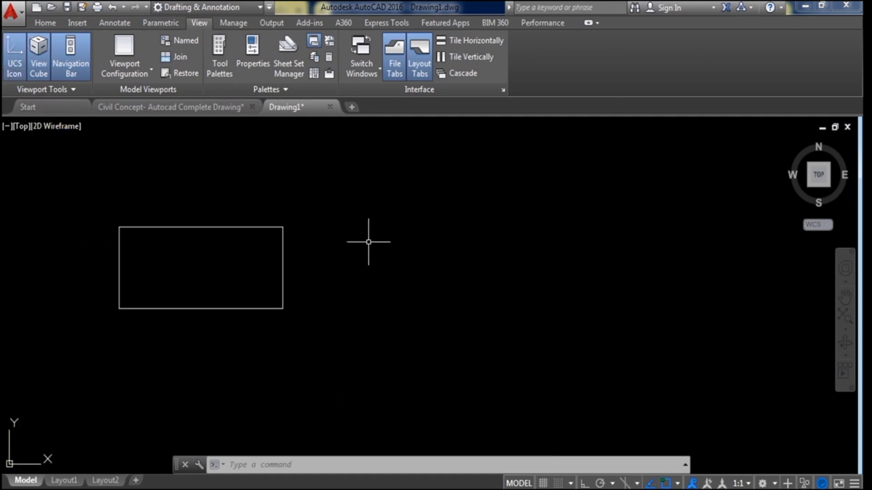
pyautogui.scroll(-2, 369, 242)
pyautogui.moveTo(357, 294); pyautogui.dragTo(340, 327, button='middle')
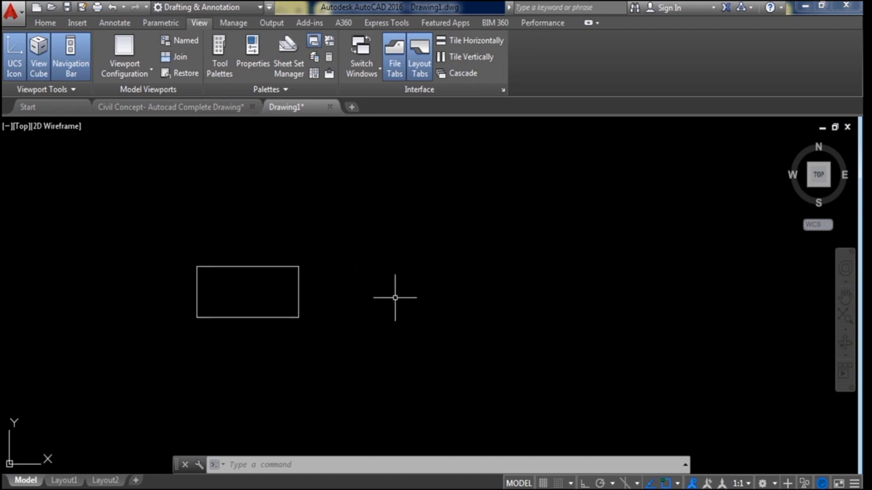
pyautogui.scroll(2, 396, 295)
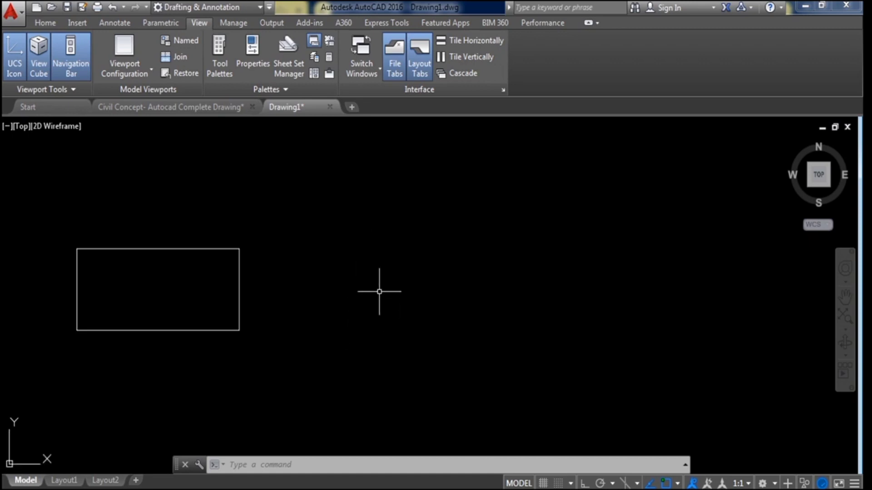
pyautogui.scroll(2, 379, 291)
pyautogui.scroll(-2, 379, 292)
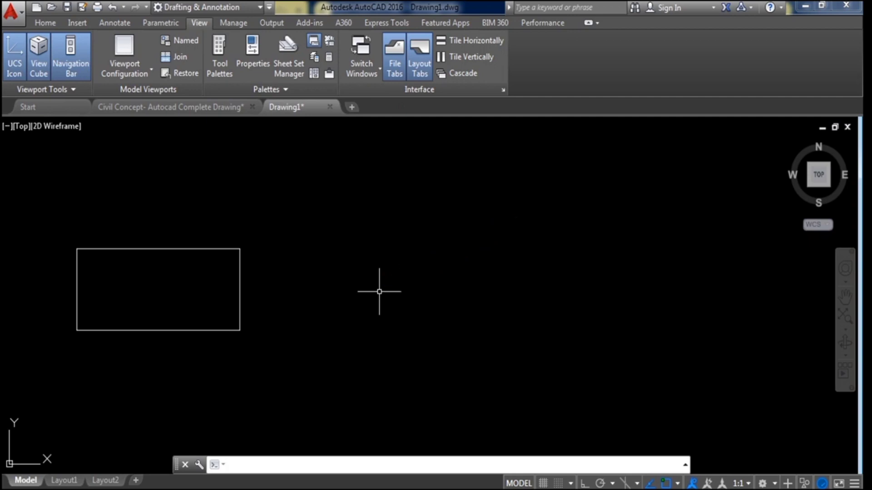
pyautogui.rightClick(380, 261)
pyautogui.click(382, 262)
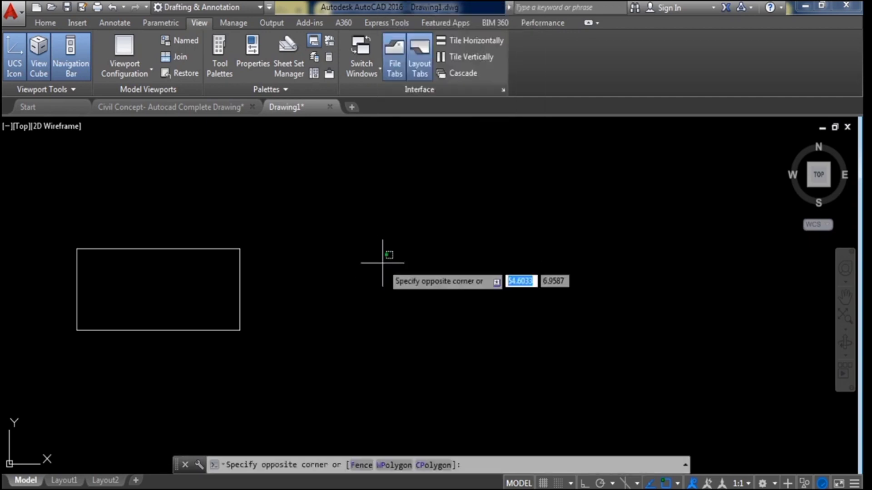
pyautogui.press('Escape')
pyautogui.rightClick(381, 248)
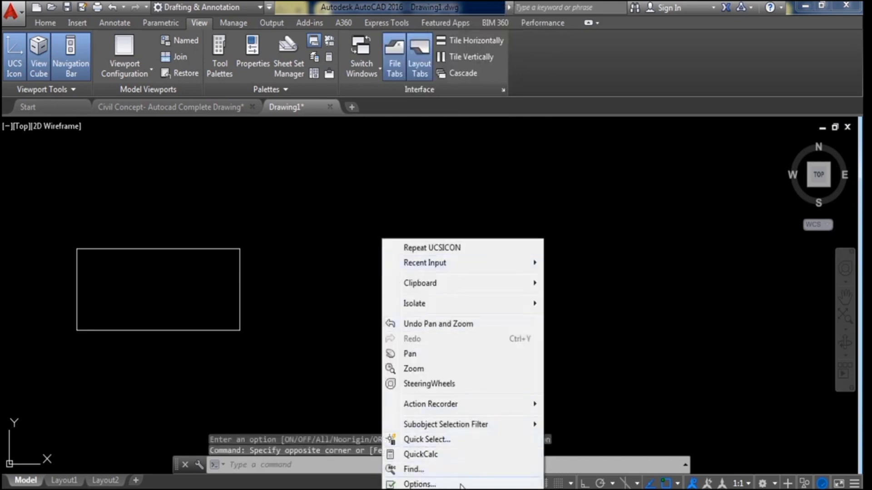
pyautogui.press('Escape')
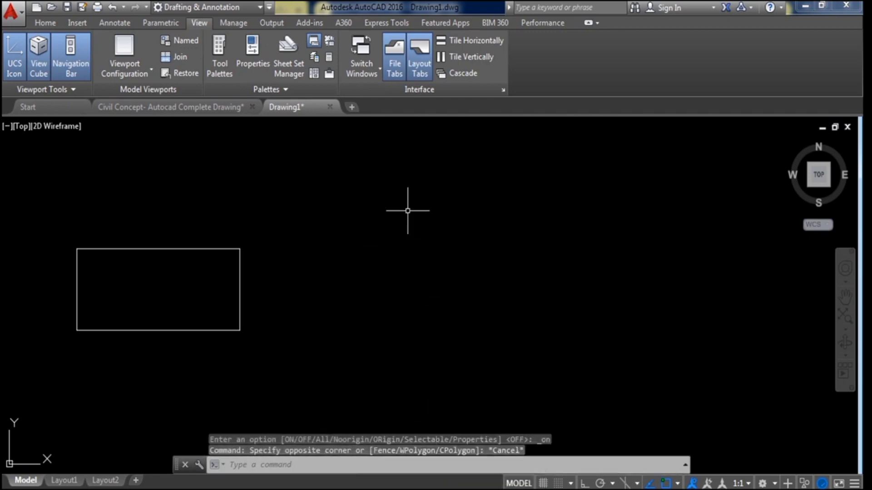
# Slightly enlarge the pickbox size in the Selection options, then apply and accept the change
pyautogui.rightClick(384, 126)
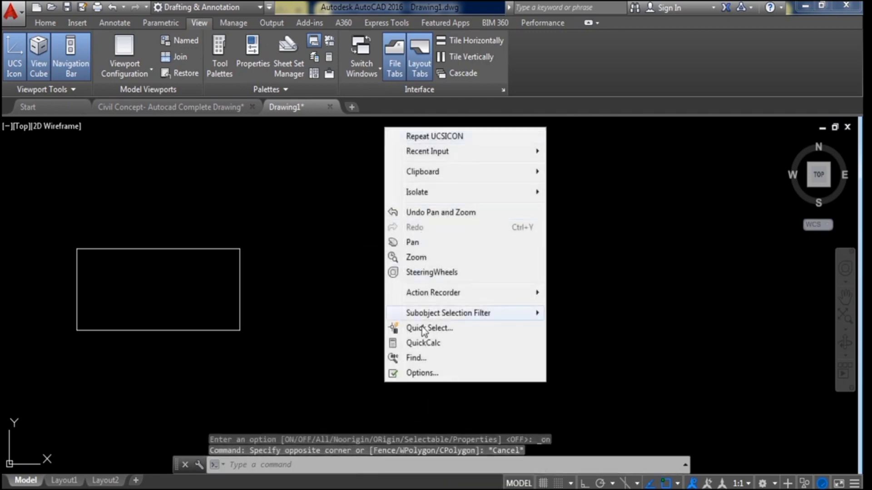
pyautogui.click(422, 373)
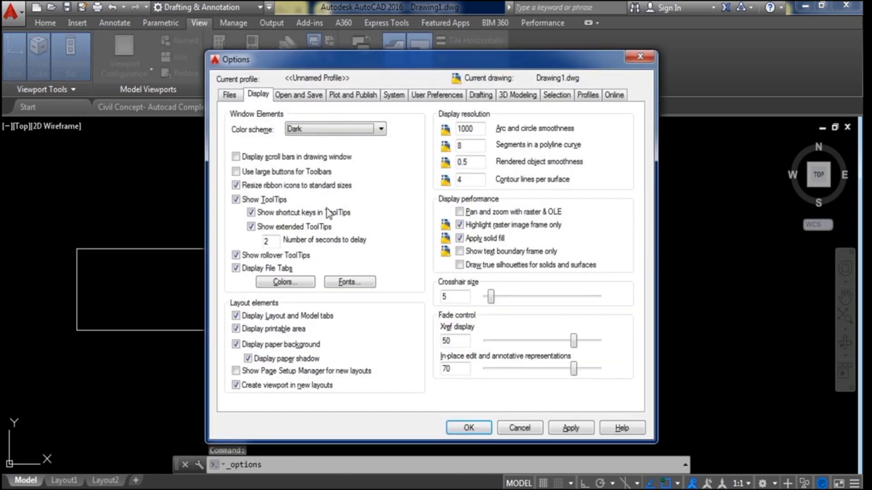
pyautogui.click(556, 95)
pyautogui.moveTo(294, 135); pyautogui.dragTo(310, 137)
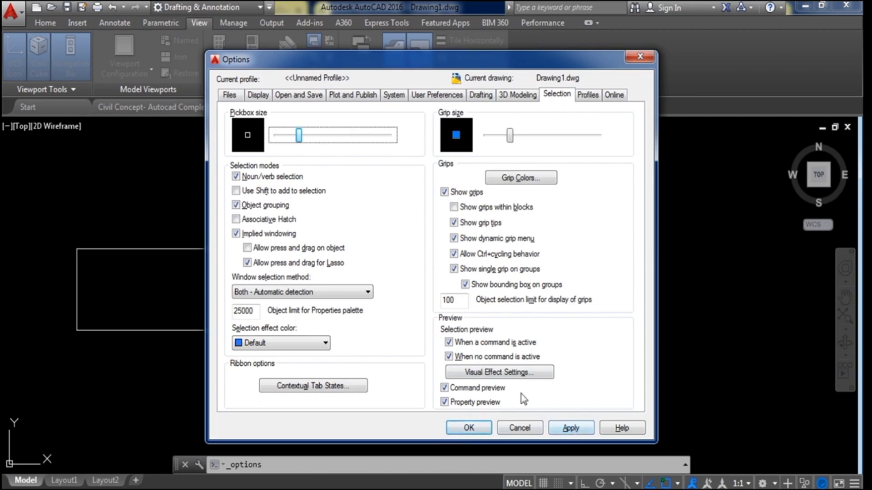
pyautogui.click(570, 428)
pyautogui.click(468, 428)
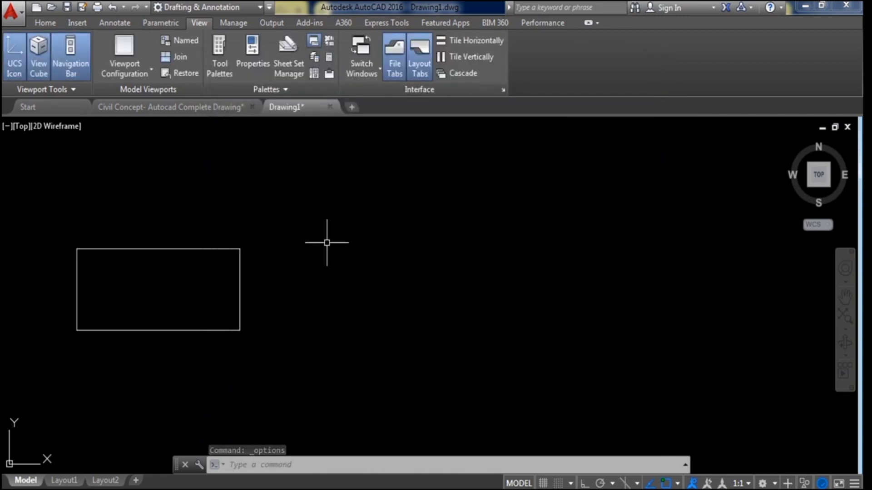
# Examine how the cursor's pickbox highlights and picks the rectangle's right edge
pyautogui.scroll(2, 327, 242)
pyautogui.scroll(-4, 327, 243)
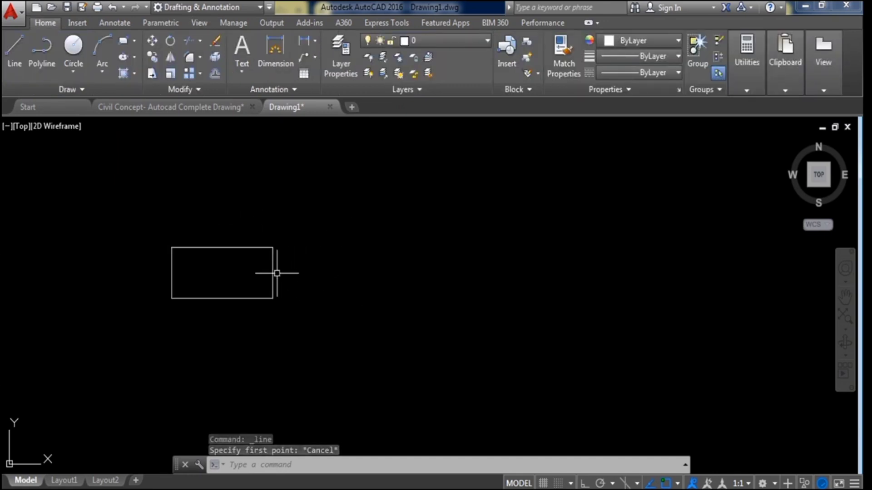
pyautogui.scroll(6, 298, 271)
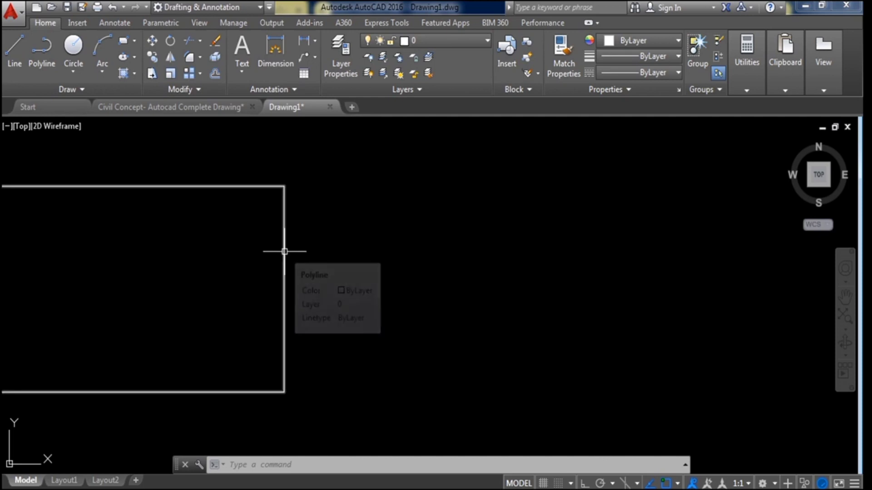
pyautogui.scroll(-2, 285, 251)
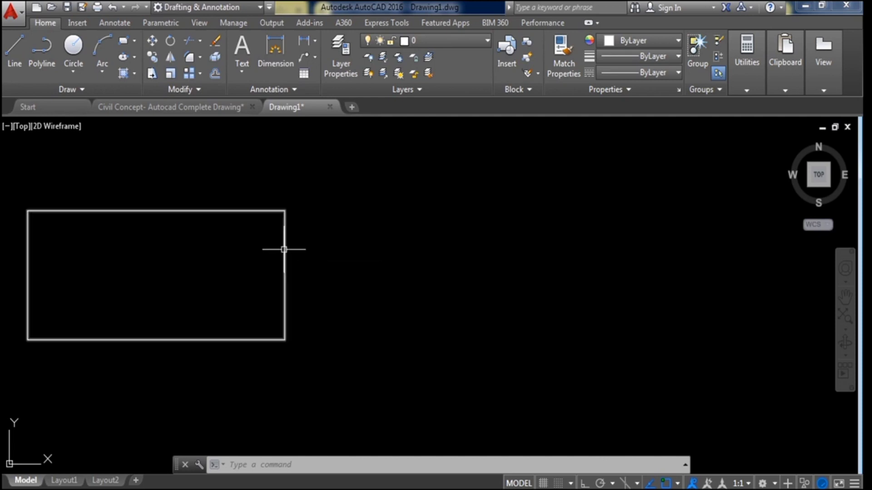
pyautogui.click(284, 250)
pyautogui.moveTo(286, 249); pyautogui.dragTo(342, 262)
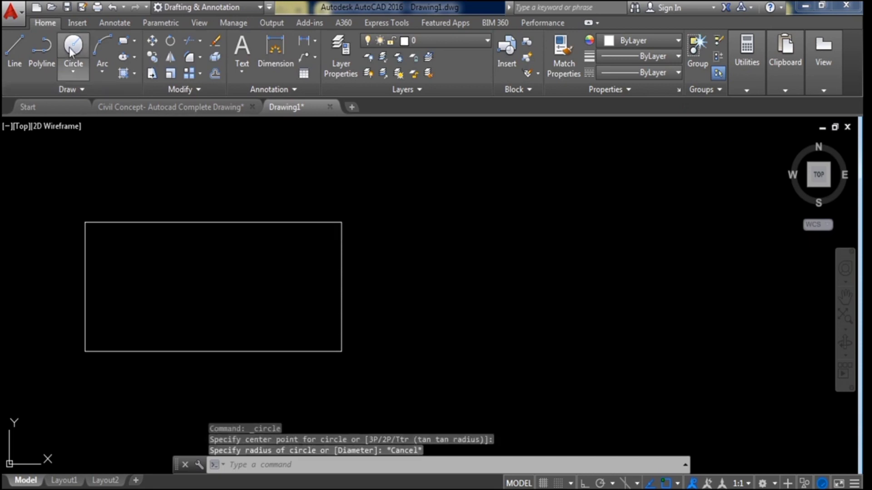
# Draw a circle with a radius of about 2.1 just beyond the rectangle's right edge
pyautogui.click(72, 47)
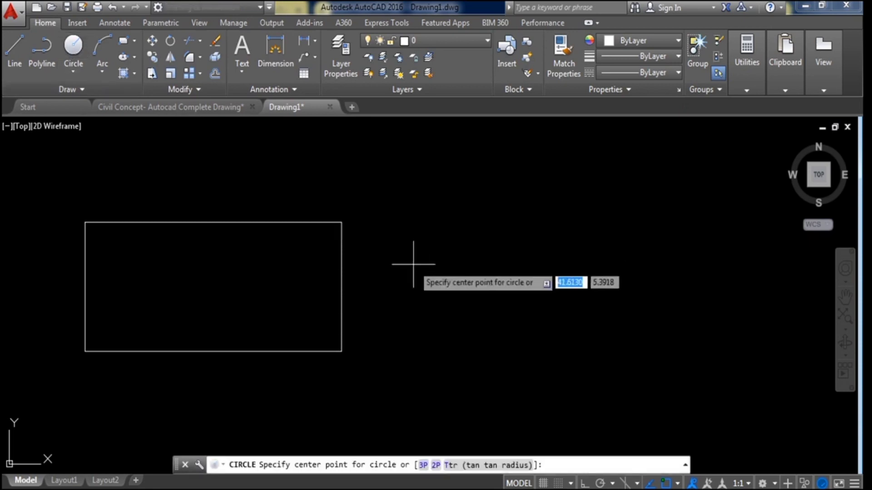
pyautogui.click(386, 251)
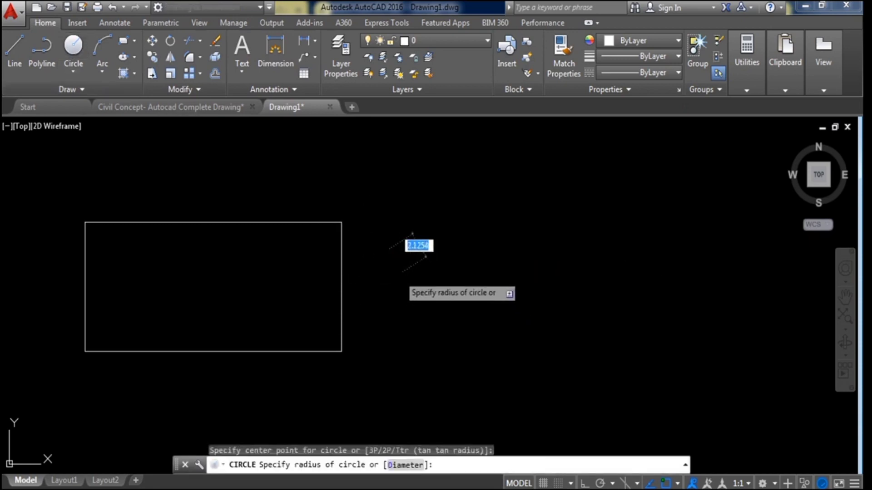
pyautogui.click(404, 271)
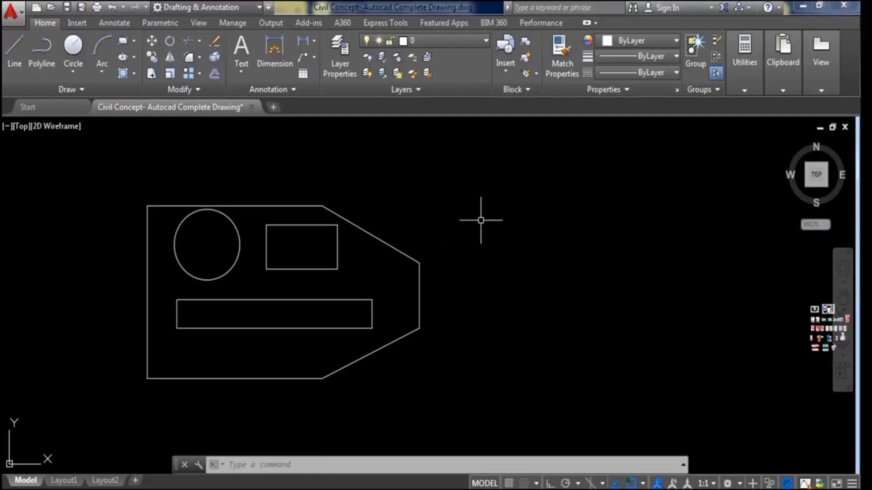
# Open the Drawing Units settings and use the Engineering length type with a precision of 0'-0"
pyautogui.moveTo(481, 220); pyautogui.dragTo(543, 215, button='middle')
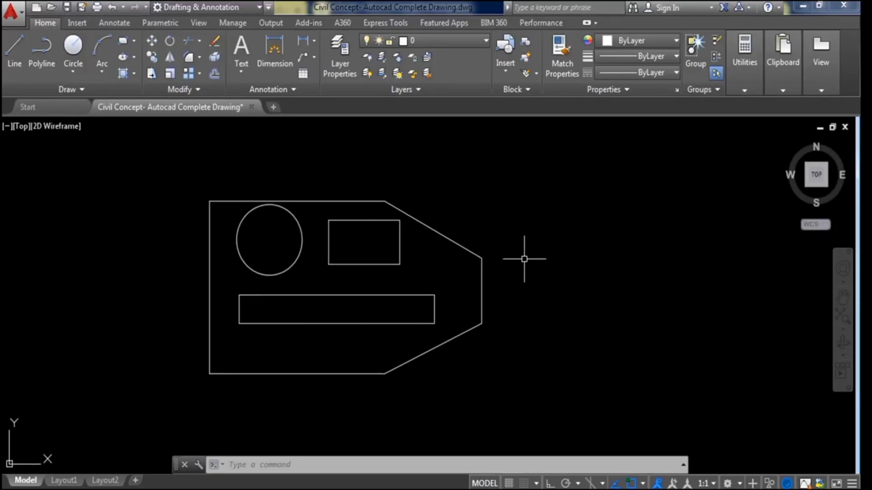
pyautogui.write('n')
pyautogui.press('Return')
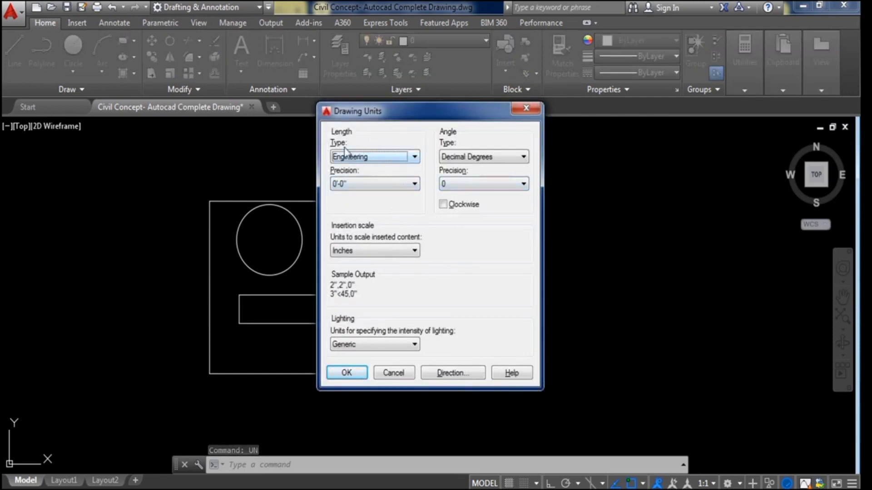
pyautogui.click(415, 157)
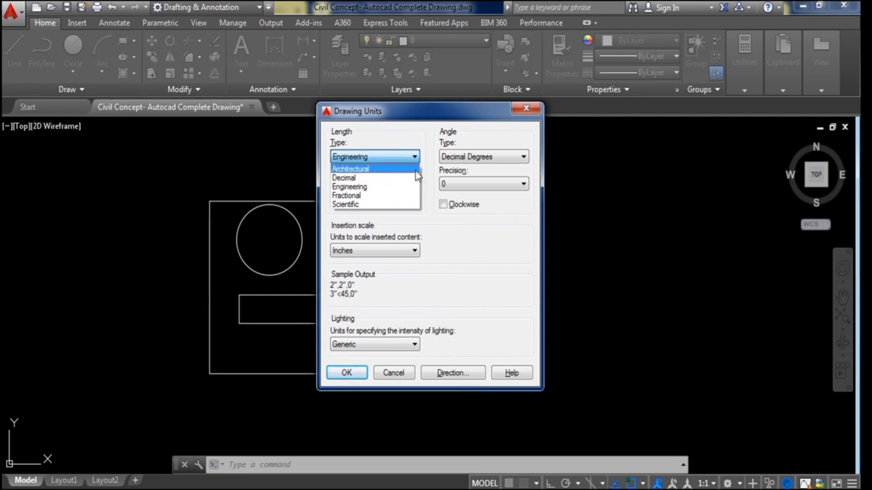
pyautogui.click(416, 159)
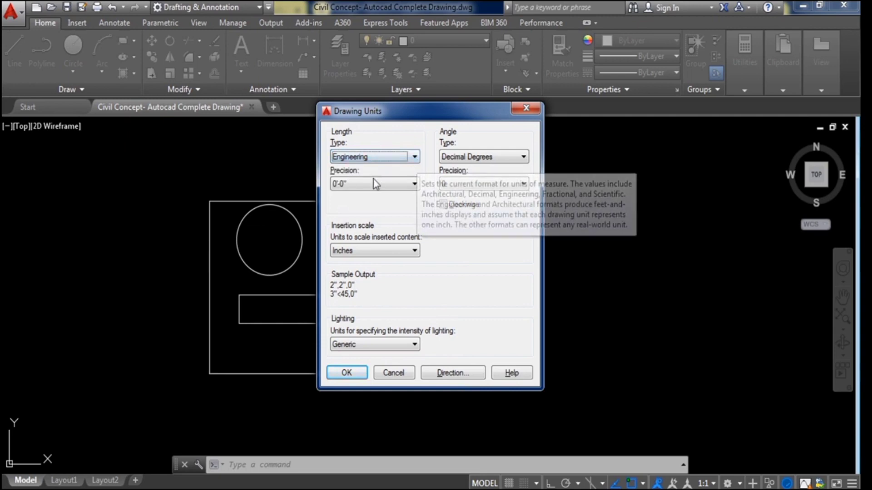
pyautogui.click(402, 184)
pyautogui.click(364, 196)
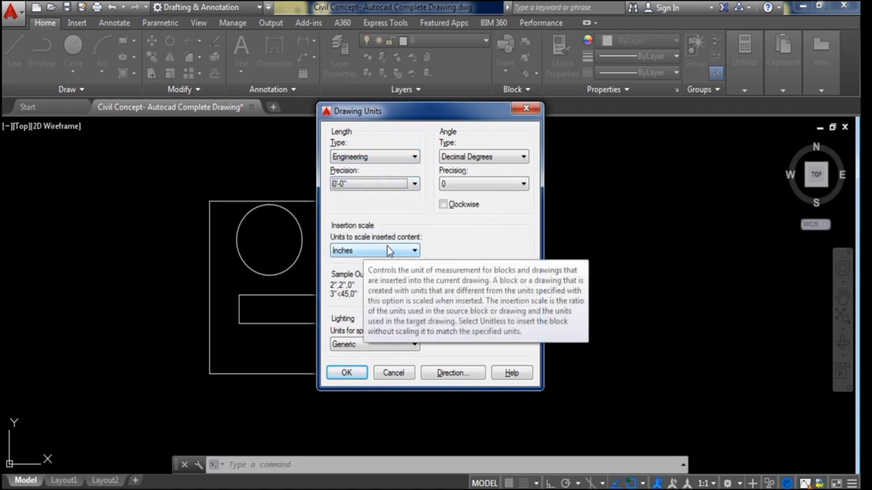
# Set the insertion scale units to Inches and the lighting intensity units to Generic
pyautogui.click(406, 249)
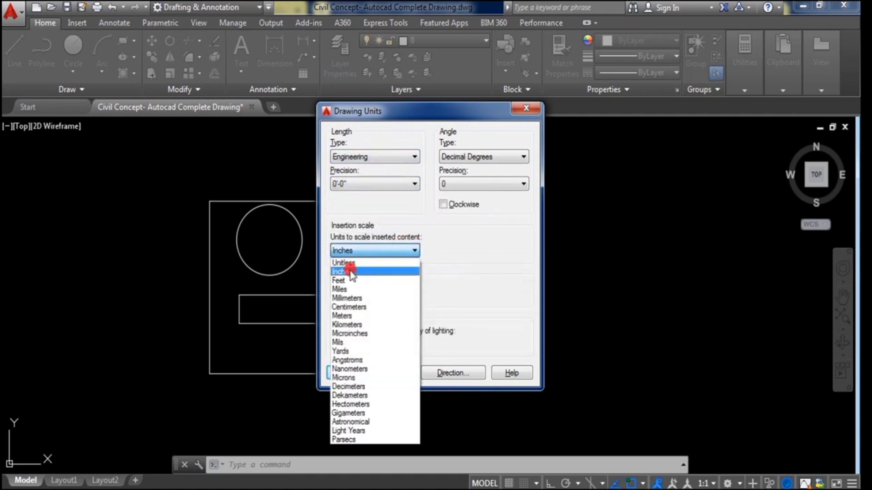
pyautogui.click(352, 271)
pyautogui.click(402, 252)
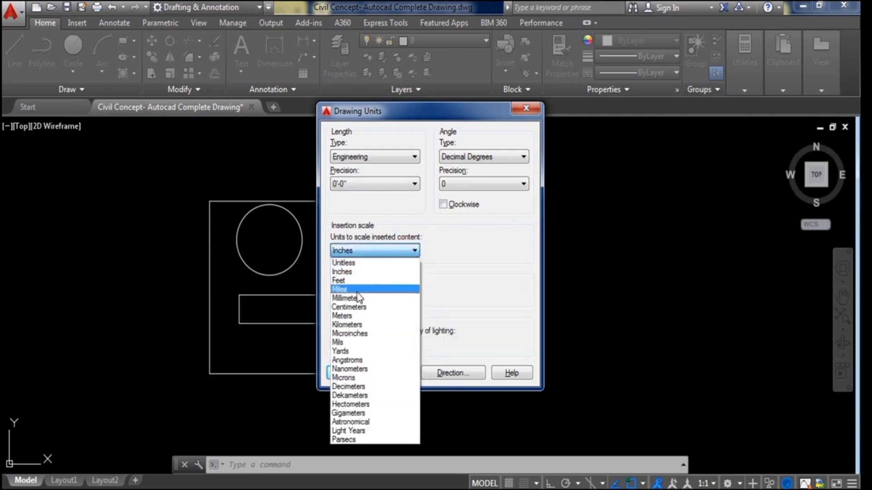
pyautogui.click(462, 268)
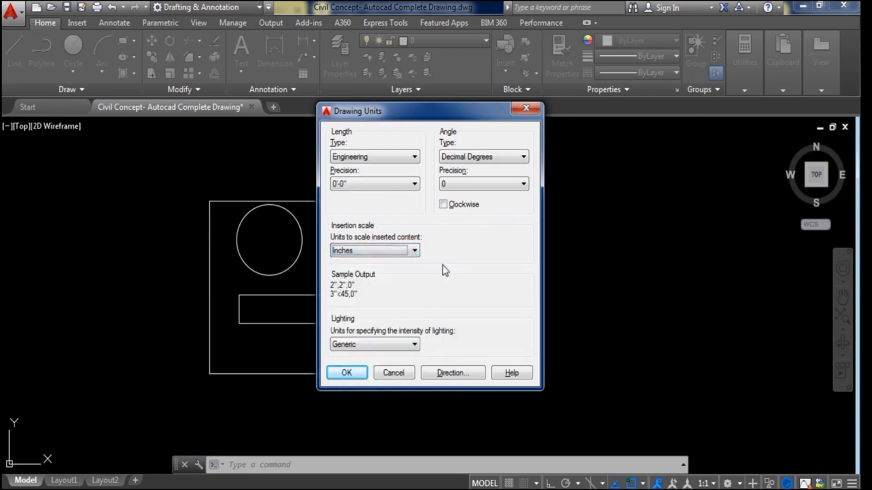
pyautogui.click(401, 348)
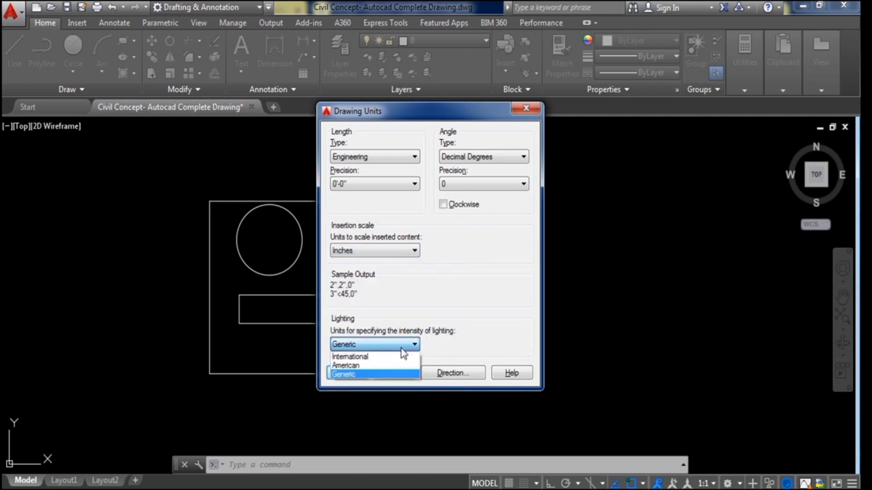
pyautogui.click(345, 375)
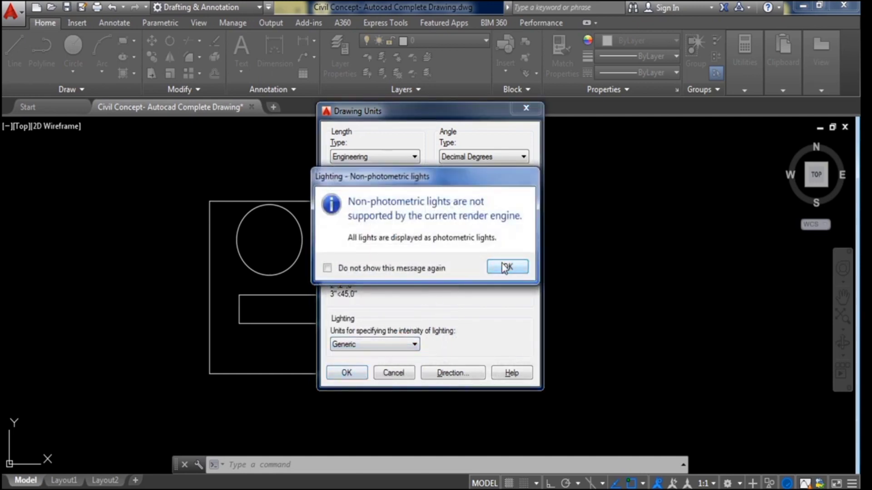
pyautogui.click(505, 268)
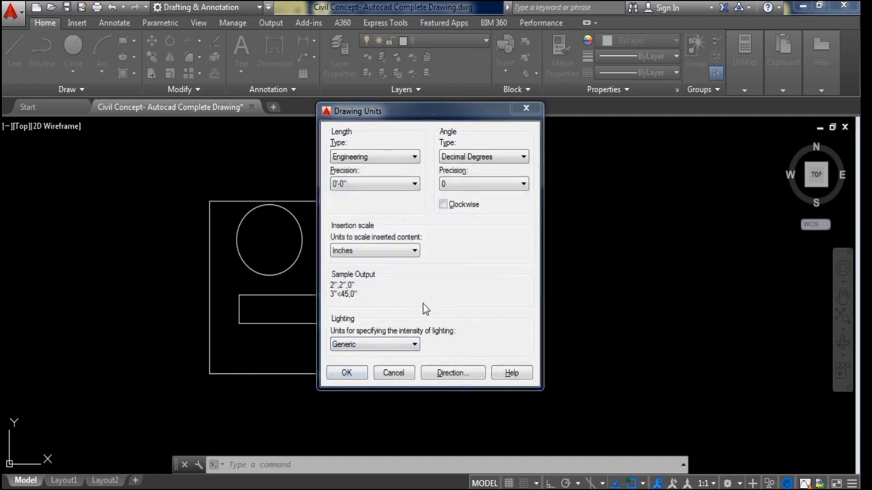
# Set the angle type to Decimal Degrees and accept the drawing units
pyautogui.click(504, 160)
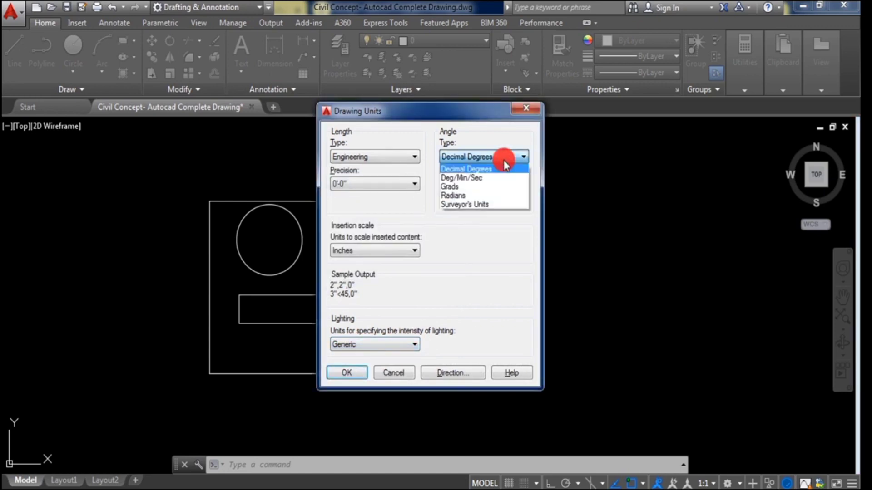
pyautogui.click(469, 169)
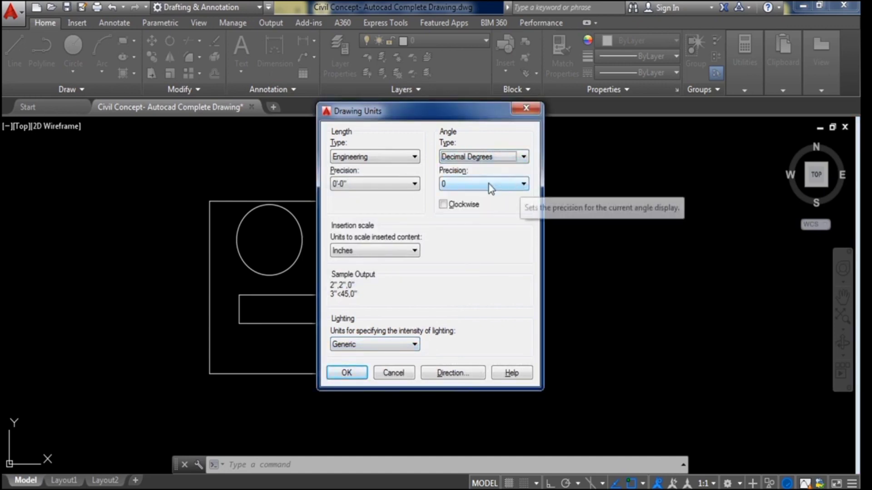
pyautogui.click(360, 373)
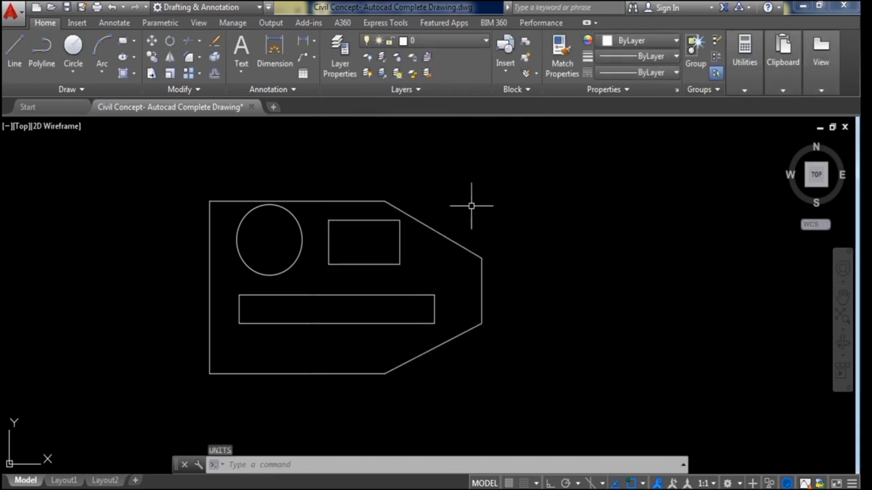
# Open the style overrides of the Copy(2) of Standard dimension style for modification and reposition the settings dialog
pyautogui.scroll(-2, 499, 213)
pyautogui.scroll(3, 497, 268)
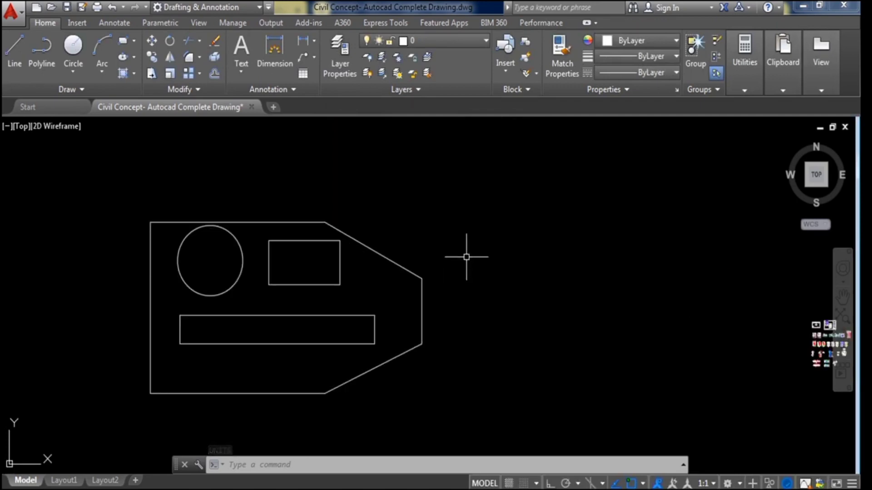
pyautogui.write('d')
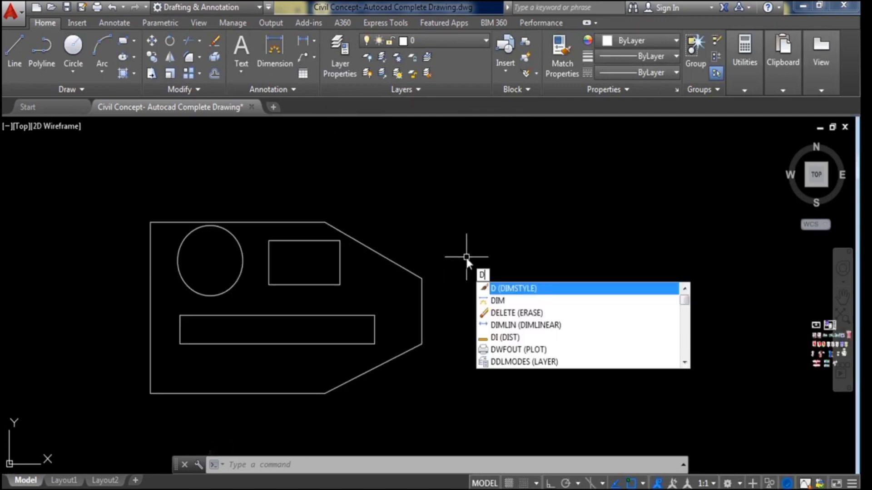
pyautogui.press('Return')
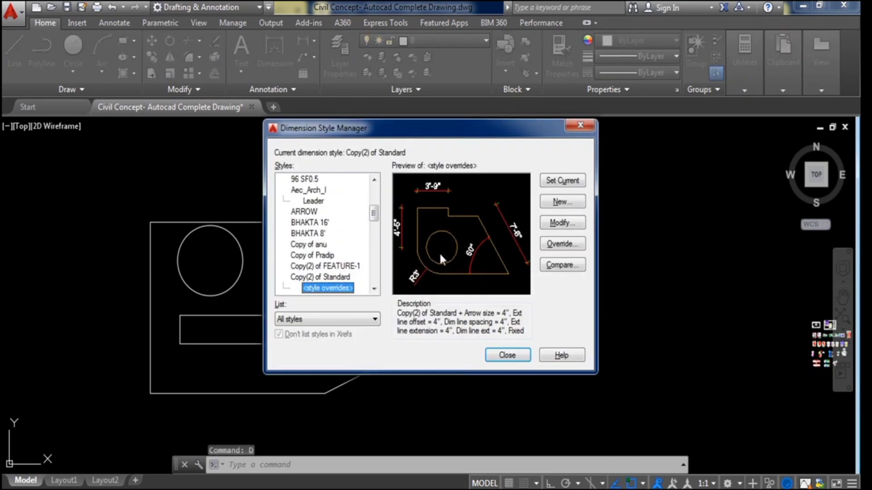
pyautogui.click(559, 224)
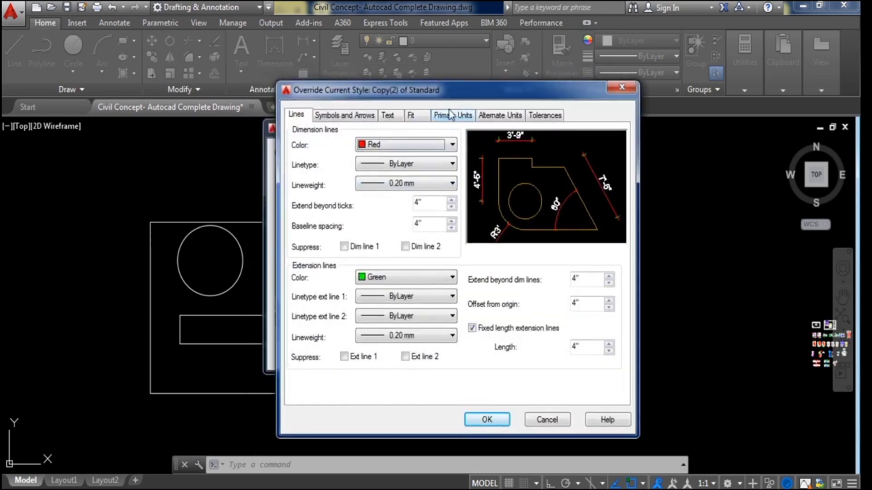
pyautogui.moveTo(453, 98); pyautogui.dragTo(425, 97)
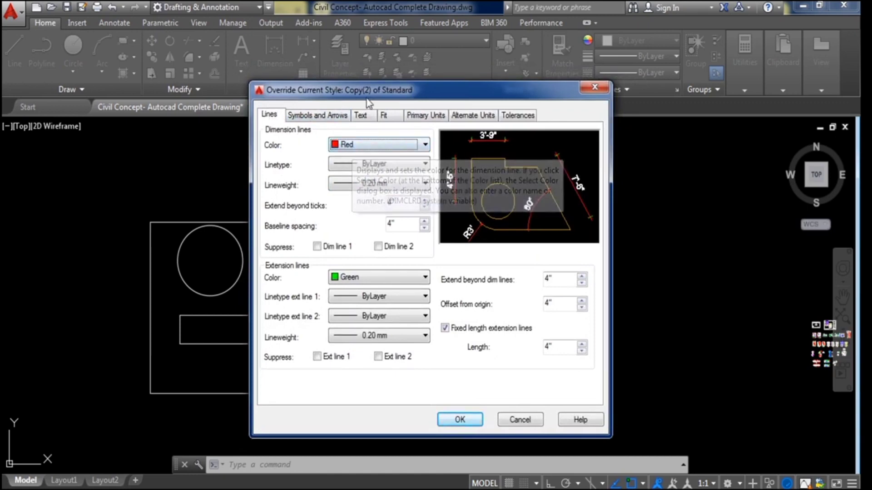
pyautogui.moveTo(452, 97); pyautogui.dragTo(471, 97)
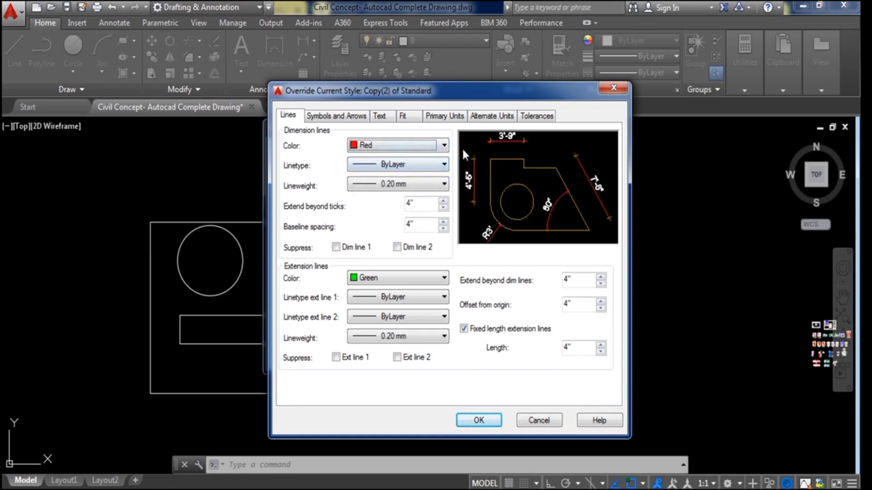
# Try yellow as the dimension line color and set the color back to red
pyautogui.click(443, 145)
pyautogui.click(373, 195)
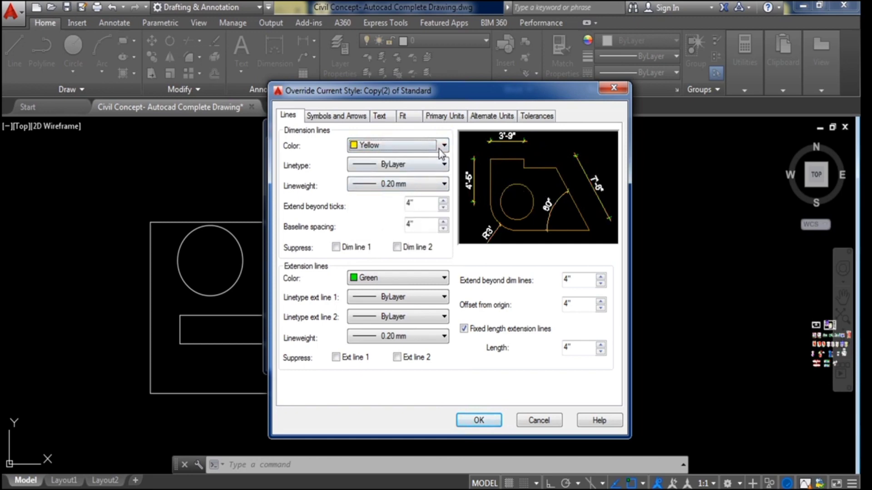
pyautogui.click(443, 145)
pyautogui.click(372, 185)
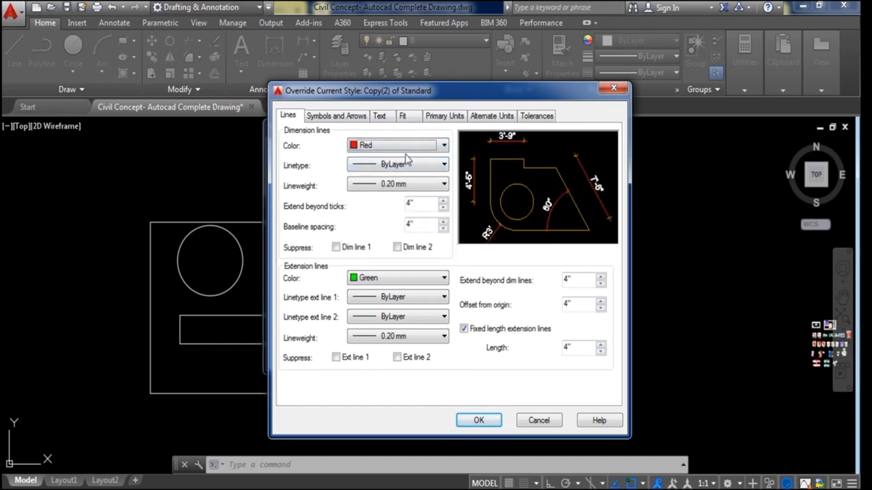
# Keep the dimension line linetype ByLayer and set the dimension line lineweight to 0.20 mm
pyautogui.click(421, 164)
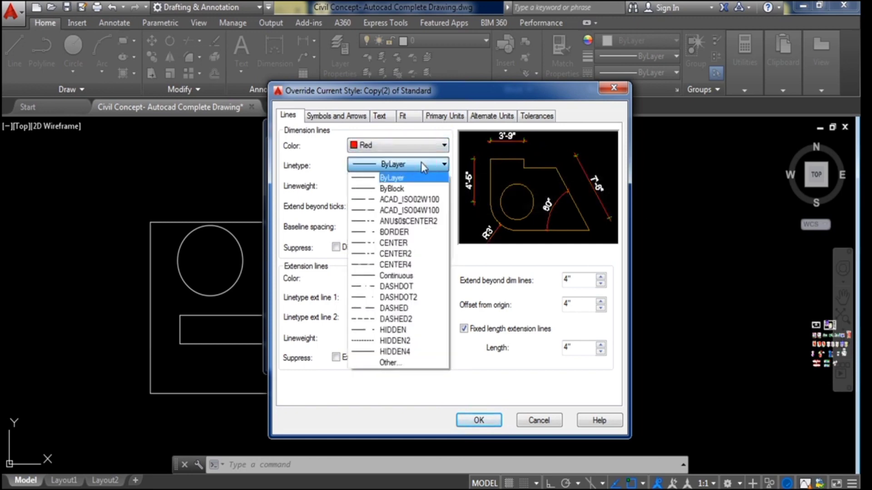
pyautogui.click(421, 162)
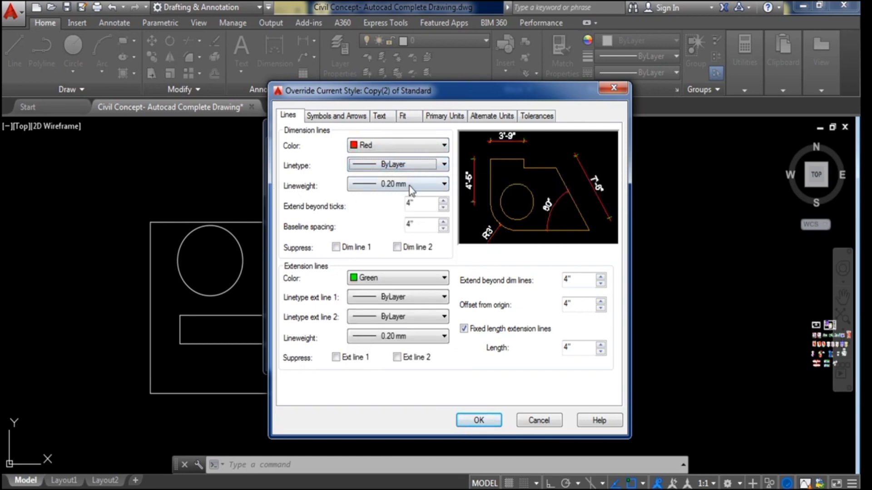
pyautogui.click(397, 185)
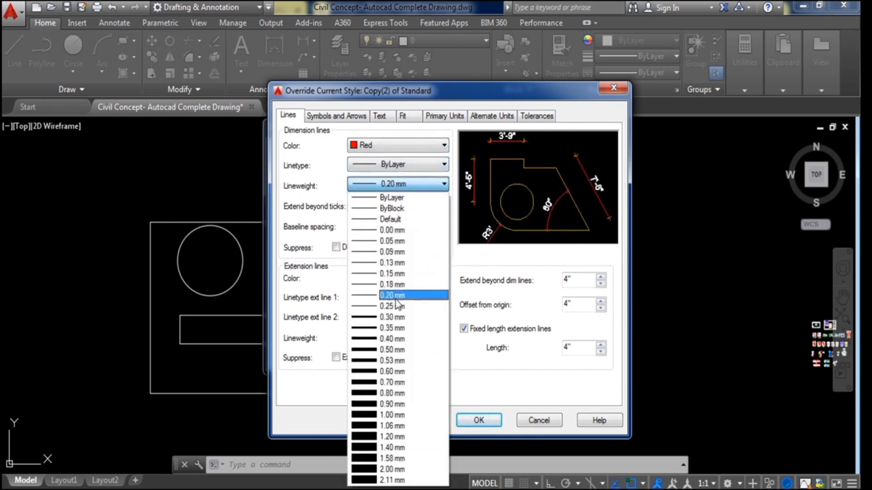
pyautogui.click(396, 296)
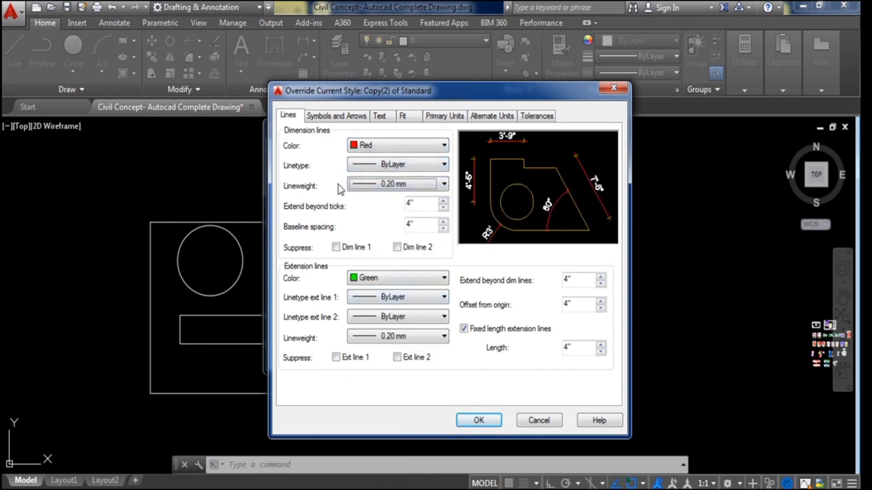
pyautogui.click(377, 184)
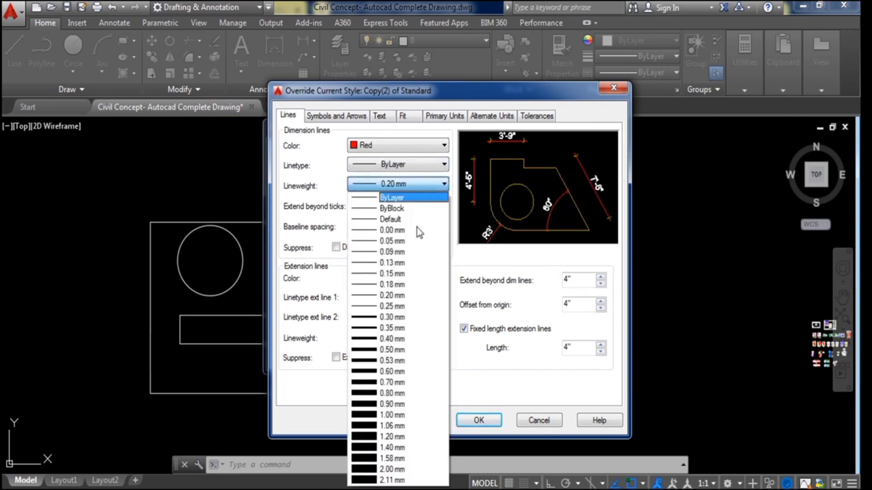
pyautogui.click(429, 185)
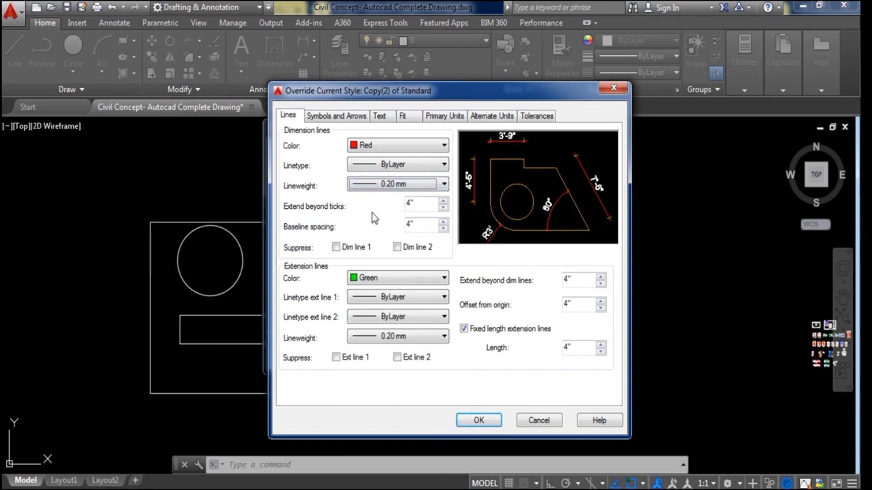
# Review the extension beyond ticks, baseline spacing, extension beyond dimension lines and fixed extension line length
pyautogui.doubleClick(415, 206)
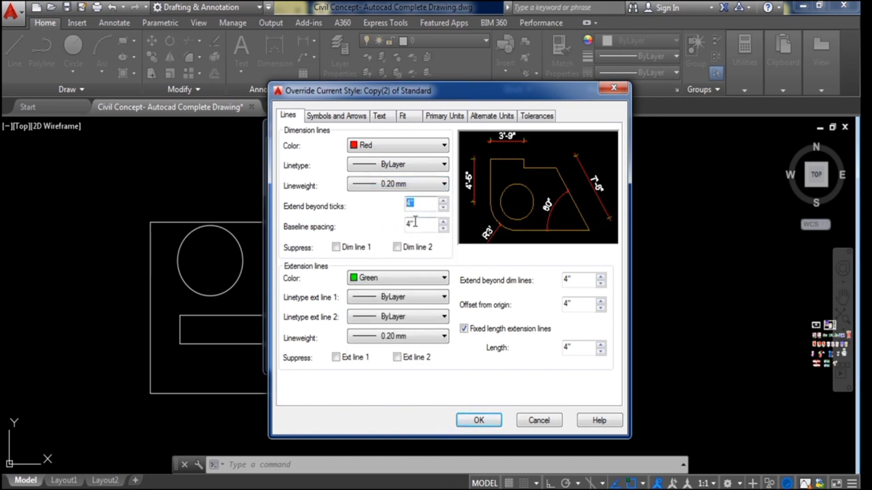
pyautogui.doubleClick(415, 223)
pyautogui.doubleClick(575, 279)
pyautogui.doubleClick(575, 354)
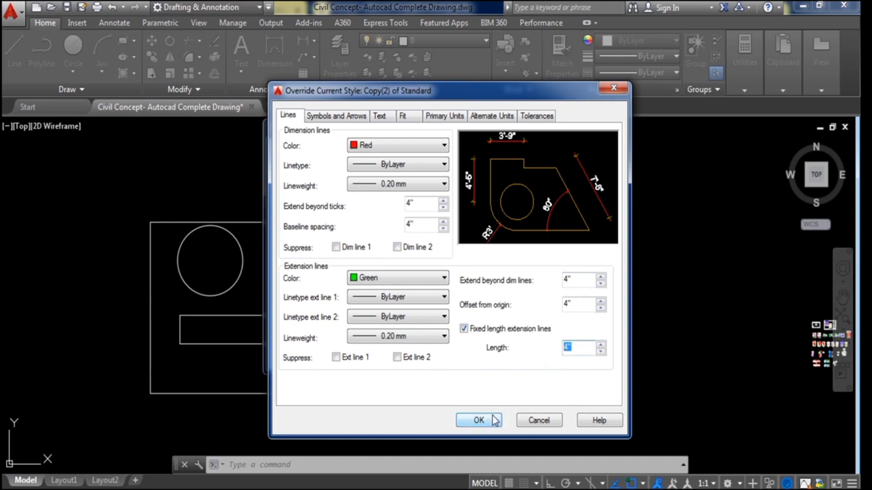
# Try other arrowhead shapes such as Closed blank, and set the first and second arrowheads to Closed filled
pyautogui.click(329, 117)
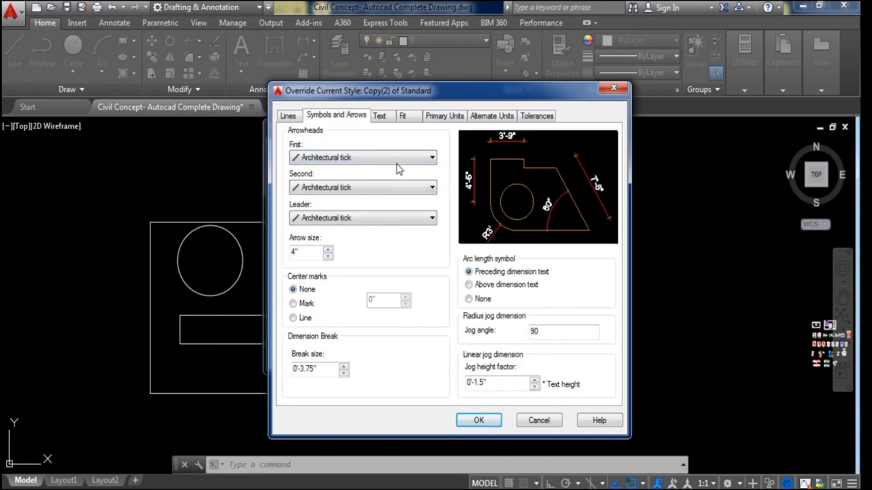
pyautogui.click(425, 158)
pyautogui.click(339, 183)
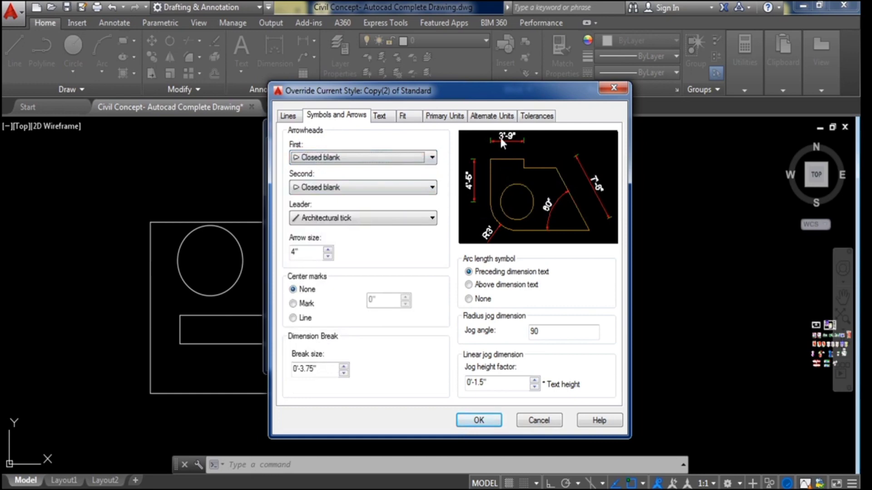
pyautogui.scroll(-2, 501, 138)
pyautogui.click(370, 155)
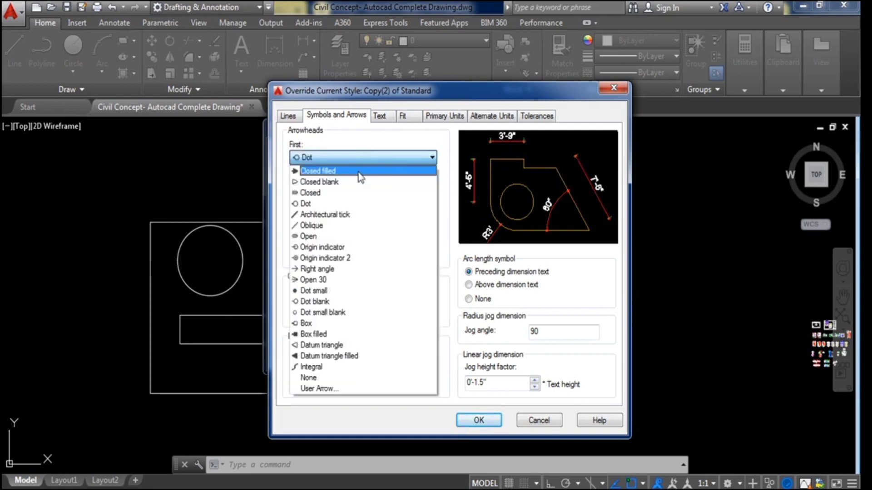
pyautogui.click(345, 171)
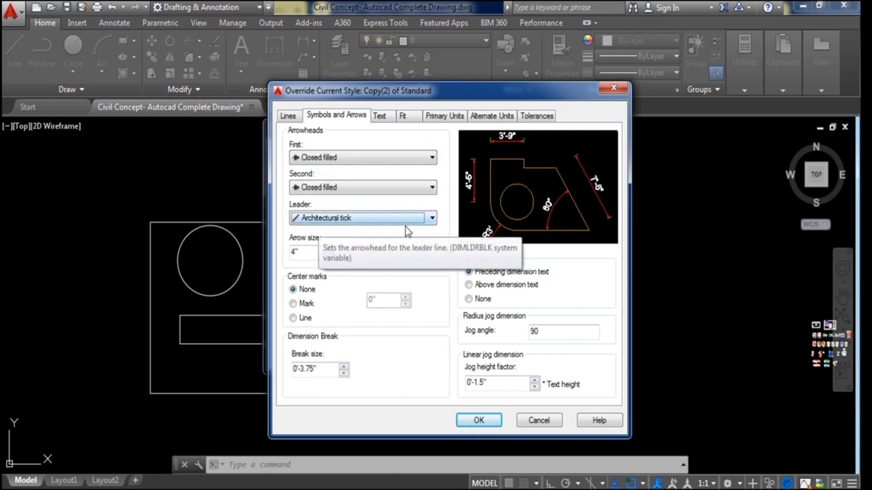
# Review the arrow size, the linear jog height factor and the radius jog angle
pyautogui.doubleClick(300, 251)
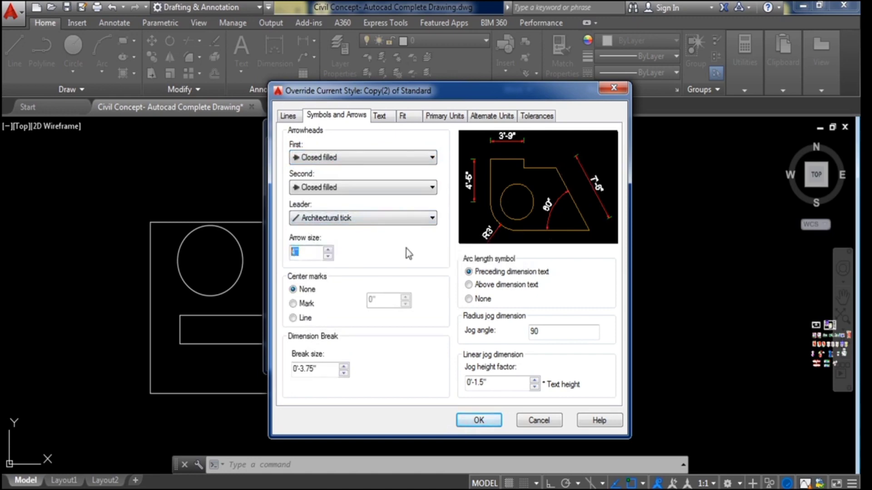
pyautogui.click(319, 252)
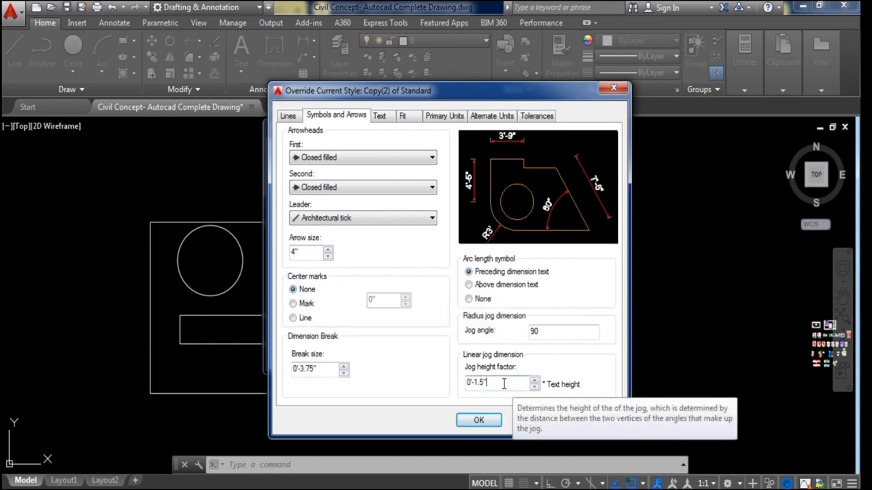
pyautogui.moveTo(500, 383); pyautogui.dragTo(468, 386)
pyautogui.click(487, 385)
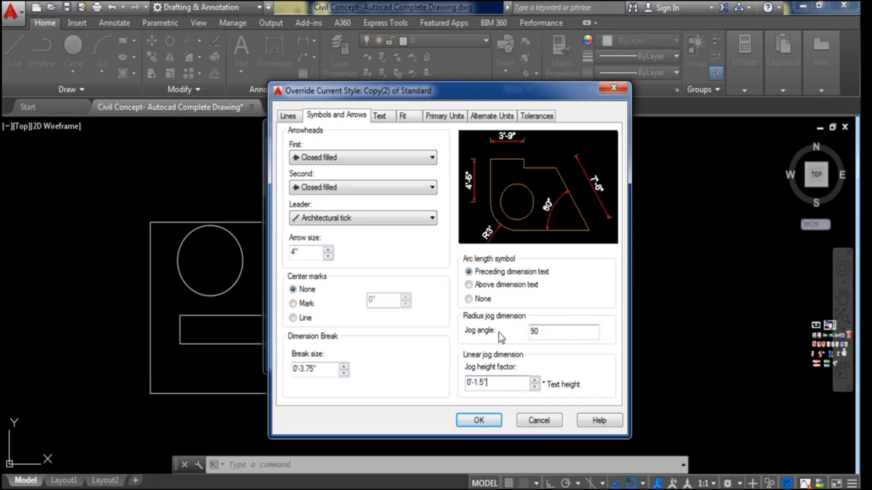
pyautogui.click(545, 332)
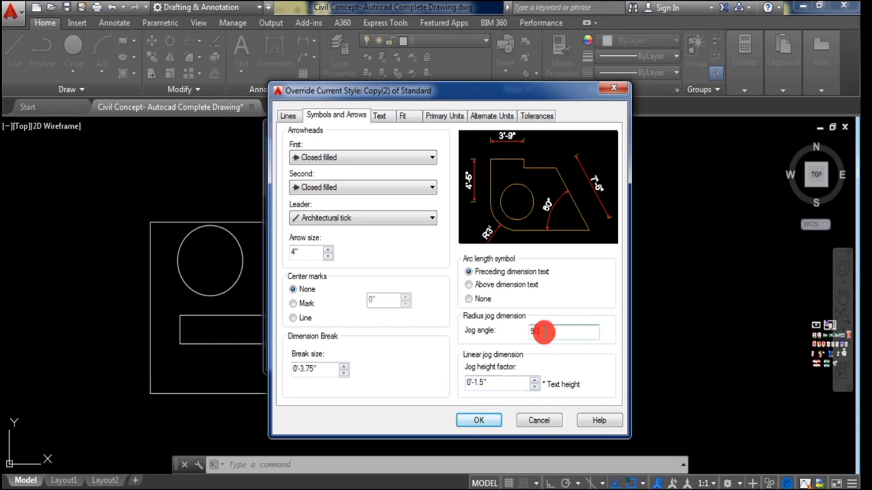
# Examine the available text styles, the vertical text placement options and the text offset from the dimension line
pyautogui.click(380, 117)
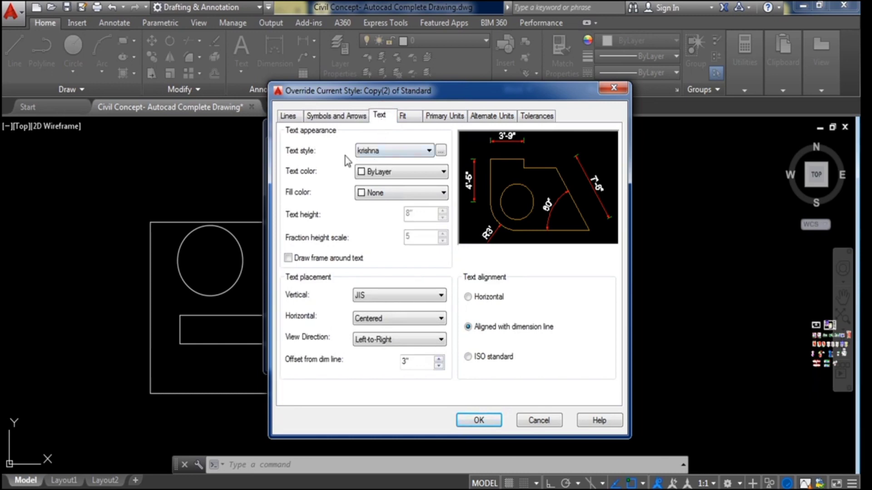
pyautogui.click(409, 152)
pyautogui.scroll(3, 404, 219)
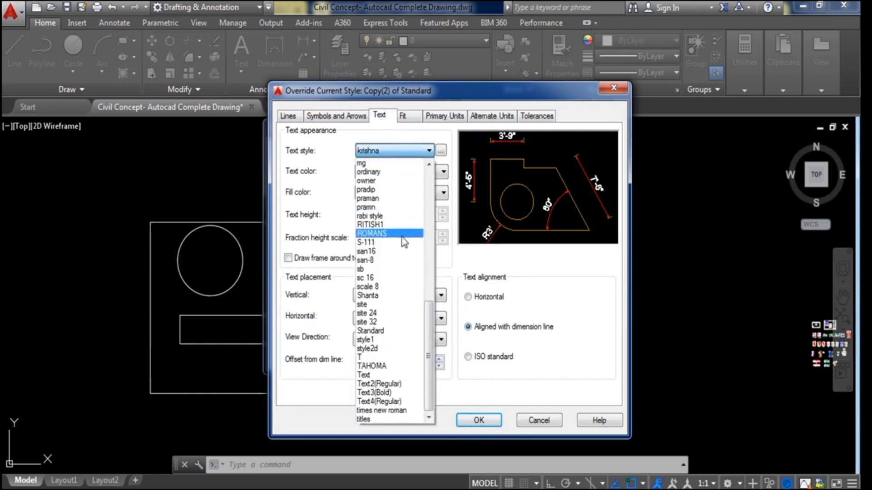
pyautogui.click(413, 151)
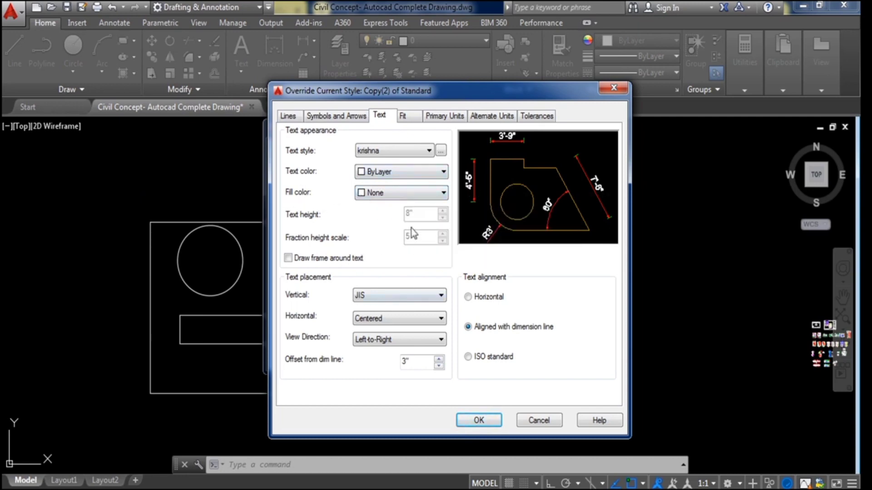
pyautogui.click(392, 296)
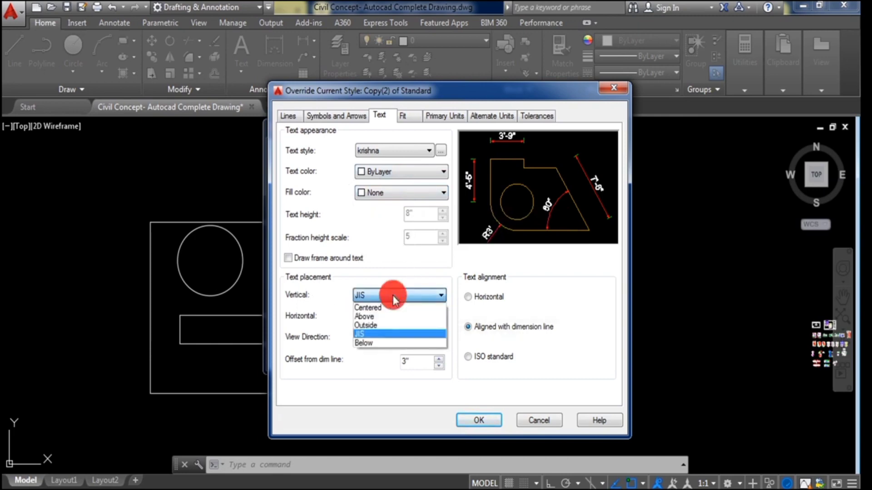
pyautogui.click(392, 295)
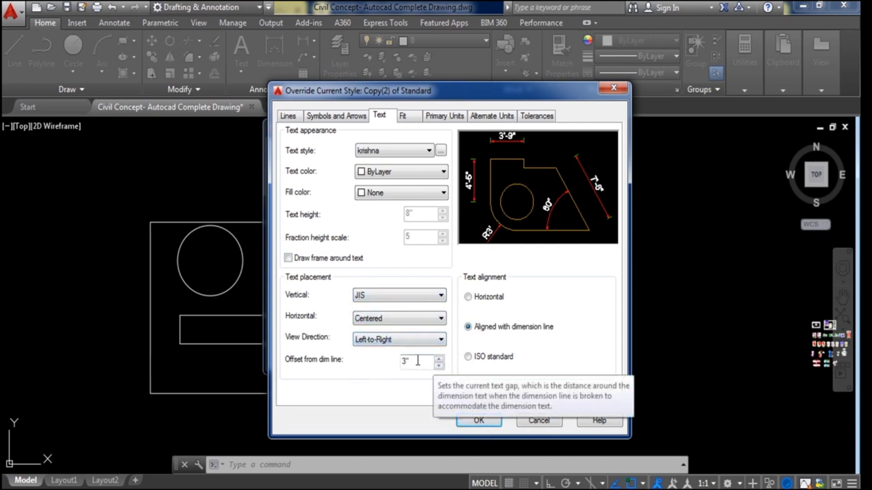
pyautogui.moveTo(414, 362); pyautogui.dragTo(397, 368)
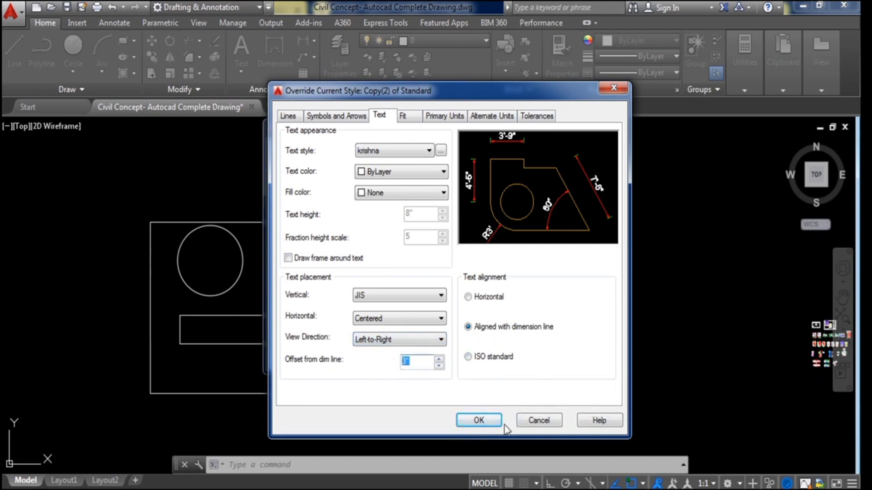
# Review the overall dimension scale and the primary units' linear format, precision and round-off options
pyautogui.click(406, 117)
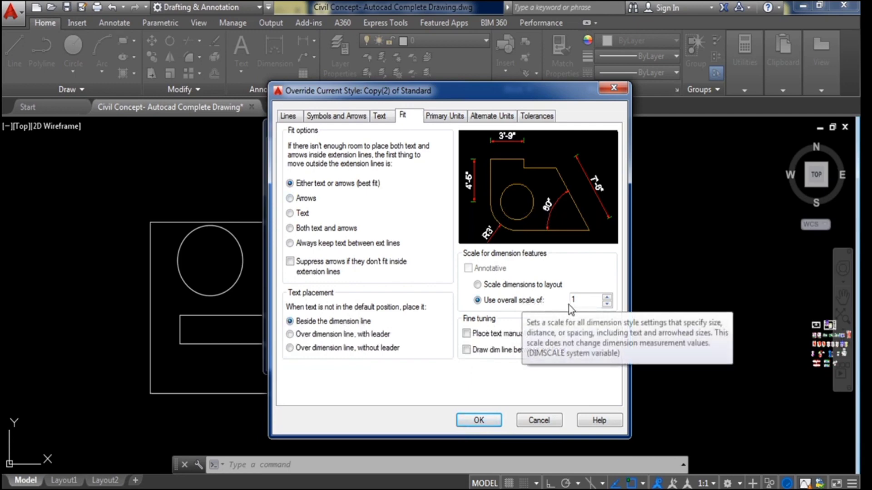
pyautogui.click(579, 301)
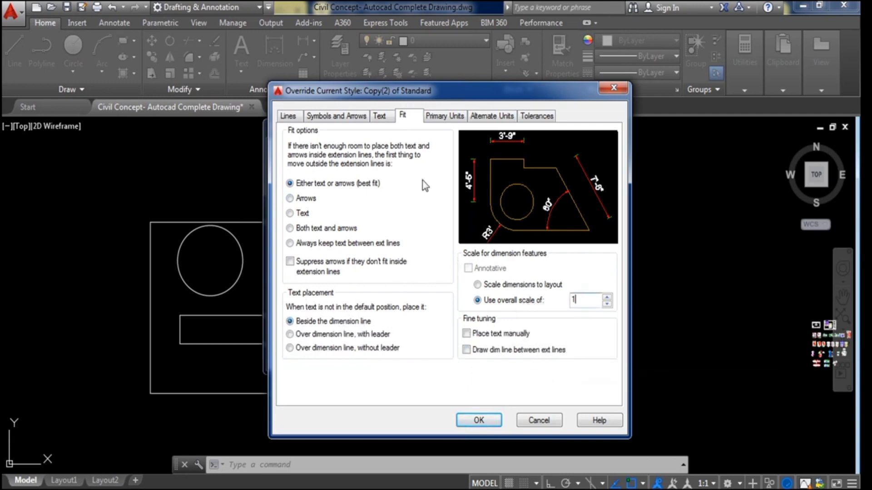
pyautogui.click(430, 117)
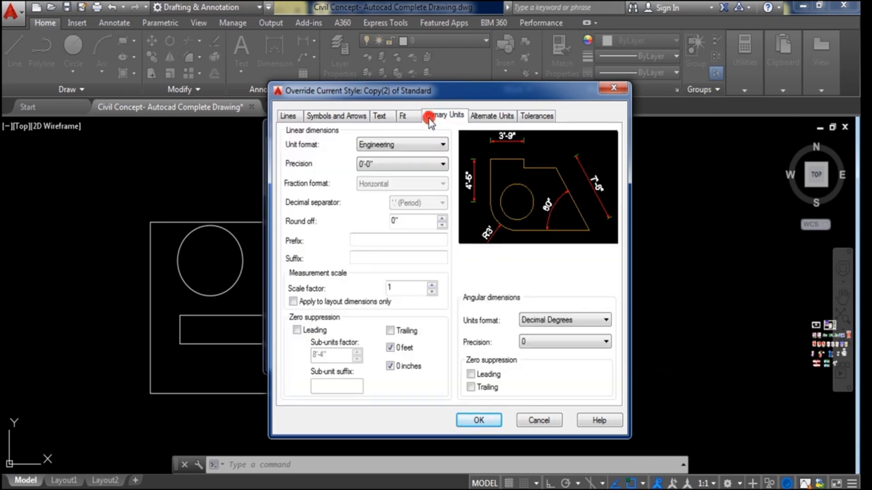
pyautogui.click(432, 144)
pyautogui.click(432, 145)
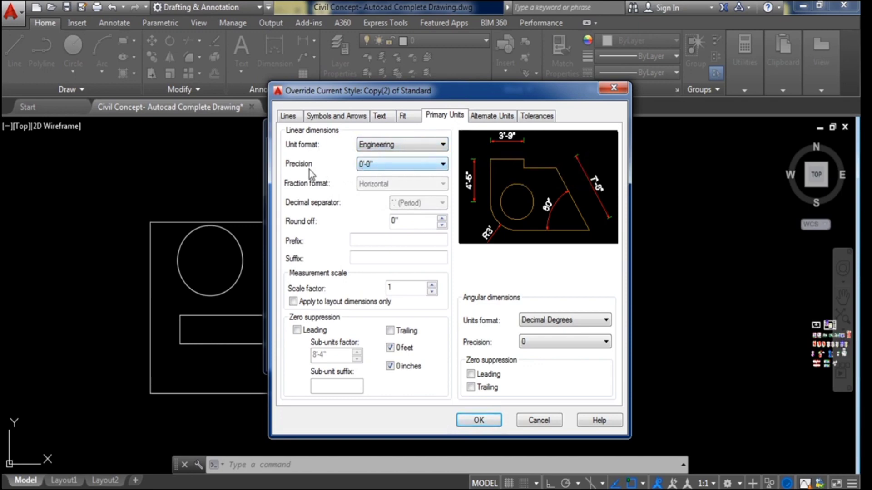
pyautogui.click(425, 165)
pyautogui.click(424, 164)
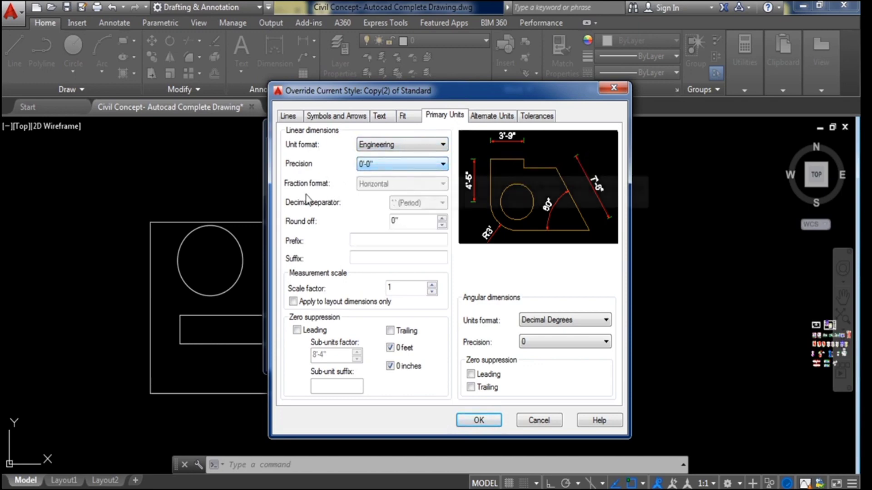
pyautogui.click(401, 221)
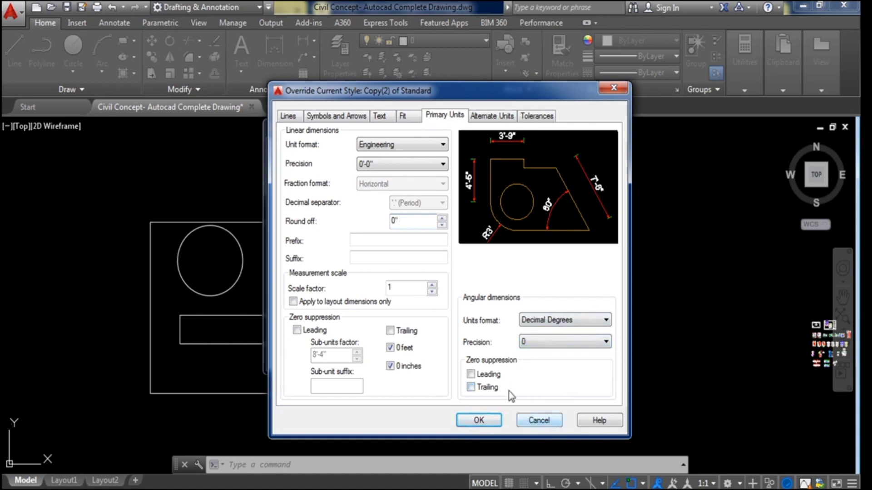
# Try displaying alternate units for the dimensions and turn them off again
pyautogui.click(486, 120)
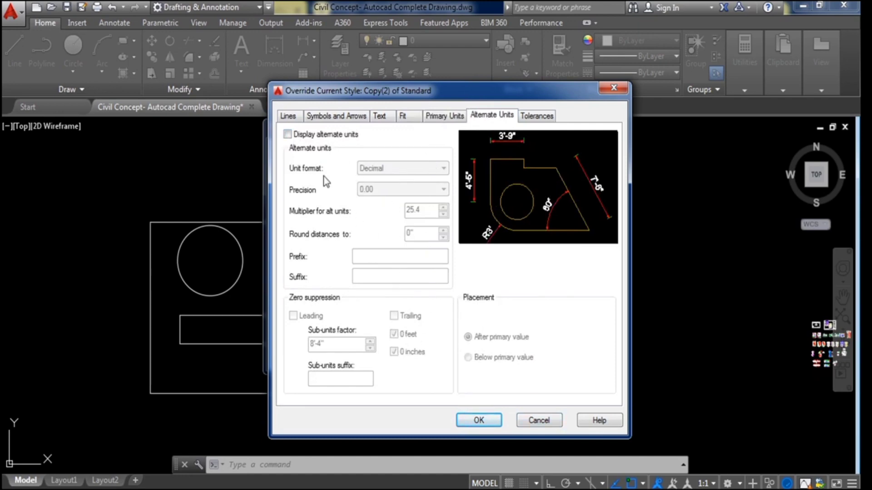
pyautogui.click(287, 134)
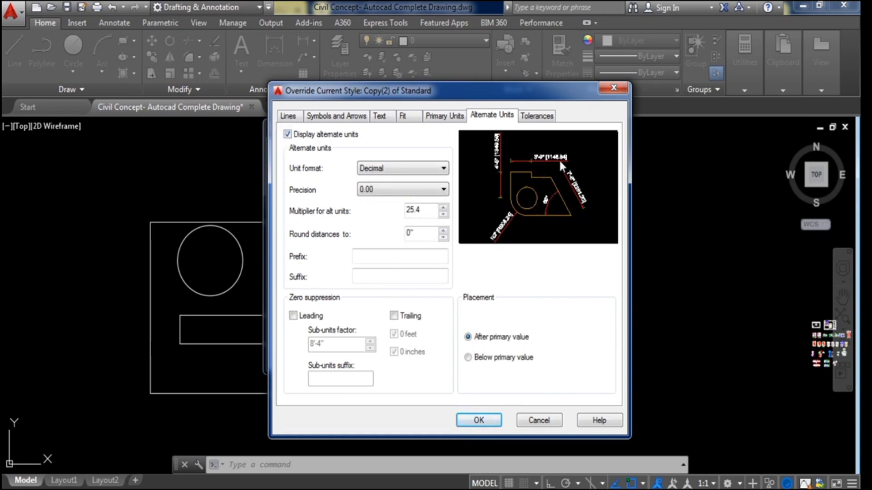
pyautogui.click(289, 134)
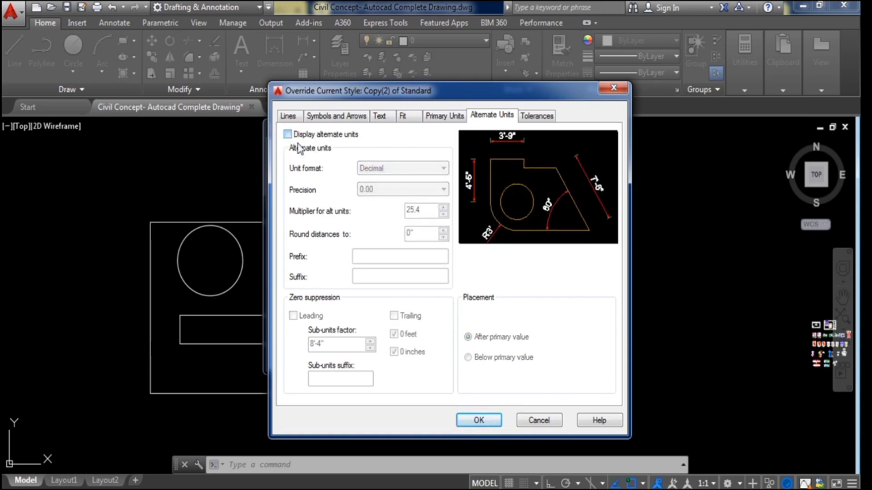
# Check the tolerance settings and accept the dimension style overrides
pyautogui.click(537, 116)
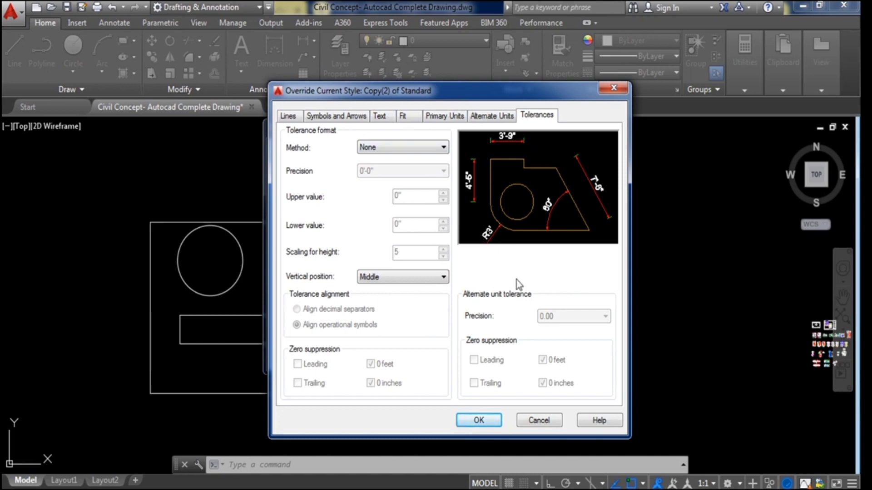
pyautogui.click(483, 423)
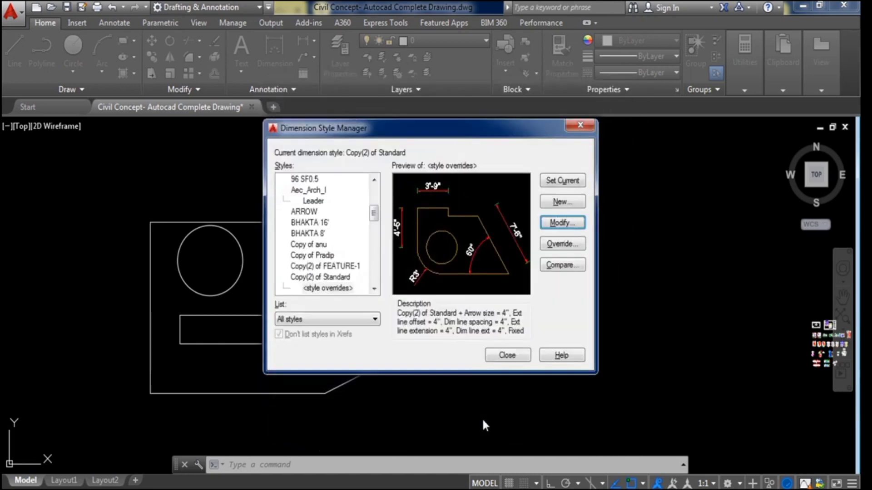
# Set the style overrides of the Copy(2) of Standard dimension style as current and close the Dimension Style Manager
pyautogui.click(562, 180)
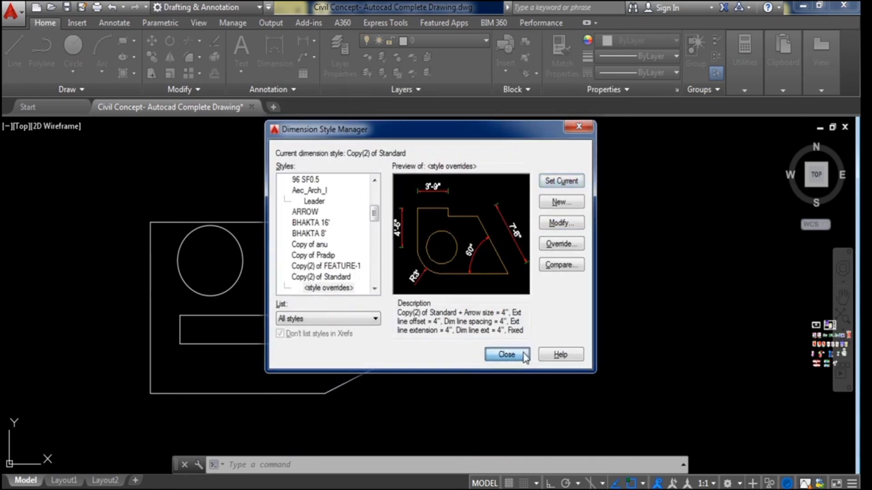
pyautogui.click(506, 355)
pyautogui.scroll(-3, 474, 266)
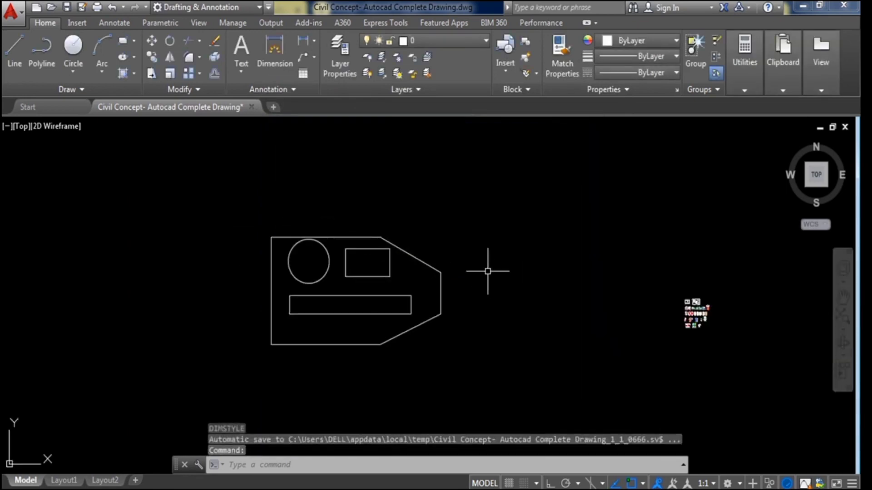
pyautogui.scroll(4, 479, 273)
pyautogui.moveTo(559, 271)
pyautogui.mouseDown(button='middle')
pyautogui.moveTo(582, 266)
pyautogui.moveTo(585, 255)
pyautogui.mouseUp(button='middle')
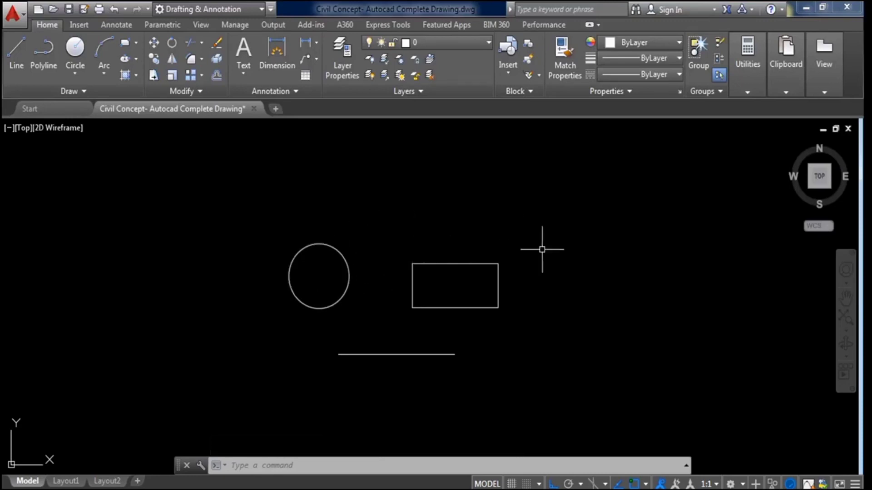
# Examine the circle, rectangle and line up close and in overview, and the neighbouring group with the arc
pyautogui.scroll(2, 377, 277)
pyautogui.moveTo(376, 274); pyautogui.dragTo(373, 241, button='middle')
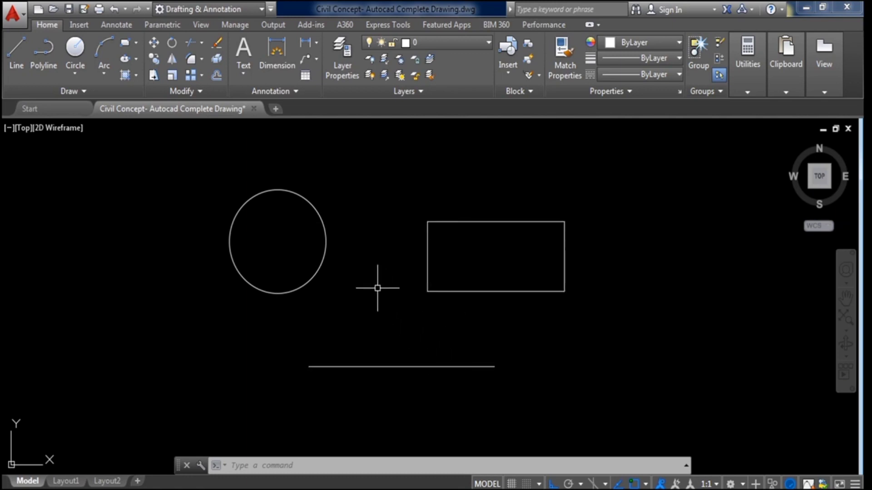
pyautogui.scroll(-2, 374, 288)
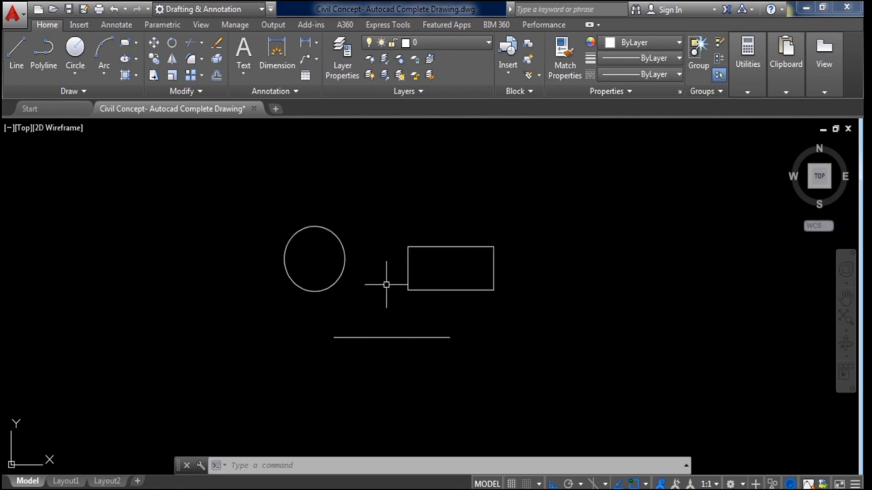
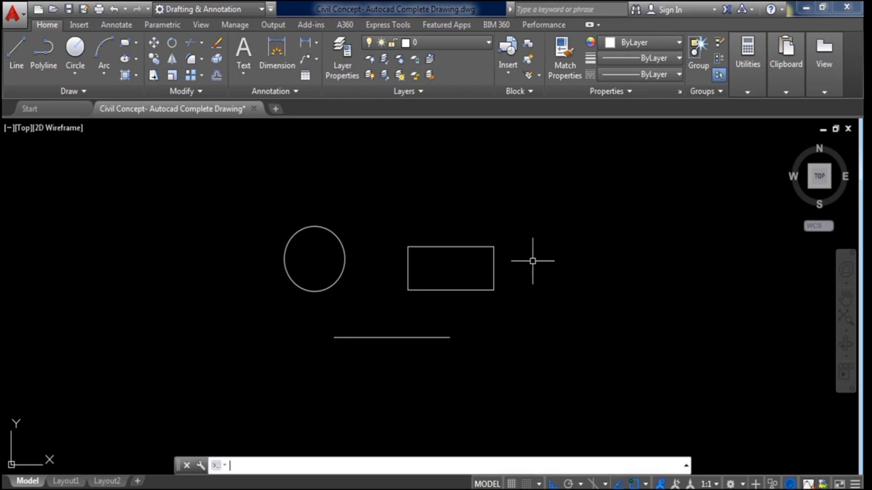
pyautogui.scroll(-2, 533, 261)
pyautogui.scroll(2, 418, 228)
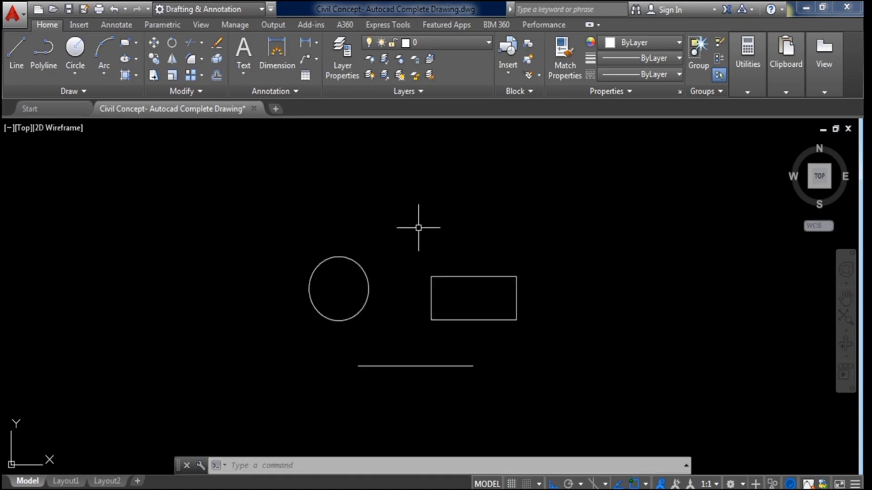
pyautogui.scroll(2, 418, 228)
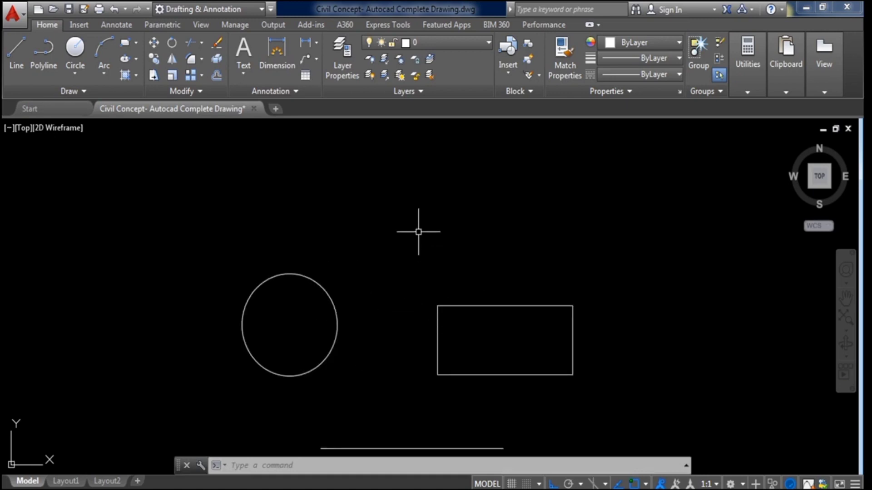
pyautogui.scroll(-6, 418, 232)
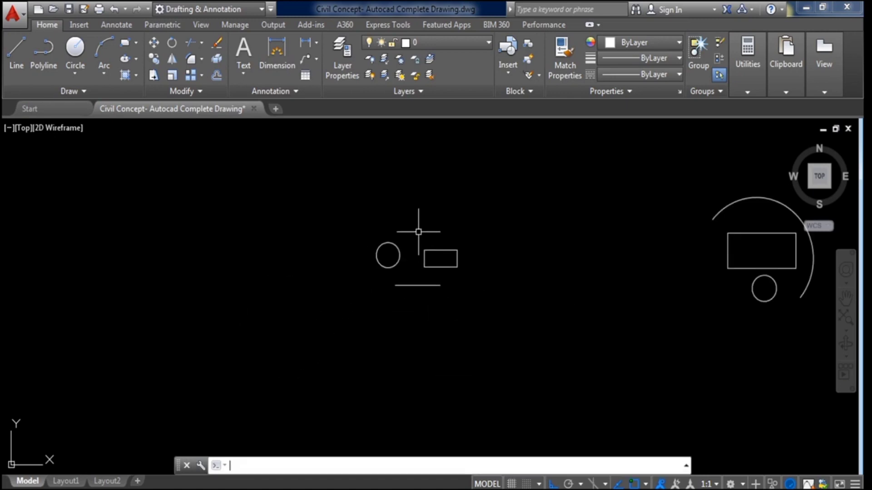
pyautogui.scroll(6, 411, 261)
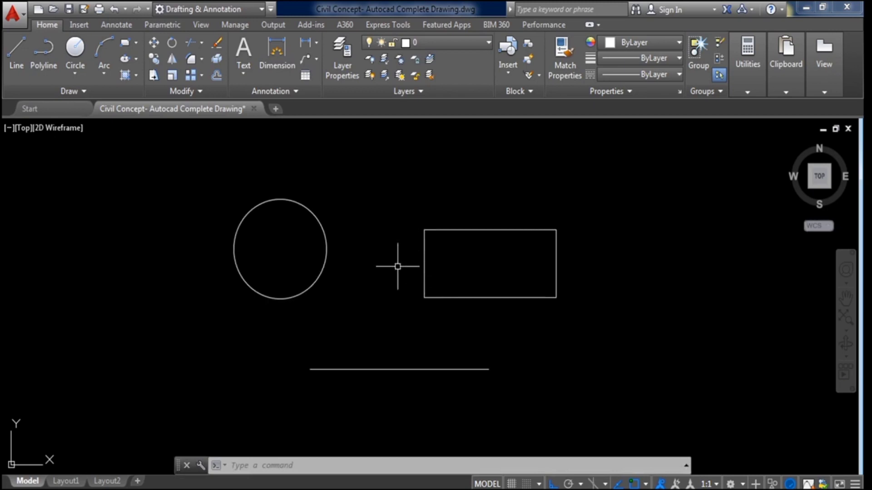
pyautogui.moveTo(397, 267)
pyautogui.mouseDown(button='middle')
pyautogui.moveTo(319, 266)
pyautogui.moveTo(360, 269)
pyautogui.mouseUp(button='middle')
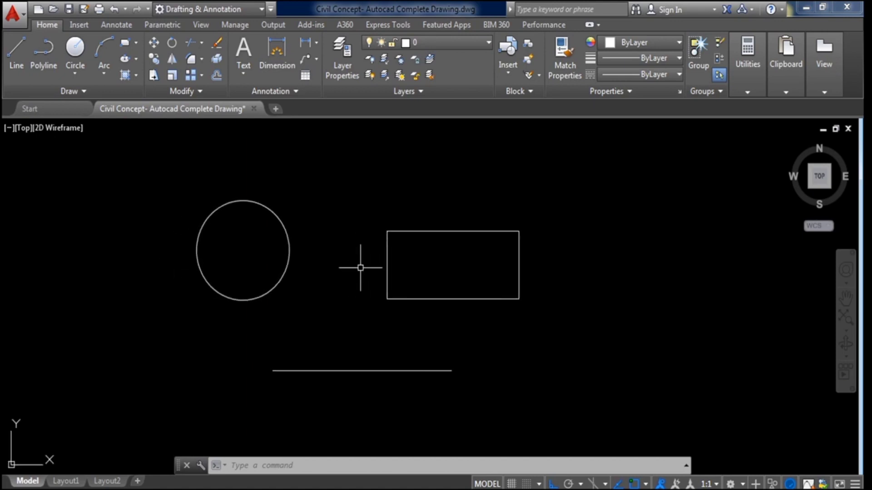
pyautogui.moveTo(630, 293)
pyautogui.mouseDown(button='middle')
pyautogui.moveTo(438, 292)
pyautogui.moveTo(627, 298)
pyautogui.mouseUp(button='middle')
pyautogui.scroll(-2, 553, 281)
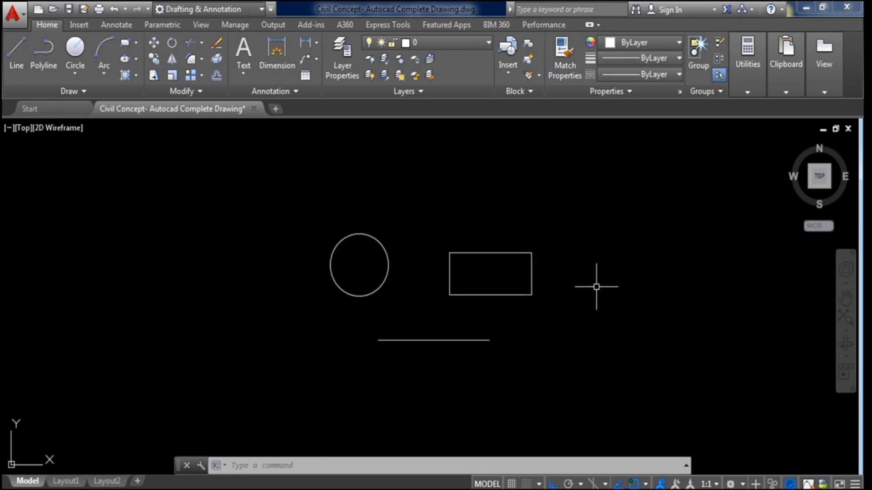
pyautogui.scroll(2, 428, 278)
pyautogui.scroll(-8, 457, 291)
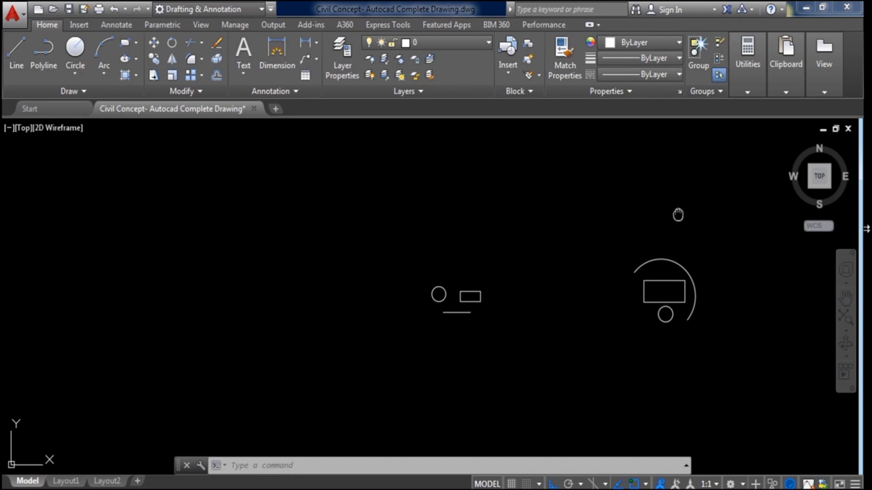
pyautogui.moveTo(678, 214); pyautogui.dragTo(412, 218, button='middle')
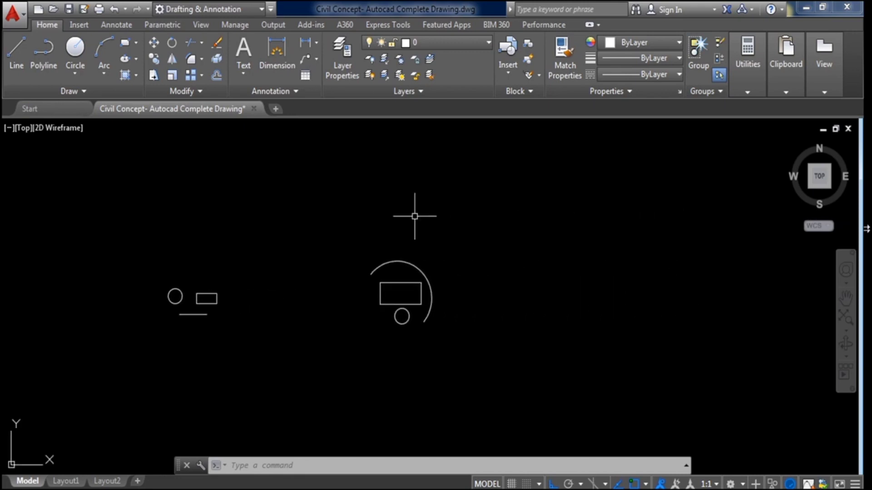
pyautogui.scroll(6, 411, 285)
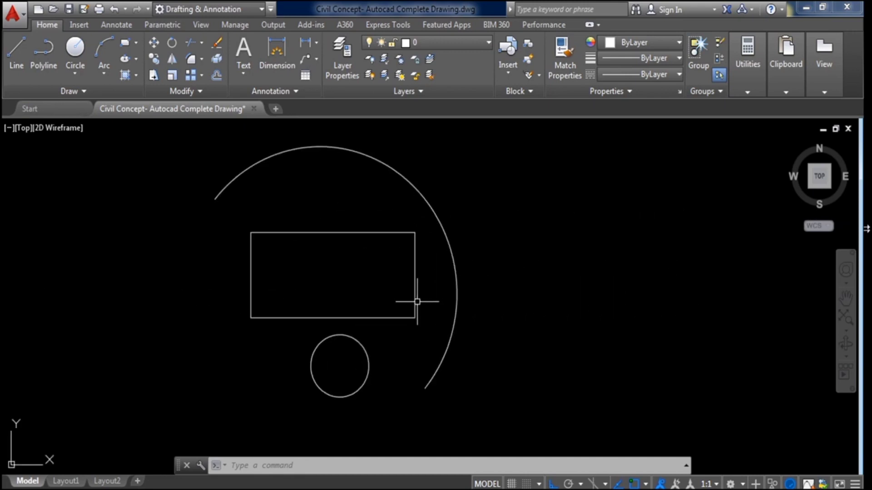
pyautogui.moveTo(398, 279); pyautogui.dragTo(462, 295, button='middle')
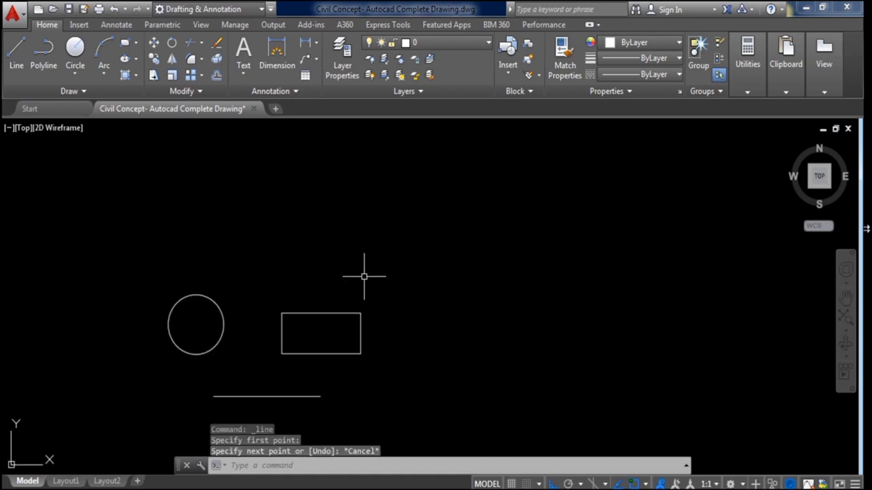
# Draw a single horizontal line in the empty area above and to the right of the rectangle
pyautogui.click(17, 52)
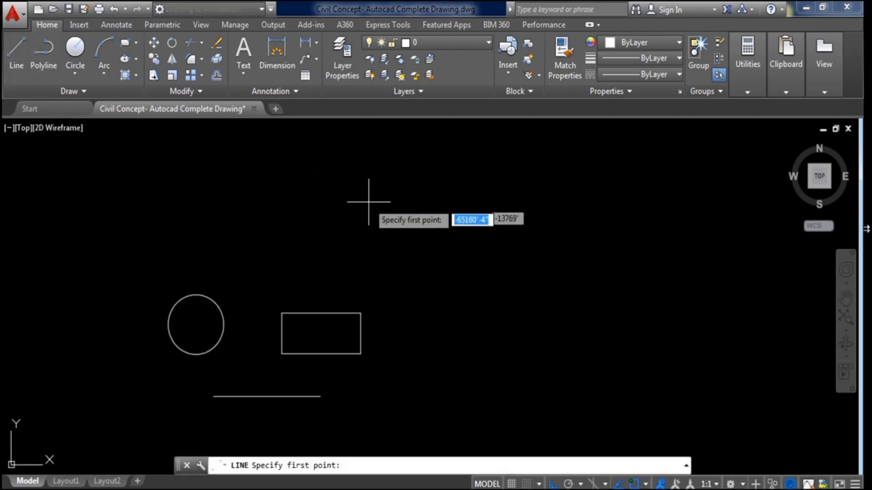
pyautogui.click(383, 204)
pyautogui.click(535, 204)
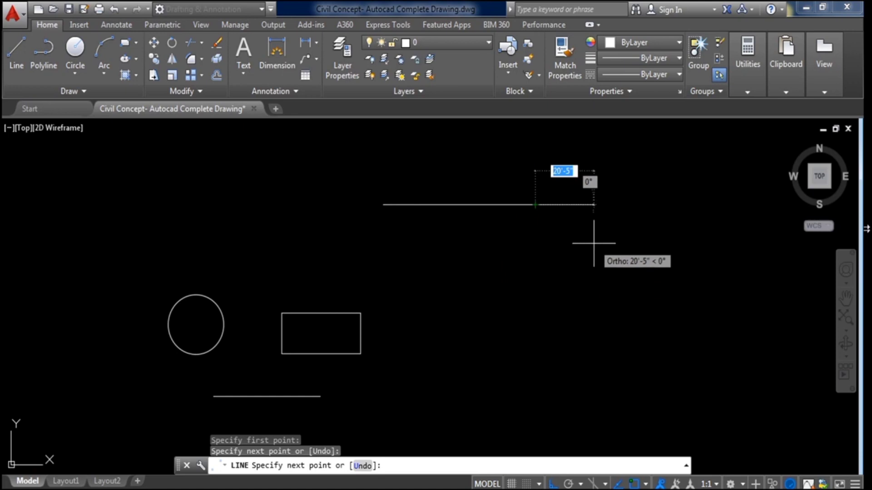
pyautogui.press('Escape')
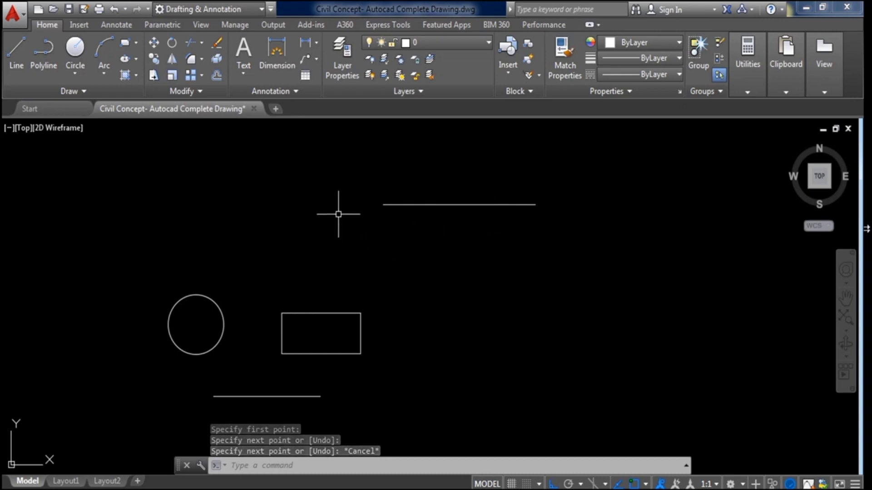
# Draw a circle below the new horizontal line, about the same size as the existing circle
pyautogui.click(75, 46)
pyautogui.click(445, 279)
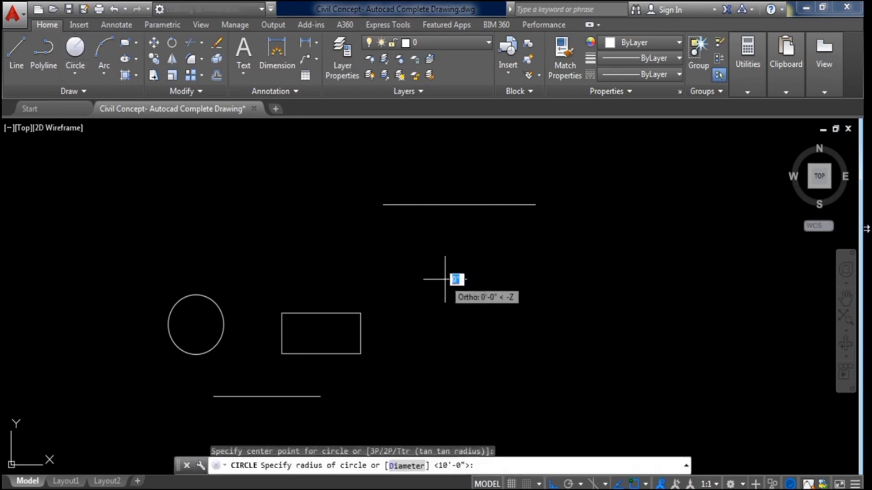
pyautogui.click(471, 291)
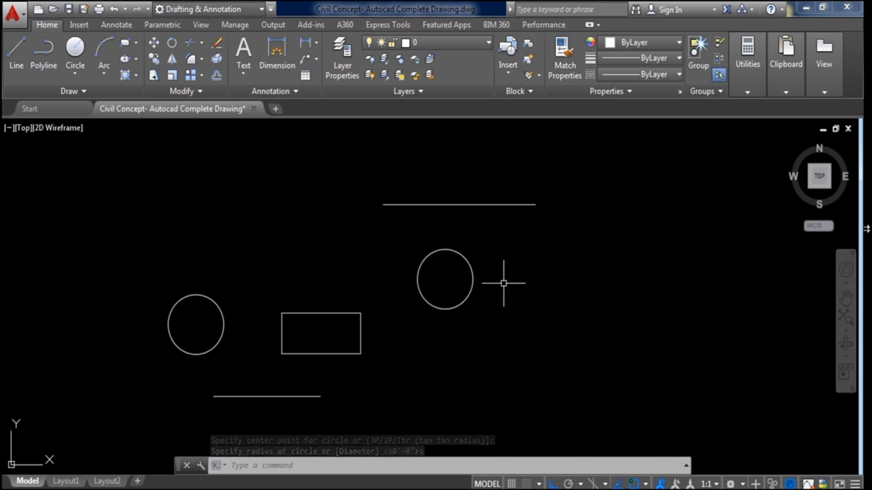
pyautogui.press('Return')
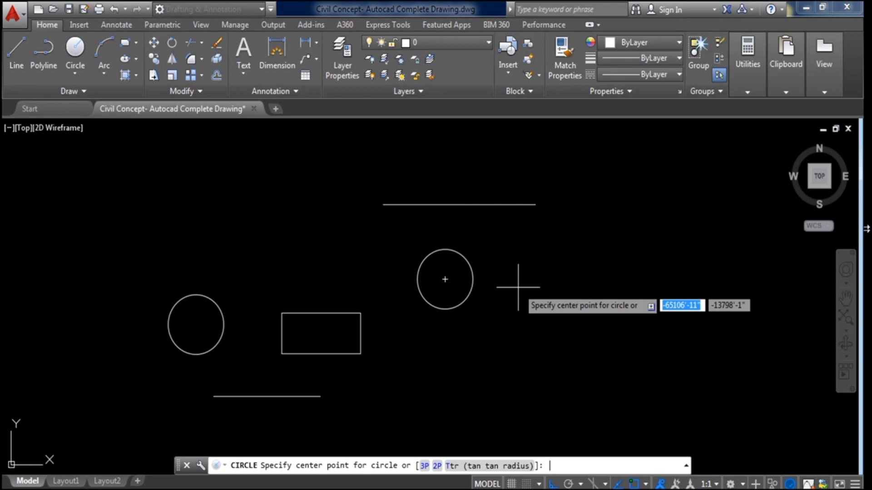
pyautogui.press('Escape')
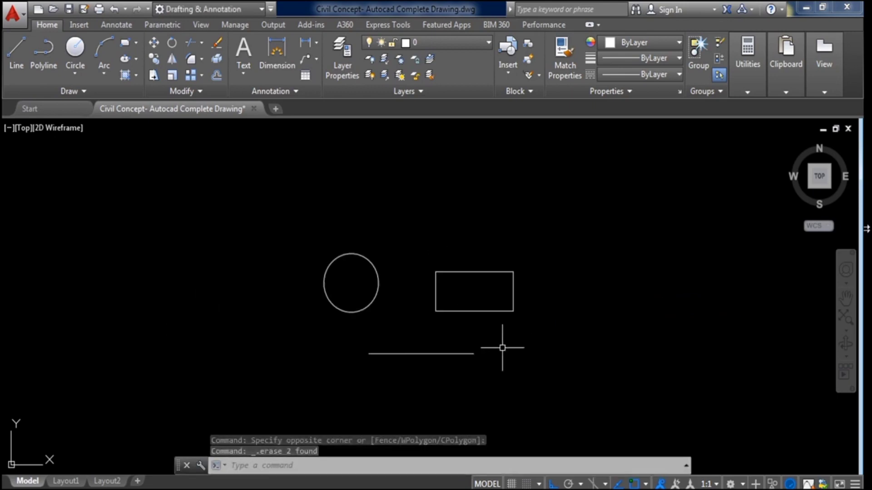
# Window-select the original circle, the rectangle and the line one at a time, clearing each selection
pyautogui.moveTo(491, 348); pyautogui.dragTo(473, 327, button='middle')
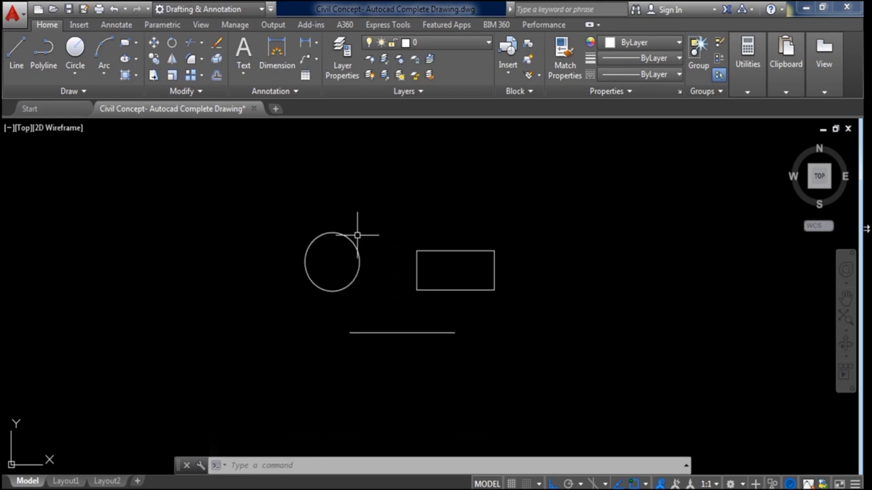
pyautogui.click(264, 198)
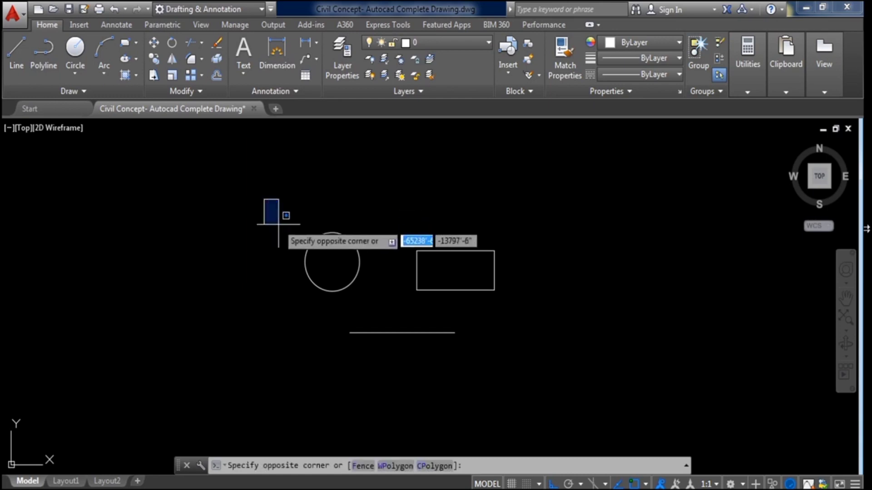
pyautogui.click(379, 304)
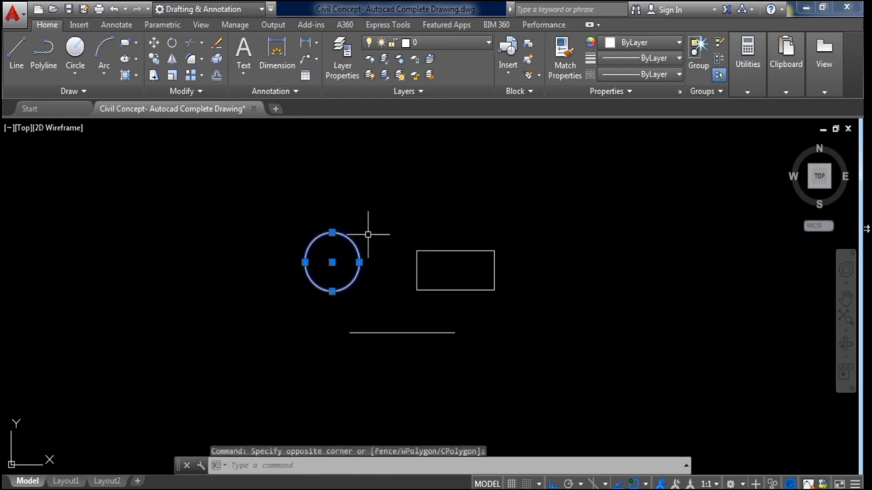
pyautogui.press('Escape')
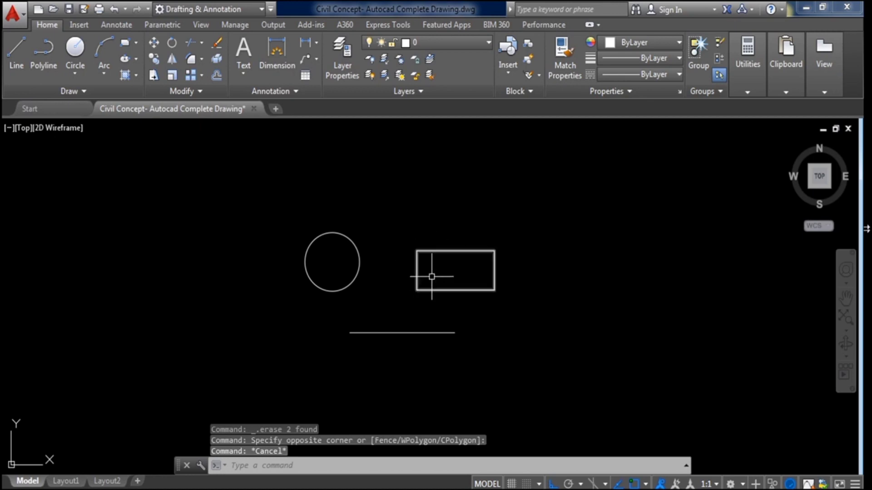
pyautogui.click(396, 223)
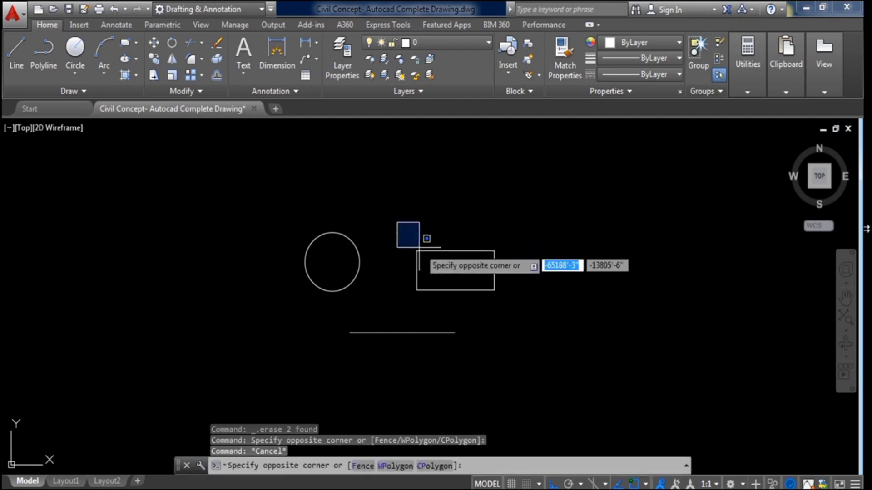
pyautogui.click(541, 313)
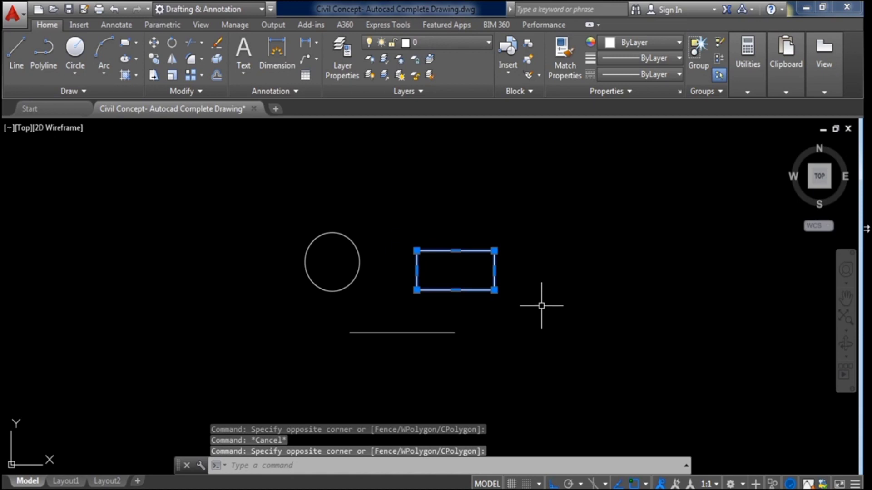
pyautogui.press('Escape')
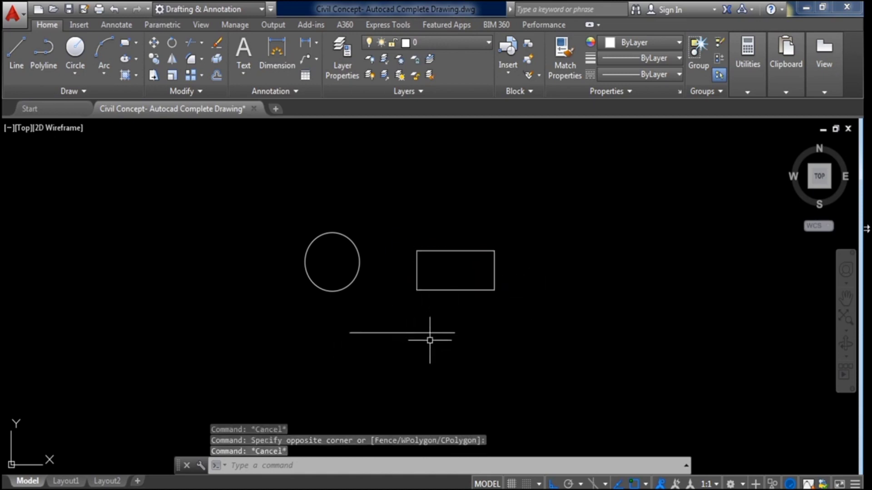
pyautogui.click(338, 304)
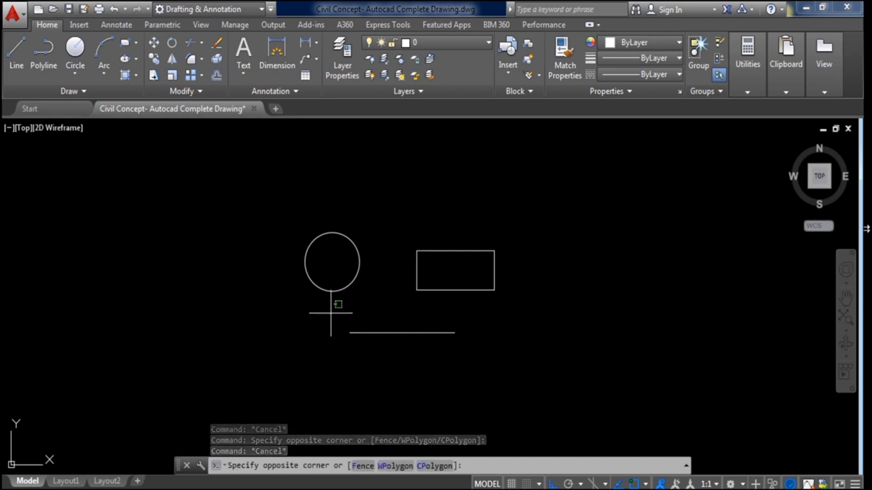
pyautogui.click(505, 354)
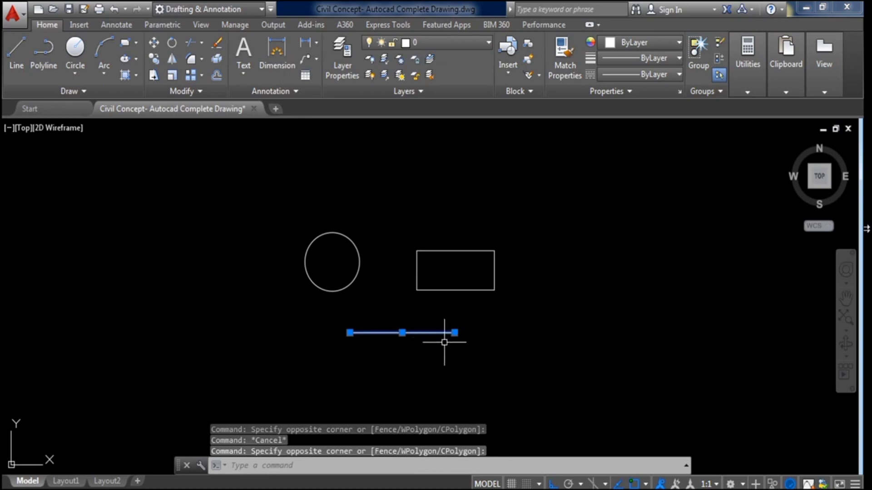
pyautogui.press('Escape')
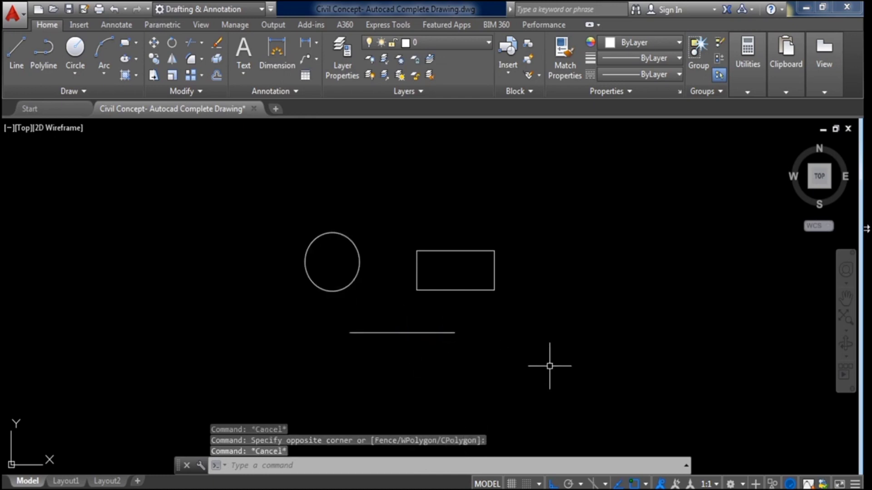
# Select the circle, rectangle and line together with one crossing selection and clear the selection
pyautogui.click(550, 366)
pyautogui.click(267, 194)
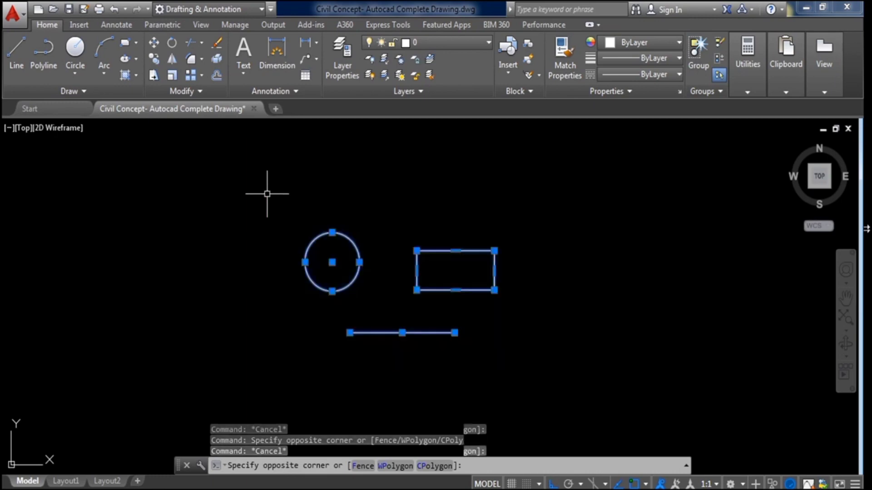
pyautogui.press('Escape')
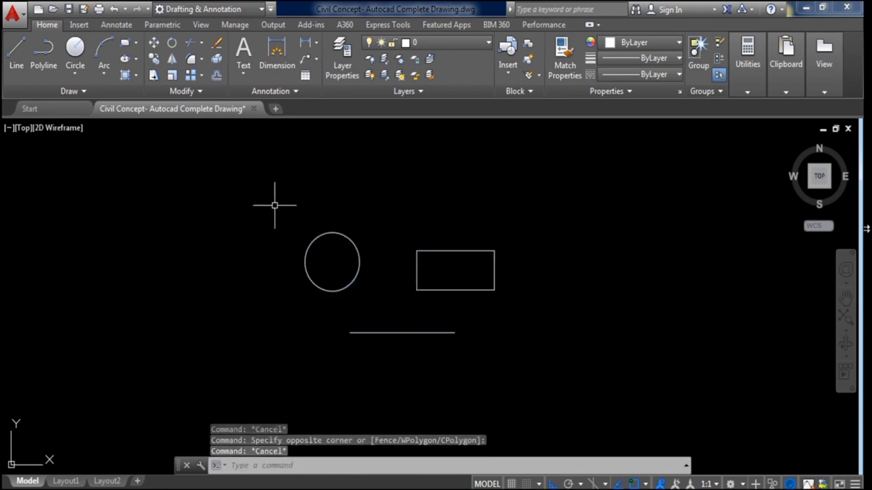
# Window-select the circle, clear the selection, and try a second window that encloses only part of the circle
pyautogui.click(274, 205)
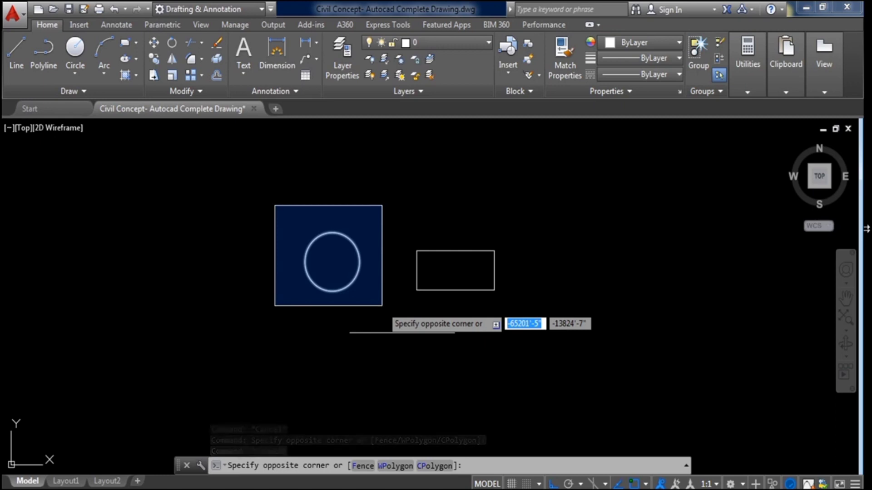
pyautogui.click(382, 306)
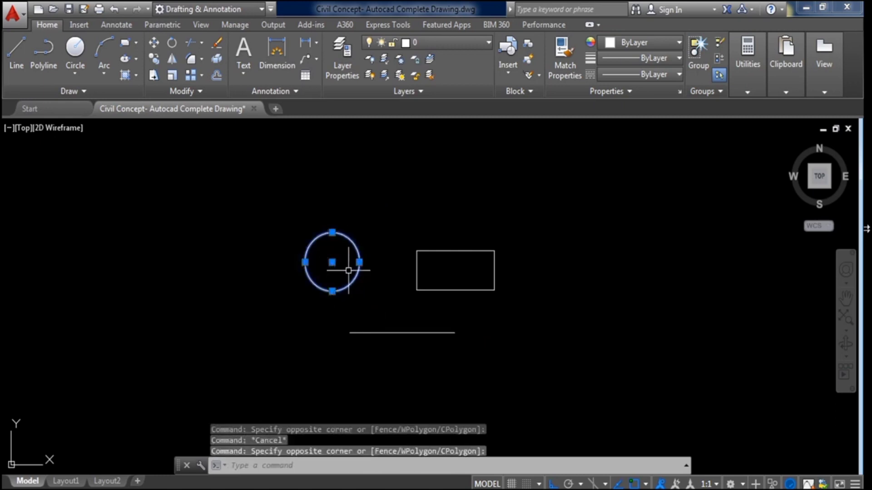
pyautogui.press('Escape')
pyautogui.click(283, 217)
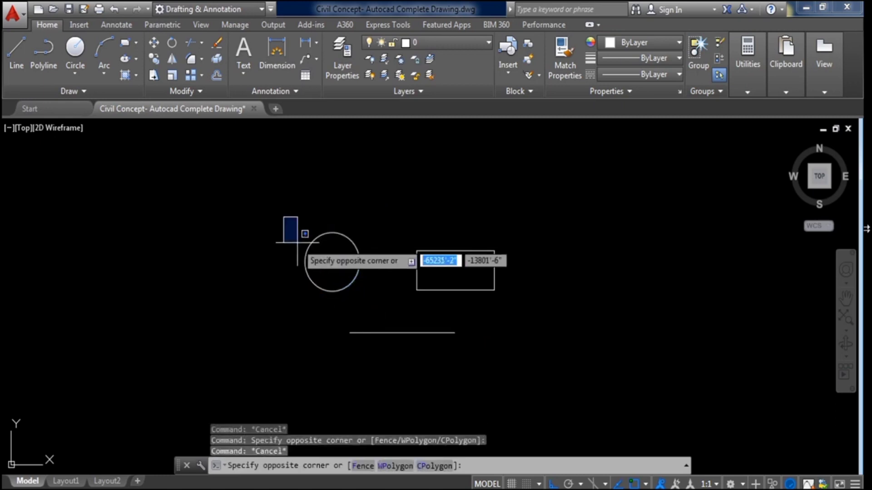
pyautogui.click(338, 319)
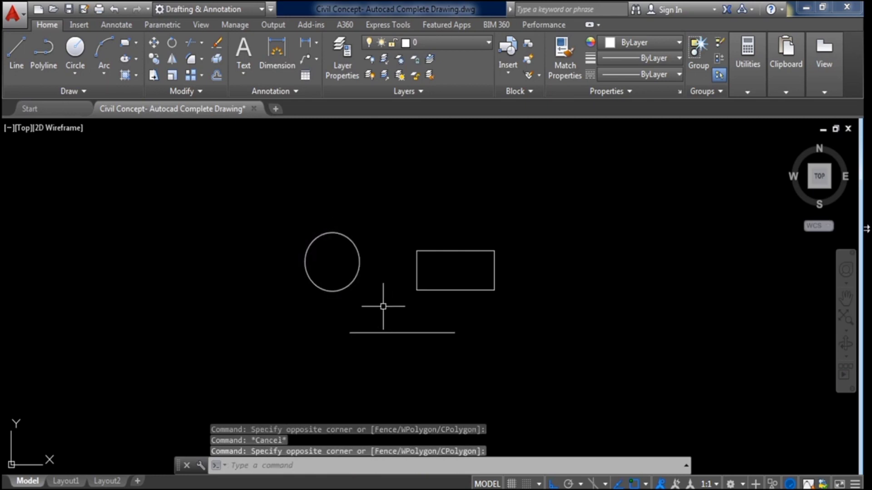
# Select the circle and the rectangle separately with crossing selections that only partly overlap them, clearing each selection
pyautogui.click(397, 311)
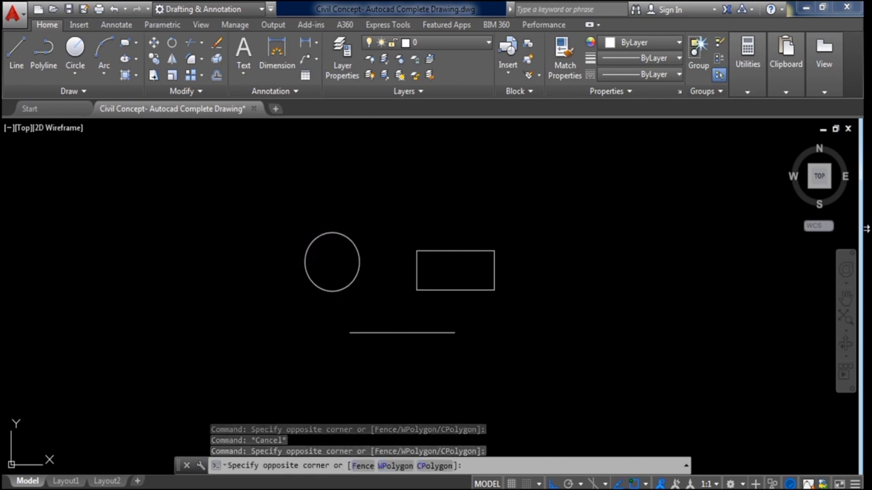
pyautogui.click(350, 195)
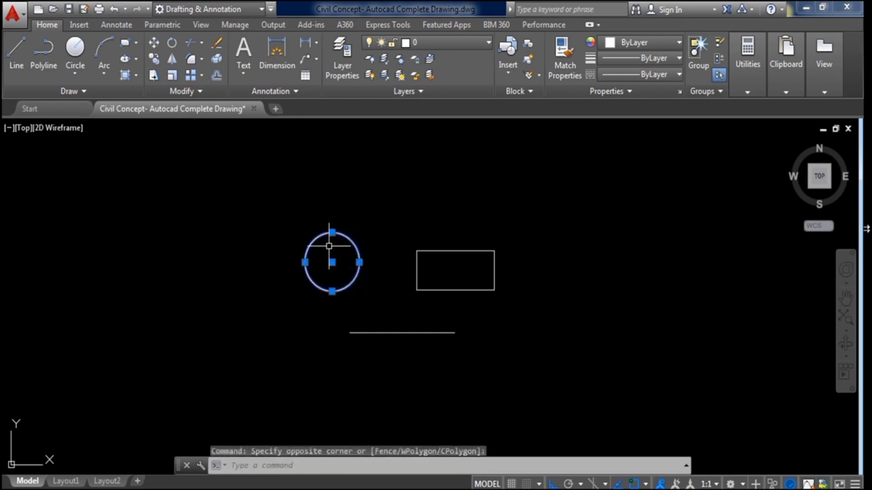
pyautogui.press('Escape')
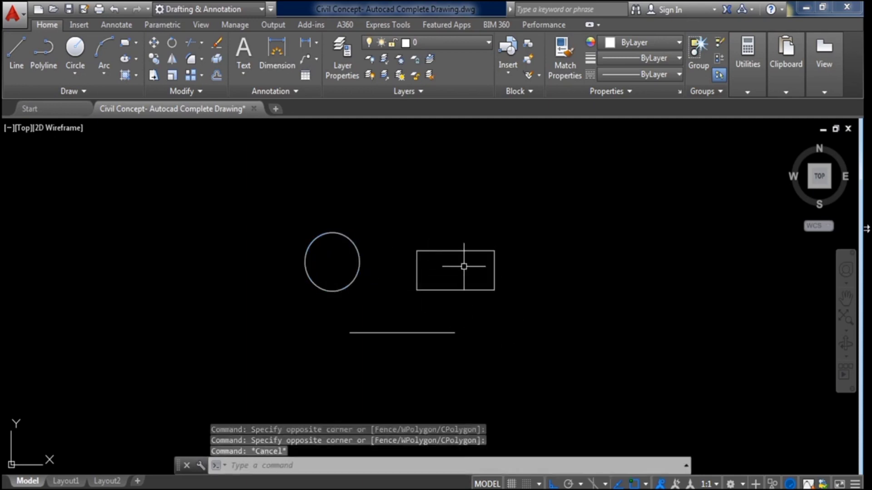
pyautogui.click(534, 315)
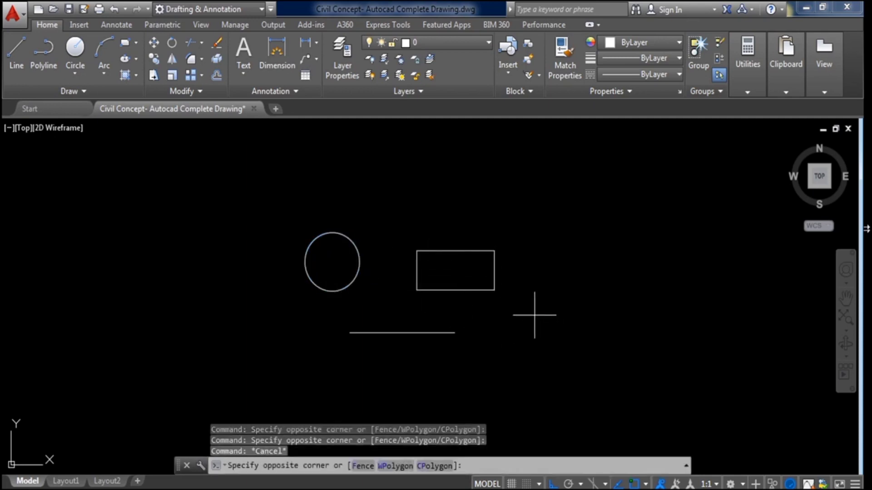
pyautogui.click(480, 223)
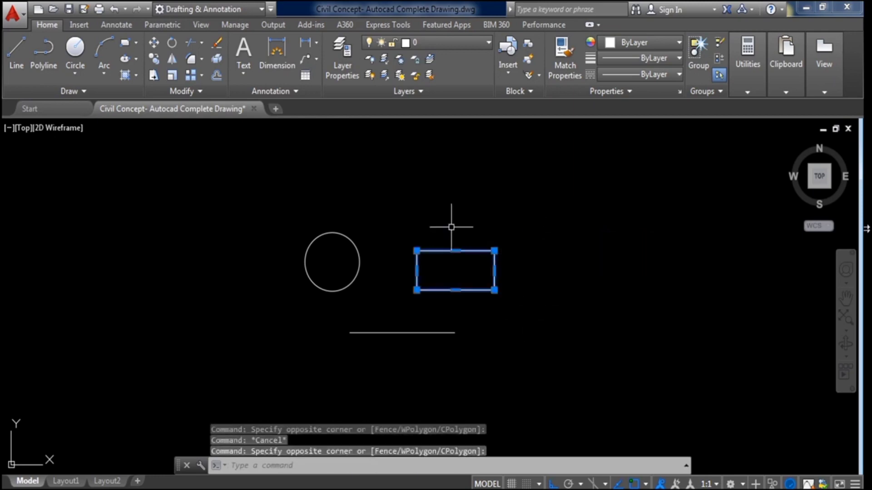
pyautogui.press('Escape')
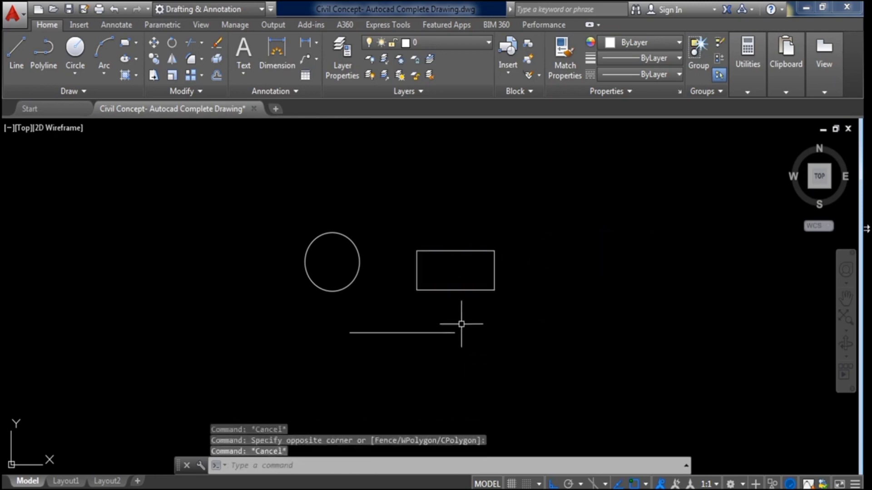
# Select the circle, rectangle and line together with an enclosing window, then with a partly overlapping crossing selection, clearing both selections
pyautogui.click(280, 204)
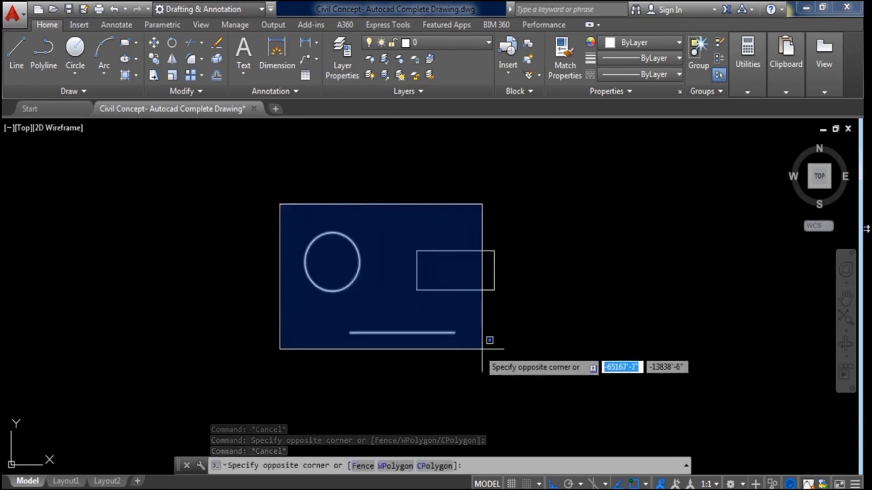
pyautogui.click(530, 358)
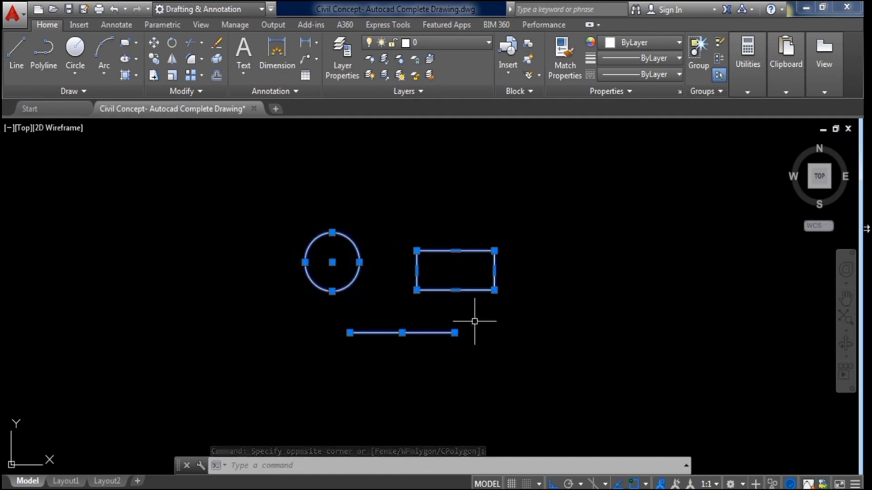
pyautogui.press('Escape')
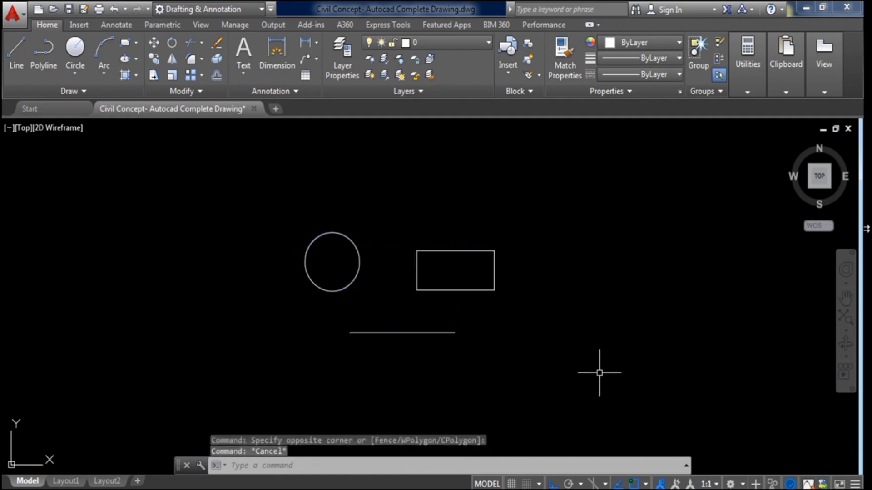
pyautogui.click(599, 373)
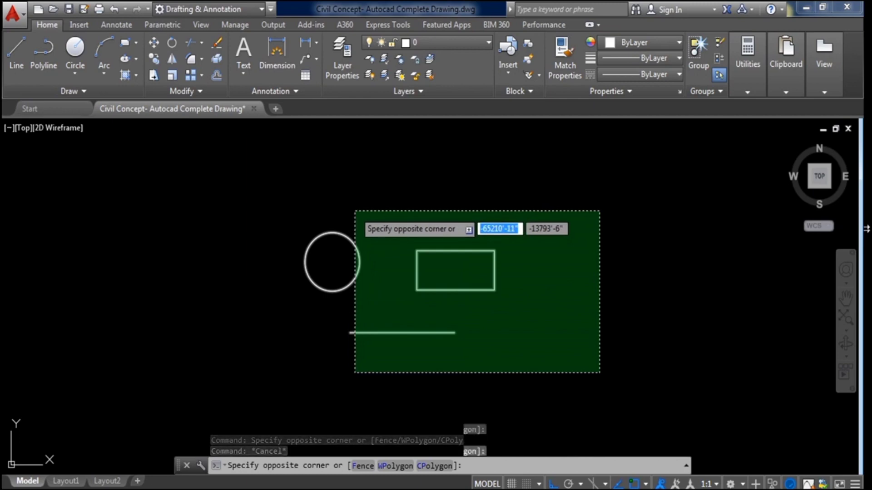
pyautogui.click(355, 211)
pyautogui.press('Escape')
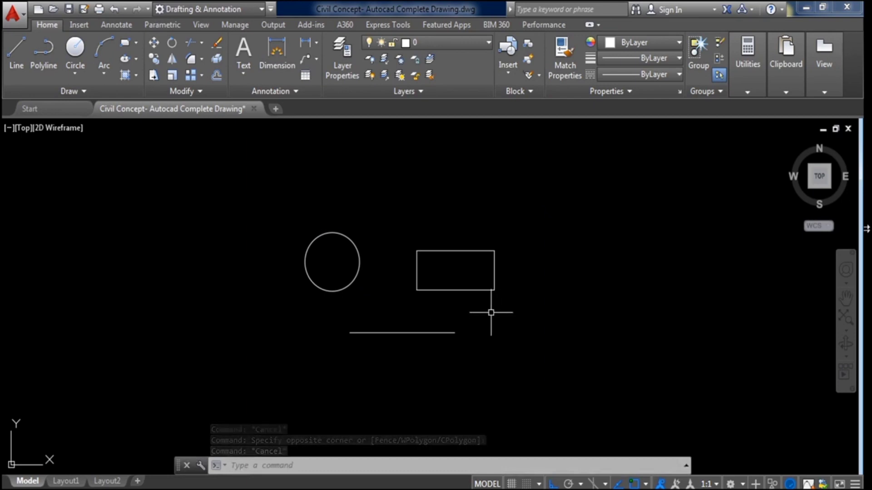
# Select the circle with a window around it and erase it
pyautogui.click(281, 203)
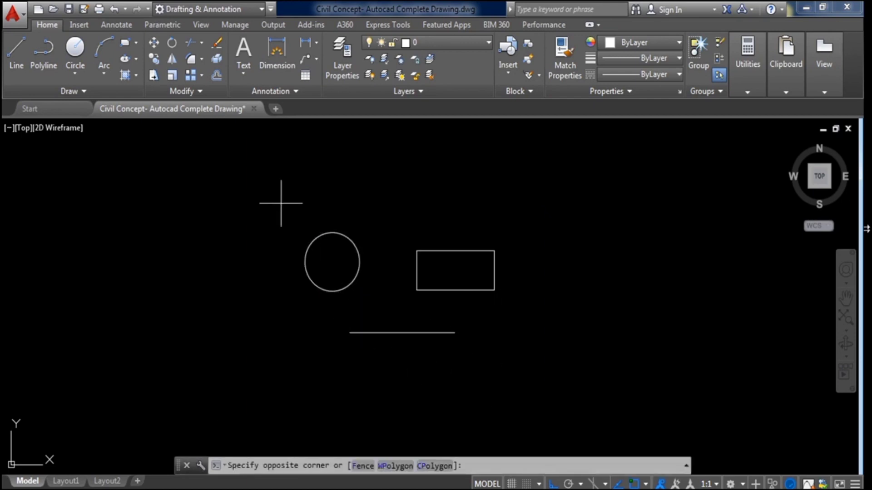
pyautogui.click(374, 314)
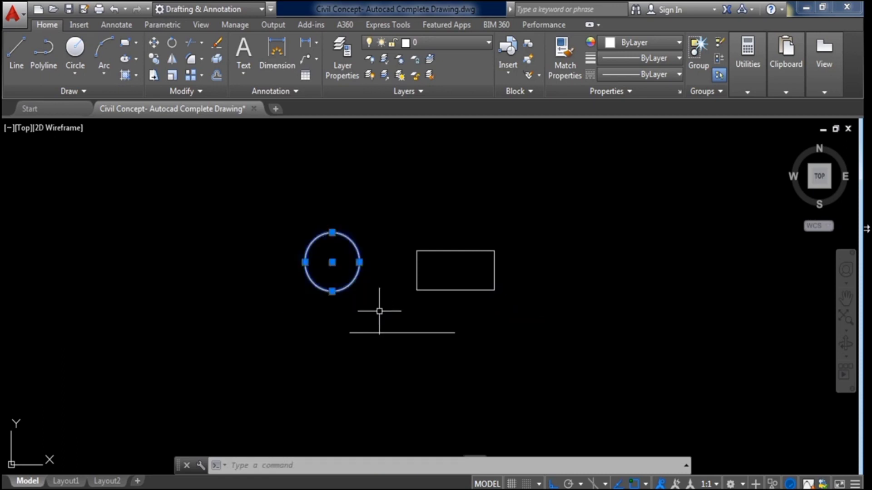
pyautogui.rightClick(360, 262)
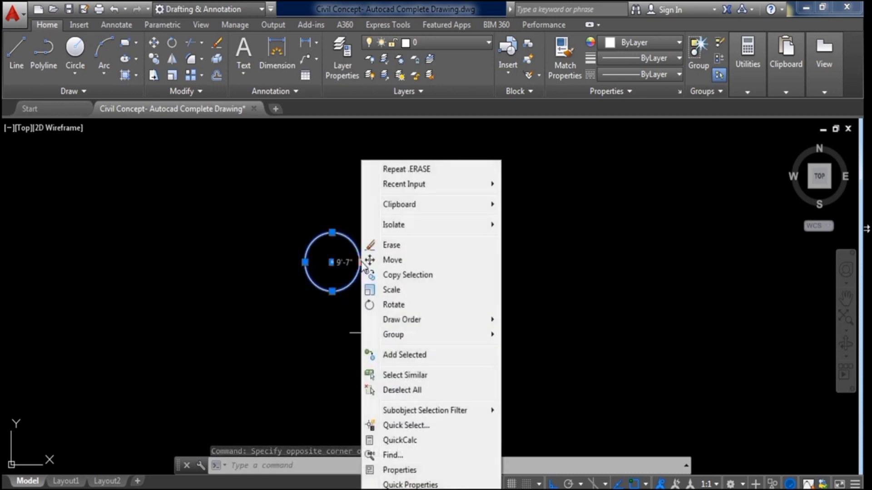
pyautogui.click(413, 246)
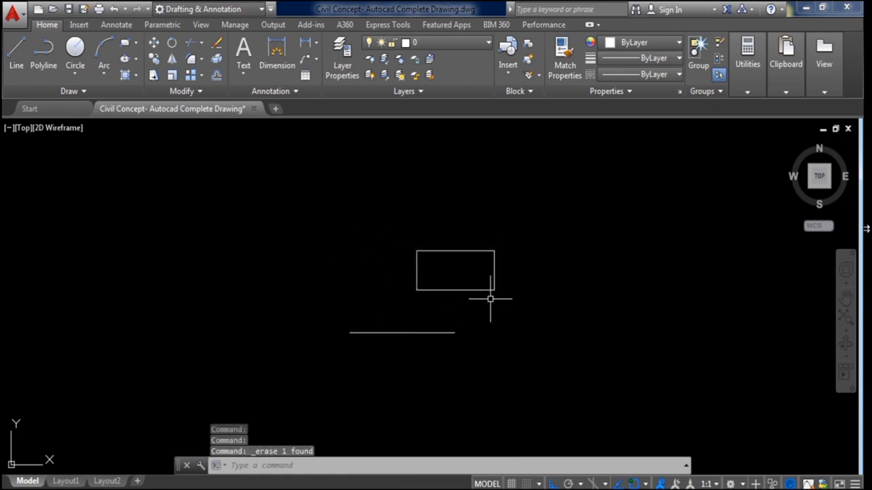
# Select the rectangle above the horizontal line with an enclosing window and erase it
pyautogui.scroll(2, 520, 305)
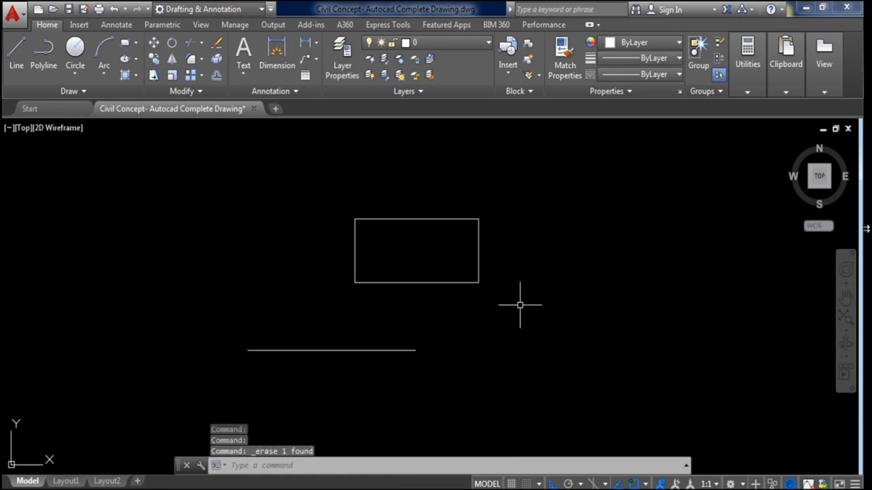
pyautogui.click(320, 184)
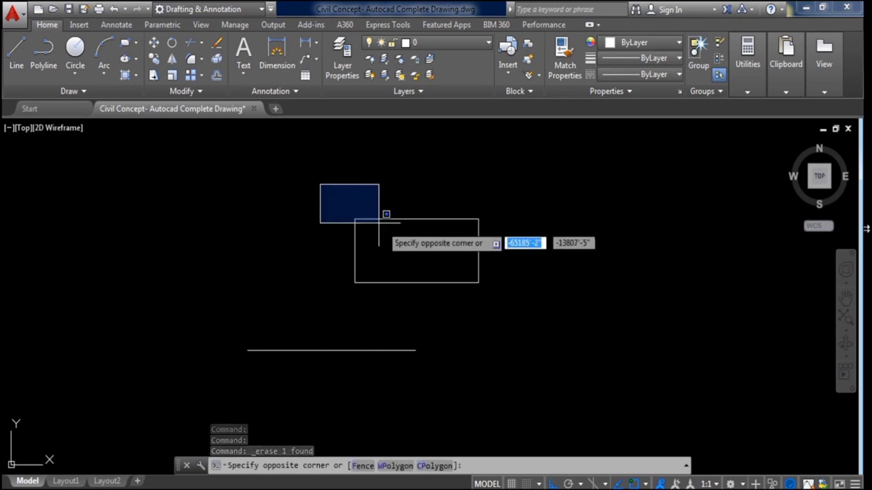
pyautogui.click(516, 318)
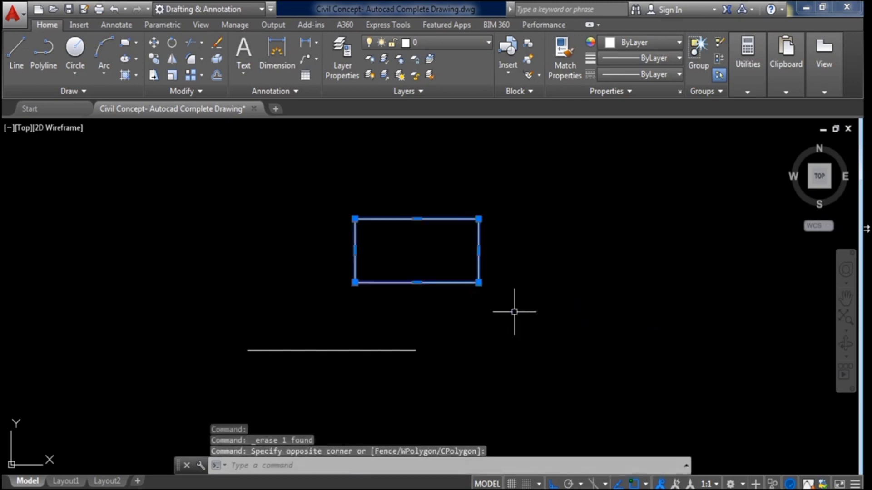
pyautogui.rightClick(477, 218)
pyautogui.click(504, 246)
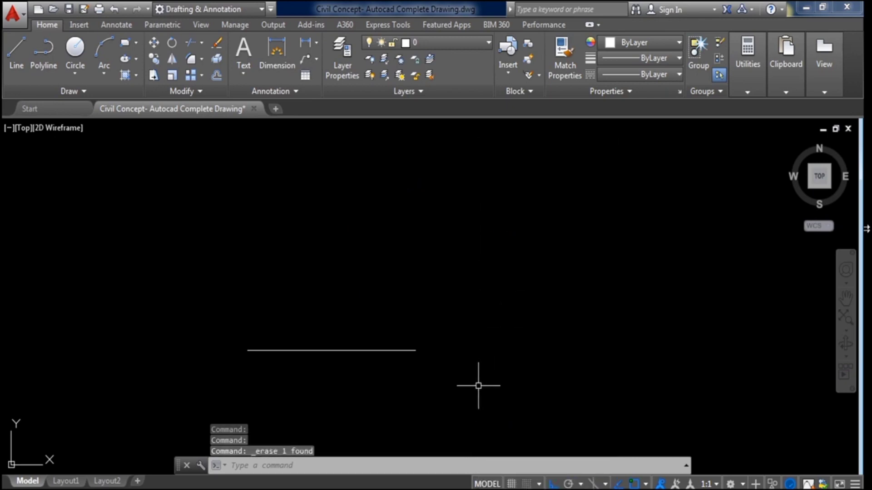
# Select the remaining horizontal line with a crossing selection and erase it
pyautogui.click(478, 385)
pyautogui.click(385, 287)
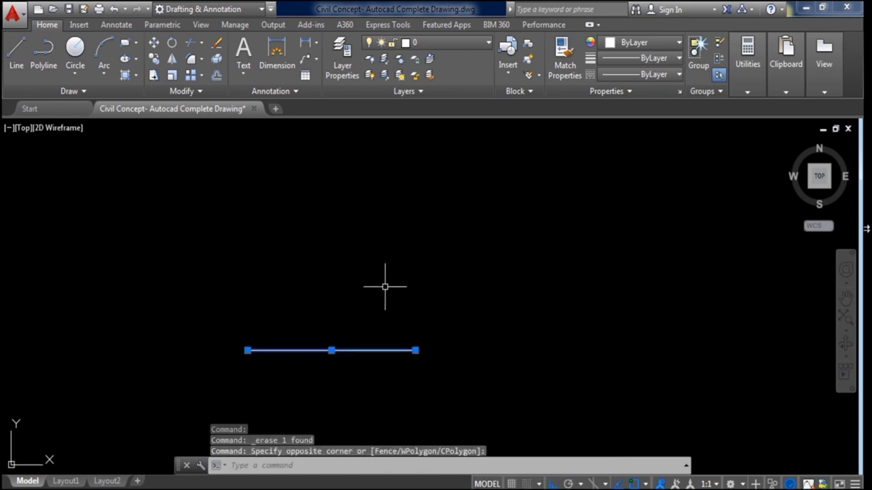
pyautogui.rightClick(399, 350)
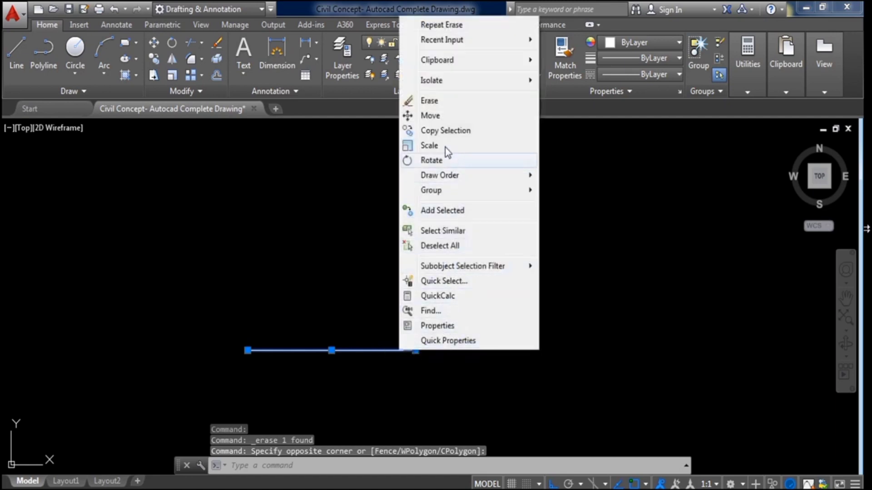
pyautogui.click(434, 101)
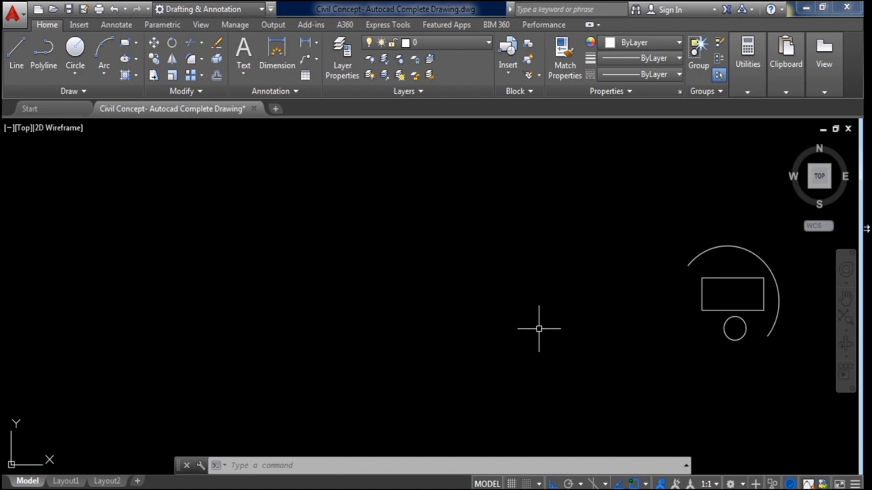
pyautogui.press('Escape')
pyautogui.moveTo(639, 335); pyautogui.dragTo(334, 326, button='middle')
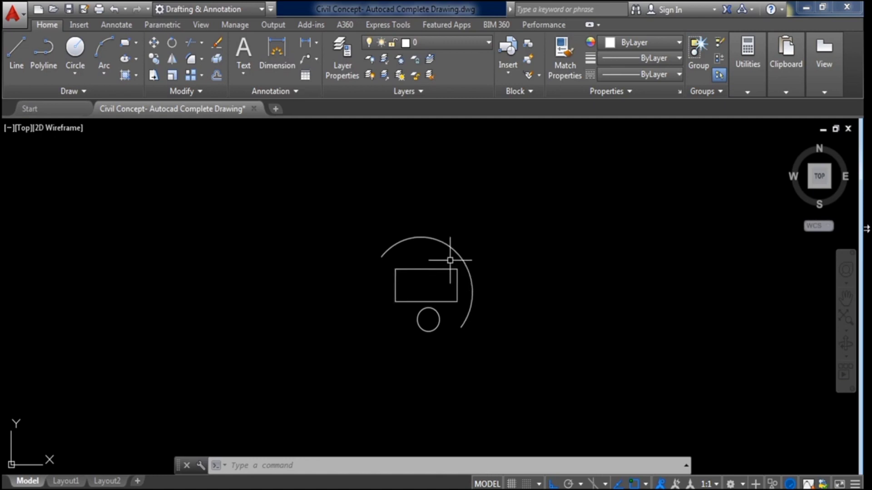
pyautogui.scroll(2, 450, 261)
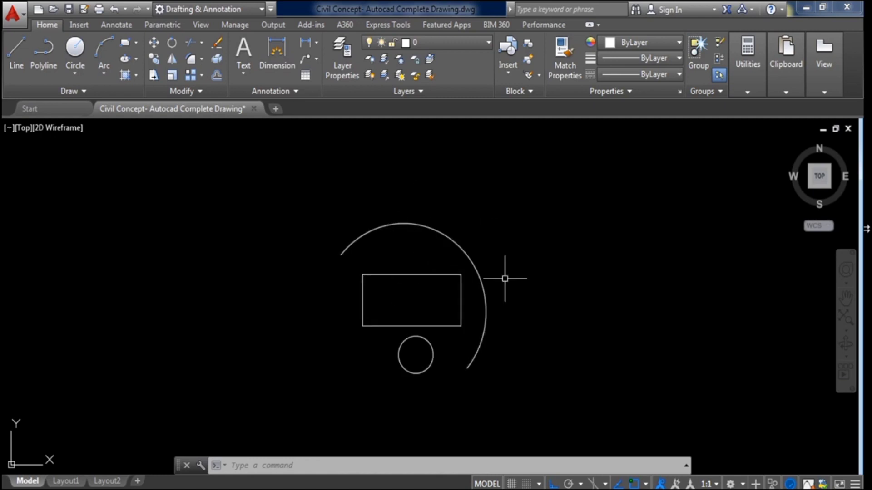
pyautogui.moveTo(519, 335); pyautogui.dragTo(522, 316, button='middle')
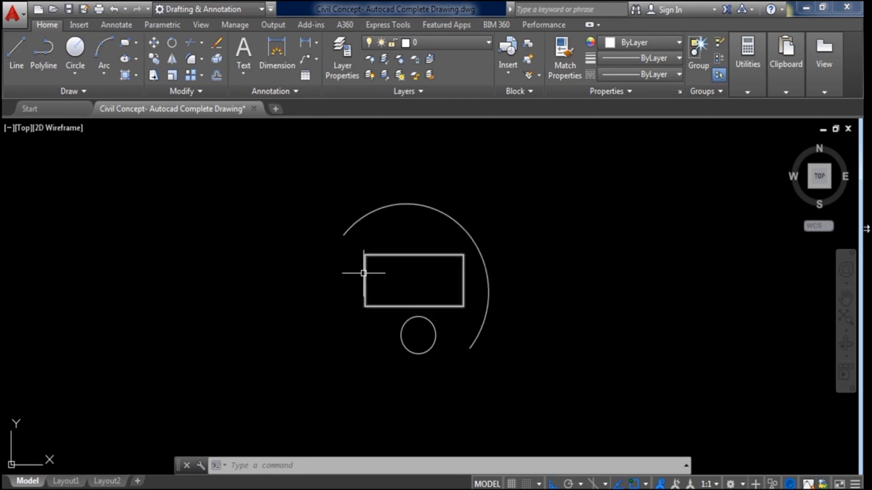
pyautogui.click(348, 245)
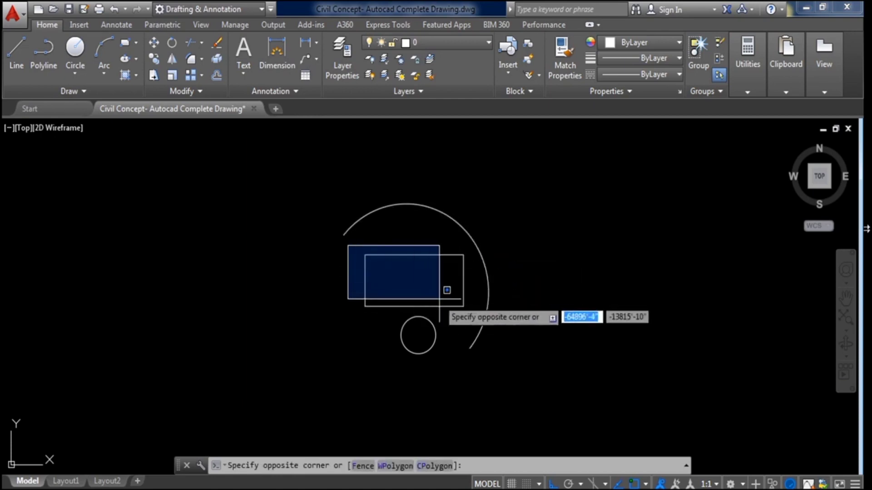
pyautogui.press('Escape')
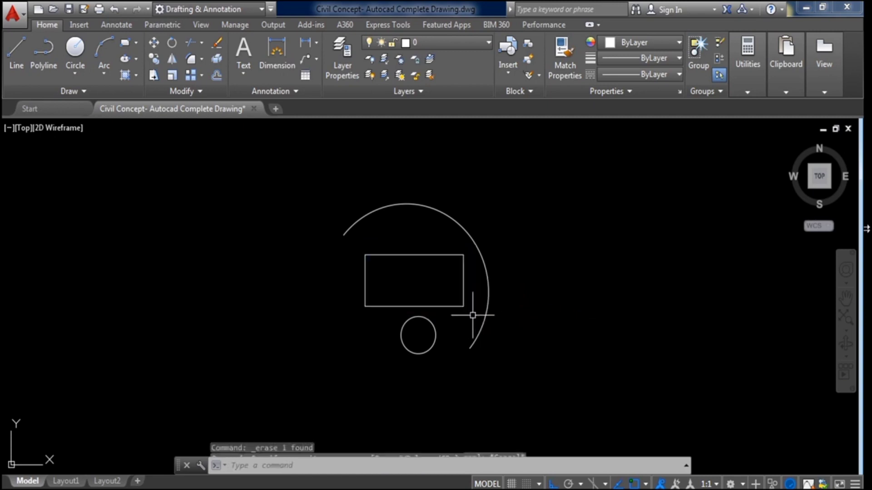
# Copy the rectangle inside the arc from its lower-left corner, placing two copies in a horizontal row to its right
pyautogui.click(473, 314)
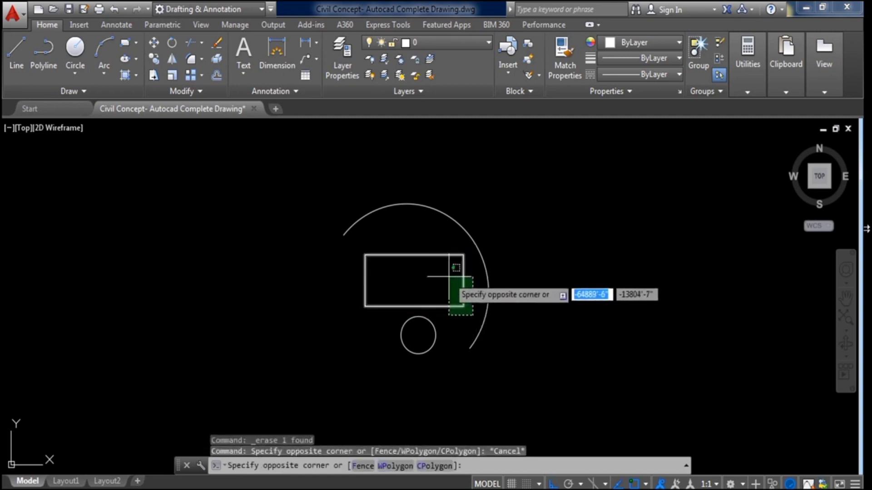
pyautogui.click(456, 268)
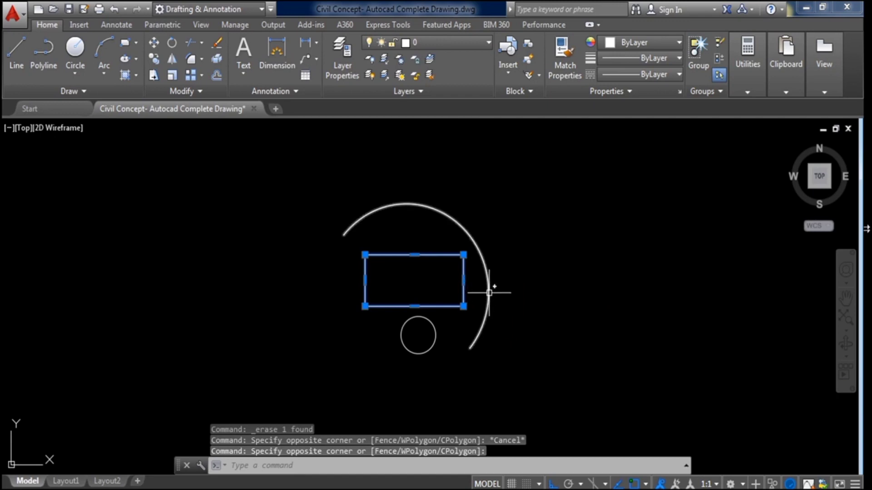
pyautogui.moveTo(529, 295); pyautogui.dragTo(412, 298, button='middle')
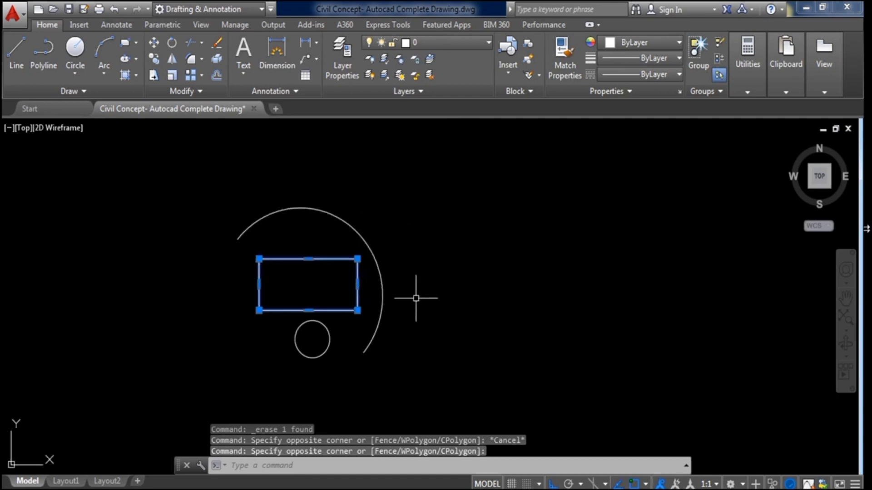
pyautogui.rightClick(358, 263)
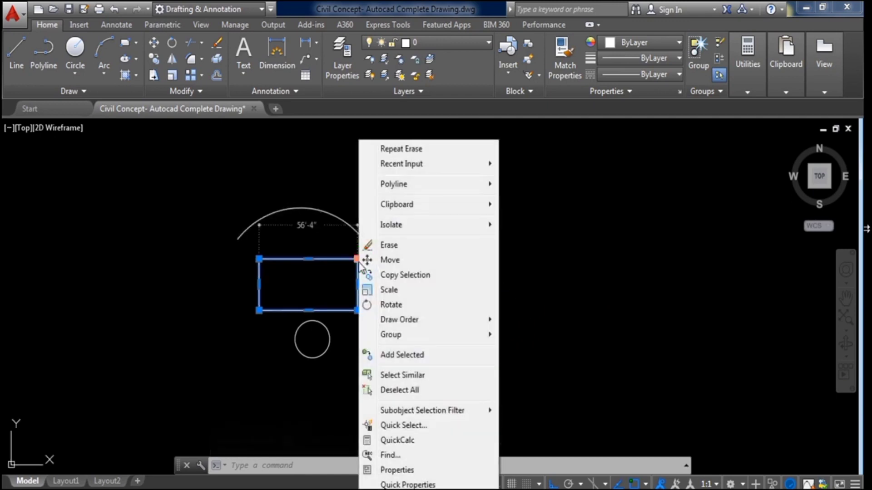
pyautogui.click(404, 276)
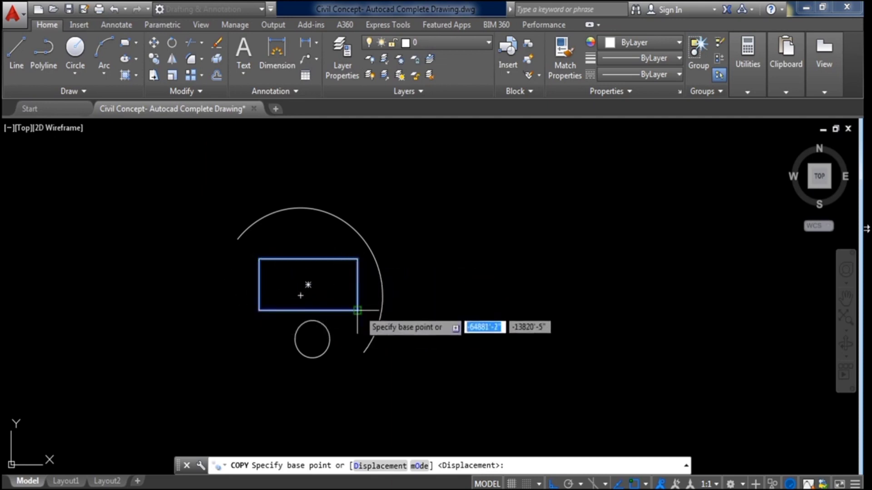
pyautogui.click(259, 311)
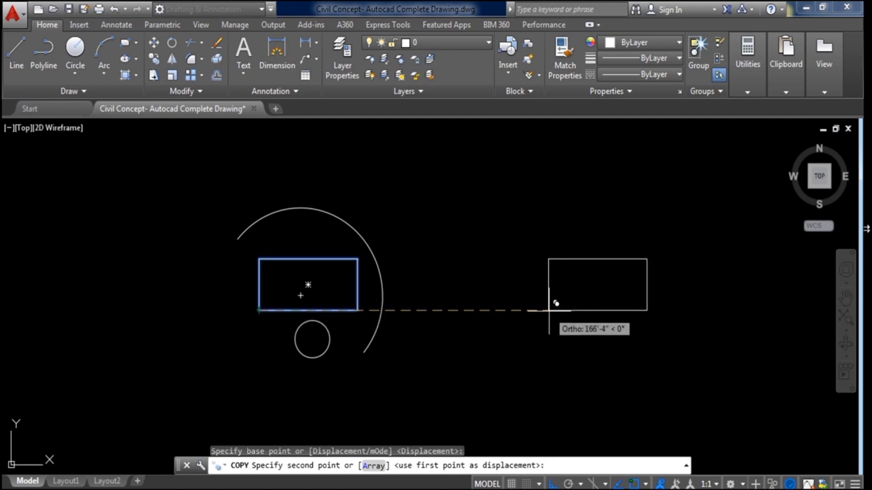
pyautogui.click(492, 312)
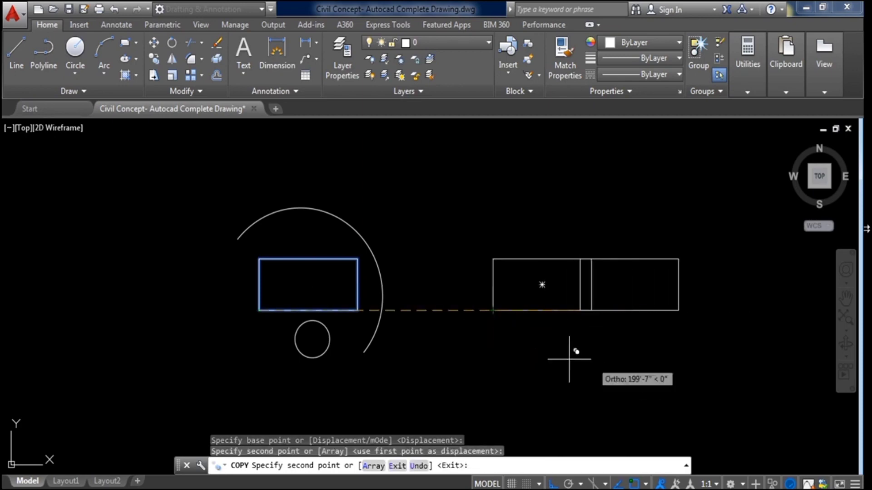
pyautogui.scroll(-4, 500, 357)
pyautogui.scroll(2, 616, 349)
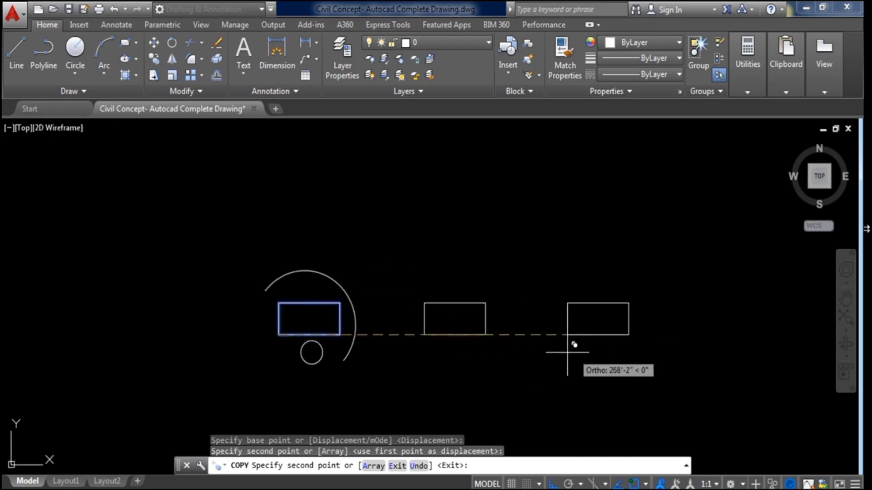
pyautogui.click(566, 336)
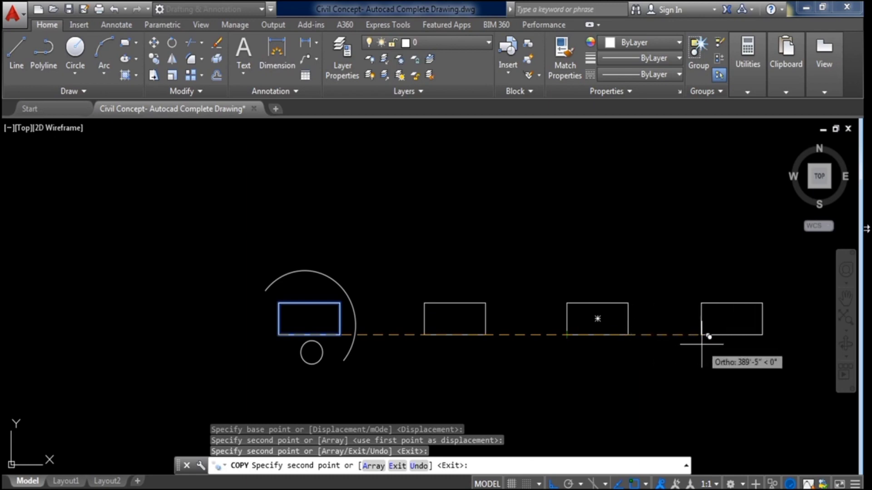
pyautogui.press('Escape')
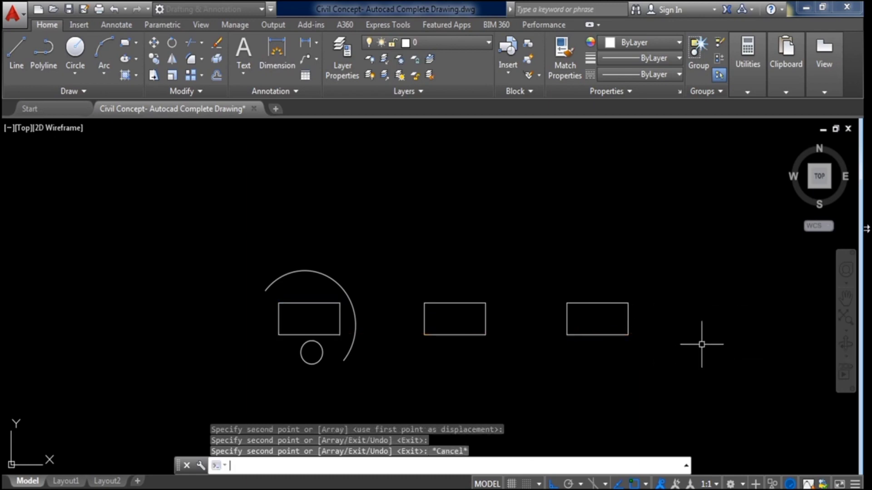
# Move the middle rectangle by its lower-left corner horizontally to a spot beyond the rightmost rectangle
pyautogui.scroll(2, 586, 353)
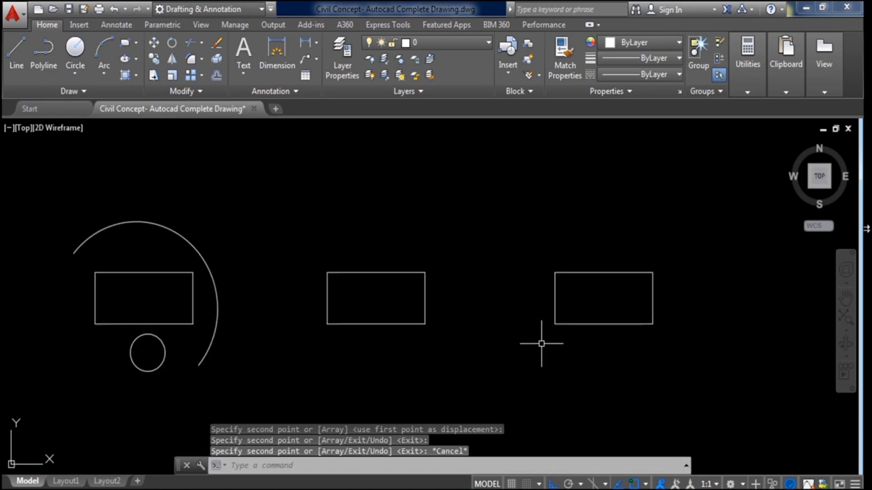
pyautogui.scroll(-2, 541, 344)
pyautogui.moveTo(545, 337); pyautogui.dragTo(482, 357, button='middle')
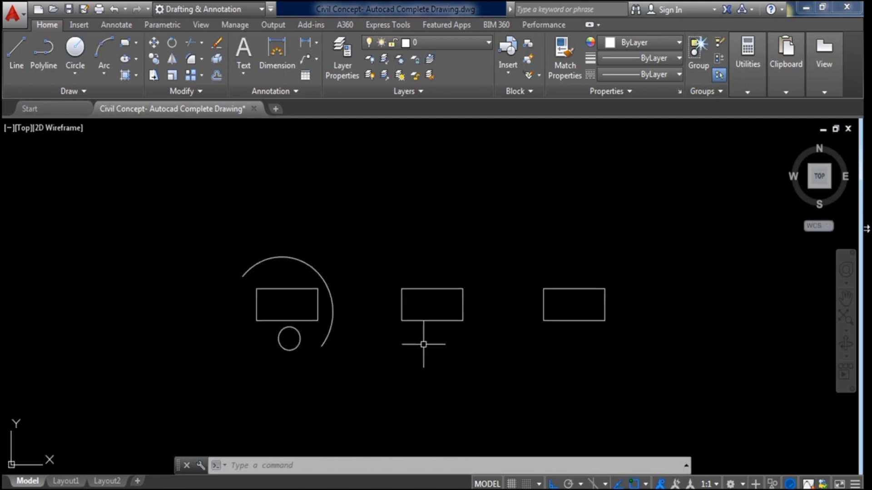
pyautogui.click(380, 253)
pyautogui.click(499, 337)
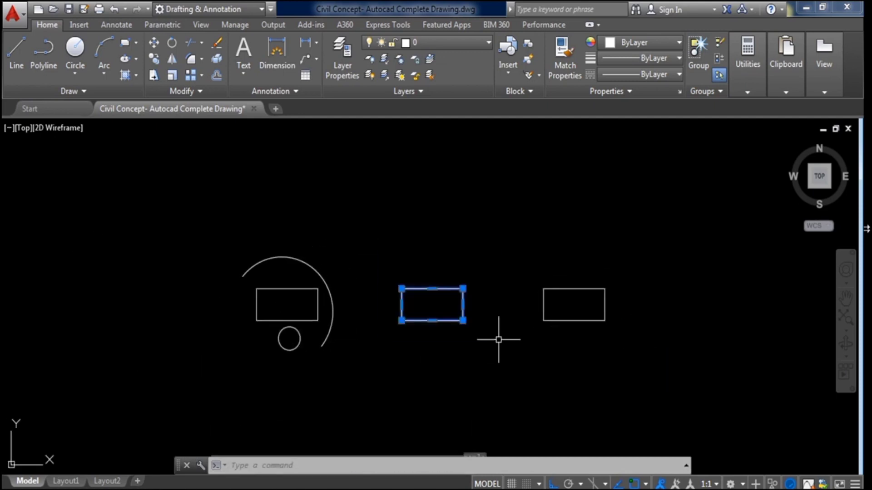
pyautogui.rightClick(464, 317)
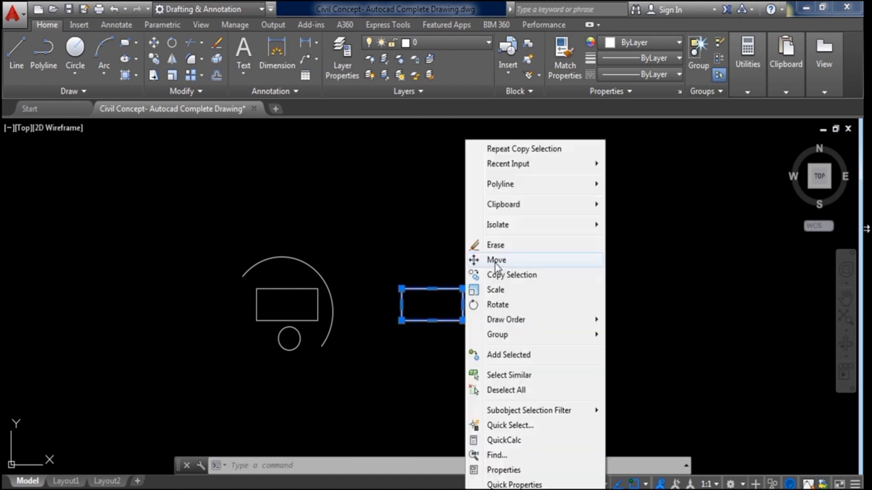
pyautogui.click(495, 260)
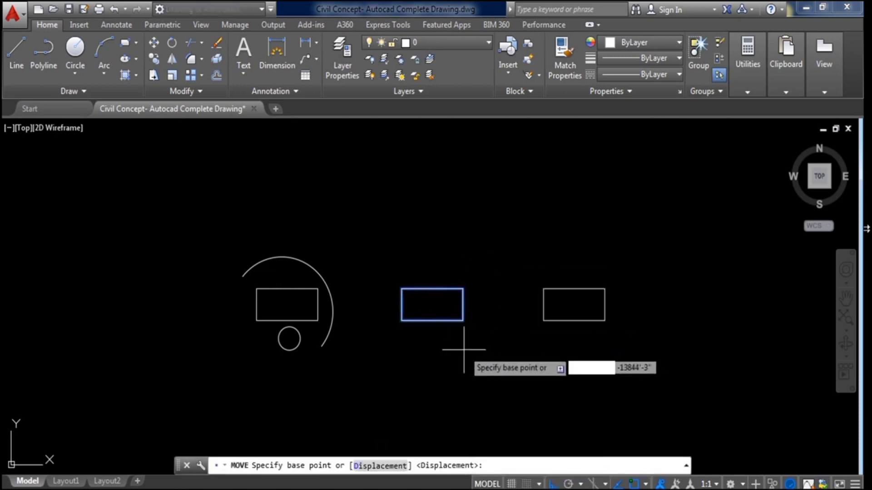
pyautogui.scroll(3, 467, 354)
pyautogui.moveTo(501, 355); pyautogui.dragTo(406, 385, button='middle')
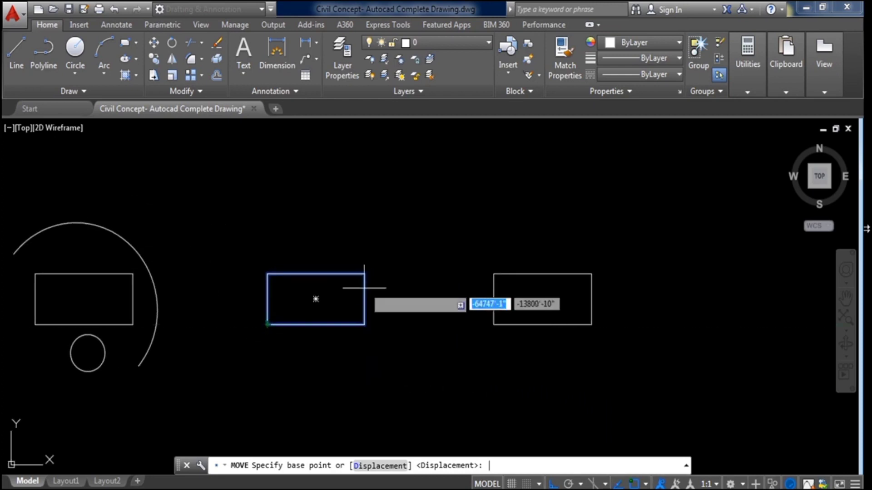
pyautogui.click(268, 323)
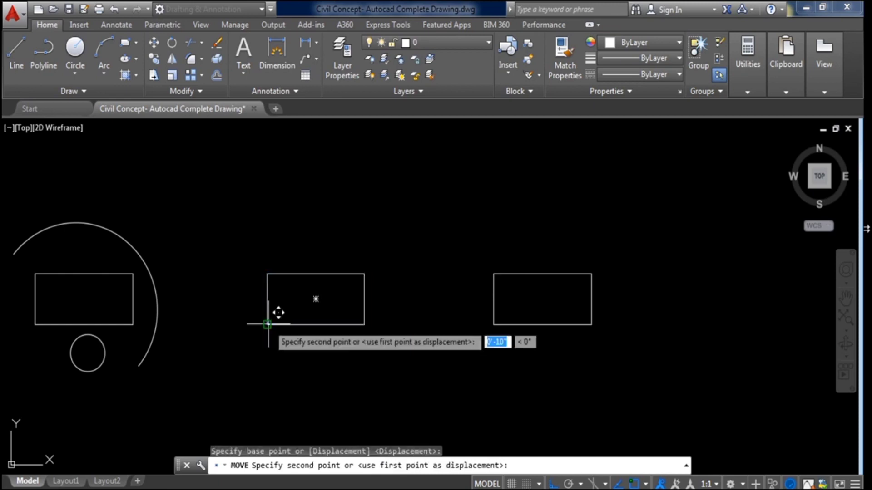
pyautogui.scroll(-3, 396, 371)
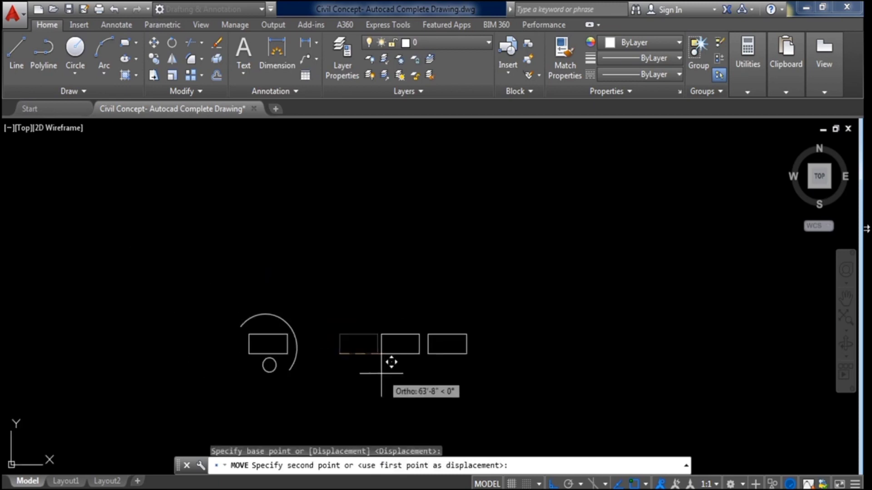
pyautogui.click(515, 356)
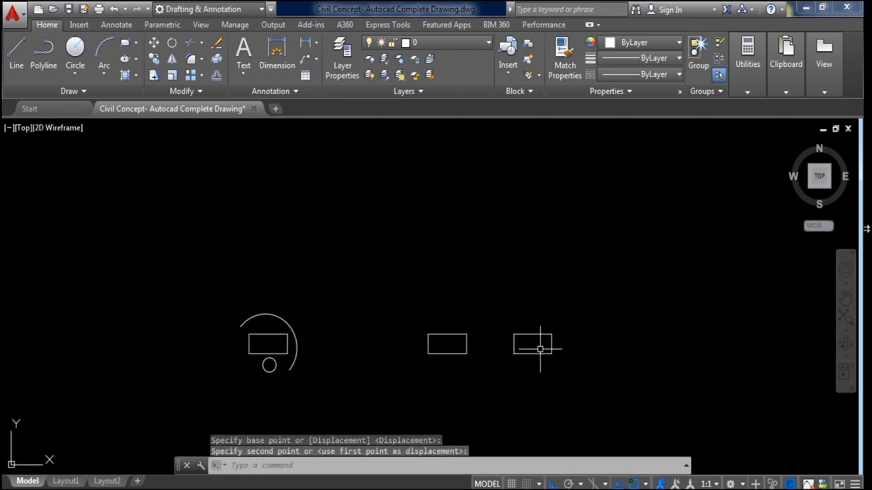
# Select the arc, the circle and all three rectangles together with an enclosing window
pyautogui.scroll(2, 540, 350)
pyautogui.scroll(-2, 567, 350)
pyautogui.moveTo(585, 370); pyautogui.dragTo(594, 355, button='middle')
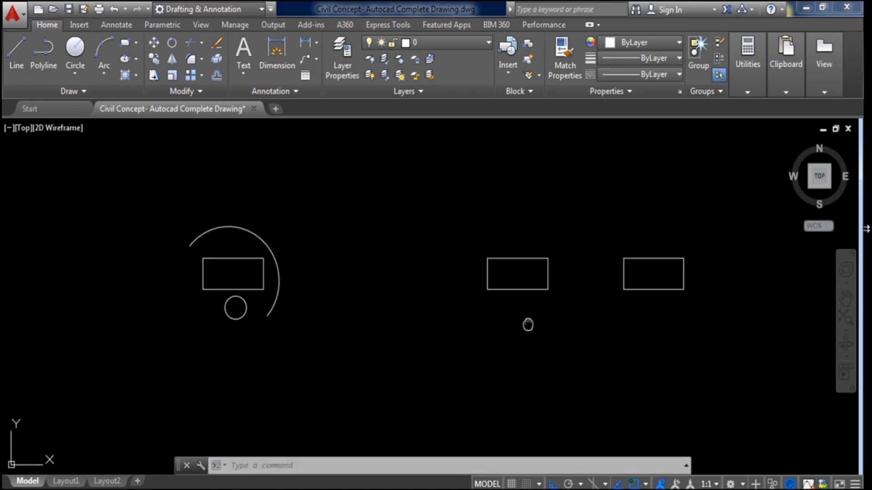
pyautogui.moveTo(528, 325); pyautogui.dragTo(459, 334, button='middle')
pyautogui.scroll(-2, 390, 334)
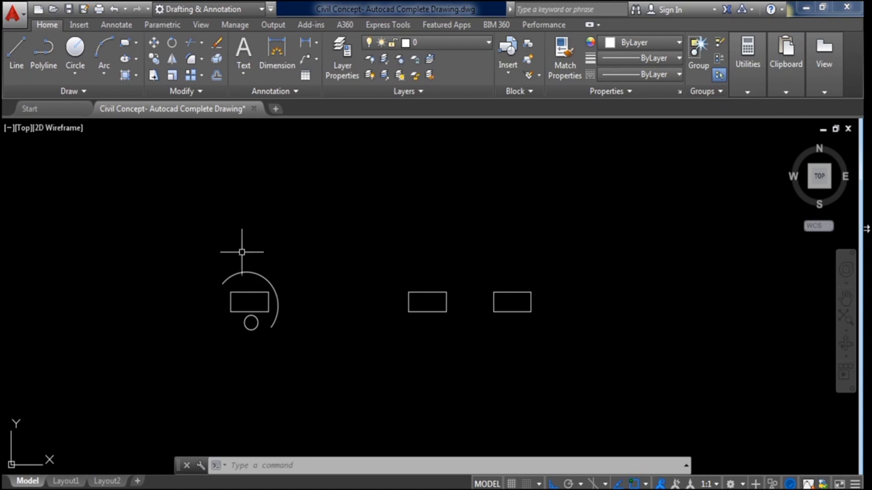
pyautogui.click(209, 229)
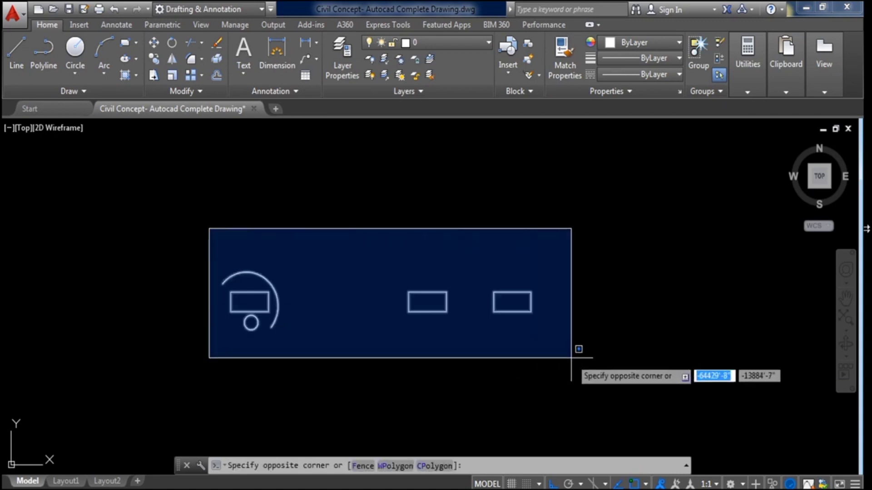
pyautogui.press('Escape')
pyautogui.click(190, 231)
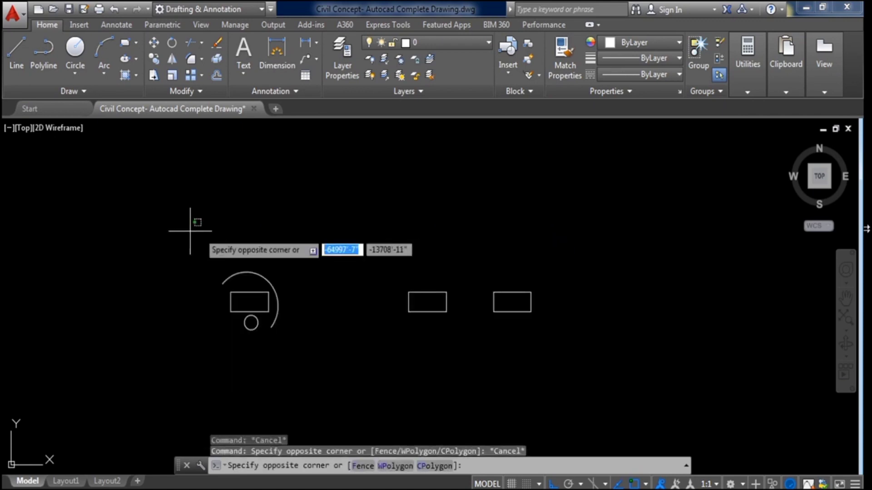
pyautogui.click(580, 352)
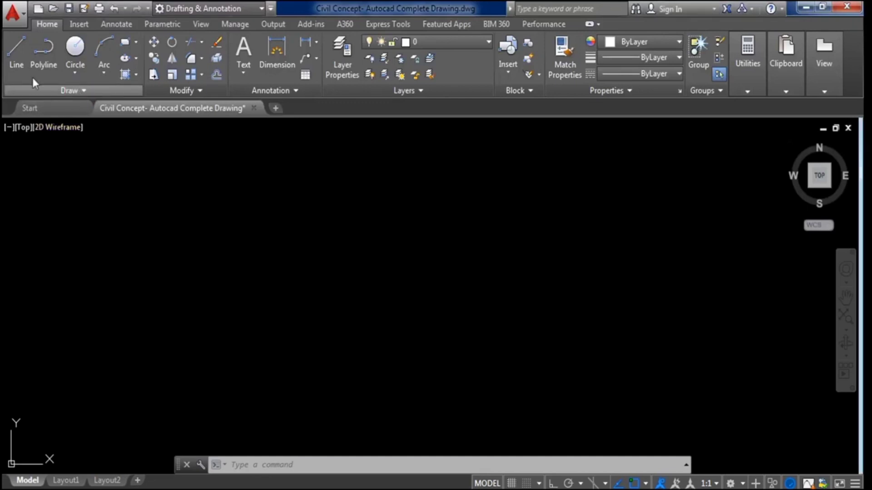
# Draw a horizontal line 10' long, constrained with Ortho mode on
pyautogui.click(19, 56)
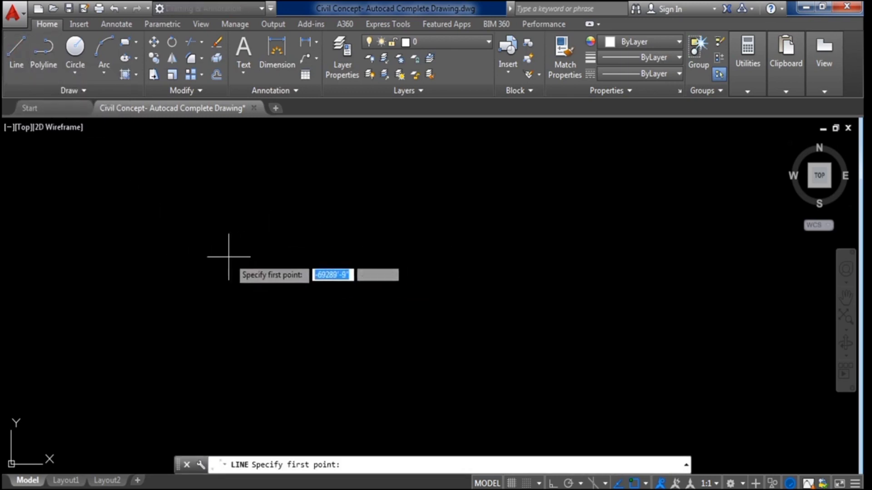
pyautogui.click(207, 243)
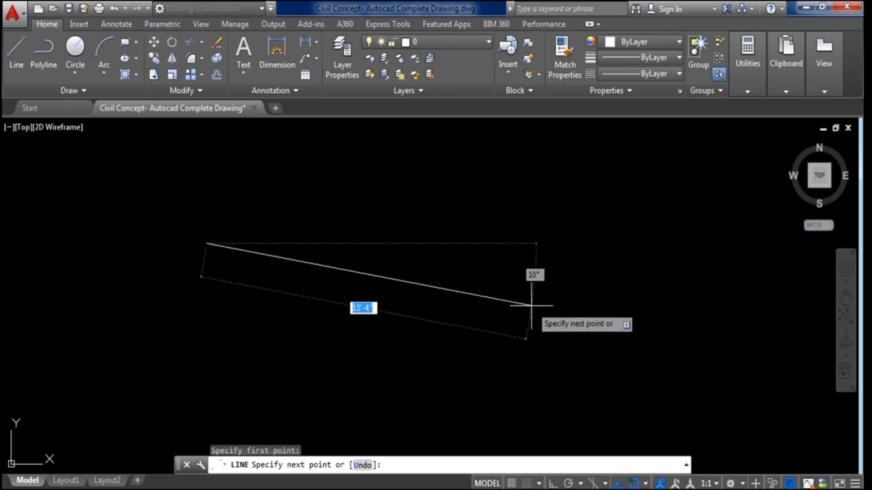
pyautogui.click(554, 484)
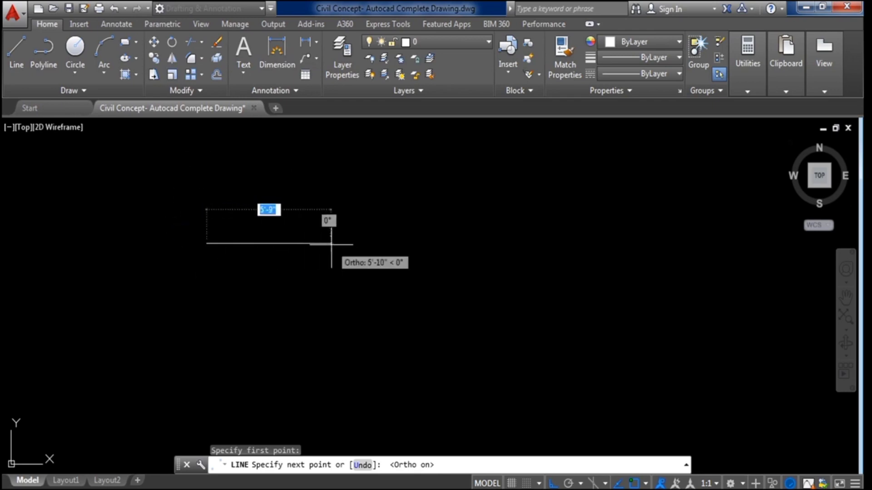
pyautogui.write("10'")
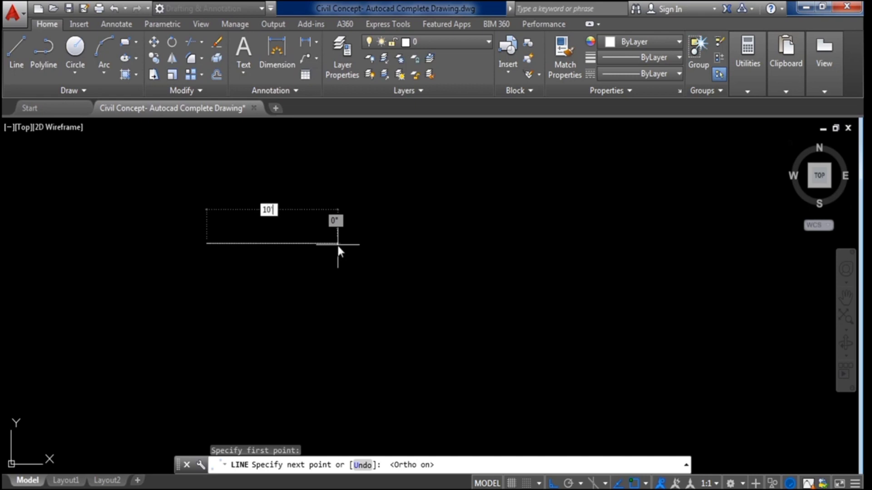
pyautogui.press('Return')
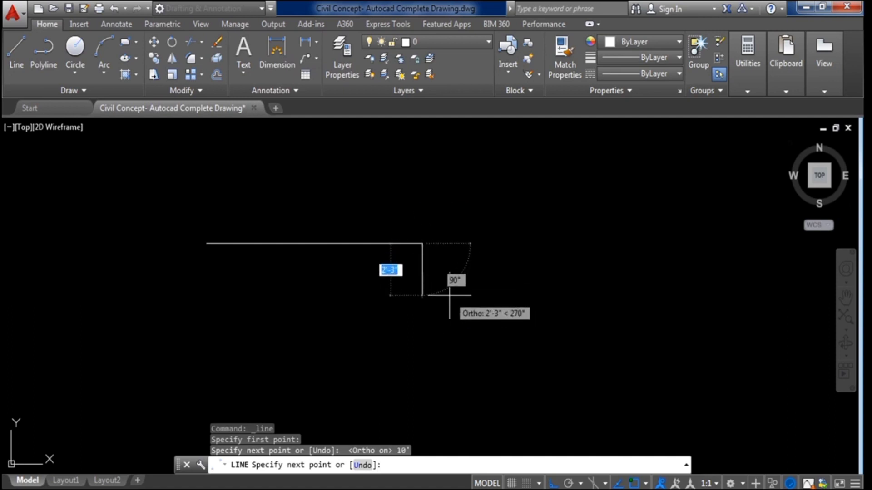
pyautogui.press('Escape')
pyautogui.moveTo(412, 284); pyautogui.dragTo(429, 272, button='middle')
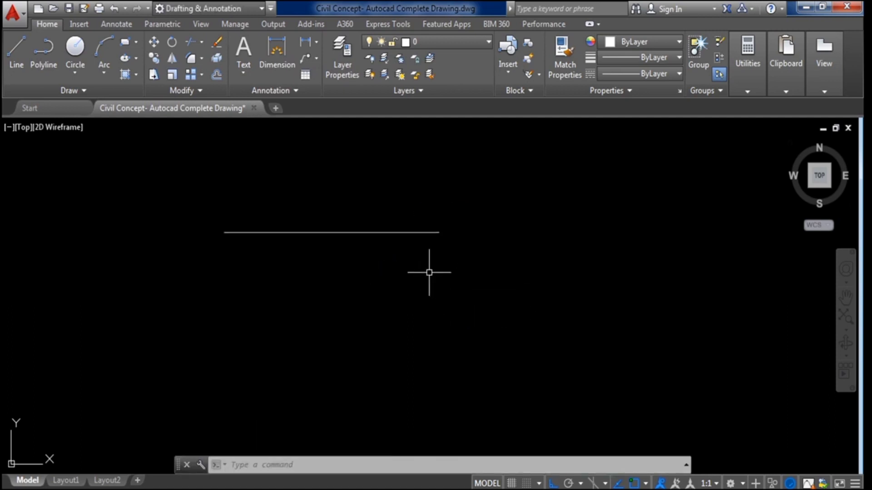
# Draw a vertical line 5' long upward, to the right of the horizontal line, with Ortho mode on
pyautogui.scroll(-2, 379, 274)
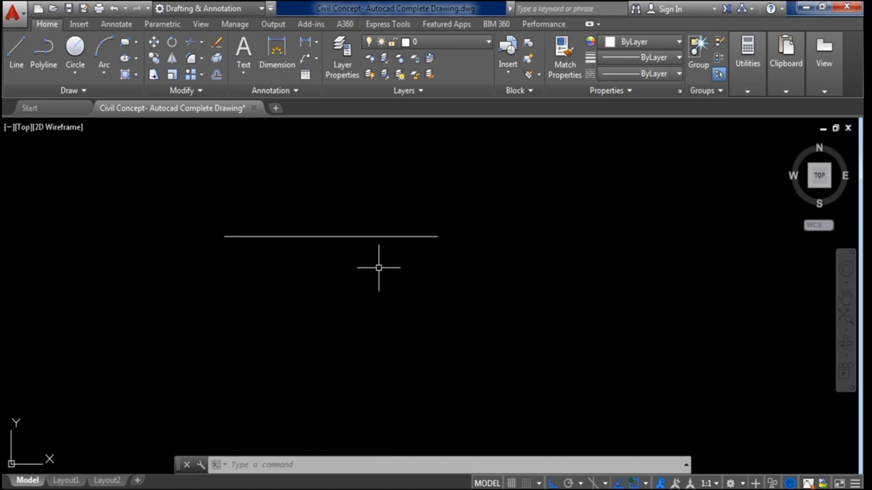
pyautogui.moveTo(378, 265); pyautogui.dragTo(366, 289, button='middle')
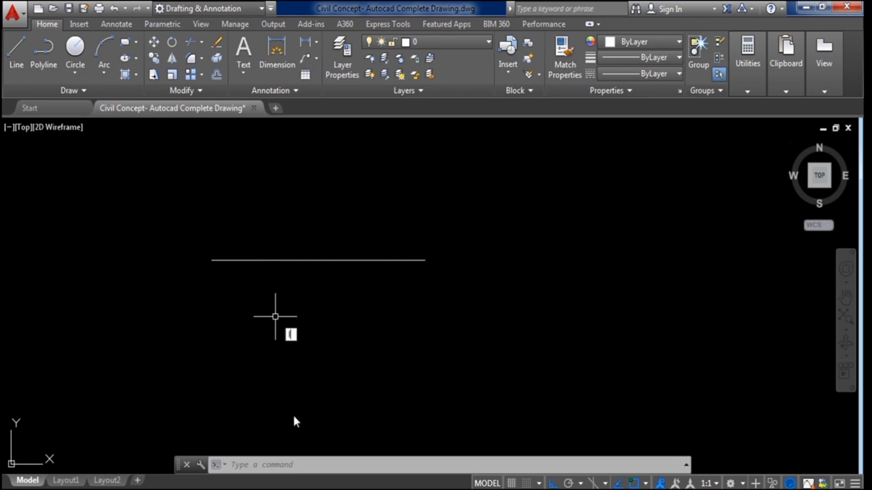
pyautogui.press('Return')
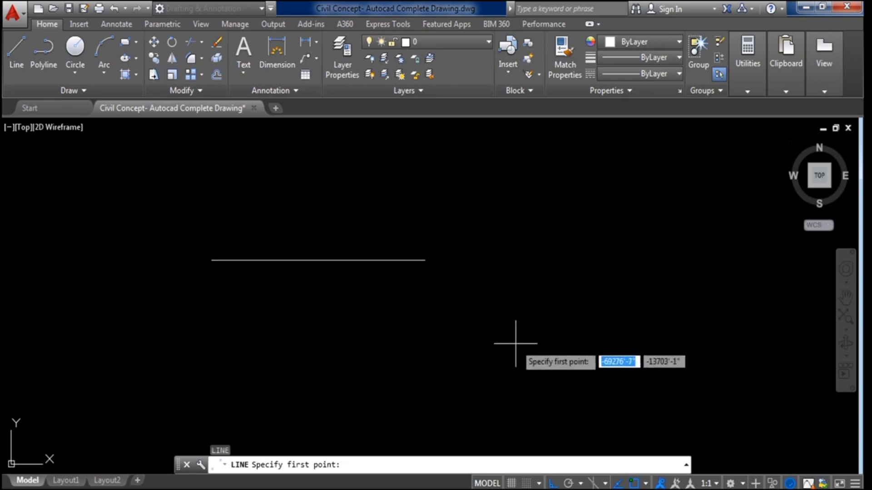
pyautogui.click(523, 355)
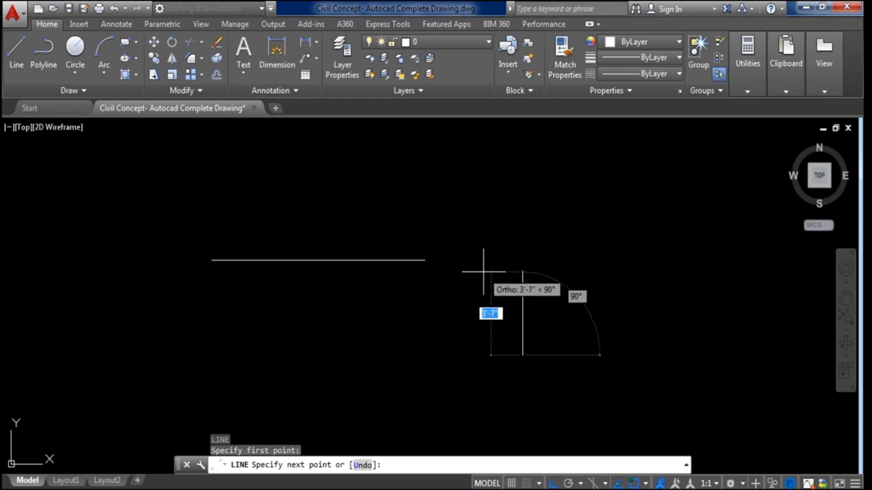
pyautogui.write("'")
pyautogui.press('Return')
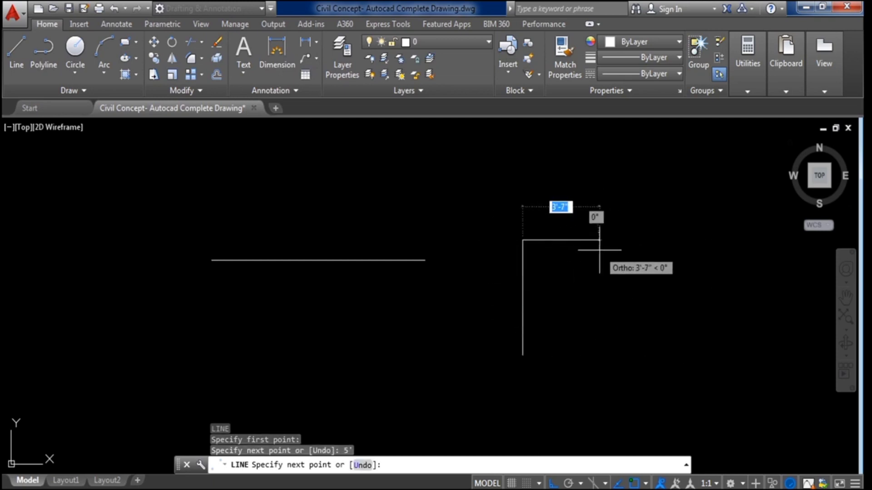
pyautogui.press('Escape')
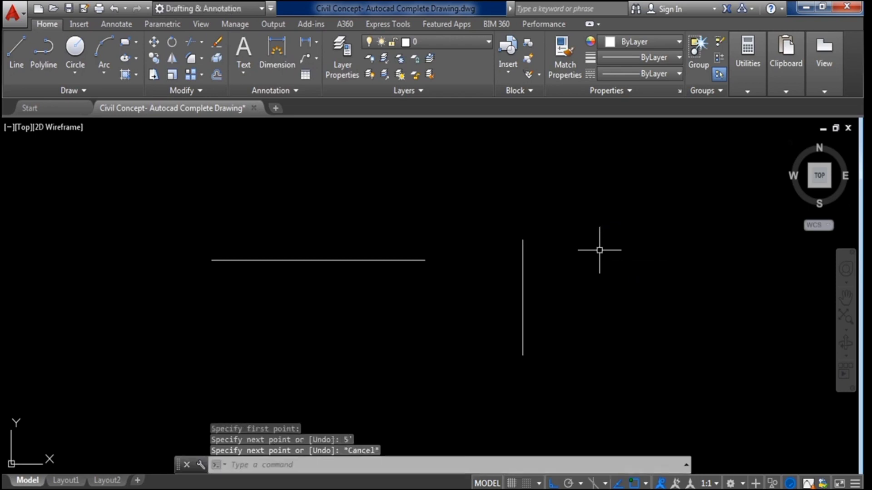
pyautogui.scroll(2, 556, 298)
pyautogui.scroll(-2, 556, 296)
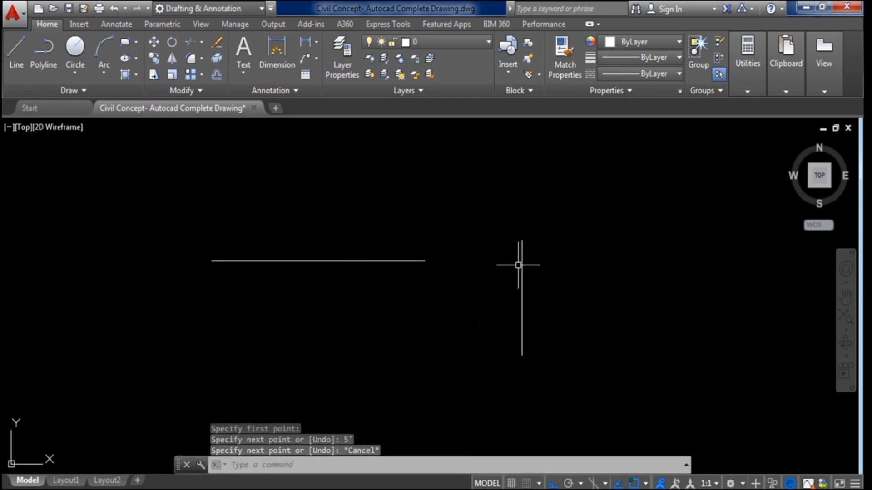
# Draw a horizontal line 3'6" long above the left end of the existing horizontal line
pyautogui.moveTo(356, 278); pyautogui.dragTo(360, 311, button='middle')
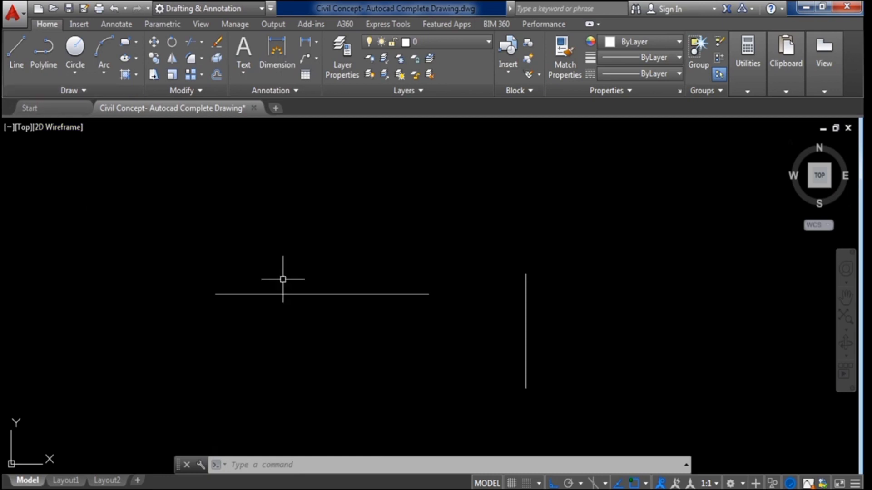
pyautogui.click(17, 65)
pyautogui.click(215, 219)
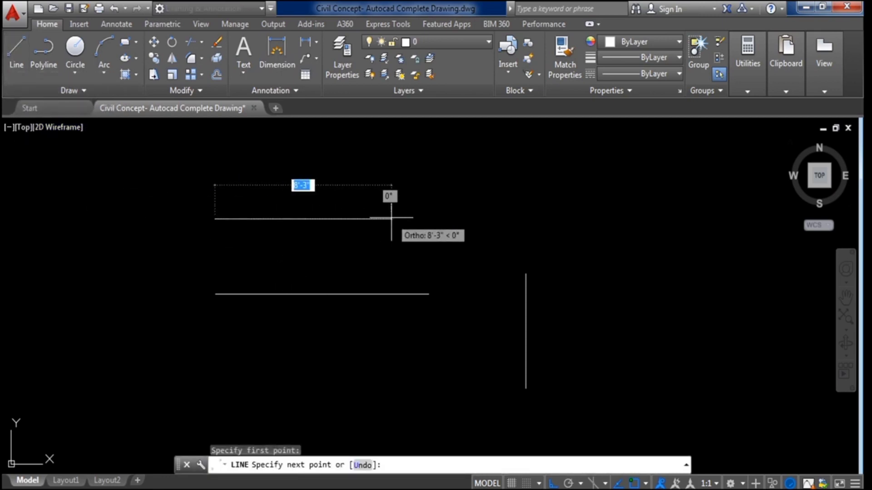
pyautogui.write('3')
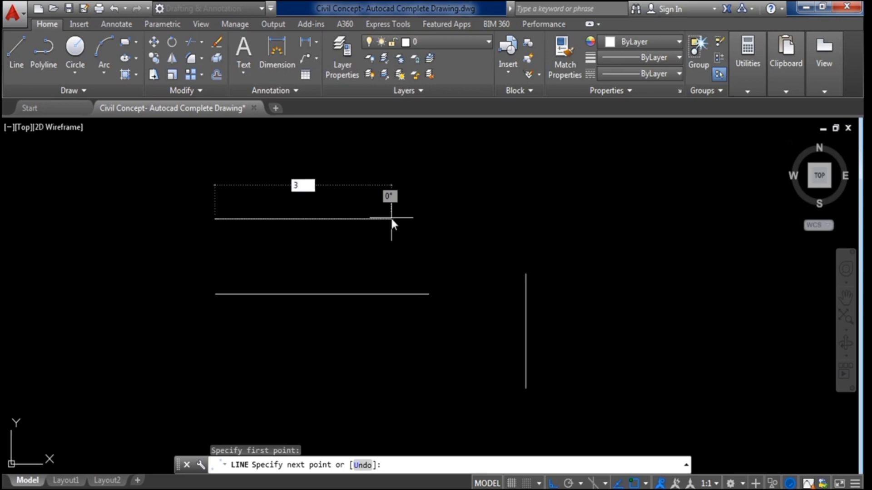
pyautogui.write('\'6"')
pyautogui.press('Return')
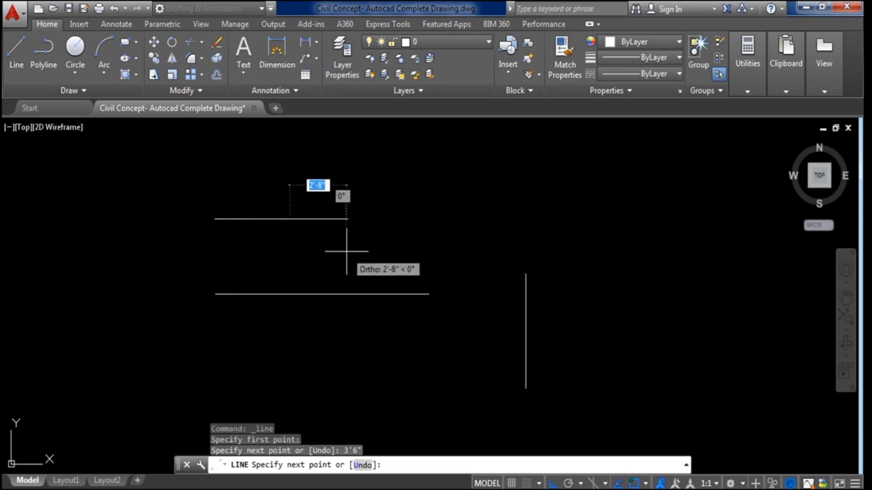
pyautogui.press('Escape')
pyautogui.scroll(3, 253, 228)
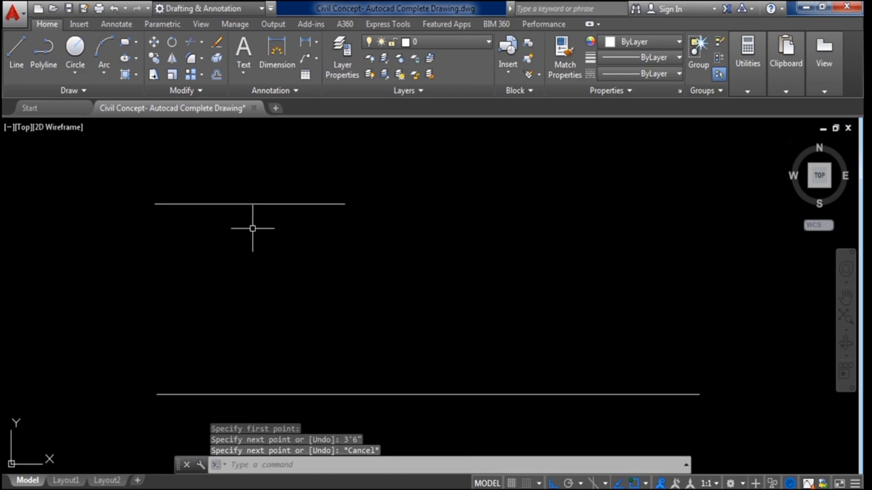
pyautogui.scroll(-2, 296, 222)
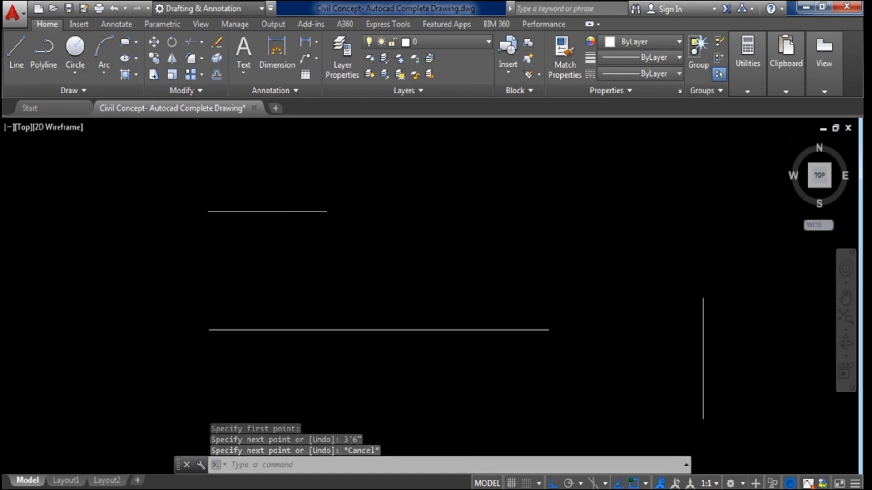
# Dimension the length of the short upper horizontal line, placing the dimension above it
pyautogui.scroll(-2, 302, 230)
pyautogui.moveTo(307, 230); pyautogui.dragTo(307, 249, button='middle')
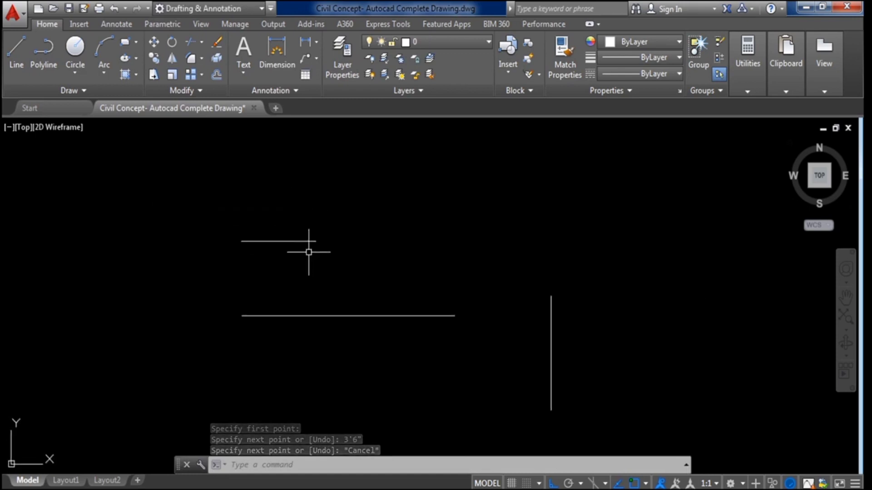
pyautogui.click(275, 49)
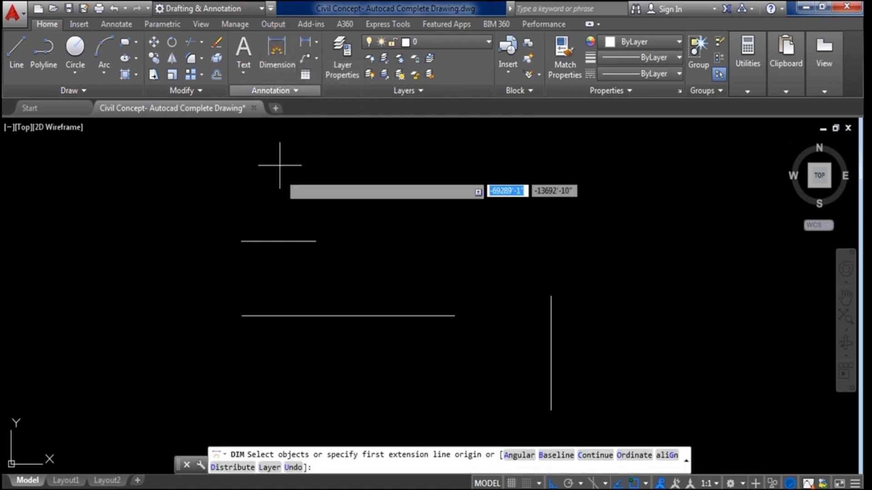
pyautogui.press('Return')
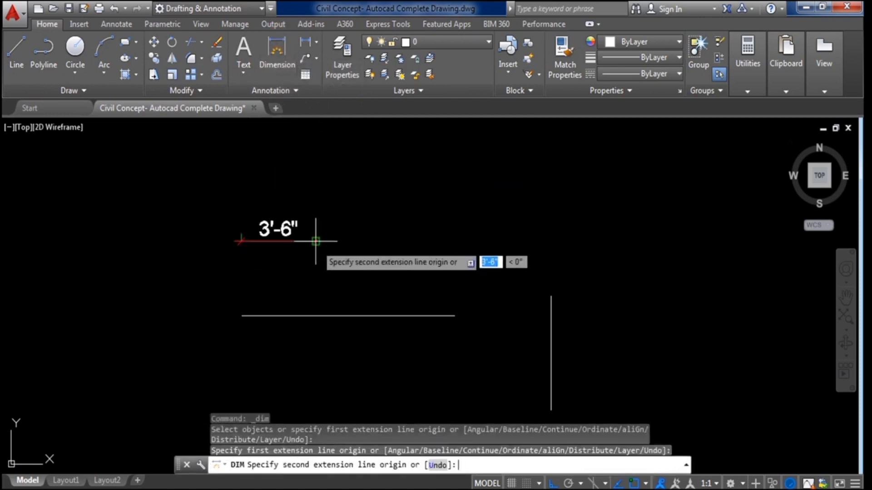
pyautogui.click(315, 241)
pyautogui.click(310, 198)
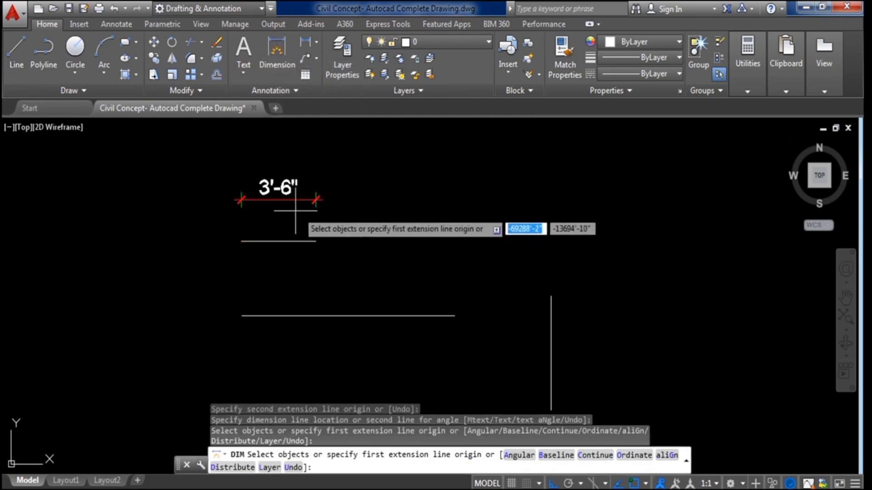
pyautogui.scroll(-2, 274, 205)
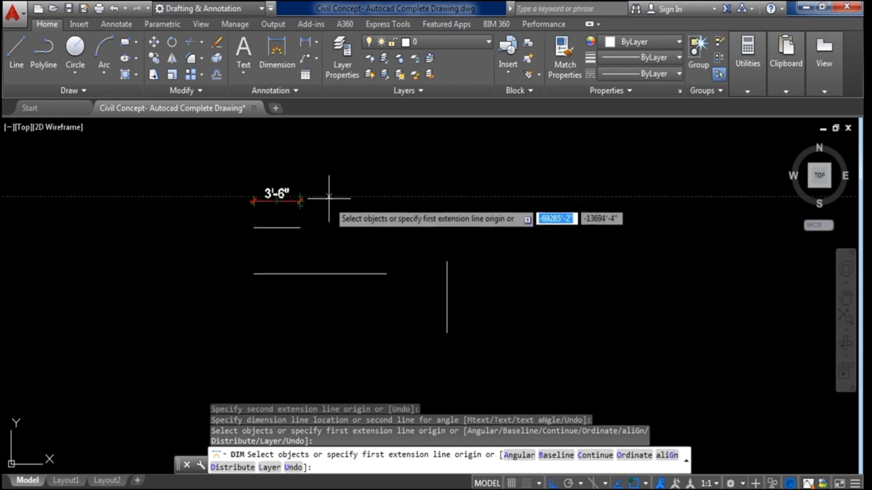
pyautogui.scroll(2, 329, 198)
pyautogui.click(208, 206)
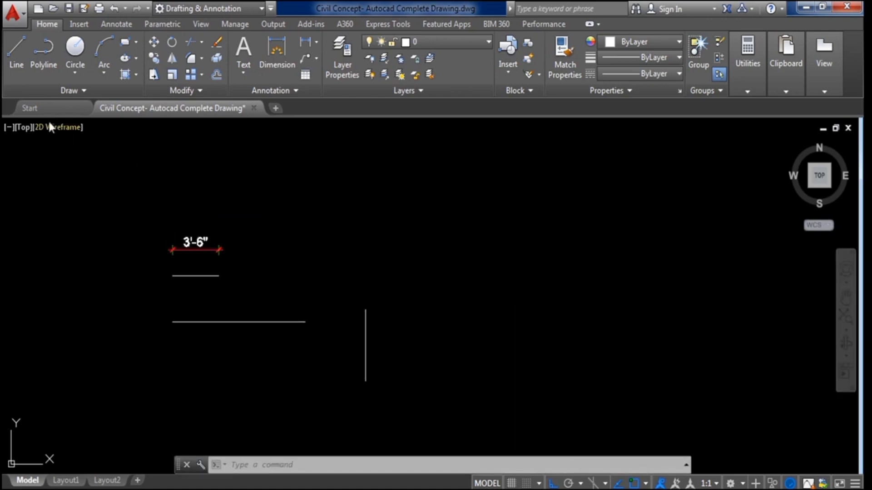
# Draw a stepped polyline with segments 10' right, 3' down, 15' right and 4' up
pyautogui.click(43, 53)
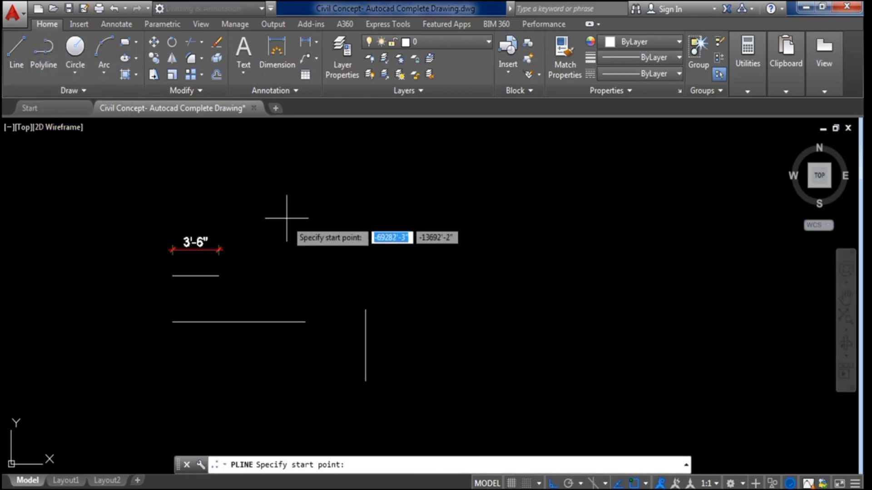
pyautogui.click(300, 209)
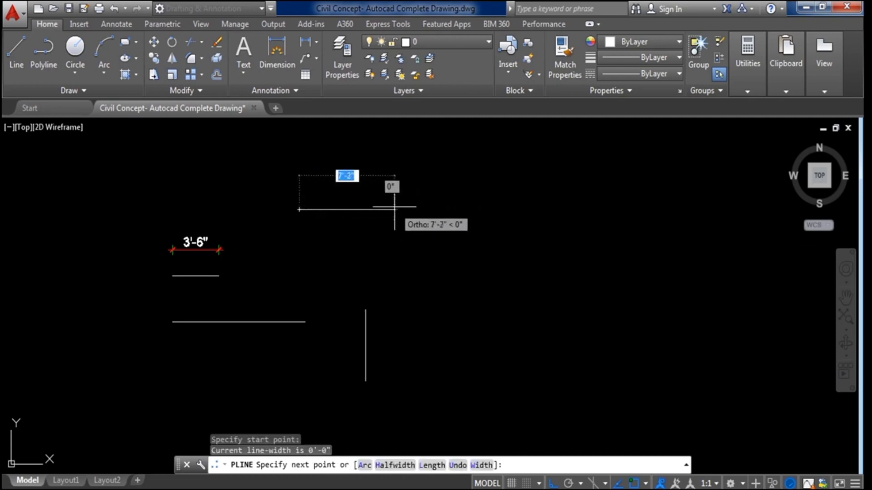
pyautogui.write("10'")
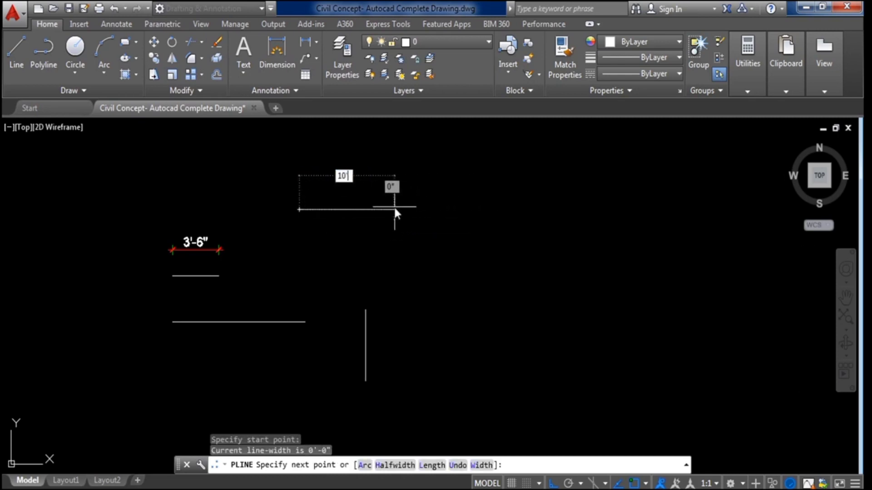
pyautogui.press('Return')
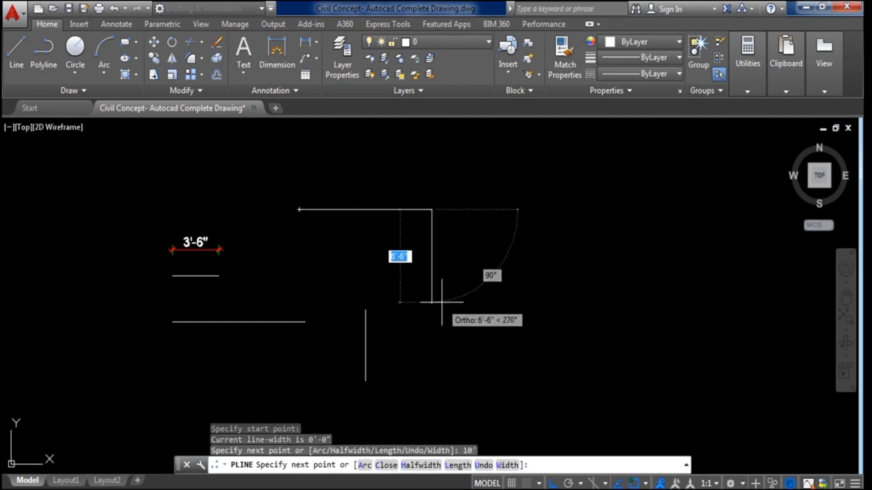
pyautogui.write("3'")
pyautogui.press('Return')
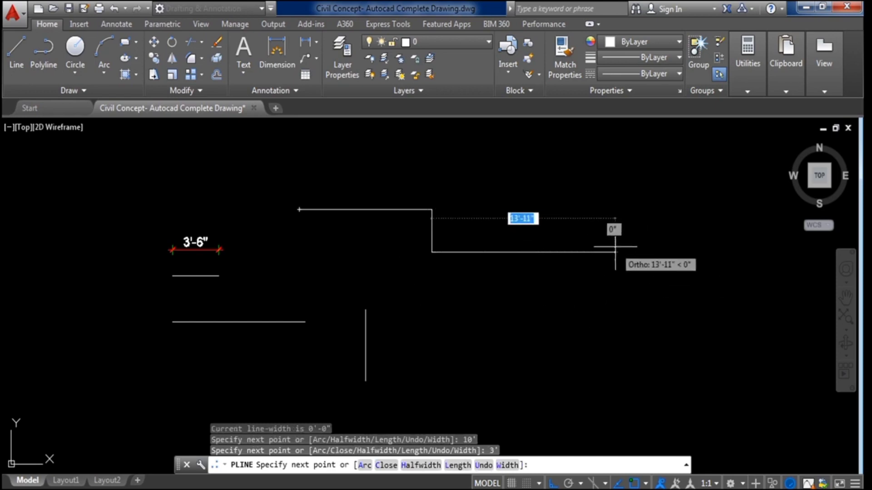
pyautogui.write("15'")
pyautogui.press('Return')
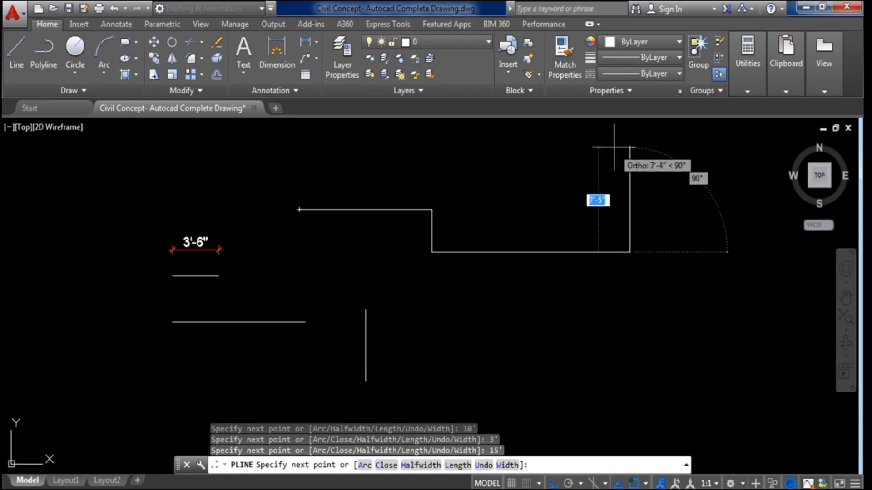
pyautogui.write('4')
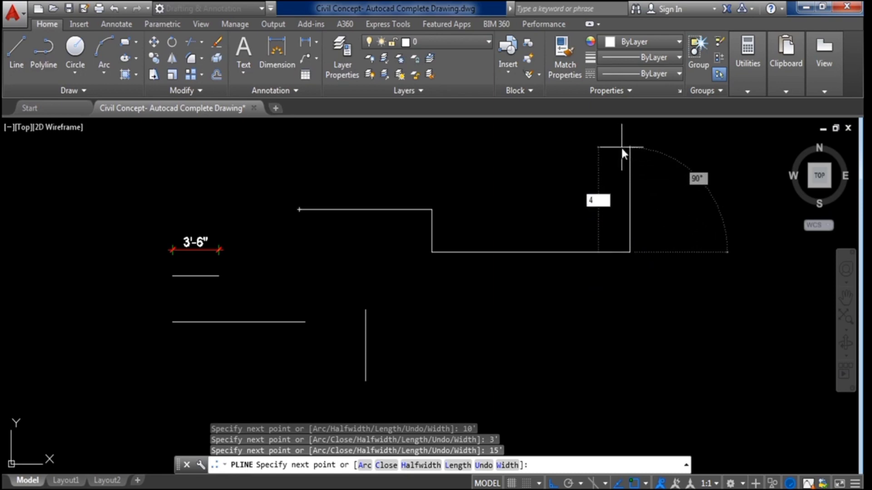
pyautogui.write("'")
pyautogui.press('Return')
pyautogui.press('Escape')
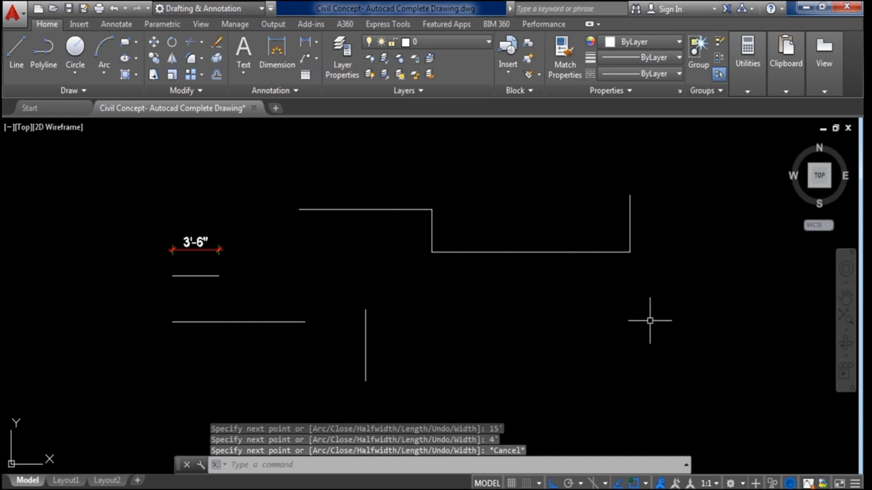
# Select the stepped polyline to check whether its segments act as one object, and clear the selection
pyautogui.click(510, 252)
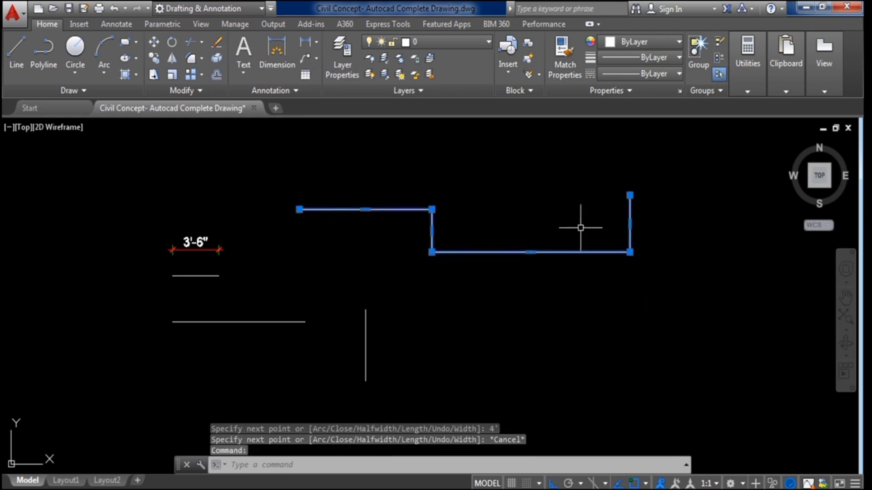
pyautogui.press('Escape')
pyautogui.click(16, 51)
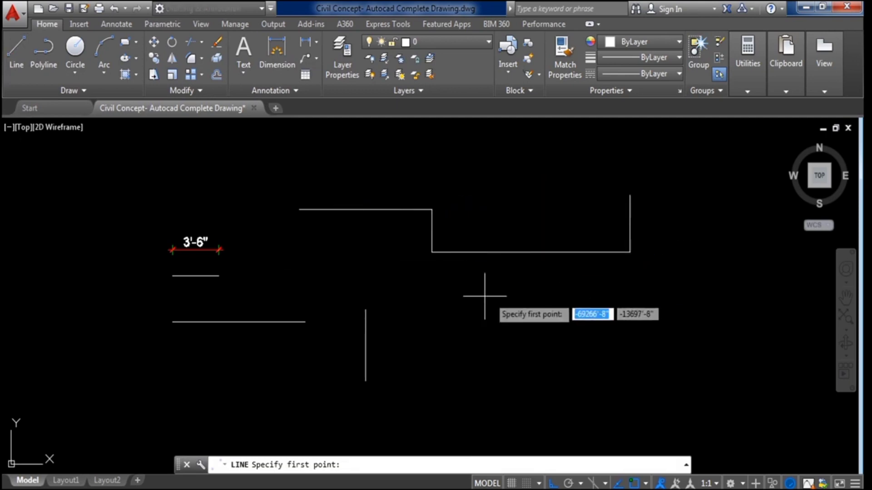
pyautogui.press('Escape')
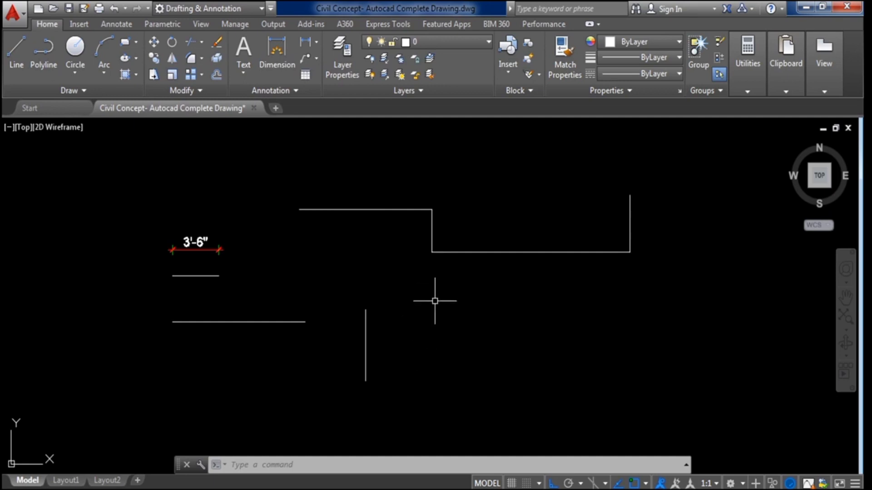
# Draw a second stepped polyline freehand below the first, with segments going right, down, right and up
pyautogui.press('Return')
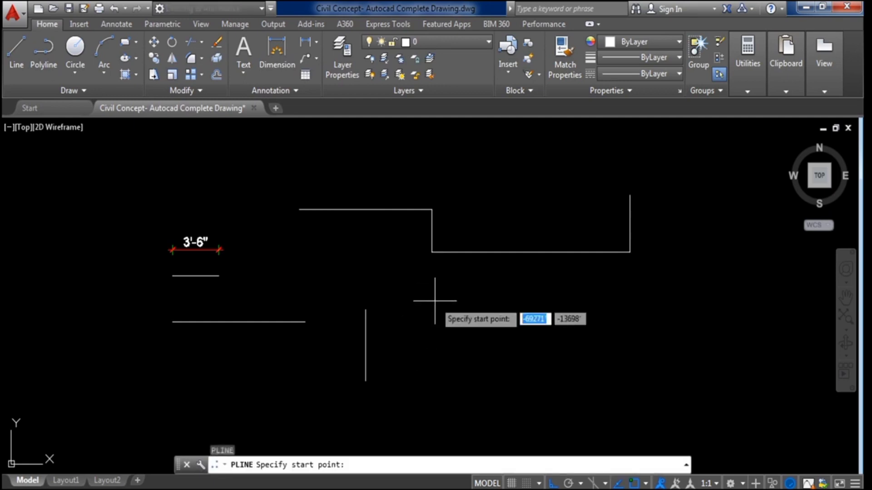
pyautogui.click(434, 301)
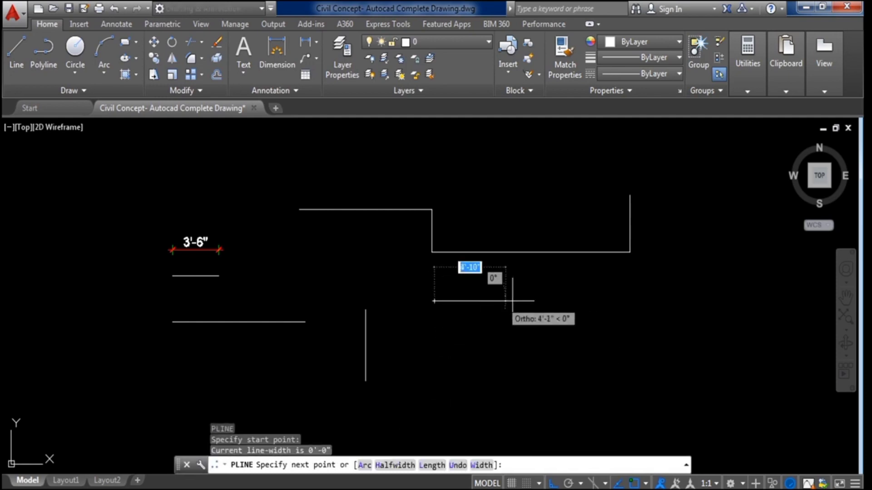
pyautogui.click(536, 409)
pyautogui.click(628, 411)
pyautogui.click(628, 322)
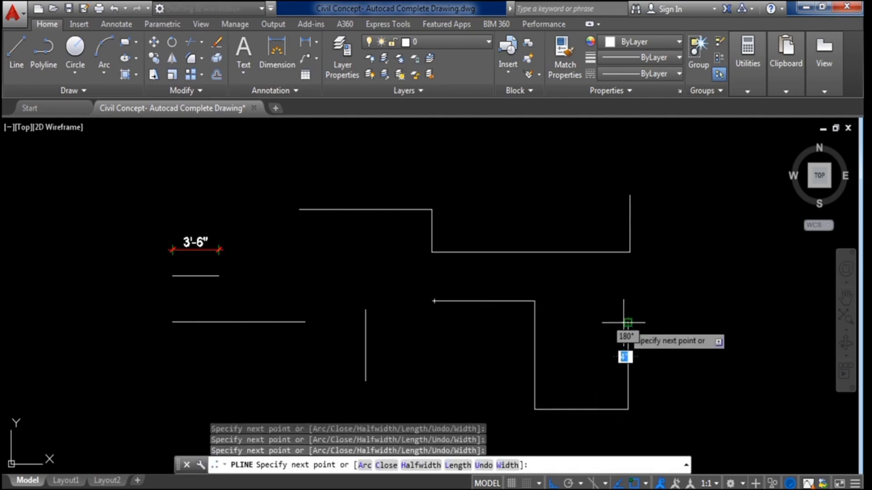
pyautogui.press('Escape')
# Draw a vertical and a horizontal construction line through one common point to the right of the polylines
pyautogui.scroll(-2, 438, 284)
pyautogui.moveTo(522, 284)
pyautogui.mouseDown(button='middle')
pyautogui.moveTo(496, 305)
pyautogui.moveTo(311, 273)
pyautogui.mouseUp(button='middle')
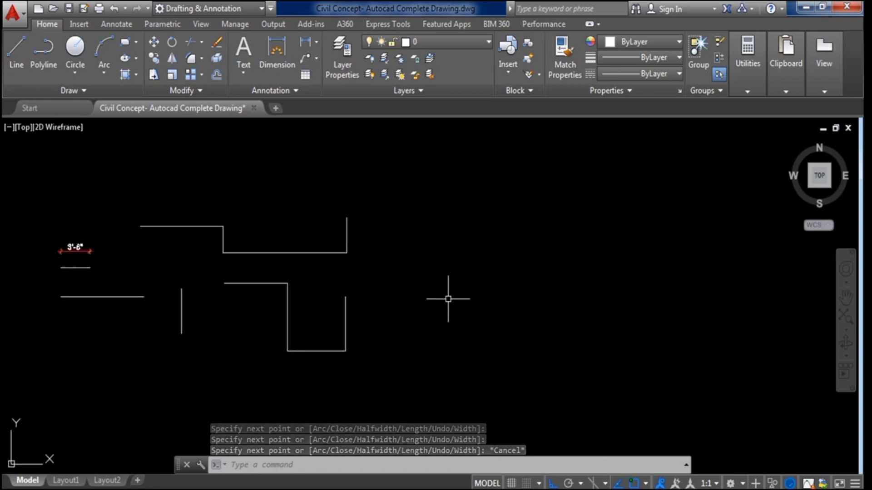
pyautogui.moveTo(420, 295)
pyautogui.mouseDown(button='middle')
pyautogui.moveTo(431, 270)
pyautogui.moveTo(454, 295)
pyautogui.mouseUp(button='middle')
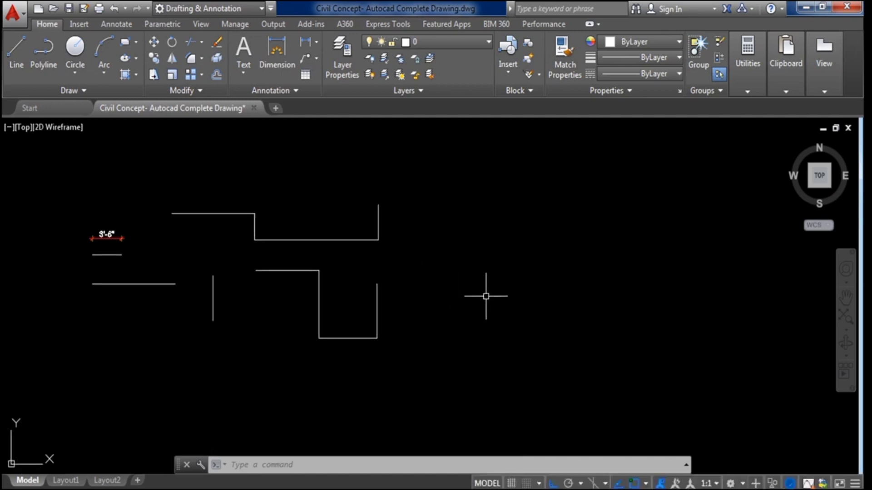
pyautogui.moveTo(437, 258)
pyautogui.mouseDown(button='middle')
pyautogui.moveTo(418, 279)
pyautogui.moveTo(401, 279)
pyautogui.mouseUp(button='middle')
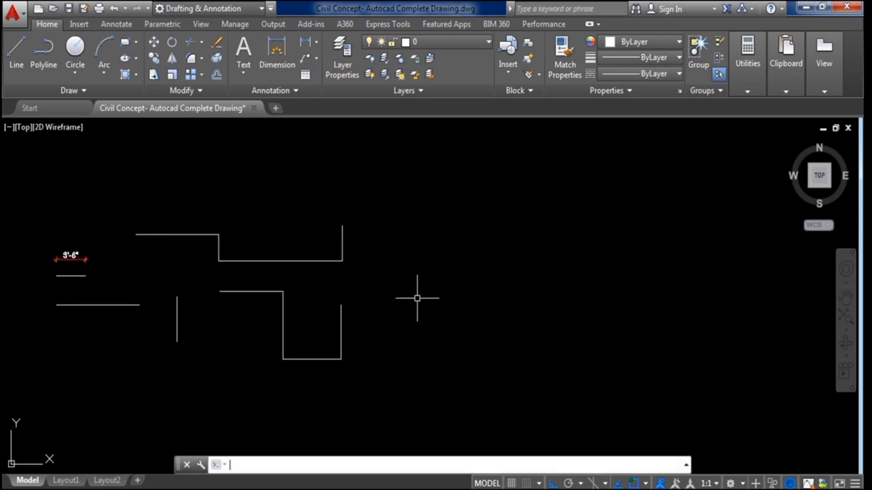
pyautogui.write('xl')
pyautogui.press('Return')
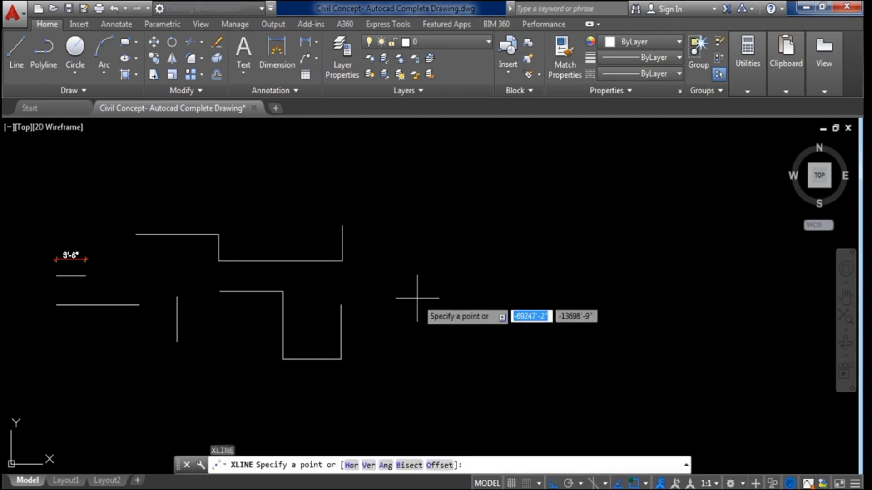
pyautogui.click(471, 302)
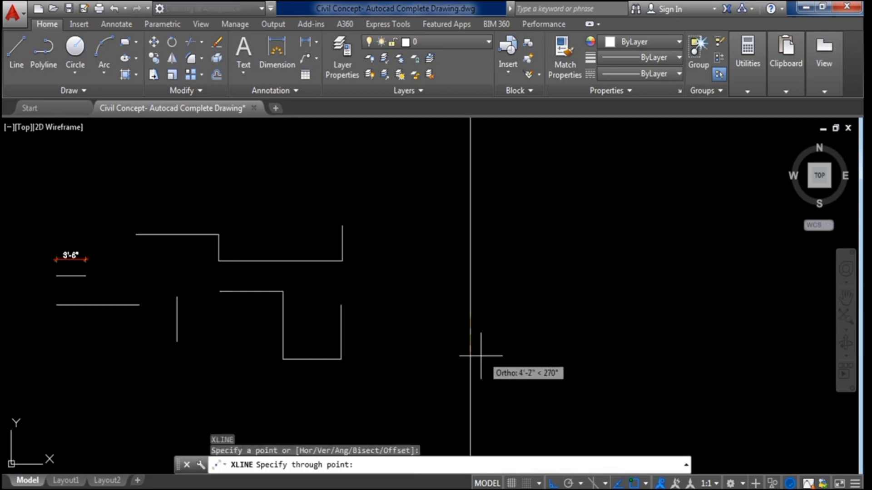
pyautogui.click(457, 349)
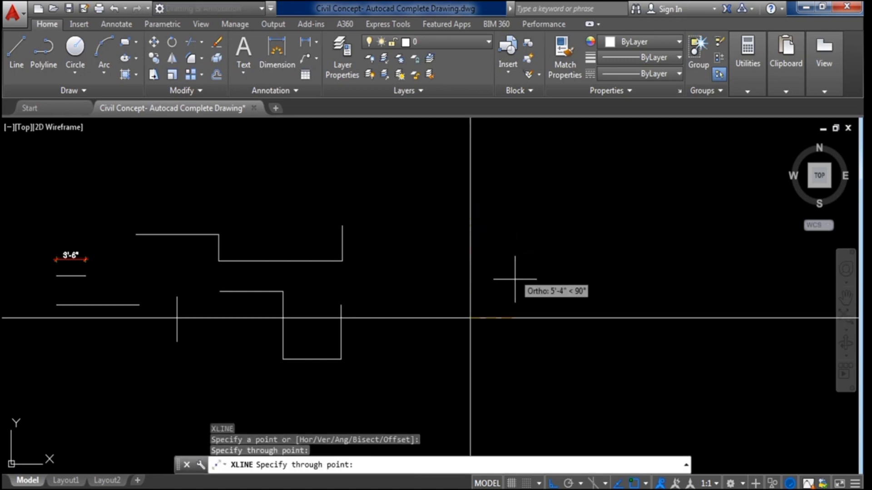
pyautogui.click(522, 292)
pyautogui.scroll(-2, 509, 352)
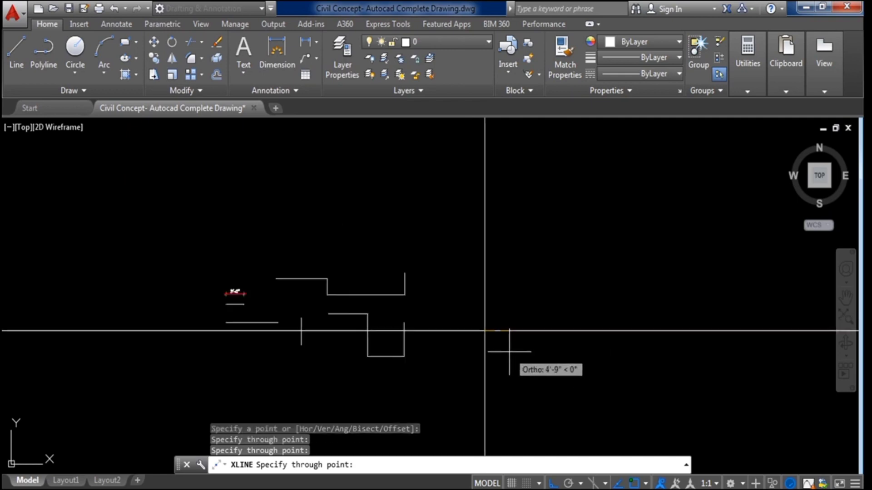
# End the construction line command and delete the crossing horizontal and vertical construction lines
pyautogui.scroll(-5, 509, 351)
pyautogui.moveTo(541, 286)
pyautogui.mouseDown(button='middle')
pyautogui.moveTo(313, 188)
pyautogui.moveTo(296, 172)
pyautogui.mouseUp(button='middle')
pyautogui.scroll(-4, 319, 288)
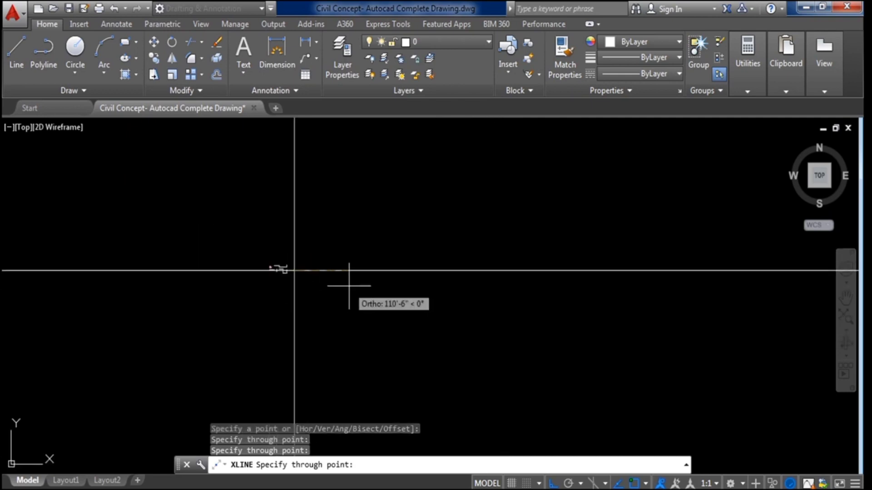
pyautogui.moveTo(349, 286)
pyautogui.mouseDown(button='middle')
pyautogui.moveTo(412, 356)
pyautogui.moveTo(444, 275)
pyautogui.mouseUp(button='middle')
pyautogui.scroll(5, 421, 267)
pyautogui.moveTo(364, 275); pyautogui.dragTo(520, 292, button='middle')
pyautogui.scroll(-2, 509, 290)
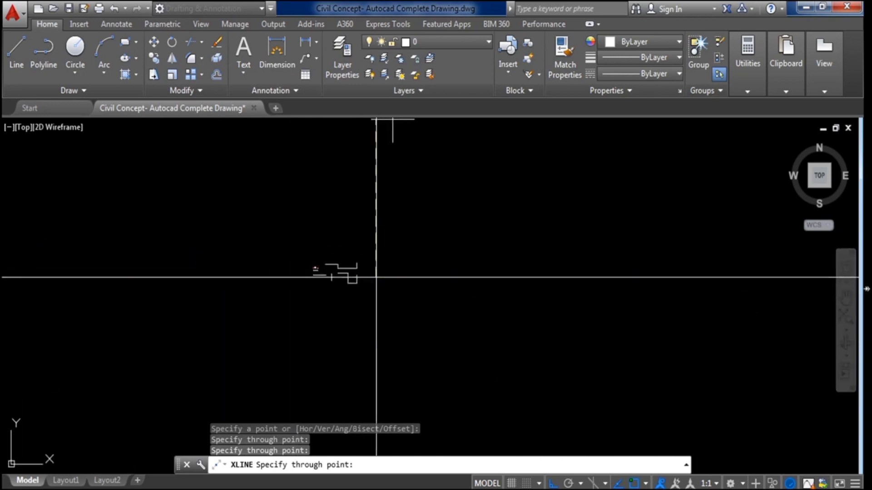
pyautogui.press('Escape')
pyautogui.scroll(4, 398, 254)
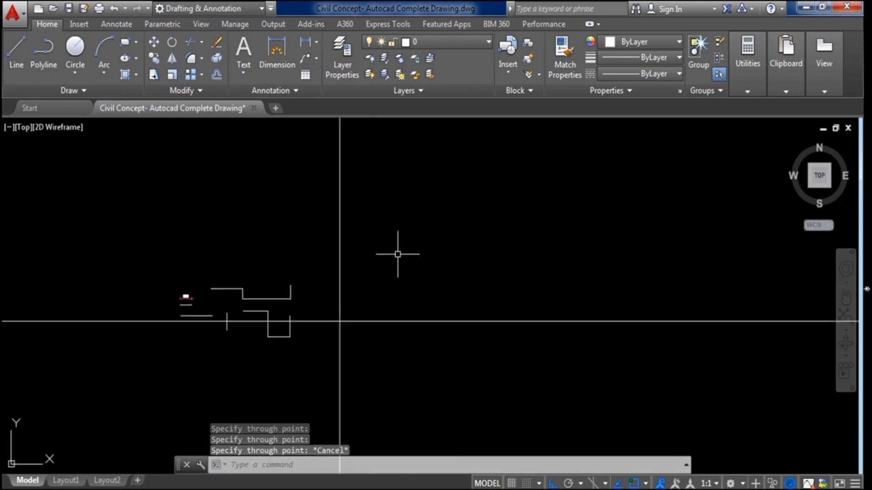
pyautogui.click(422, 356)
pyautogui.click(320, 206)
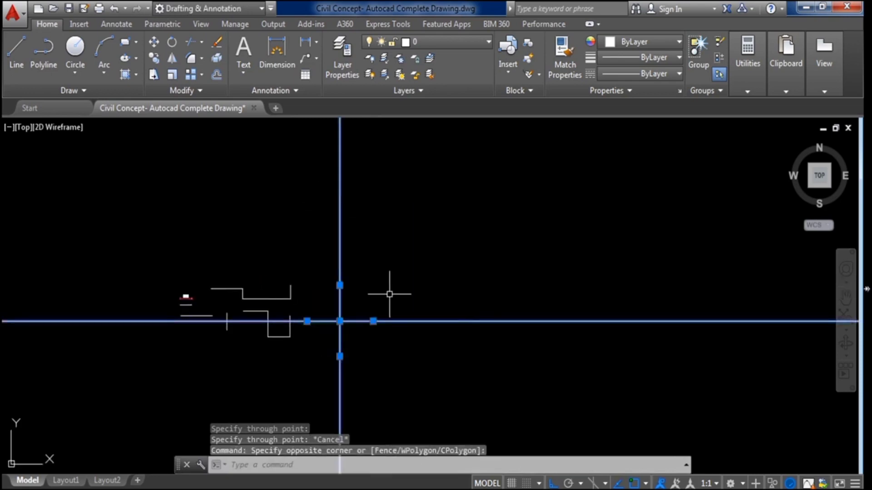
pyautogui.press('Delete')
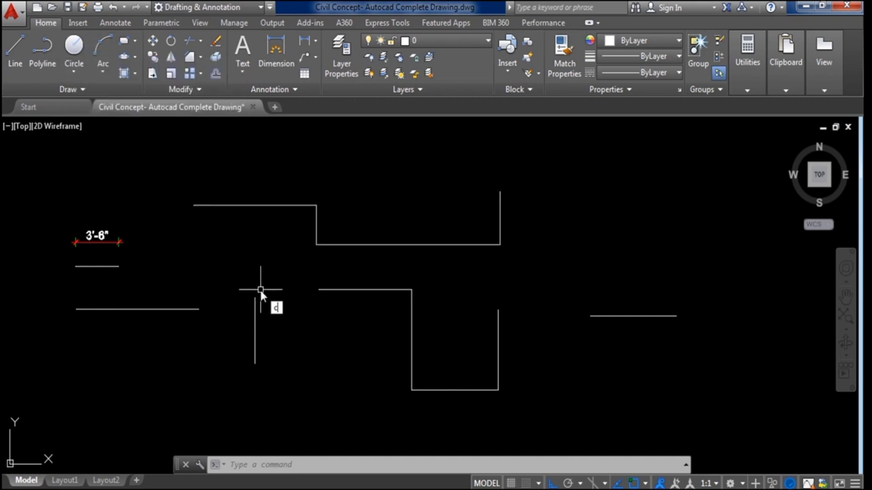
# Draw a 2-Point circle from the lower polyline's open upper-right end to the near end of the separate horizontal line
pyautogui.press('Return')
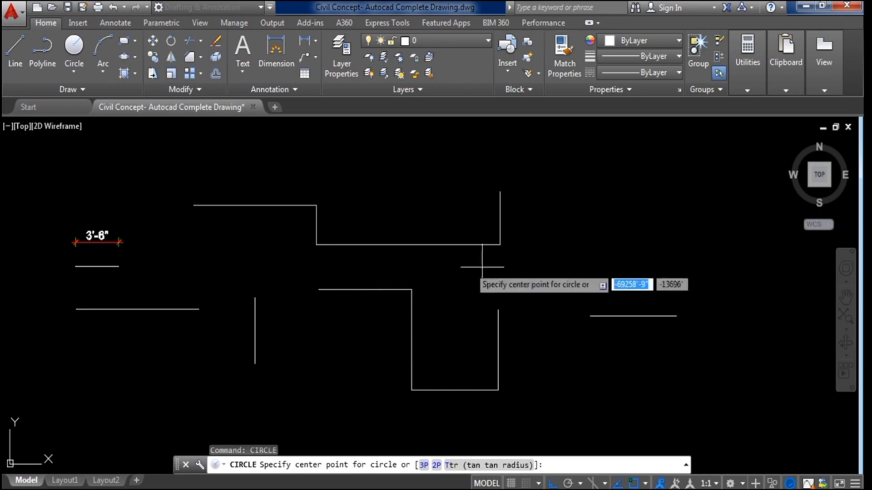
pyautogui.scroll(2, 494, 260)
pyautogui.scroll(-2, 555, 273)
pyautogui.moveTo(555, 292); pyautogui.dragTo(423, 290, button='middle')
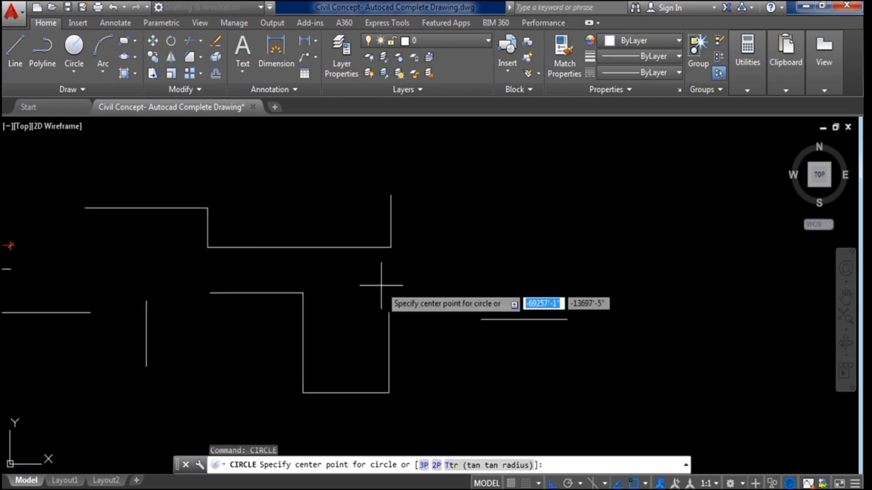
pyautogui.click(74, 71)
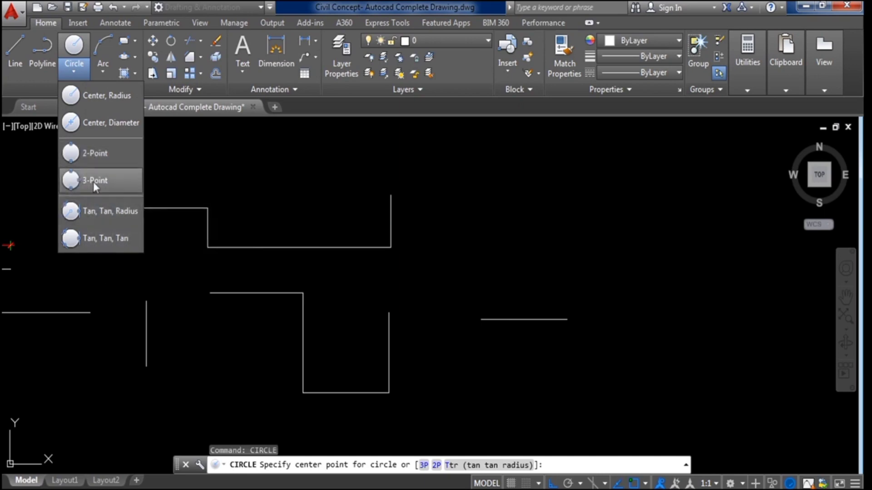
pyautogui.click(90, 153)
pyautogui.scroll(2, 356, 334)
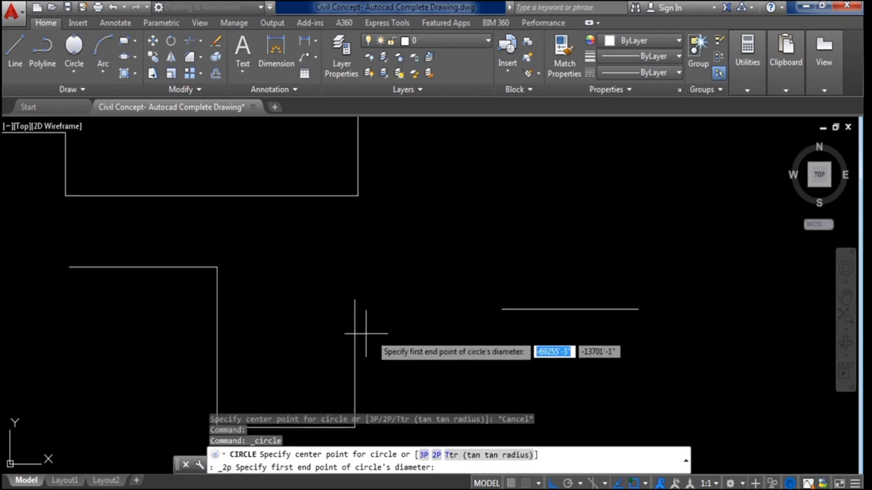
pyautogui.scroll(1, 383, 331)
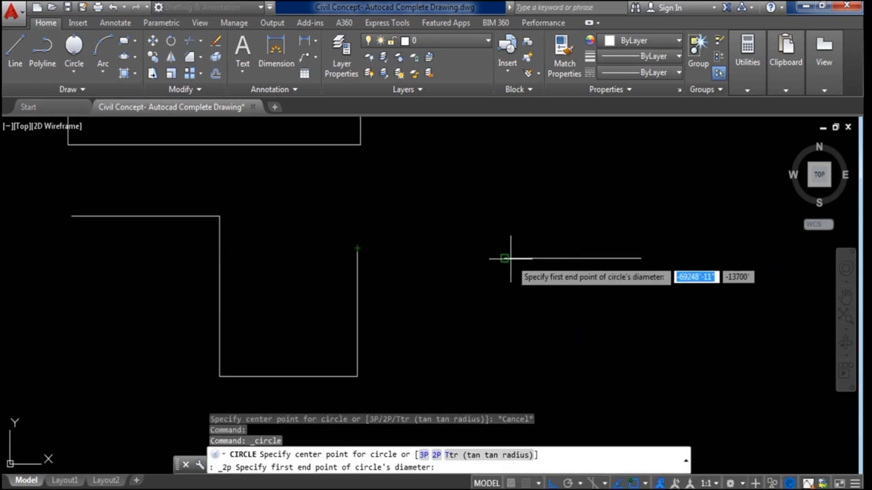
pyautogui.click(357, 248)
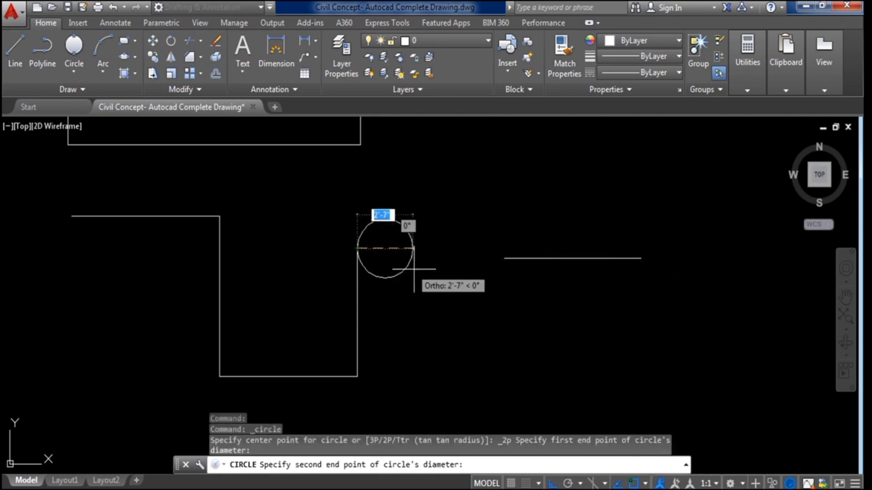
pyautogui.click(503, 255)
pyautogui.scroll(-2, 443, 305)
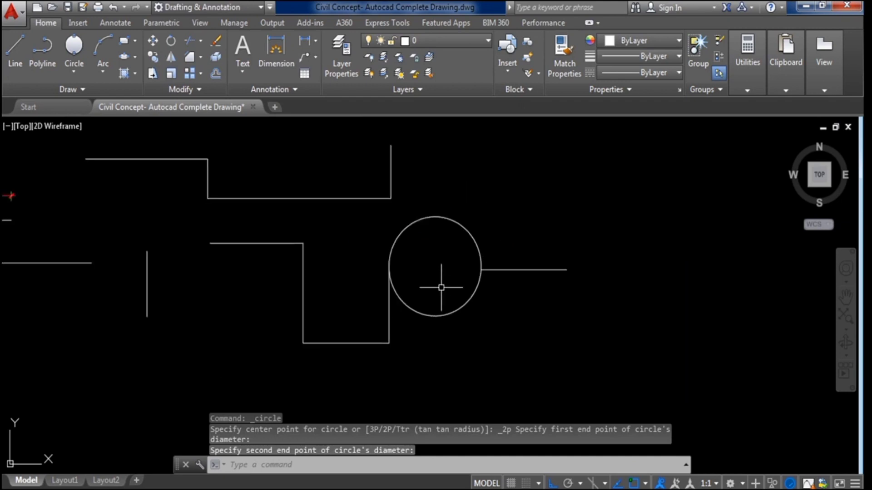
# Draw a 3-Point circle through the short vertical line's upper end, the lower polyline's left end and the upper polyline's lower-left corner
pyautogui.moveTo(435, 273); pyautogui.dragTo(493, 263, button='middle')
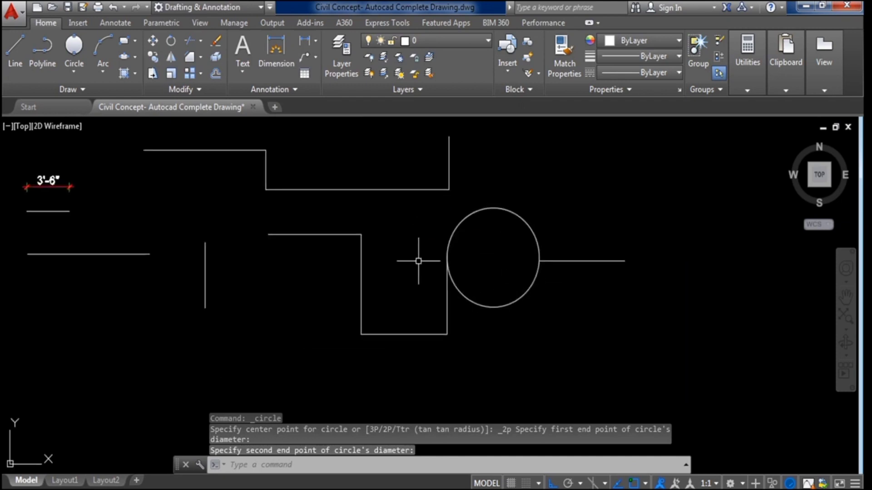
pyautogui.click(73, 71)
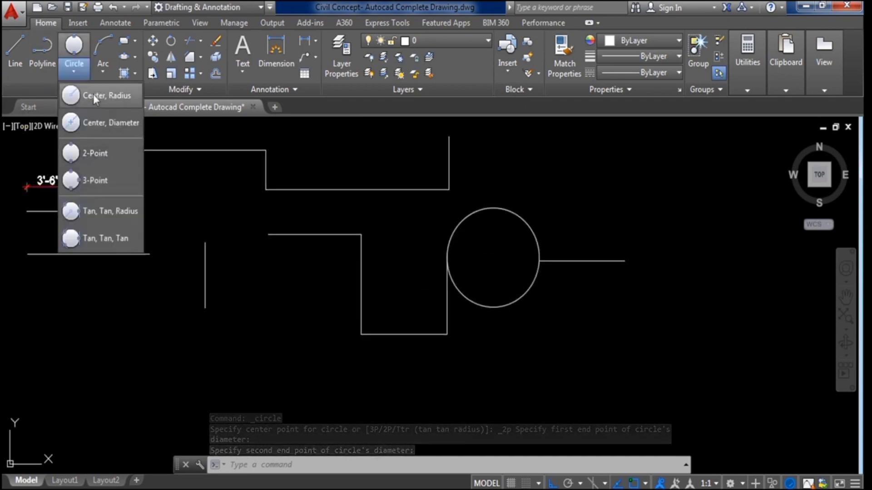
pyautogui.click(96, 179)
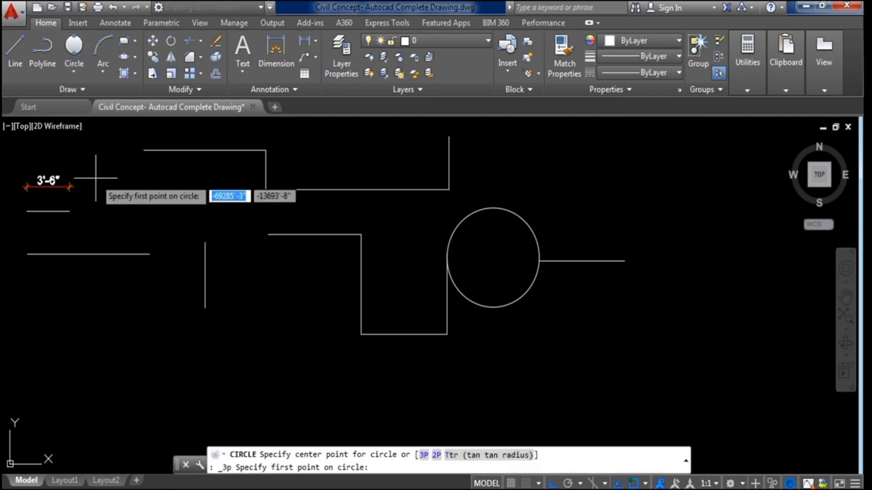
pyautogui.scroll(-2, 218, 249)
pyautogui.scroll(4, 214, 253)
pyautogui.scroll(-2, 239, 254)
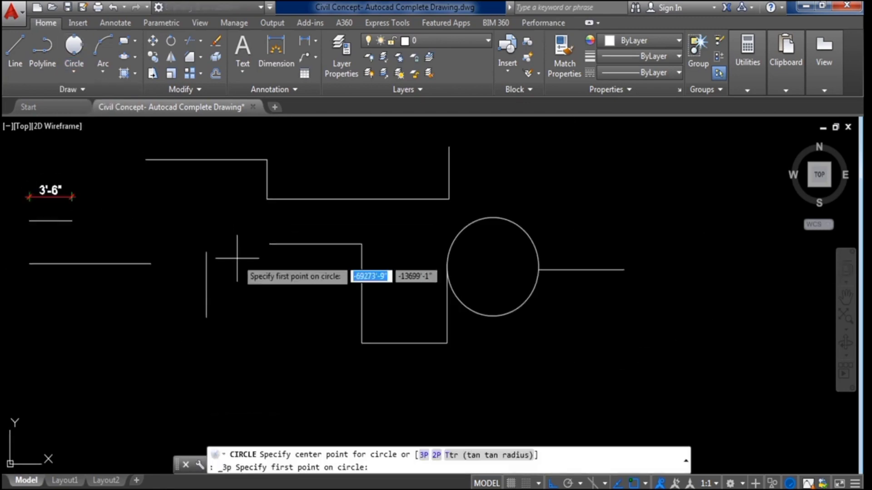
pyautogui.click(86, 67)
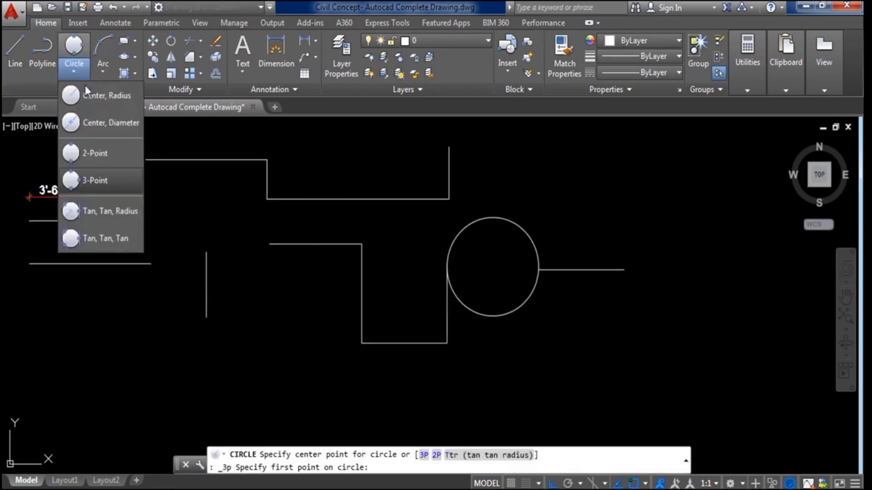
pyautogui.click(96, 180)
pyautogui.click(206, 252)
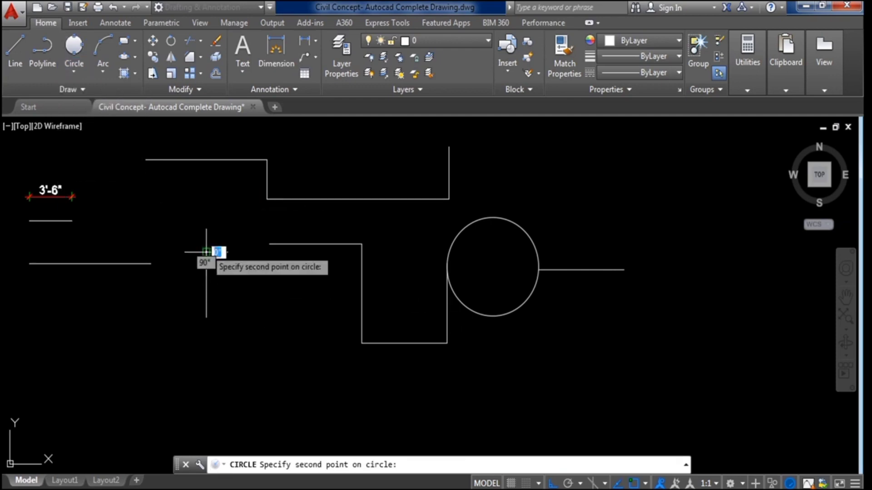
pyautogui.click(270, 244)
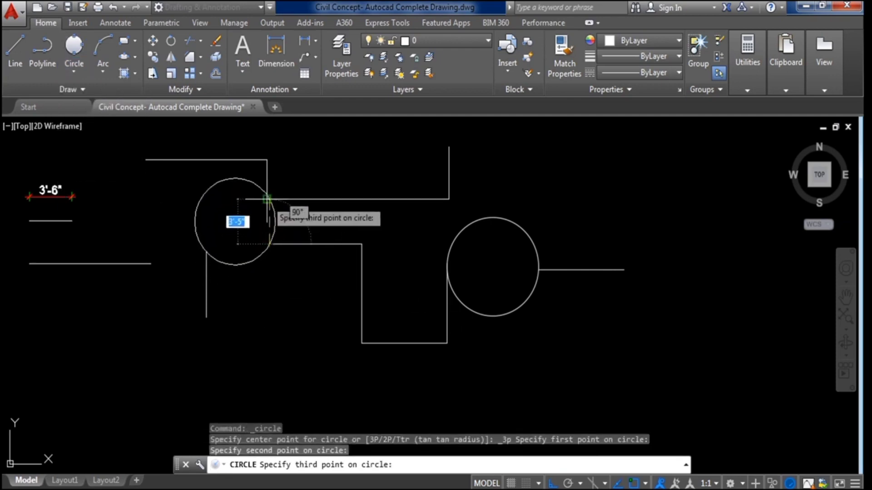
pyautogui.click(267, 199)
pyautogui.scroll(3, 215, 201)
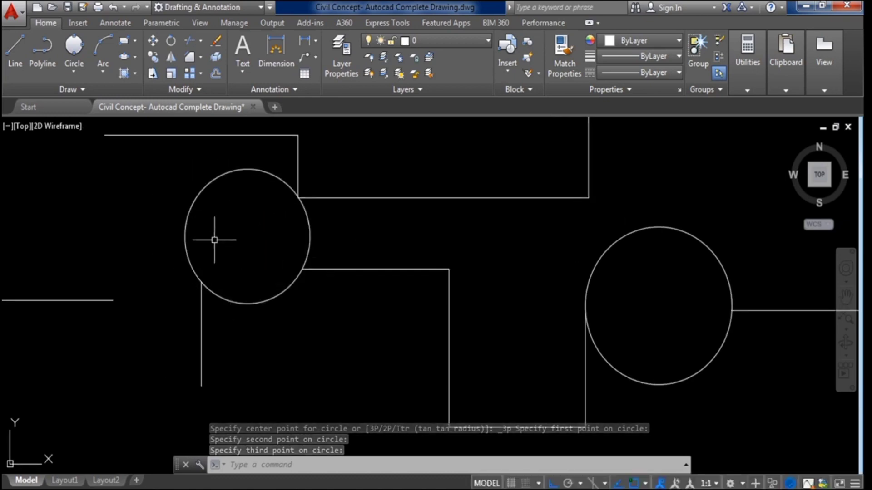
# Draw a freehand 3-Point arc, open downward, in the empty space above the separate horizontal line
pyautogui.scroll(-2, 247, 236)
pyautogui.moveTo(336, 239); pyautogui.dragTo(322, 241, button='middle')
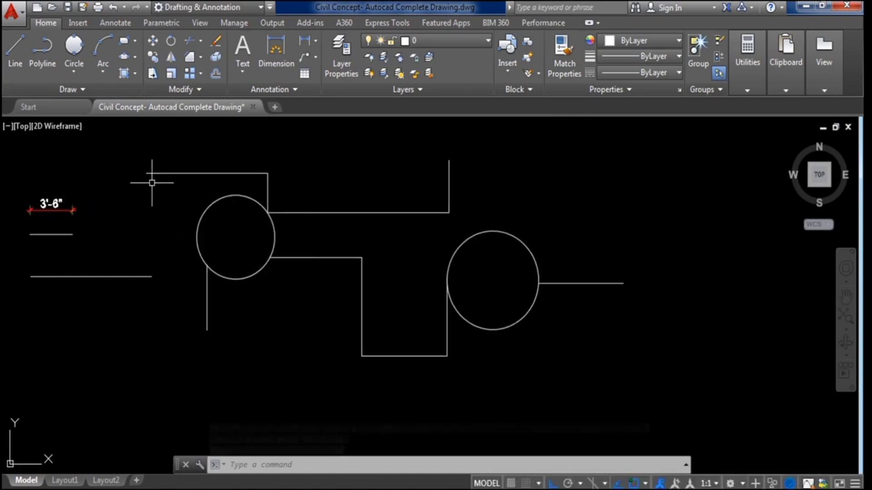
pyautogui.click(101, 49)
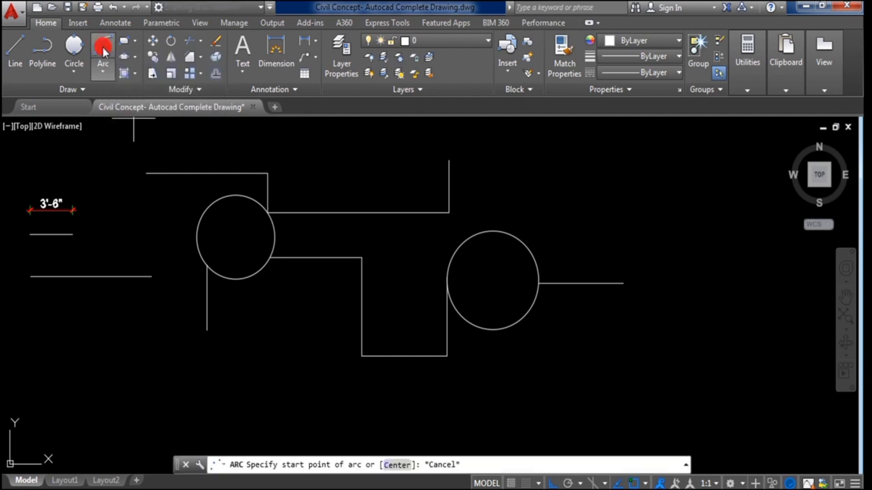
pyautogui.click(103, 47)
pyautogui.click(103, 69)
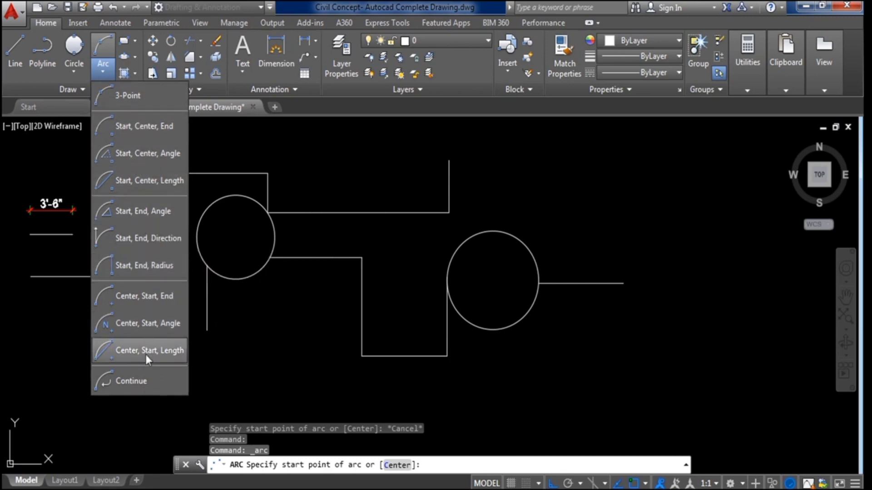
pyautogui.click(137, 94)
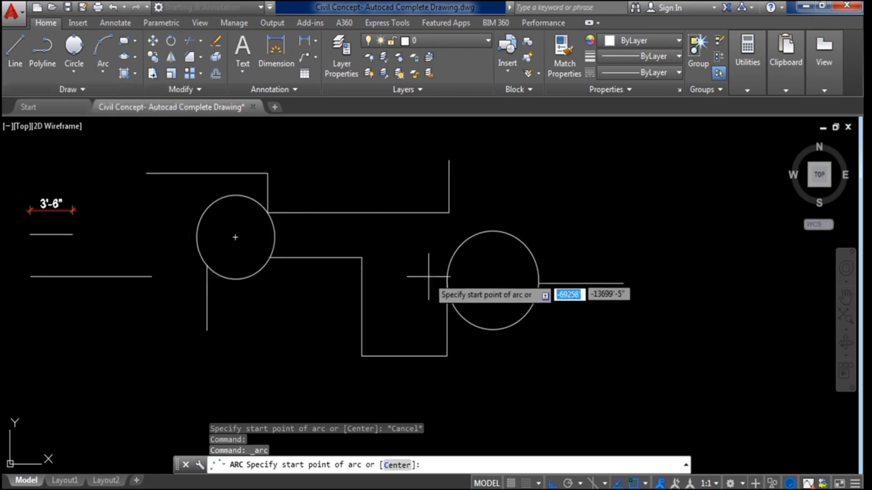
pyautogui.click(74, 65)
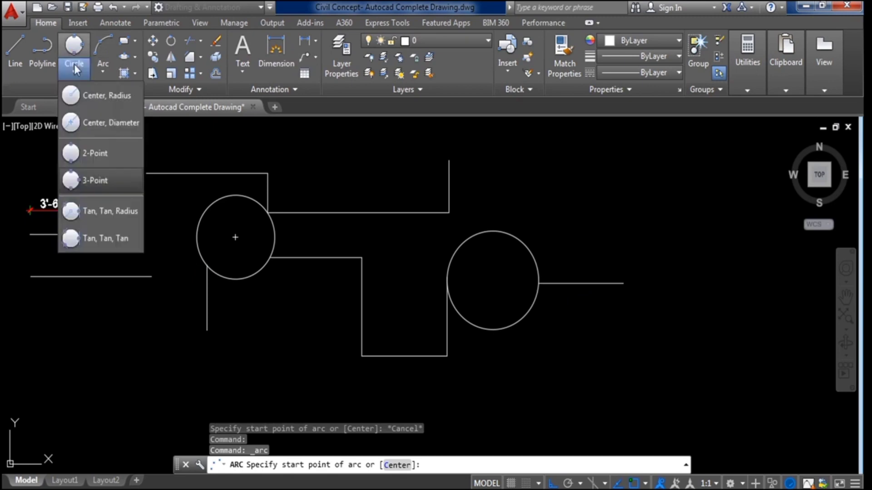
pyautogui.click(100, 69)
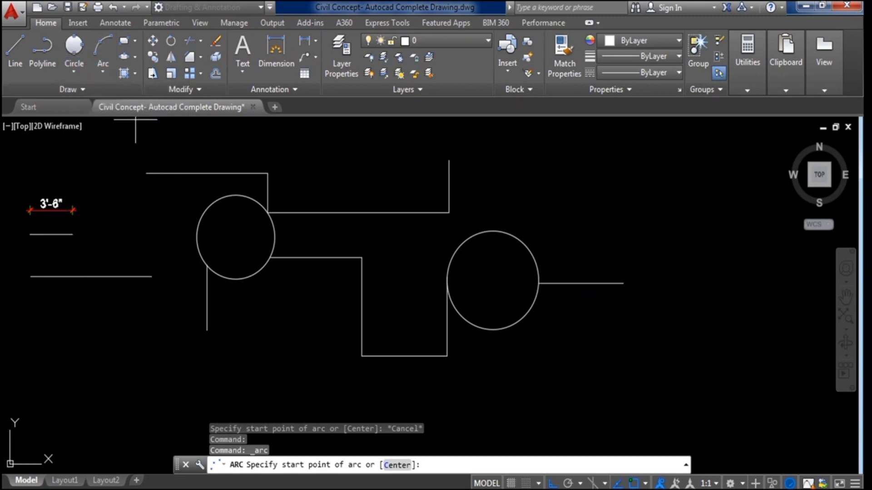
pyautogui.scroll(-2, 399, 243)
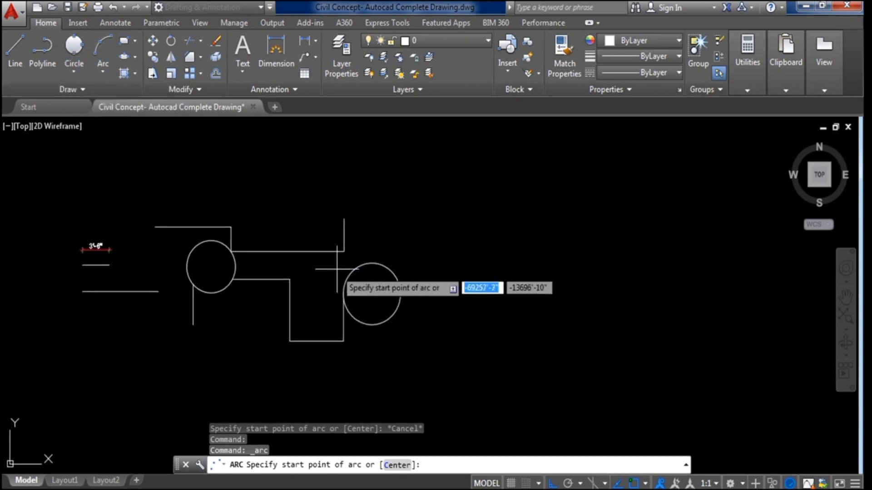
pyautogui.click(419, 214)
pyautogui.click(493, 190)
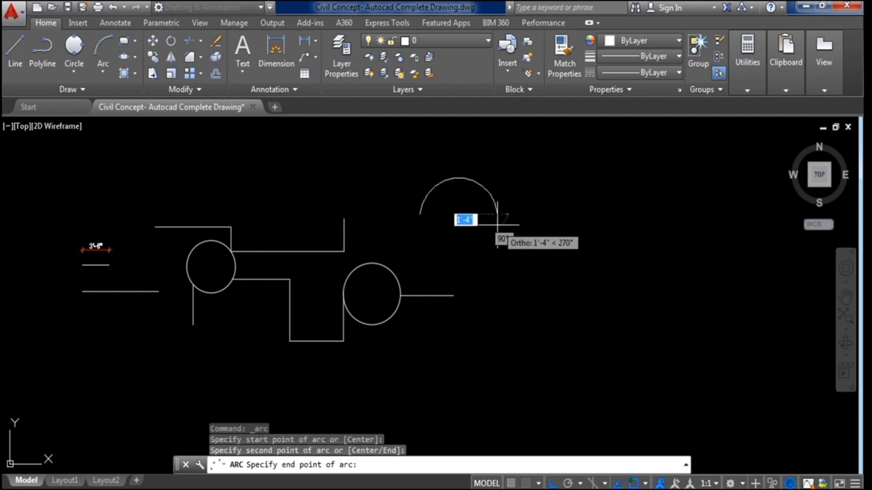
pyautogui.click(497, 234)
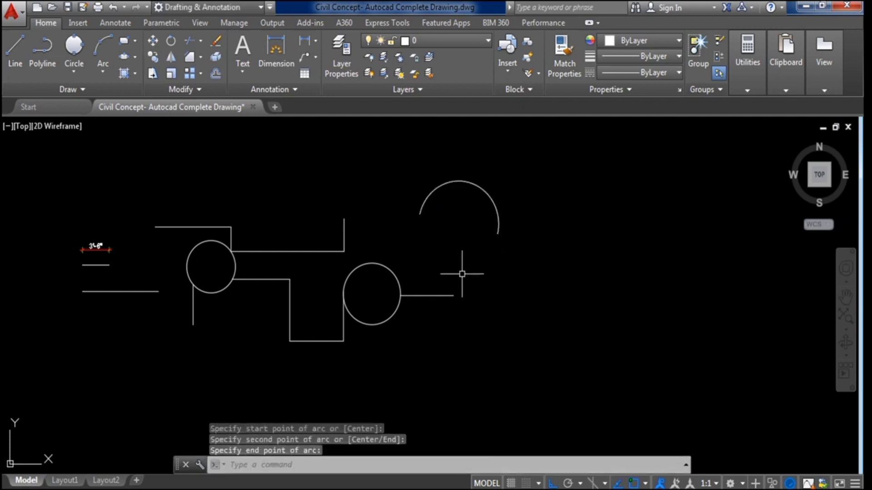
# Draw a 10' by 5' rectangle with its first corner below the free end of the separate horizontal line
pyautogui.scroll(2, 473, 199)
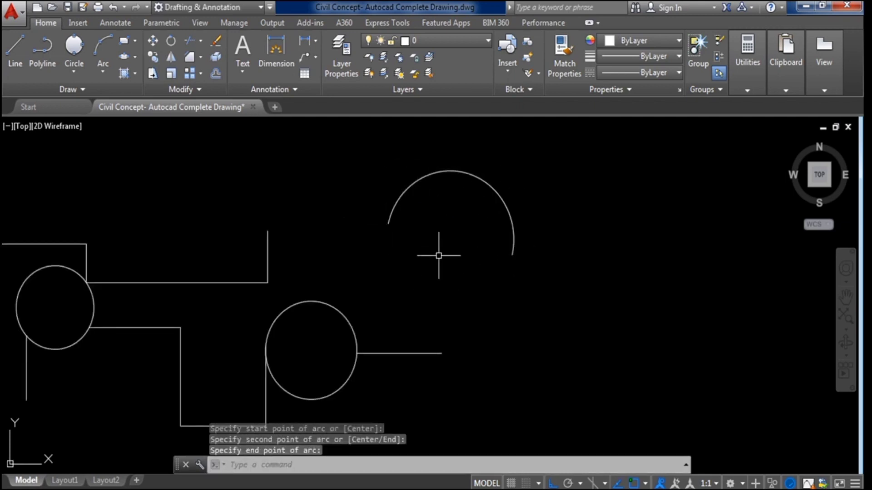
pyautogui.scroll(-2, 439, 256)
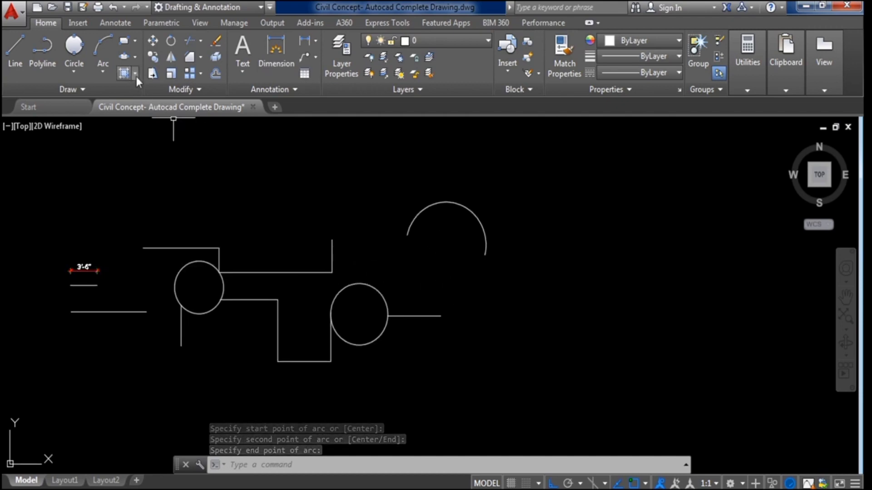
pyautogui.click(125, 41)
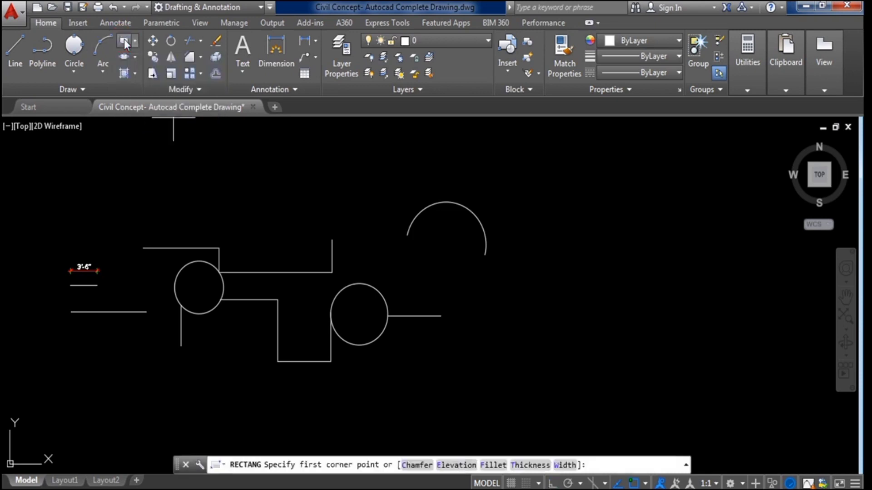
pyautogui.moveTo(479, 309); pyautogui.dragTo(428, 262, button='middle')
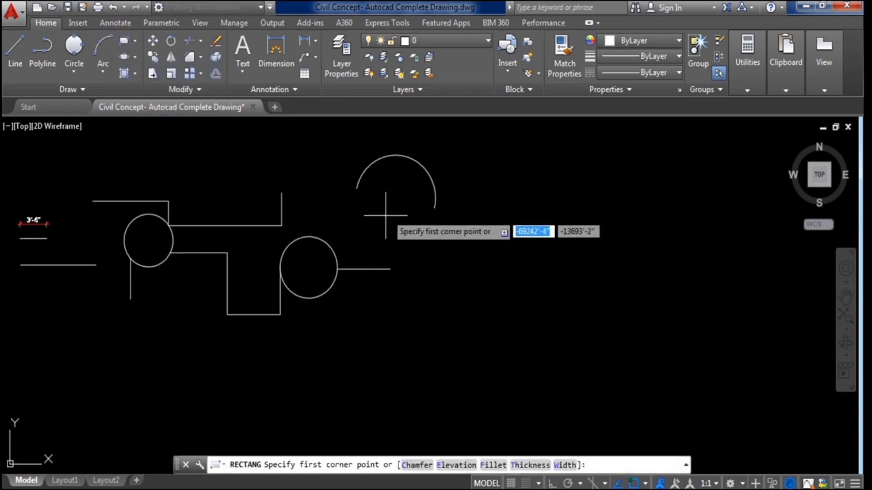
pyautogui.click(364, 309)
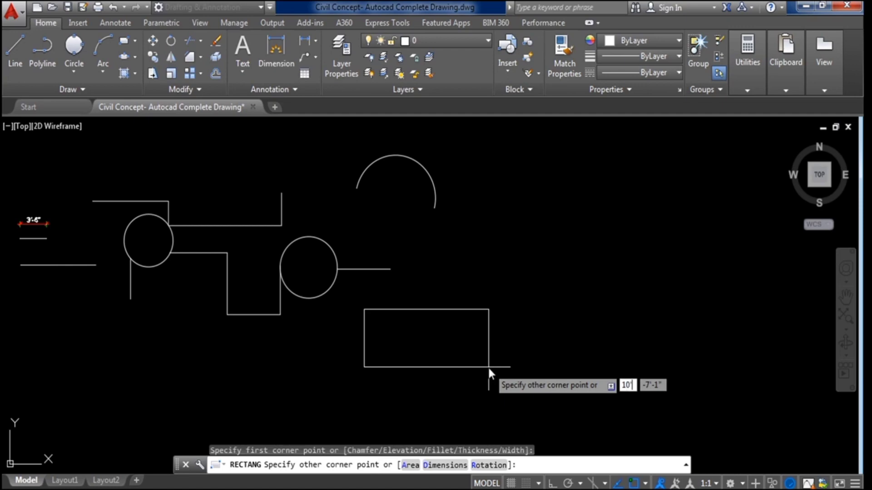
pyautogui.press('Tab')
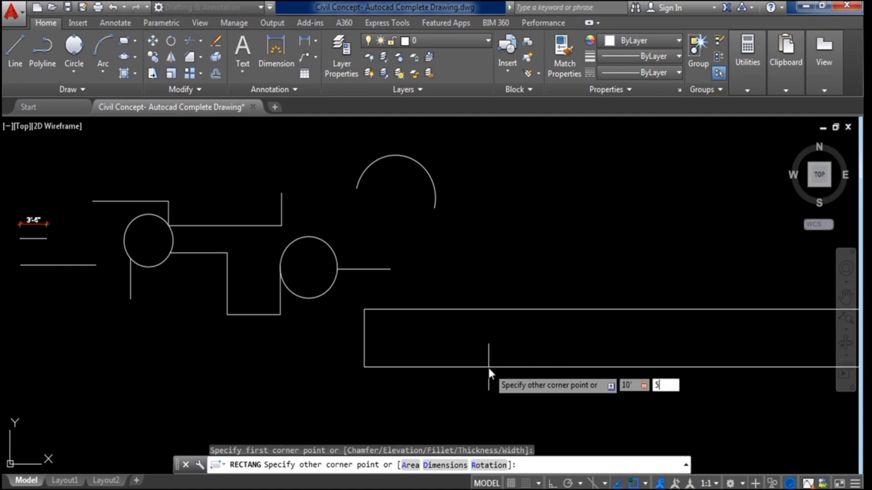
pyautogui.write("5'")
pyautogui.press('Return')
# Window-select the new rectangle to inspect it as one object, and clear the selection
pyautogui.scroll(4, 412, 274)
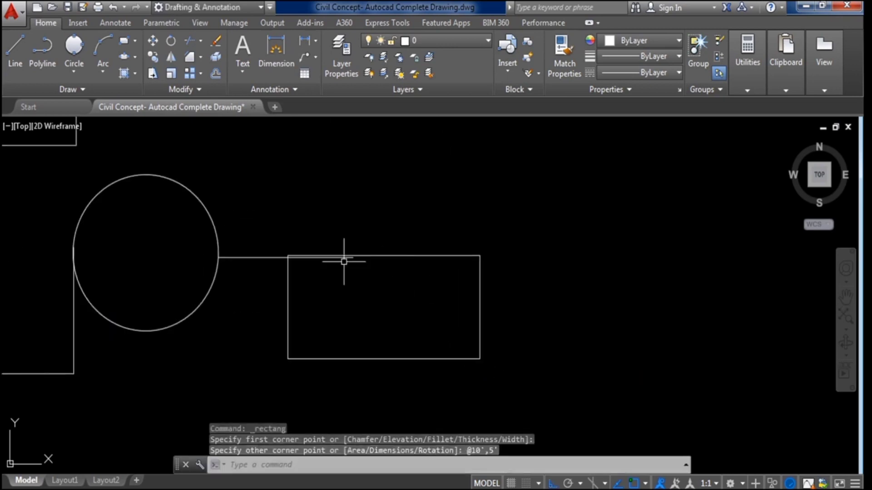
pyautogui.click(256, 240)
pyautogui.click(561, 415)
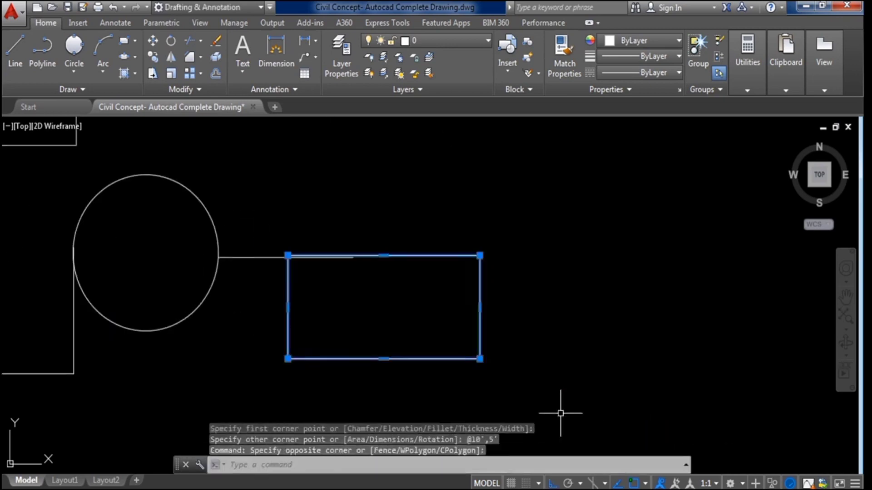
pyautogui.press('Escape')
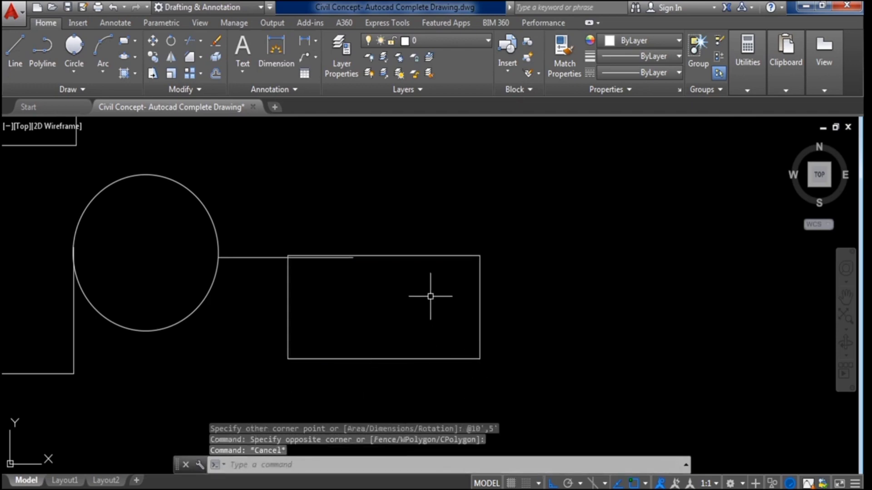
# Draw a second, freehand rectangle in the empty space to the right of the arc
pyautogui.scroll(-2, 430, 296)
pyautogui.scroll(-1, 487, 293)
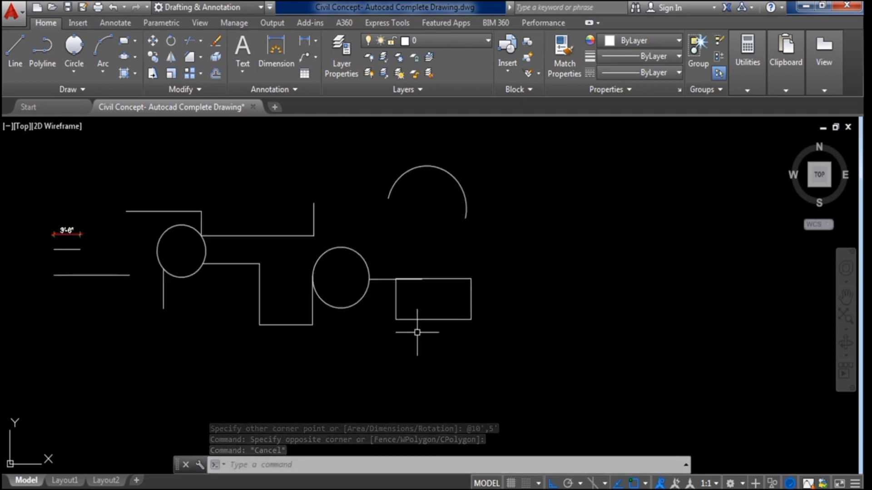
pyautogui.scroll(2, 465, 282)
pyautogui.scroll(-2, 411, 253)
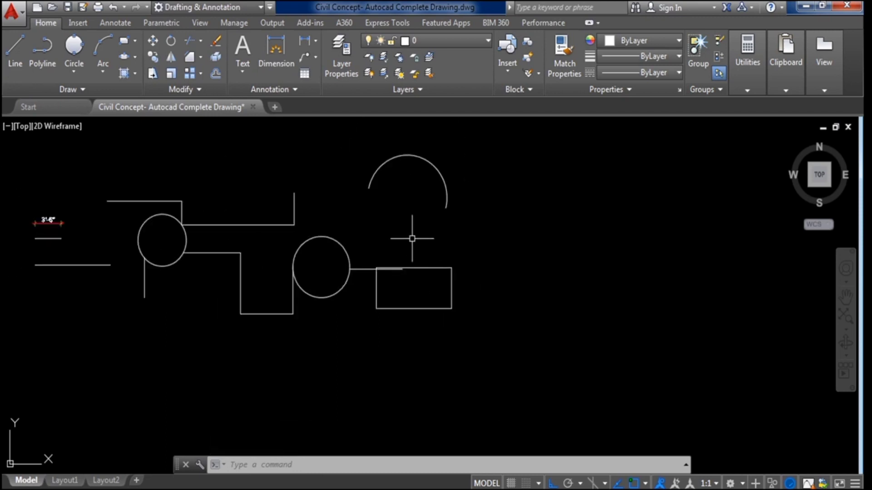
pyautogui.moveTo(423, 240); pyautogui.dragTo(464, 257, button='middle')
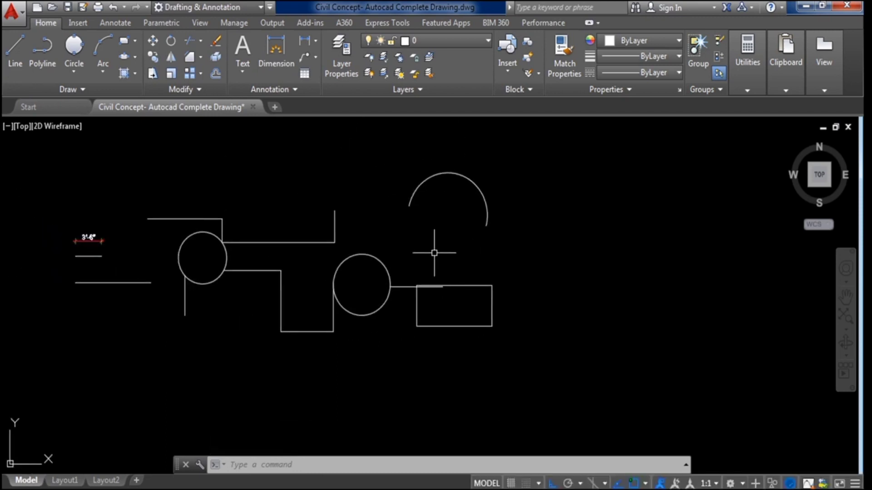
pyautogui.write('ec')
pyautogui.press('Return')
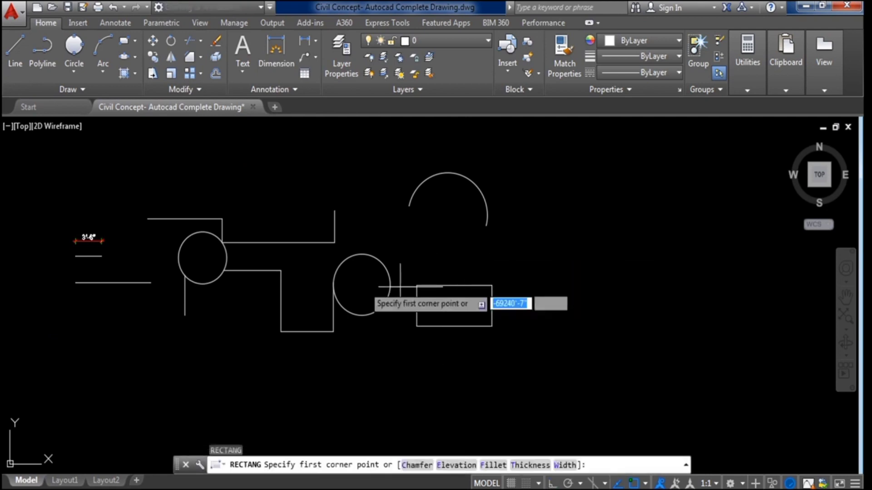
pyautogui.click(577, 225)
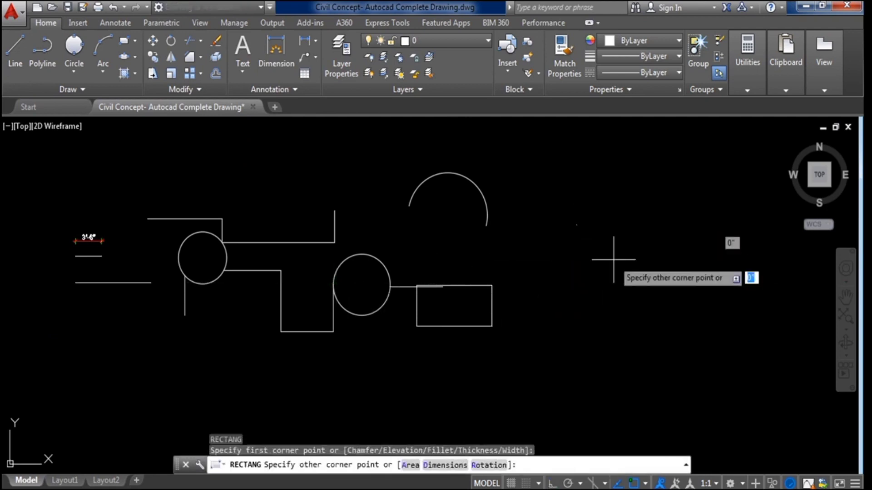
pyautogui.click(661, 286)
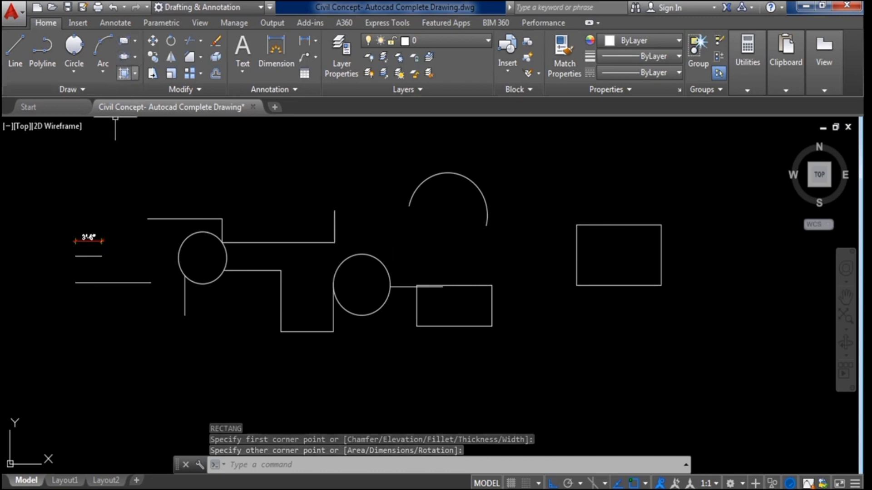
# Draw a tall freehand ellipse below the 3-Point circle, setting a horizontal axis by its endpoints and a longer vertical half-axis
pyautogui.scroll(-3, 473, 230)
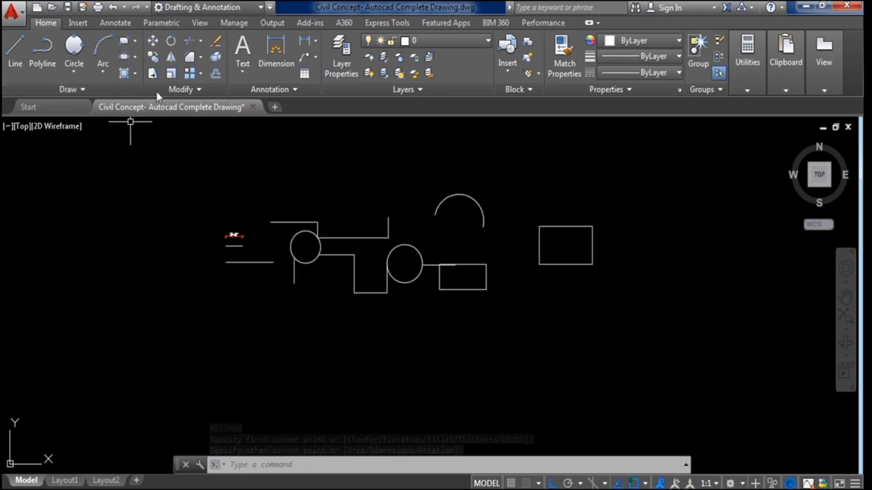
pyautogui.click(125, 58)
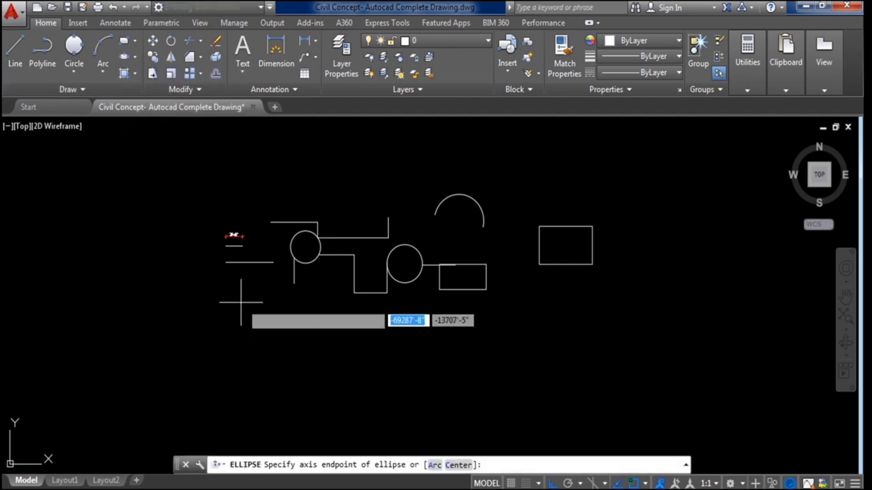
pyautogui.click(249, 311)
pyautogui.click(309, 338)
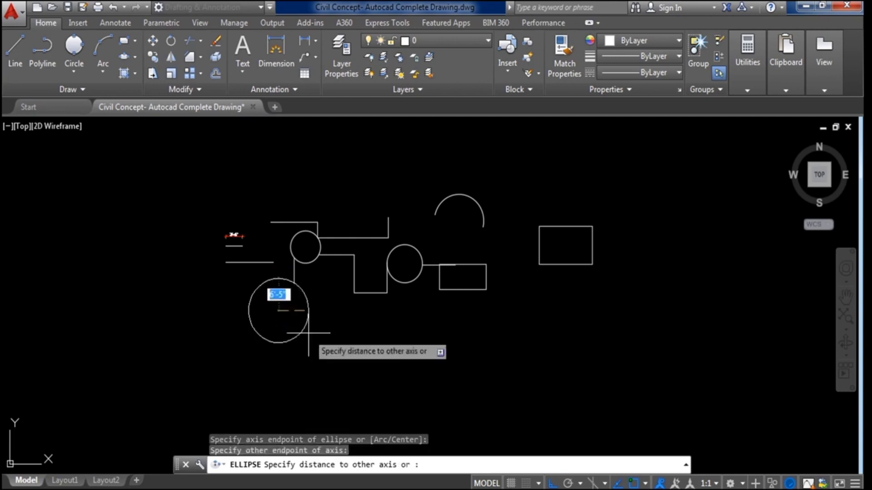
pyautogui.click(299, 378)
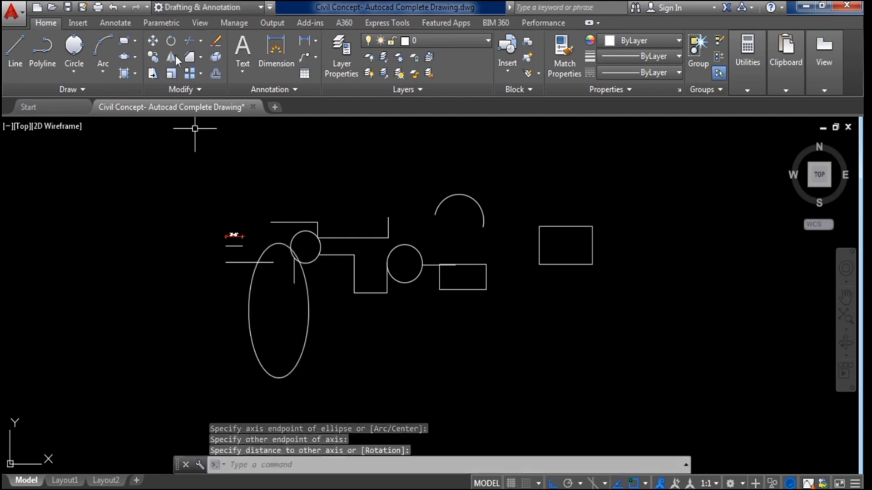
pyautogui.click(134, 59)
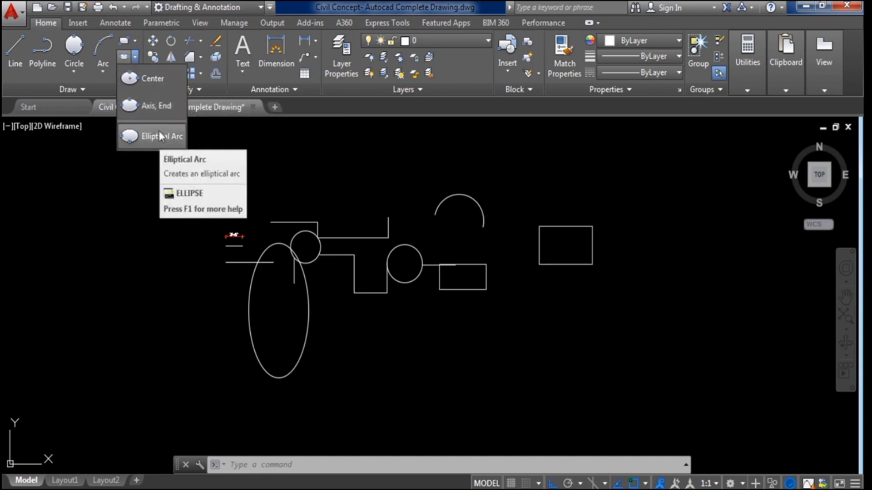
pyautogui.moveTo(286, 196); pyautogui.dragTo(225, 186, button='middle')
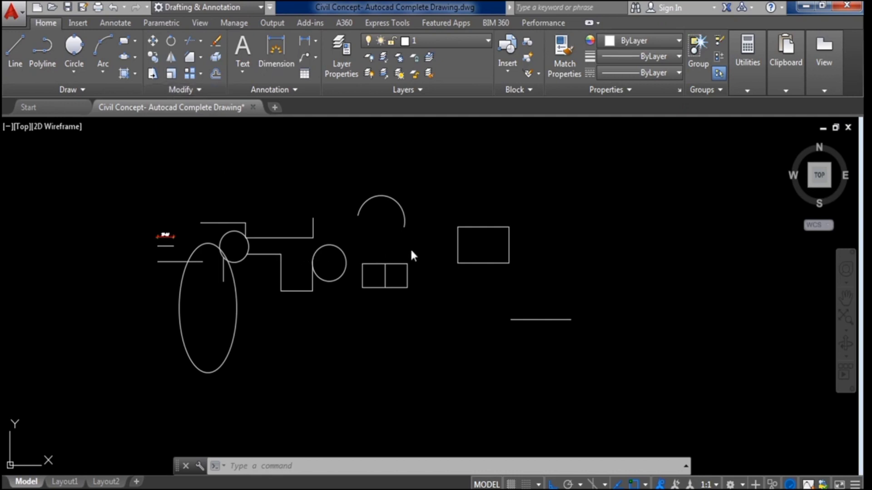
# Delete the circle between the two polylines' left ends
pyautogui.scroll(2, 282, 293)
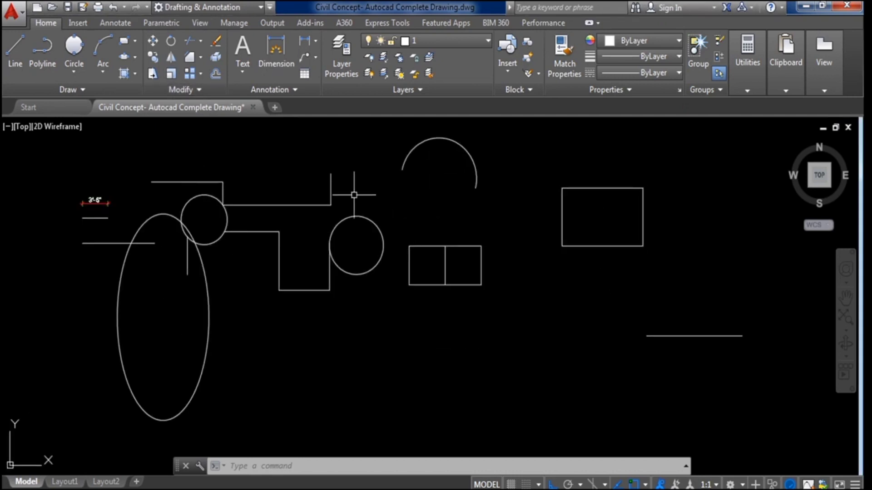
pyautogui.scroll(-2, 355, 191)
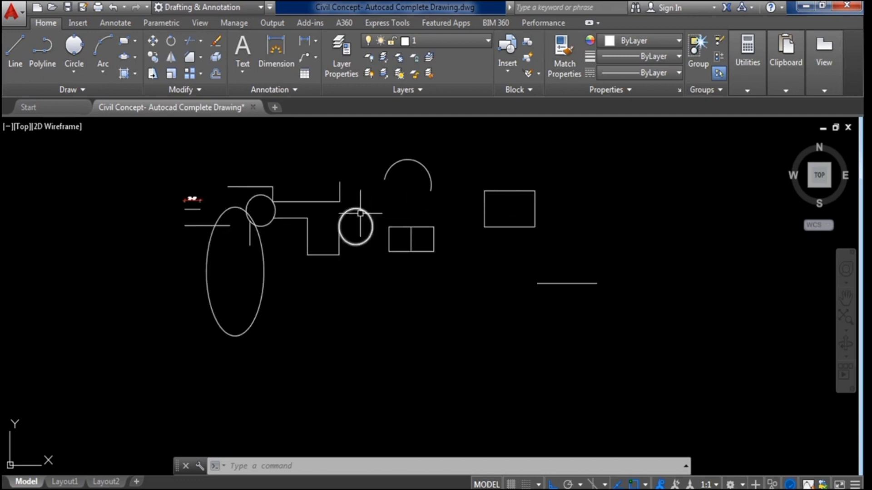
pyautogui.scroll(2, 287, 214)
pyautogui.scroll(2, 287, 215)
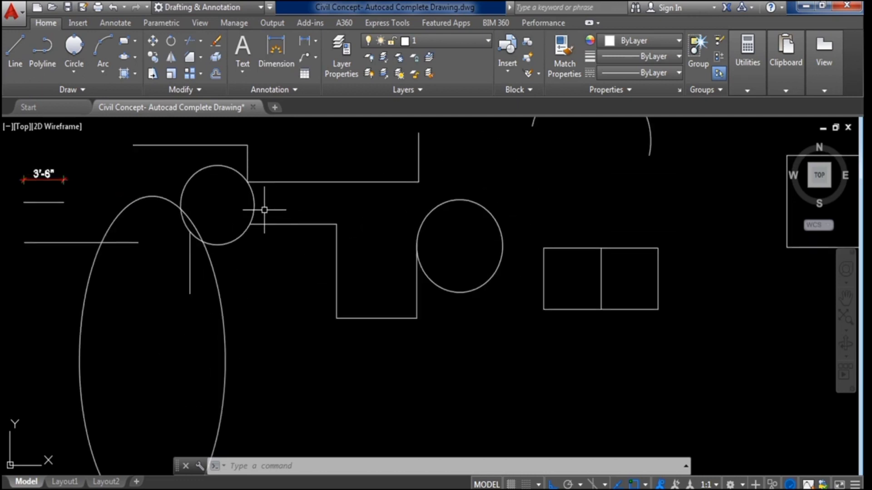
pyautogui.click(254, 200)
pyautogui.click(253, 203)
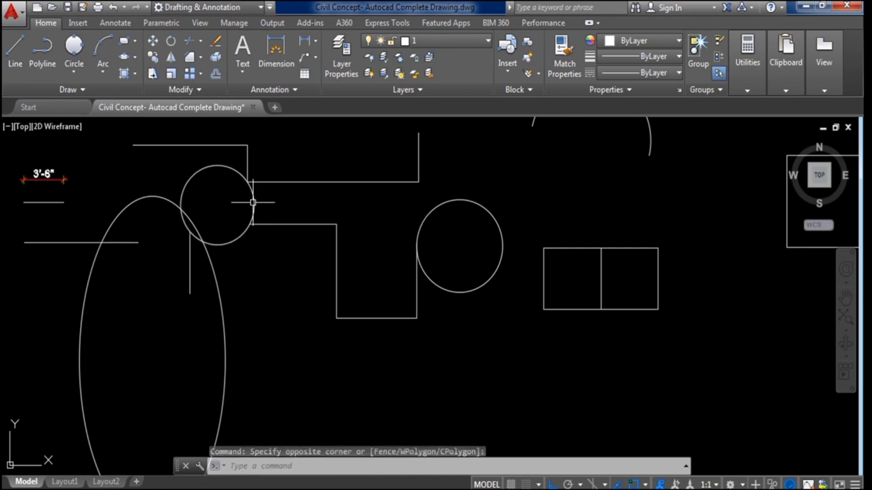
pyautogui.press('Delete')
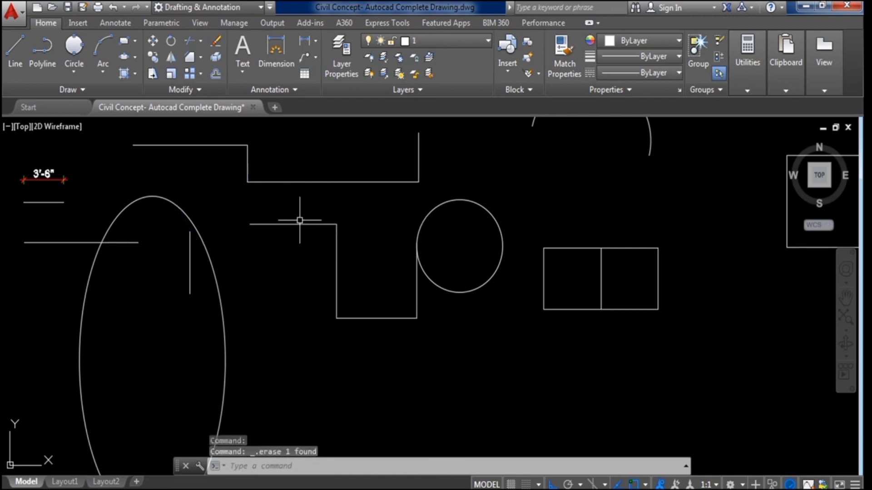
# Move the freehand rectangle from its lower-left corner to the right endpoint of the separate horizontal line below it
pyautogui.scroll(-2, 300, 220)
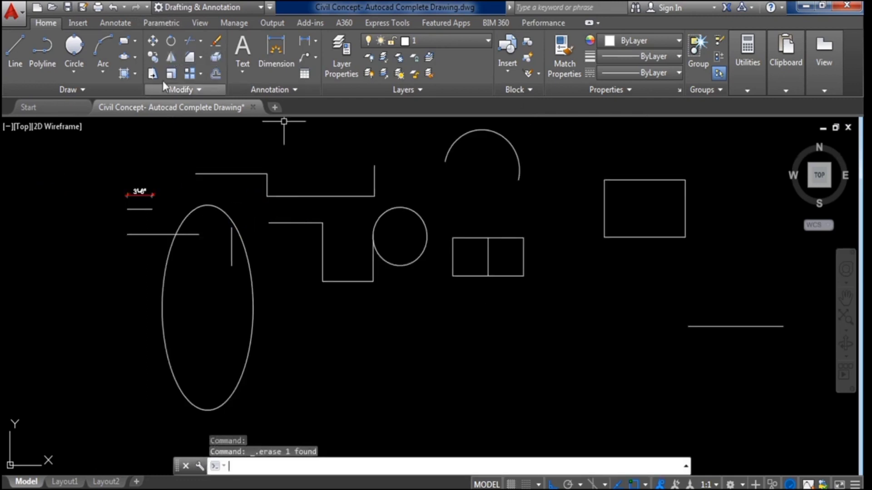
pyautogui.scroll(-2, 202, 151)
pyautogui.moveTo(425, 179); pyautogui.dragTo(414, 222, button='middle')
pyautogui.scroll(2, 344, 211)
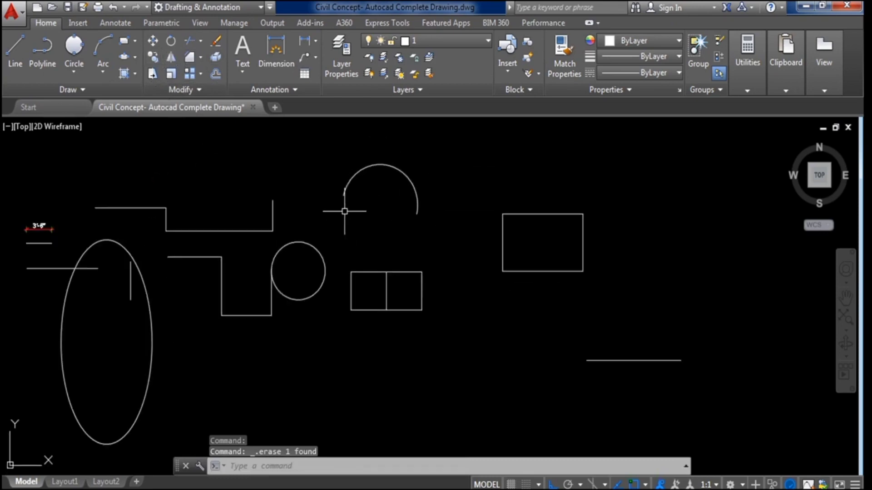
pyautogui.click(151, 41)
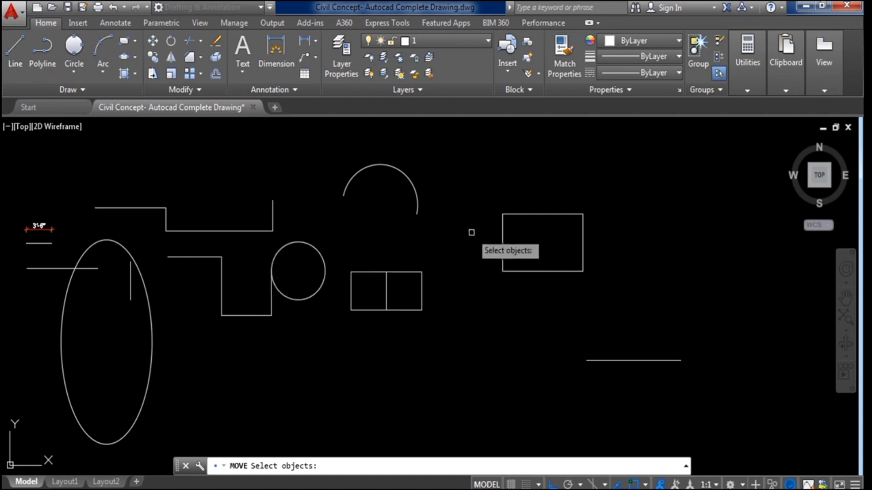
pyautogui.click(511, 217)
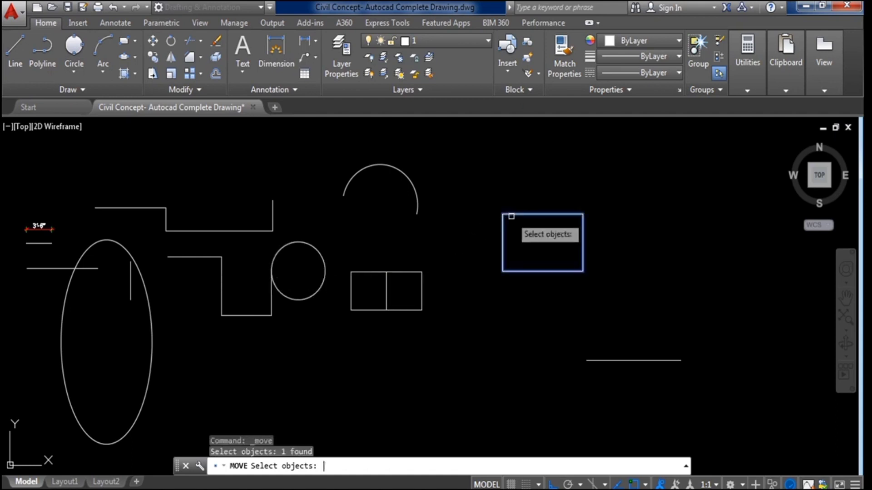
pyautogui.moveTo(510, 239); pyautogui.dragTo(422, 235, button='middle')
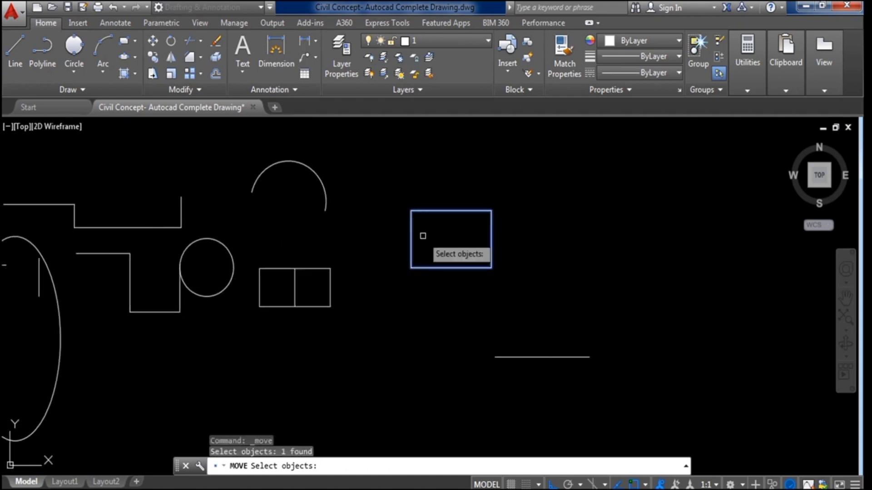
pyautogui.press('Return')
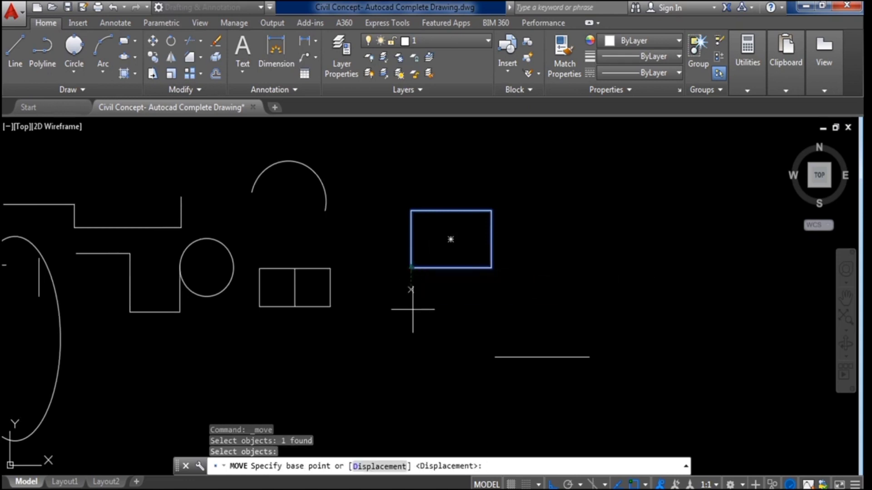
pyautogui.click(411, 268)
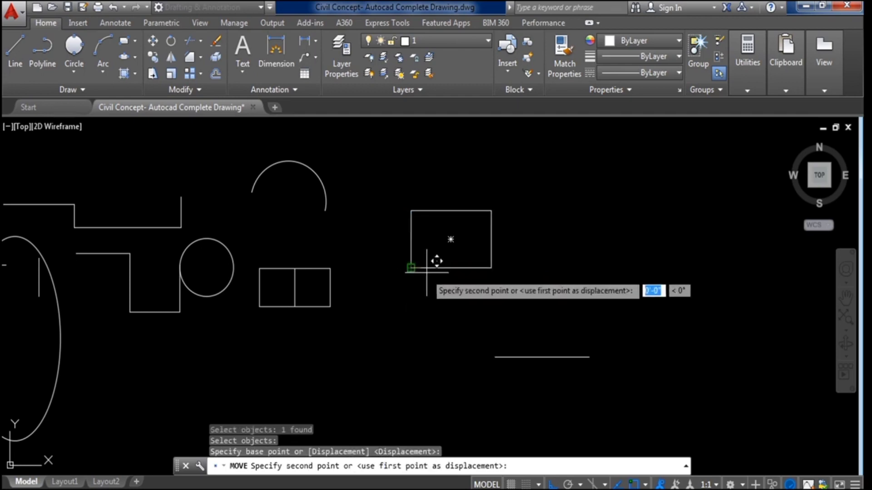
pyautogui.click(589, 357)
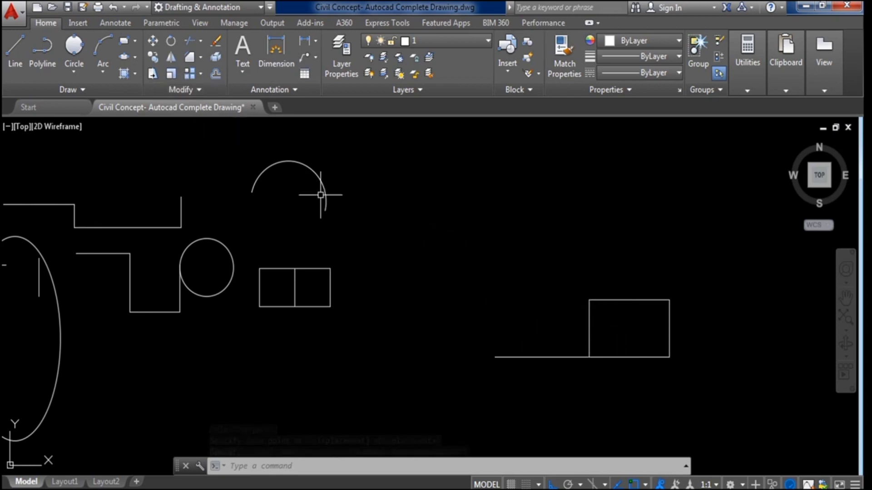
pyautogui.scroll(-2, 608, 293)
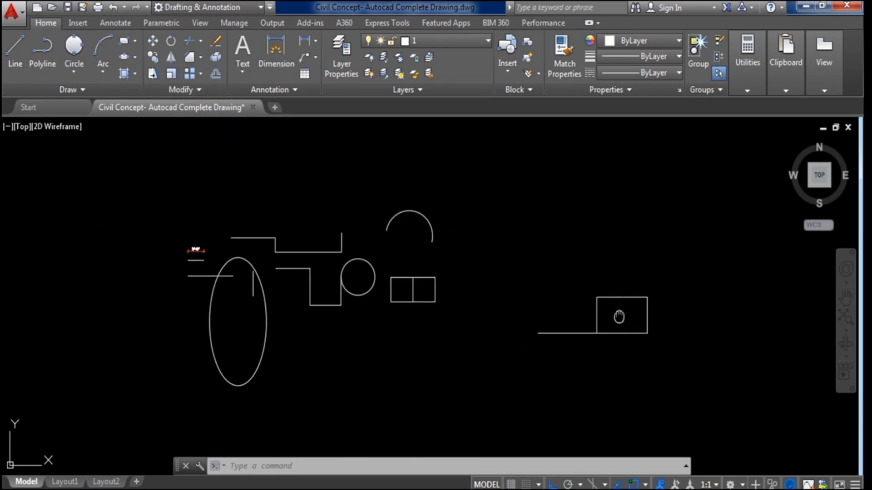
pyautogui.moveTo(619, 317); pyautogui.dragTo(622, 305, button='middle')
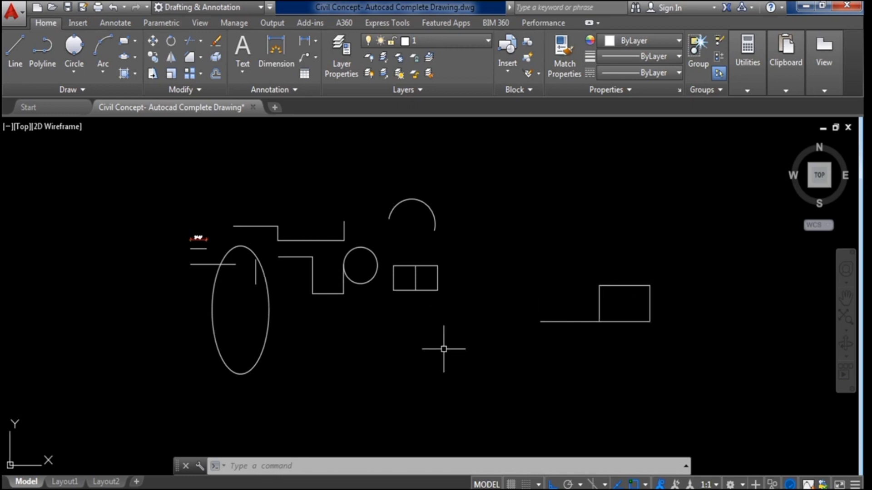
pyautogui.write('m')
pyautogui.press('Return')
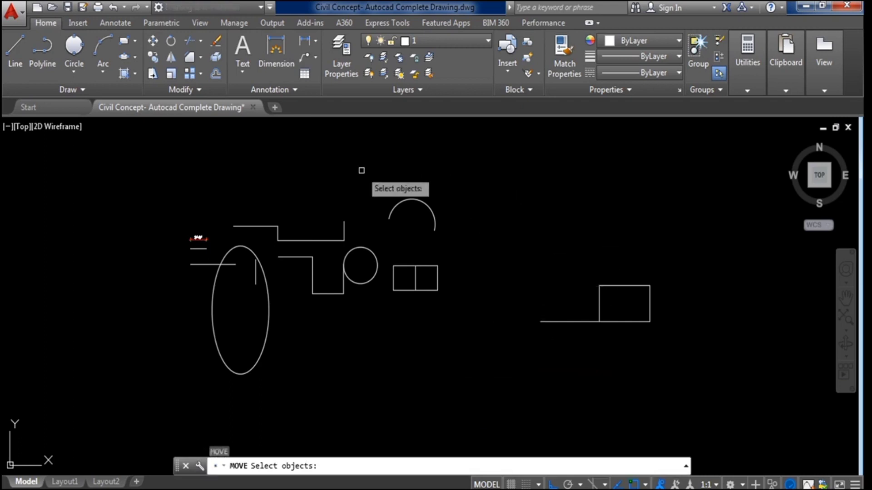
pyautogui.press('Escape')
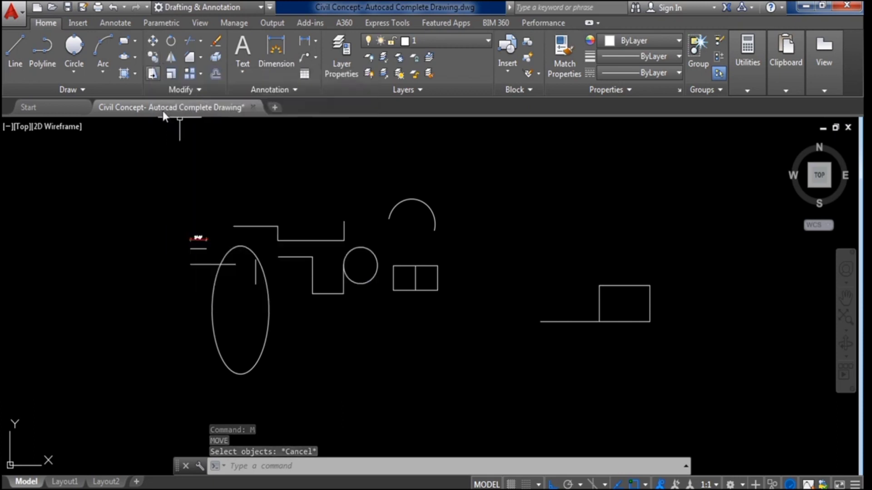
# Copy the circle beside the lower polyline from its center to the left endpoint of the horizontal line attached to the freehand rectangle
pyautogui.click(153, 56)
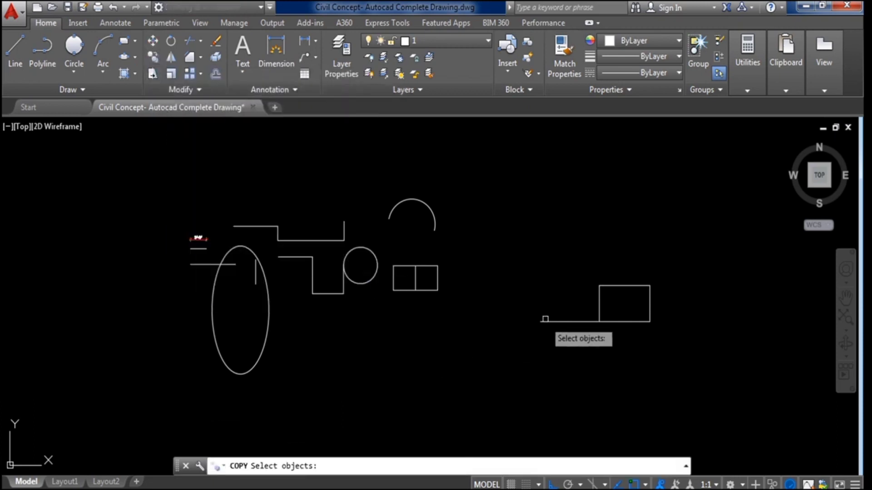
pyautogui.scroll(2, 544, 274)
pyautogui.scroll(-2, 413, 261)
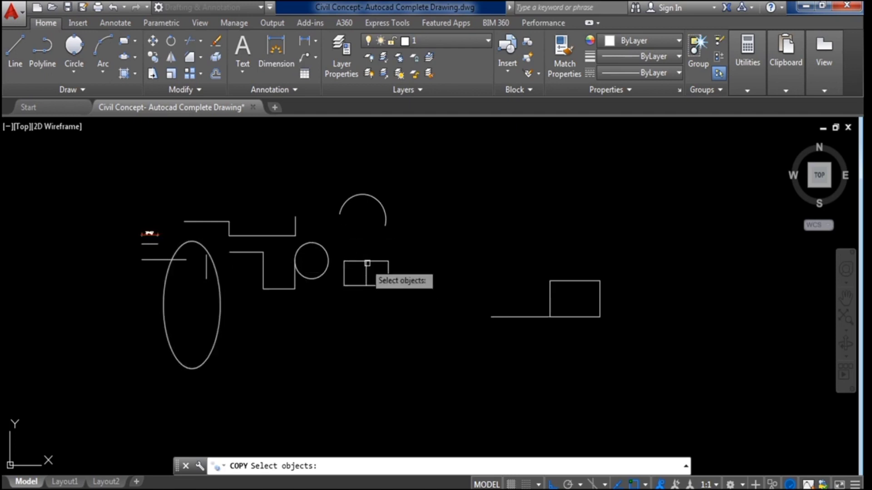
pyautogui.scroll(2, 354, 269)
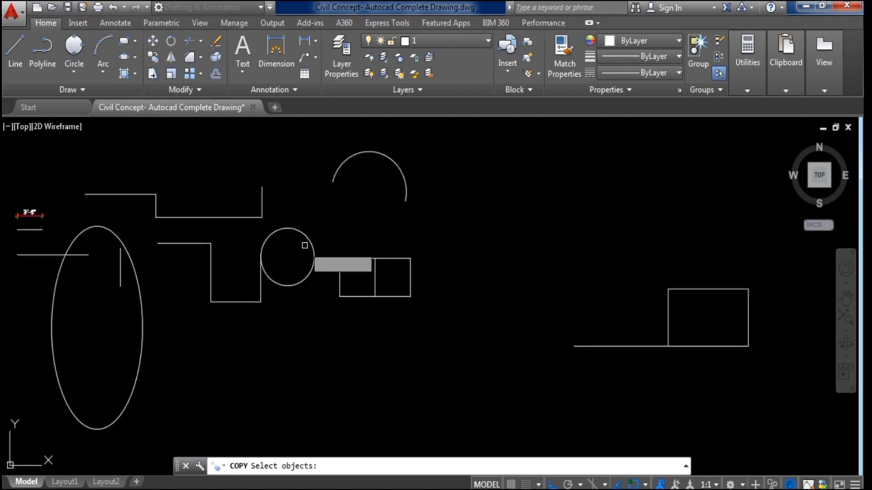
pyautogui.click(310, 244)
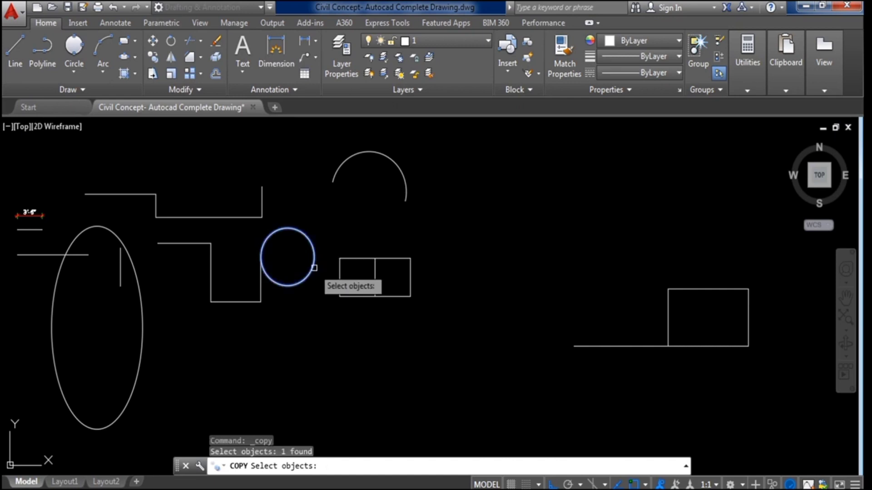
pyautogui.press('Return')
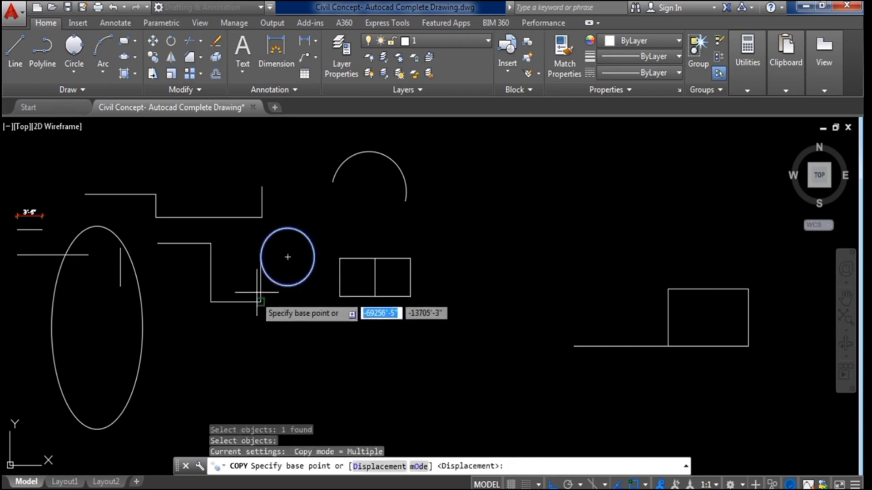
pyautogui.click(287, 257)
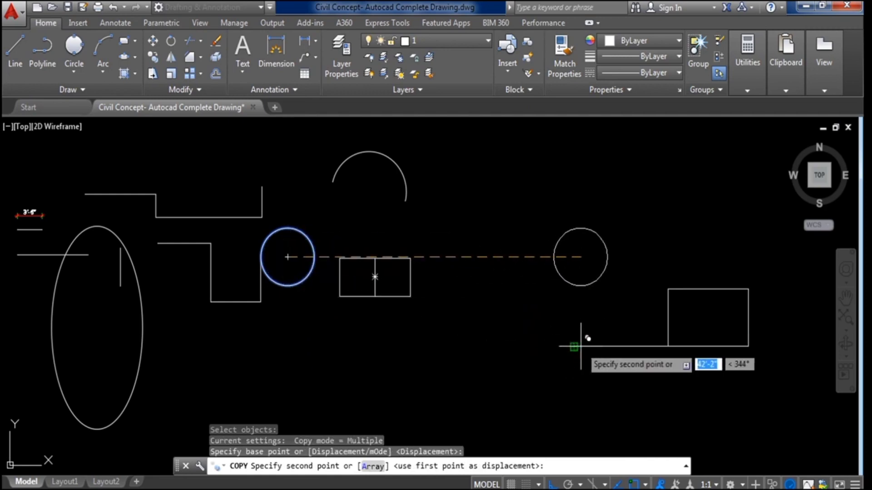
pyautogui.scroll(2, 569, 346)
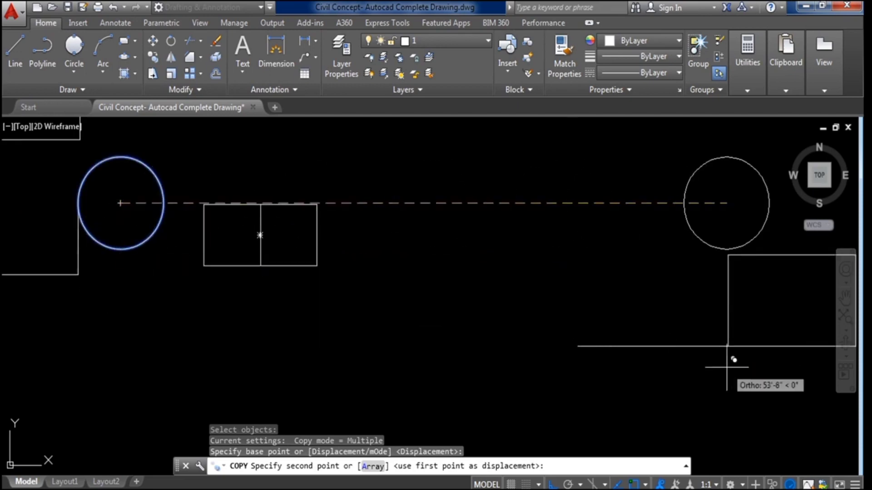
pyautogui.click(578, 346)
pyautogui.scroll(-2, 499, 349)
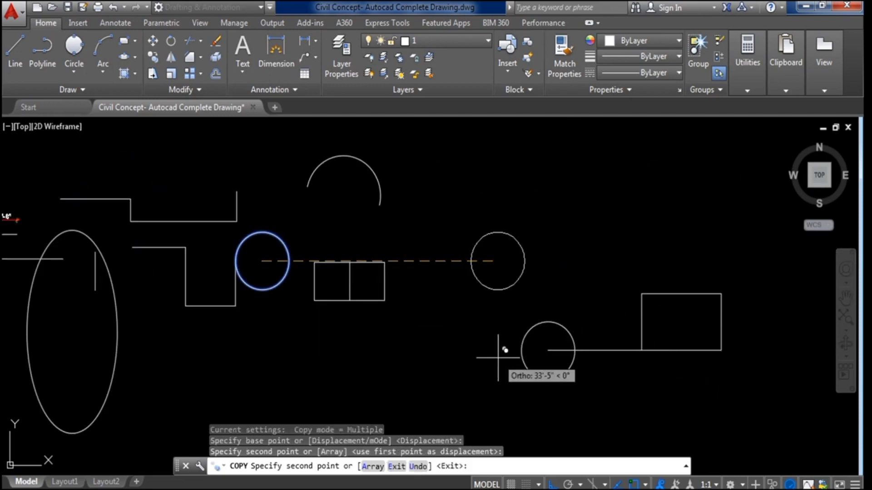
pyautogui.press('Escape')
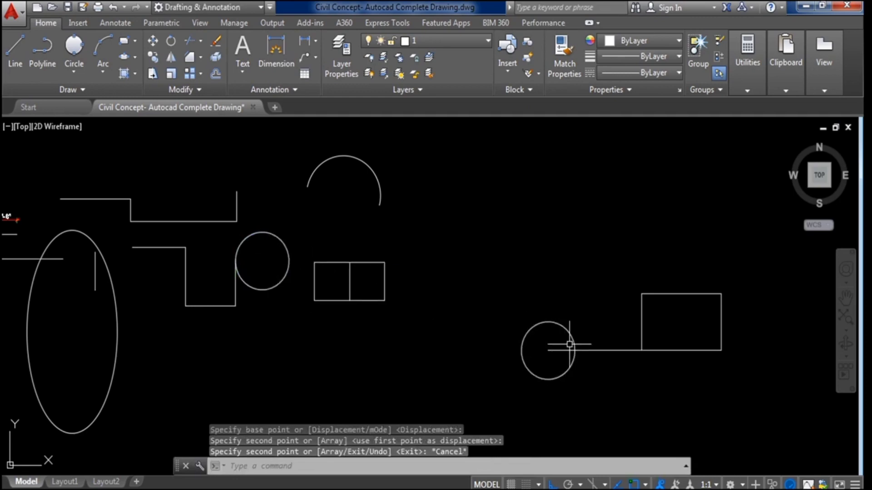
pyautogui.scroll(-2, 569, 344)
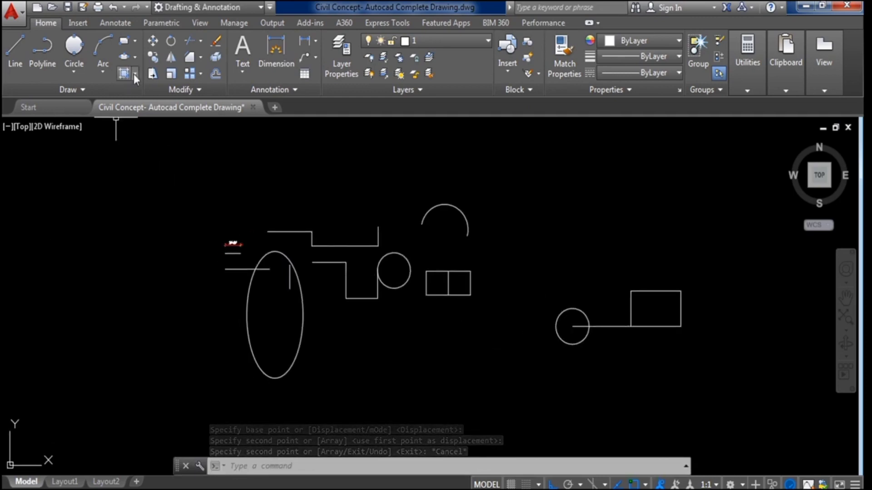
pyautogui.click(154, 75)
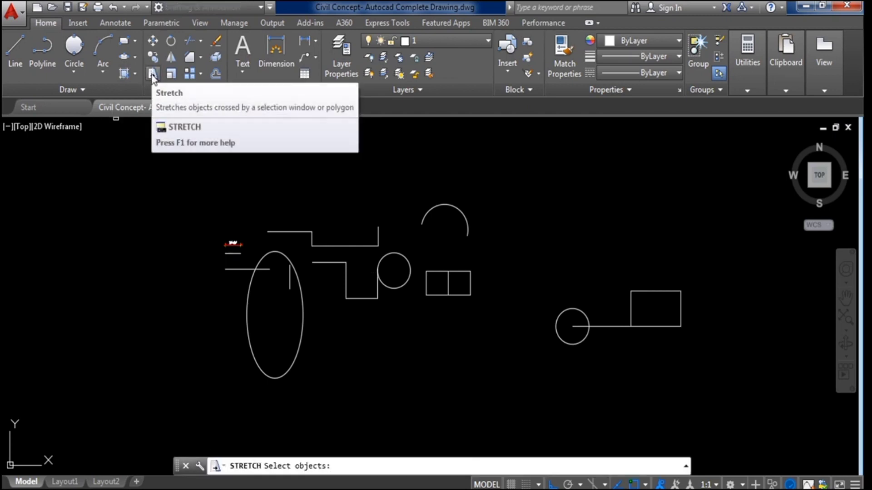
pyautogui.click(153, 75)
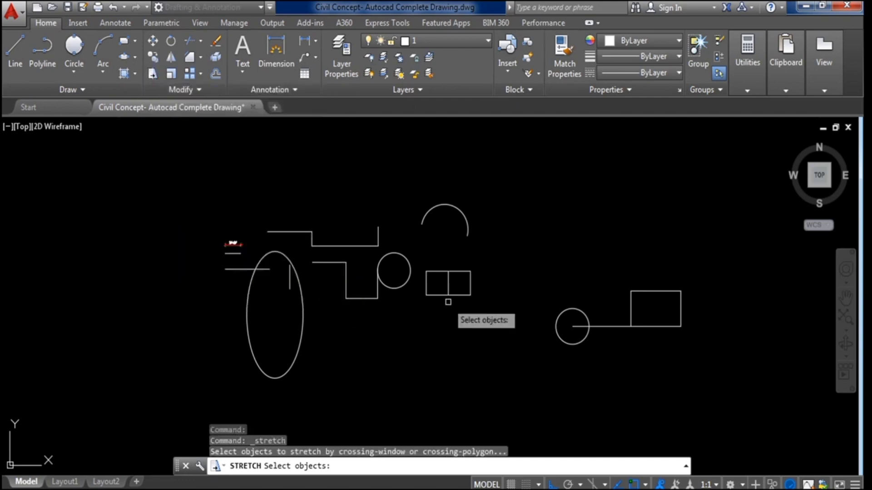
pyautogui.scroll(4, 488, 280)
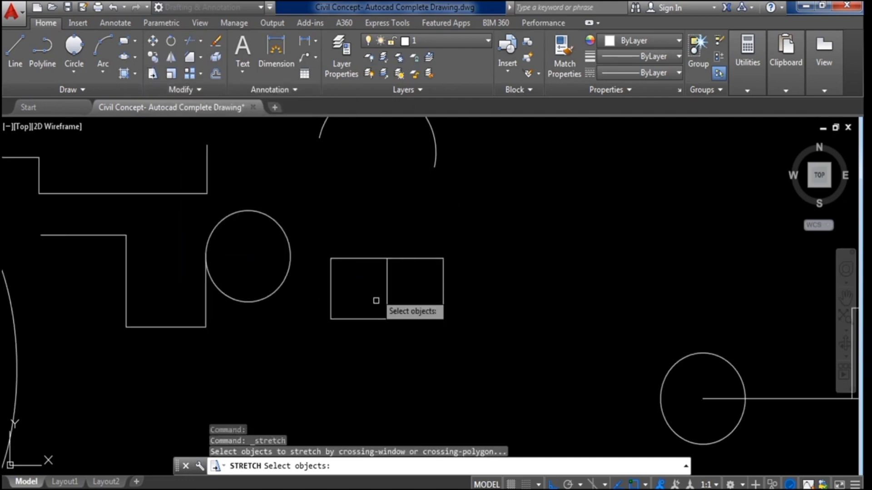
pyautogui.press('Escape')
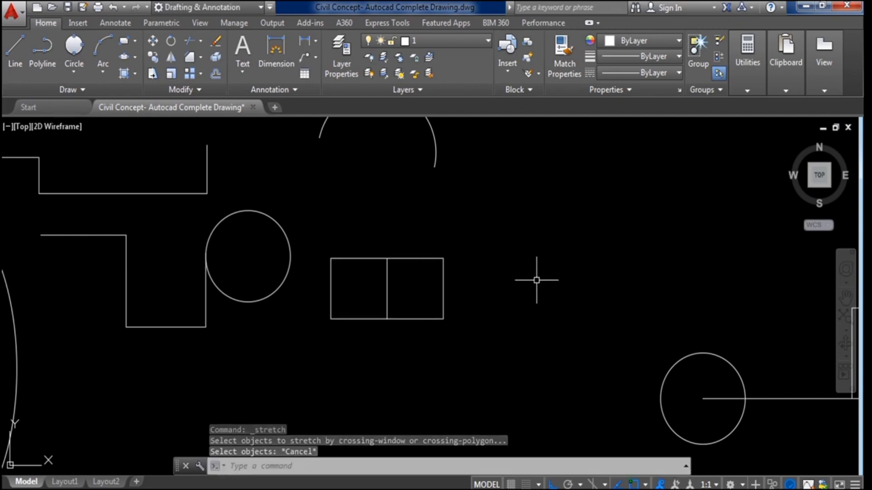
# Stretch the right side of the divided rectangle freehand horizontally to the right, using its upper-right corner as base point
pyautogui.click(152, 74)
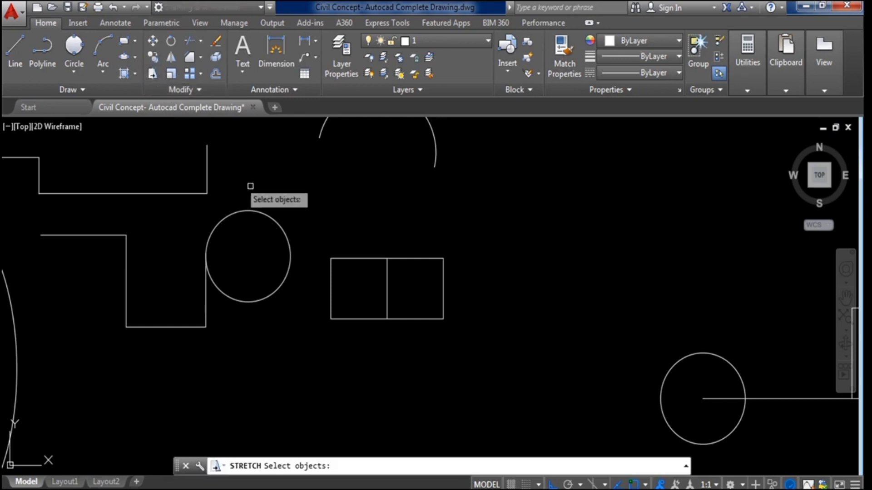
pyautogui.click(466, 338)
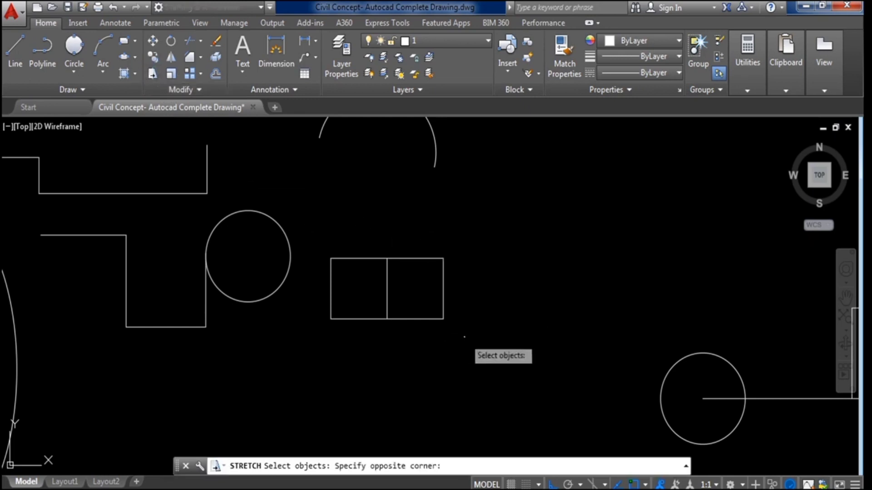
pyautogui.click(425, 239)
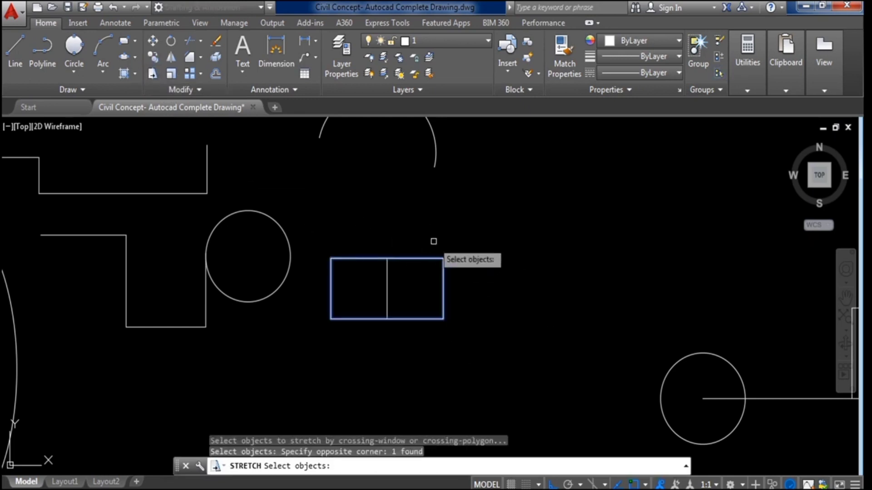
pyautogui.press('Return')
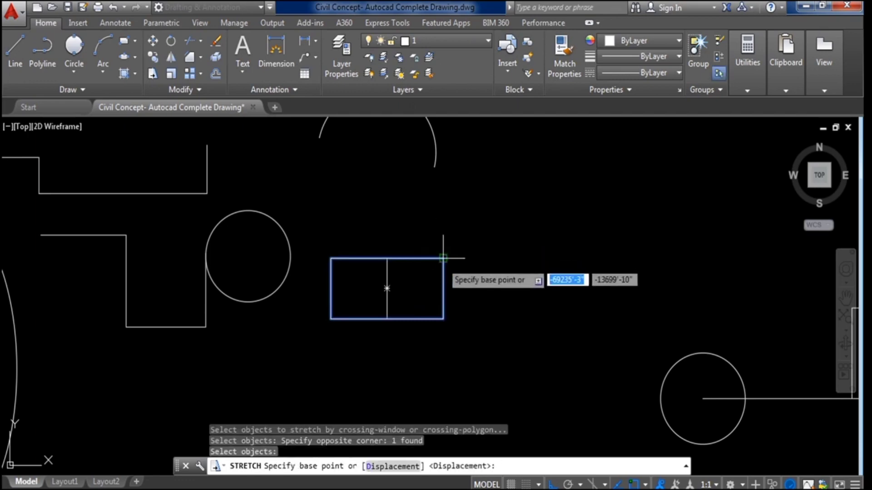
pyautogui.click(444, 258)
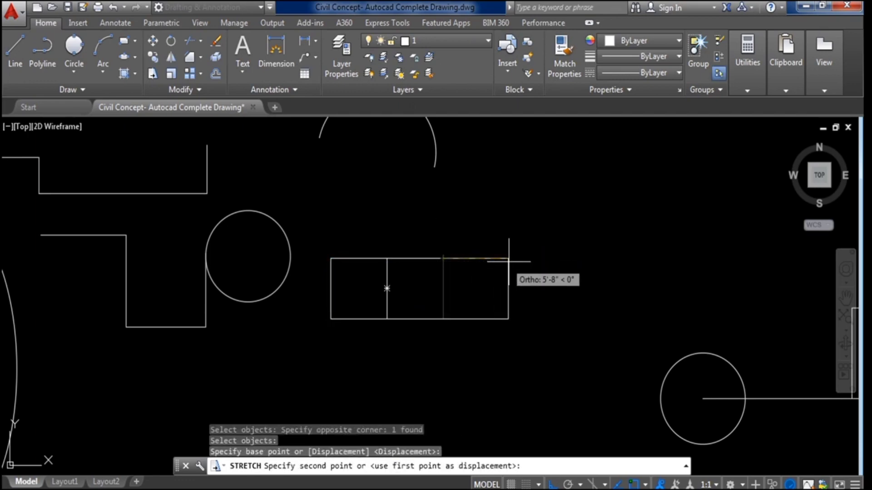
pyautogui.click(536, 258)
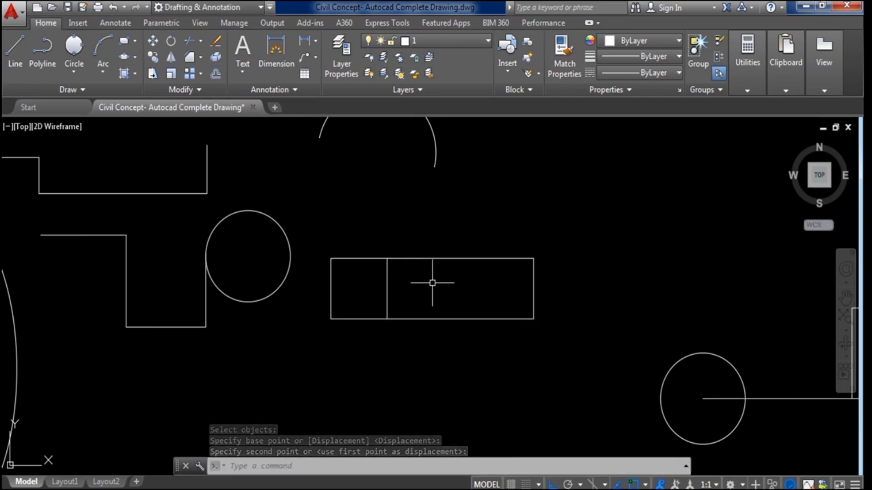
# Rotate the arc above the divided rectangle by 45 degrees about its right endpoint
pyautogui.click(172, 42)
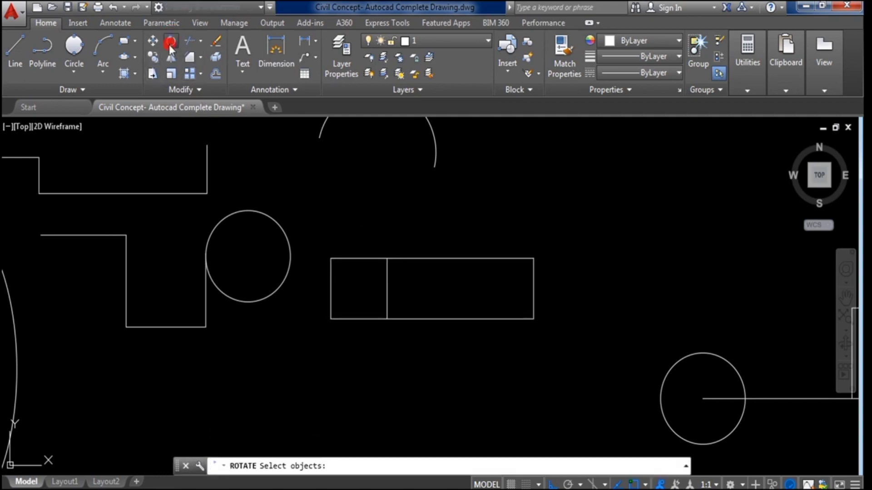
pyautogui.scroll(-2, 390, 301)
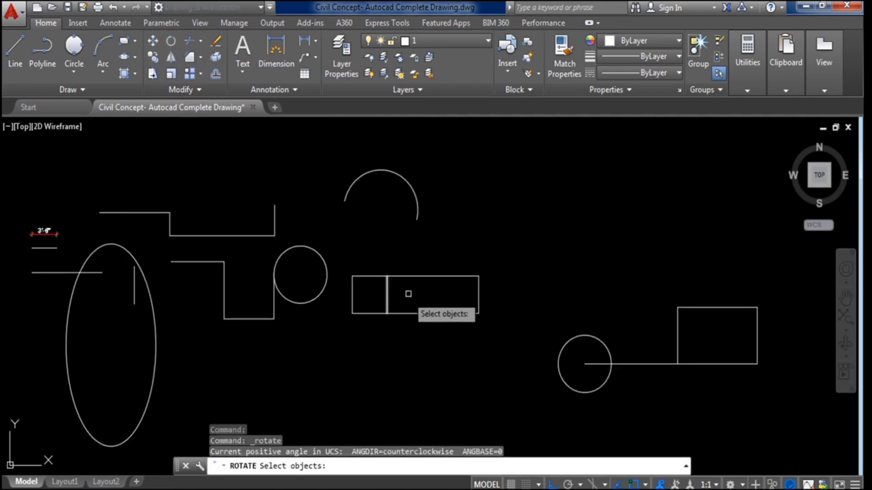
pyautogui.moveTo(368, 238); pyautogui.dragTo(373, 280, button='middle')
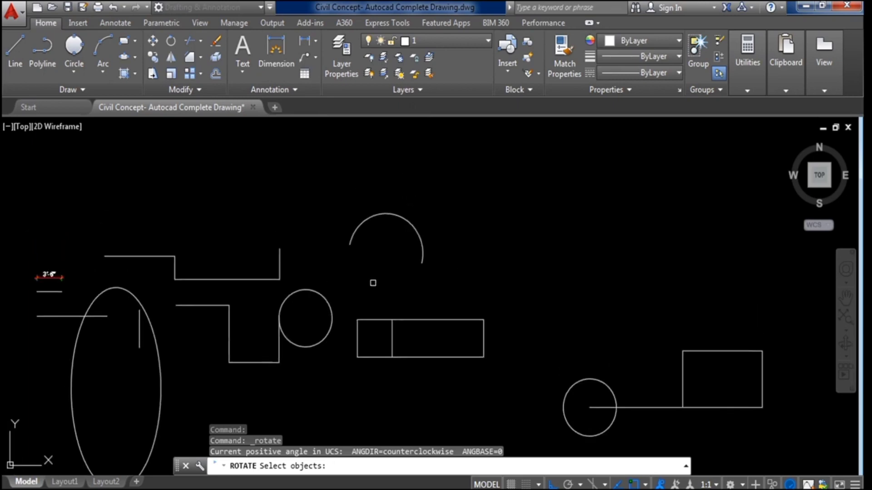
pyautogui.click(447, 281)
pyautogui.click(324, 207)
pyautogui.press('Return')
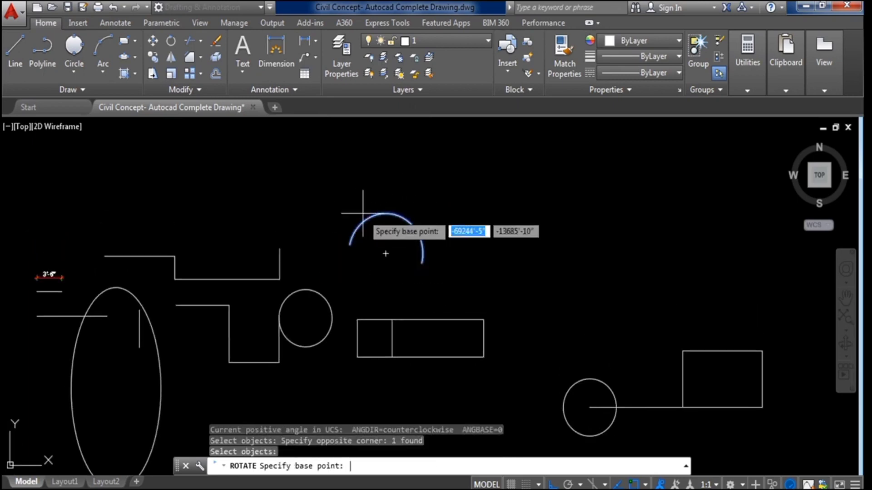
pyautogui.click(422, 262)
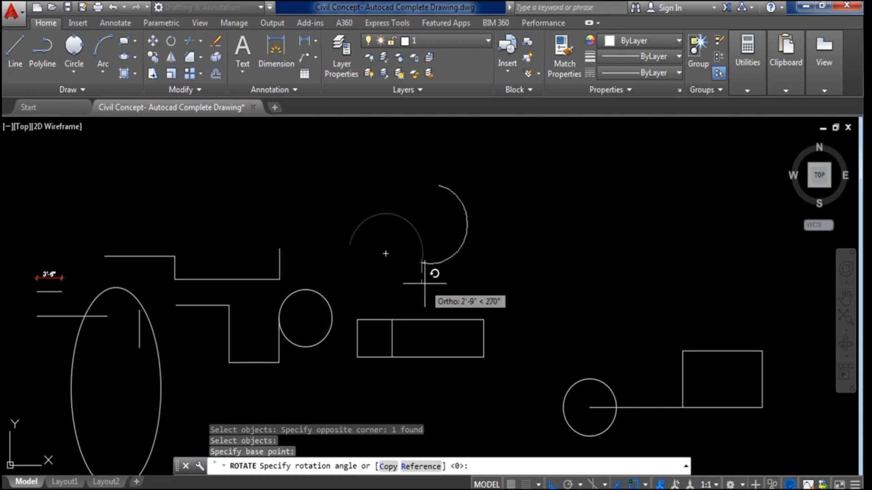
pyautogui.write('45')
pyautogui.press('Return')
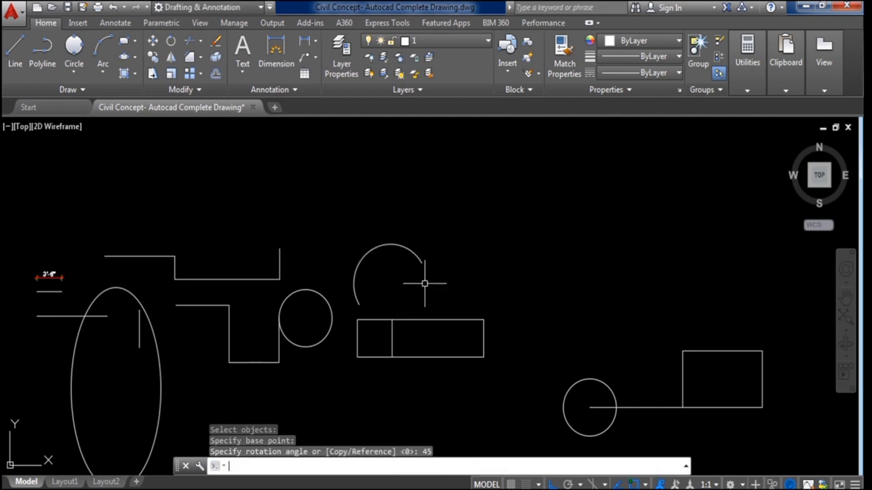
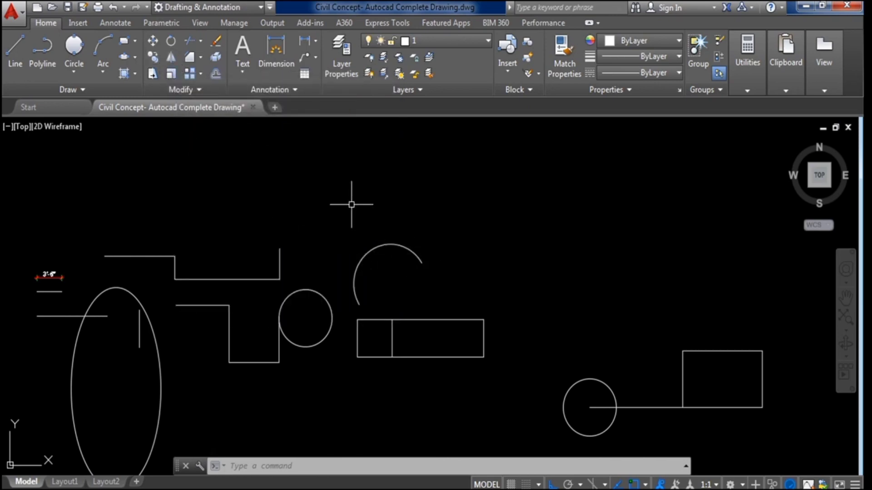
# Mirror the arc above the divided rectangle about a vertical line through its right endpoint, keeping the source arc
pyautogui.click(171, 56)
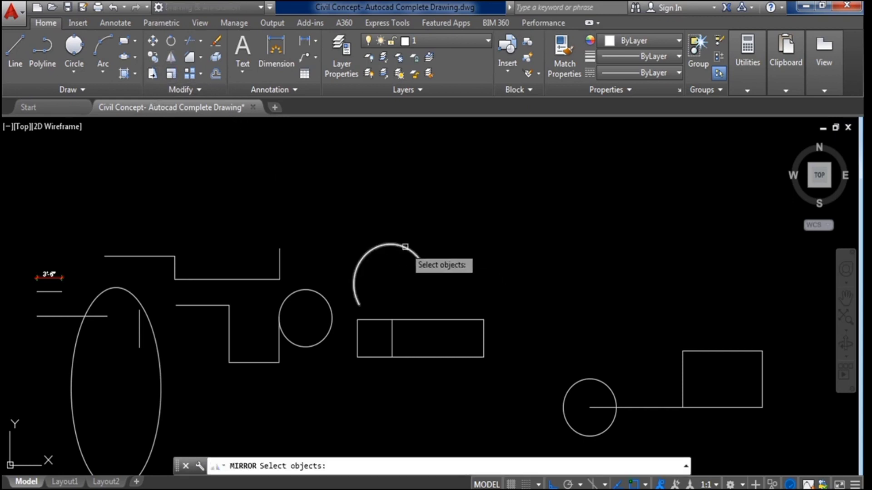
pyautogui.click(406, 248)
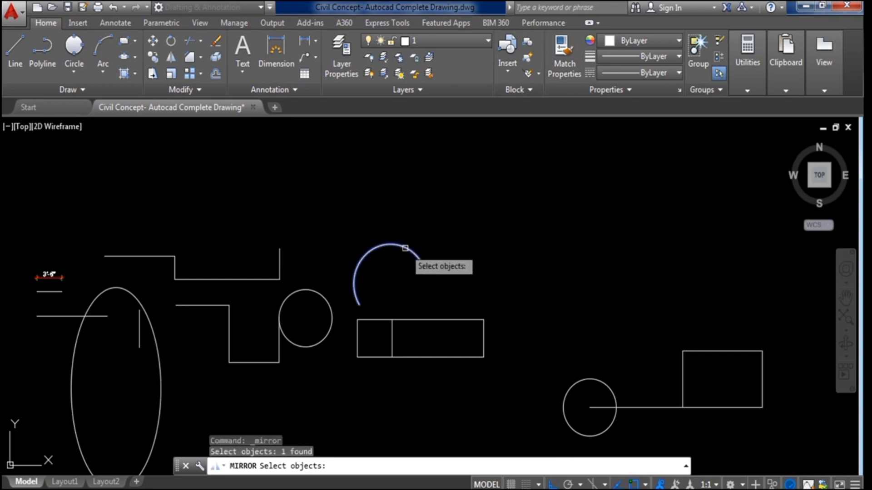
pyautogui.press('Return')
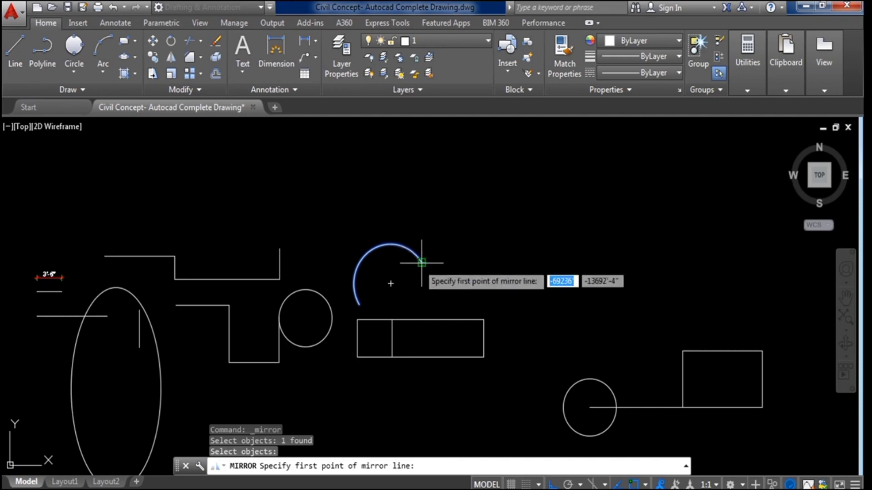
pyautogui.click(421, 263)
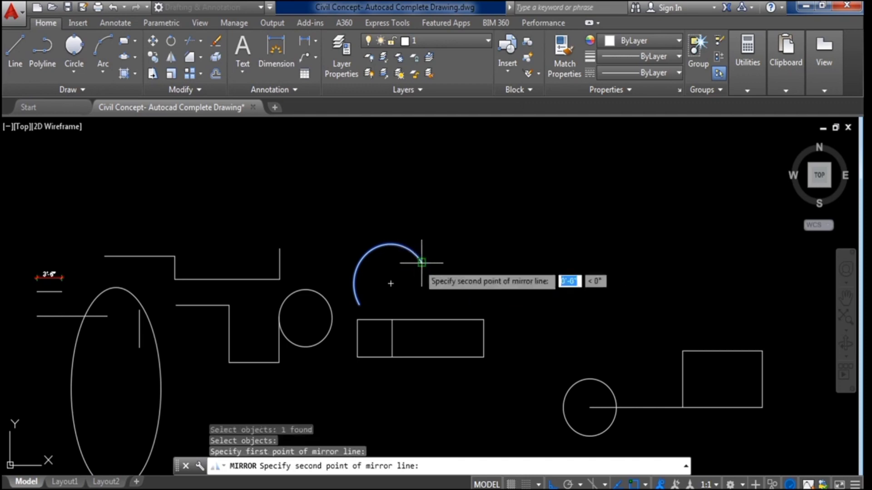
pyautogui.click(407, 190)
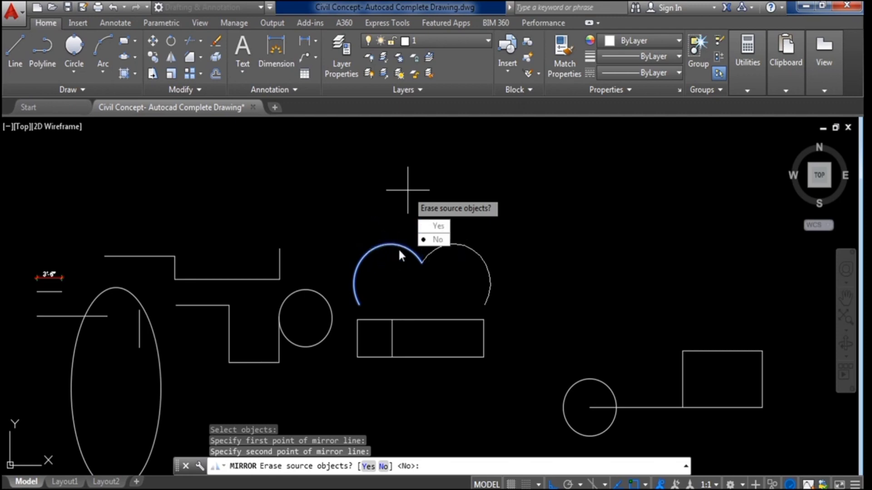
pyautogui.click(436, 240)
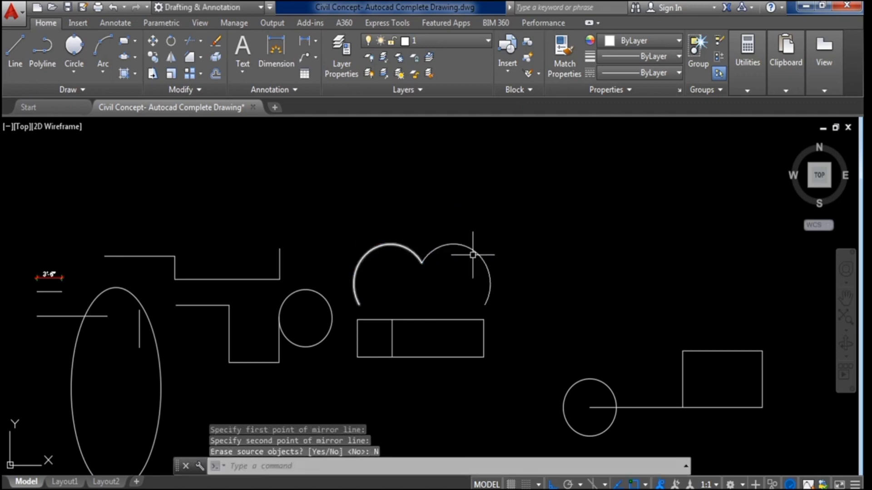
# Scale the circle beside the lower polyline by a factor of 2 about its center
pyautogui.scroll(-2, 439, 241)
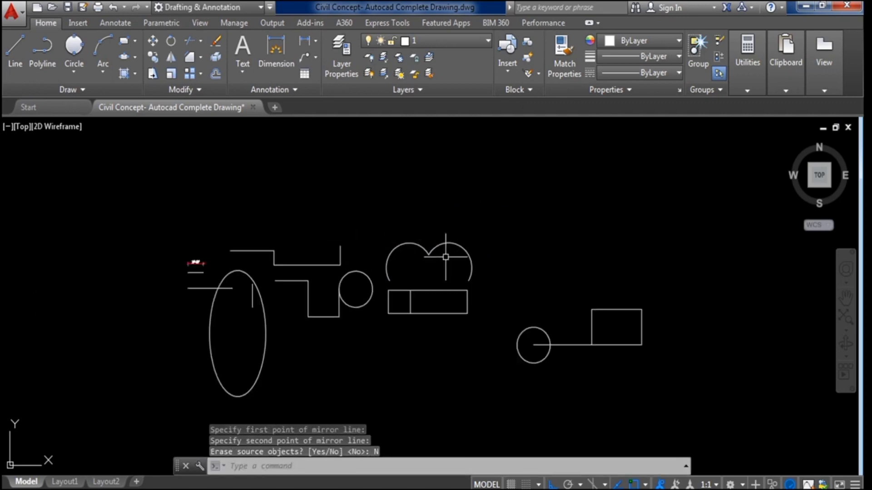
pyautogui.moveTo(446, 257); pyautogui.dragTo(443, 225, button='middle')
pyautogui.scroll(2, 438, 224)
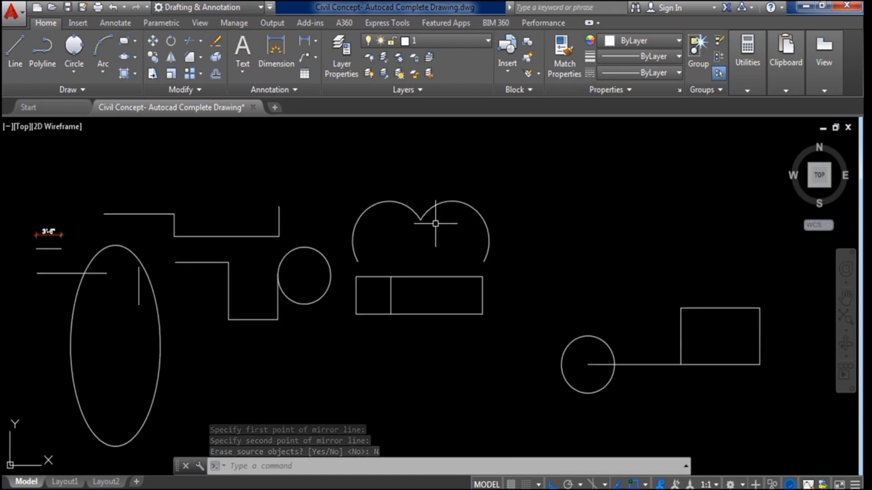
pyautogui.click(172, 75)
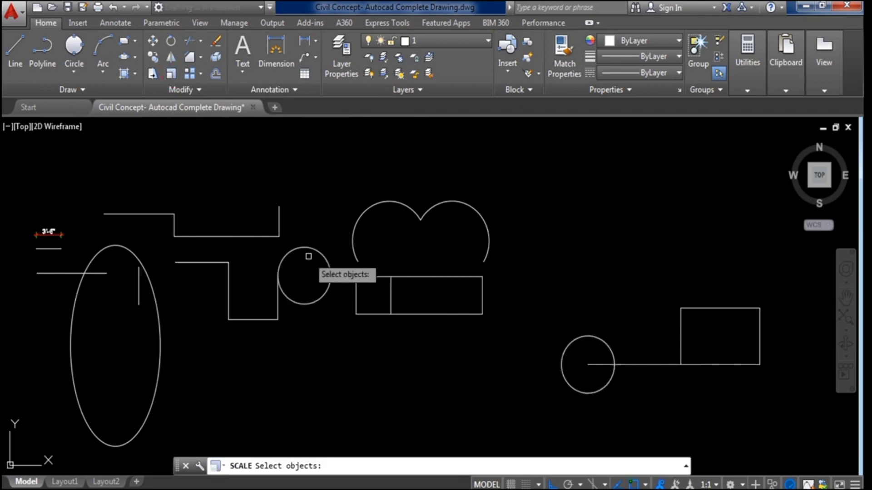
pyautogui.scroll(4, 306, 253)
pyautogui.scroll(-4, 321, 253)
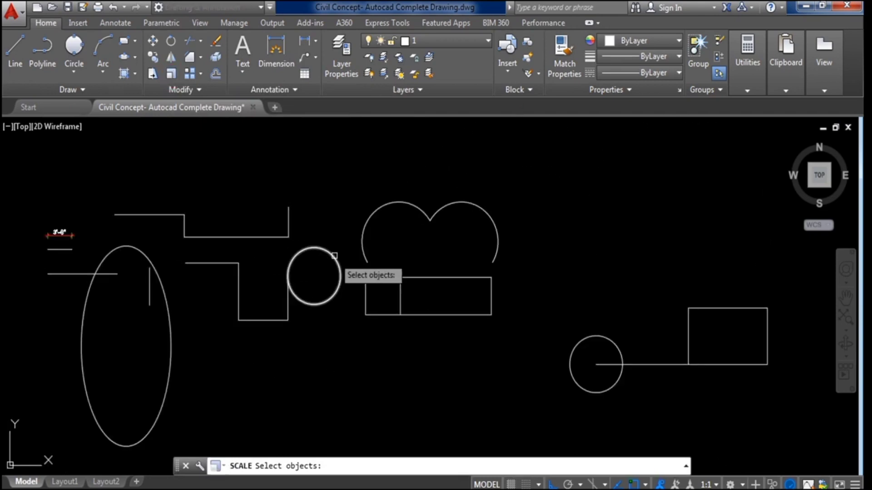
pyautogui.click(170, 74)
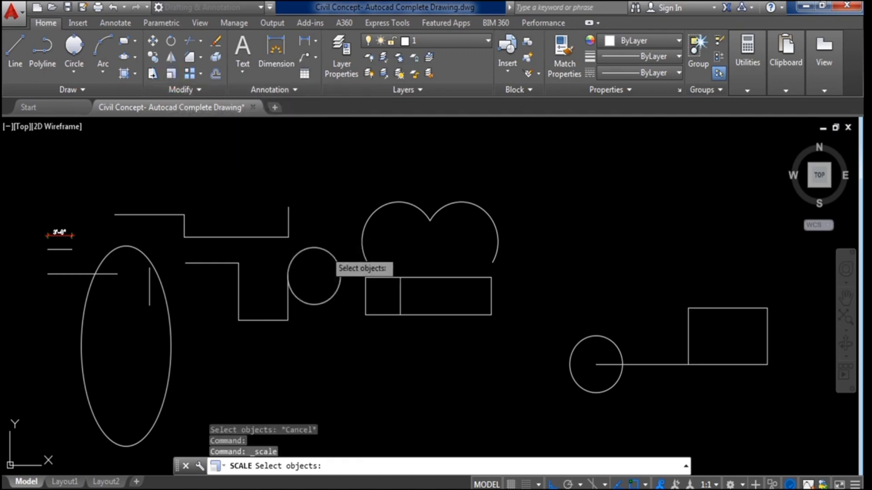
pyautogui.click(330, 260)
pyautogui.press('Return')
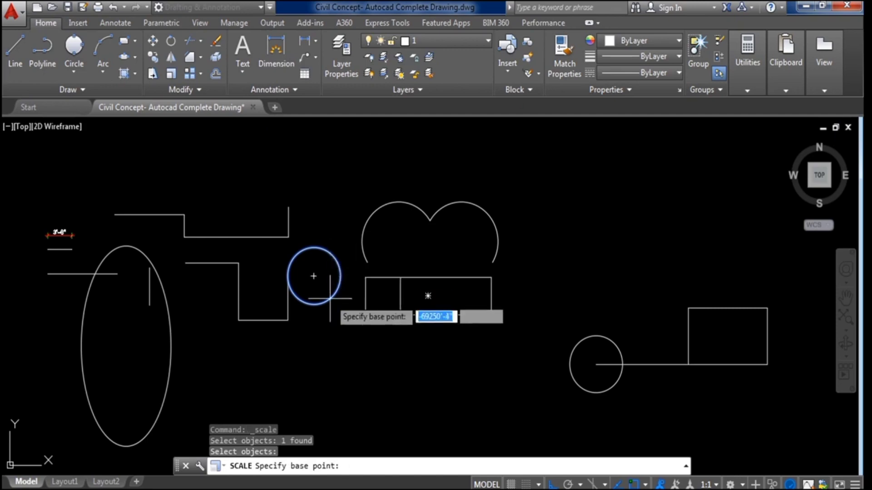
pyautogui.click(313, 276)
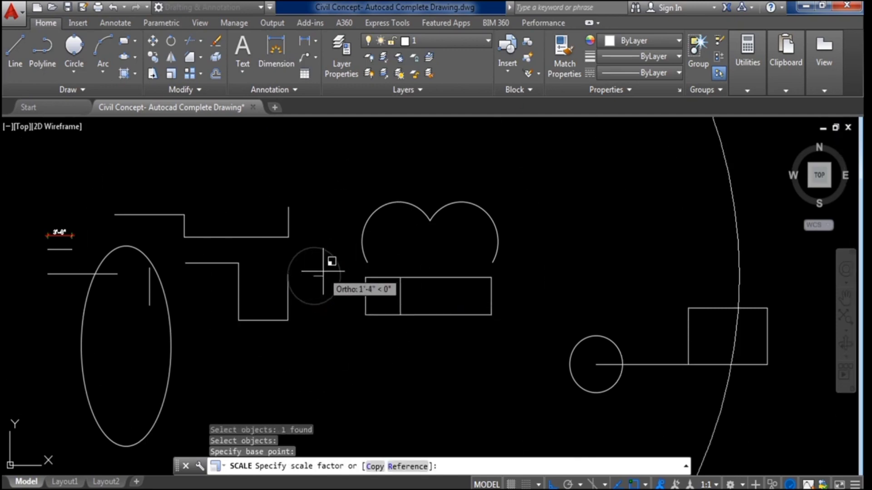
pyautogui.write('2')
pyautogui.press('Return')
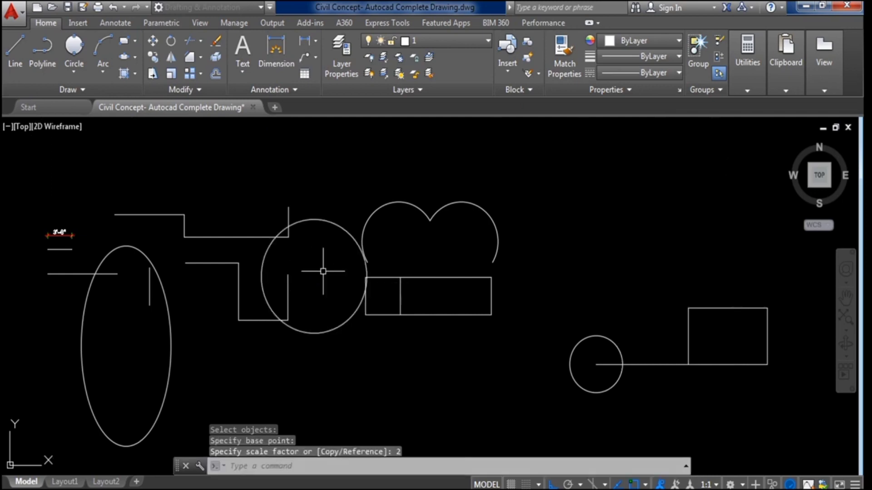
pyautogui.scroll(-2, 328, 234)
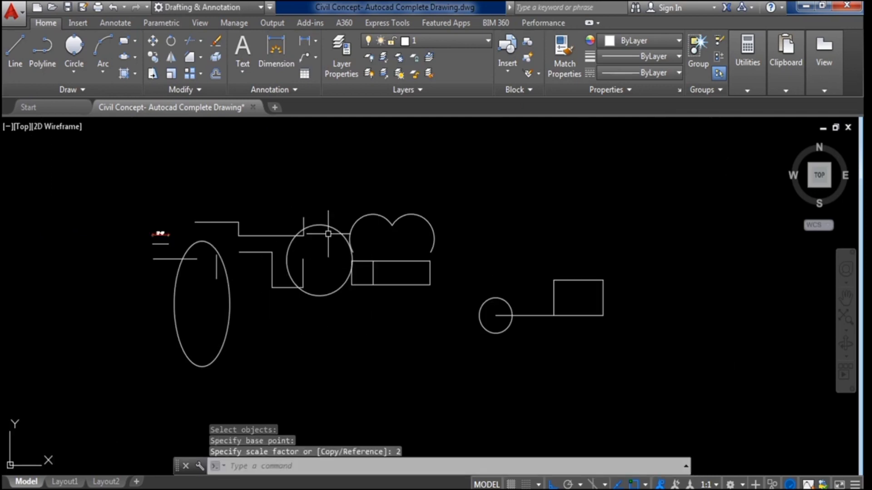
pyautogui.scroll(-2, 338, 237)
pyautogui.scroll(3, 337, 238)
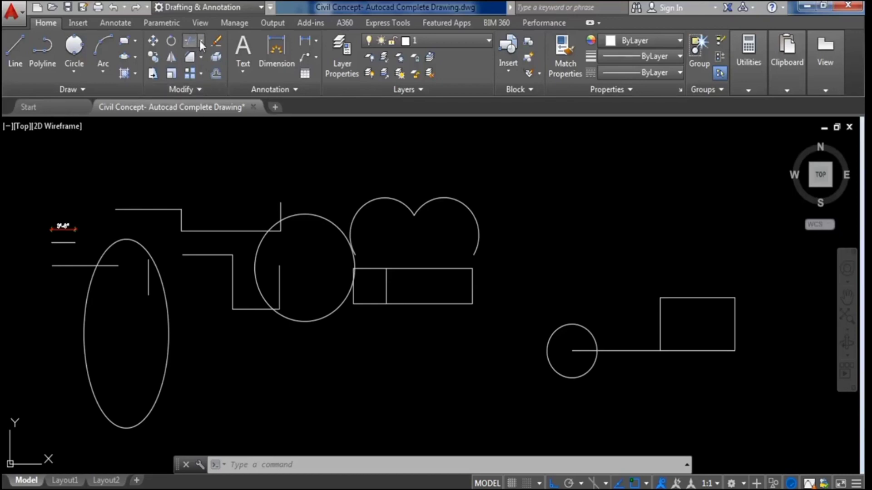
pyautogui.click(200, 41)
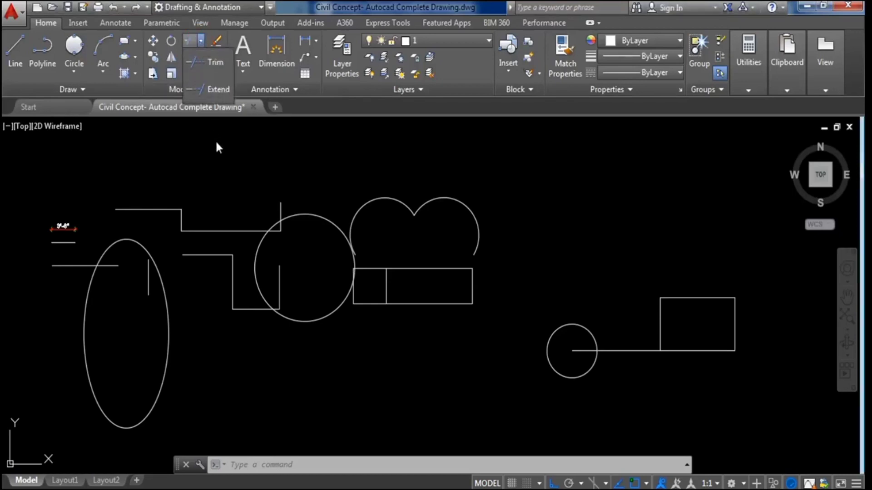
pyautogui.click(216, 41)
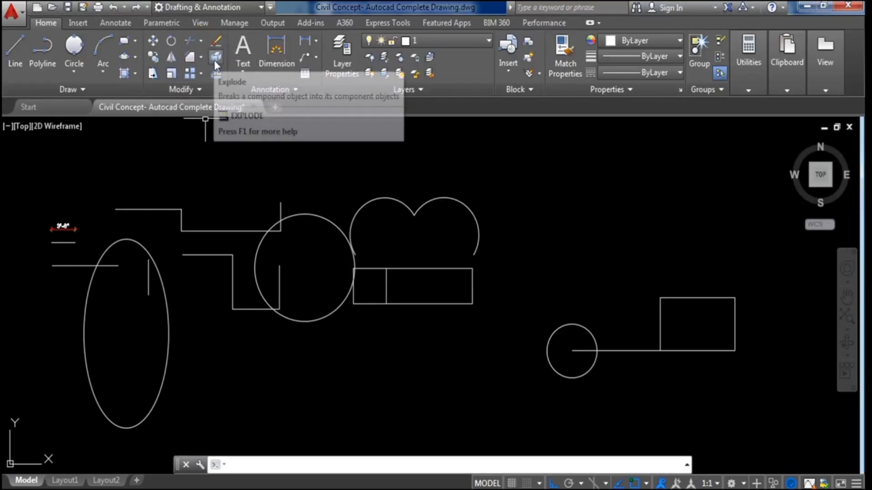
pyautogui.click(194, 90)
pyautogui.click(336, 172)
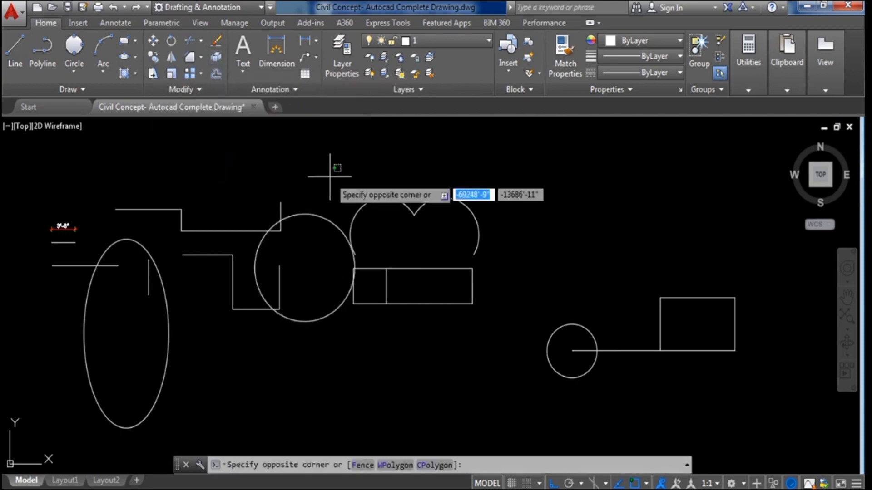
pyautogui.press('Escape')
pyautogui.press('Escape')
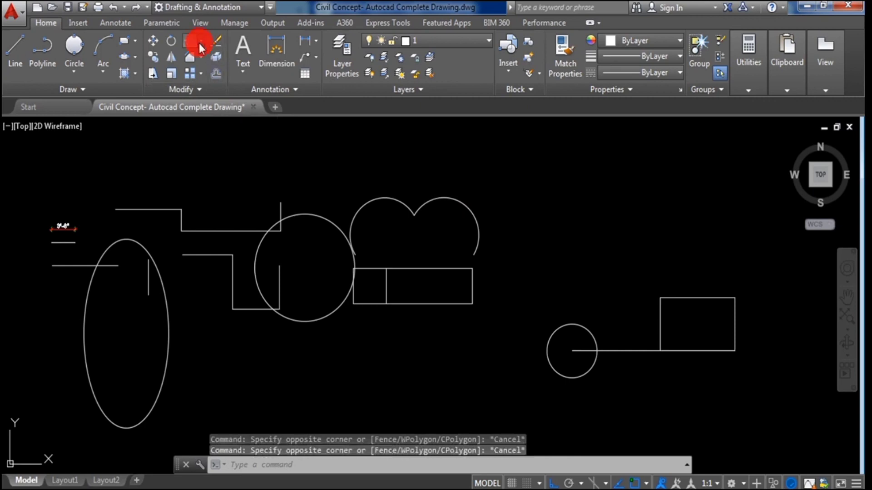
pyautogui.click(200, 41)
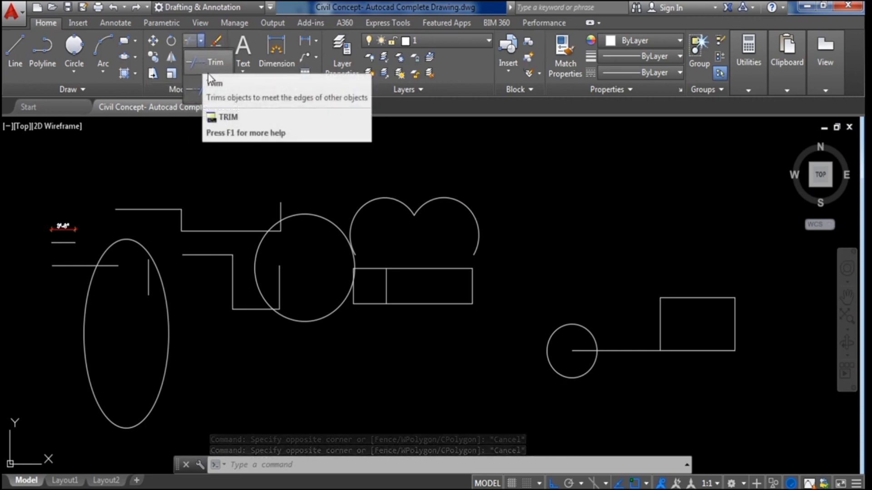
pyautogui.click(207, 63)
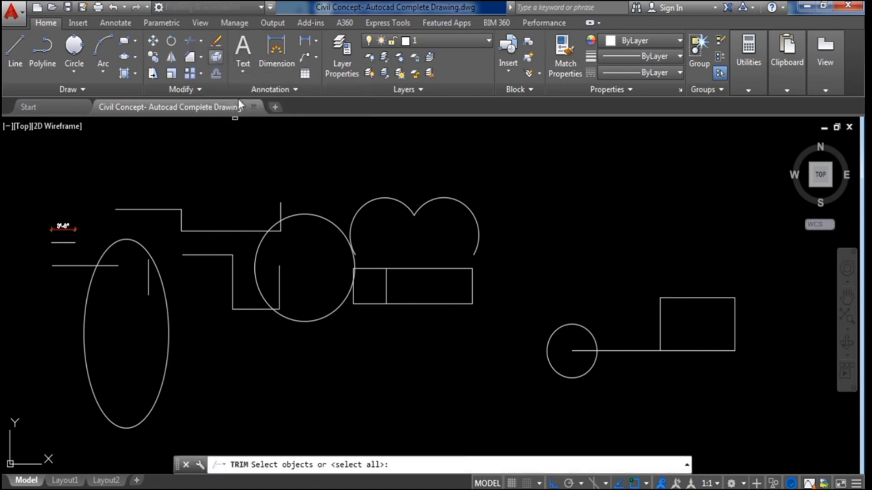
pyautogui.scroll(2, 295, 260)
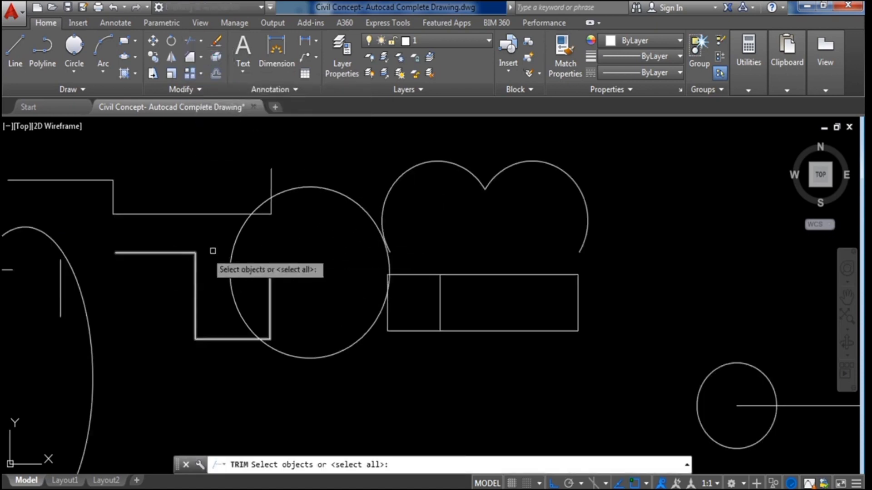
pyautogui.moveTo(14, 248); pyautogui.dragTo(326, 232, button='middle')
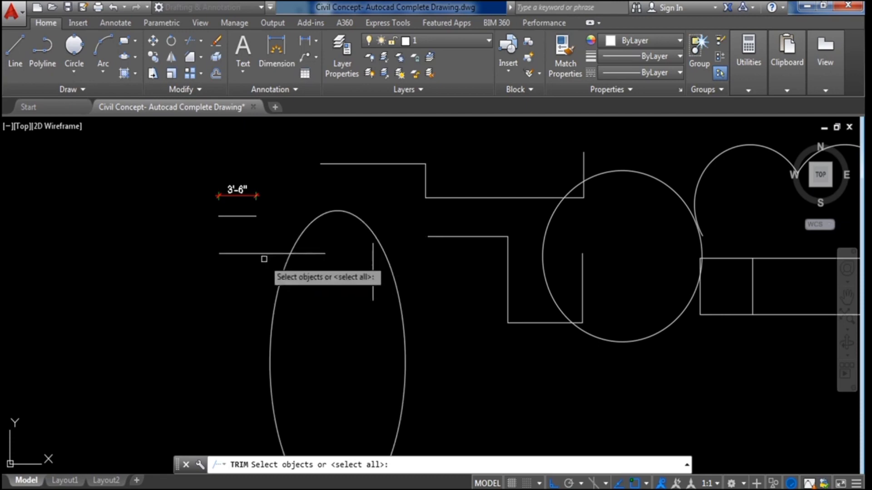
pyautogui.press('Escape')
# Trim off the part of the horizontal line that lies inside the ellipse, using the ellipse as cutting edge
pyautogui.moveTo(288, 259); pyautogui.dragTo(263, 272, button='middle')
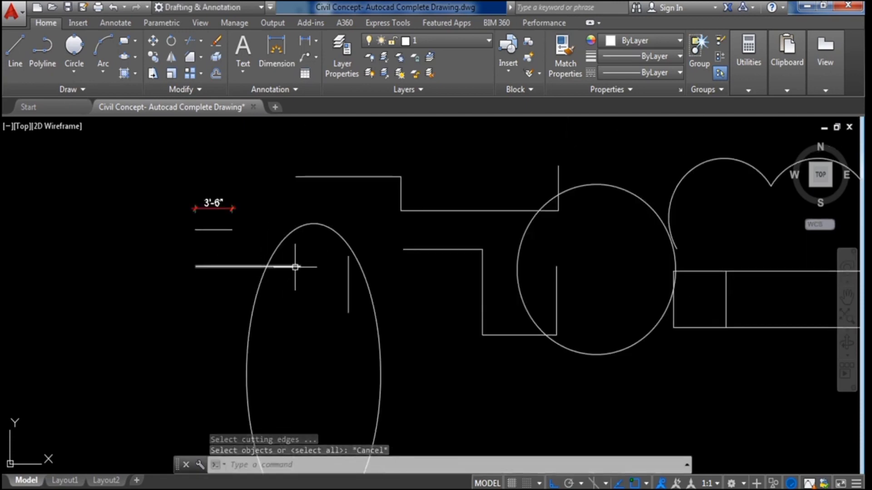
pyautogui.scroll(3, 289, 272)
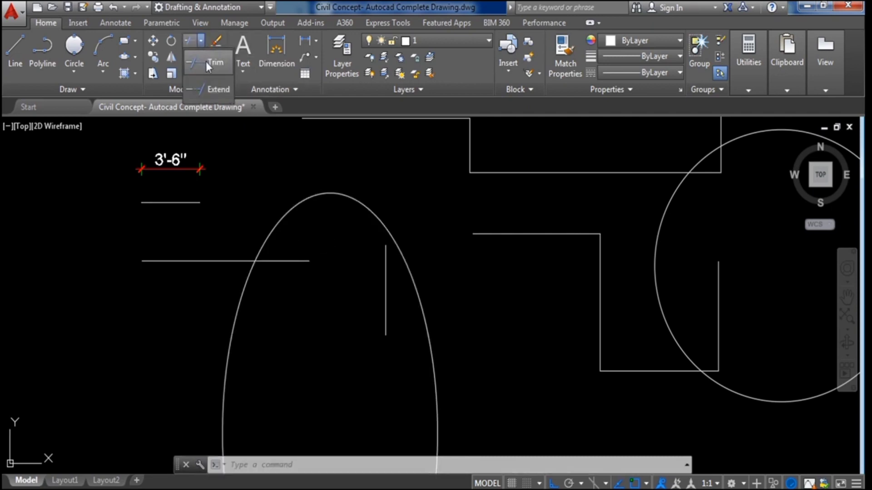
pyautogui.click(195, 41)
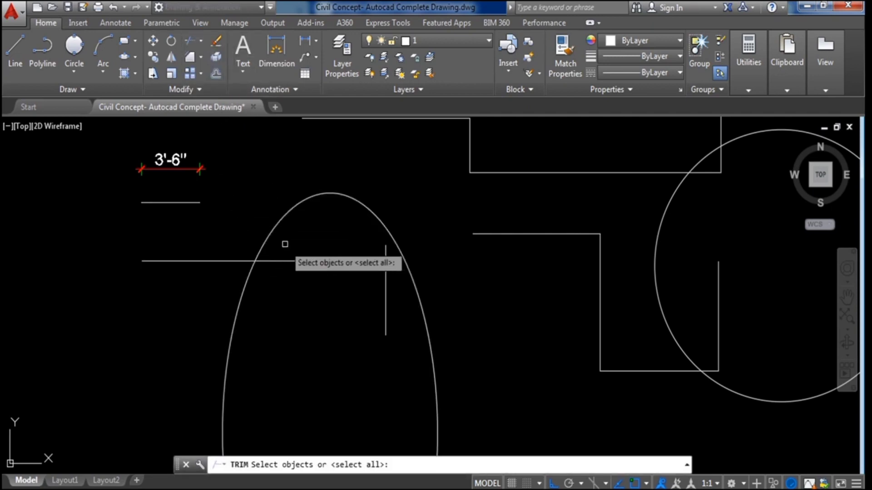
pyautogui.click(285, 217)
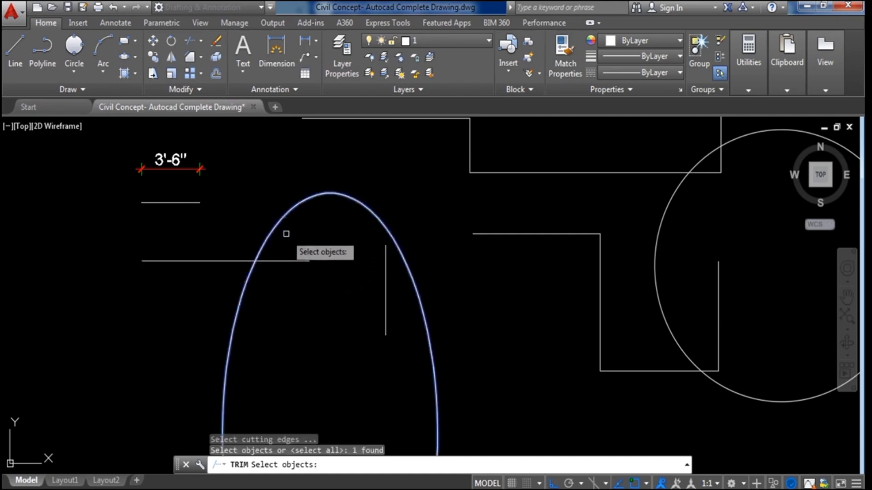
pyautogui.press('Return')
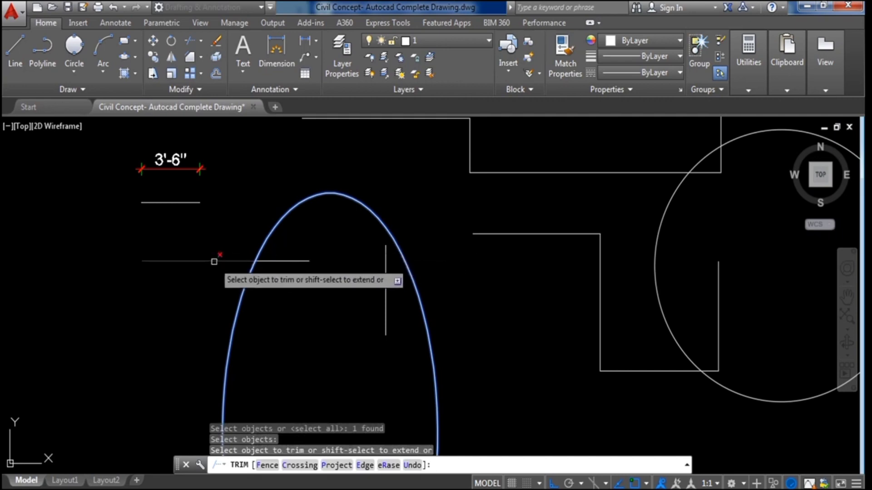
pyautogui.click(290, 262)
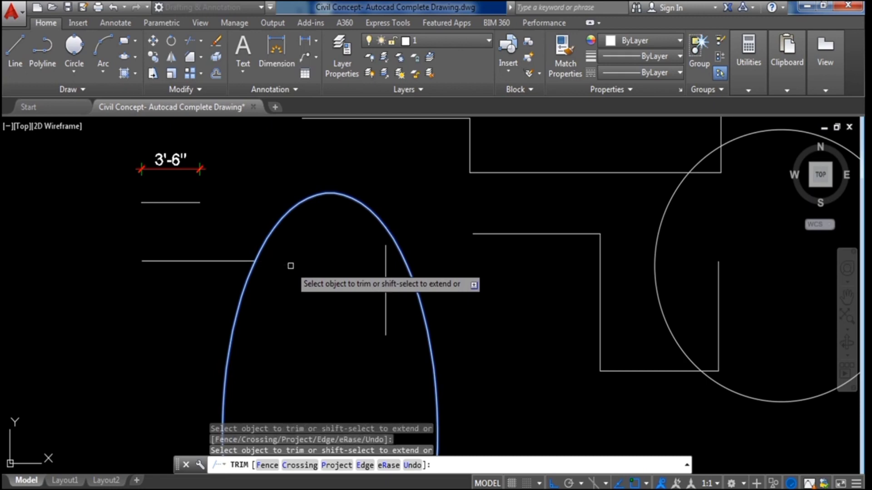
pyautogui.press('Escape')
pyautogui.scroll(-2, 282, 266)
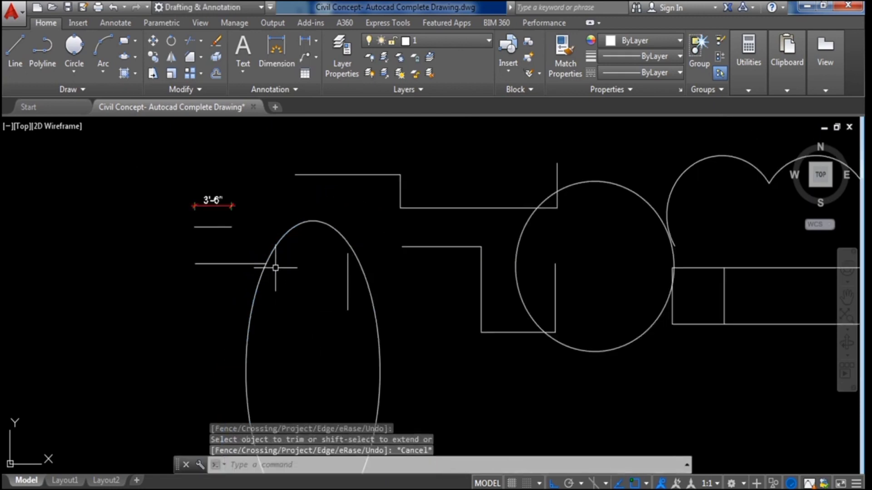
pyautogui.scroll(2, 279, 266)
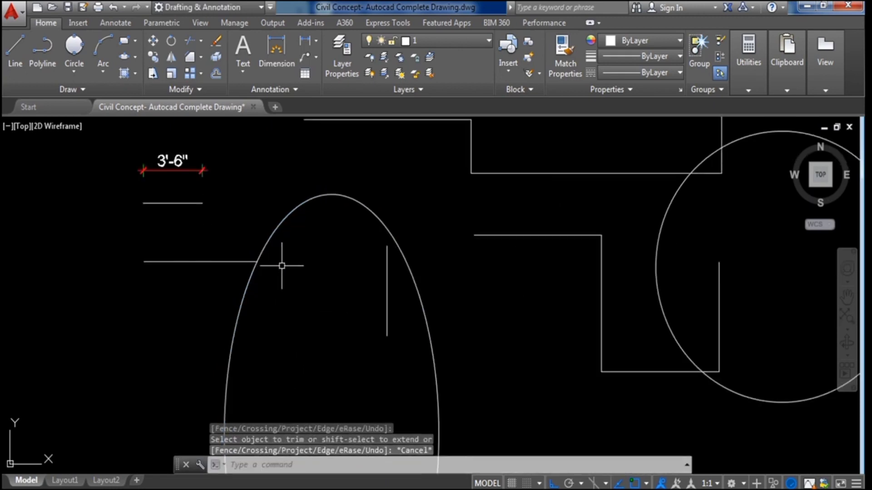
pyautogui.scroll(-2, 282, 267)
pyautogui.moveTo(431, 283); pyautogui.dragTo(290, 259, button='middle')
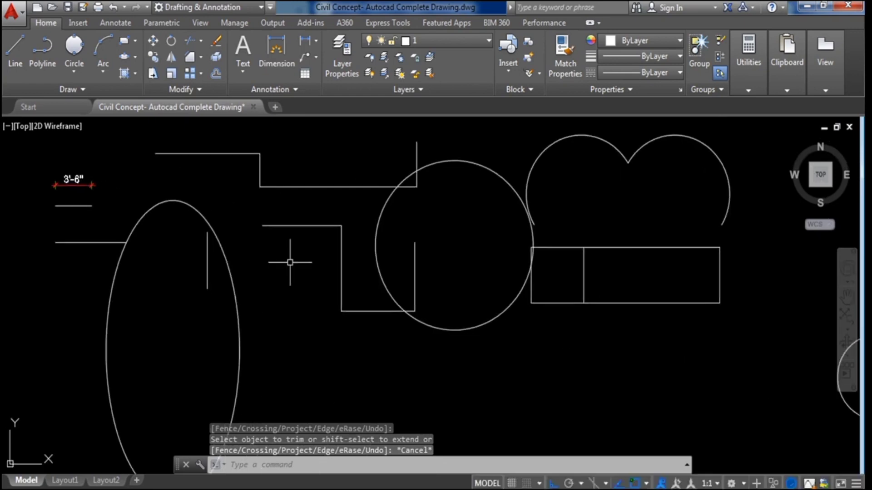
pyautogui.scroll(2, 423, 290)
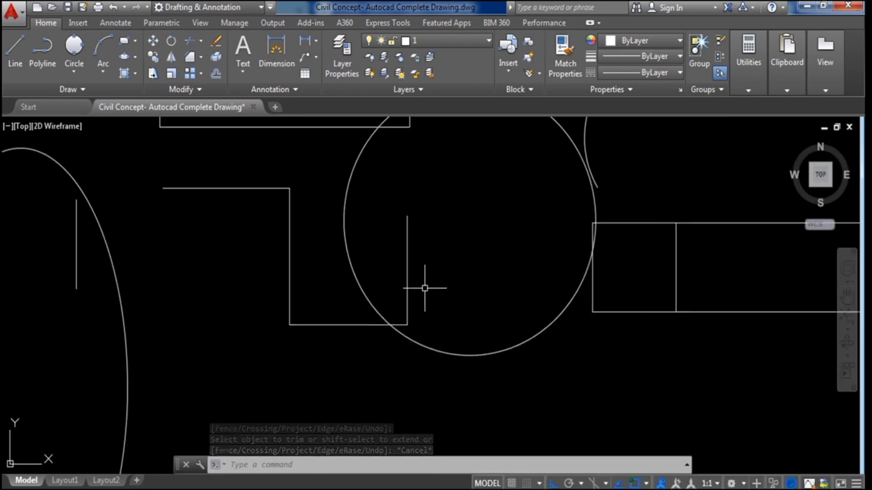
pyautogui.scroll(-2, 436, 288)
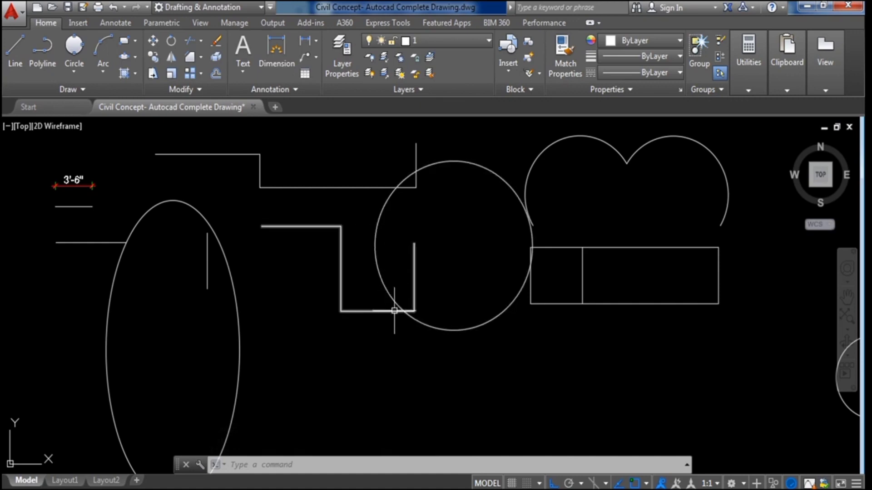
# Trim off the part of the lower polyline that lies inside the large circle, using the circle as cutting edge
pyautogui.scroll(2, 470, 298)
pyautogui.moveTo(470, 298); pyautogui.dragTo(453, 325, button='middle')
pyautogui.scroll(-2, 454, 325)
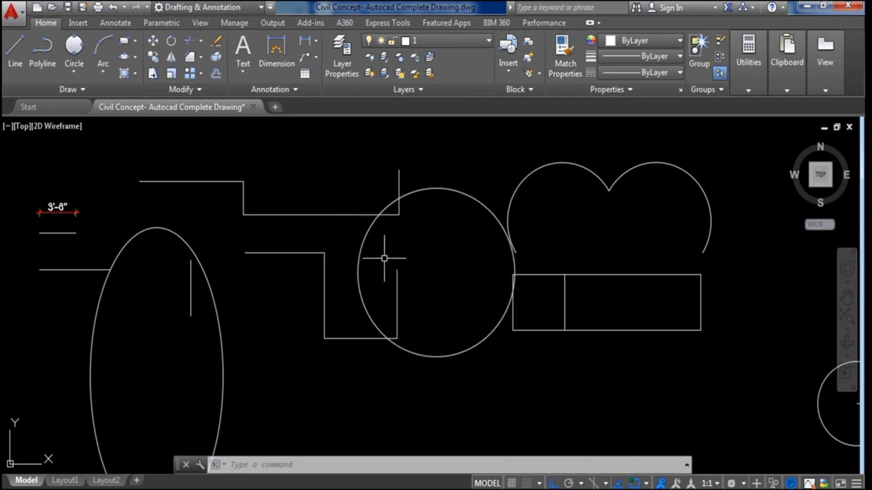
pyautogui.click(203, 40)
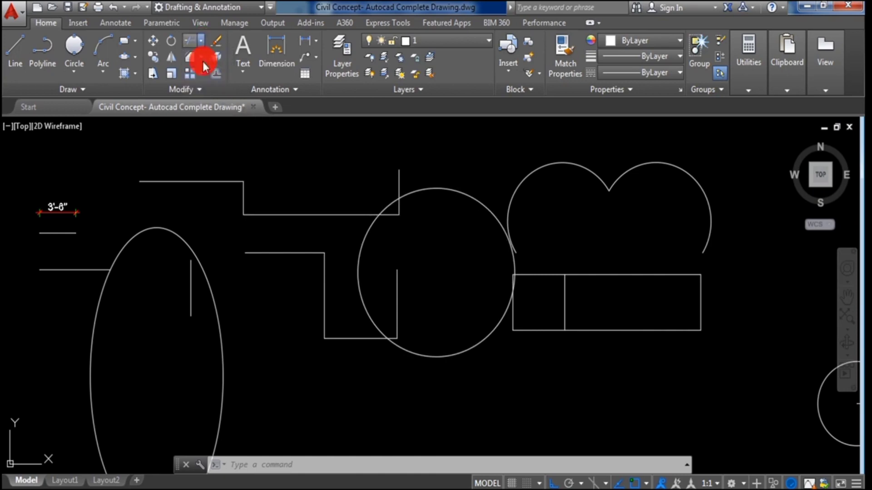
pyautogui.click(202, 61)
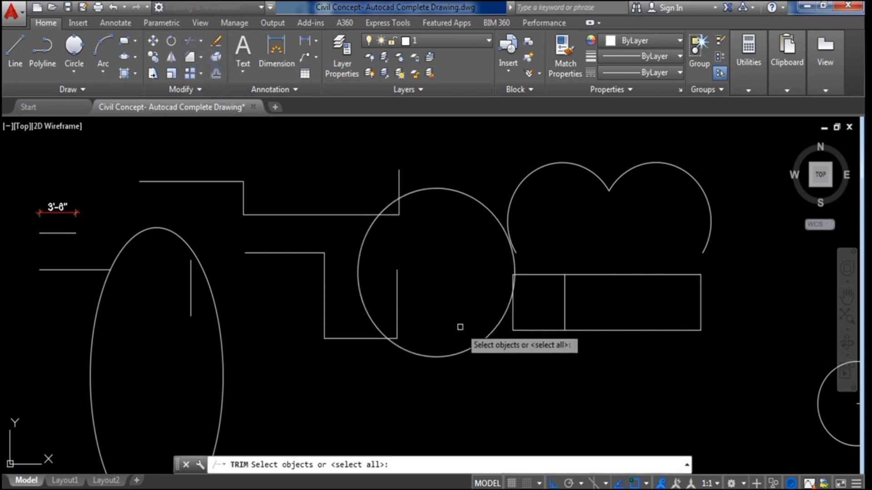
pyautogui.scroll(2, 415, 321)
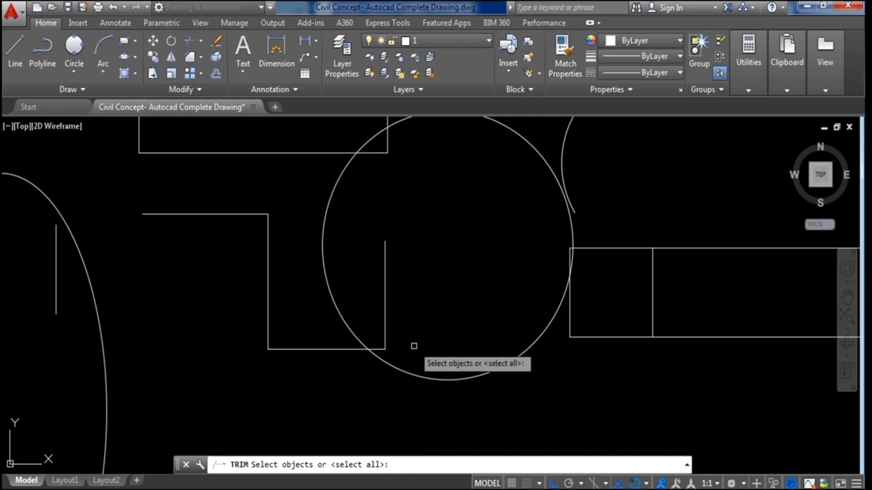
pyautogui.click(402, 369)
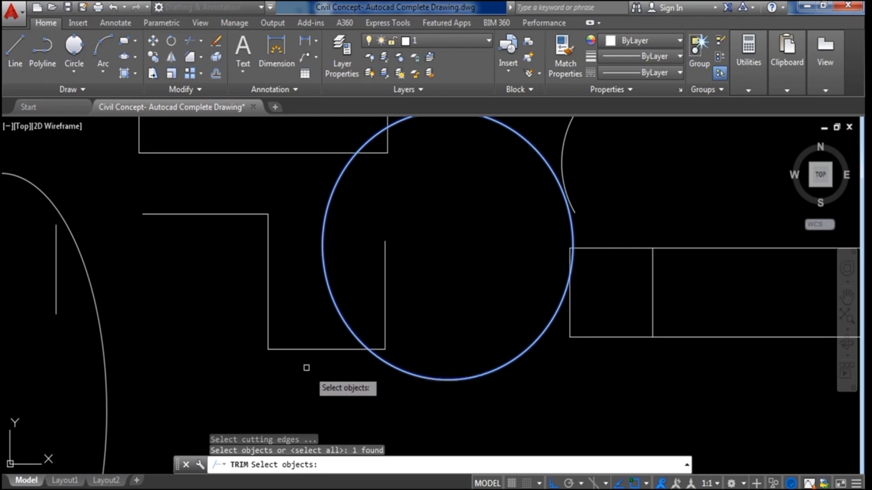
pyautogui.press('Return')
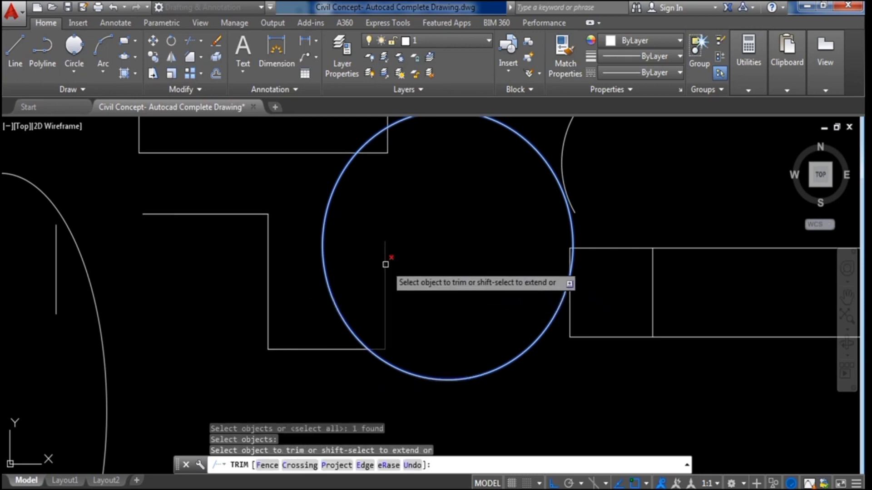
pyautogui.click(385, 273)
pyautogui.press('Escape')
pyautogui.scroll(-3, 395, 301)
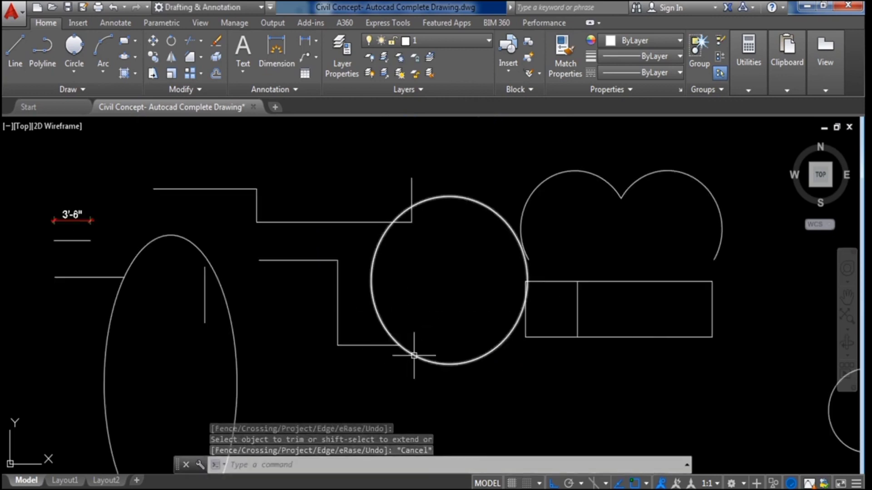
pyautogui.scroll(-3, 392, 318)
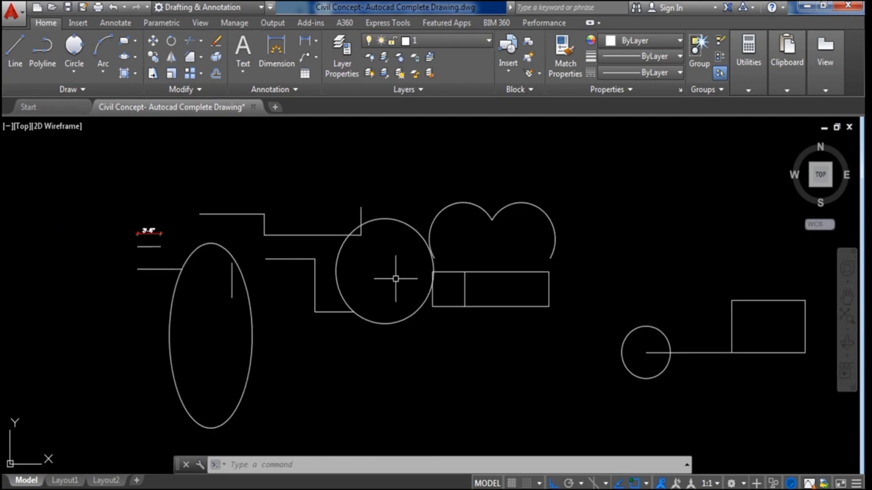
pyautogui.press('Return')
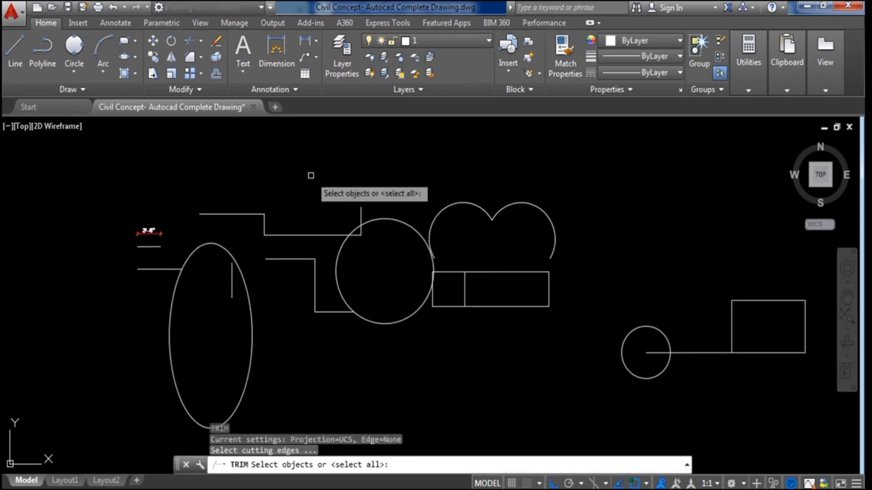
pyautogui.click(213, 89)
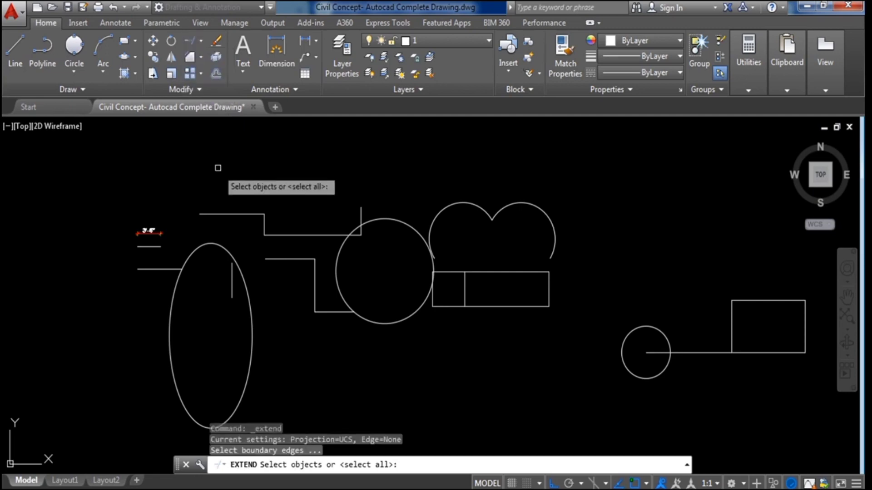
pyautogui.scroll(2, 213, 206)
pyautogui.moveTo(189, 247); pyautogui.dragTo(280, 180, button='middle')
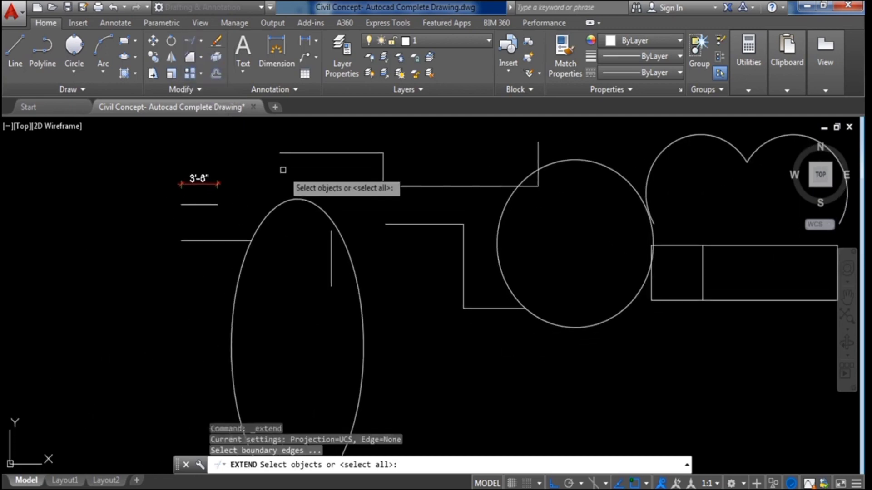
pyautogui.scroll(-2, 283, 170)
pyautogui.scroll(2, 364, 197)
pyautogui.moveTo(363, 197)
pyautogui.mouseDown(button='middle')
pyautogui.moveTo(306, 183)
pyautogui.moveTo(356, 185)
pyautogui.mouseUp(button='middle')
pyautogui.scroll(-2, 306, 183)
pyautogui.scroll(2, 293, 187)
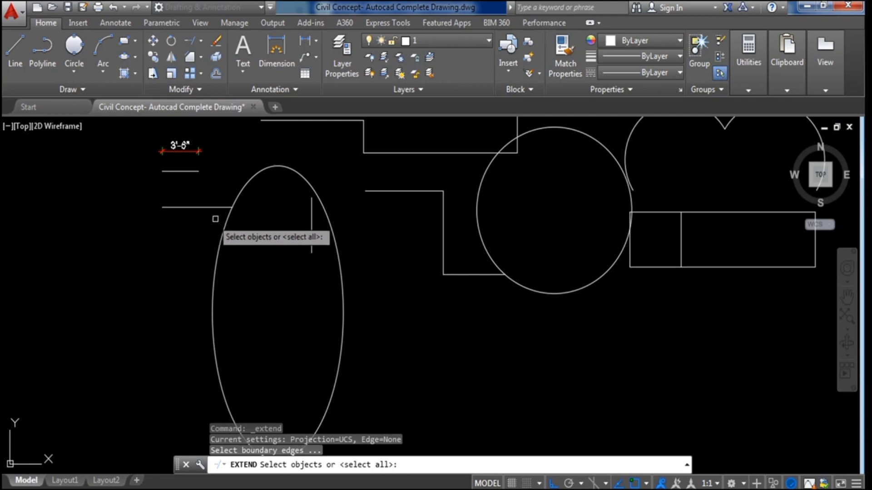
pyautogui.scroll(2, 258, 214)
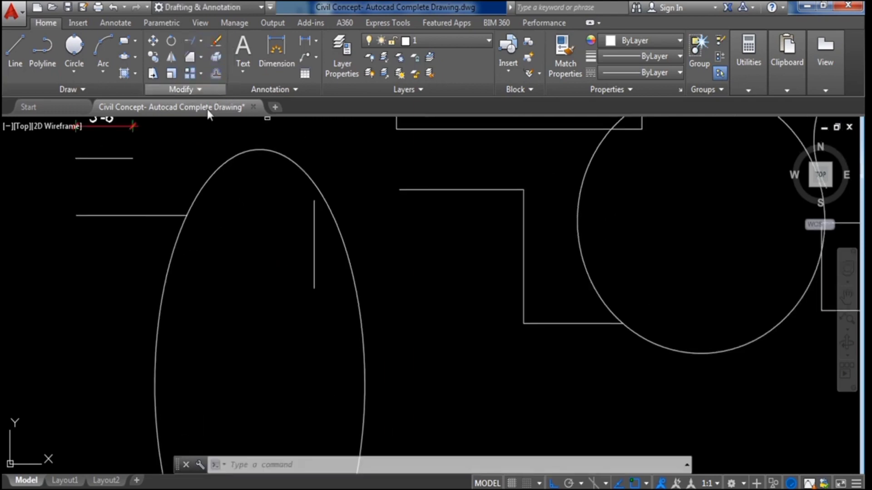
# Extend the horizontal line that ends at the ellipse's edge up to the short vertical line inside the ellipse
pyautogui.press('Return')
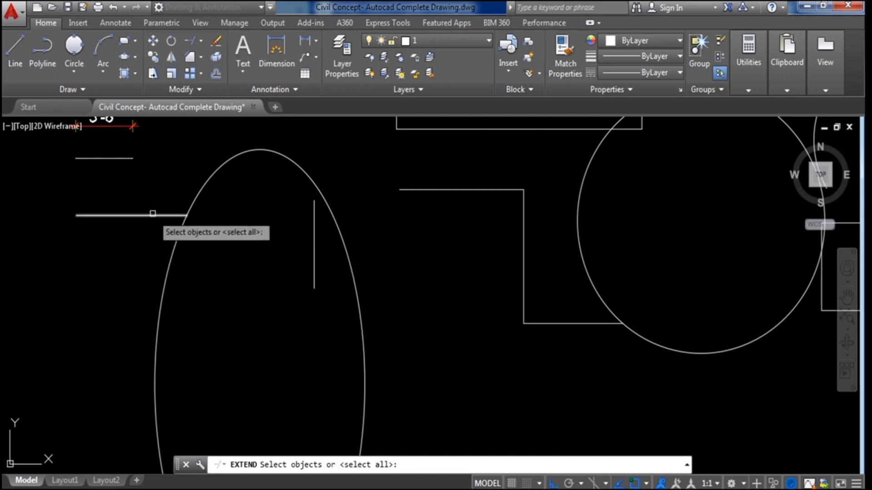
pyautogui.click(313, 225)
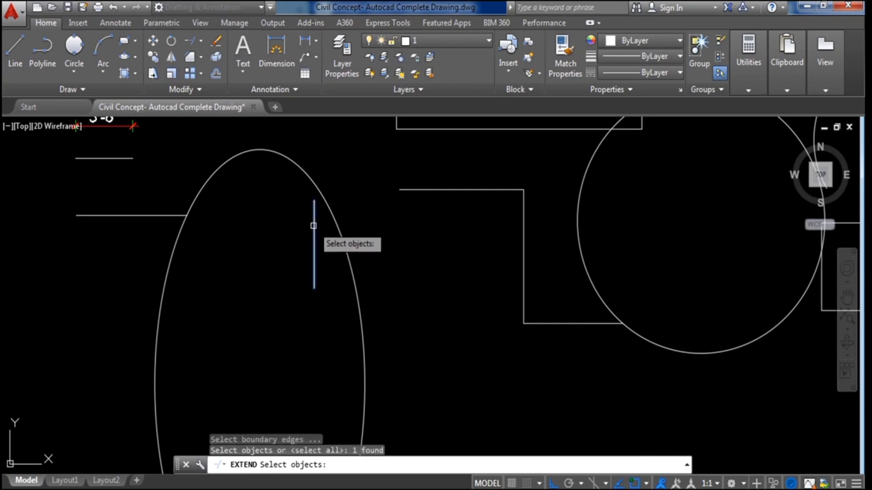
pyautogui.press('Return')
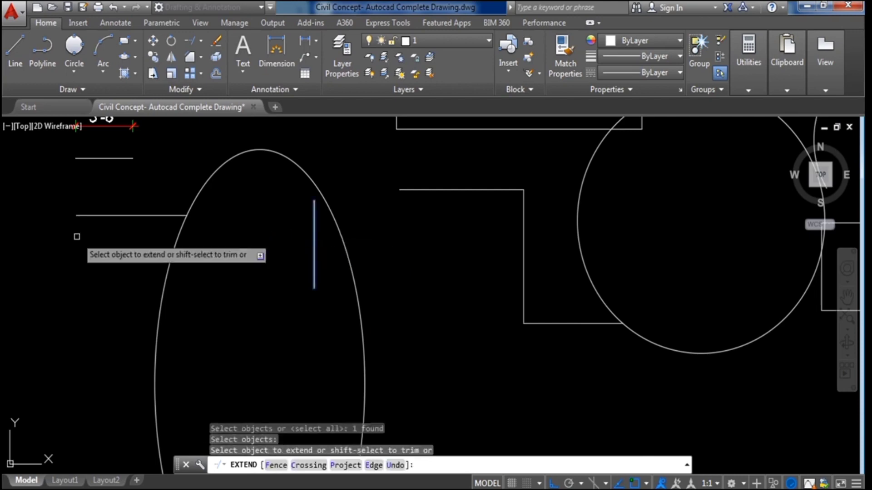
pyautogui.click(137, 216)
pyautogui.scroll(-4, 243, 262)
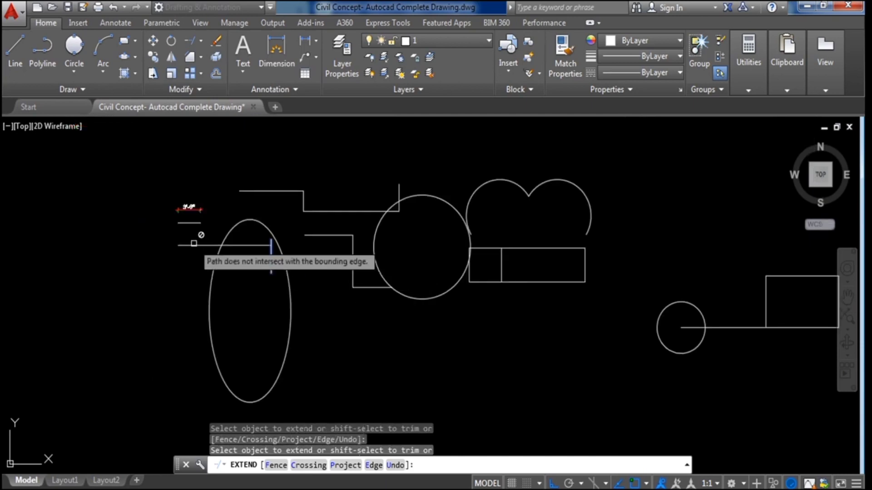
pyautogui.press('Escape')
pyautogui.scroll(2, 198, 247)
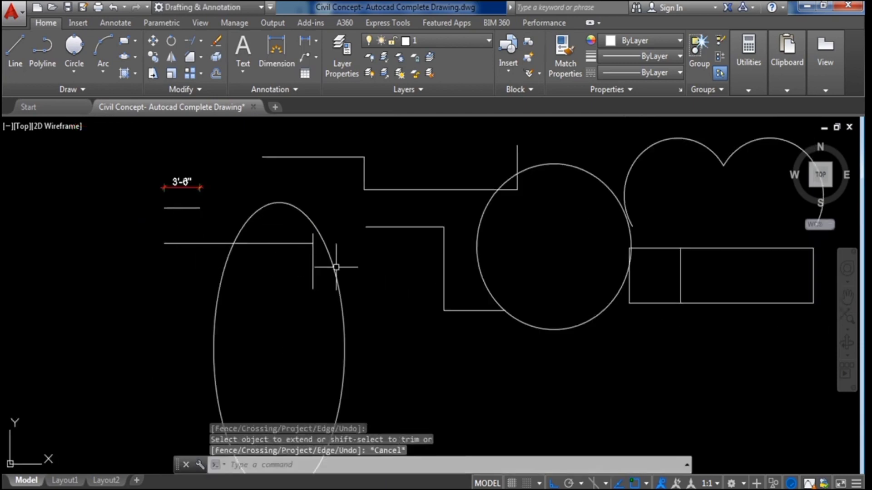
# Extend the lower polyline's trimmed bottom segment across the large circle to its far side, using the circle as boundary edge
pyautogui.scroll(-2, 383, 262)
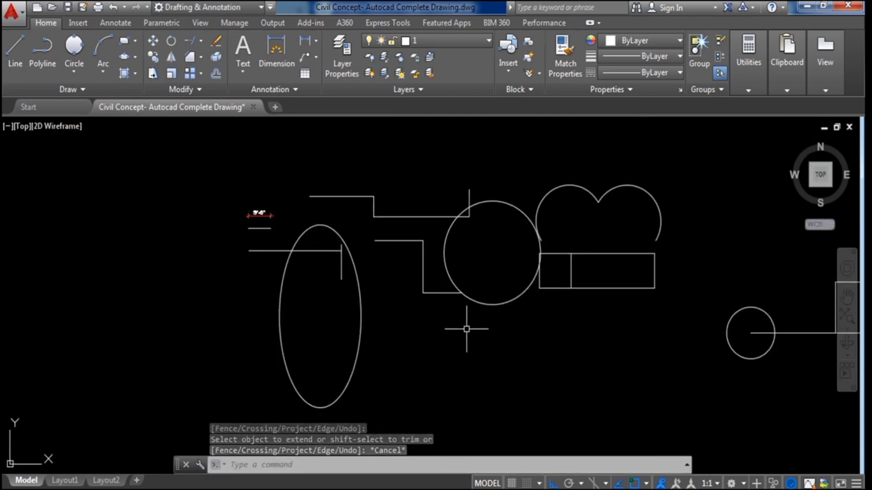
pyautogui.moveTo(448, 329)
pyautogui.mouseDown(button='middle')
pyautogui.moveTo(345, 325)
pyautogui.moveTo(308, 334)
pyautogui.mouseUp(button='middle')
pyautogui.scroll(2, 341, 234)
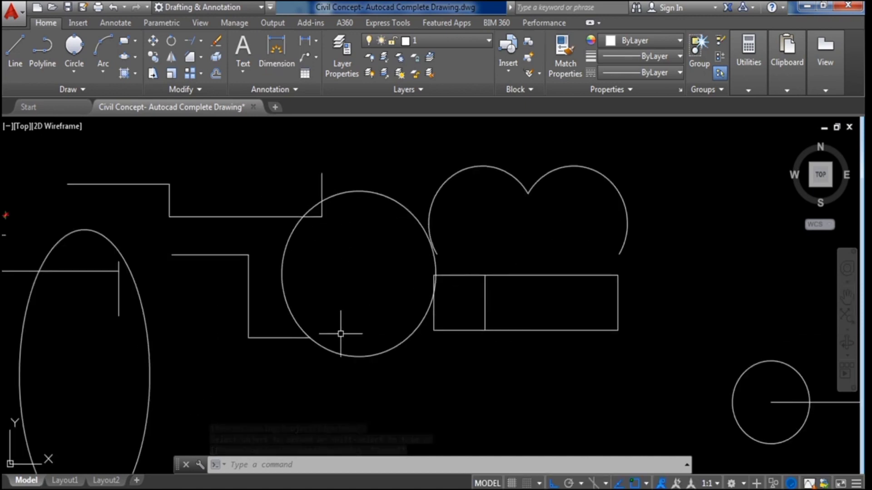
pyautogui.scroll(2, 342, 331)
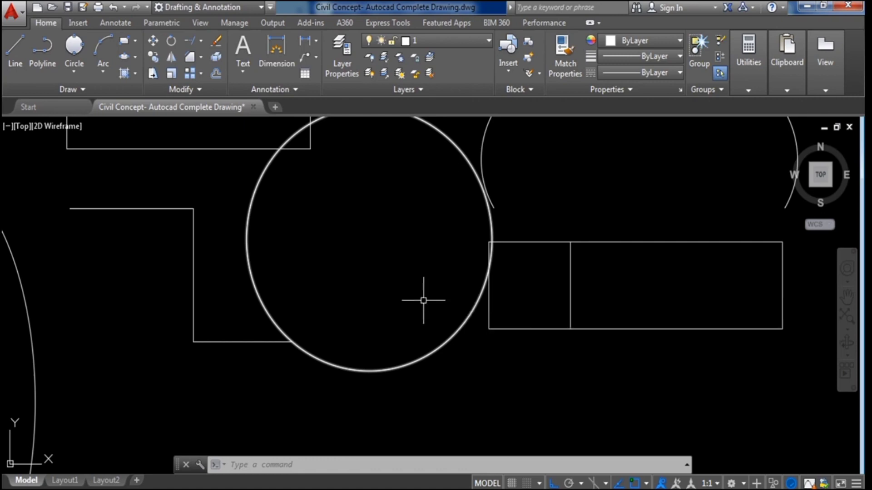
pyautogui.click(201, 41)
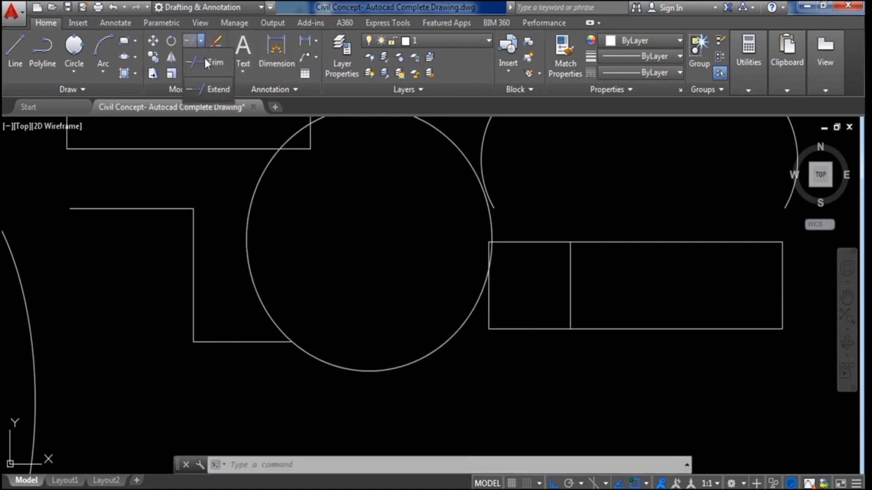
pyautogui.click(207, 86)
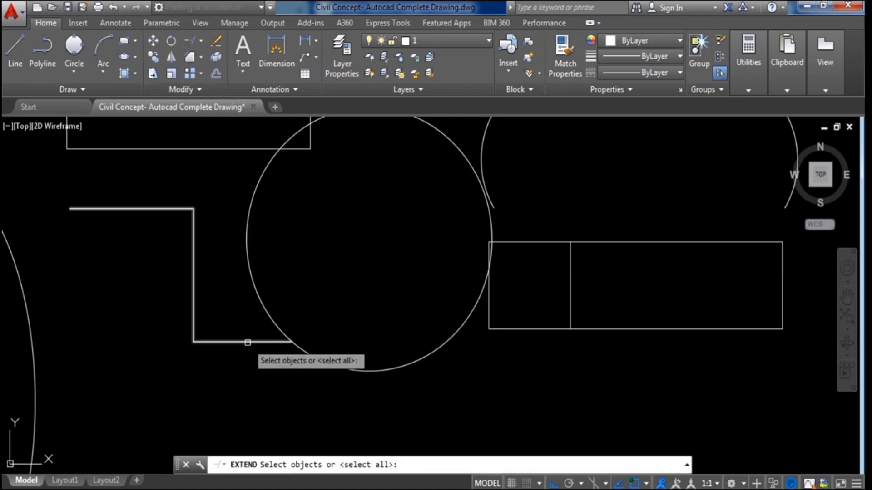
pyautogui.click(471, 315)
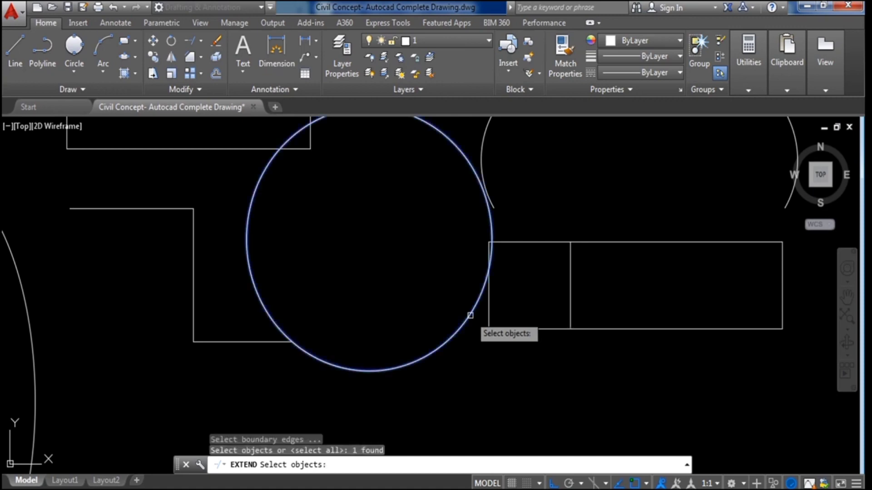
pyautogui.press('Return')
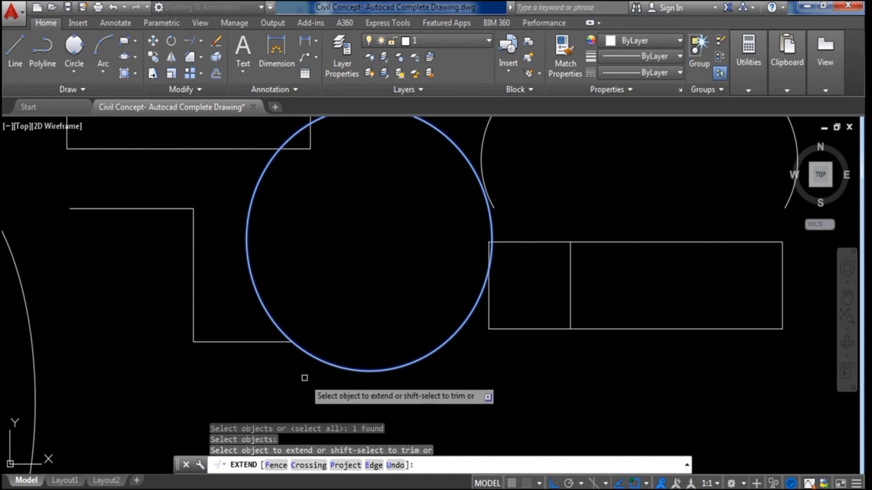
pyautogui.click(256, 343)
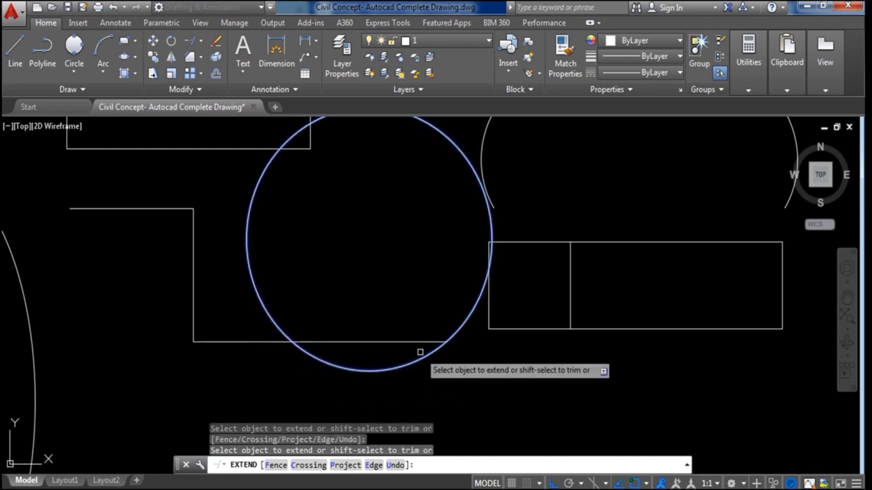
pyautogui.press('Escape')
pyautogui.scroll(-4, 459, 340)
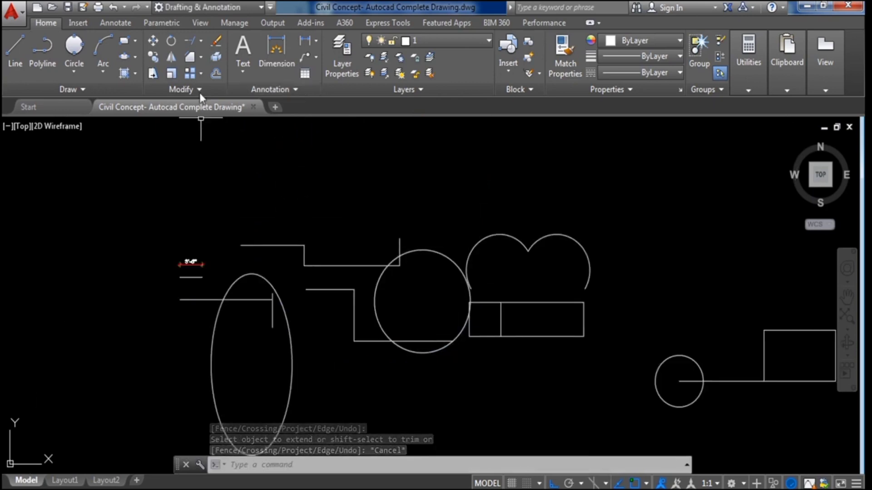
# Draw a separate vertical line in the empty area above the upper polyline
pyautogui.click(200, 57)
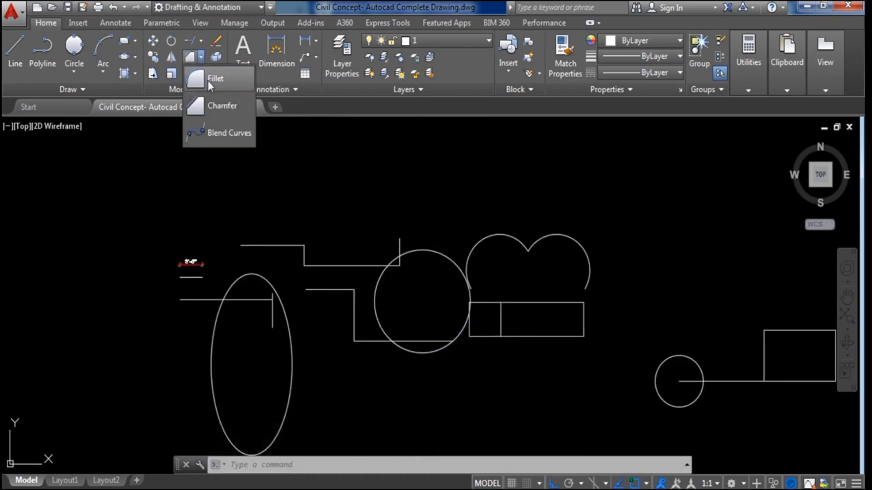
pyautogui.moveTo(360, 168); pyautogui.dragTo(290, 193, button='middle')
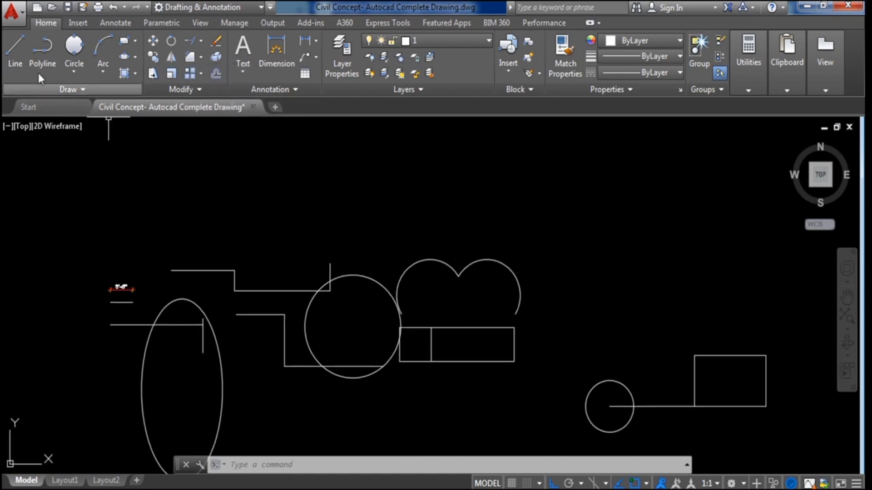
pyautogui.click(15, 50)
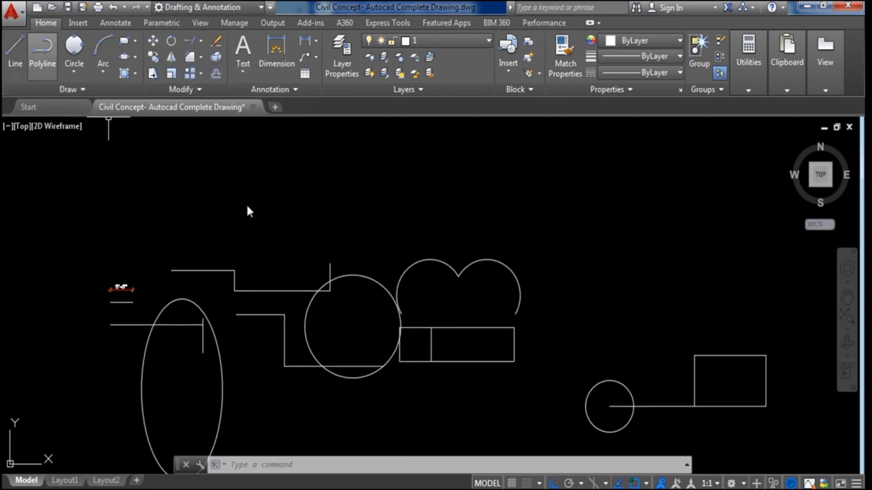
pyautogui.click(279, 235)
pyautogui.click(280, 165)
pyautogui.press('Escape')
pyautogui.scroll(2, 305, 158)
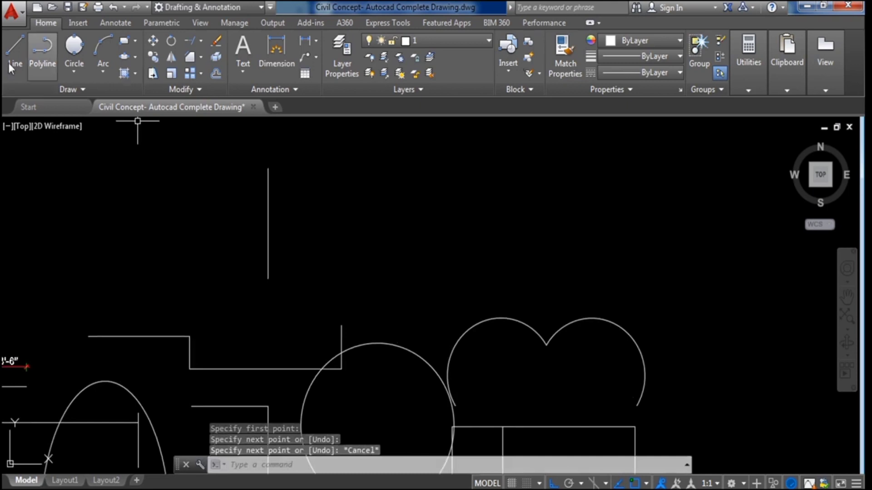
# Draw a horizontal line running right from just above and beside the new vertical line's top end, leaving a gap between them
pyautogui.click(15, 50)
pyautogui.click(293, 143)
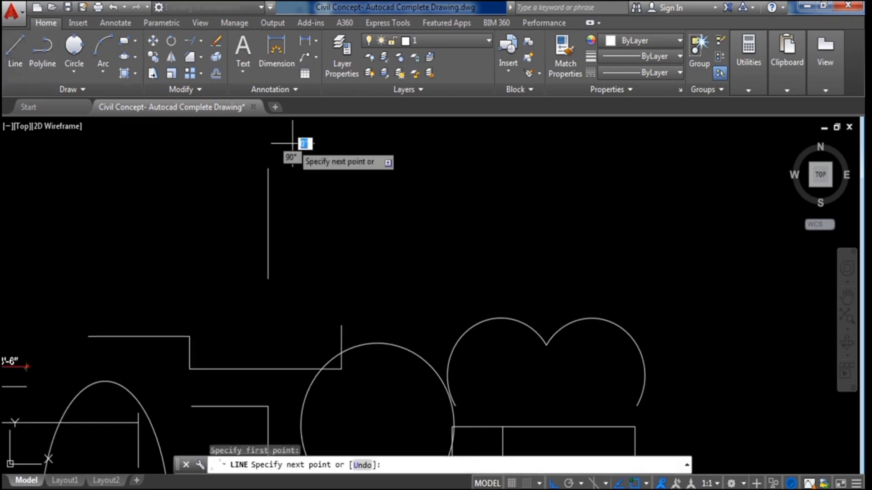
pyautogui.click(452, 145)
pyautogui.press('Escape')
pyautogui.scroll(2, 318, 164)
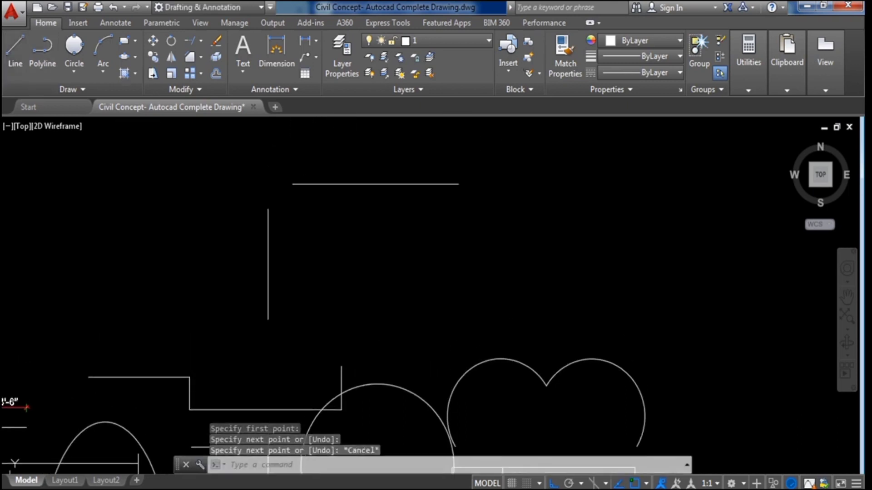
# Fillet the separate vertical and horizontal lines into a corner, and undo the fillet
pyautogui.click(200, 58)
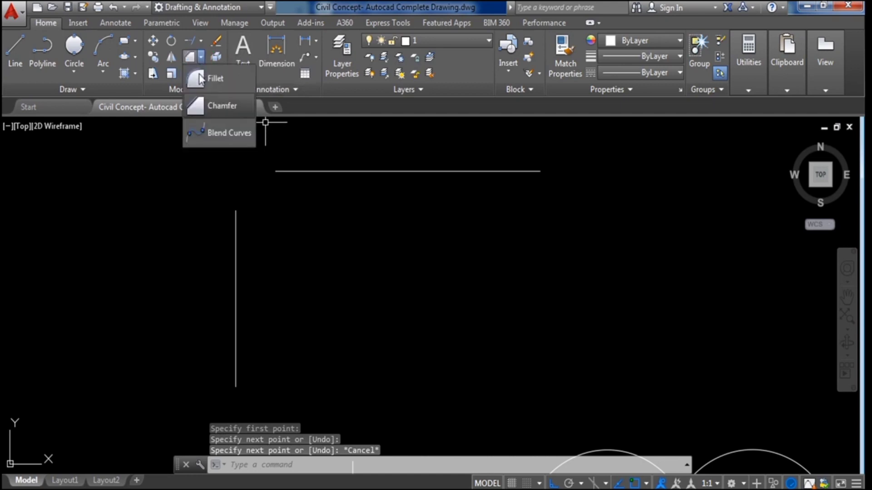
pyautogui.click(223, 87)
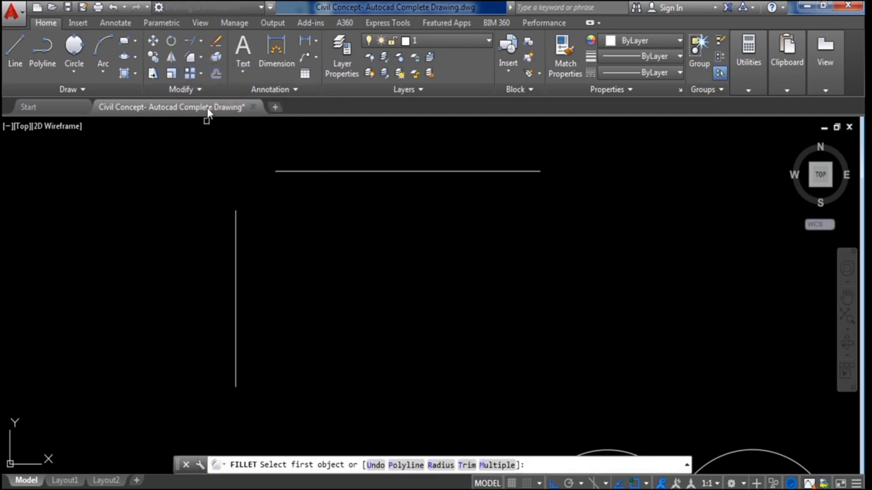
pyautogui.click(236, 232)
pyautogui.click(338, 170)
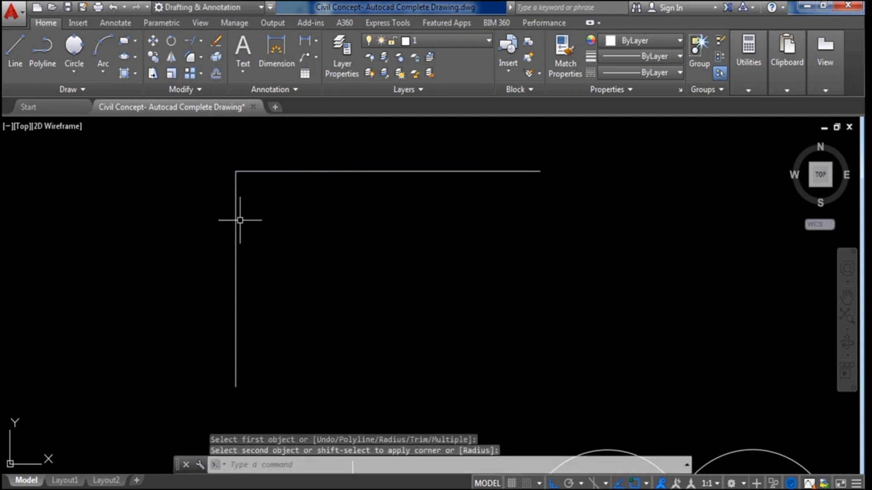
pyautogui.scroll(-2, 297, 215)
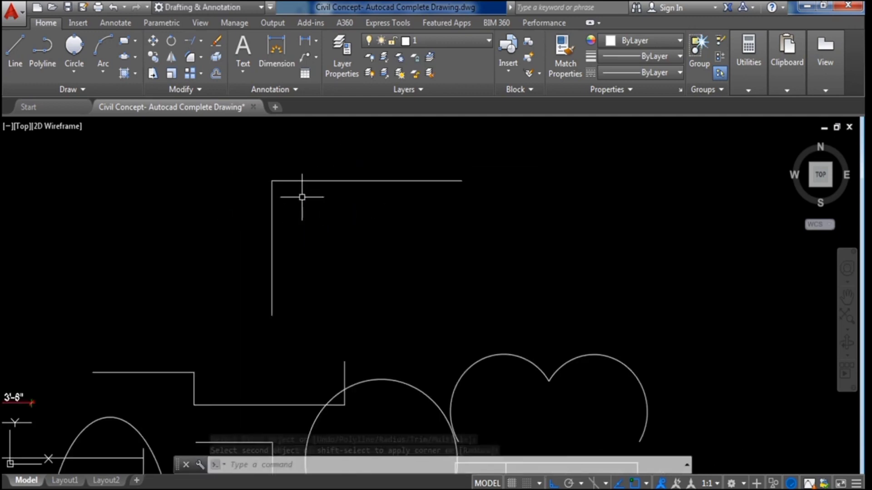
pyautogui.hotkey('ctrl', 'z')
pyautogui.hotkey('ctrl', 'z')
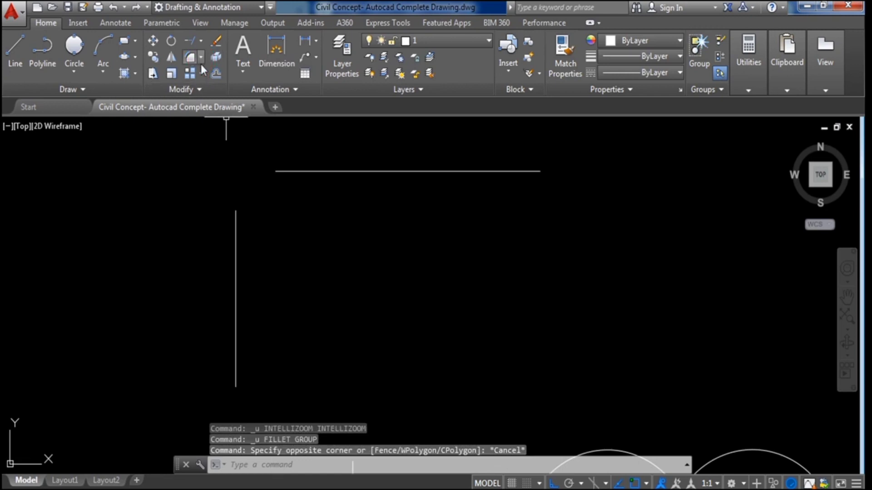
# Chamfer the corner between the separate vertical and horizontal lines, and undo the chamfer
pyautogui.click(201, 62)
pyautogui.click(212, 113)
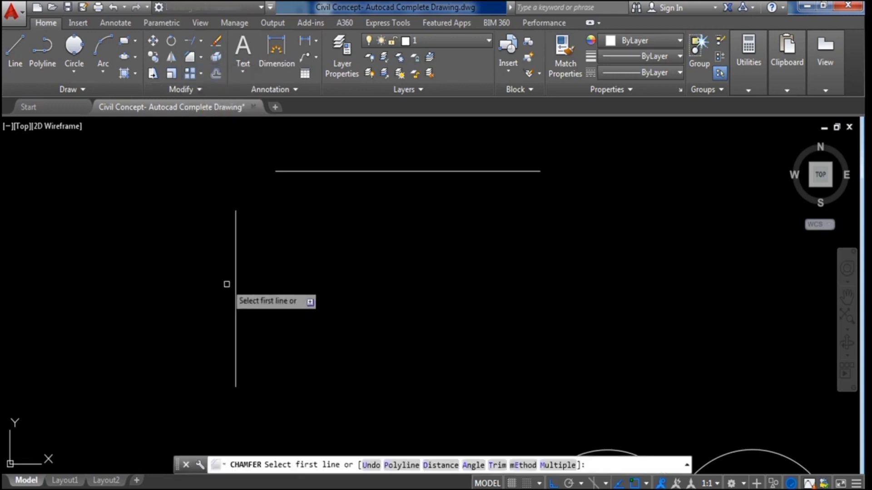
pyautogui.click(236, 260)
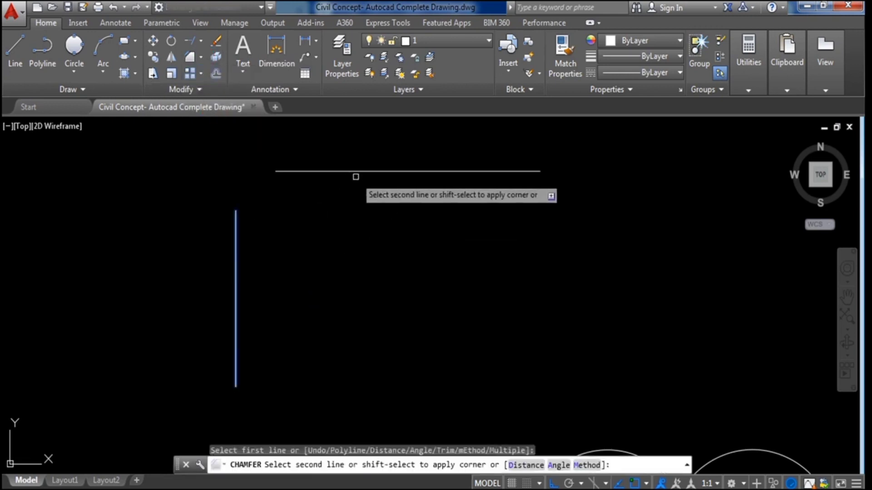
pyautogui.click(373, 172)
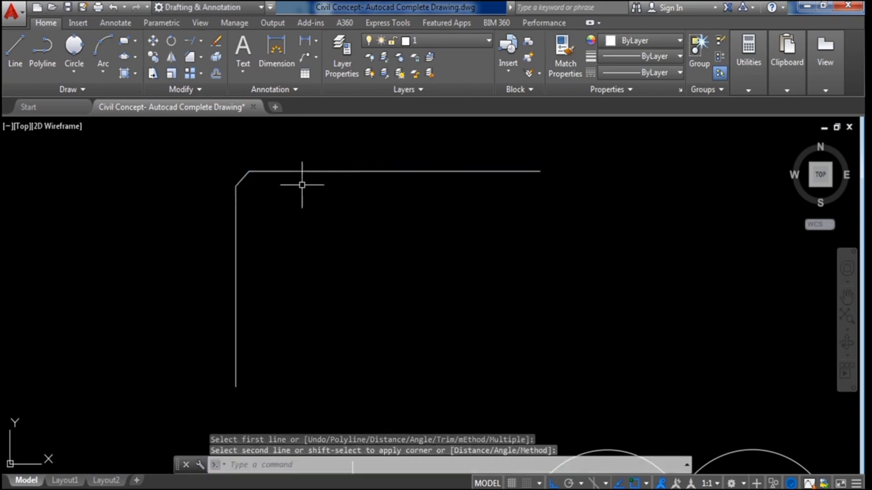
pyautogui.press('Escape')
pyautogui.hotkey('ctrl', 'z')
pyautogui.hotkey('ctrl', 'z')
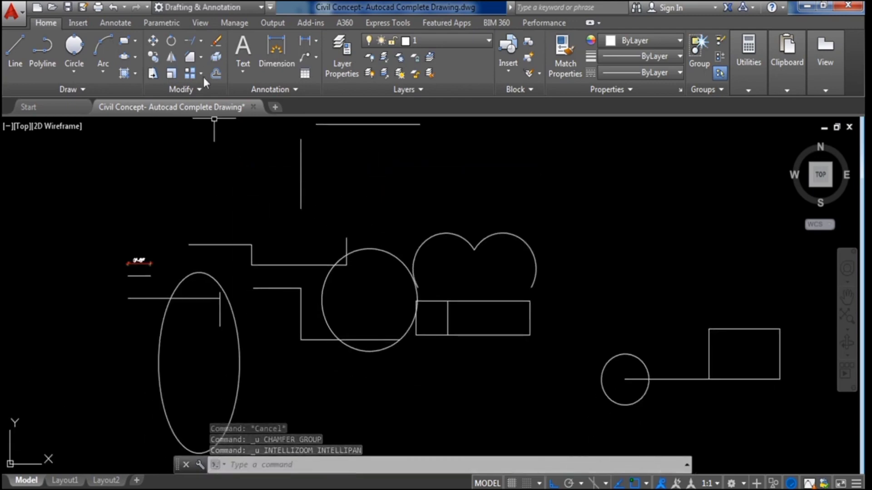
# Erase the separate vertical line and both stepped polylines, keeping the horizontal line above them and the large circle
pyautogui.click(217, 42)
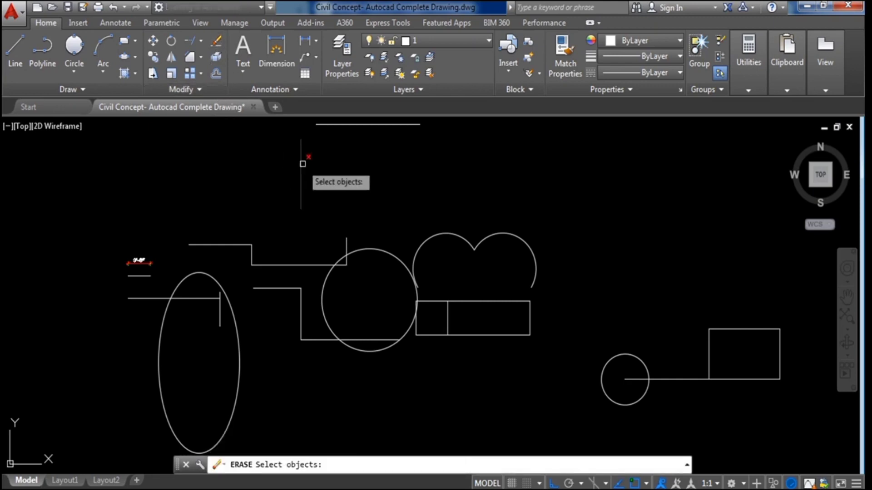
pyautogui.click(347, 246)
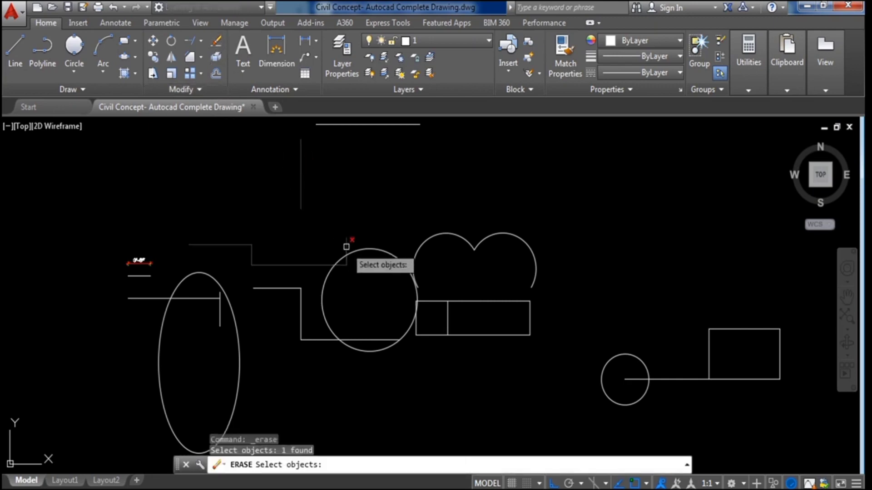
pyautogui.click(388, 221)
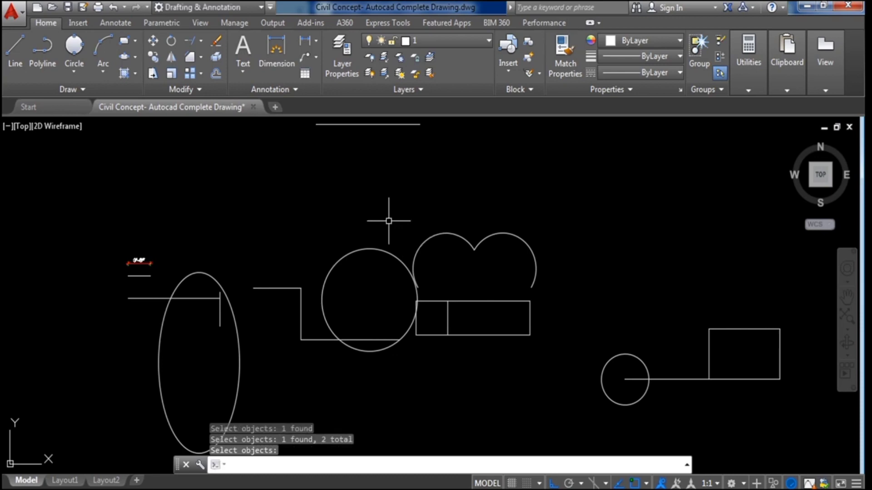
pyautogui.click(217, 44)
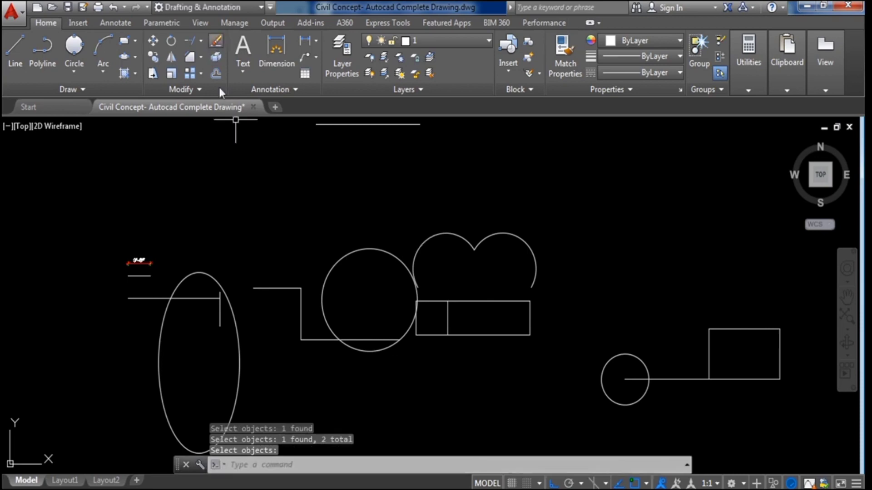
pyautogui.click(301, 294)
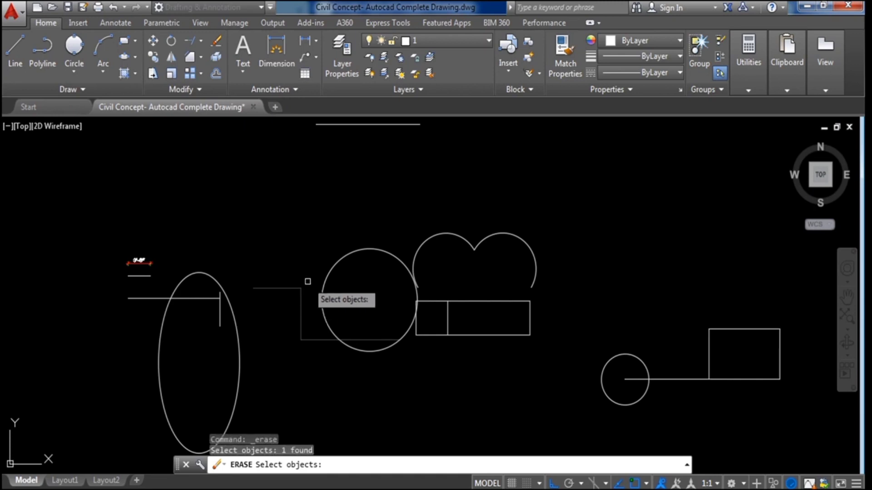
pyautogui.press('Return')
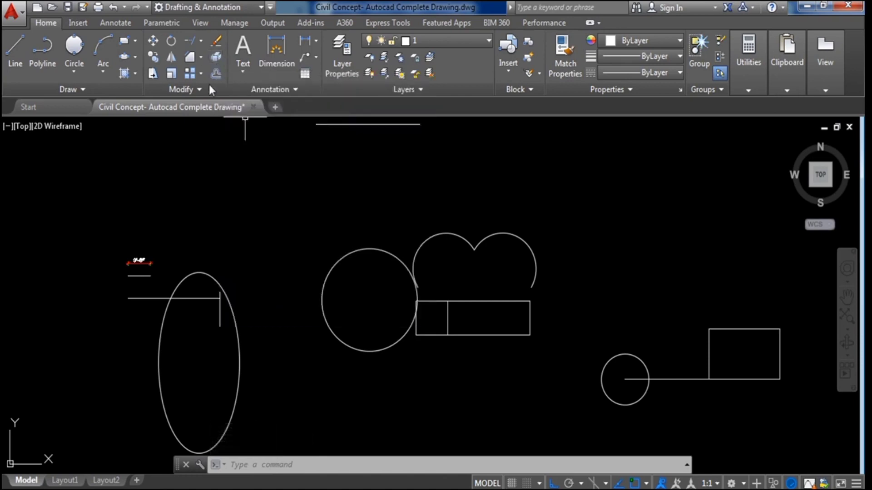
# Explode the rectangle that is joined to the small circle by a horizontal line
pyautogui.scroll(-2, 371, 246)
pyautogui.scroll(2, 450, 276)
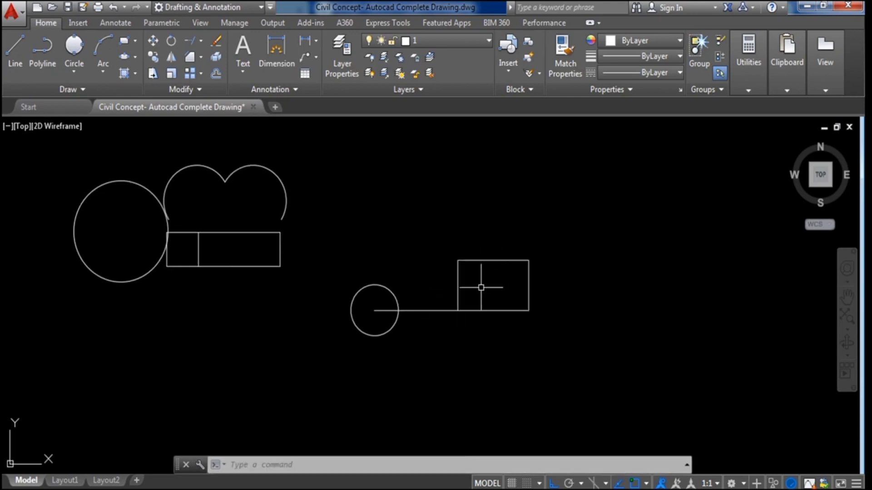
pyautogui.click(214, 61)
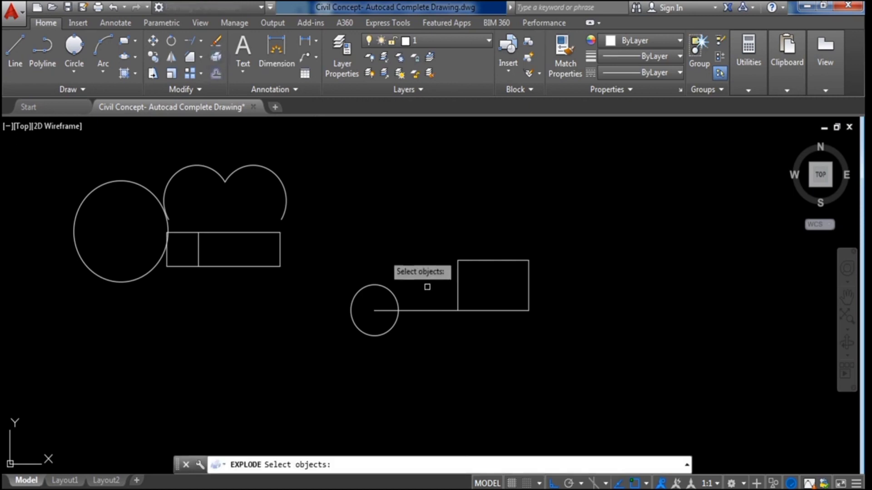
pyautogui.click(513, 260)
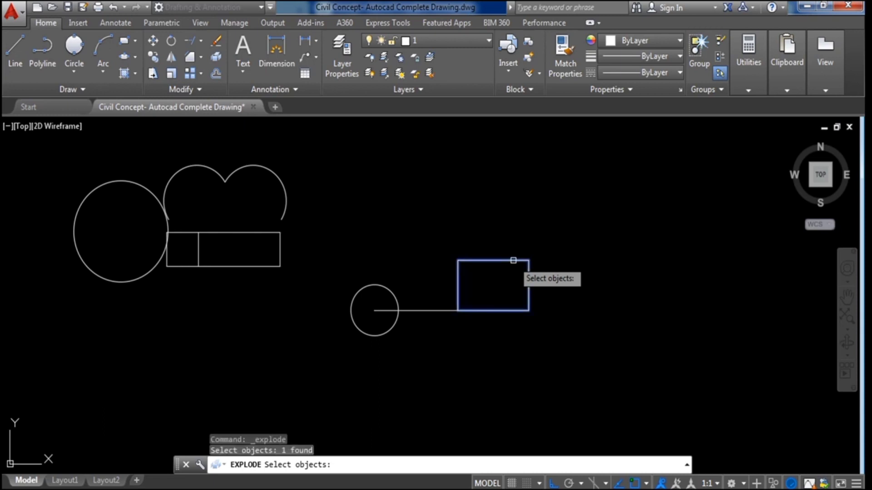
pyautogui.press('Return')
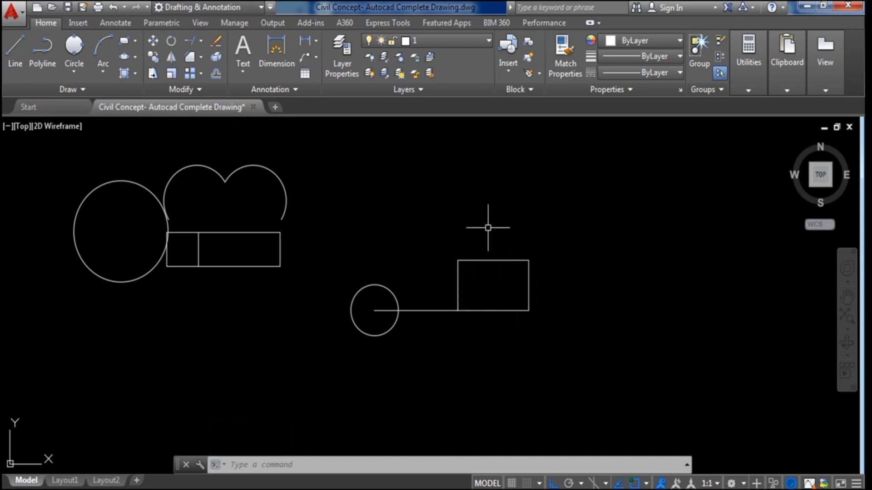
pyautogui.click(217, 74)
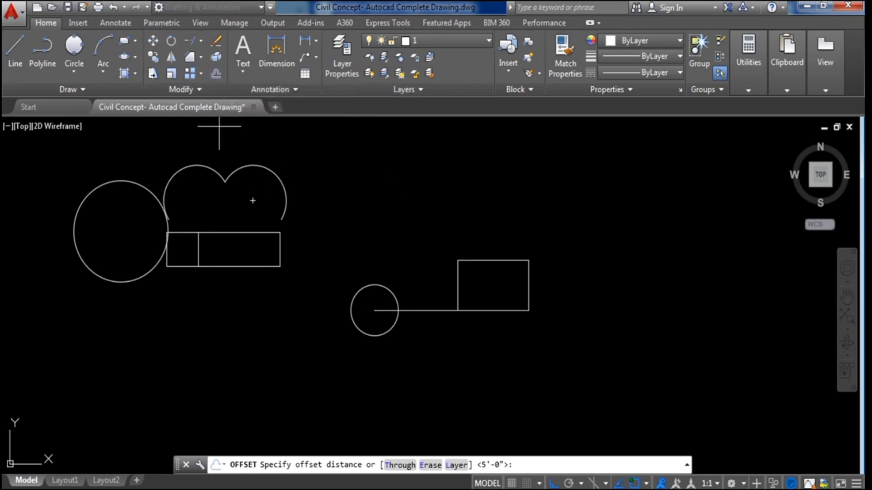
pyautogui.scroll(-2, 268, 137)
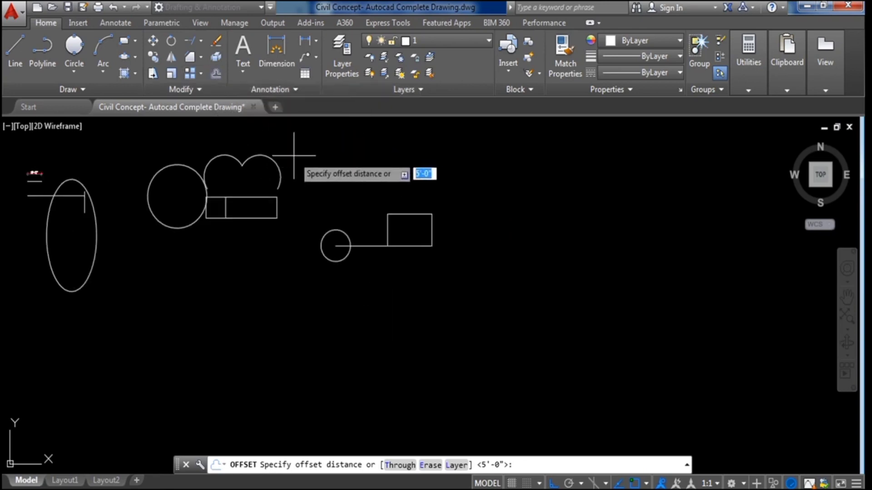
pyautogui.moveTo(303, 157); pyautogui.dragTo(489, 168, button='middle')
pyautogui.moveTo(288, 229); pyautogui.dragTo(351, 247, button='middle')
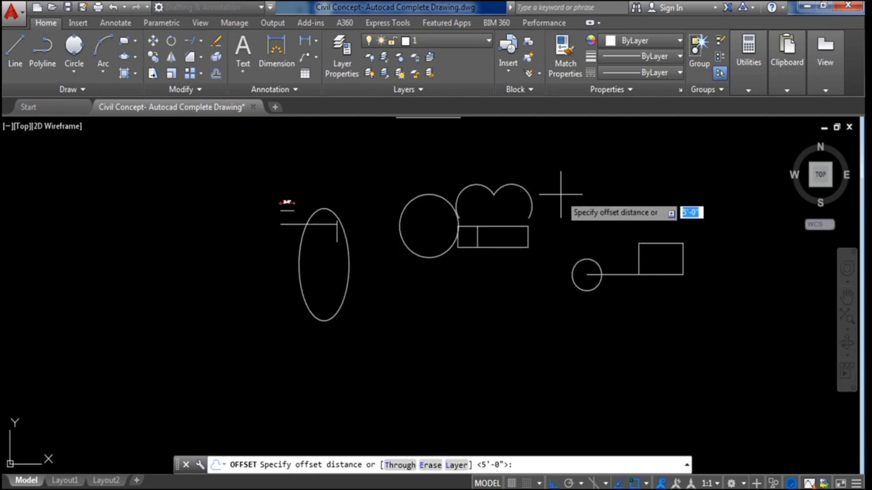
pyautogui.moveTo(542, 195); pyautogui.dragTo(457, 201, button='middle')
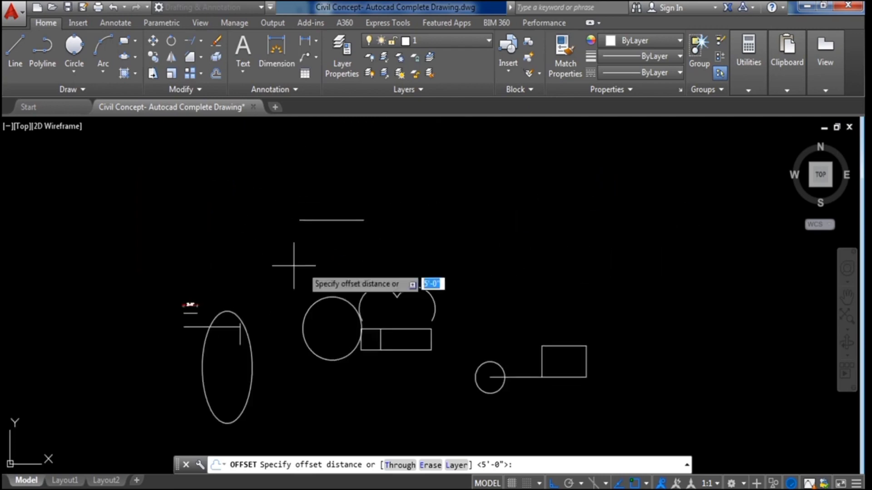
pyautogui.scroll(2, 317, 254)
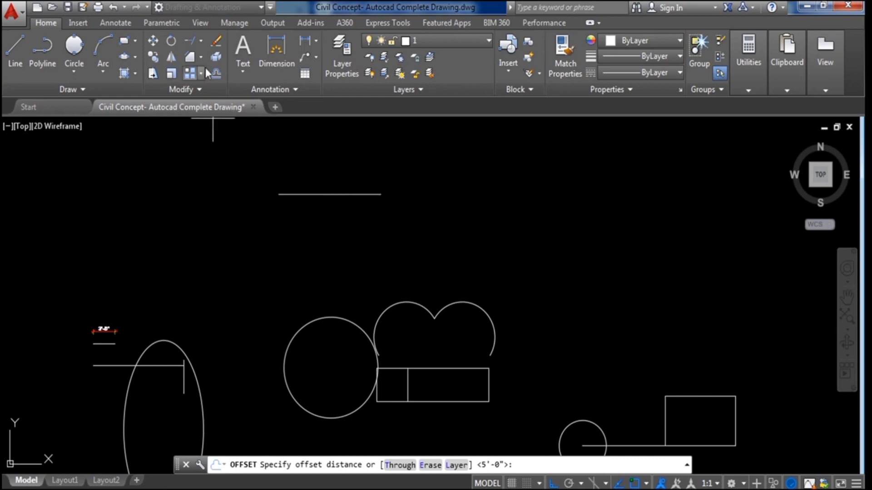
pyautogui.press('Escape')
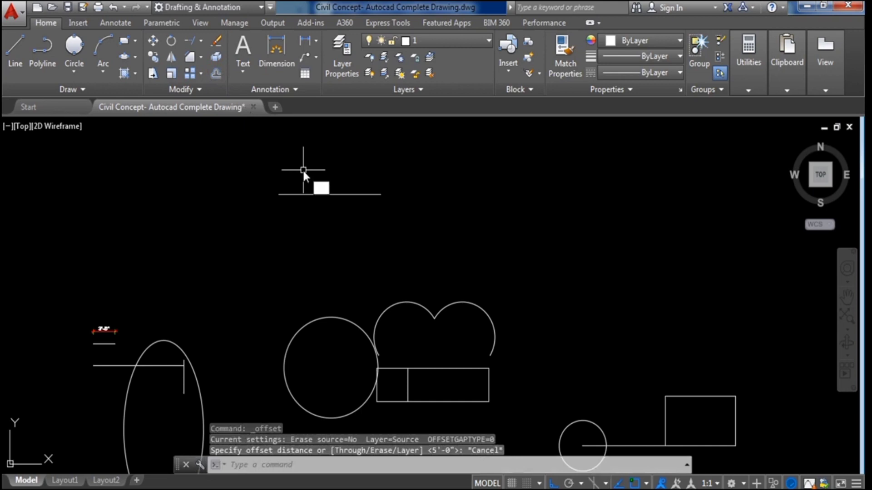
# Offset the separate horizontal line above the large circle by 2' to its lower side
pyautogui.press('Return')
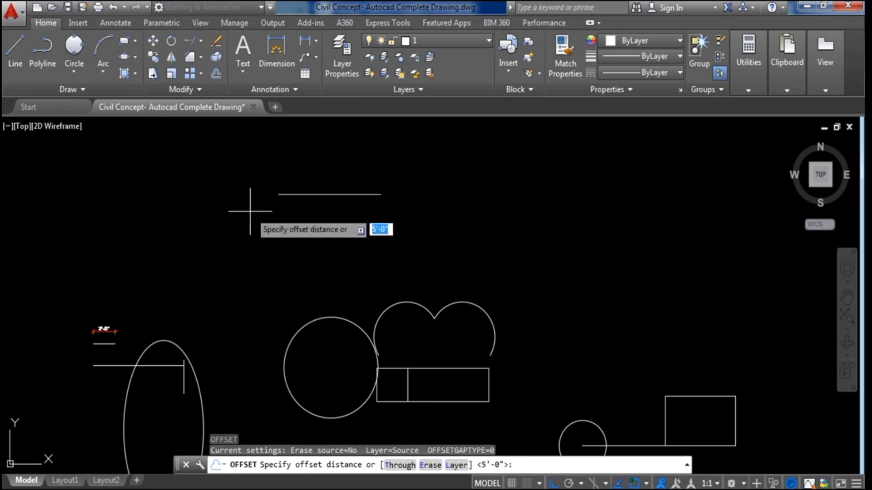
pyautogui.write('2')
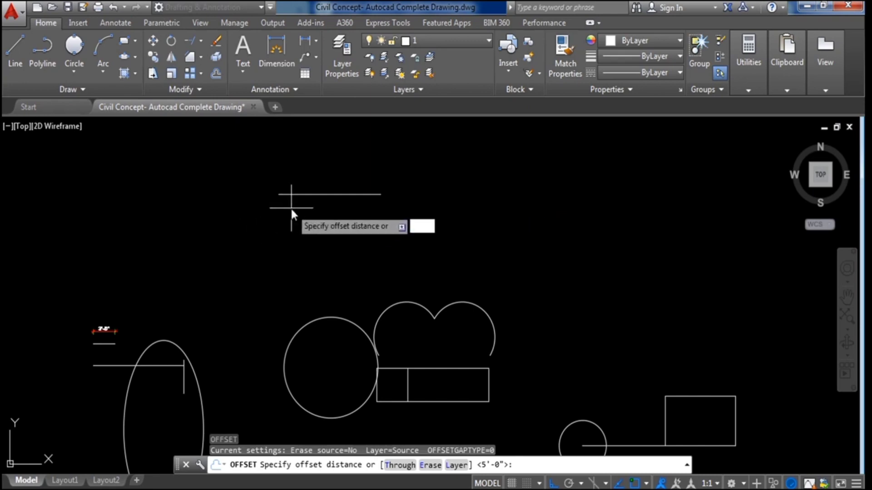
pyautogui.press('Return')
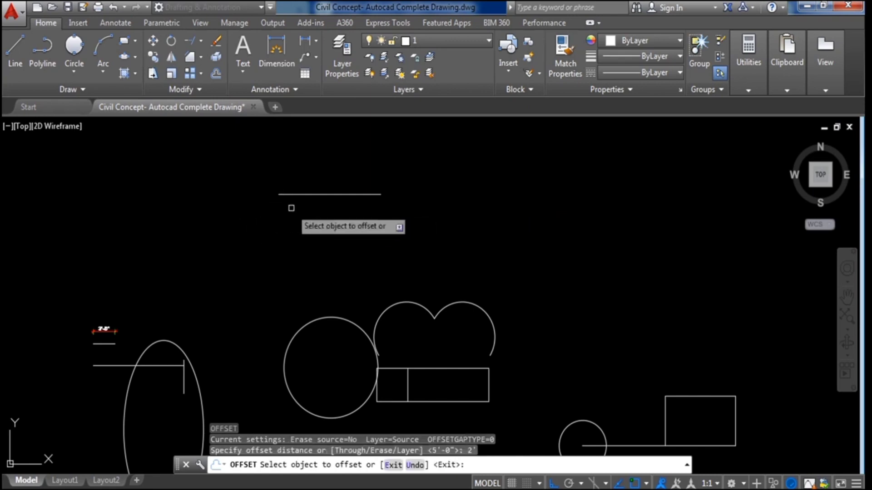
pyautogui.click(319, 194)
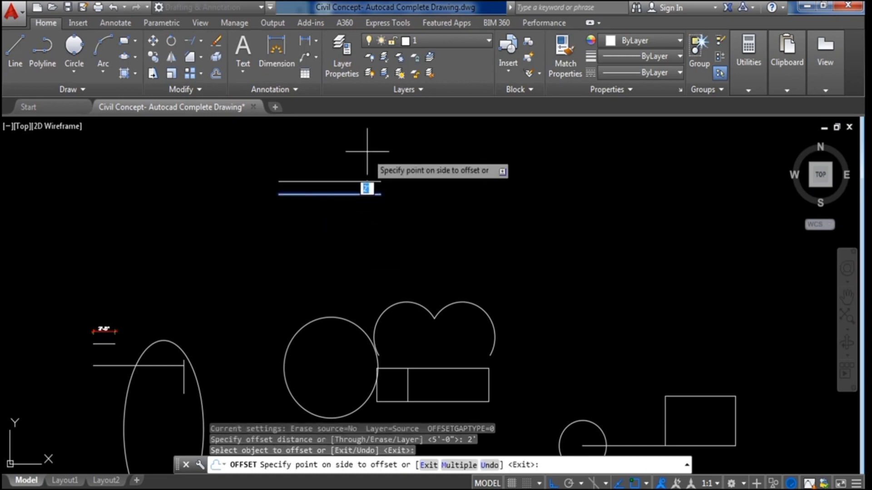
pyautogui.click(350, 239)
pyautogui.scroll(2, 367, 213)
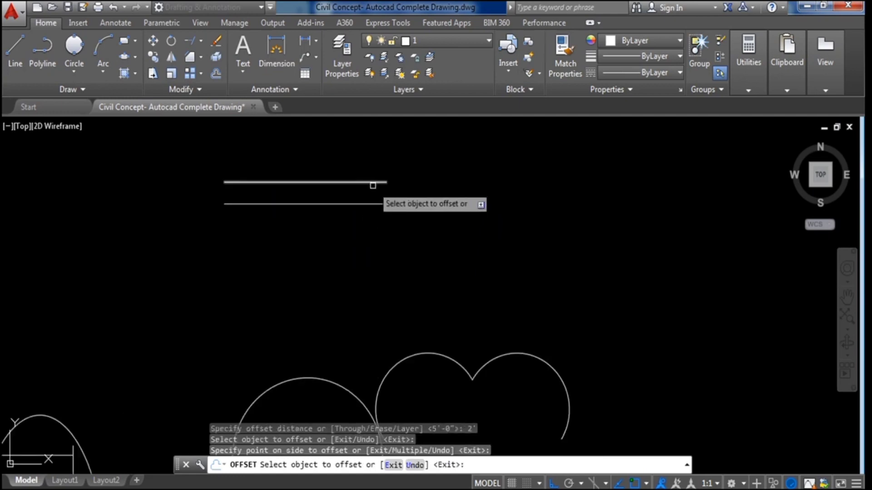
pyautogui.scroll(-2, 363, 224)
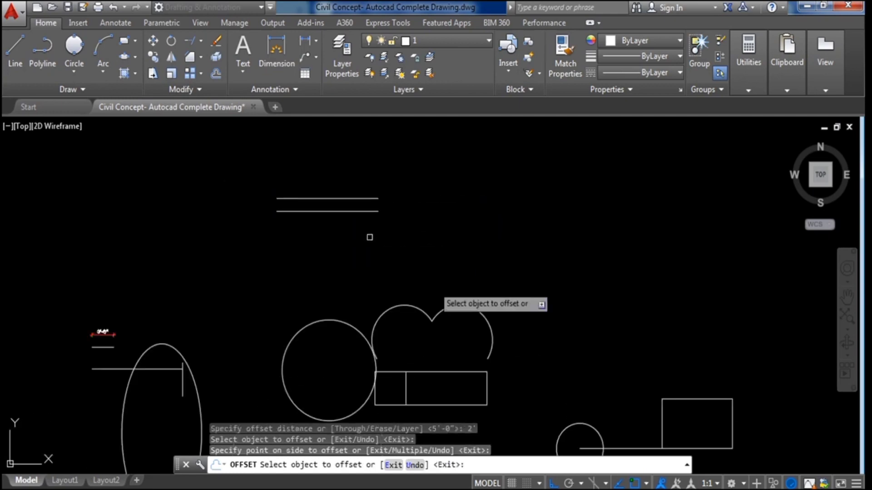
pyautogui.press('Escape')
# Offset the large circle beside the divided rectangle by 1' to its inner side
pyautogui.moveTo(376, 370); pyautogui.dragTo(428, 288, button='middle')
pyautogui.scroll(2, 428, 288)
pyautogui.scroll(-2, 429, 286)
pyautogui.scroll(2, 395, 267)
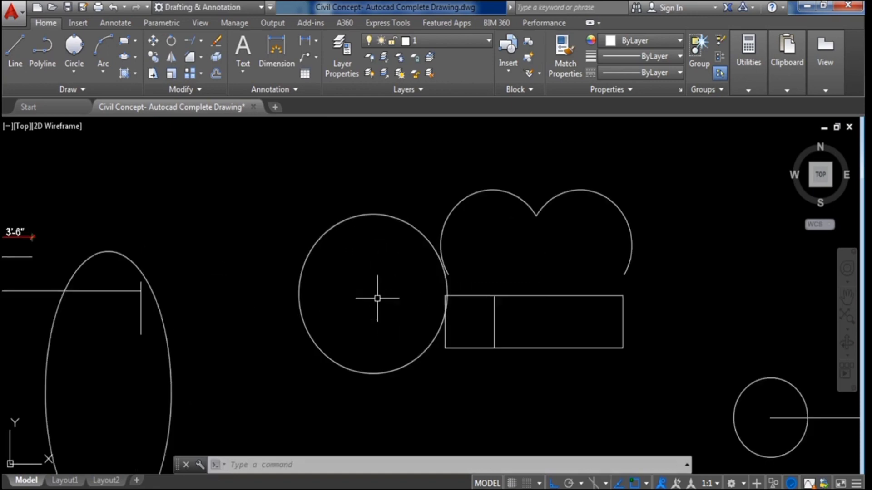
pyautogui.click(214, 75)
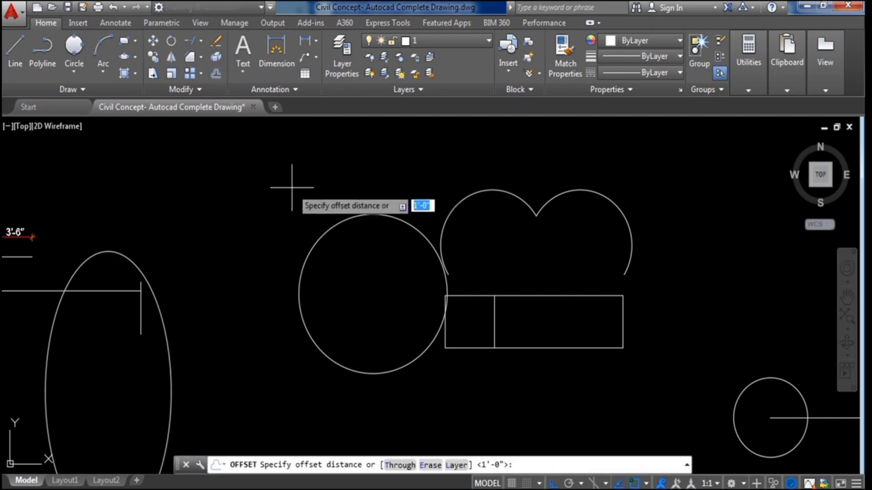
pyautogui.write('1')
pyautogui.press('Return')
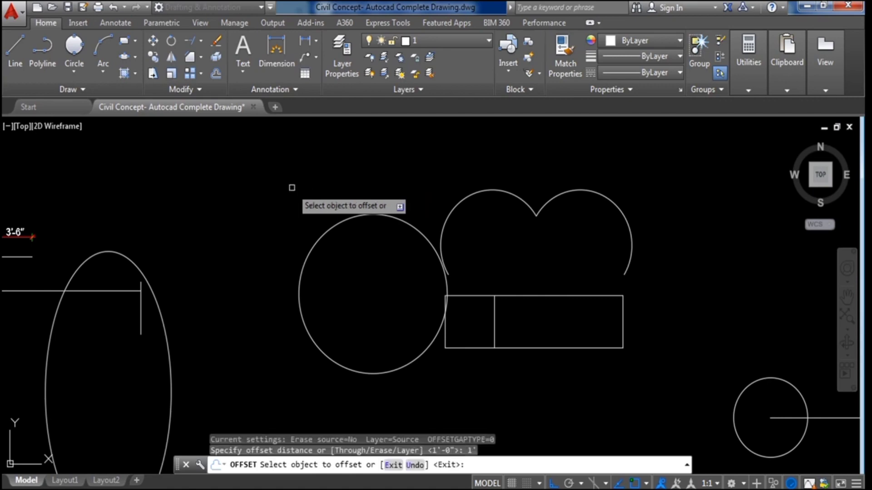
pyautogui.click(342, 224)
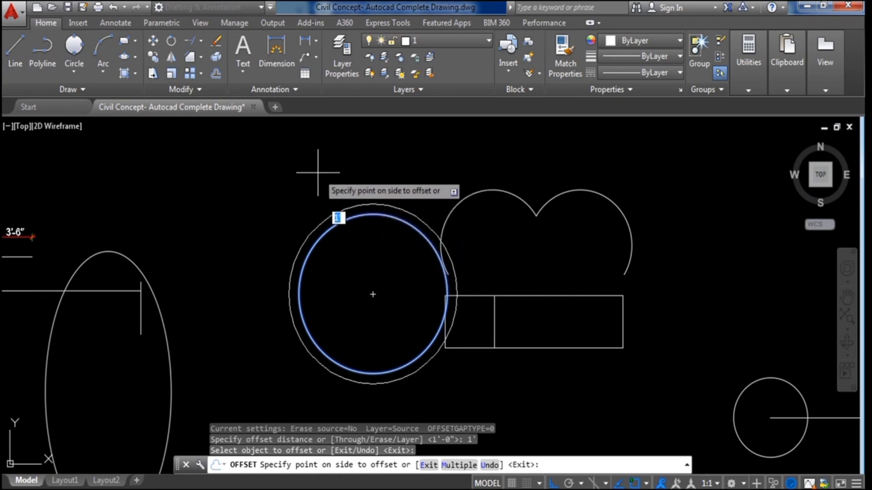
pyautogui.click(372, 259)
pyautogui.scroll(-3, 380, 258)
pyautogui.scroll(6, 380, 276)
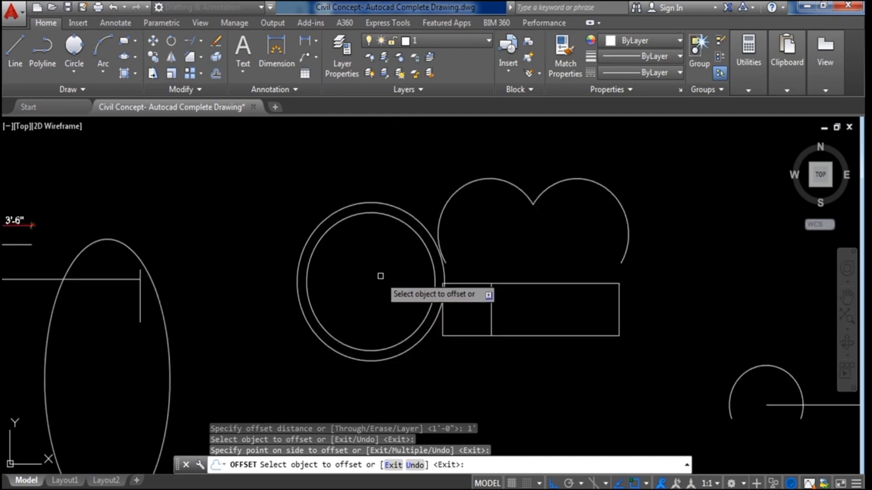
pyautogui.scroll(-3, 378, 268)
pyautogui.scroll(-2, 363, 226)
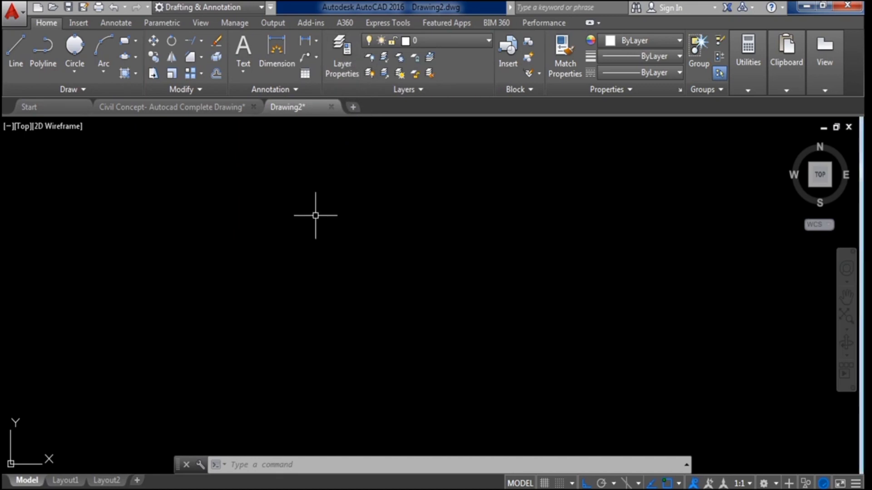
# Create a layer named Wall and assign it yellow index color 50
pyautogui.write('LA')
pyautogui.press('Return')
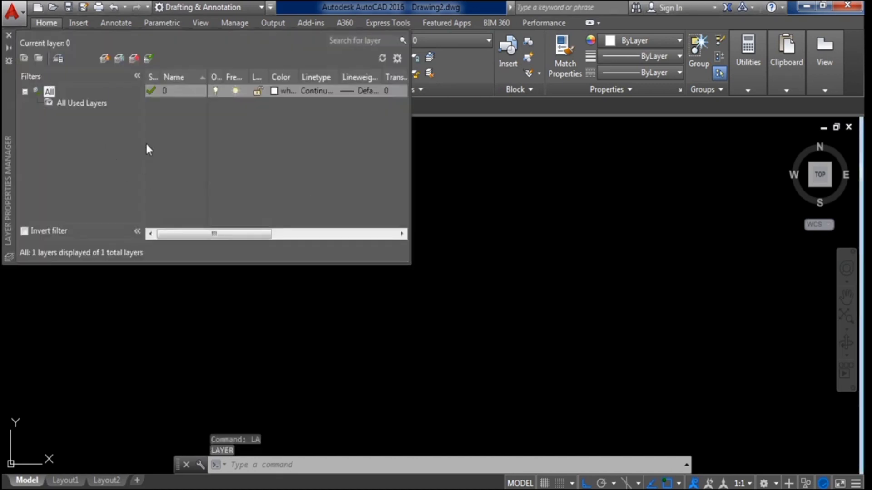
pyautogui.click(105, 58)
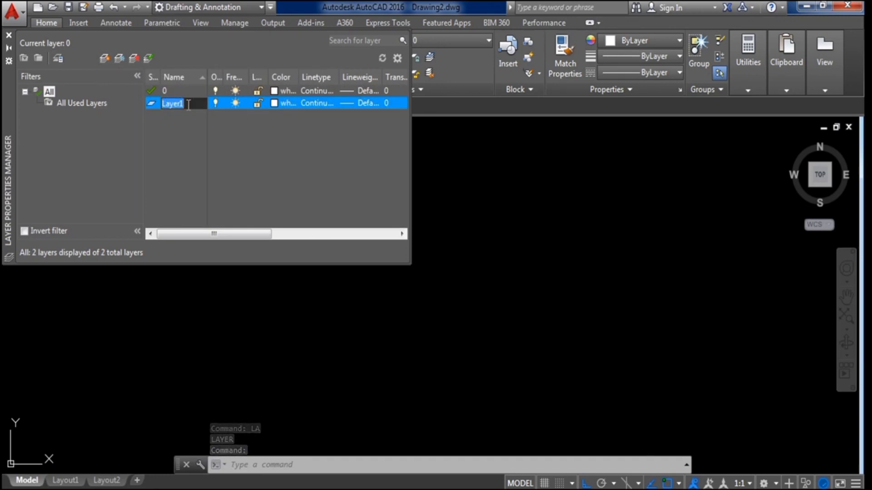
pyautogui.write('W')
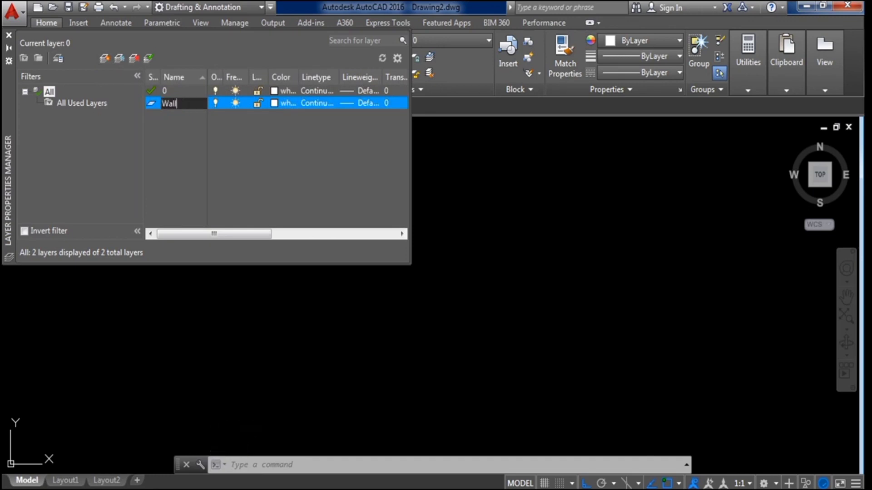
pyautogui.write('all')
pyautogui.press('Return')
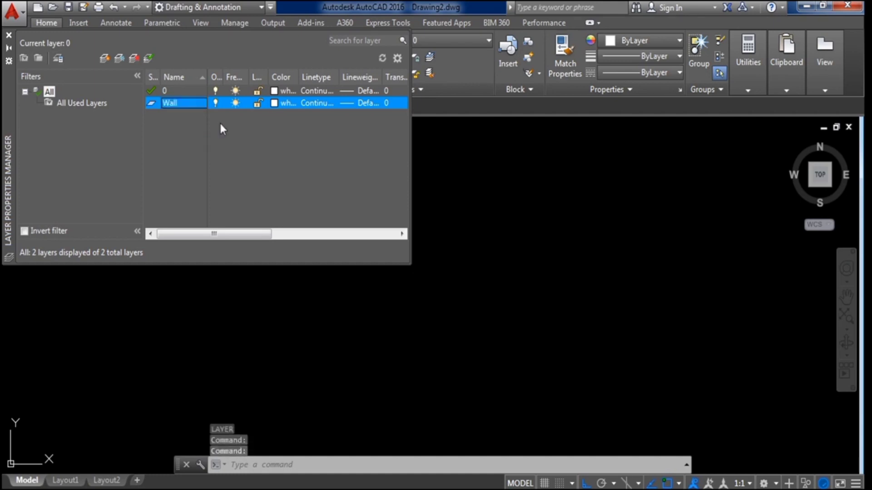
pyautogui.click(276, 103)
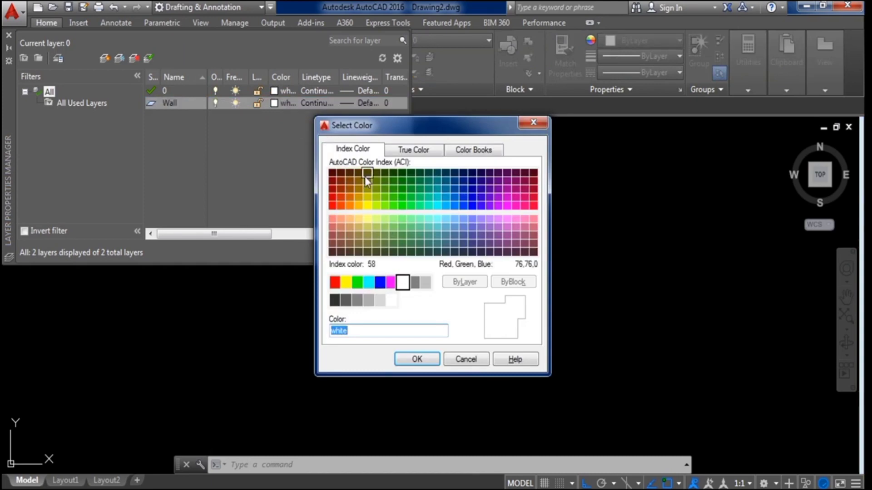
pyautogui.click(368, 206)
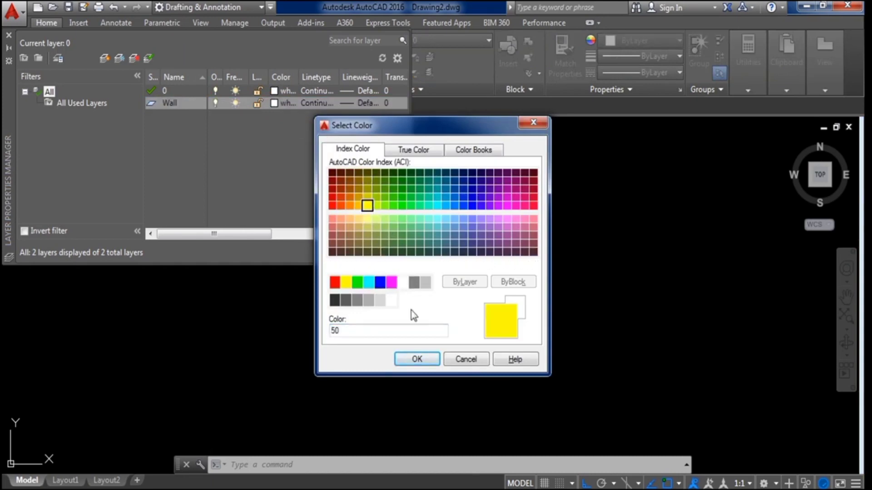
pyautogui.click(417, 360)
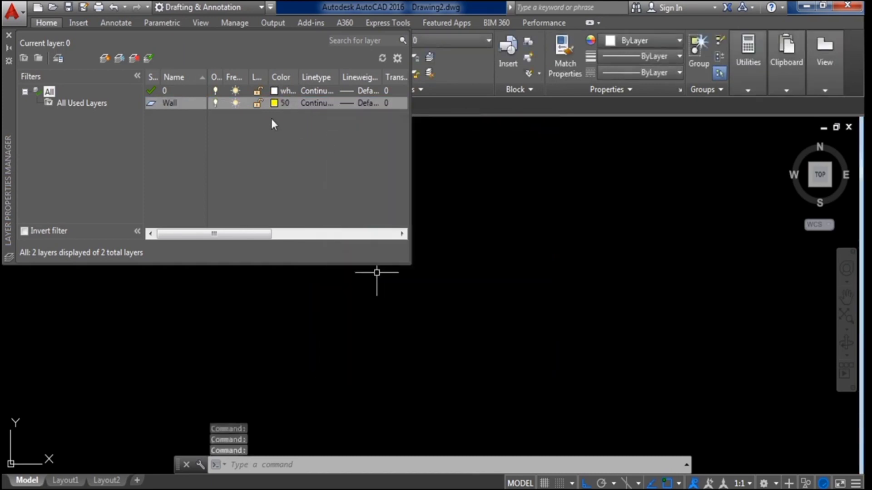
# Load the ACAD_ISO10W100 dash-dot linetype and assign it to the Wall layer
pyautogui.click(325, 105)
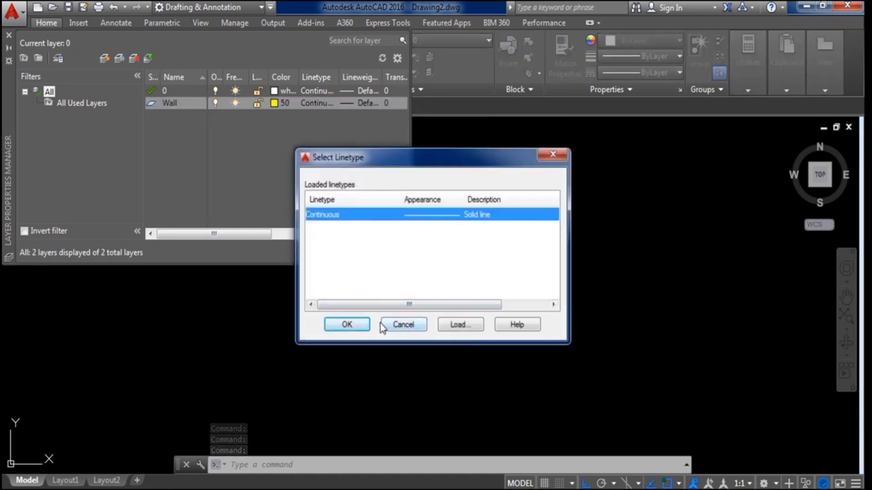
pyautogui.click(457, 326)
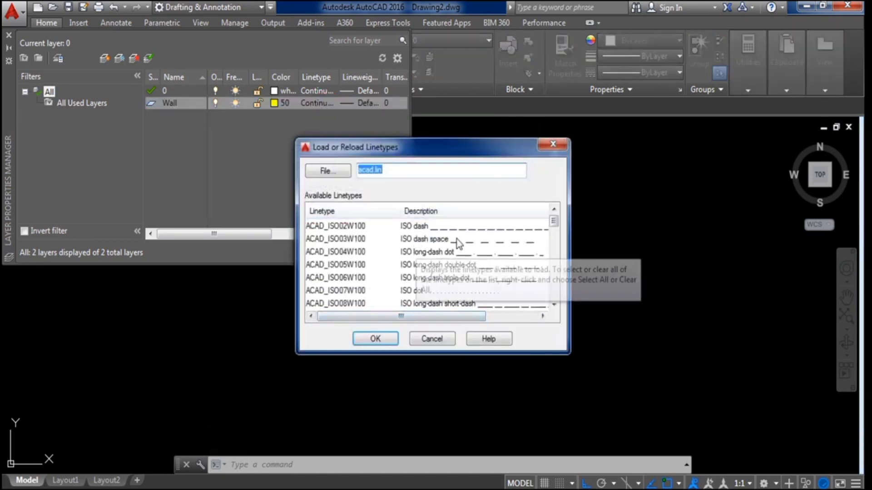
pyautogui.click(461, 254)
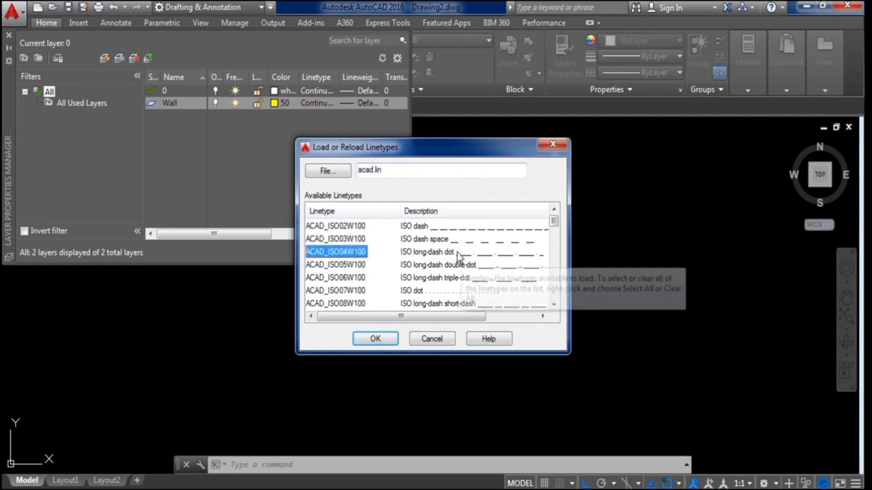
pyautogui.click(378, 239)
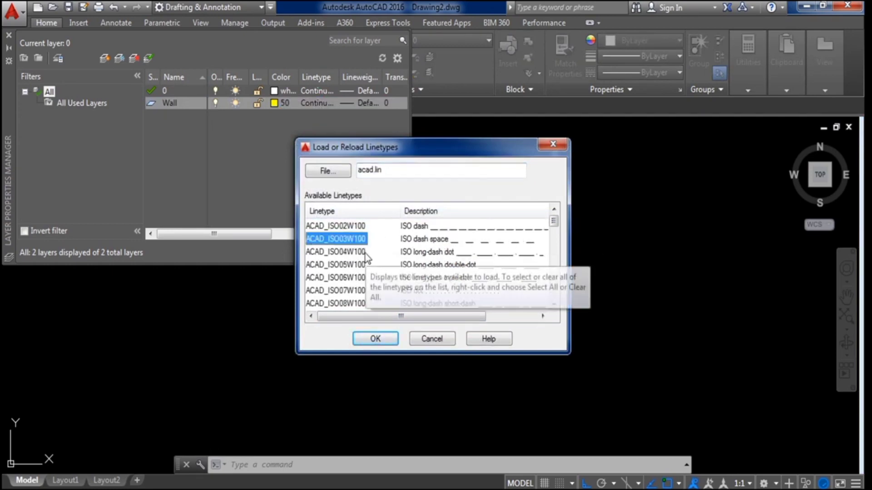
pyautogui.click(328, 256)
pyautogui.scroll(-2, 328, 263)
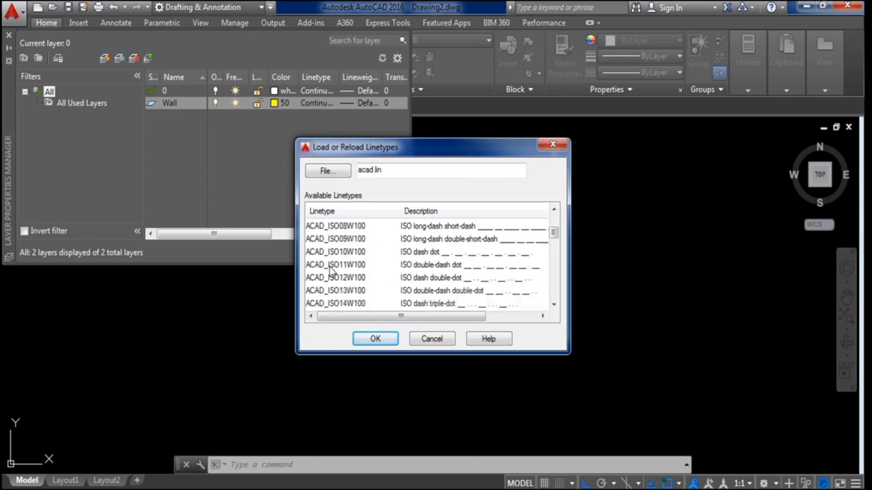
pyautogui.click(331, 251)
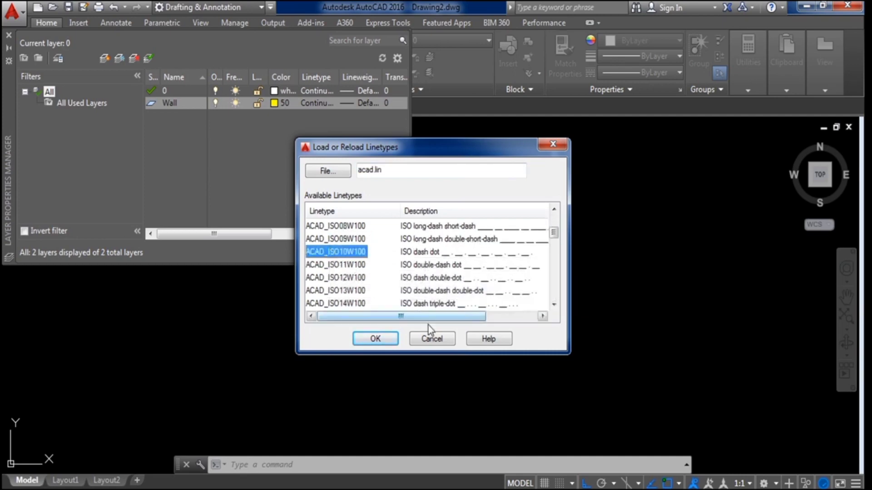
pyautogui.click(375, 338)
pyautogui.click(418, 216)
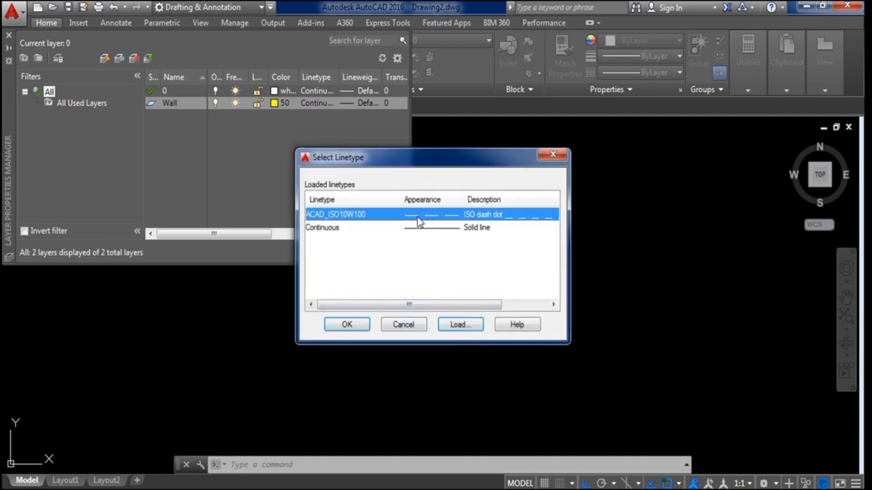
pyautogui.click(350, 325)
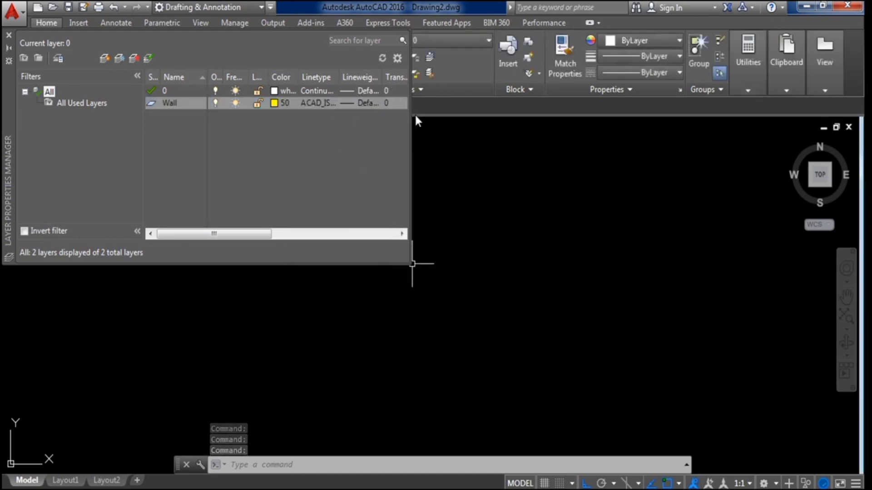
# Set the Wall layer's lineweight to 0.40 mm
pyautogui.click(358, 101)
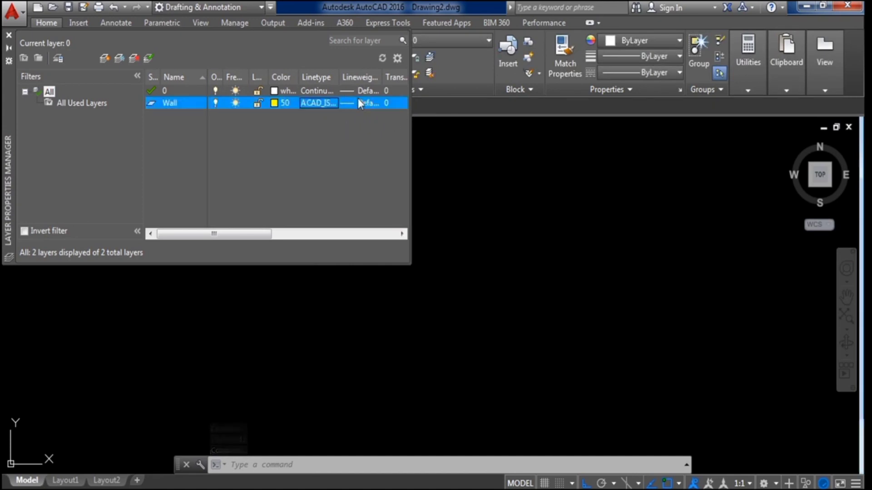
pyautogui.scroll(-2, 401, 244)
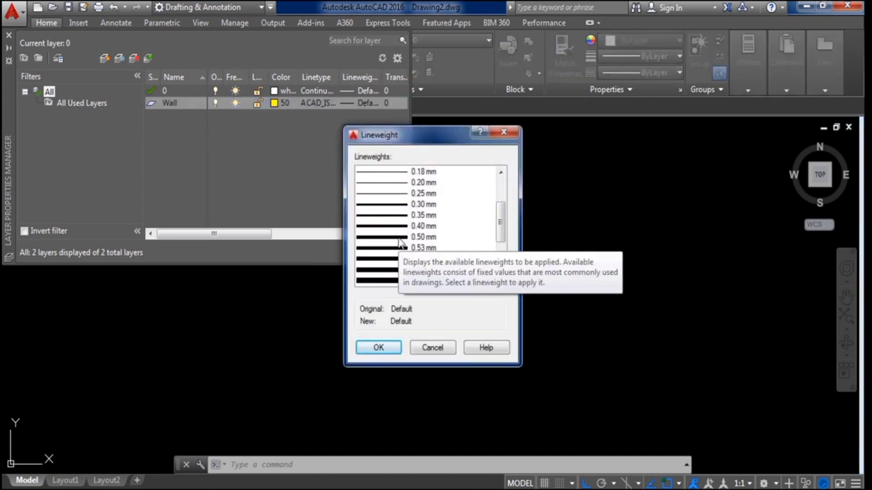
pyautogui.click(395, 226)
pyautogui.click(386, 346)
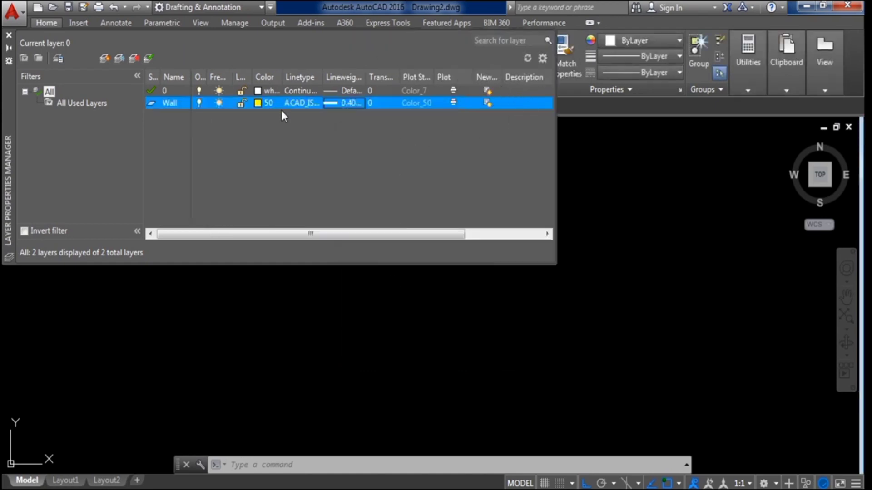
# Create a layer named Window and assign it red index color 10
pyautogui.click(102, 59)
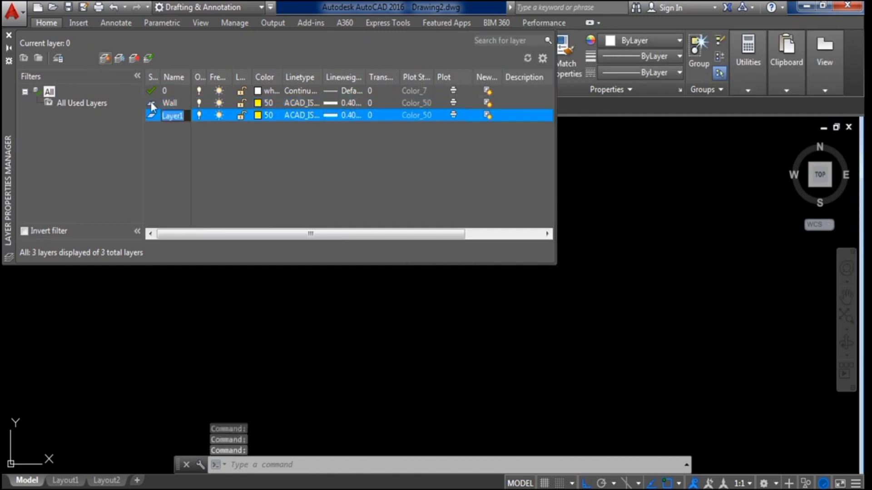
pyautogui.write('Window')
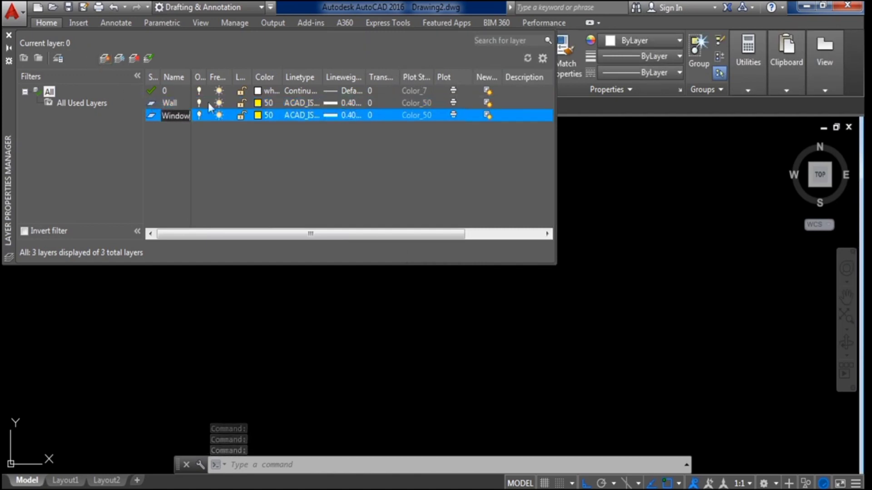
pyautogui.click(257, 115)
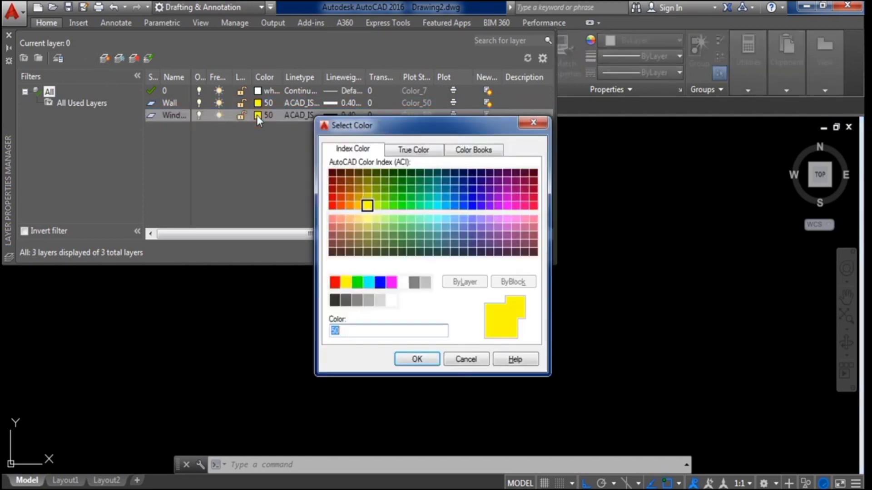
pyautogui.click(333, 205)
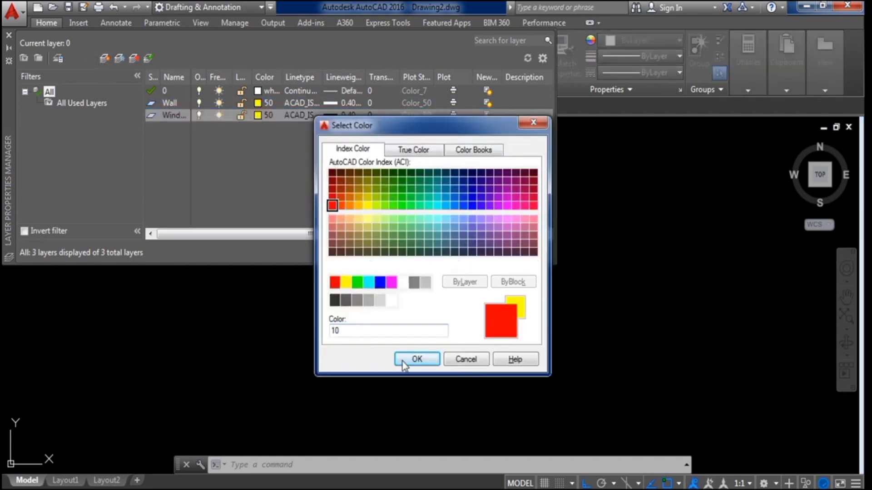
pyautogui.click(414, 359)
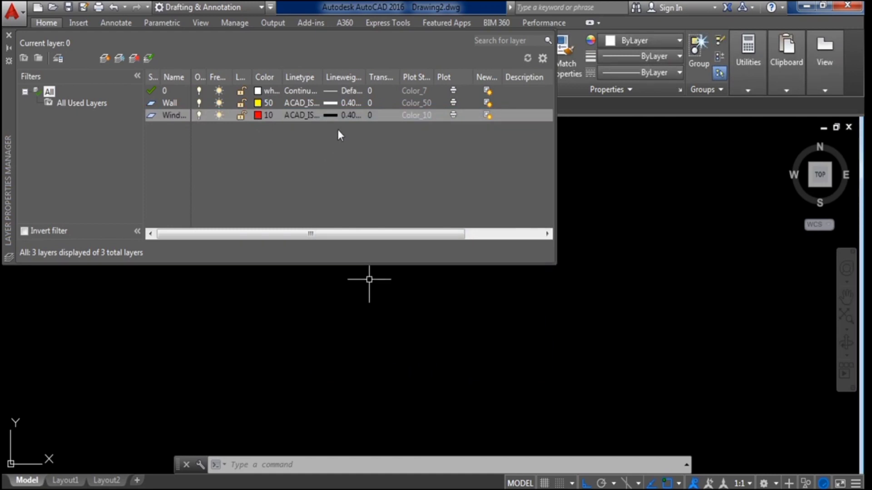
# Set the Window layer's lineweight to Default
pyautogui.click(337, 115)
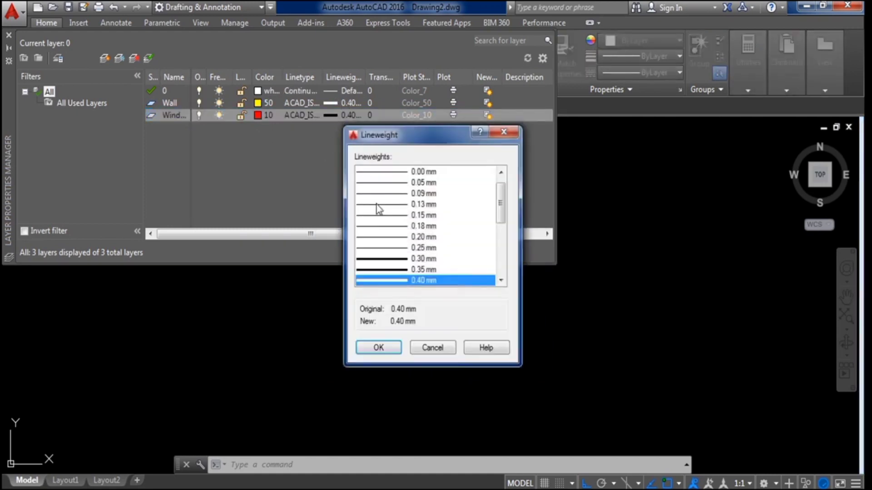
pyautogui.scroll(1, 388, 192)
pyautogui.click(394, 173)
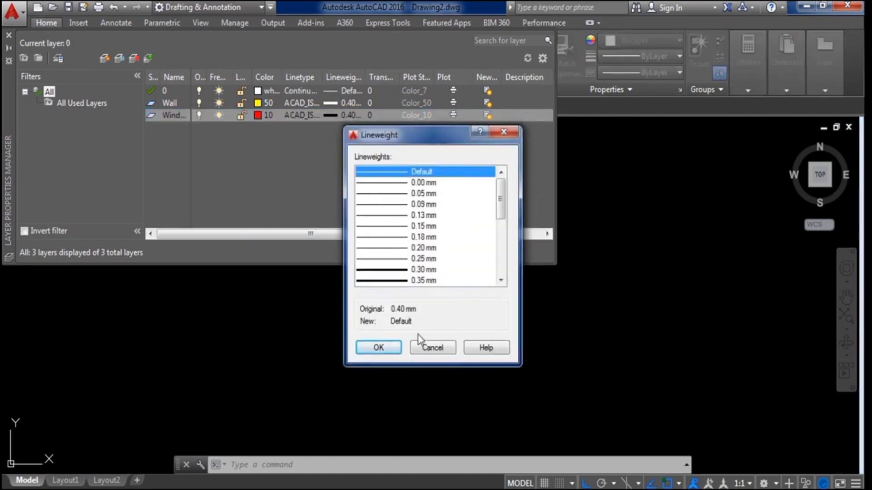
pyautogui.click(380, 348)
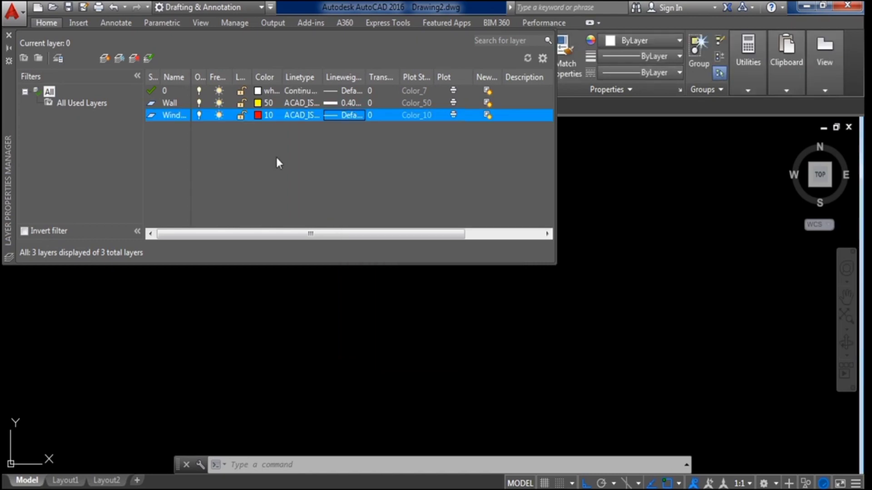
# Create a layer named Door and assign it dark blue index color 174
pyautogui.click(104, 58)
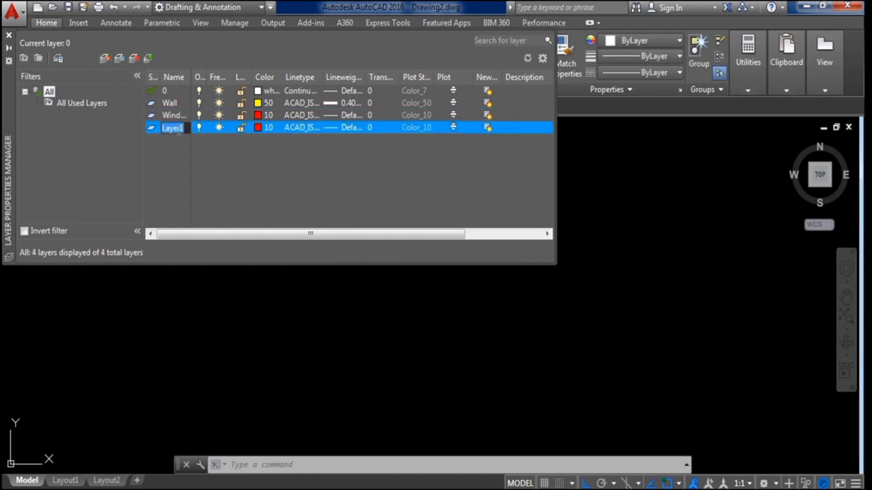
pyautogui.write('Door')
pyautogui.click(258, 128)
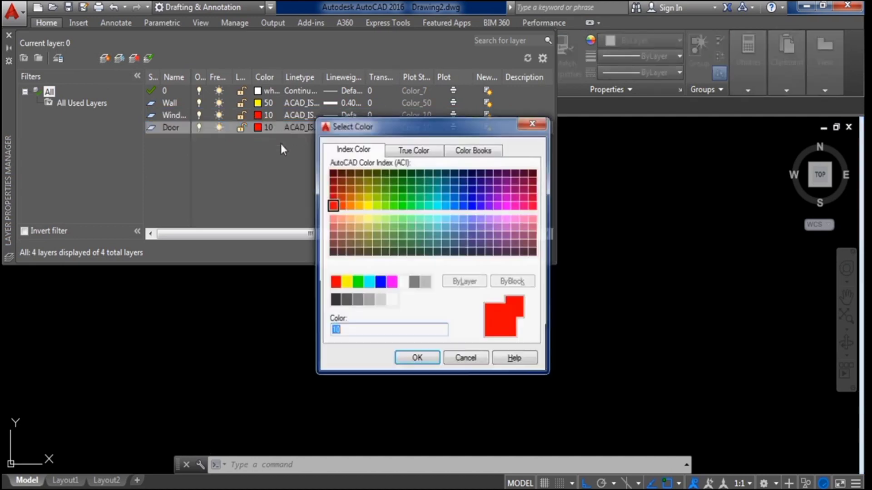
pyautogui.click(473, 195)
pyautogui.click(417, 359)
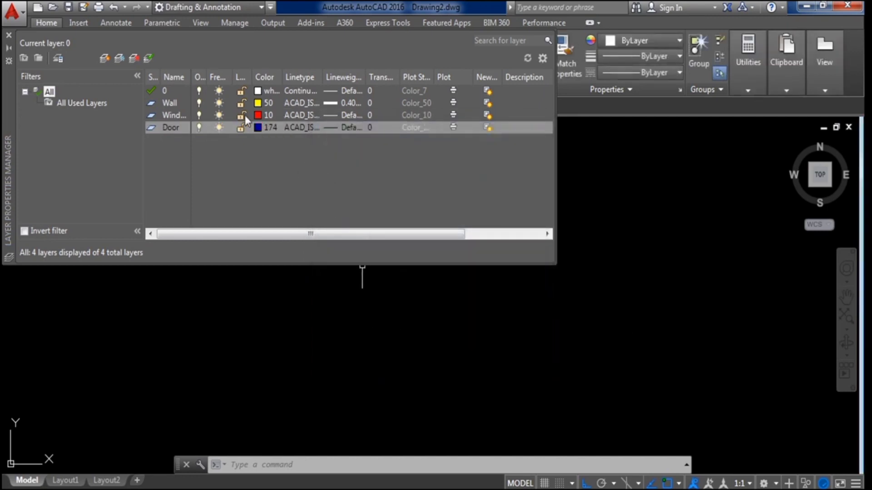
# Review the Wall layer's color selection without changing it, and create a layer named Raw based on the Window layer
pyautogui.click(258, 104)
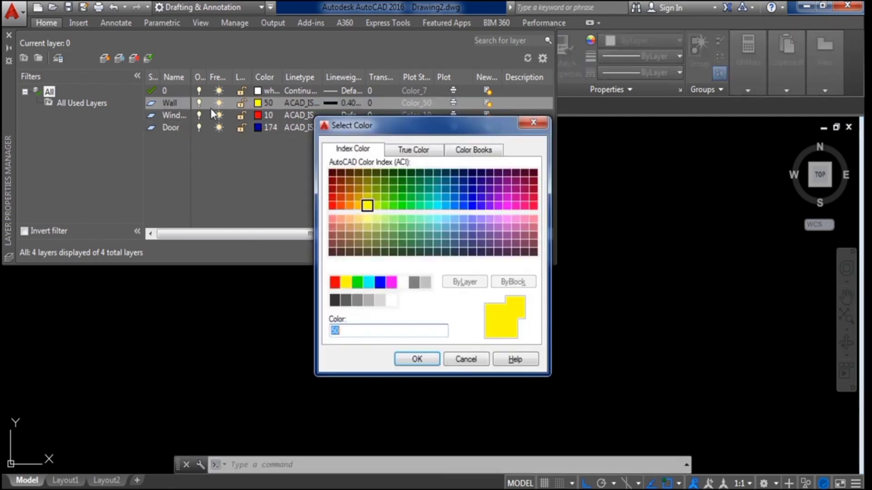
pyautogui.click(456, 360)
pyautogui.click(167, 114)
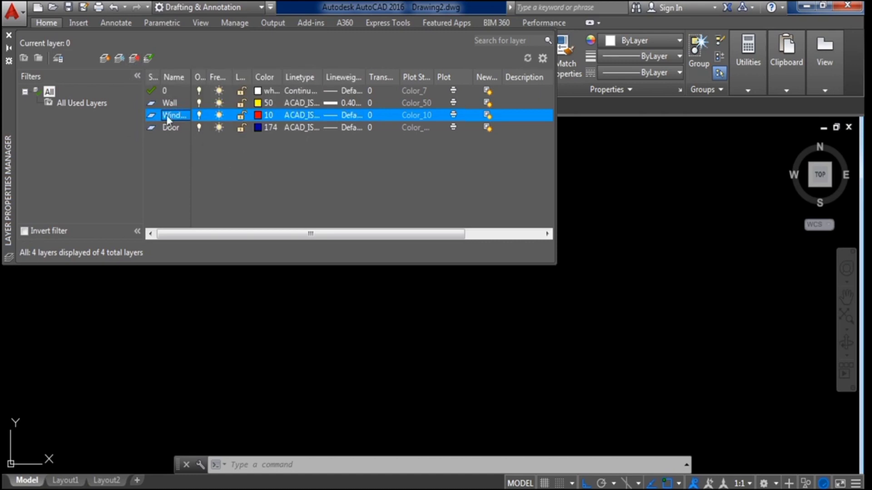
pyautogui.click(108, 61)
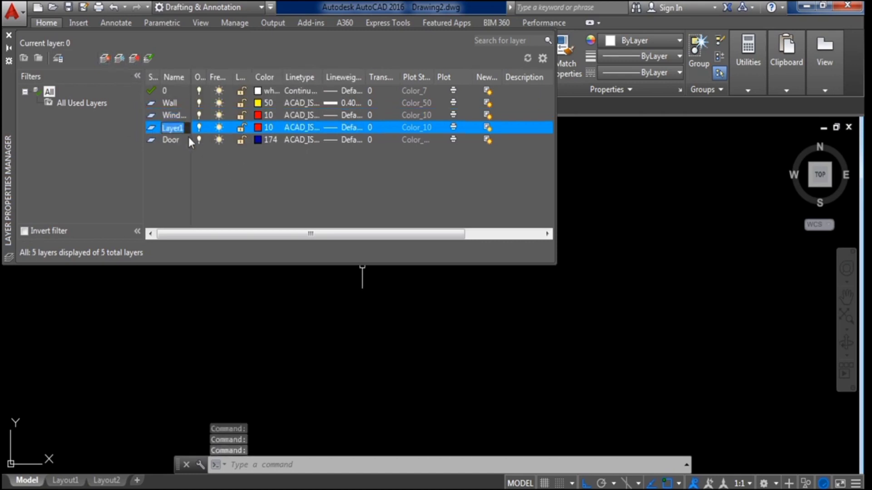
pyautogui.write('Raw')
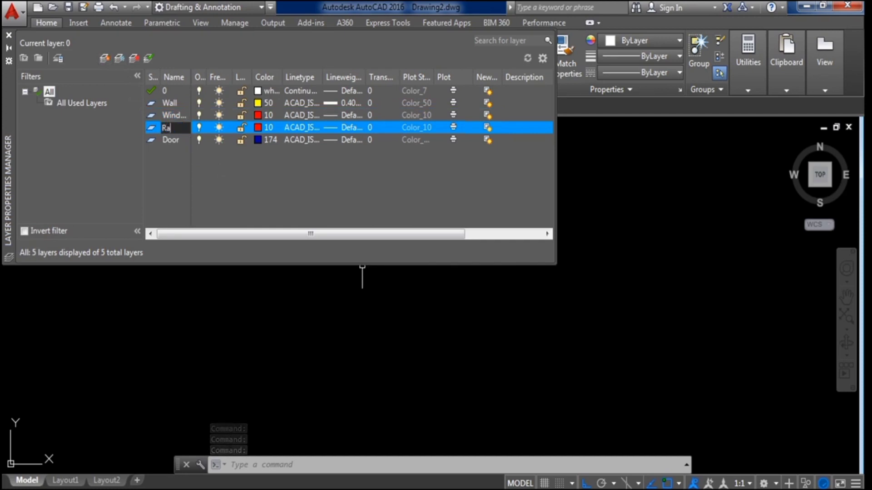
pyautogui.press('Return')
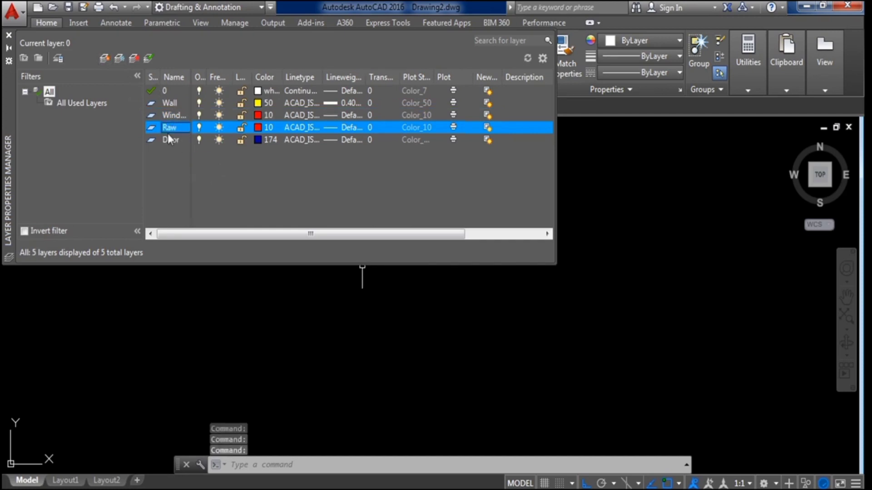
# Delete the Raw layer from the layer list
pyautogui.click(163, 140)
pyautogui.click(160, 129)
pyautogui.click(163, 139)
pyautogui.click(157, 127)
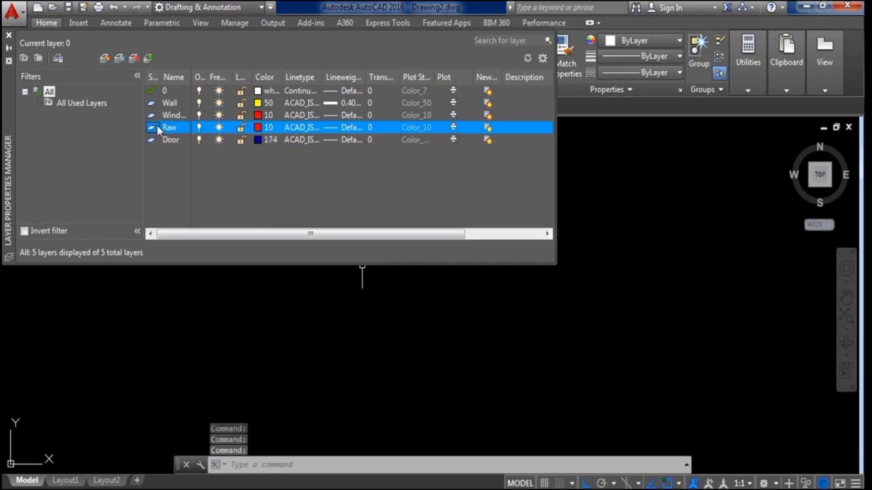
pyautogui.click(134, 58)
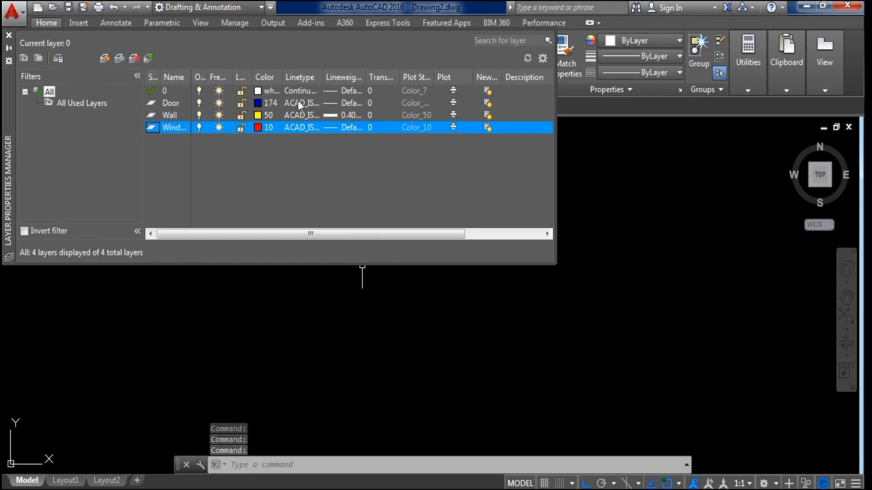
# Close the layer manager, make Wall the current layer and draw a tall rectangle in the empty drawing area
pyautogui.click(9, 35)
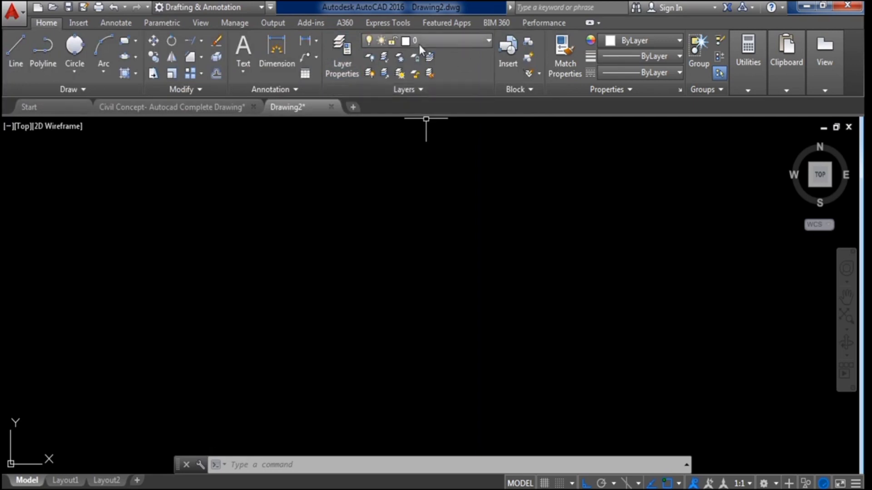
pyautogui.click(468, 40)
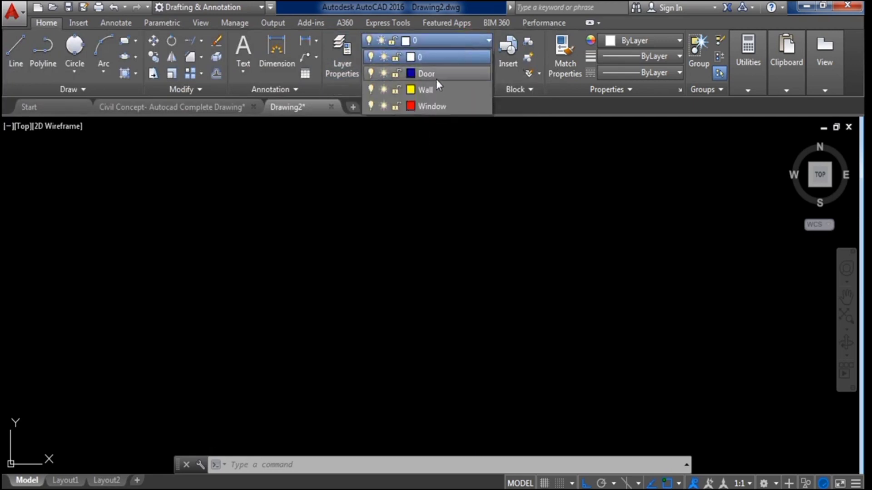
pyautogui.click(429, 91)
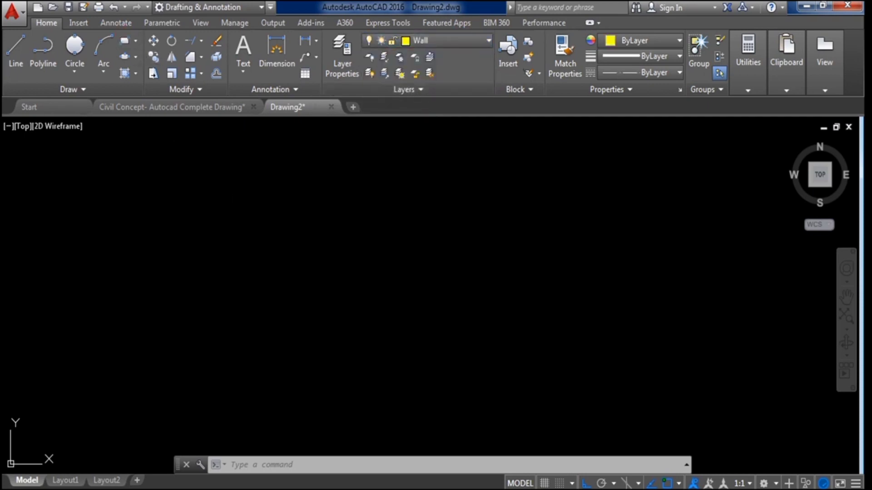
pyautogui.write('rec')
pyautogui.press('Return')
pyautogui.click(240, 186)
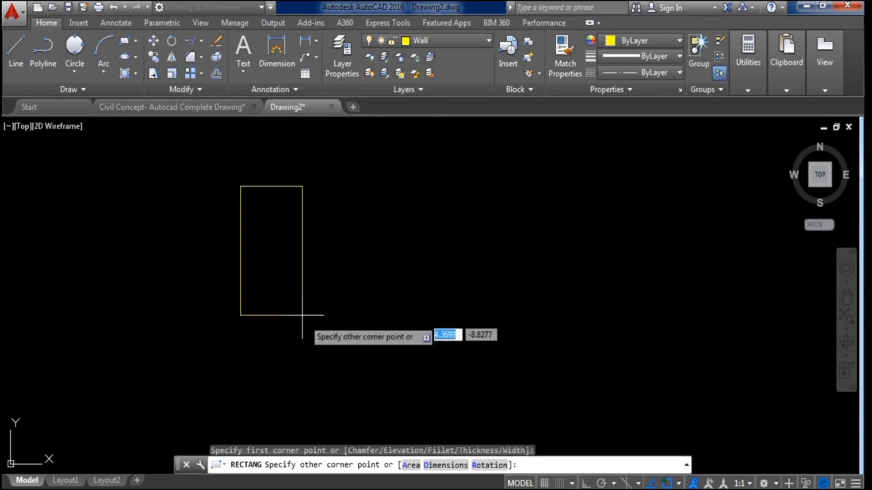
pyautogui.click(349, 339)
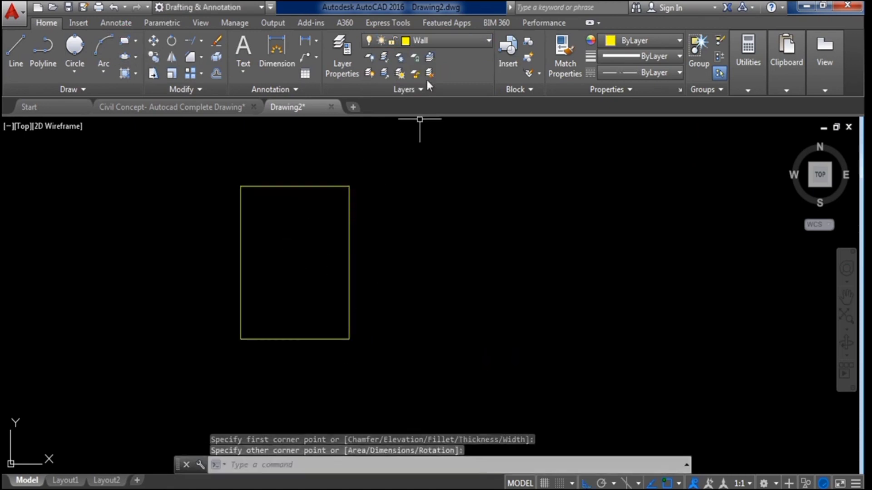
# Make Door the current layer and draw a small upright rectangle inside the wall outline, ending at its lower-right corner
pyautogui.click(463, 40)
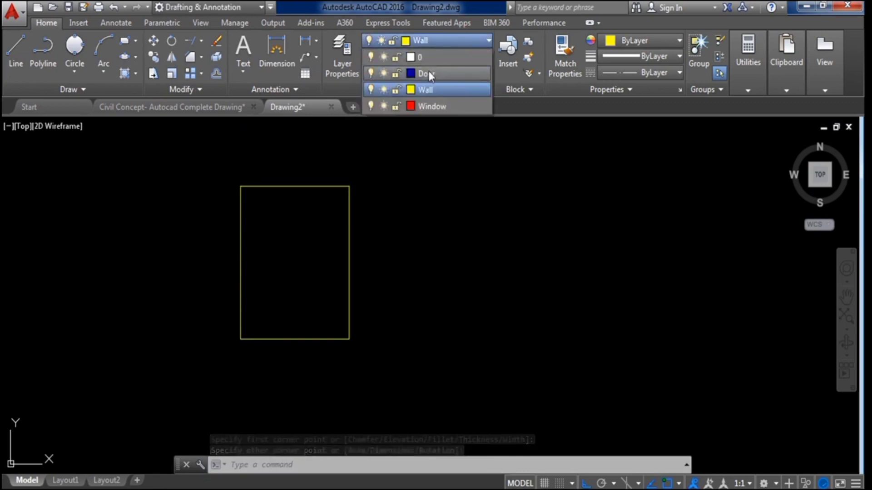
pyautogui.click(429, 72)
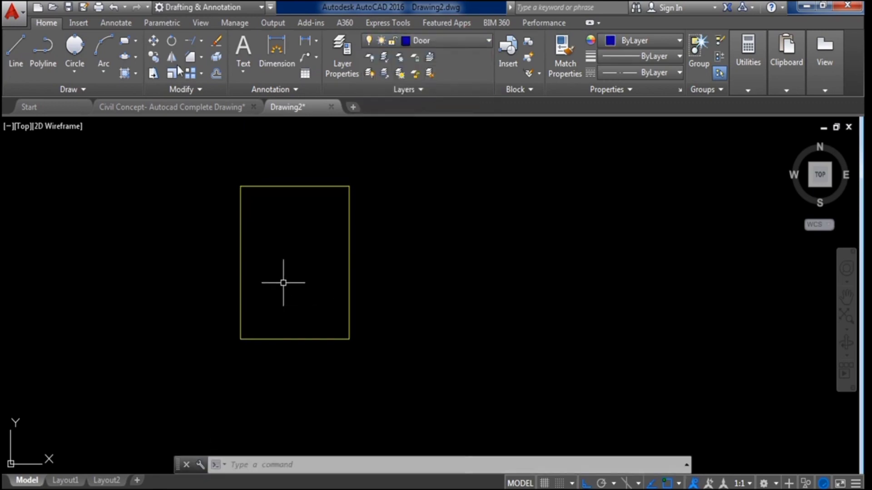
pyautogui.click(443, 40)
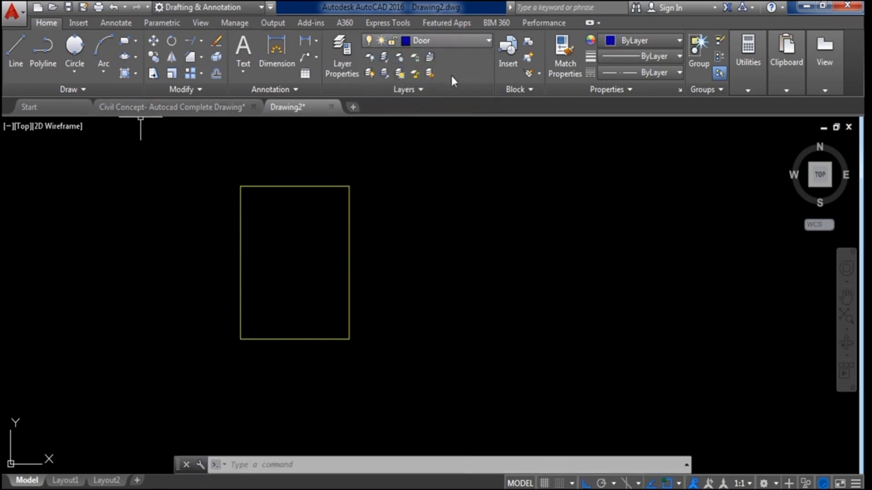
pyautogui.click(124, 45)
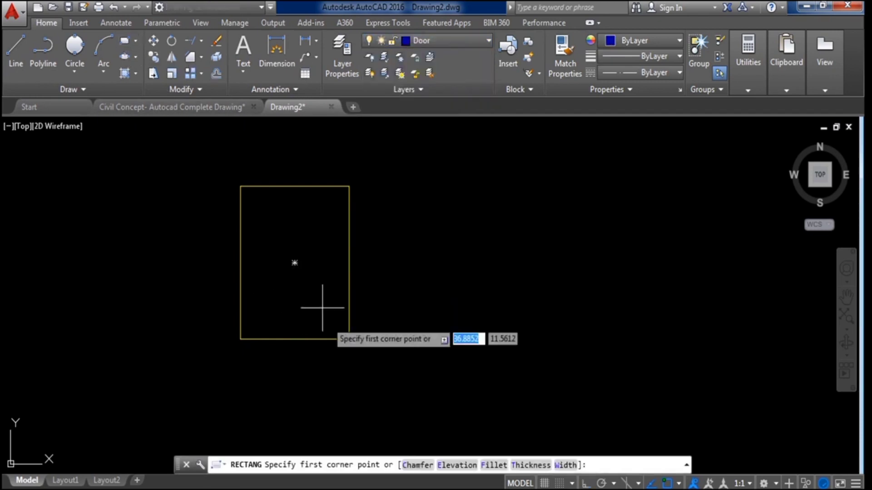
pyautogui.click(321, 284)
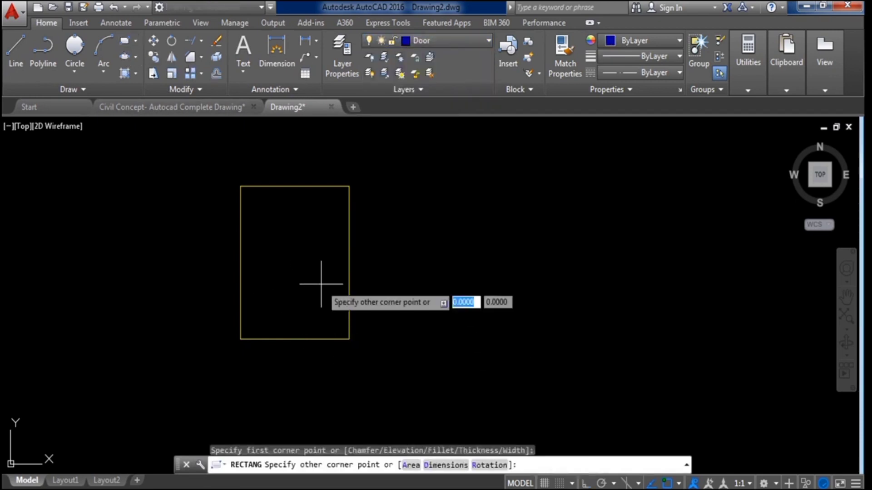
pyautogui.click(350, 339)
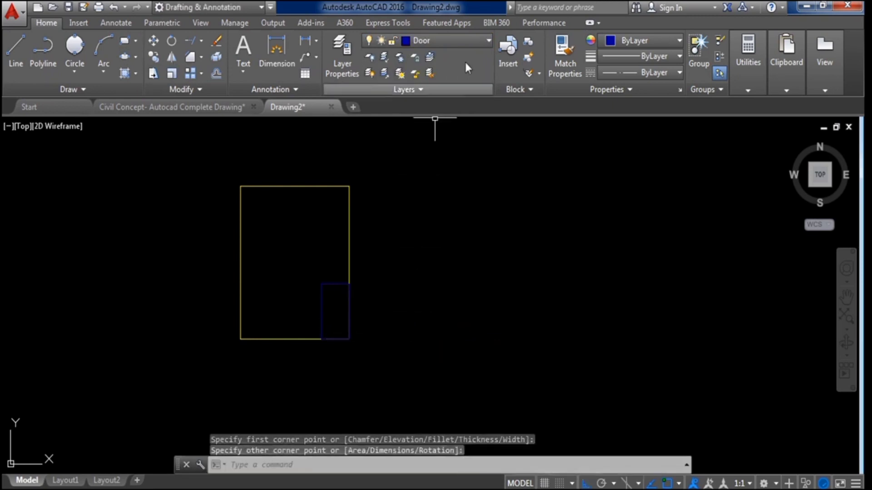
# Make Window the current layer and draw a small rectangle inside the upper part of the wall outline
pyautogui.click(470, 42)
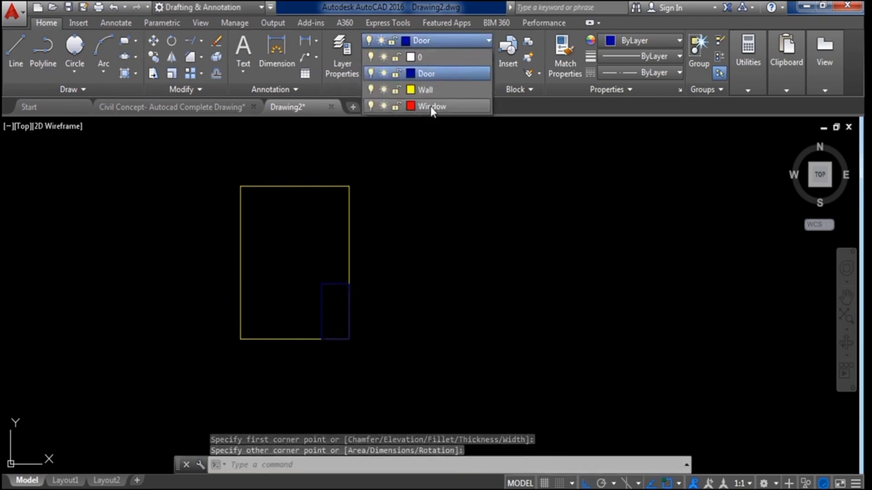
pyautogui.click(430, 107)
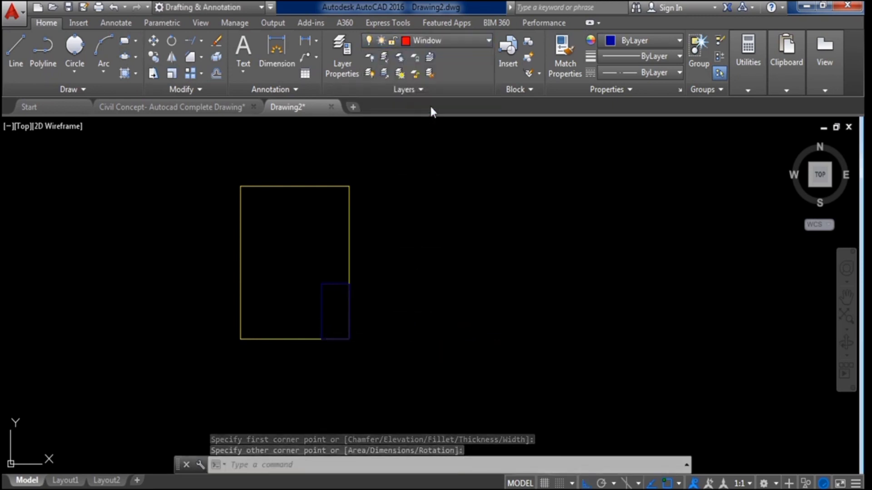
pyautogui.click(124, 41)
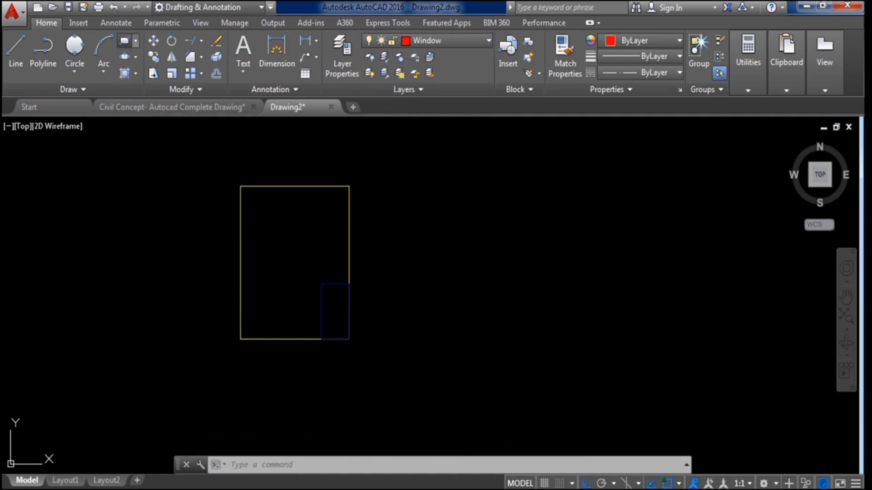
pyautogui.click(269, 217)
pyautogui.click(308, 251)
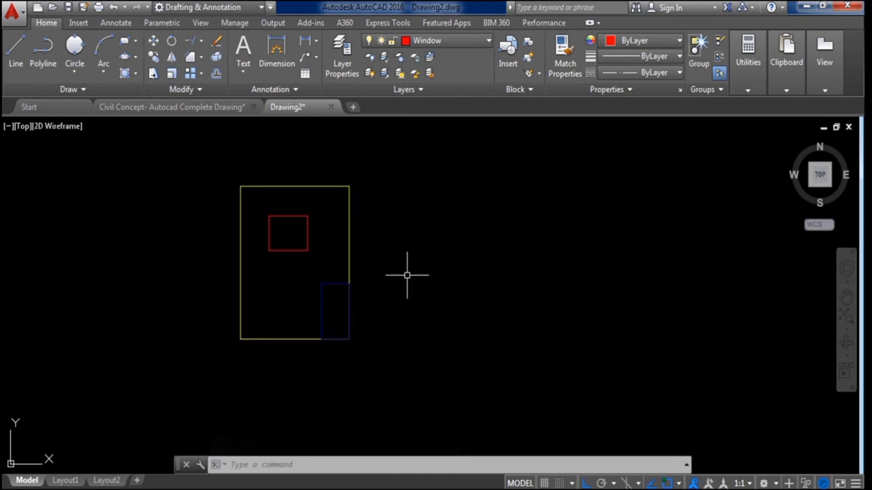
# Turn off the Window layer to hide the red window rectangle, accepting that it is the current layer
pyautogui.scroll(-2, 357, 271)
pyautogui.scroll(2, 360, 267)
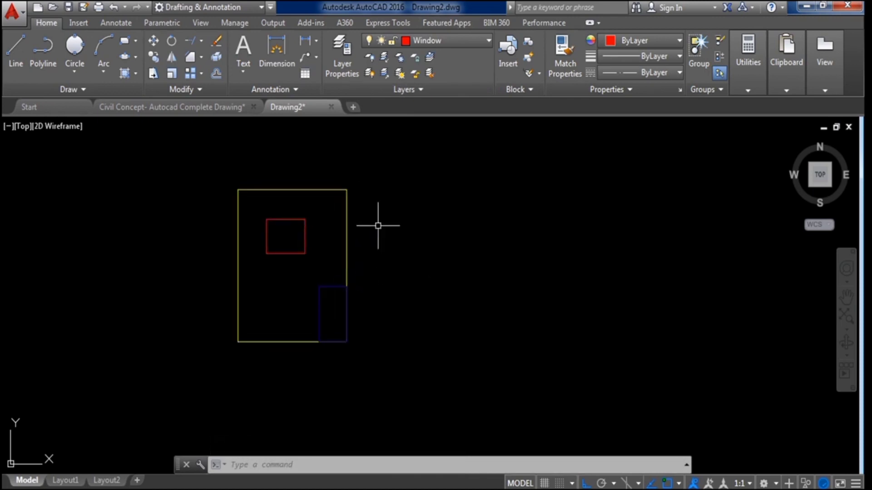
pyautogui.moveTo(377, 225)
pyautogui.mouseDown(button='middle')
pyautogui.moveTo(378, 286)
pyautogui.moveTo(390, 233)
pyautogui.mouseUp(button='middle')
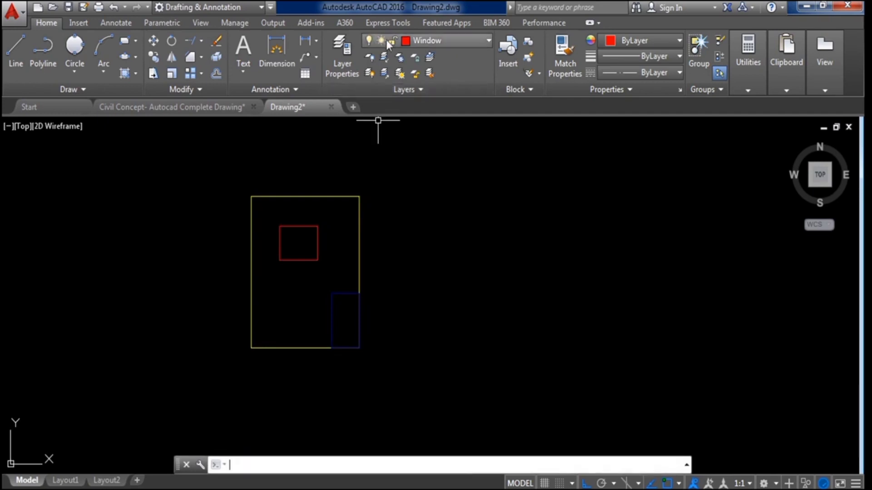
pyautogui.click(371, 40)
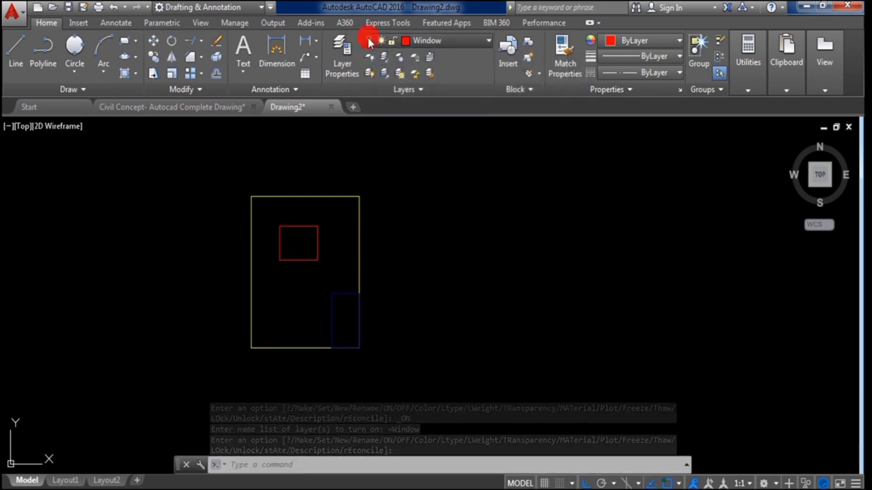
pyautogui.click(368, 40)
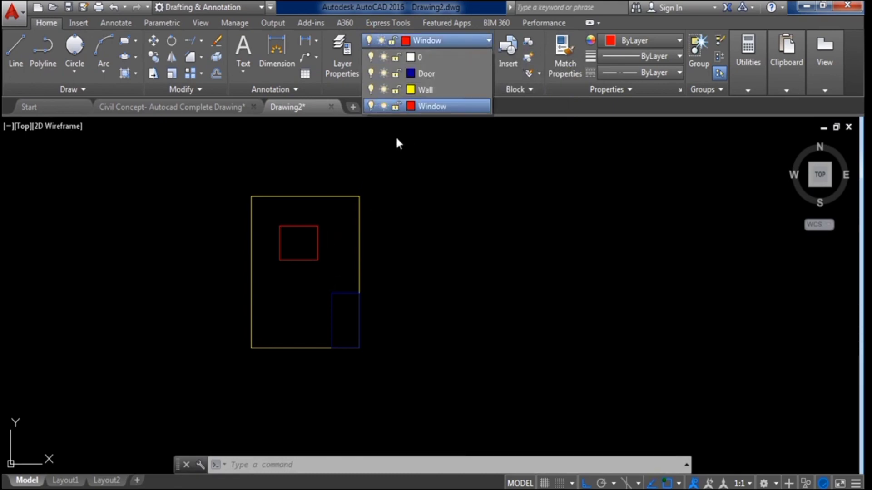
pyautogui.click(371, 106)
pyautogui.click(388, 233)
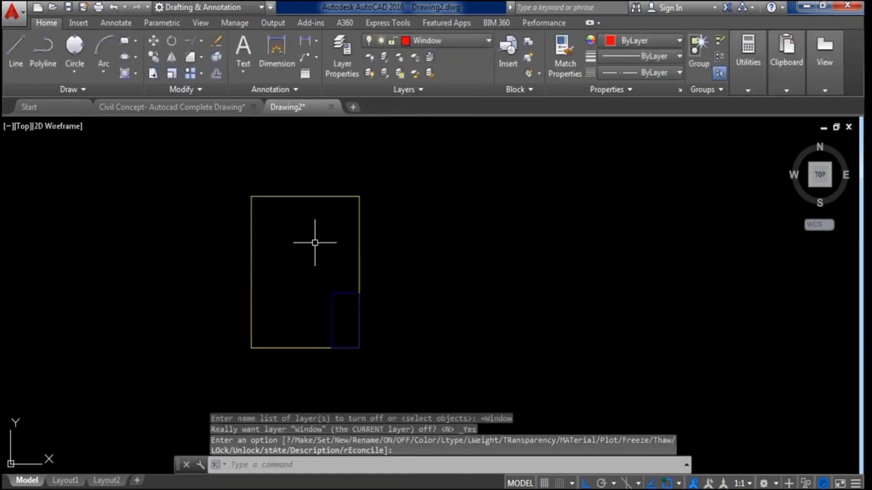
pyautogui.scroll(4, 294, 243)
pyautogui.scroll(-4, 292, 243)
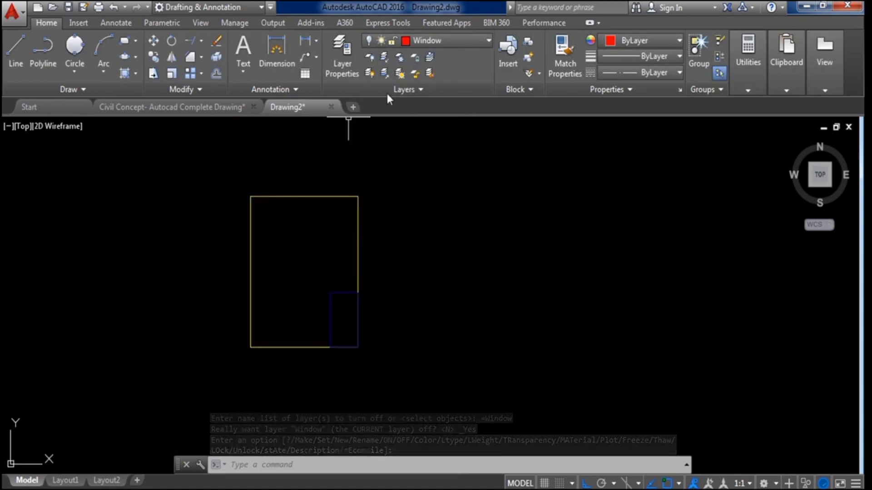
# Turn the Window layer back on, lock it, and check the lock on the window rectangle
pyautogui.click(456, 43)
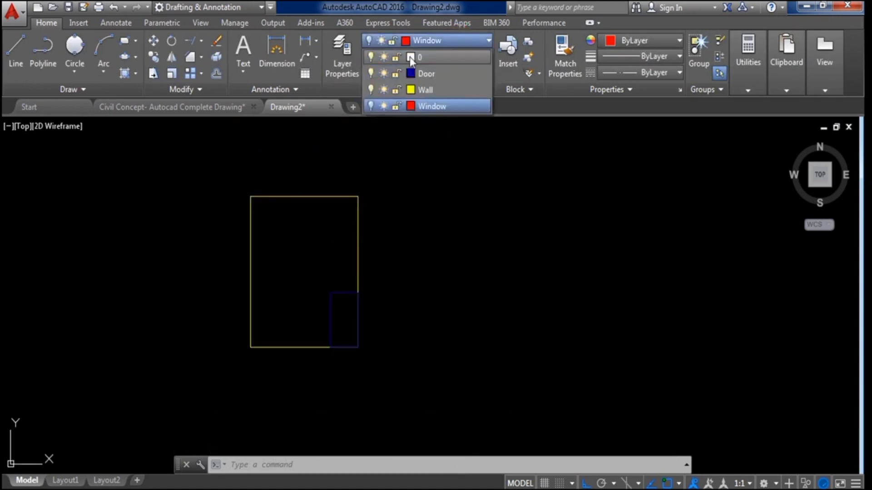
pyautogui.click(370, 106)
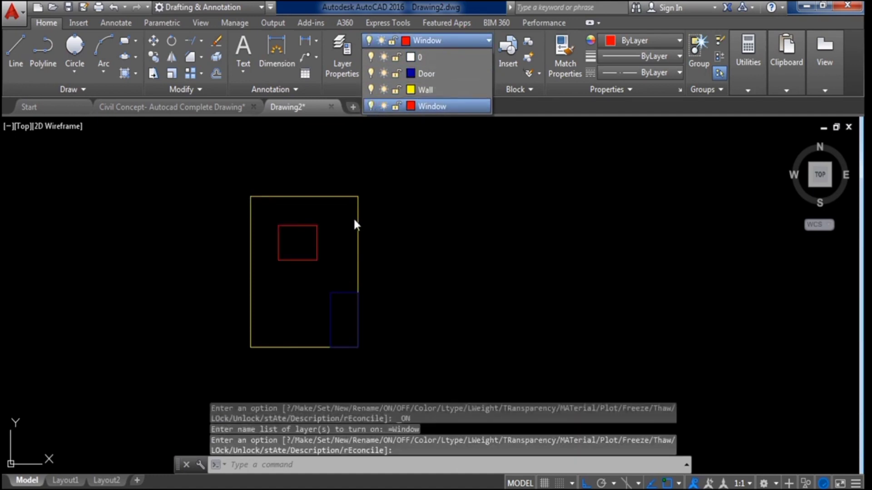
pyautogui.click(395, 108)
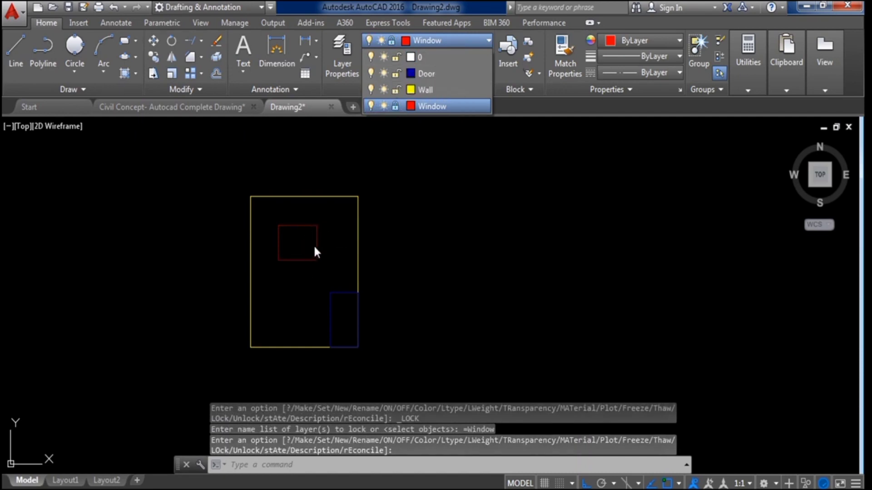
pyautogui.click(344, 235)
pyautogui.scroll(2, 324, 253)
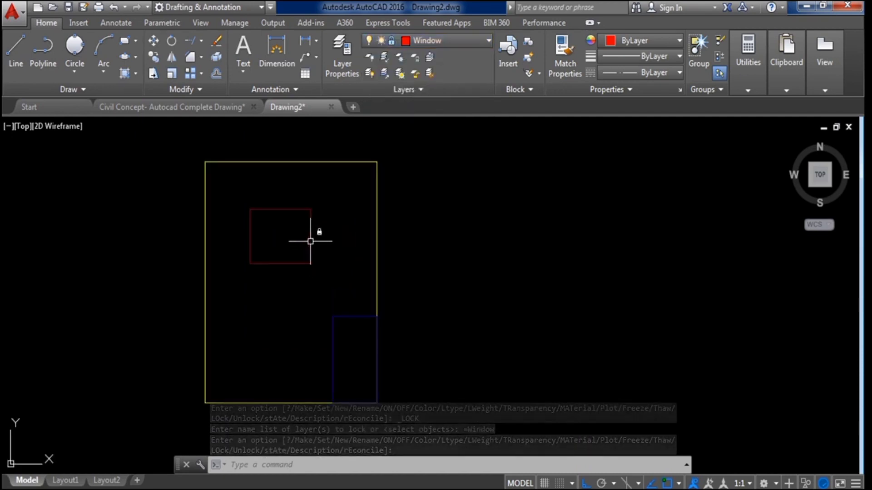
pyautogui.scroll(-4, 310, 242)
pyautogui.scroll(2, 301, 239)
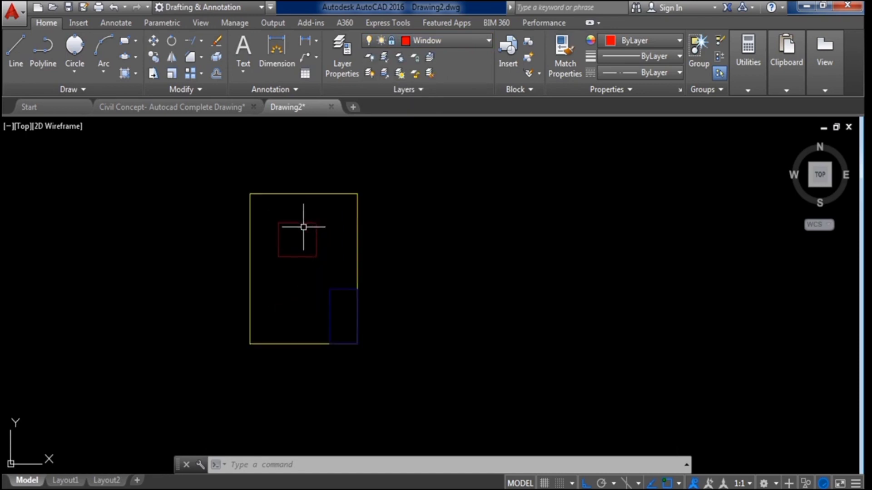
pyautogui.scroll(2, 318, 224)
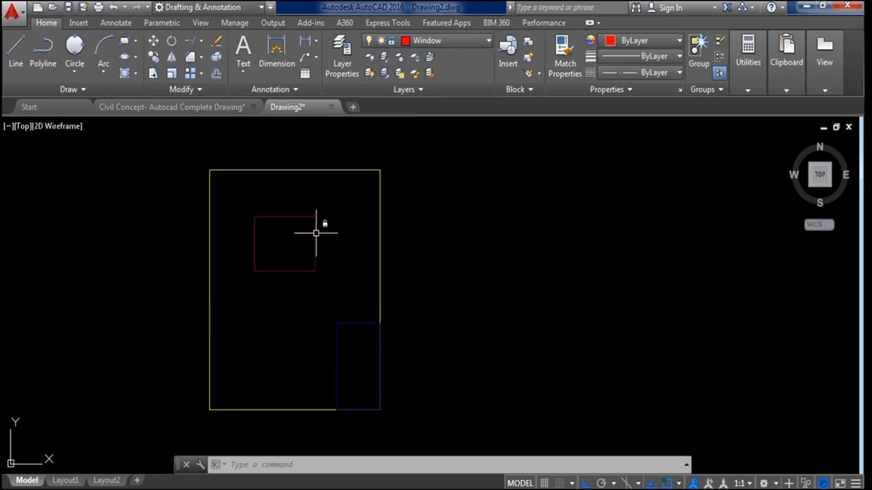
pyautogui.click(20, 45)
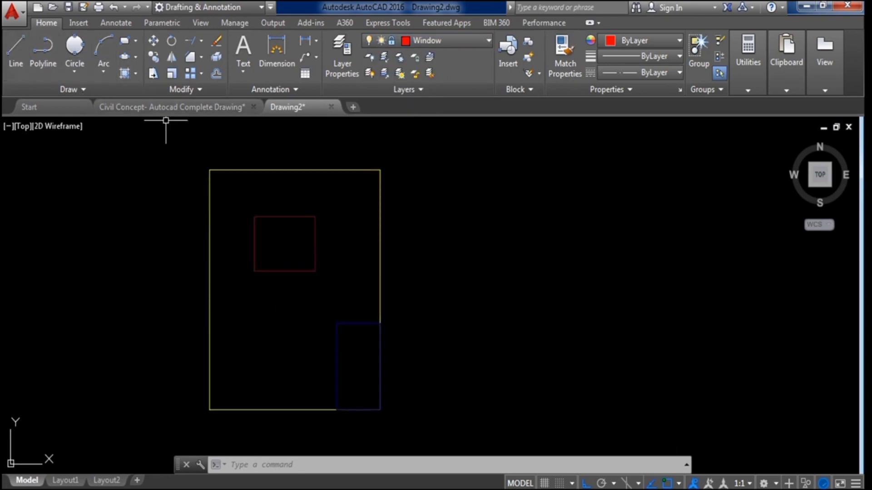
# Draw a vertical line through the window rectangle and a long horizontal line across the wall outline on the locked Window layer
pyautogui.click(279, 198)
pyautogui.click(279, 338)
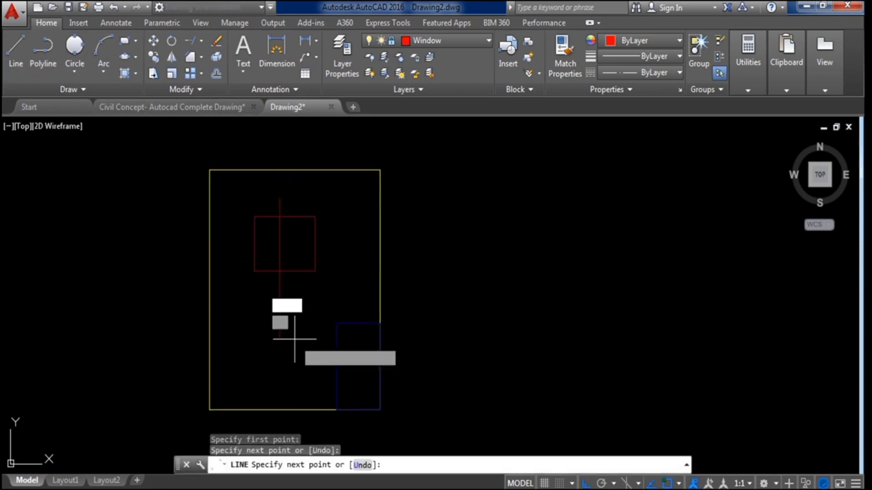
pyautogui.press('Escape')
pyautogui.click(16, 48)
pyautogui.click(135, 263)
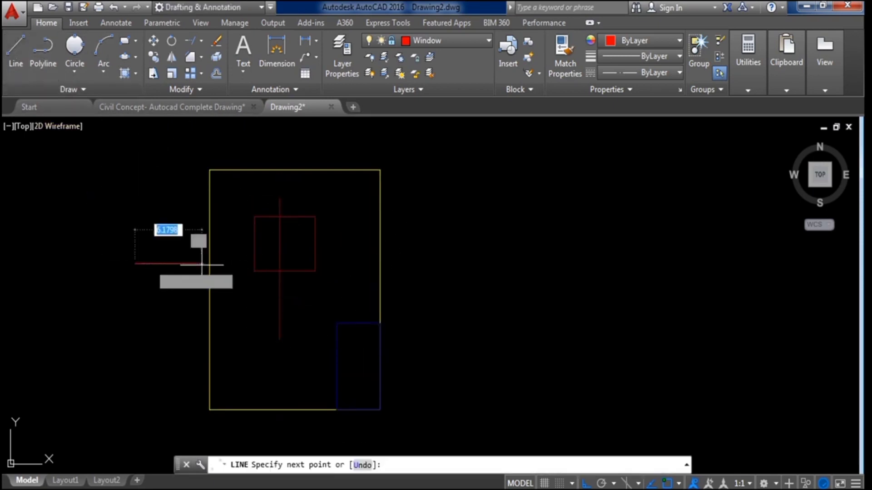
pyautogui.click(453, 262)
pyautogui.press('Escape')
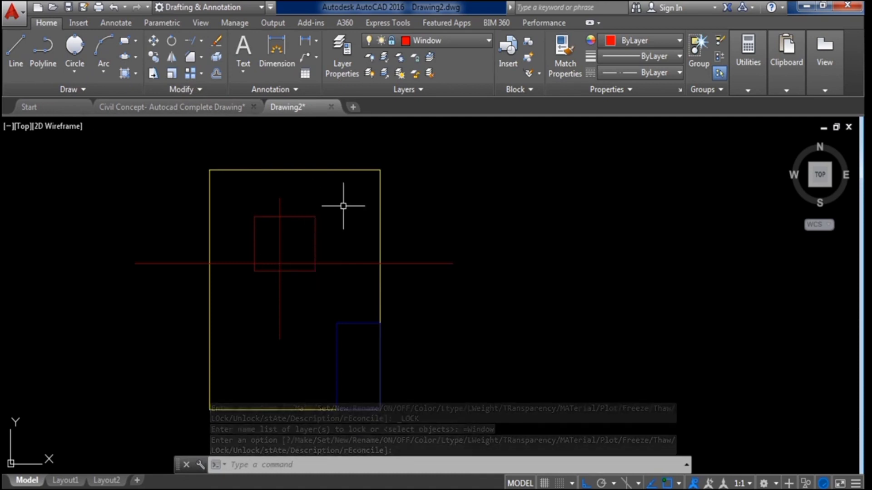
# Unlock the Window layer and erase the red window rectangle
pyautogui.click(391, 41)
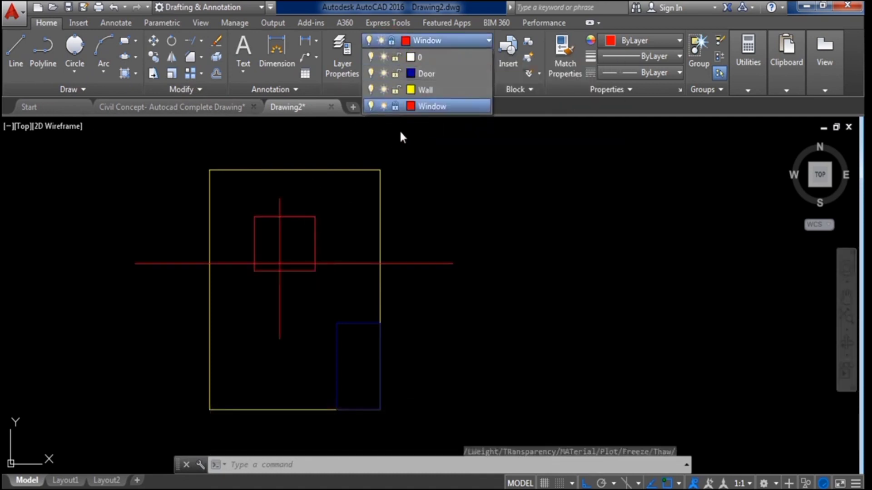
pyautogui.click(396, 107)
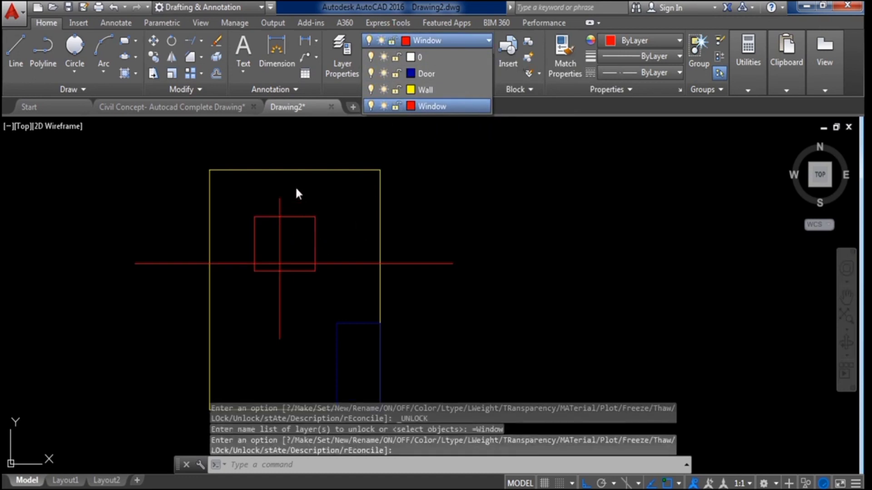
pyautogui.click(315, 234)
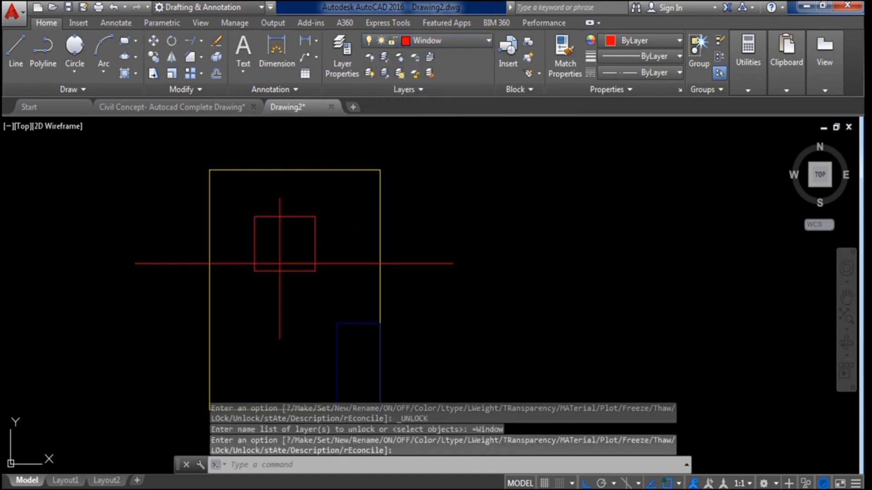
pyautogui.click(308, 218)
pyautogui.press('Delete')
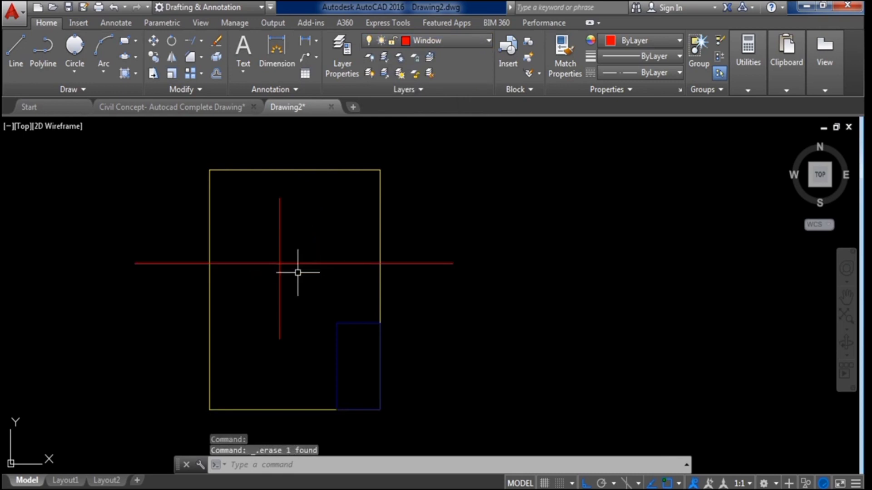
pyautogui.scroll(-2, 379, 238)
pyautogui.scroll(2, 408, 227)
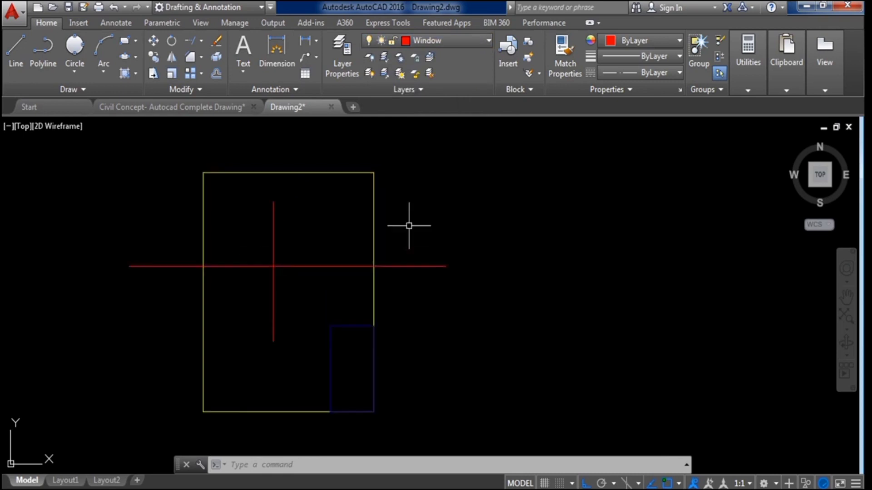
pyautogui.click(483, 40)
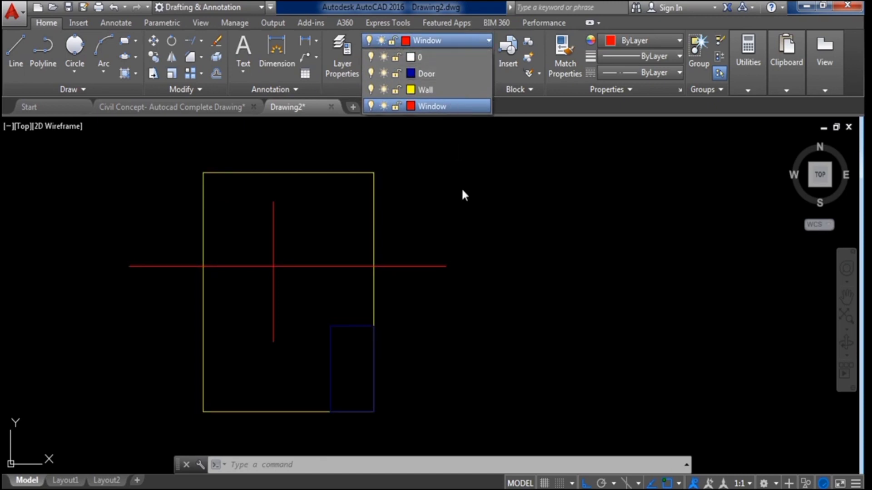
pyautogui.click(451, 213)
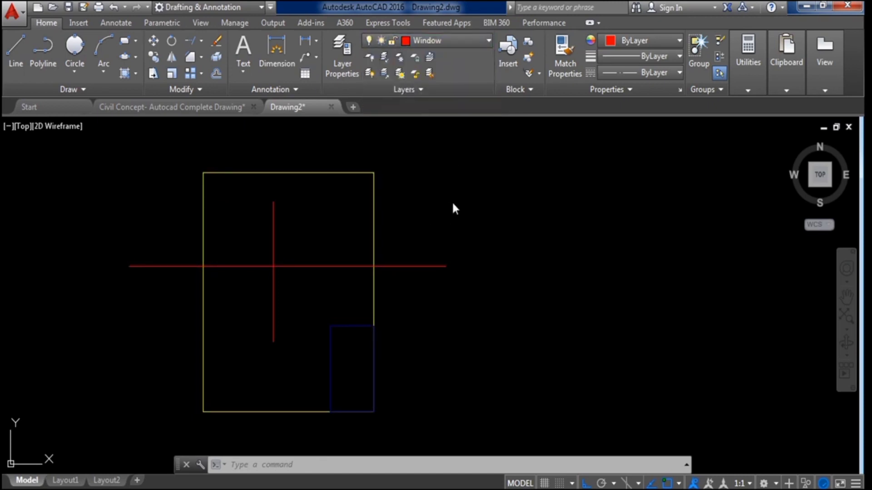
pyautogui.scroll(-2, 425, 210)
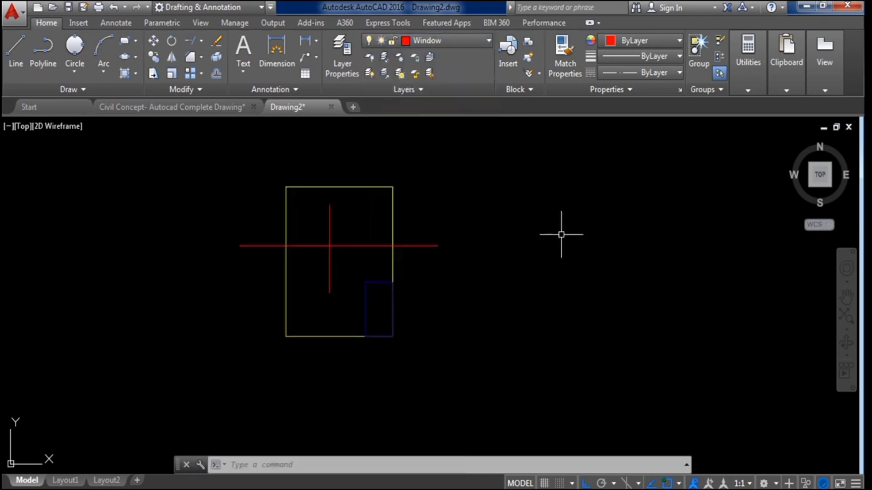
# Switch to the Civil Concept- Autocad Complete Drawing file and examine the walls, windows and doors of the North Elevation
pyautogui.click(199, 113)
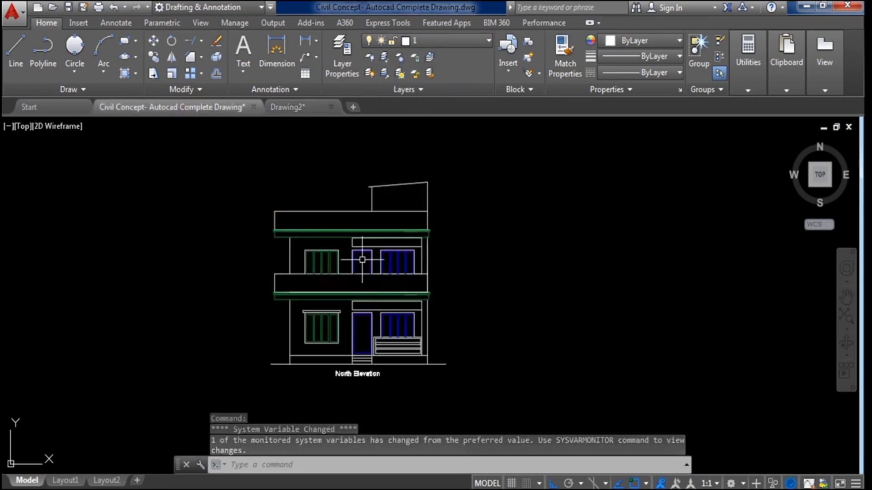
pyautogui.scroll(-3, 382, 229)
pyautogui.scroll(3, 381, 229)
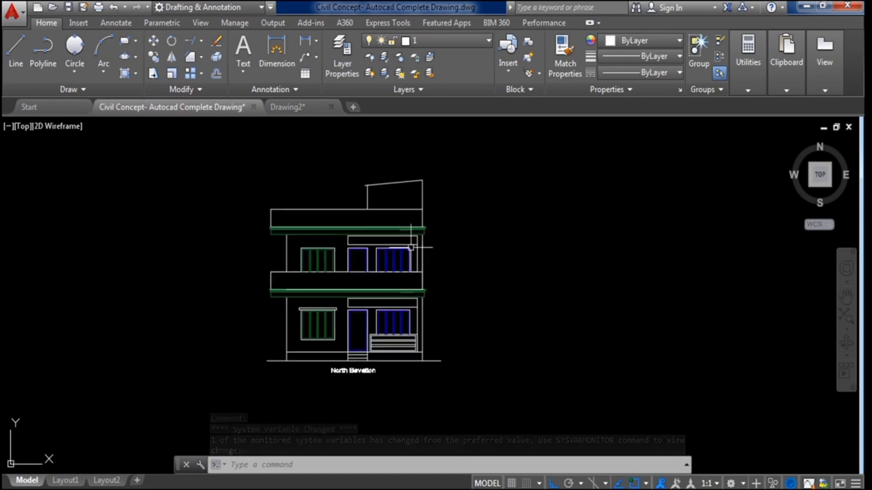
pyautogui.scroll(3, 445, 249)
pyautogui.scroll(-2, 378, 230)
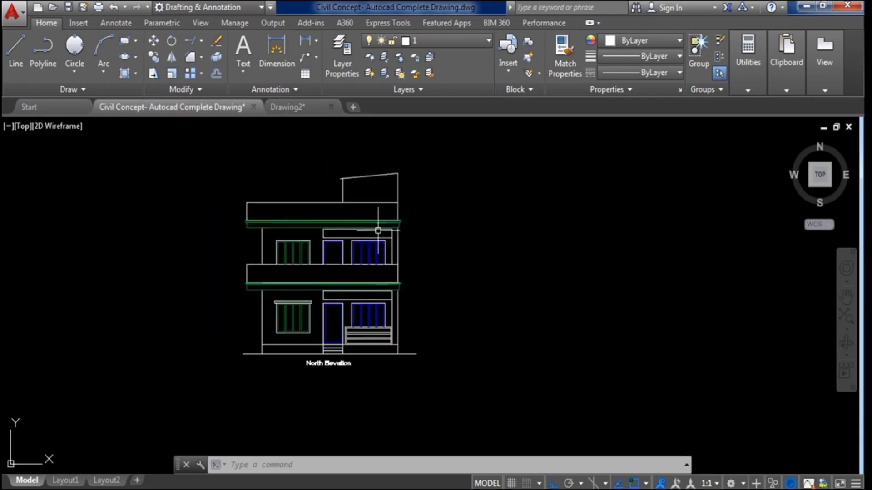
pyautogui.scroll(5, 283, 231)
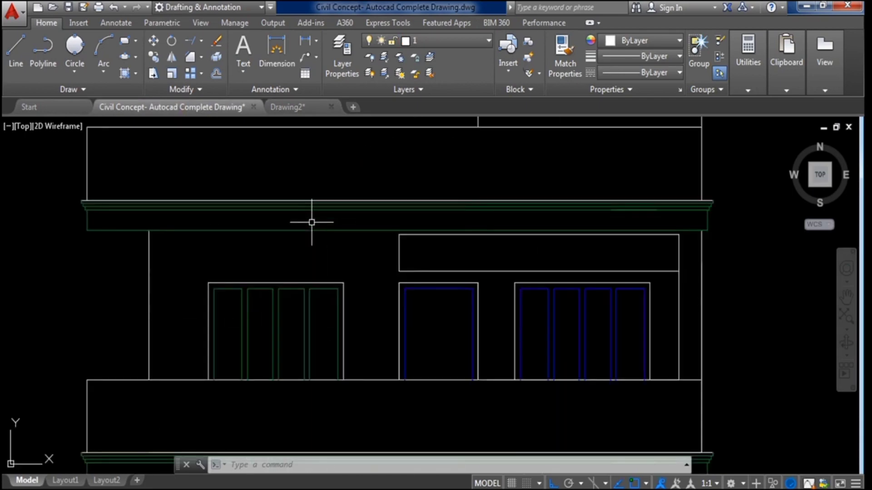
pyautogui.scroll(-2, 322, 240)
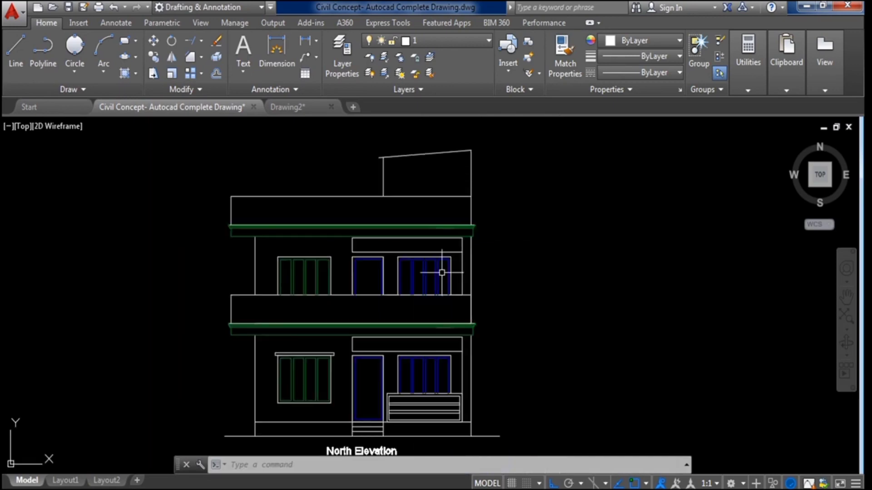
pyautogui.scroll(4, 415, 269)
pyautogui.scroll(-5, 366, 257)
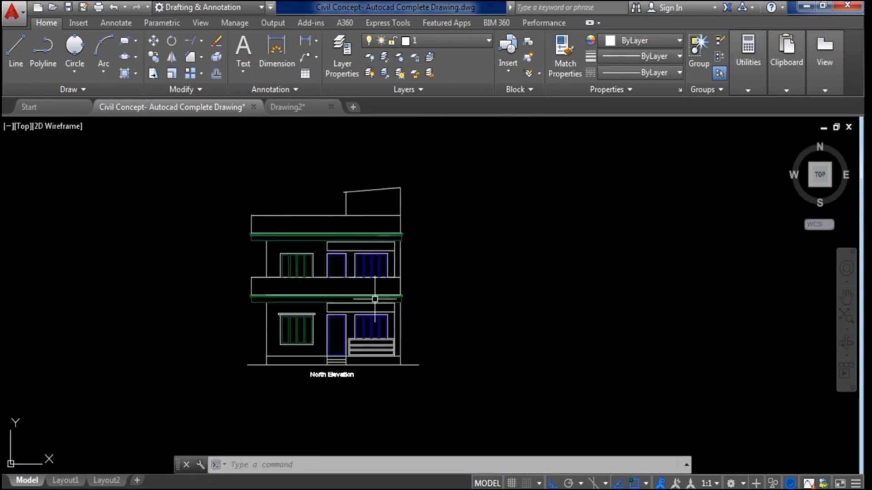
pyautogui.scroll(2, 374, 304)
pyautogui.scroll(-2, 375, 304)
pyautogui.moveTo(435, 262)
pyautogui.mouseDown(button='middle')
pyautogui.moveTo(457, 281)
pyautogui.moveTo(453, 271)
pyautogui.moveTo(419, 262)
pyautogui.mouseUp(button='middle')
pyautogui.click(192, 164)
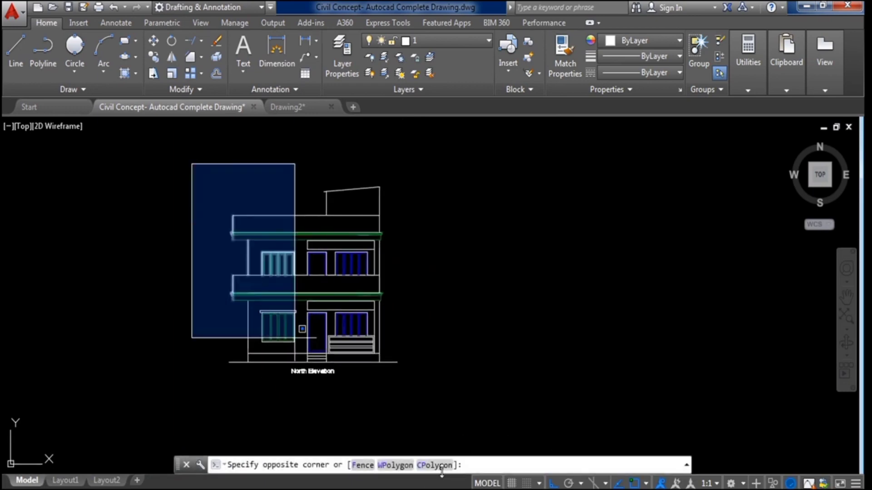
pyautogui.press('Escape')
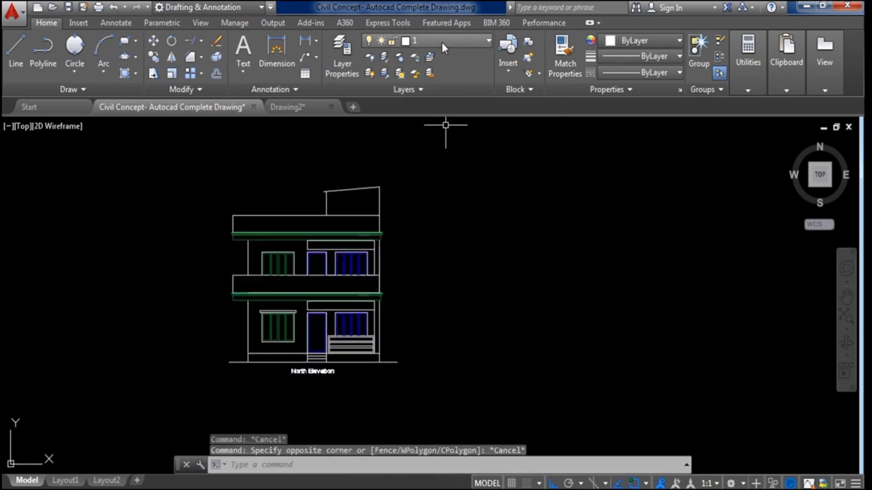
# Make Center line the current layer and draw a horizontal line in the empty space beside the roof of the North Elevation
pyautogui.click(442, 42)
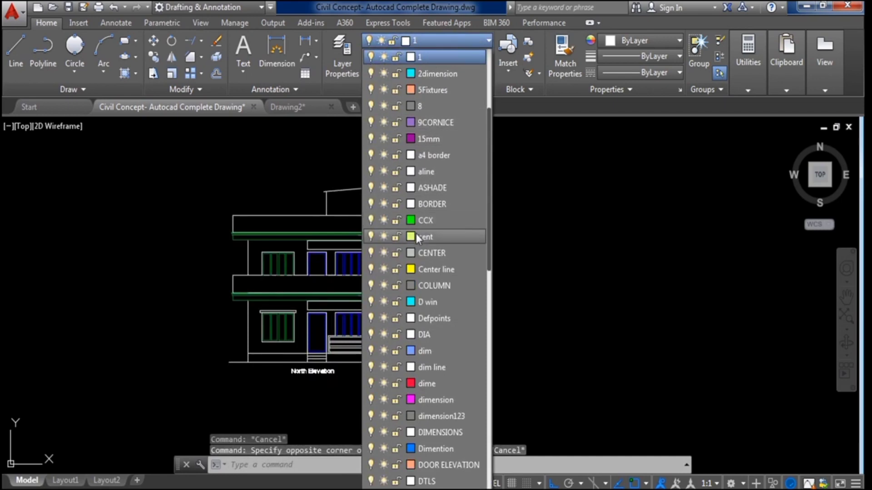
pyautogui.scroll(-1, 423, 241)
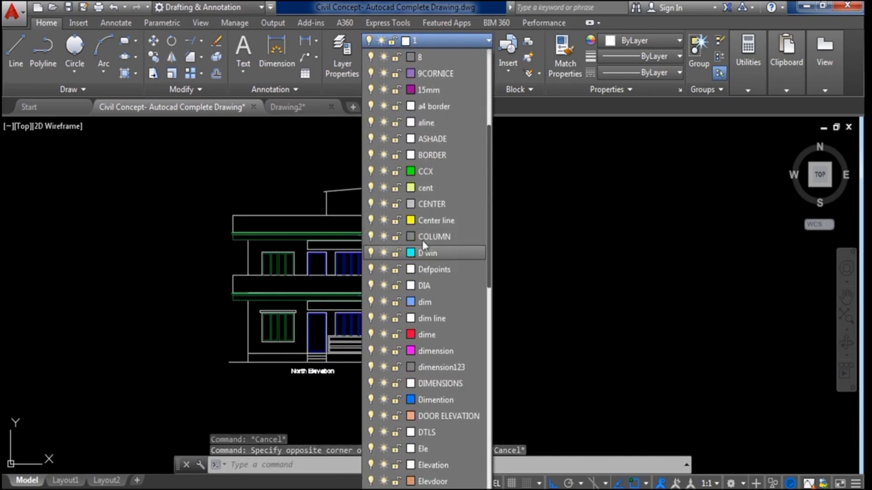
pyautogui.click(423, 214)
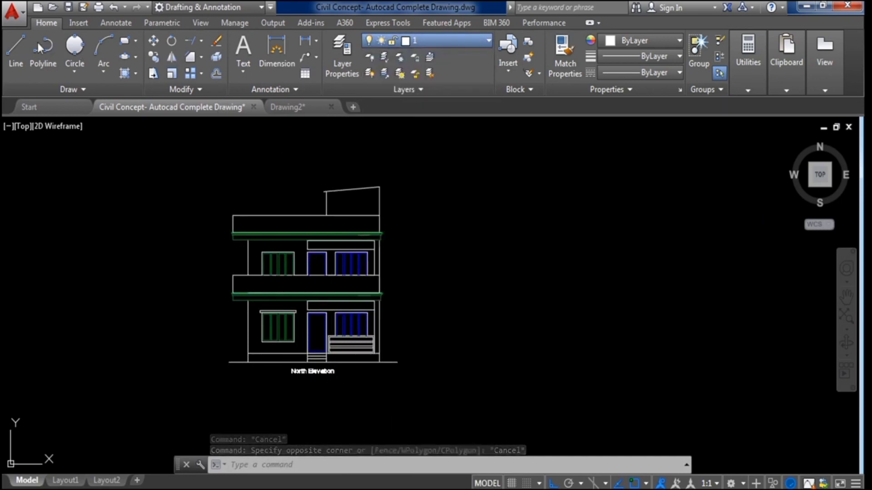
pyautogui.click(17, 49)
pyautogui.click(417, 209)
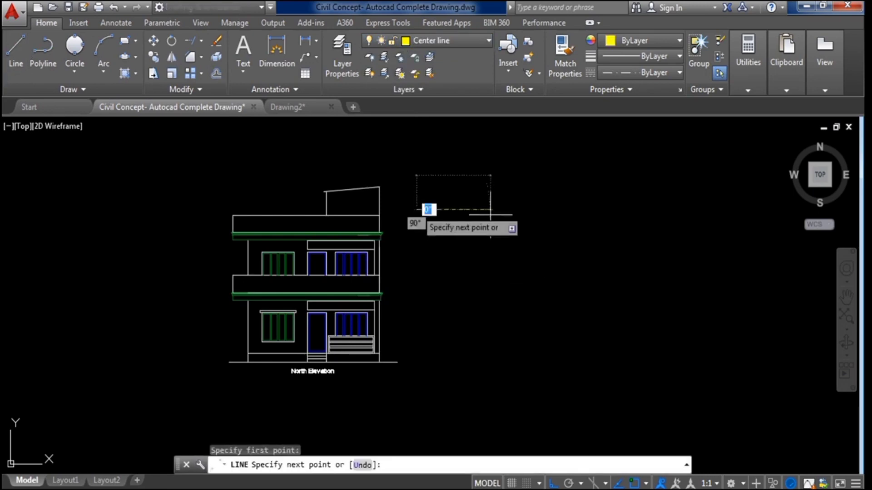
pyautogui.click(537, 212)
pyautogui.press('Escape')
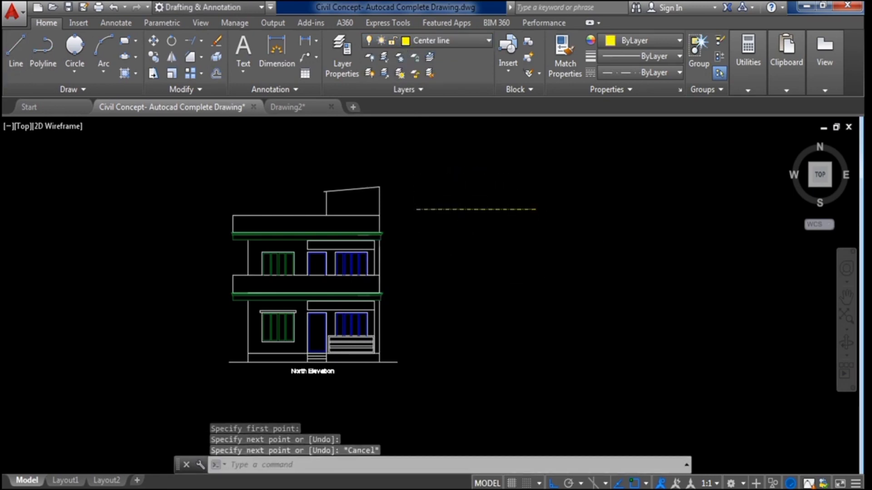
pyautogui.scroll(4, 464, 210)
pyautogui.scroll(-4, 464, 210)
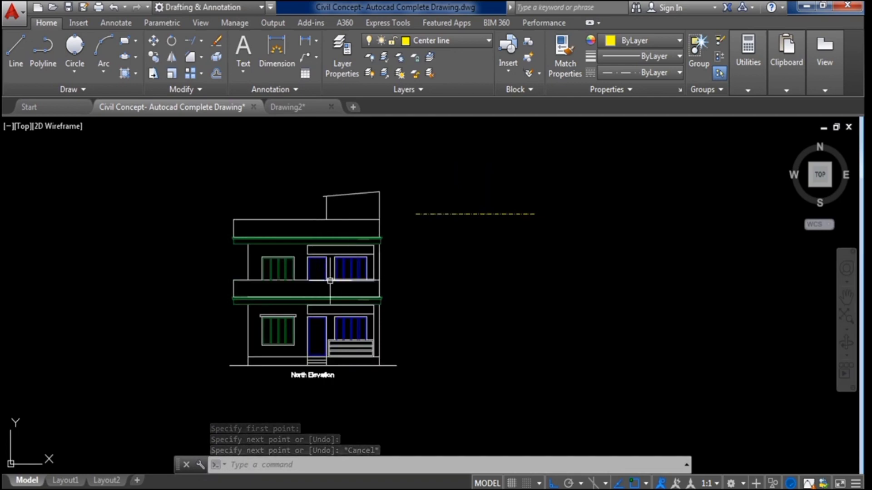
pyautogui.scroll(2, 334, 281)
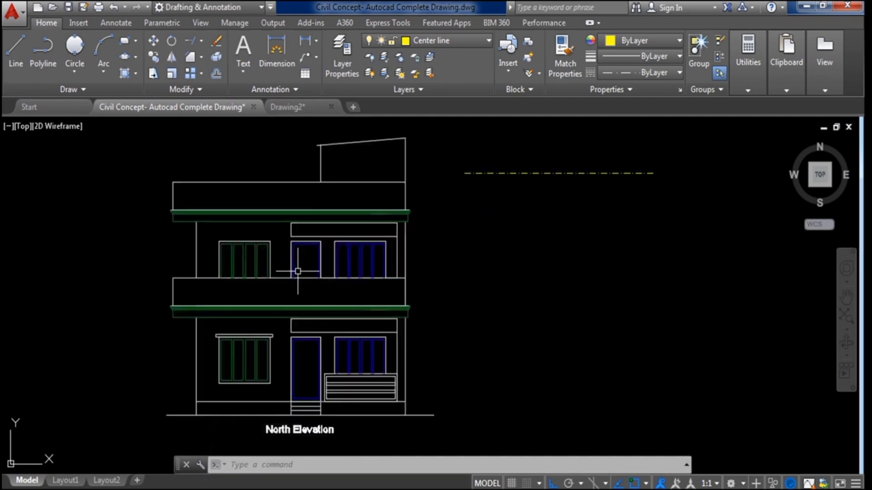
pyautogui.scroll(-2, 434, 249)
pyautogui.moveTo(421, 246); pyautogui.dragTo(418, 246, button='middle')
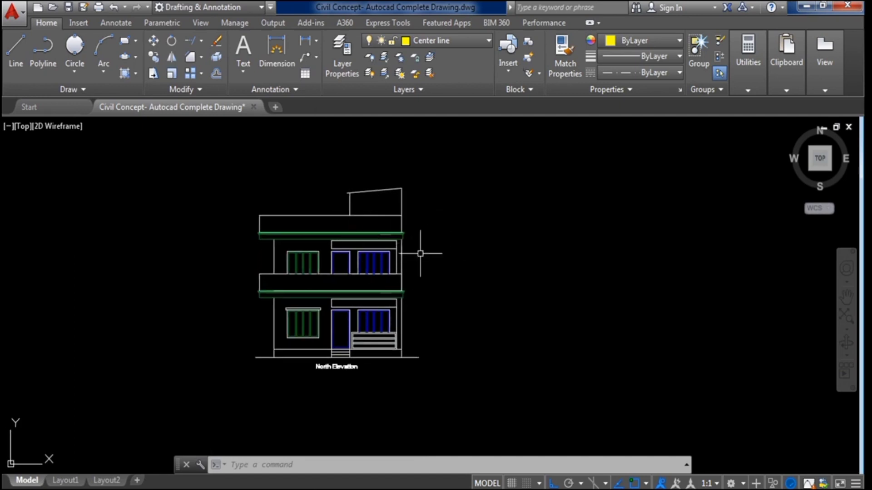
# Review the drawing's layers with their colors, linetypes and lineweights in the Layer Properties Manager, and close it
pyautogui.click(344, 62)
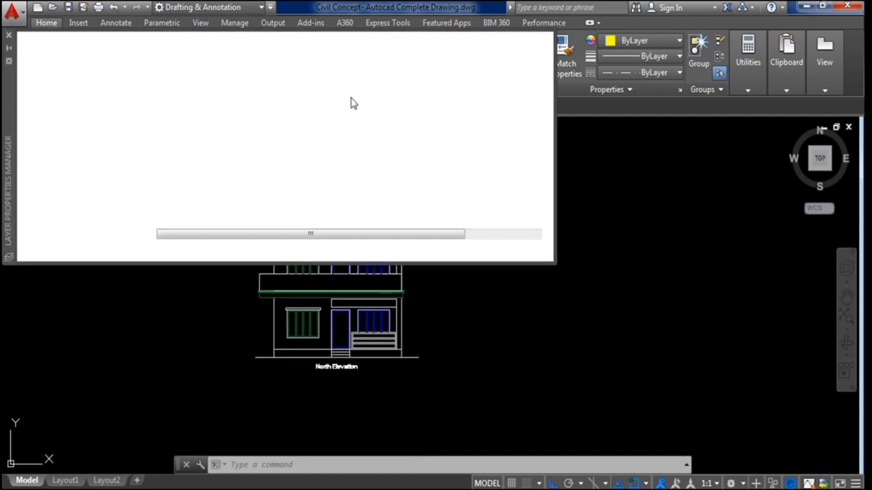
pyautogui.scroll(-3, 287, 173)
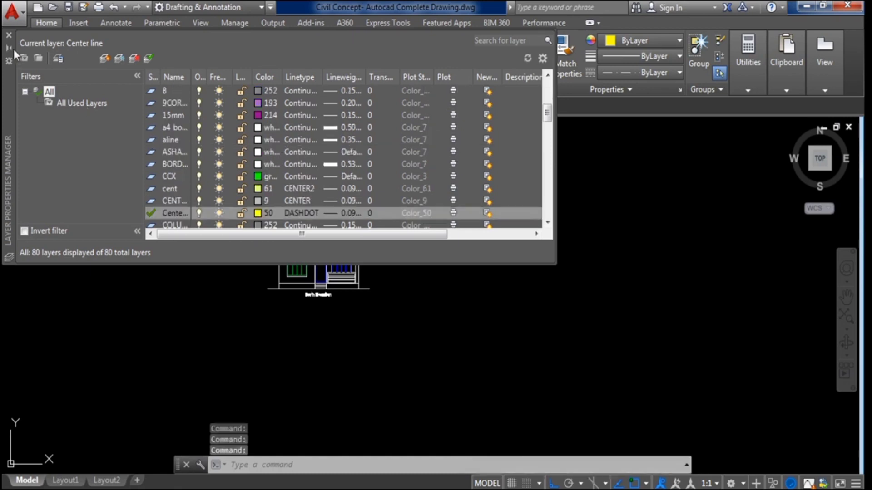
pyautogui.click(10, 34)
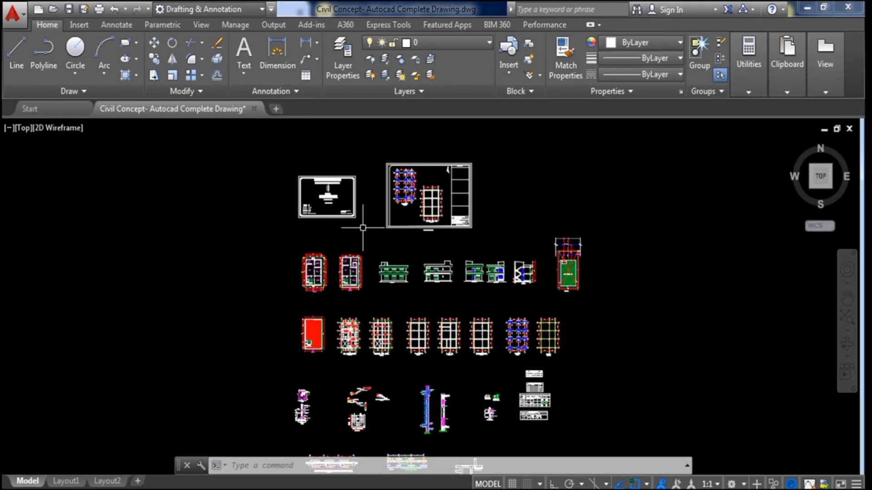
# Survey the complete set of drawings and examine the municipal submission title sheet, including its owner, plot, area, scale and date details
pyautogui.scroll(-2, 340, 191)
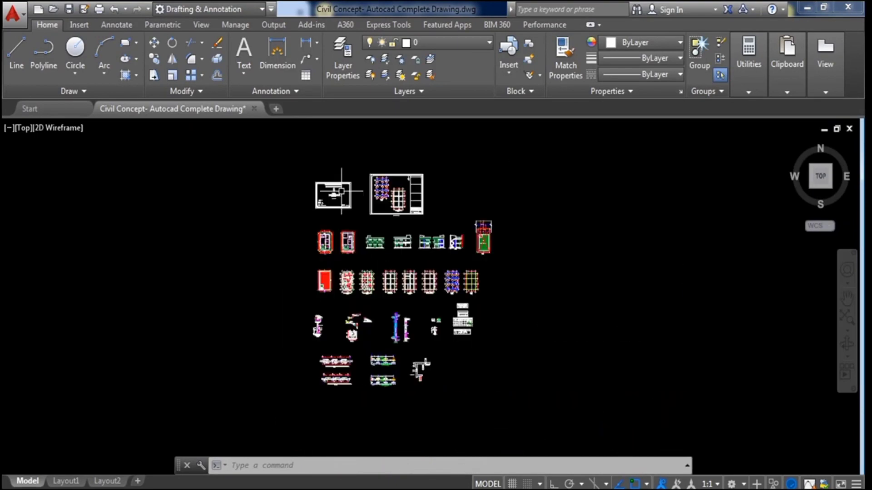
pyautogui.click(297, 165)
pyautogui.click(550, 410)
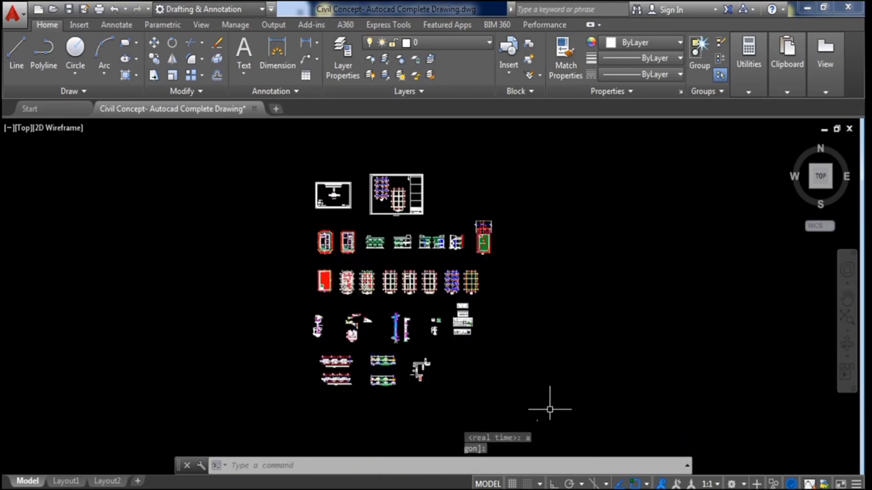
pyautogui.press('Escape')
pyautogui.scroll(5, 331, 244)
pyautogui.moveTo(331, 243)
pyautogui.mouseDown(button='middle')
pyautogui.moveTo(320, 231)
pyautogui.moveTo(346, 255)
pyautogui.mouseUp(button='middle')
pyautogui.scroll(2, 345, 254)
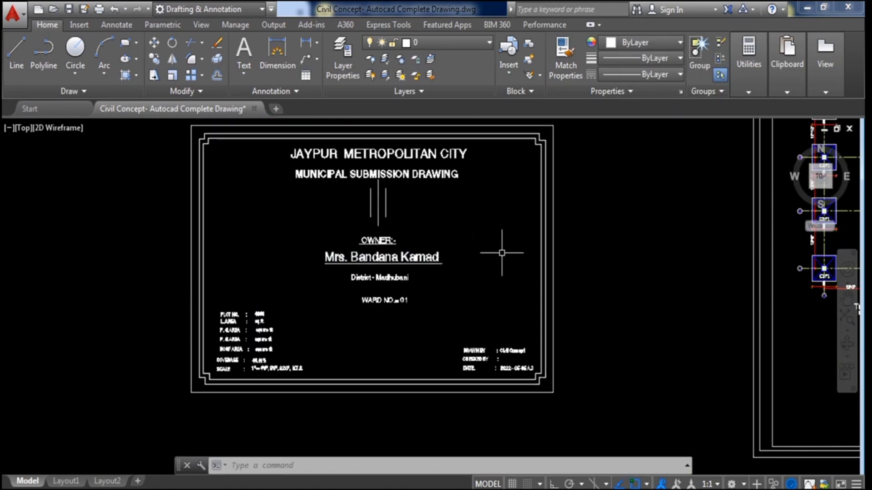
pyautogui.scroll(-2, 374, 248)
pyautogui.scroll(2, 402, 218)
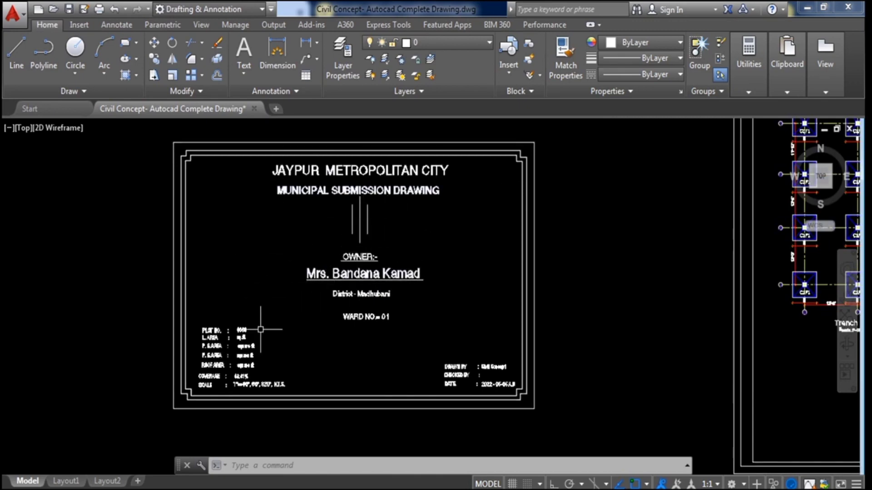
pyautogui.scroll(3, 261, 329)
pyautogui.scroll(-1, 261, 329)
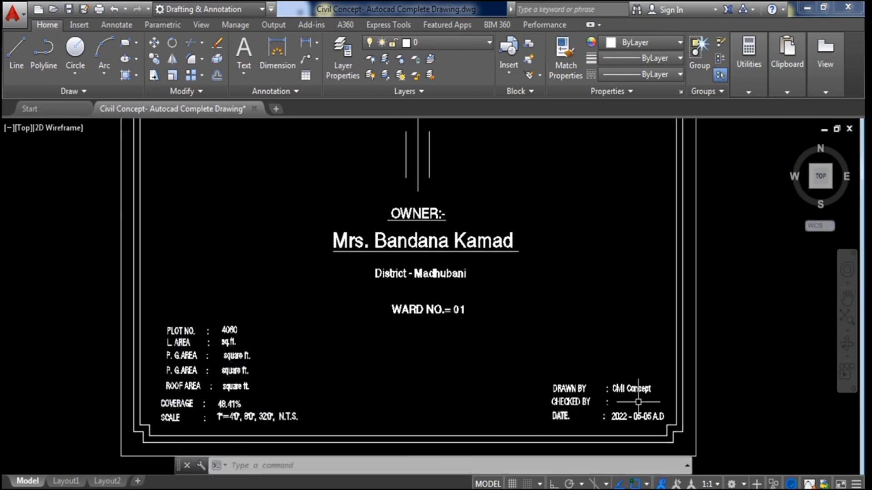
# Examine the drawn-by, checked-by, date and owner entries of the municipal submission title sheet
pyautogui.scroll(2, 701, 394)
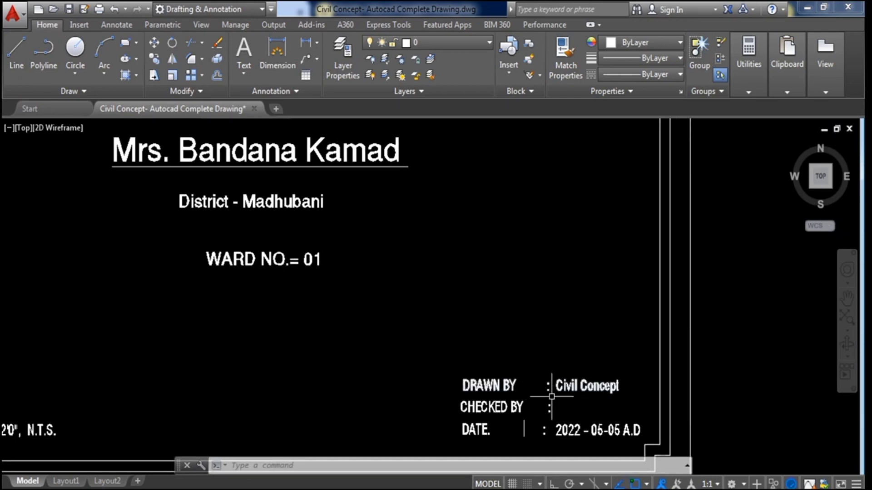
pyautogui.scroll(-2, 260, 368)
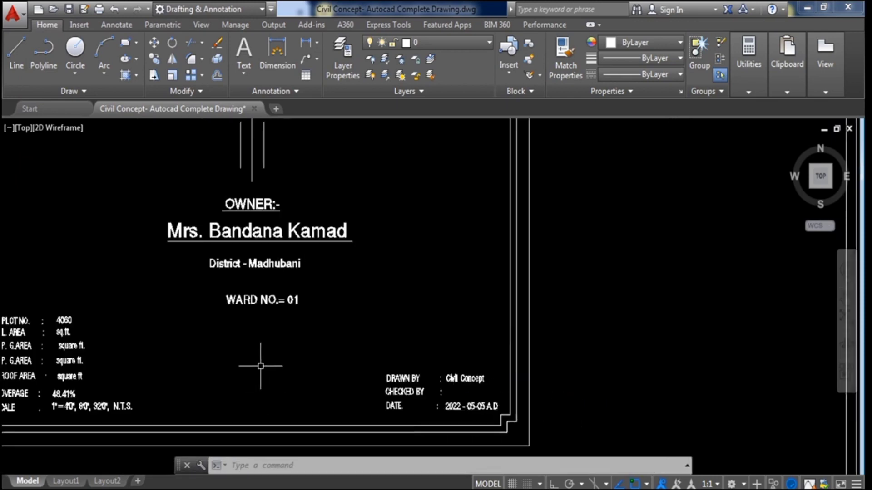
pyautogui.scroll(2, 259, 277)
pyautogui.scroll(-2, 259, 274)
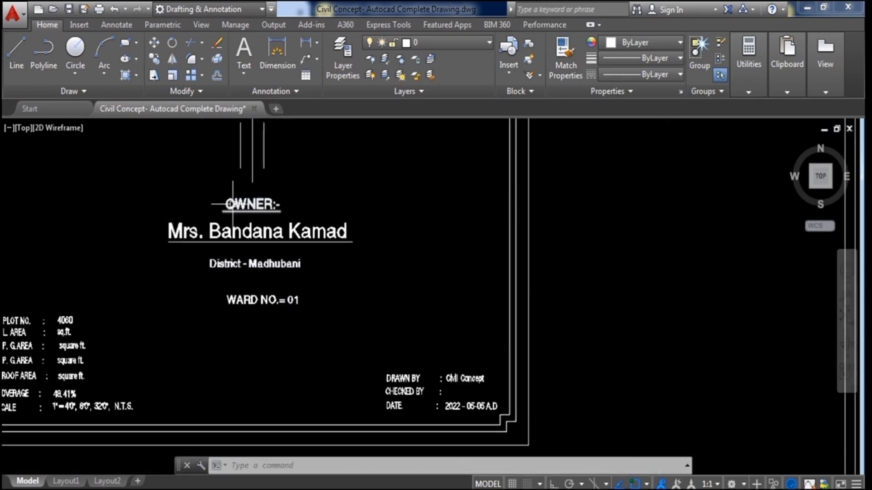
pyautogui.scroll(-4, 241, 312)
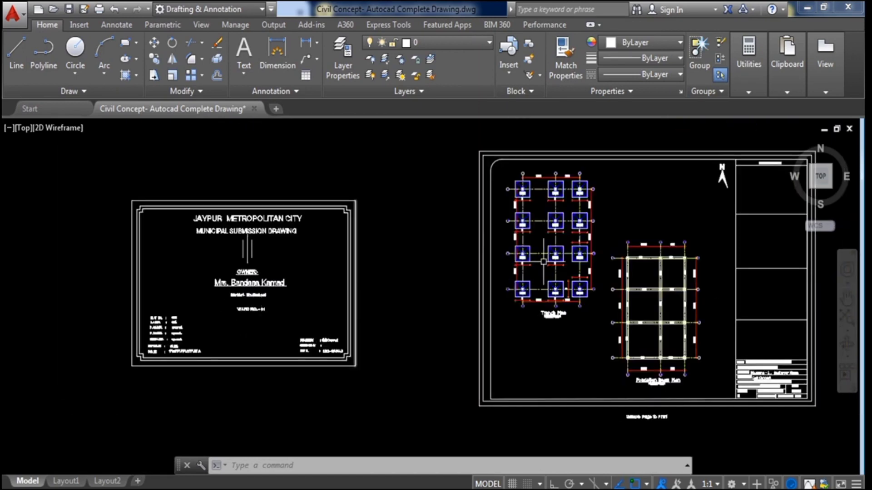
# Examine the layout of the bordered sheet holding the trench plan and foundation beam plan
pyautogui.scroll(-2, 316, 265)
pyautogui.scroll(4, 622, 296)
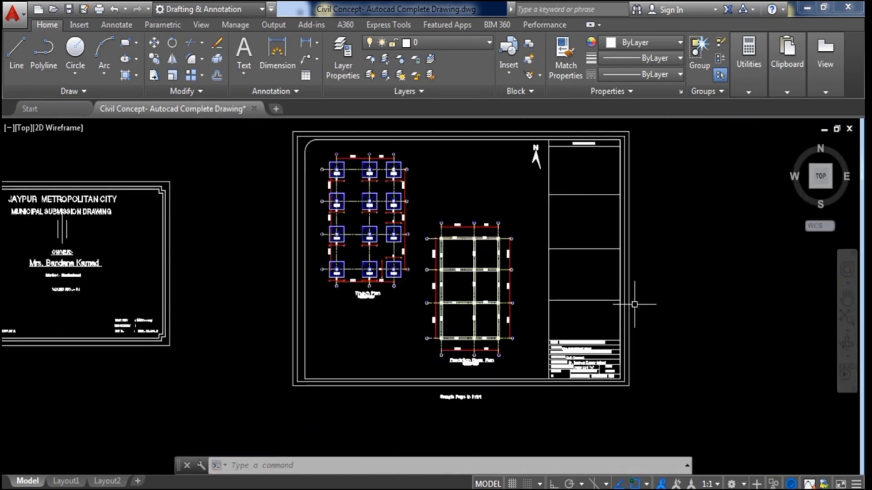
pyautogui.scroll(-2, 534, 294)
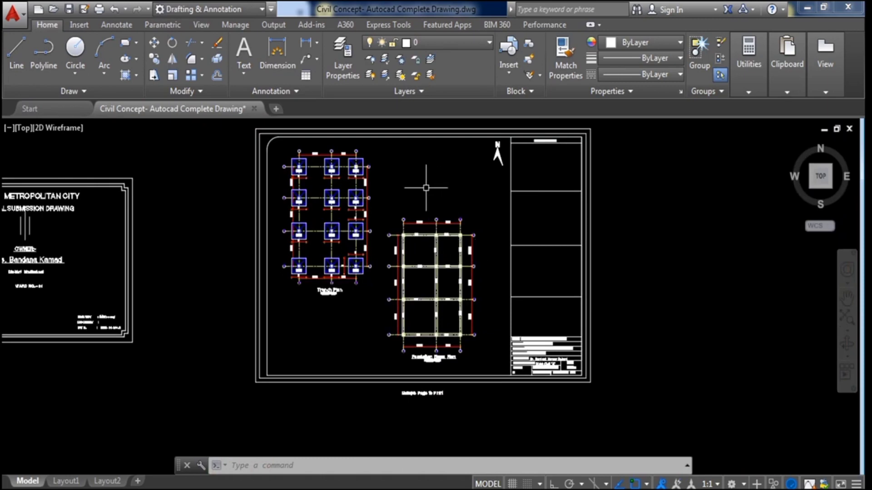
pyautogui.moveTo(426, 188); pyautogui.dragTo(447, 235, button='middle')
pyautogui.scroll(1, 388, 281)
pyautogui.scroll(-1, 387, 345)
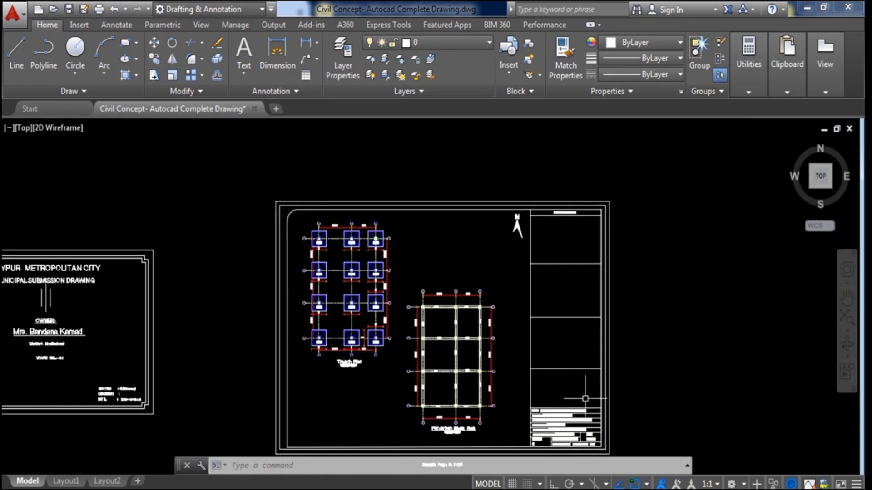
# Read the Trench Plan & Foundation Details sheet's title block and the Sample Page to Print caption beneath the sheet
pyautogui.moveTo(585, 399); pyautogui.dragTo(585, 314, button='middle')
pyautogui.scroll(5, 585, 318)
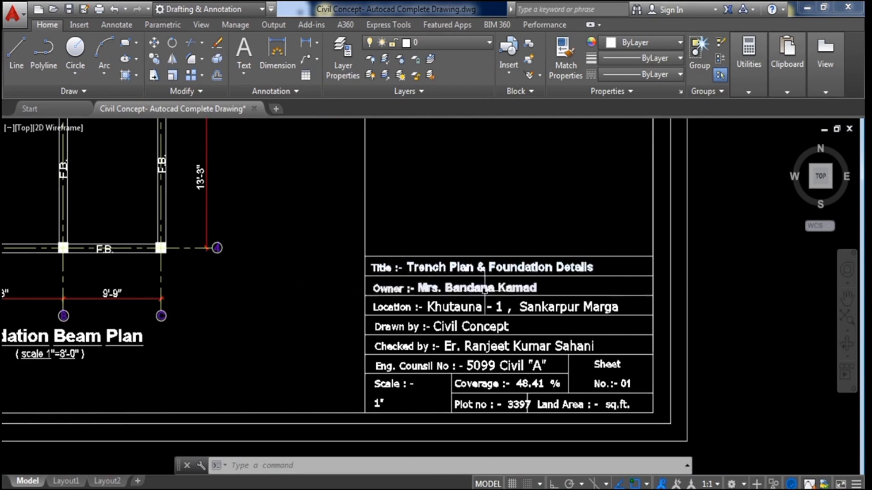
pyautogui.scroll(-3, 390, 272)
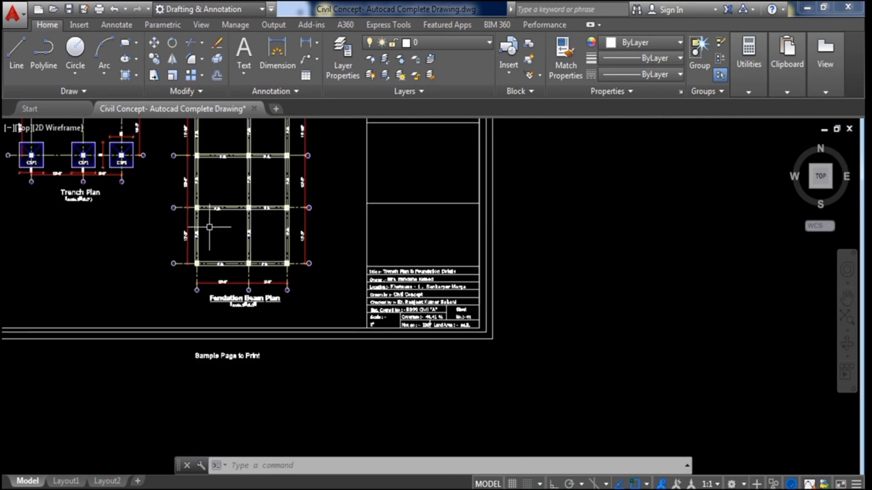
pyautogui.scroll(3, 427, 282)
pyautogui.scroll(-3, 486, 295)
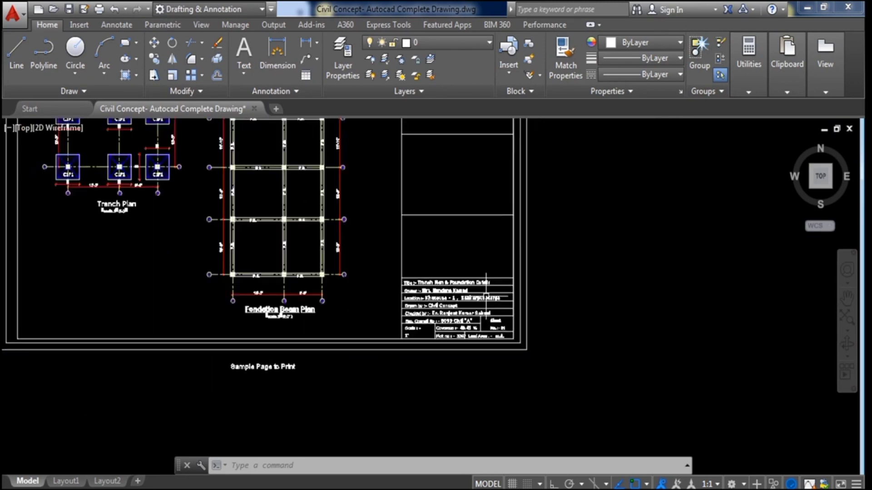
pyautogui.scroll(3, 431, 279)
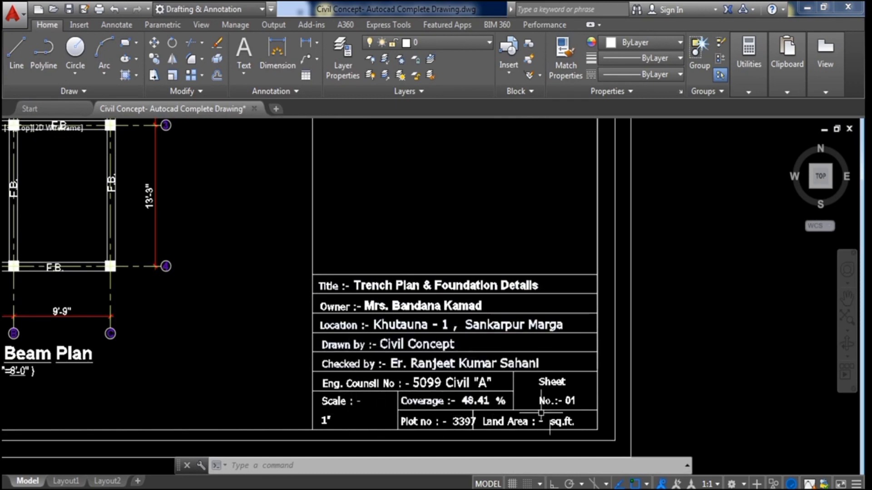
pyautogui.scroll(-3, 622, 406)
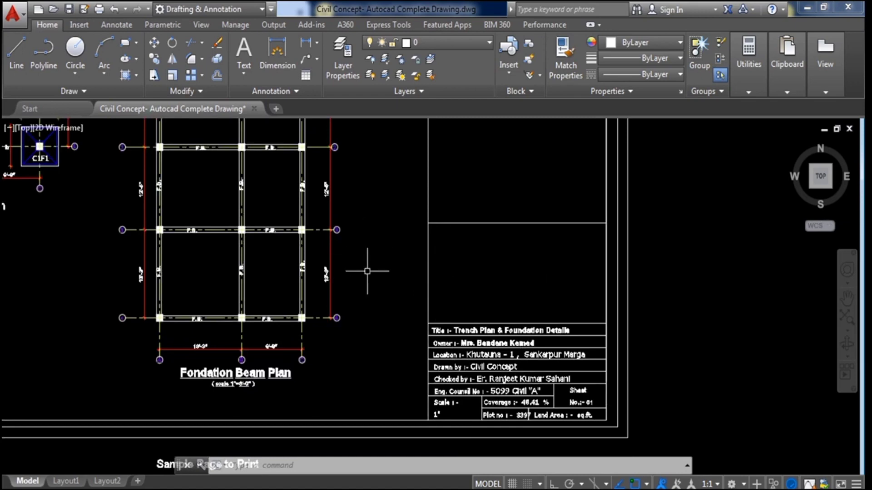
pyautogui.scroll(-3, 448, 280)
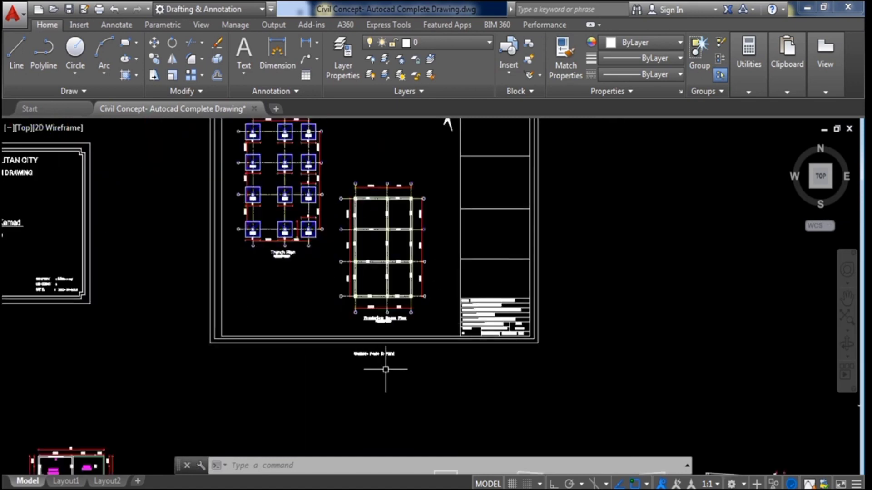
pyautogui.scroll(3, 381, 371)
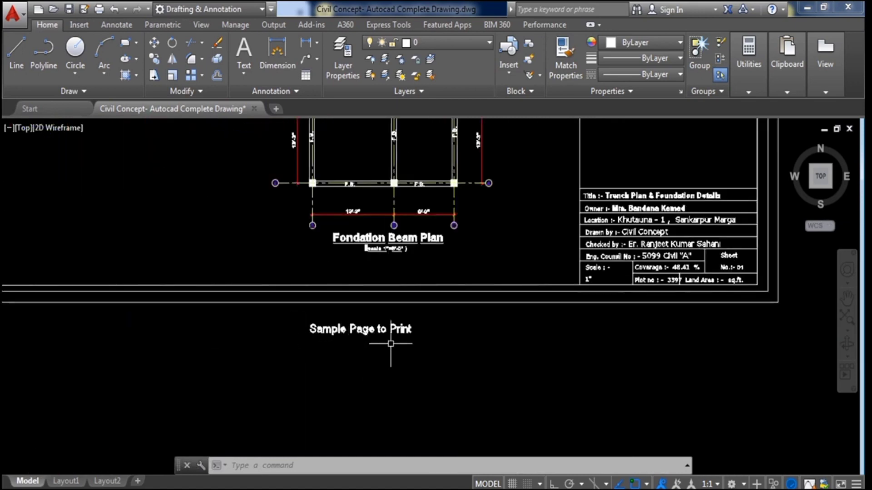
pyautogui.scroll(-5, 390, 343)
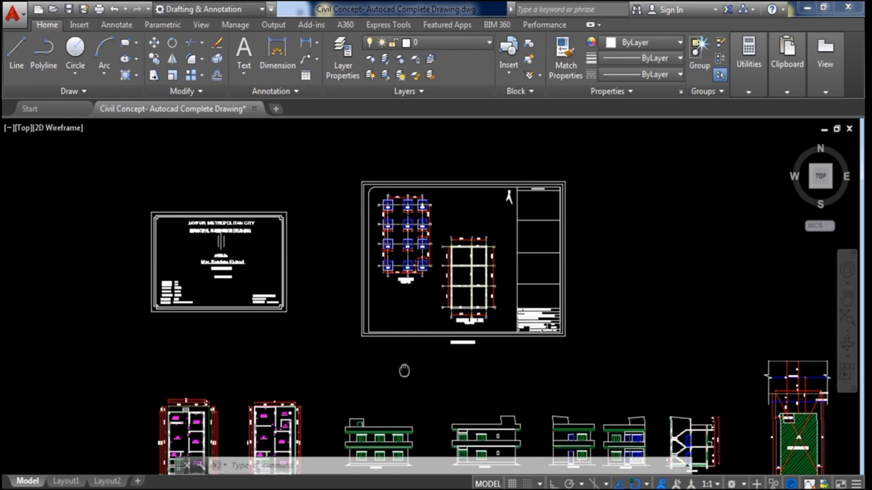
# Examine the Ground Floor plan and First Floor plan with their dimensions, titles and floor areas
pyautogui.moveTo(404, 370)
pyautogui.mouseDown(button='middle')
pyautogui.moveTo(421, 329)
pyautogui.moveTo(405, 224)
pyautogui.mouseUp(button='middle')
pyautogui.scroll(-2, 378, 323)
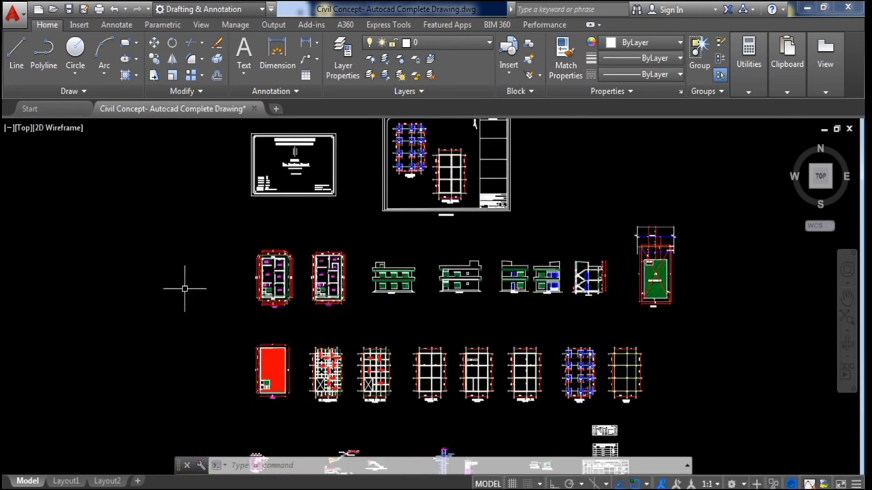
pyautogui.scroll(5, 185, 289)
pyautogui.scroll(3, 369, 337)
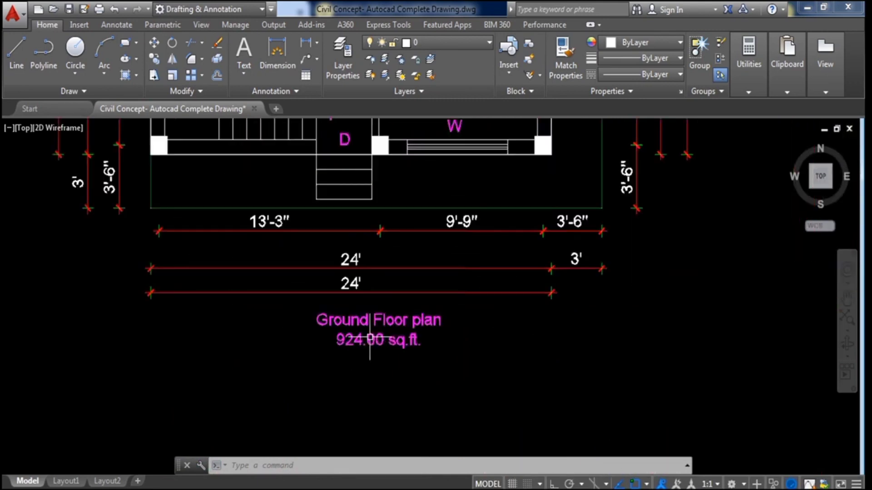
pyautogui.scroll(-5, 364, 333)
pyautogui.scroll(5, 543, 320)
pyautogui.scroll(2, 544, 319)
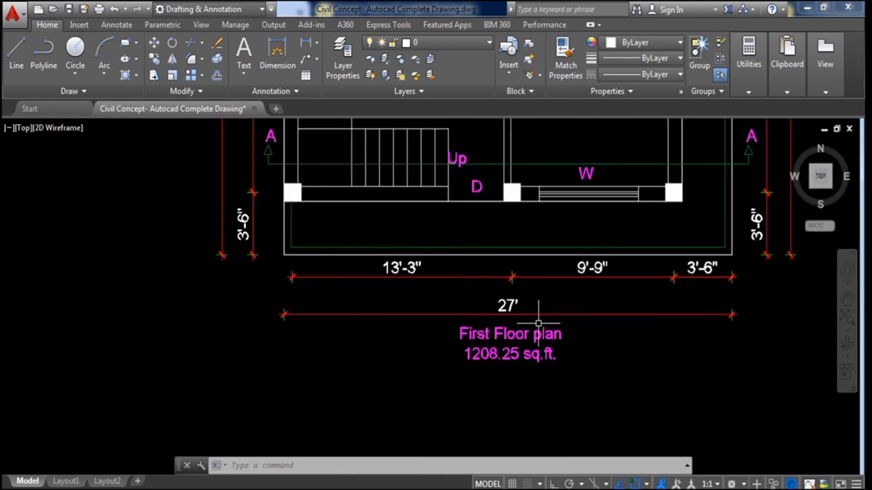
pyautogui.scroll(-6, 540, 325)
pyautogui.scroll(3, 418, 320)
pyautogui.scroll(2, 418, 320)
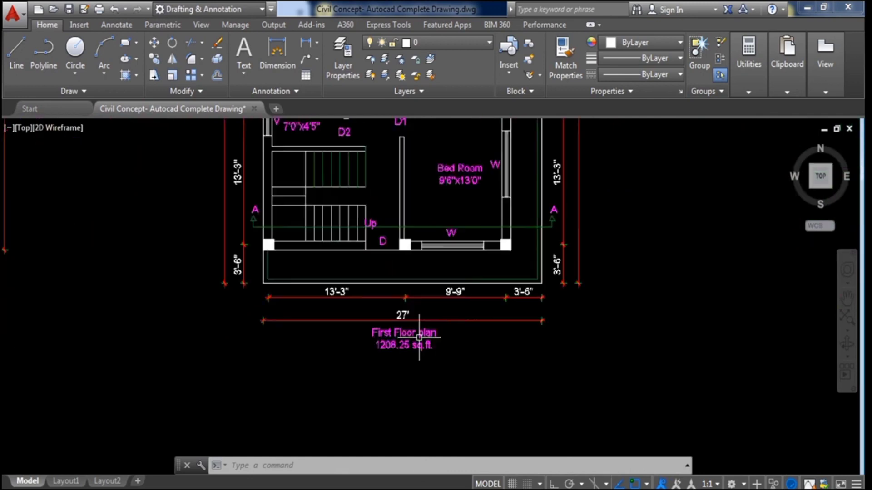
pyautogui.scroll(-2, 404, 334)
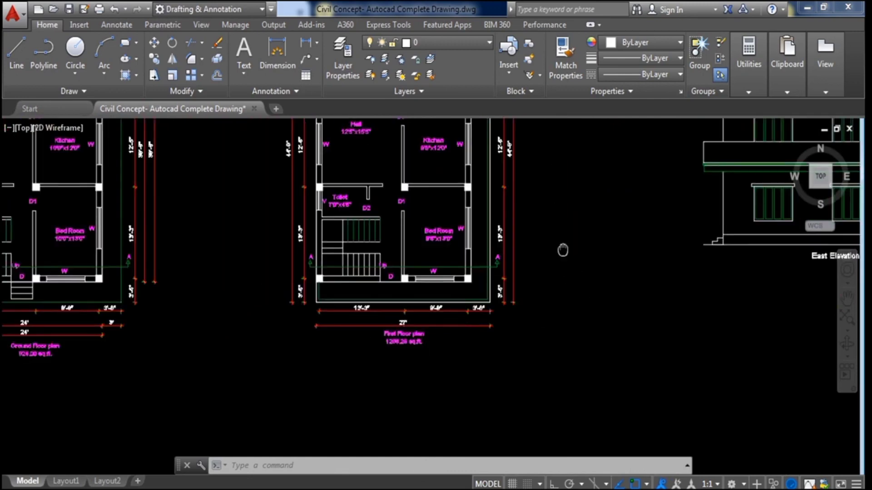
# Review the building's East, West, South and North Elevations in turn
pyautogui.scroll(-4, 525, 306)
pyautogui.moveTo(730, 315); pyautogui.dragTo(609, 312, button='middle')
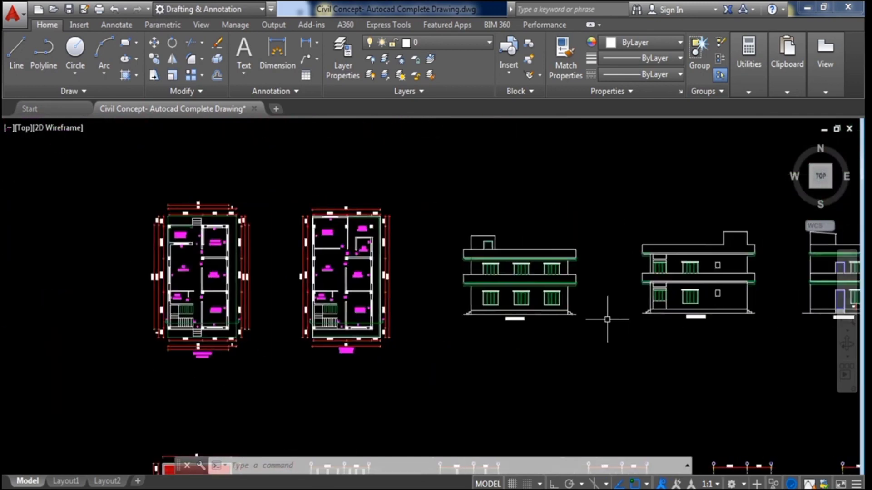
pyautogui.scroll(3, 609, 311)
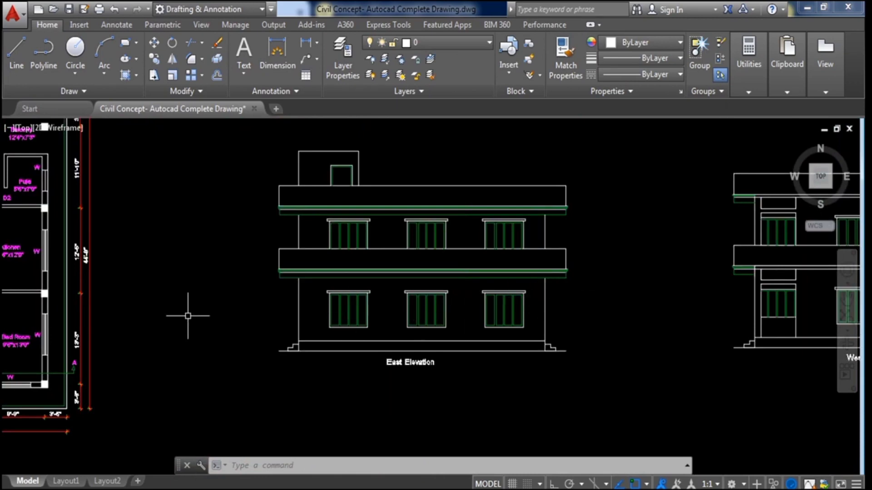
pyautogui.moveTo(241, 305); pyautogui.dragTo(445, 235, button='middle')
pyautogui.scroll(1, 270, 314)
pyautogui.scroll(-5, 251, 307)
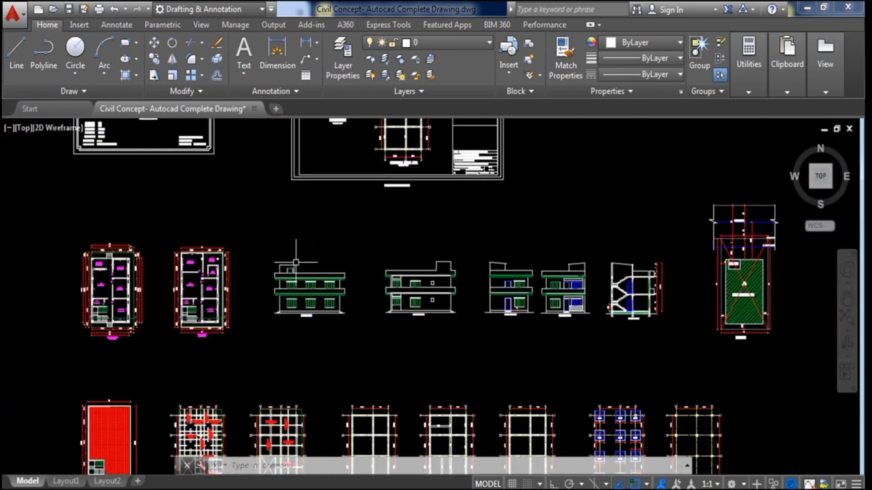
pyautogui.scroll(3, 353, 307)
pyautogui.moveTo(356, 308); pyautogui.dragTo(480, 318, button='middle')
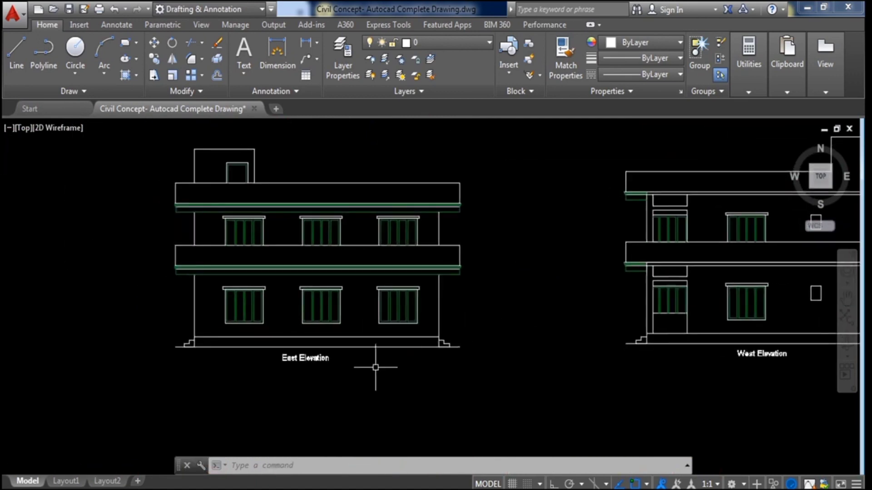
pyautogui.scroll(-3, 267, 343)
pyautogui.moveTo(684, 351); pyautogui.dragTo(230, 349, button='middle')
pyautogui.scroll(4, 593, 354)
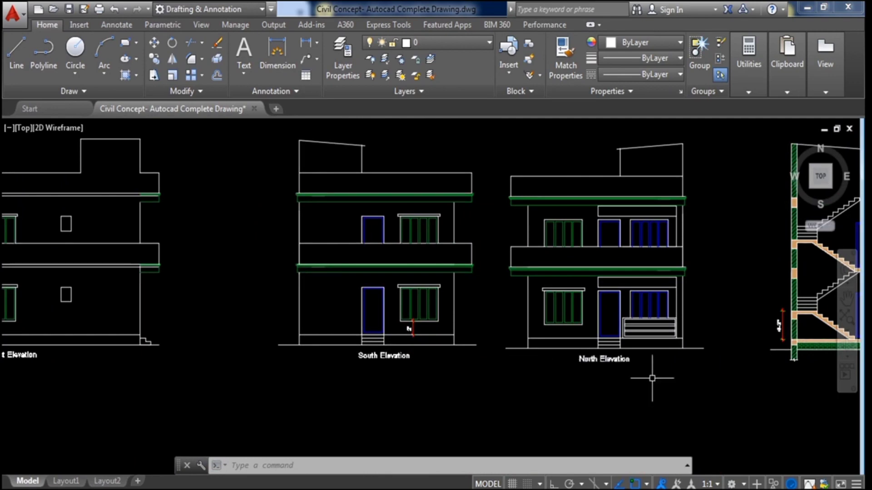
# Examine Section At AA through the staircase and the Site Plan with the proposed building
pyautogui.moveTo(611, 380); pyautogui.dragTo(471, 399, button='middle')
pyautogui.scroll(-4, 609, 379)
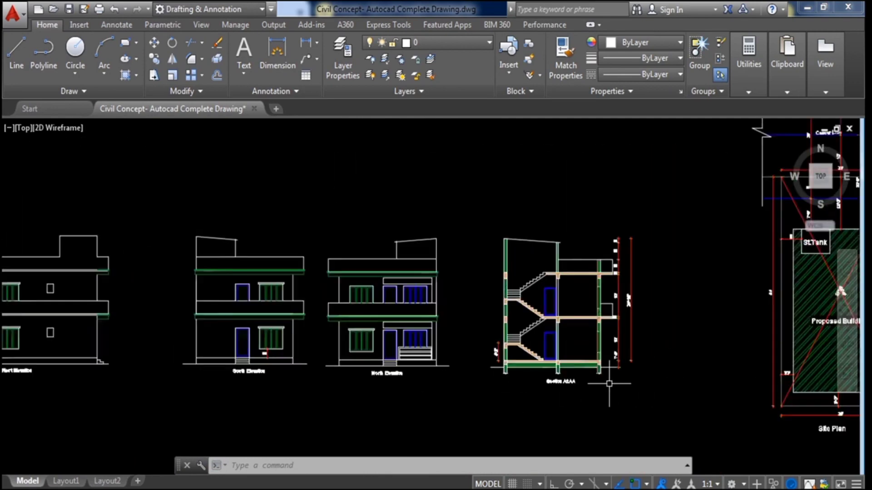
pyautogui.moveTo(645, 387); pyautogui.dragTo(505, 395, button='middle')
pyautogui.scroll(4, 588, 409)
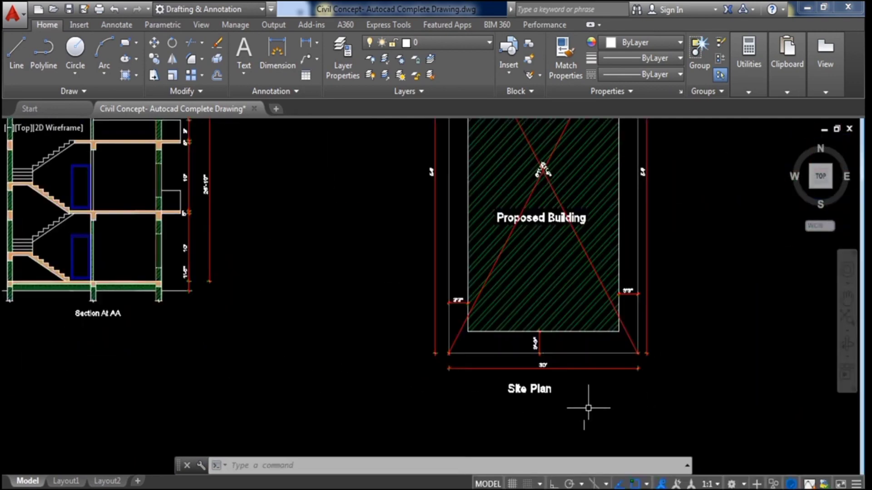
# Go to the row of drawings below the floor plans and examine the Roof Plan with its area and staircase
pyautogui.scroll(-9, 603, 401)
pyautogui.moveTo(418, 399); pyautogui.dragTo(469, 275, button='middle')
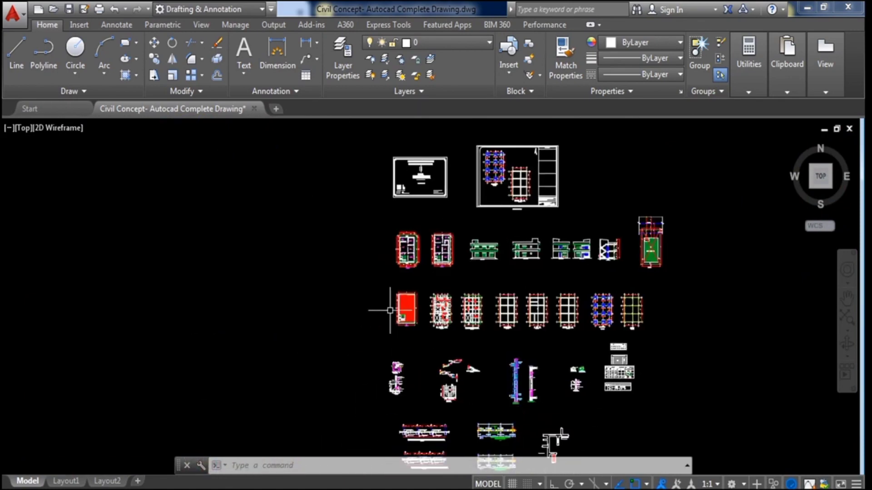
pyautogui.scroll(4, 392, 309)
pyautogui.scroll(4, 436, 325)
pyautogui.scroll(2, 474, 393)
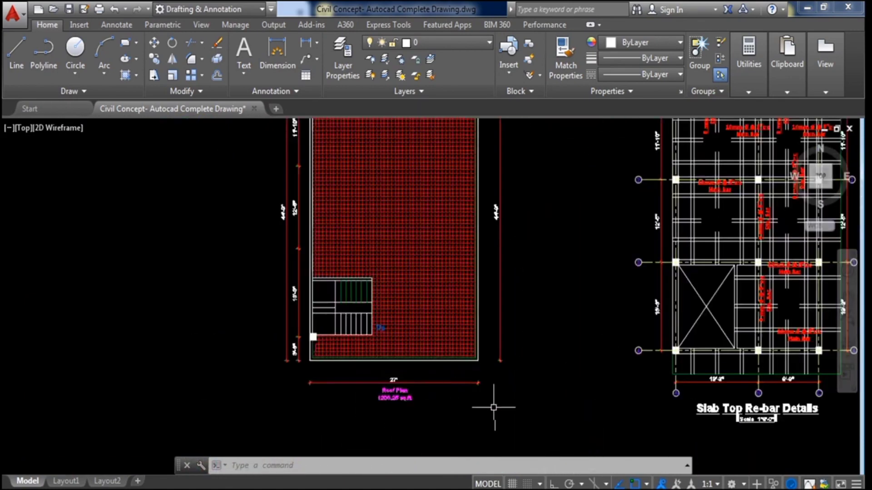
pyautogui.scroll(2, 471, 406)
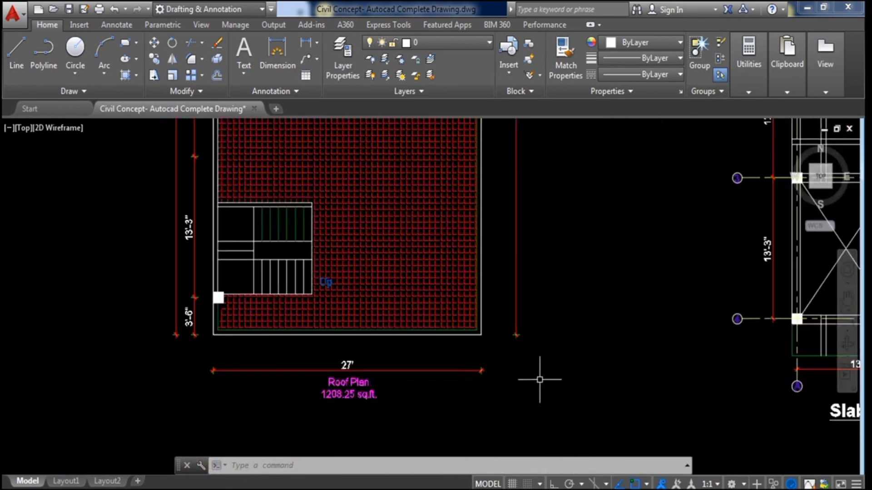
# Examine the Slab Top Re-bar Details and Slab Bottom Re-bar Details beside the Roof Plan
pyautogui.scroll(-2, 540, 380)
pyautogui.moveTo(607, 370); pyautogui.dragTo(196, 336, button='middle')
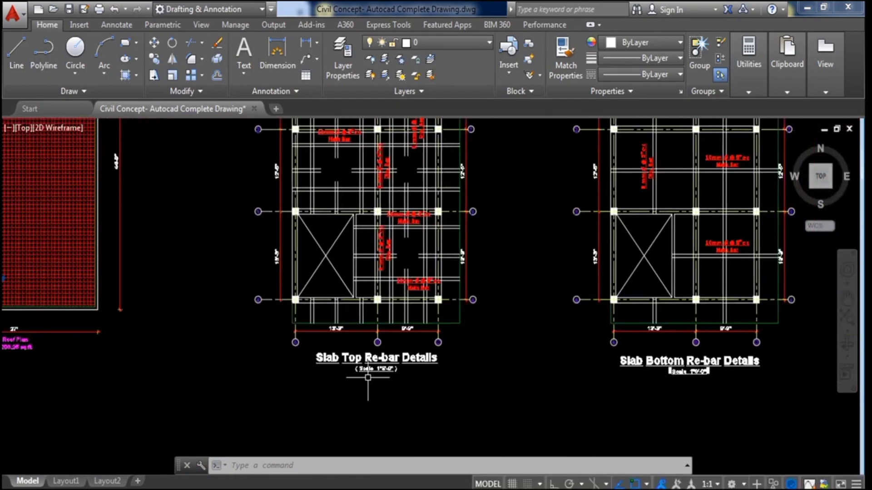
pyautogui.scroll(-3, 507, 351)
pyautogui.scroll(3, 632, 352)
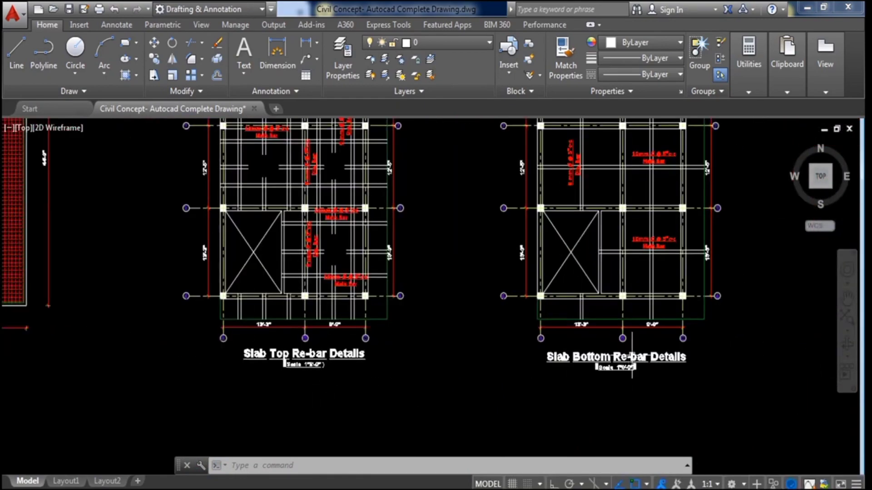
# Review the Slab Beam Plan, Tie Beam Plan, foundation beam plan and Trench Plan along the structural row
pyautogui.scroll(-4, 679, 358)
pyautogui.moveTo(707, 357); pyautogui.dragTo(315, 358, button='middle')
pyautogui.scroll(3, 453, 356)
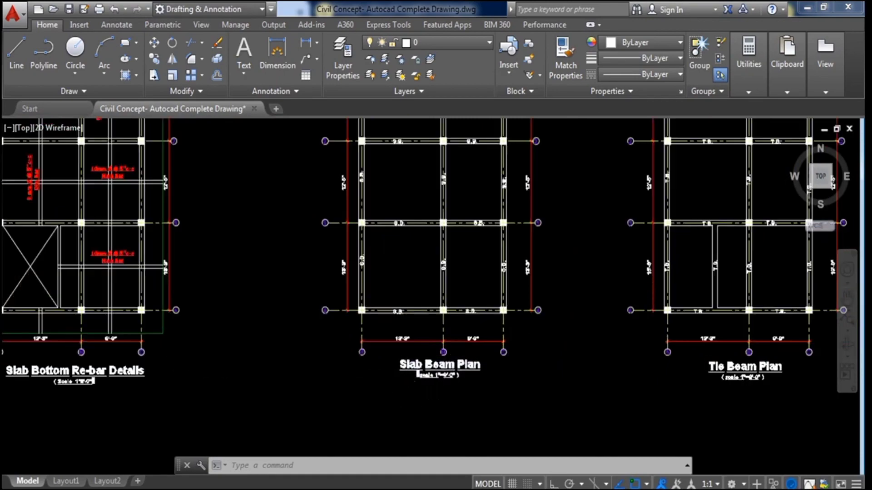
pyautogui.scroll(-3, 390, 382)
pyautogui.moveTo(642, 380); pyautogui.dragTo(270, 387, button='middle')
pyautogui.scroll(2, 472, 386)
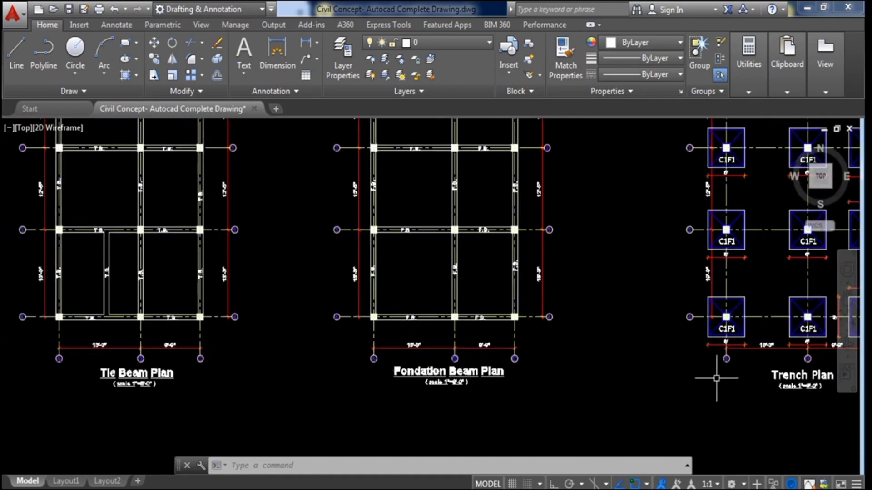
pyautogui.scroll(-2, 717, 378)
pyautogui.moveTo(722, 387); pyautogui.dragTo(539, 386, button='middle')
pyautogui.scroll(2, 563, 354)
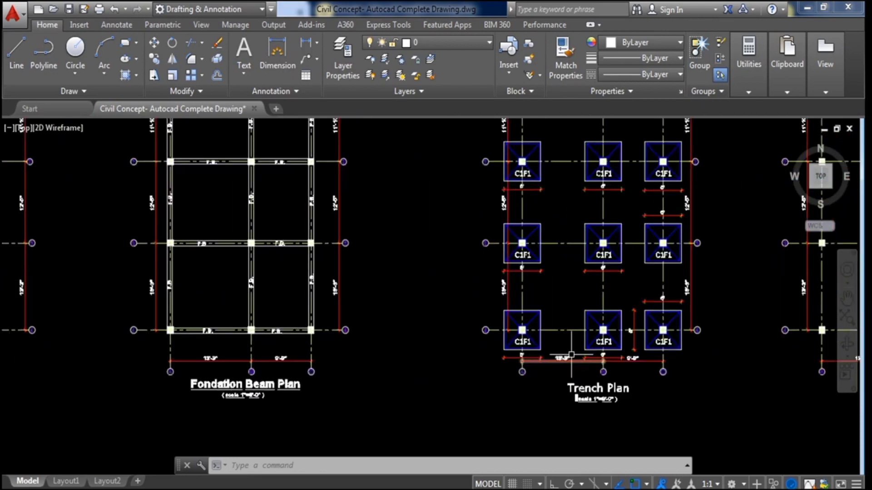
# Examine the Key Plan at the end of the structural plan row
pyautogui.moveTo(681, 409); pyautogui.dragTo(535, 412, button='middle')
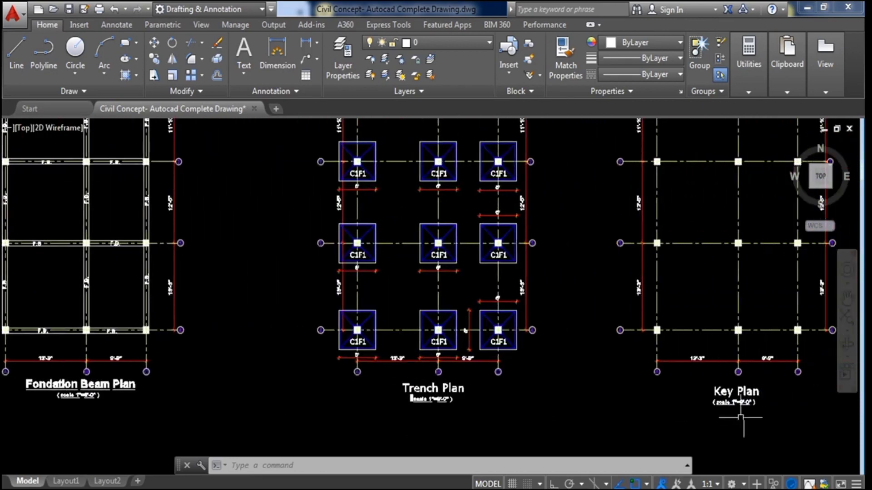
pyautogui.scroll(-3, 599, 409)
pyautogui.moveTo(600, 411); pyautogui.dragTo(666, 251, button='middle')
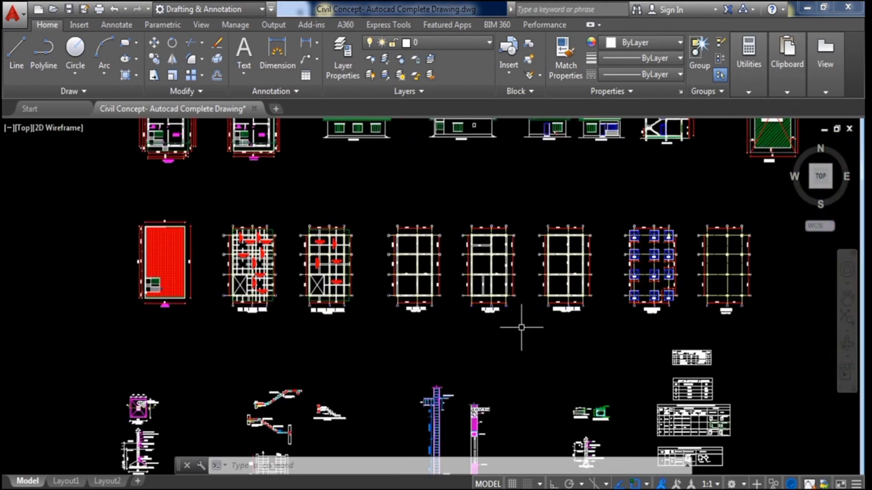
# Examine the staircase reinforcement sections and the Staircase Plan in the detail row below the structural plans
pyautogui.moveTo(521, 327); pyautogui.dragTo(566, 225, button='middle')
pyautogui.scroll(4, 319, 297)
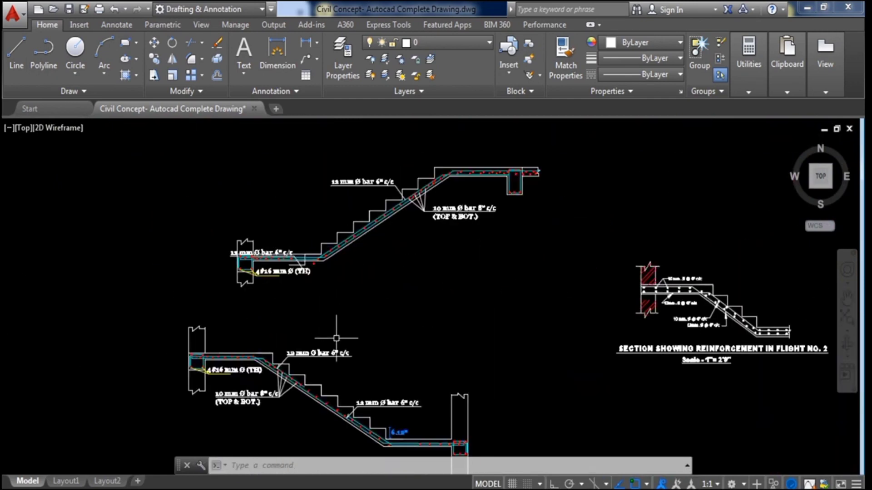
pyautogui.moveTo(335, 327); pyautogui.dragTo(327, 266, button='middle')
pyautogui.scroll(1, 327, 267)
pyautogui.scroll(-3, 435, 243)
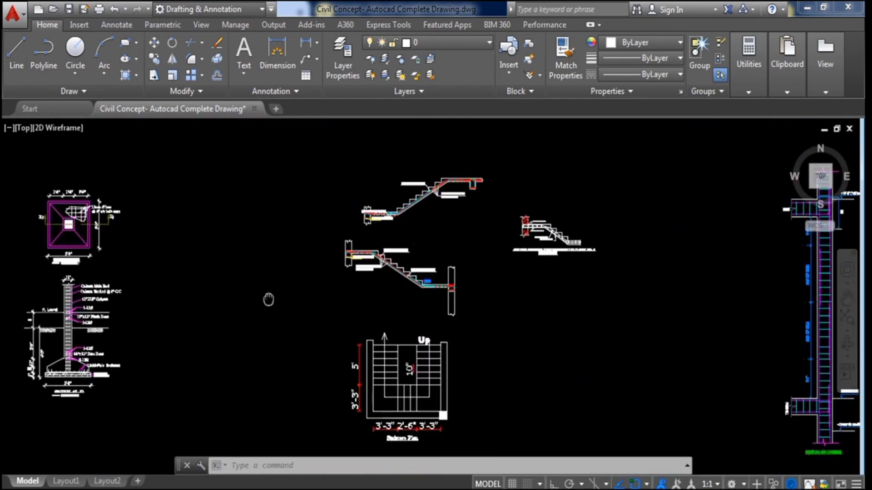
# Examine the footing plan and Section At X3 with its column, plinth beam and base beam details
pyautogui.moveTo(269, 299); pyautogui.dragTo(367, 271, button='middle')
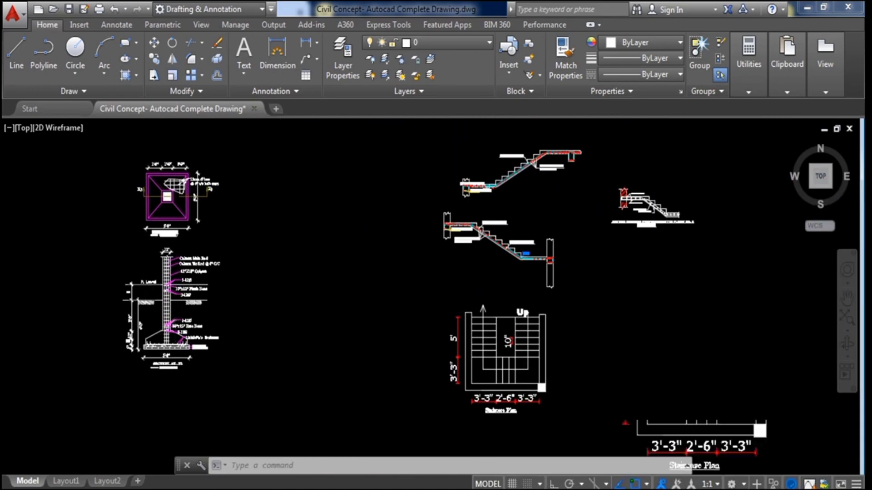
pyautogui.scroll(4, 180, 309)
pyautogui.moveTo(241, 316); pyautogui.dragTo(281, 316, button='middle')
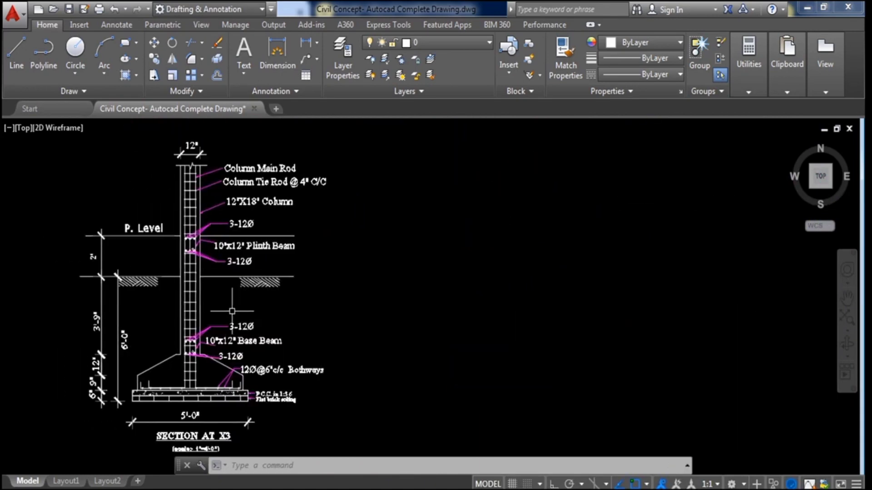
pyautogui.scroll(-5, 225, 298)
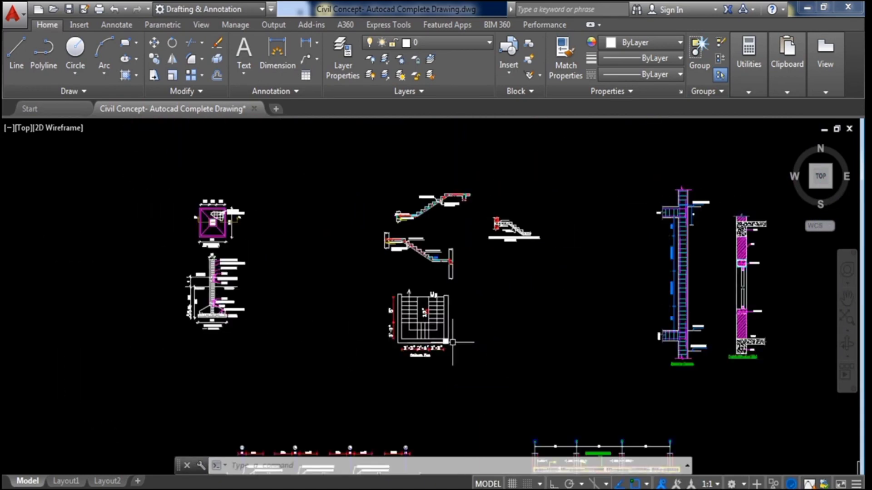
# Examine the column reinforcement detail and the wall detail beside the staircase drawings
pyautogui.scroll(4, 781, 279)
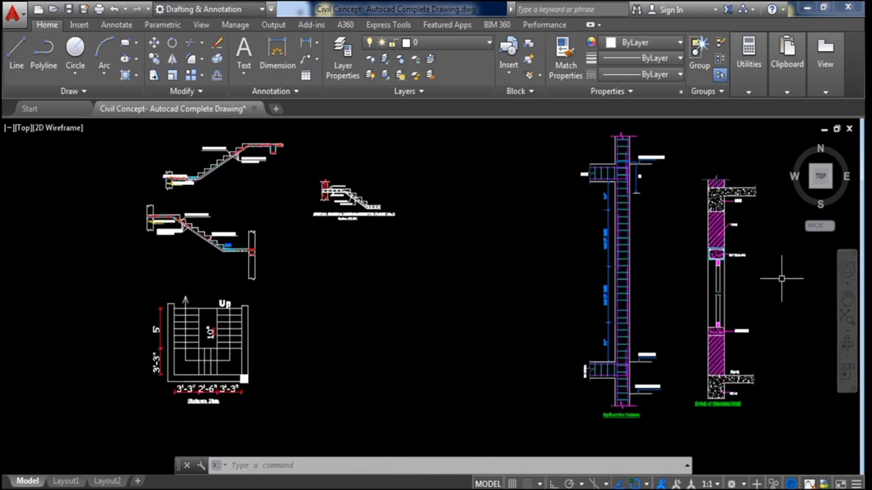
pyautogui.scroll(-2, 772, 286)
pyautogui.scroll(-2, 631, 350)
# Examine the ground floor slab reinforcement section along the long span and the slab beam sectional elevations
pyautogui.scroll(4, 568, 340)
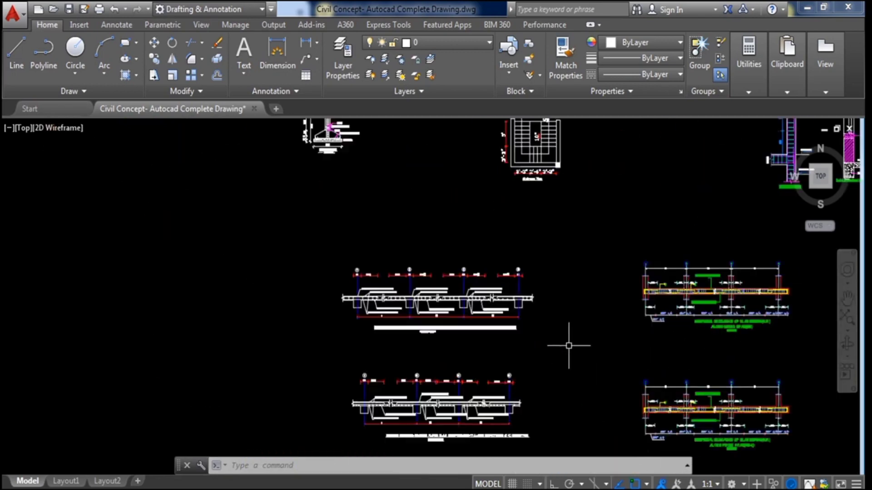
pyautogui.scroll(3, 521, 302)
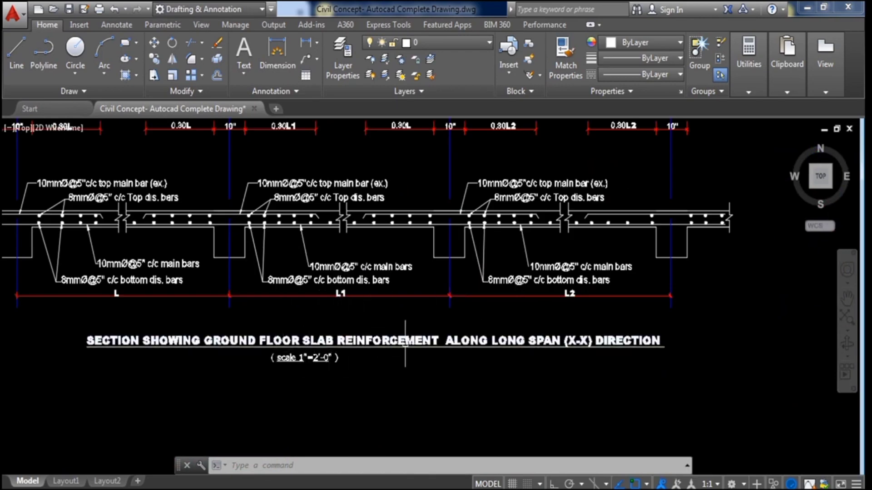
pyautogui.scroll(-5, 368, 317)
pyautogui.scroll(4, 600, 354)
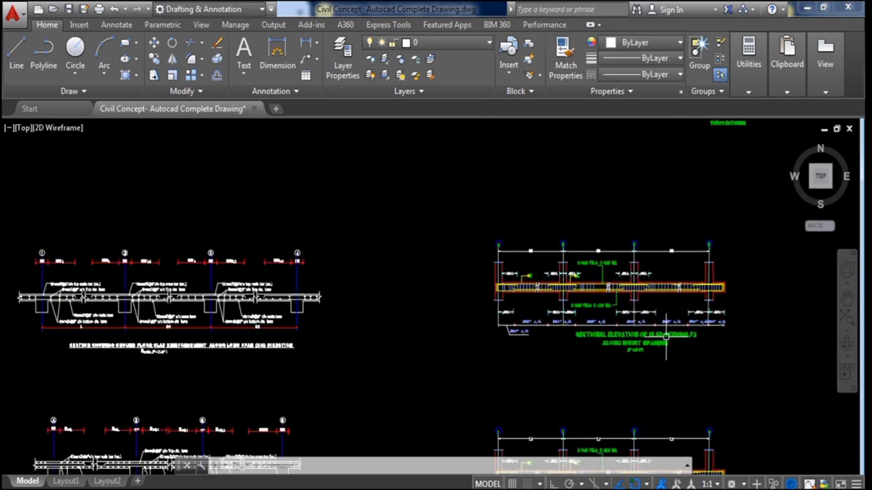
pyautogui.scroll(-6, 600, 354)
pyautogui.scroll(-2, 586, 350)
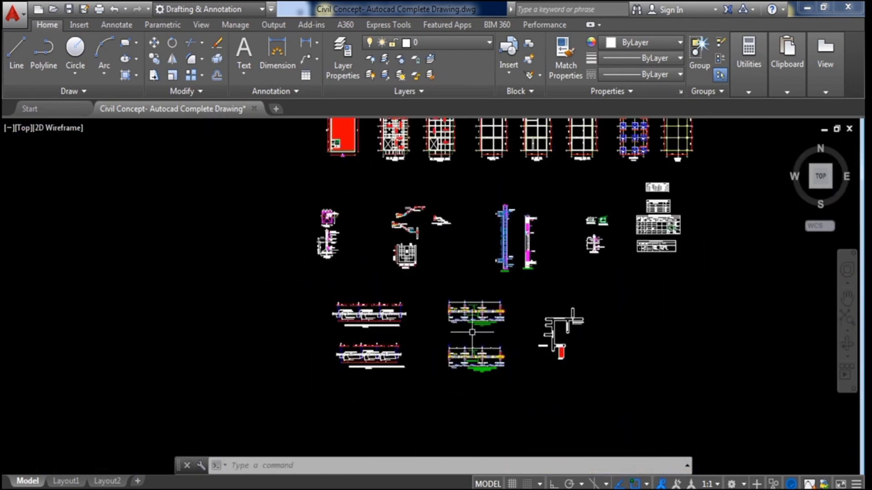
# Examine the Location Plan showing the site and surrounding roads, briefly highlighting all of its objects
pyautogui.scroll(8, 584, 347)
pyautogui.moveTo(509, 378); pyautogui.dragTo(544, 378, button='middle')
pyautogui.scroll(-2, 518, 318)
pyautogui.moveTo(530, 323); pyautogui.dragTo(535, 344, button='middle')
pyautogui.scroll(2, 536, 344)
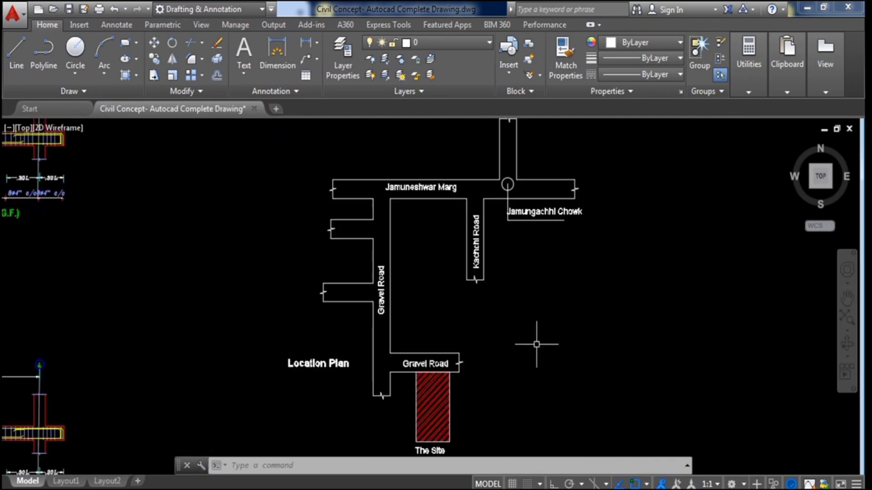
pyautogui.scroll(-2, 536, 343)
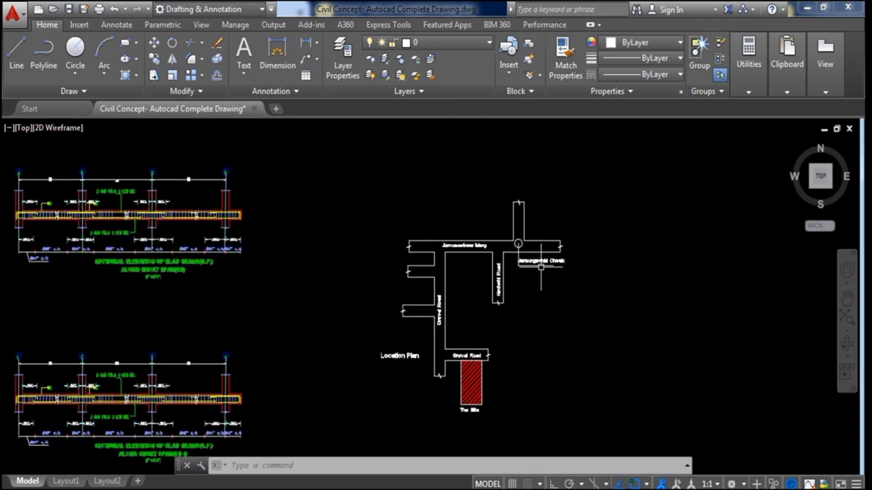
pyautogui.click(357, 183)
pyautogui.click(600, 415)
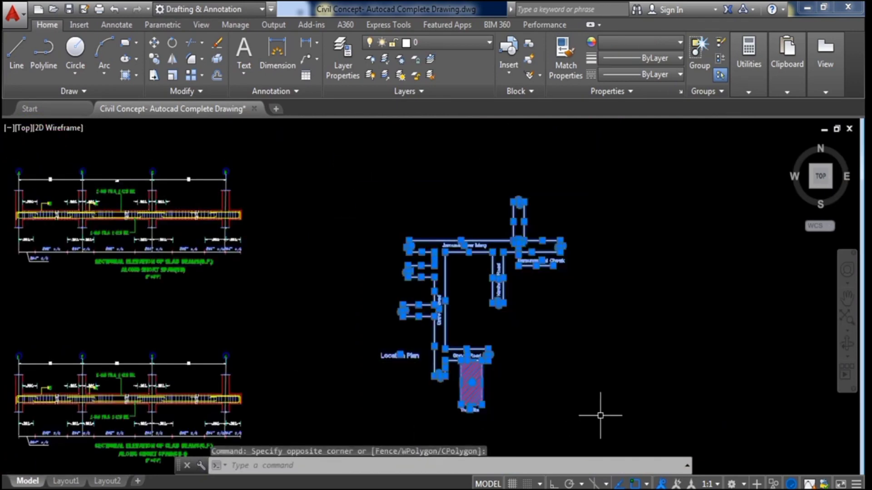
pyautogui.press('Escape')
pyautogui.scroll(-2, 558, 305)
pyautogui.scroll(-3, 529, 320)
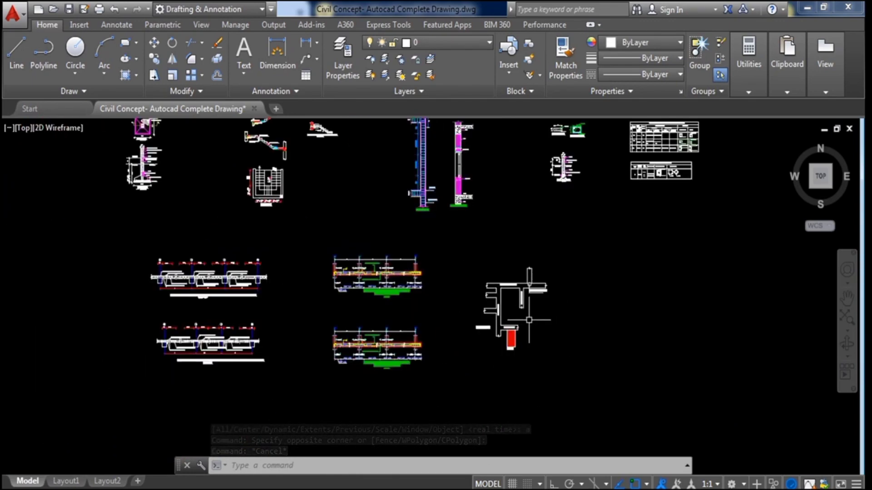
# Review the Reinforcement Details for Beam table, including its sections at support and at mid
pyautogui.scroll(-3, 499, 318)
pyautogui.scroll(5, 467, 317)
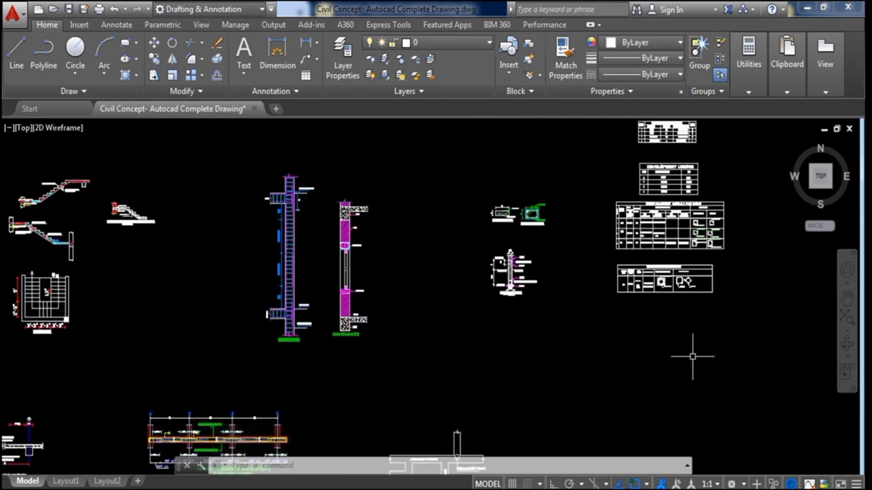
pyautogui.moveTo(692, 356); pyautogui.dragTo(519, 370, button='middle')
pyautogui.scroll(6, 511, 290)
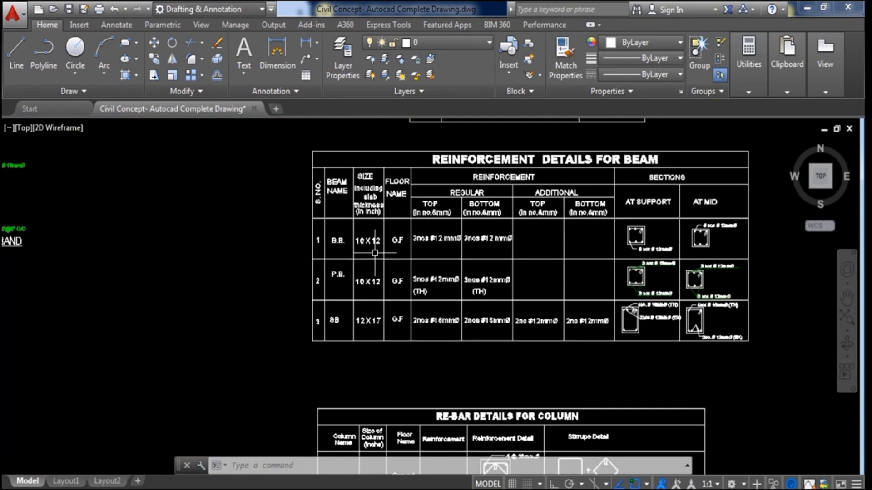
pyautogui.moveTo(720, 288); pyautogui.dragTo(610, 286, button='middle')
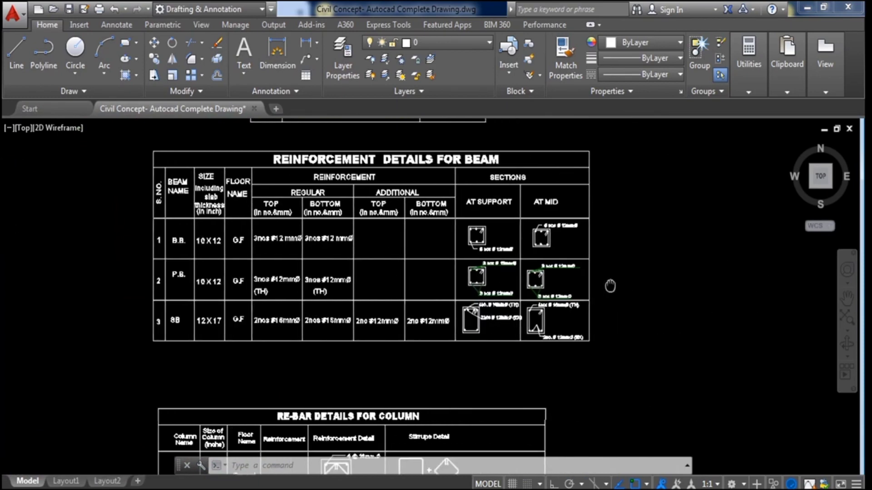
pyautogui.scroll(3, 501, 245)
pyautogui.scroll(2, 518, 318)
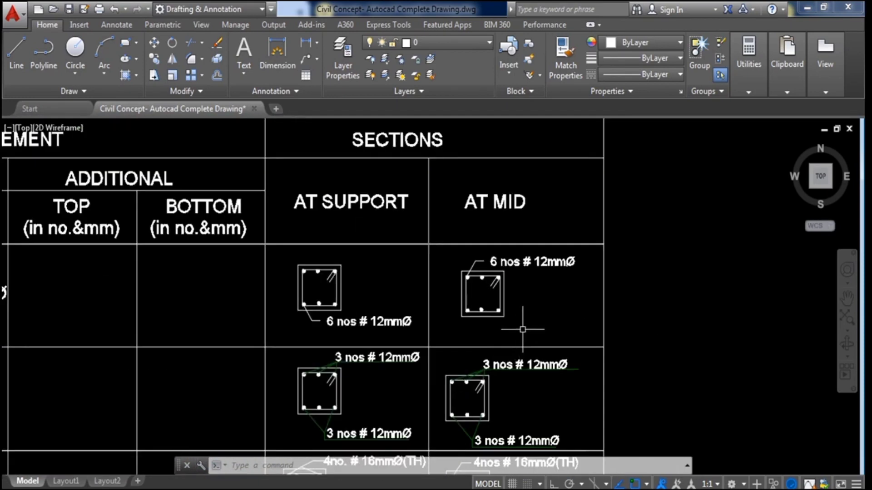
pyautogui.scroll(-2, 521, 314)
pyautogui.scroll(-3, 559, 295)
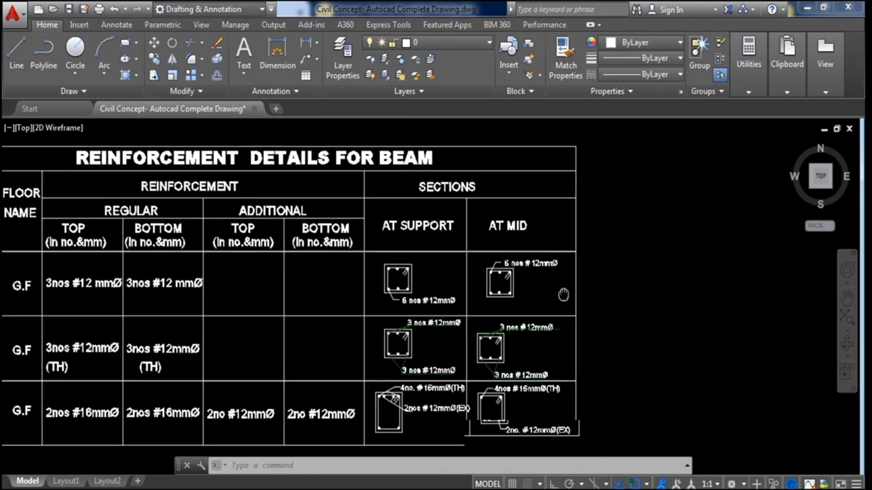
# Review the Re-bar Details for Column table with its reinforcement and stirrups details for column C1
pyautogui.moveTo(480, 386)
pyautogui.mouseDown(button='middle')
pyautogui.moveTo(533, 292)
pyautogui.moveTo(561, 438)
pyautogui.mouseUp(button='middle')
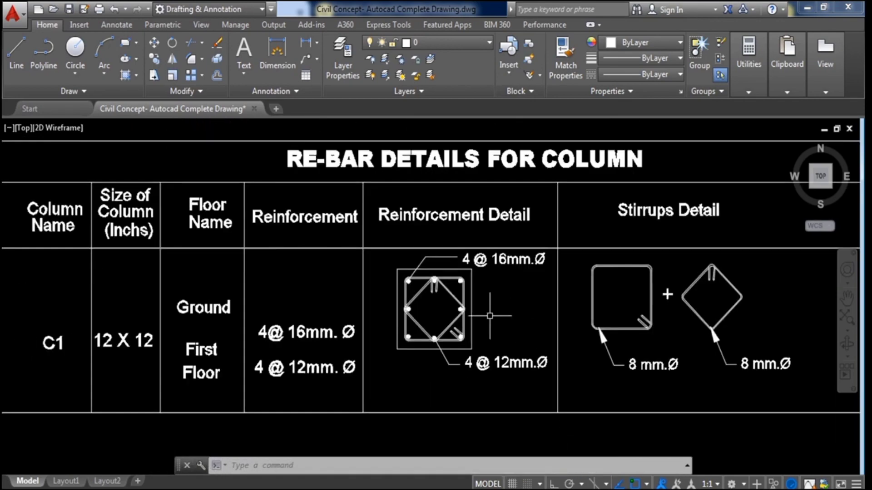
pyautogui.scroll(2, 486, 318)
pyautogui.scroll(-2, 484, 310)
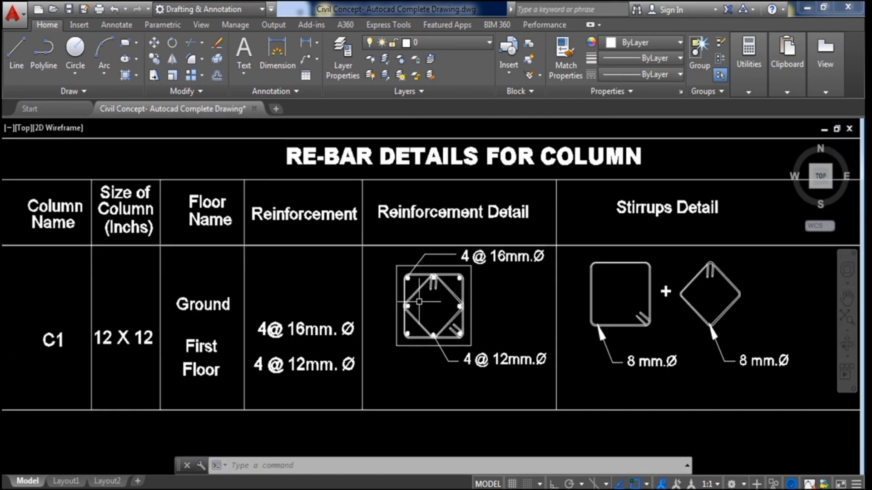
pyautogui.scroll(-2, 418, 306)
pyautogui.scroll(-2, 486, 285)
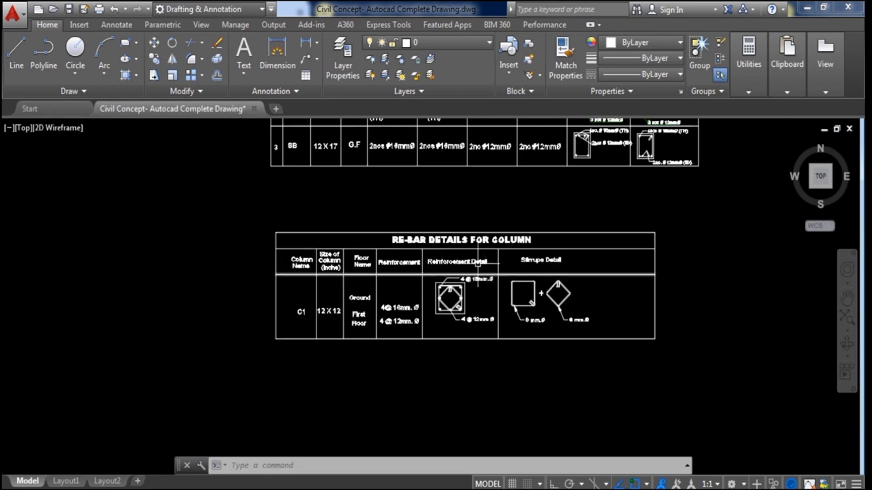
pyautogui.scroll(2, 451, 301)
pyautogui.scroll(-4, 358, 299)
pyautogui.scroll(-2, 361, 301)
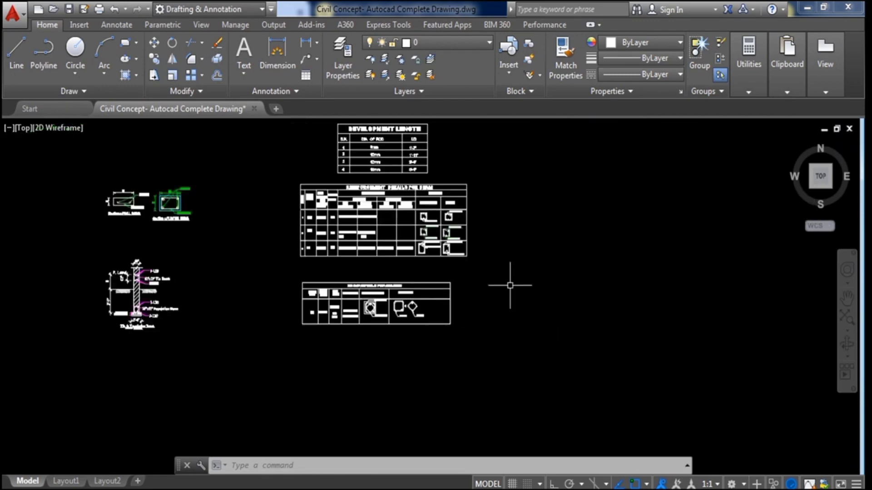
# Read the Development Length table for each rod diameter
pyautogui.moveTo(525, 259); pyautogui.dragTo(527, 320, button='middle')
pyautogui.scroll(3, 379, 201)
pyautogui.scroll(4, 407, 191)
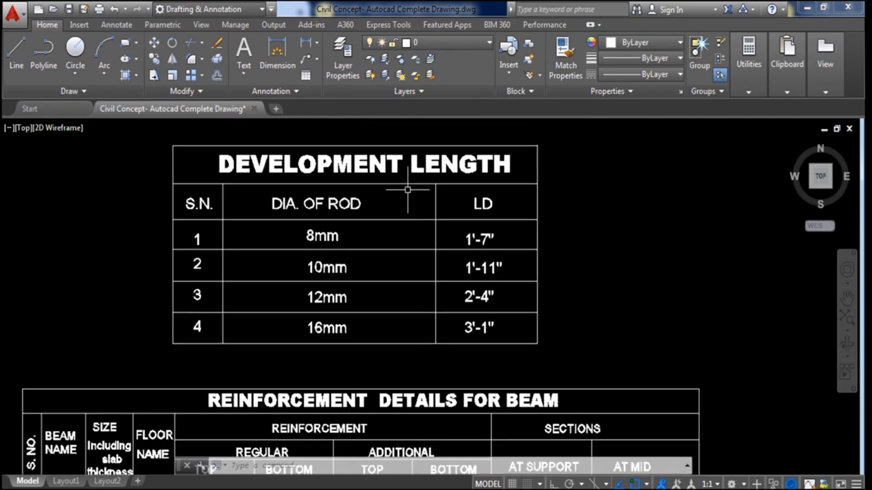
pyautogui.moveTo(404, 189); pyautogui.dragTo(404, 298, button='middle')
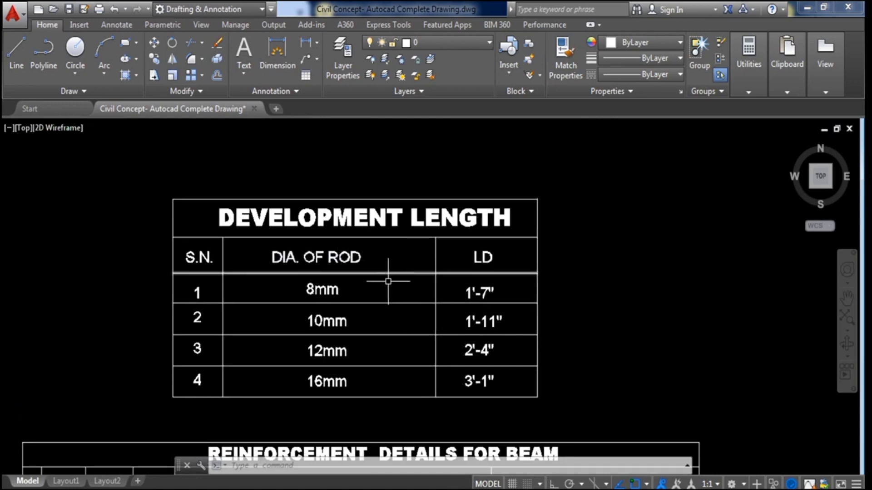
pyautogui.scroll(-2, 377, 298)
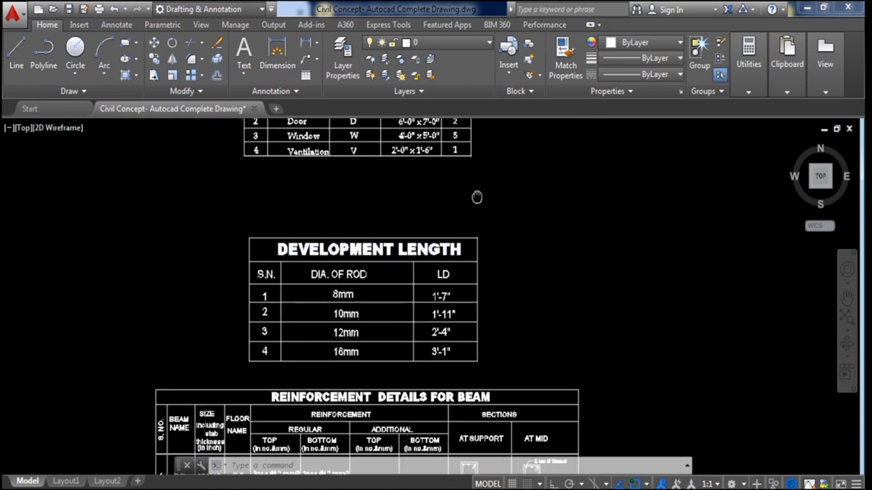
# Read the Schedule of Opening table listing the doors, windows and ventilation
pyautogui.moveTo(477, 194)
pyautogui.mouseDown(button='middle')
pyautogui.moveTo(476, 253)
pyautogui.moveTo(428, 288)
pyautogui.moveTo(428, 340)
pyautogui.mouseUp(button='middle')
pyautogui.scroll(2, 397, 273)
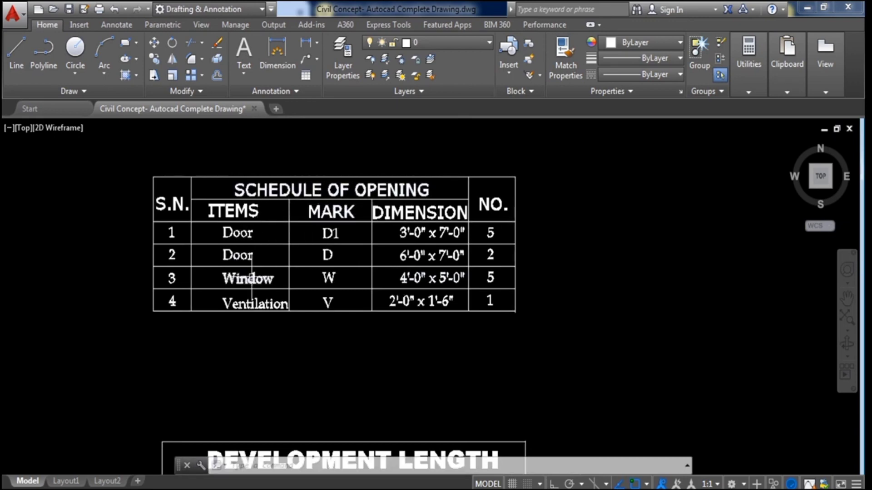
pyautogui.scroll(-2, 353, 336)
pyautogui.scroll(-5, 451, 333)
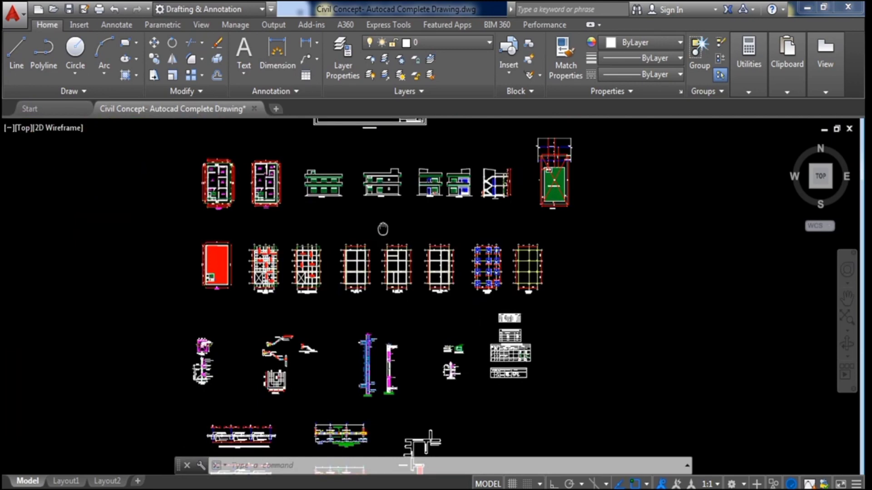
# Go back over the complete set of sheets and look at the two floor plans again
pyautogui.moveTo(383, 230); pyautogui.dragTo(393, 271, button='middle')
pyautogui.moveTo(457, 168); pyautogui.dragTo(458, 232, button='middle')
pyautogui.scroll(2, 334, 317)
pyautogui.moveTo(334, 317)
pyautogui.mouseDown(button='middle')
pyautogui.moveTo(503, 300)
pyautogui.moveTo(363, 300)
pyautogui.mouseUp(button='middle')
pyautogui.scroll(2, 322, 288)
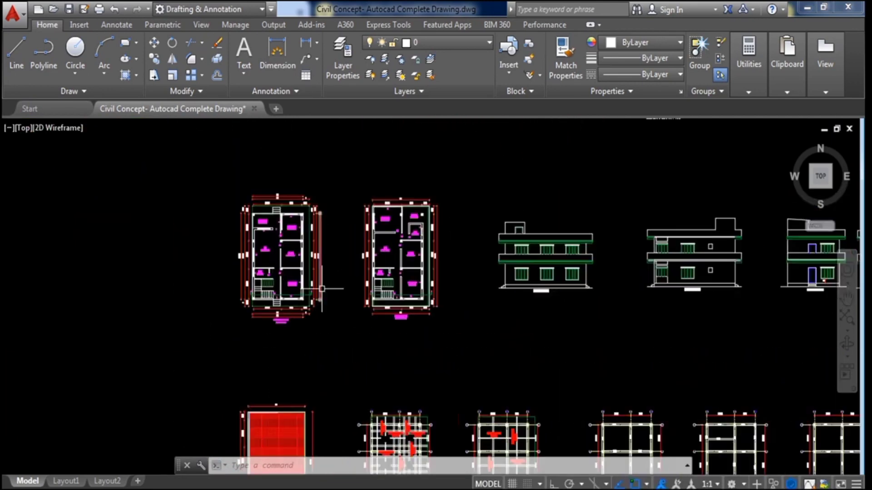
pyautogui.scroll(2, 322, 289)
pyautogui.scroll(1, 342, 292)
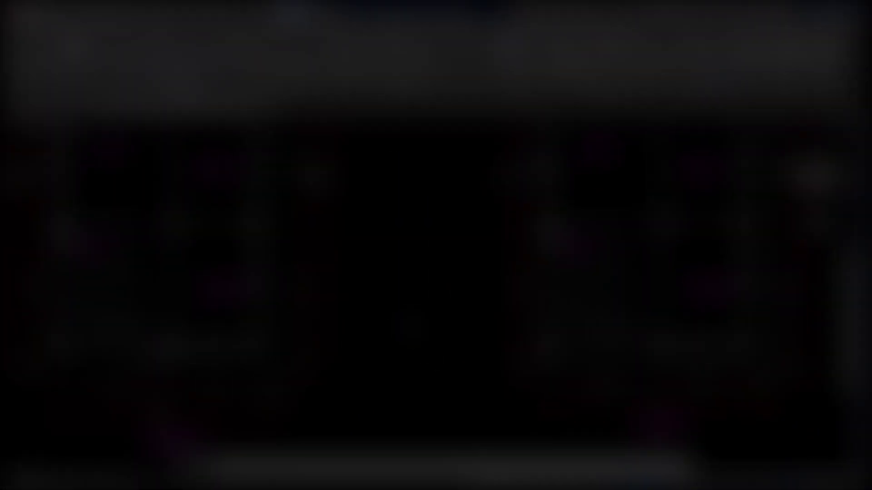
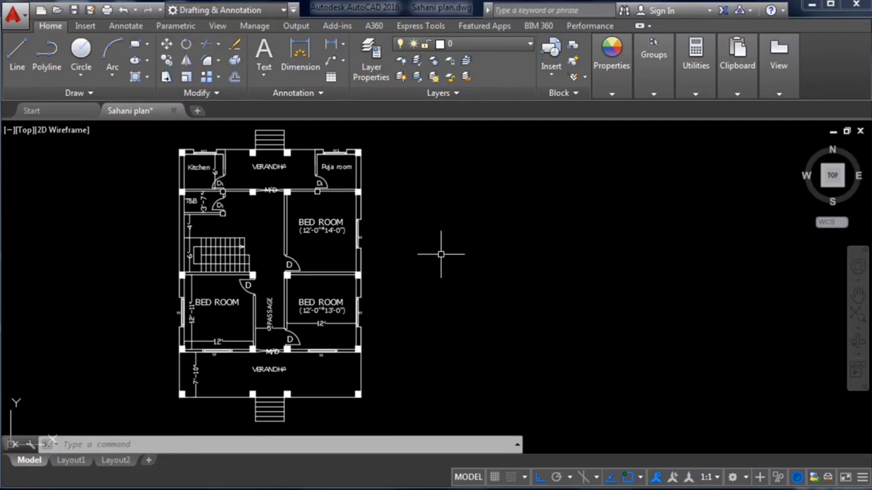
# Highlight the entire house floor plan with a window selection and clear the selection again
pyautogui.scroll(-2, 418, 236)
pyautogui.scroll(2, 403, 240)
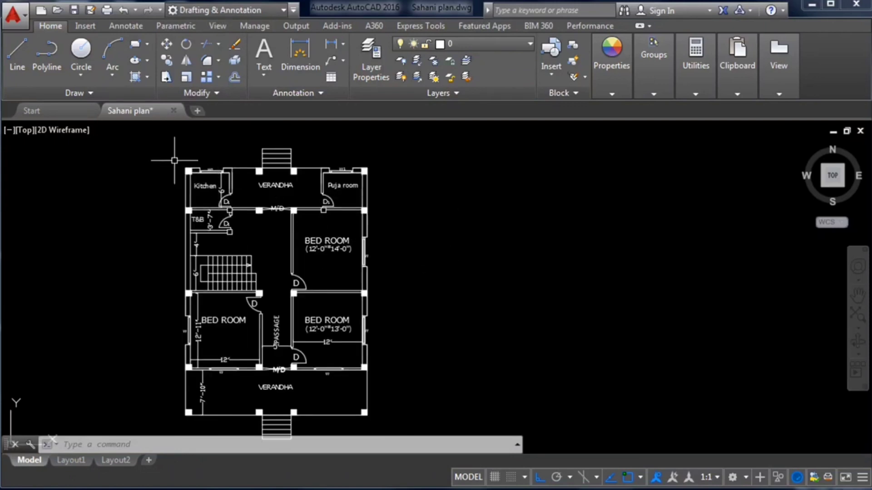
pyautogui.click(158, 137)
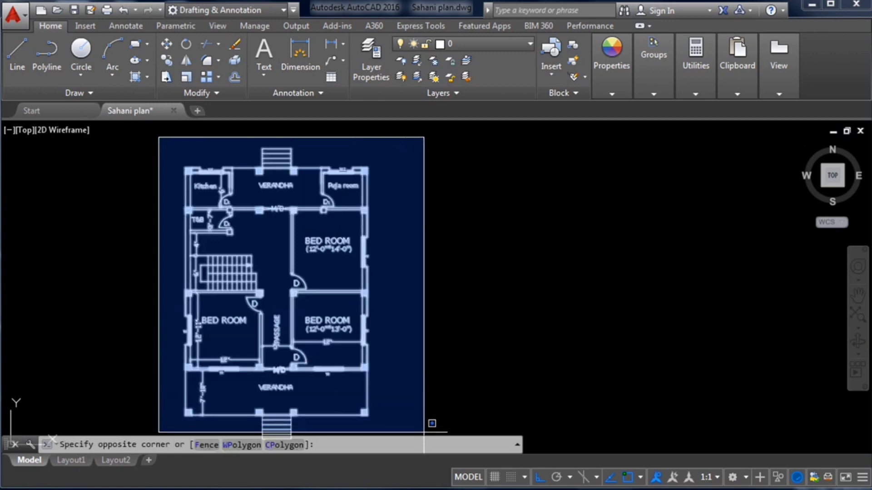
pyautogui.press('Escape')
pyautogui.scroll(-2, 371, 221)
pyautogui.scroll(2, 400, 270)
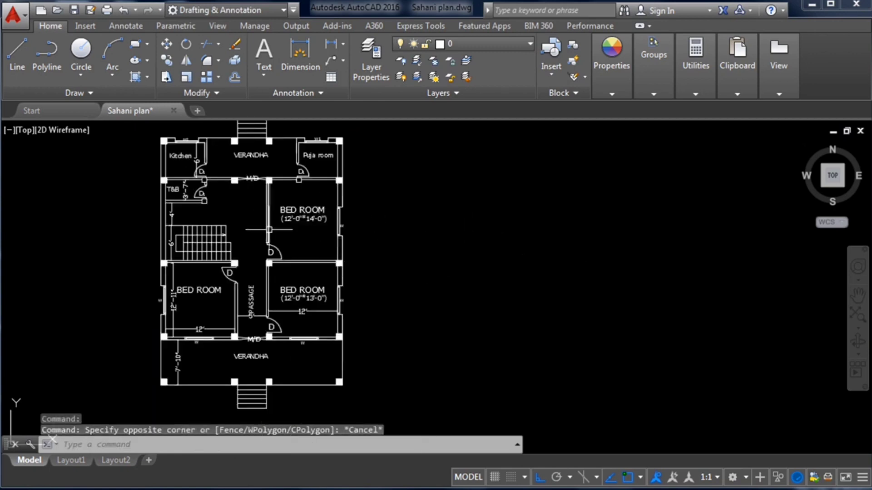
pyautogui.scroll(-2, 269, 237)
pyautogui.click(178, 140)
pyautogui.click(385, 356)
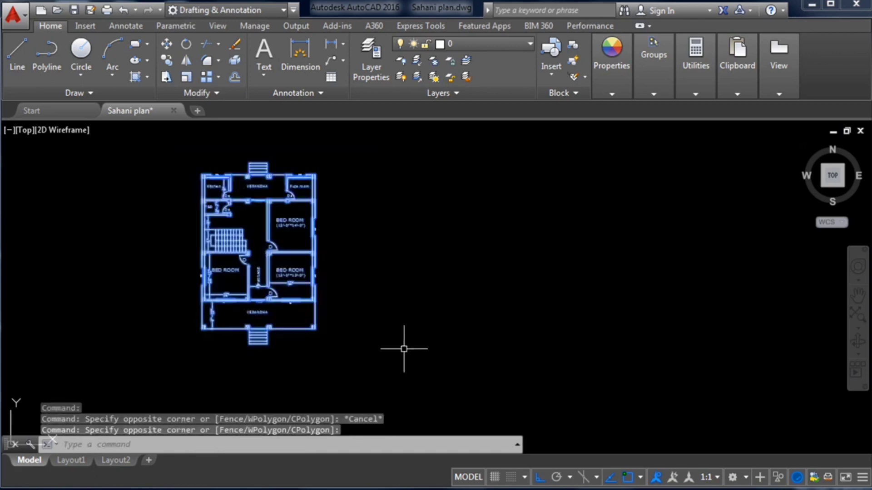
pyautogui.press('Escape')
# Examine the house floor plan's layout, including the bedrooms, kitchen, puja room, staircase, passage and both verandhas
pyautogui.scroll(2, 225, 254)
pyautogui.scroll(-3, 241, 236)
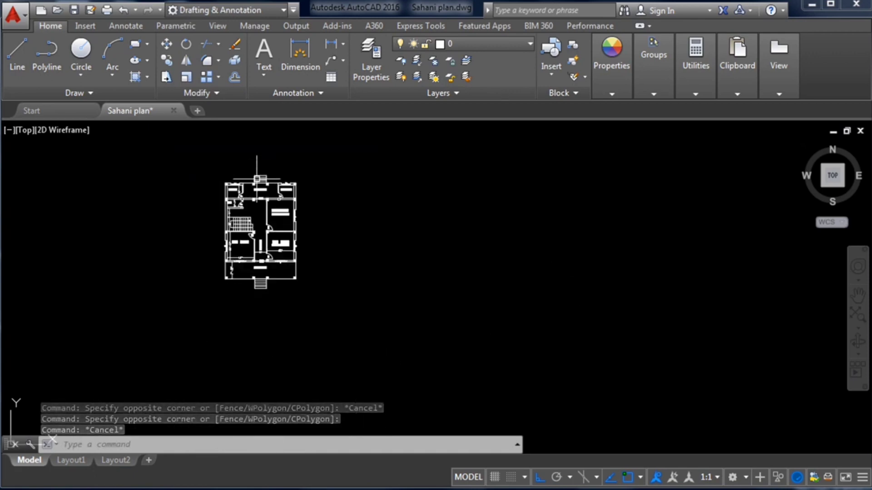
pyautogui.scroll(4, 249, 225)
pyautogui.scroll(-5, 246, 254)
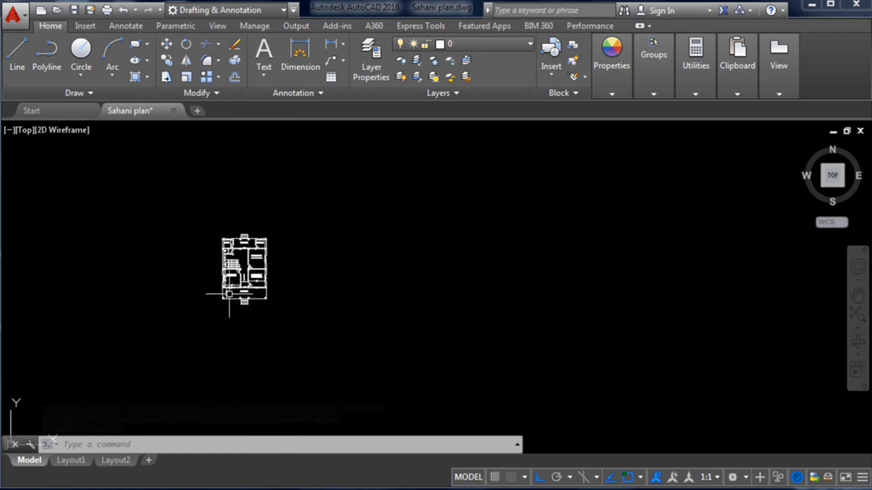
pyautogui.scroll(8, 242, 289)
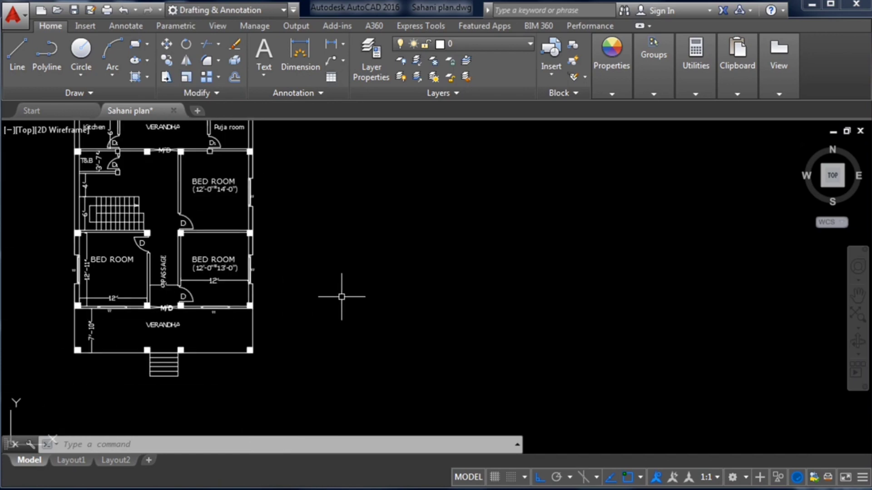
pyautogui.scroll(-3, 342, 296)
pyautogui.scroll(2, 270, 272)
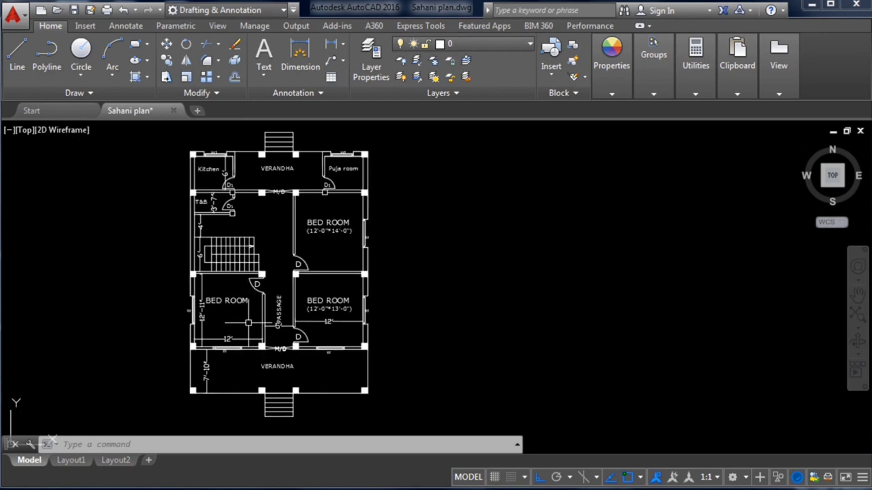
pyautogui.scroll(-3, 302, 243)
pyautogui.scroll(3, 360, 243)
pyautogui.scroll(-3, 278, 352)
pyautogui.scroll(3, 267, 346)
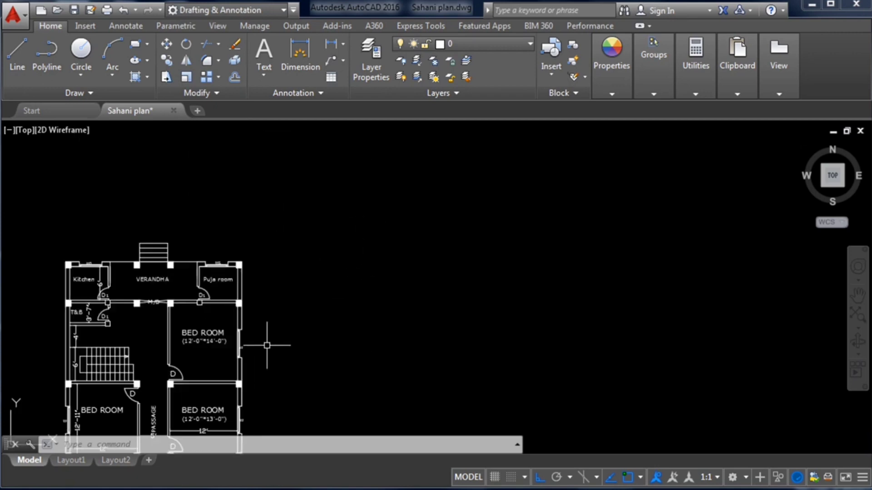
# Start a construction line with XLINE, placing its first point in the empty area above and to the right of the house plan
pyautogui.write('x')
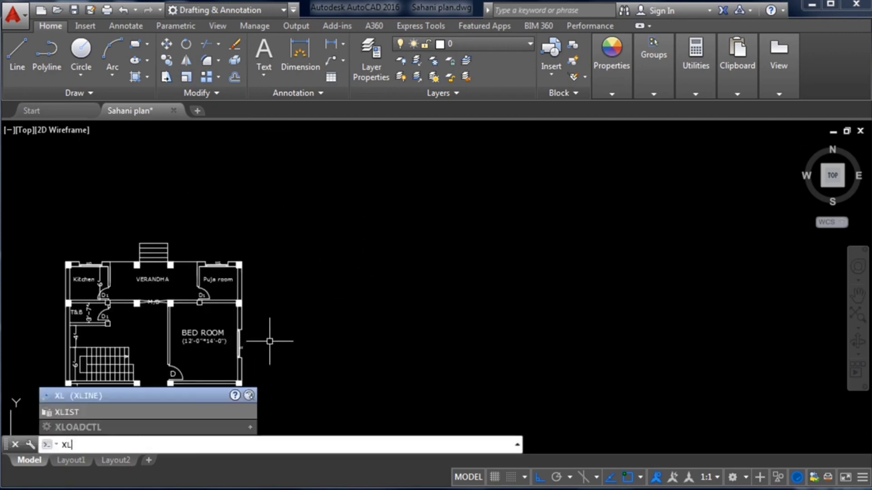
pyautogui.press('Return')
pyautogui.scroll(-4, 296, 334)
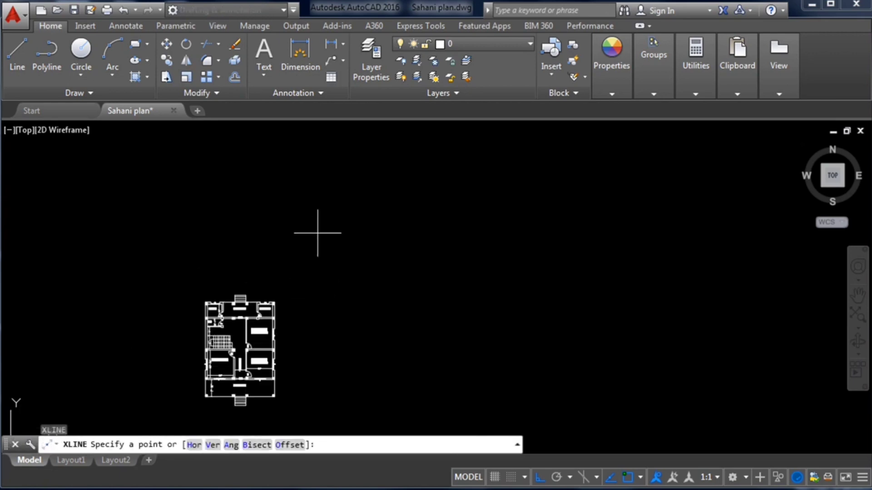
pyautogui.click(338, 205)
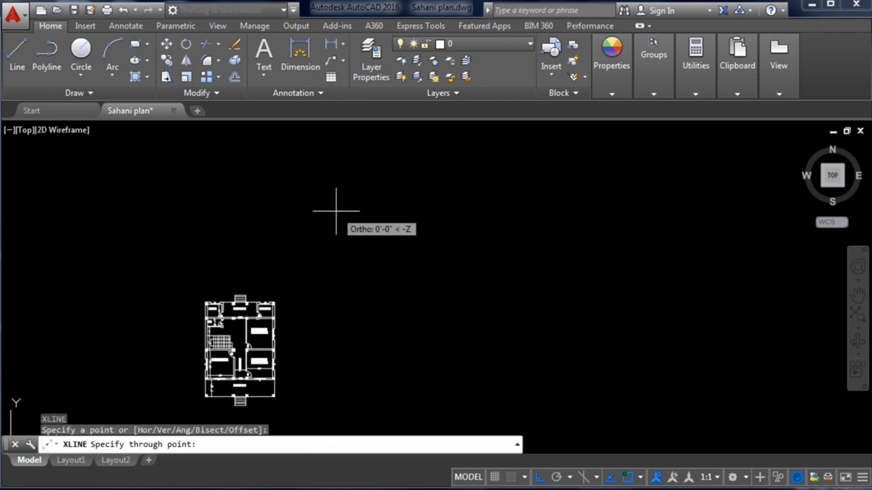
# Draw crossing horizontal and vertical construction lines in the empty area above and to the right of the floor plan
pyautogui.click(391, 224)
pyautogui.press('Escape')
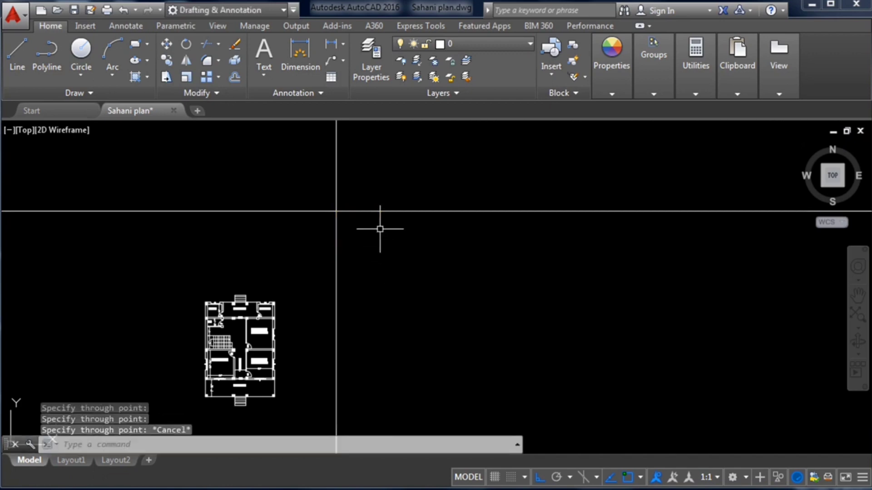
# Examine the room layout and dimensions of the existing floor plan, especially along its left outer wall
pyautogui.scroll(-2, 366, 271)
pyautogui.scroll(3, 306, 247)
pyautogui.scroll(-1, 308, 246)
pyautogui.scroll(3, 308, 247)
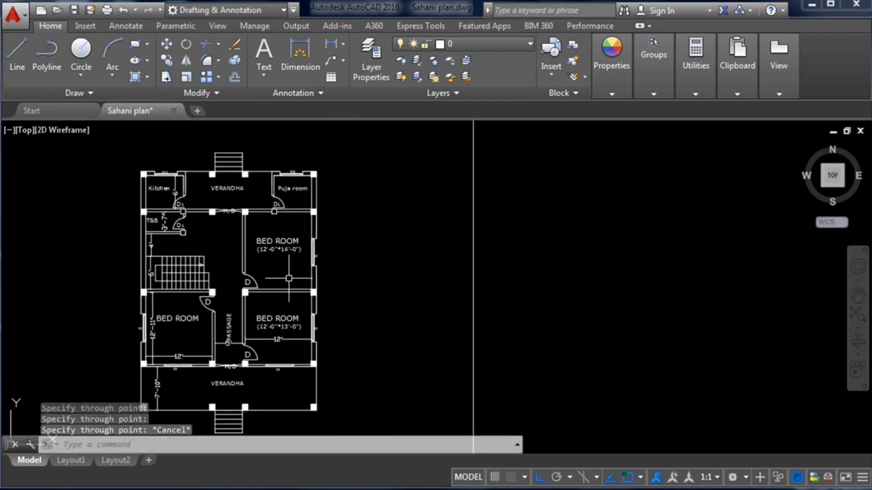
pyautogui.scroll(-3, 318, 245)
pyautogui.scroll(4, 273, 241)
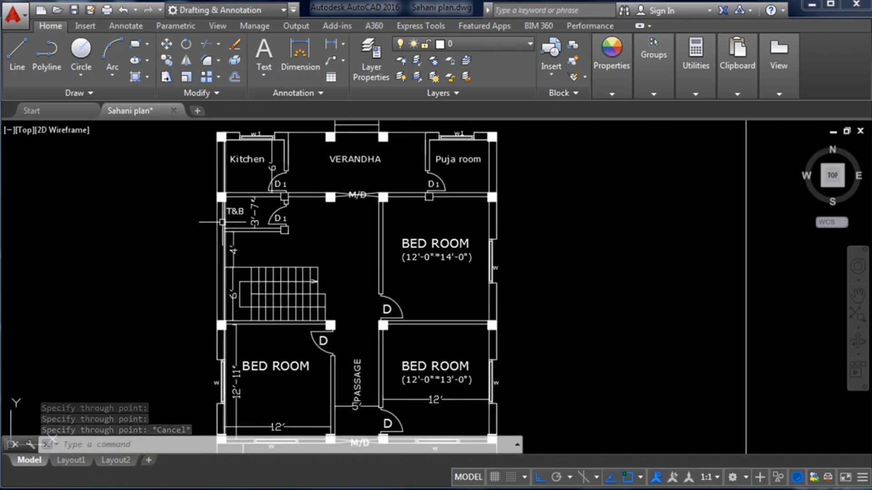
pyautogui.scroll(-2, 216, 205)
pyautogui.scroll(2, 214, 197)
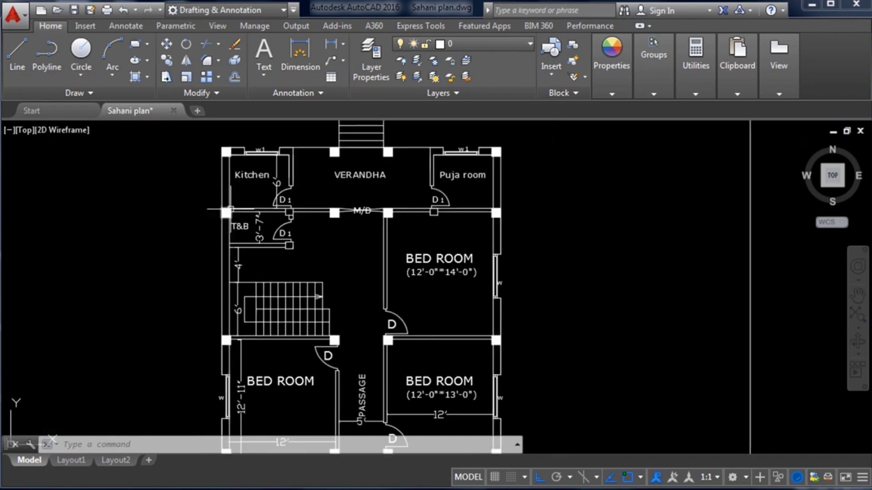
pyautogui.scroll(-2, 217, 200)
pyautogui.scroll(2, 233, 300)
pyautogui.scroll(2, 231, 250)
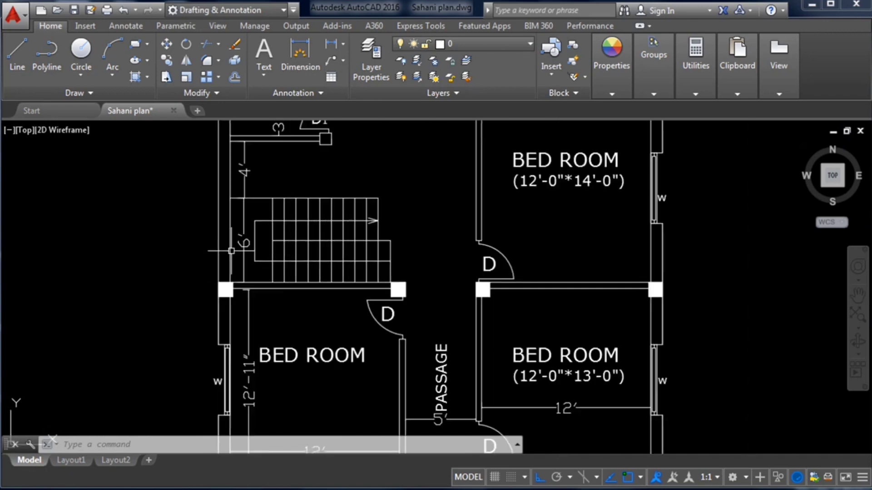
# Measure the thickness of the left outer wall at the column below the staircase with a linear dimension
pyautogui.click(326, 45)
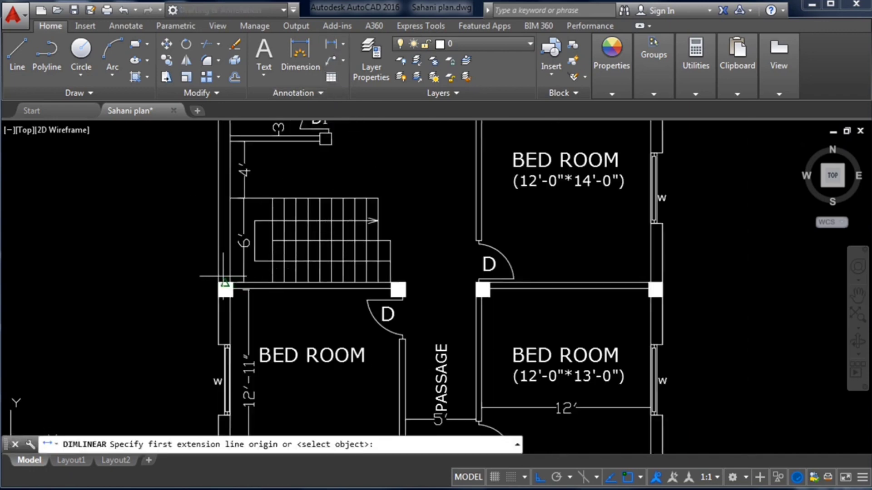
pyautogui.scroll(6, 227, 275)
pyautogui.click(186, 298)
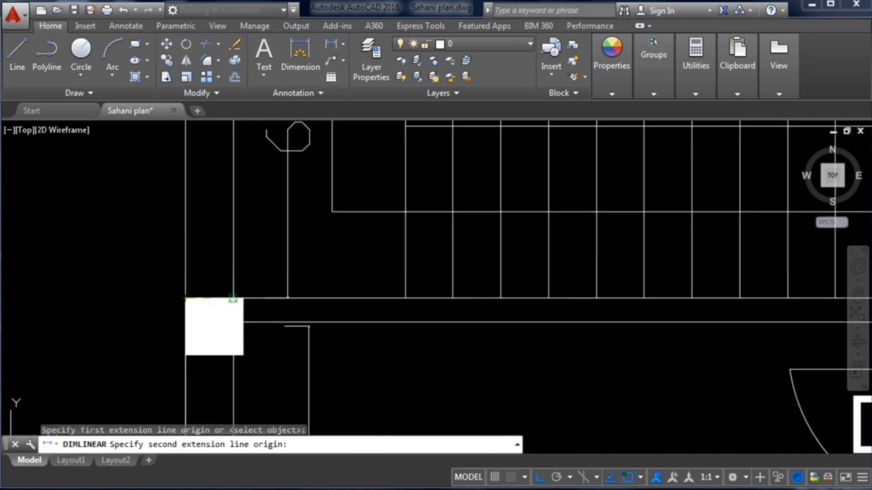
pyautogui.click(233, 299)
pyautogui.press('Escape')
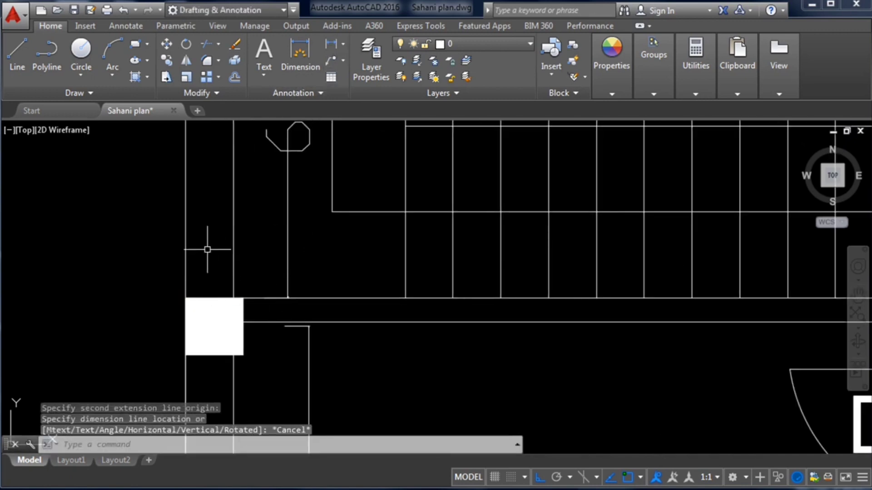
# Offset the vertical construction line 10" to the right to form the outer wall thickness
pyautogui.scroll(-10, 207, 249)
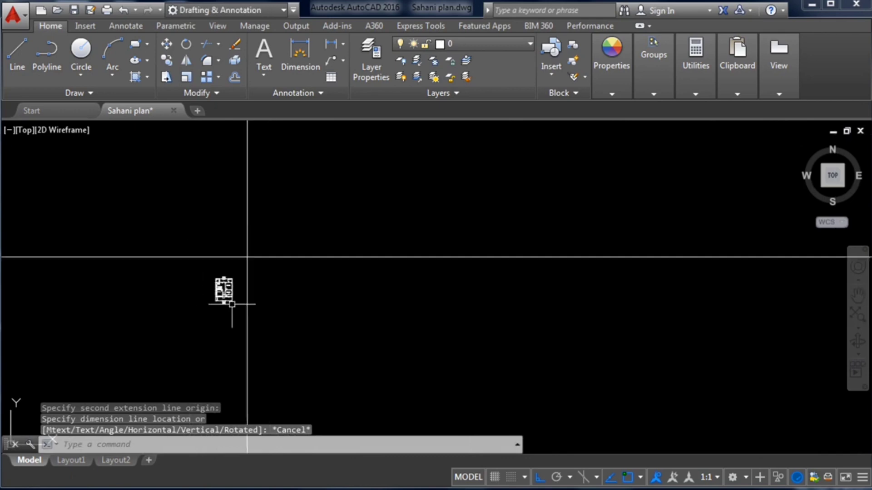
pyautogui.scroll(9, 237, 226)
pyautogui.scroll(-5, 266, 248)
pyautogui.scroll(4, 276, 246)
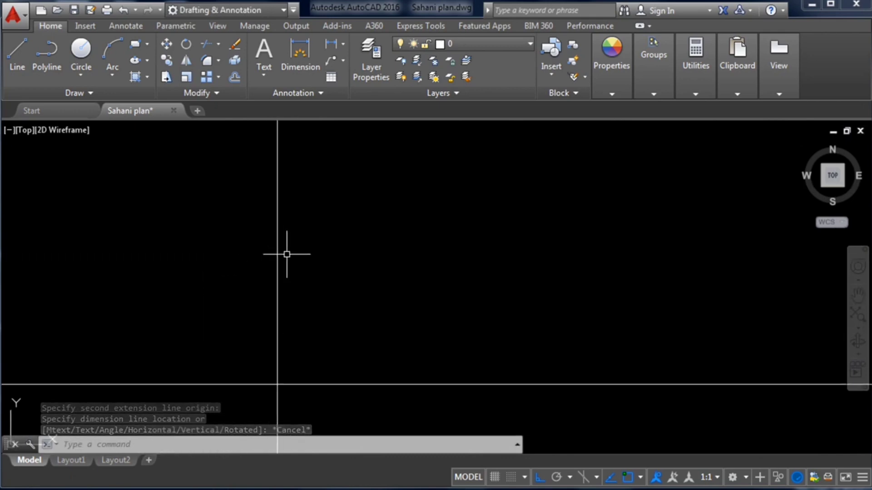
pyautogui.scroll(3, 280, 255)
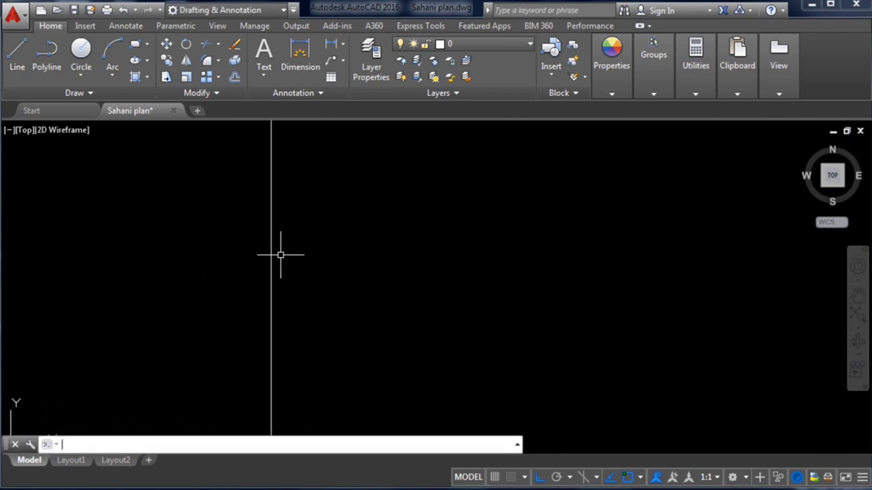
pyautogui.write('o')
pyautogui.press('Return')
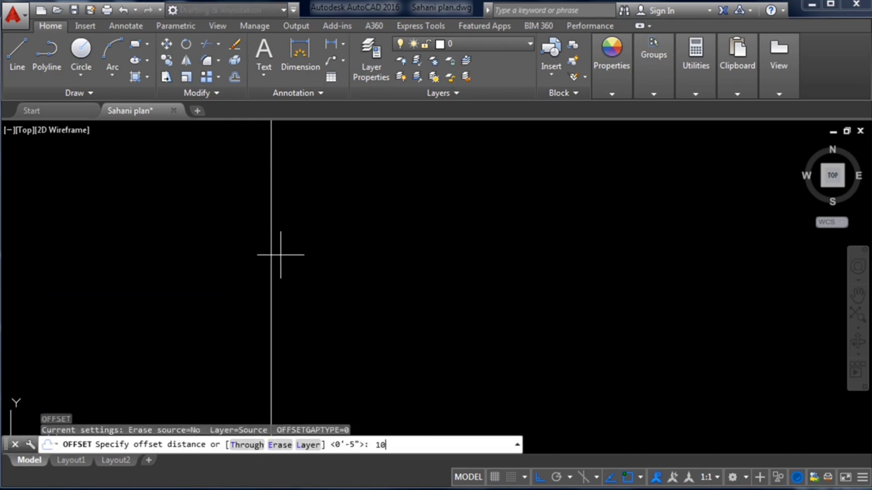
pyautogui.press('Return')
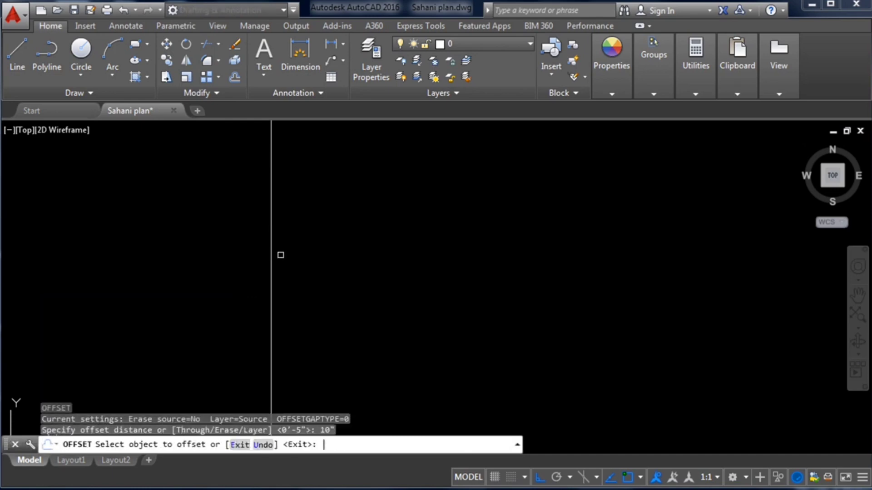
pyautogui.click(271, 254)
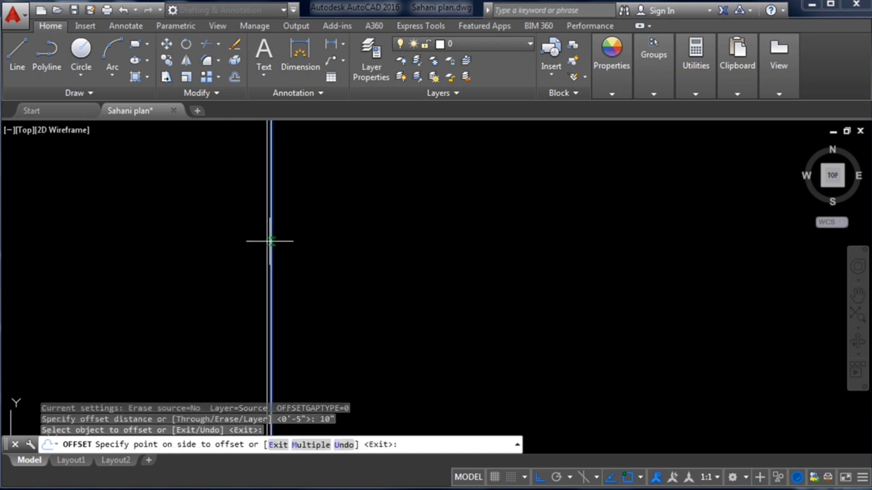
pyautogui.click(325, 250)
# Examine the width dimension of the lower-left bedroom in the reference plan, and end the Offset command
pyautogui.scroll(-5, 291, 204)
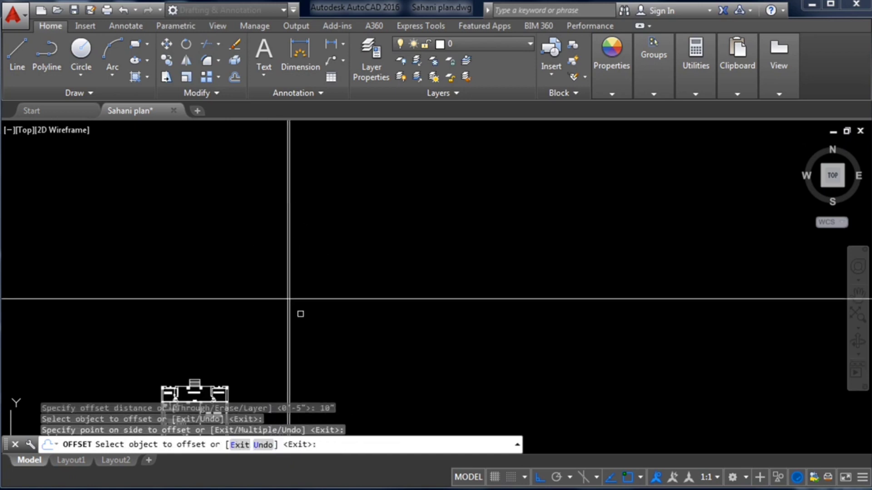
pyautogui.scroll(5, 295, 301)
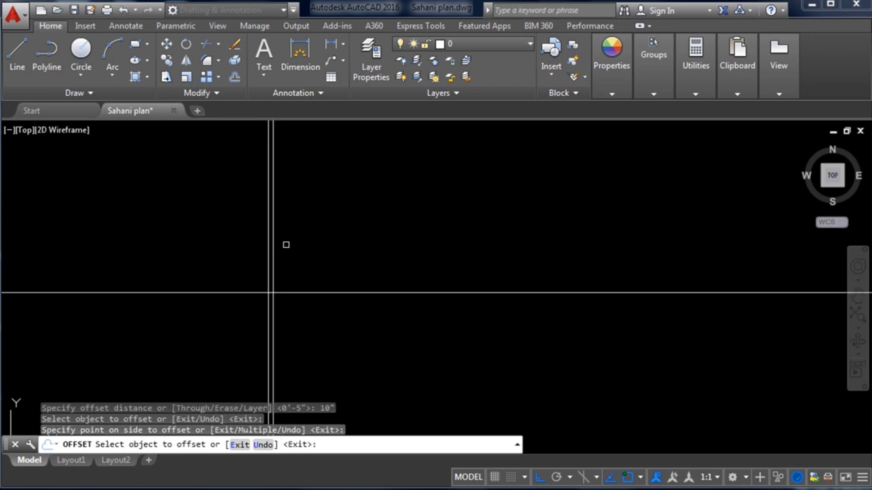
pyautogui.scroll(-4, 286, 254)
pyautogui.scroll(4, 318, 236)
pyautogui.scroll(-5, 295, 312)
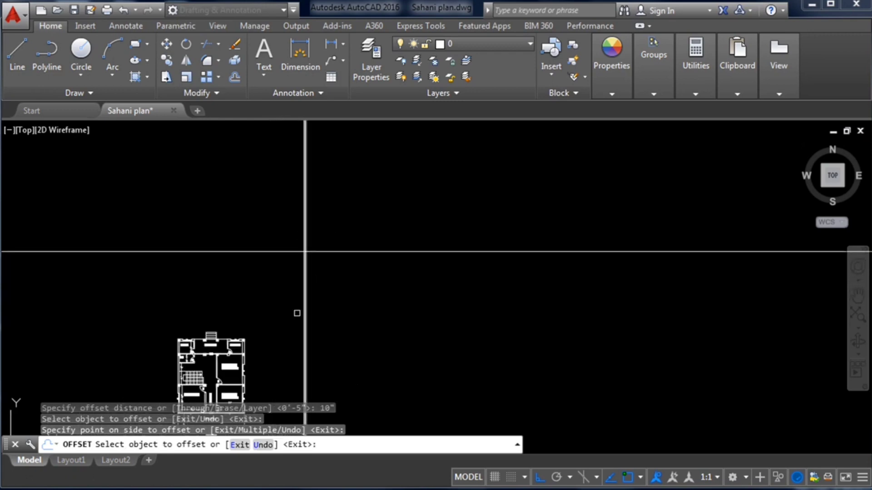
pyautogui.scroll(6, 272, 367)
pyautogui.scroll(6, 183, 249)
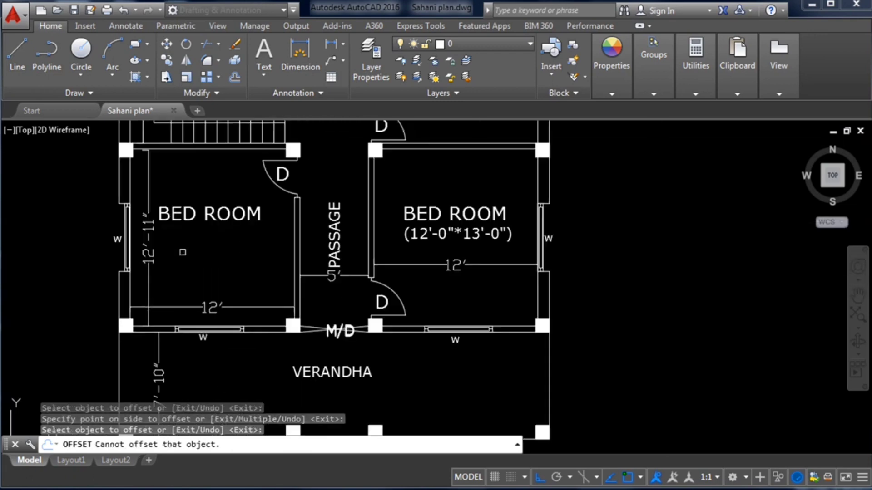
pyautogui.click(144, 308)
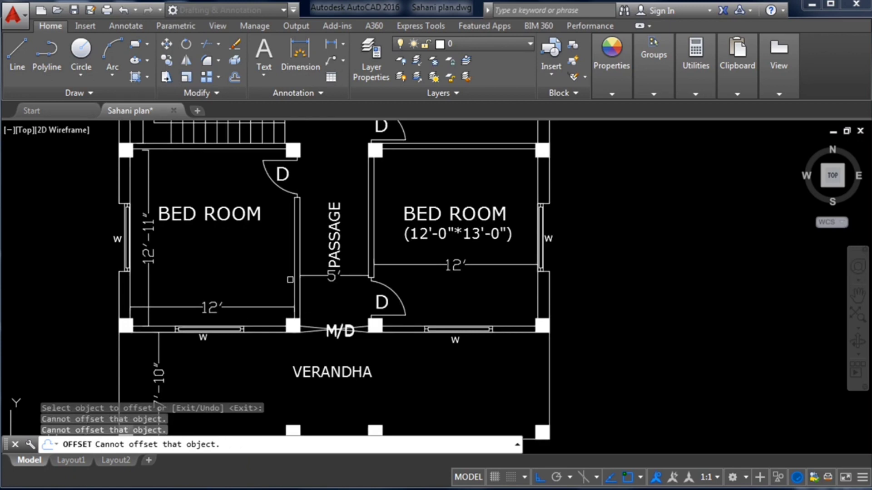
pyautogui.click(210, 308)
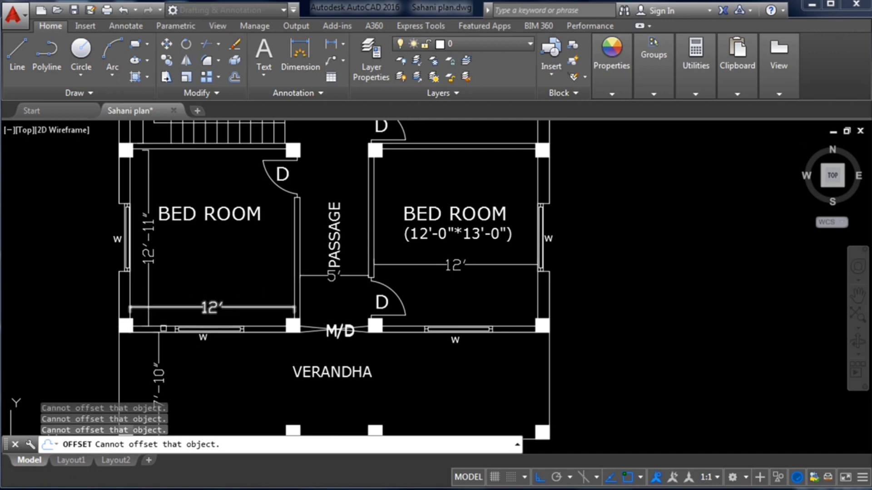
pyautogui.scroll(-2, 163, 328)
pyautogui.scroll(-3, 182, 386)
pyautogui.scroll(5, 327, 168)
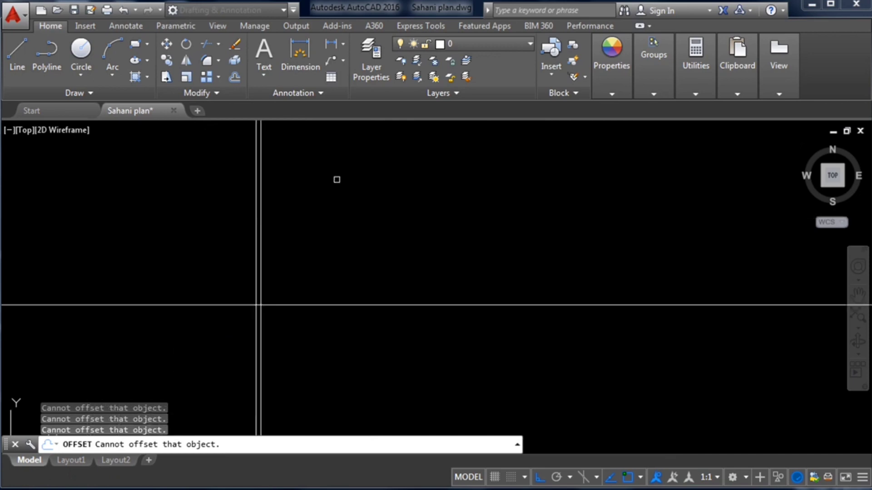
pyautogui.press('Escape')
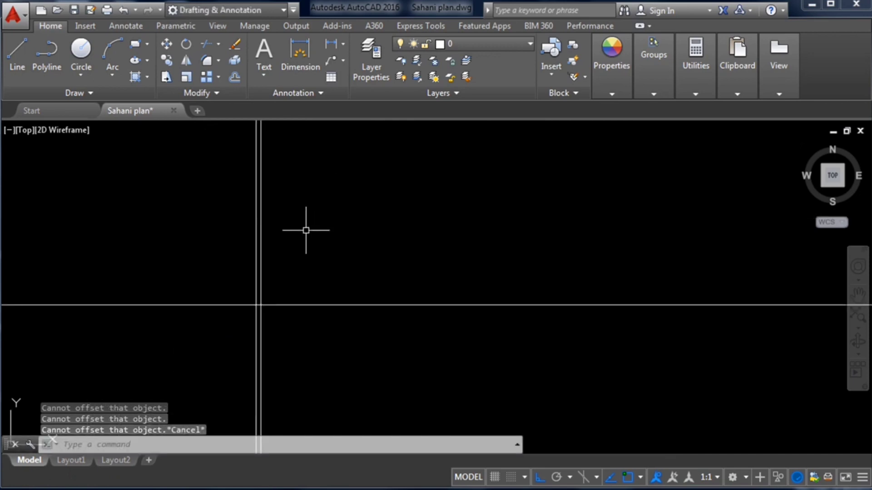
# Offset the inner vertical line of the outer wall 12' to the right for the bedroom width
pyautogui.write('o')
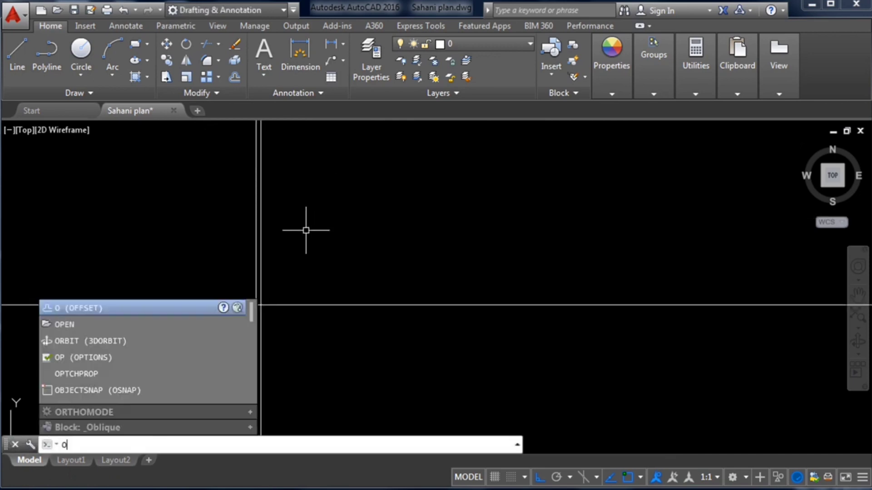
pyautogui.press('Return')
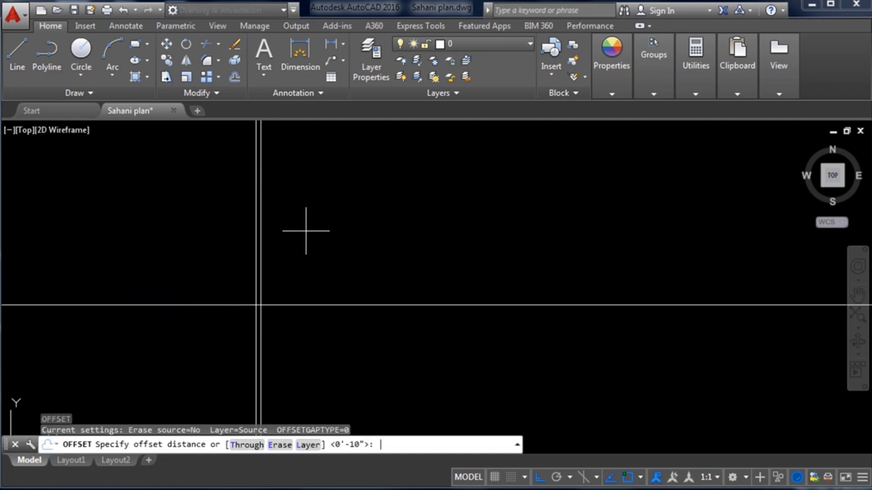
pyautogui.write("12'")
pyautogui.press('Return')
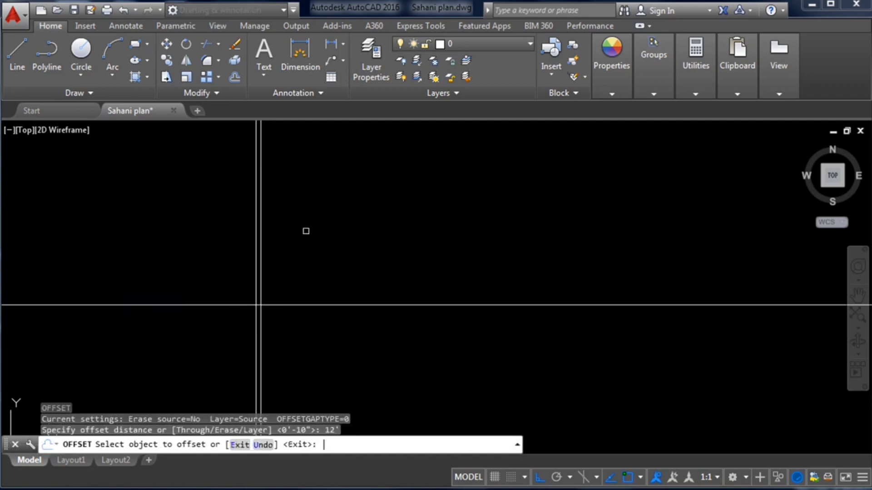
pyautogui.click(260, 213)
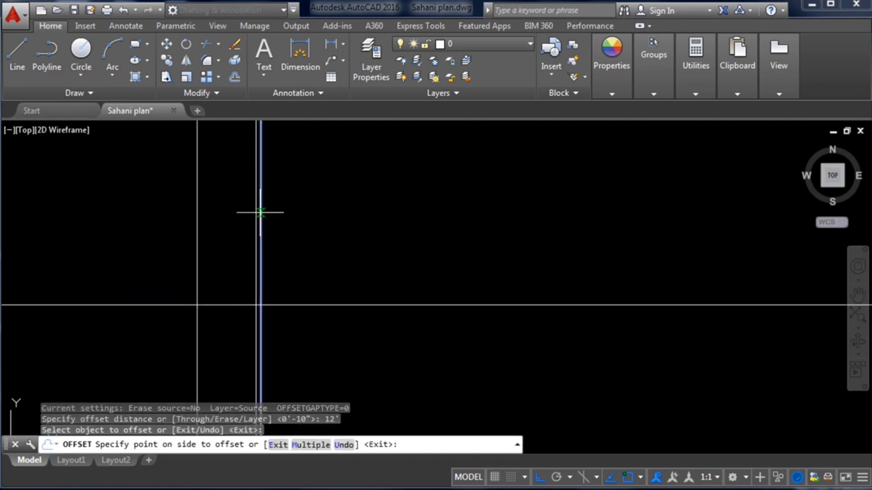
pyautogui.click(359, 215)
# Examine the partition wall between the lower-left bedroom and the passage in the reference plan, and end the Offset command
pyautogui.scroll(4, 340, 247)
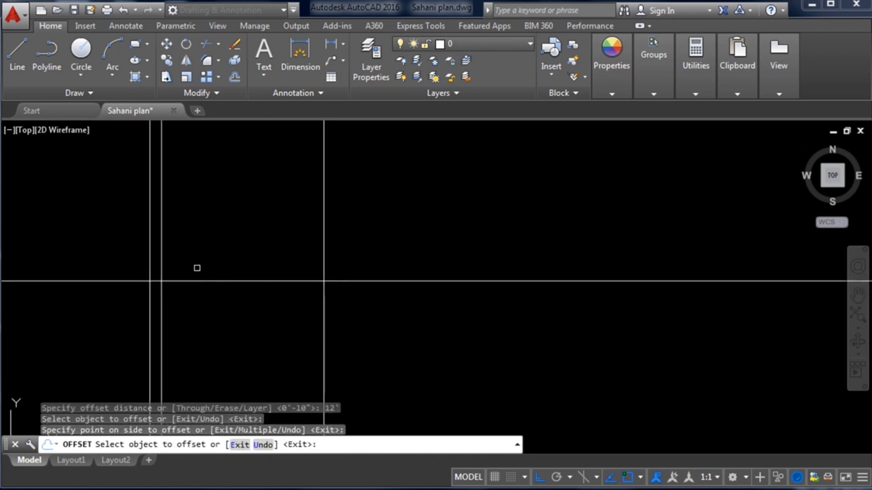
pyautogui.scroll(-6, 420, 200)
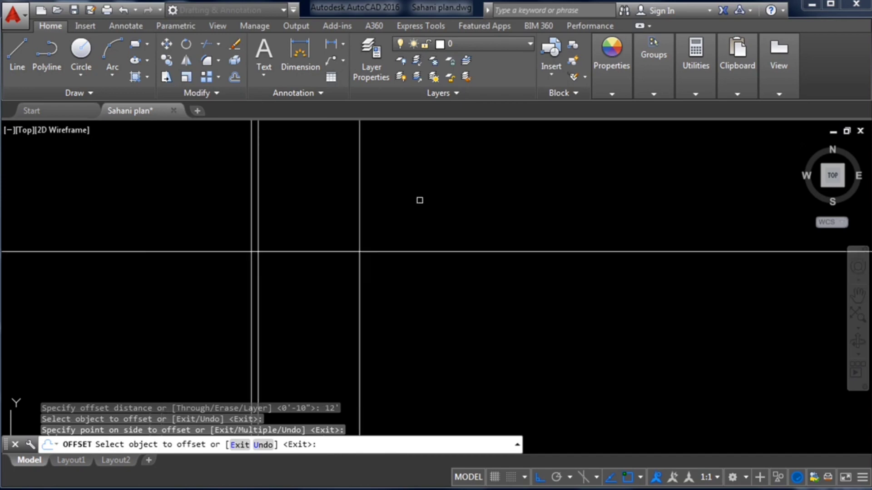
pyautogui.click(272, 373)
pyautogui.scroll(8, 268, 373)
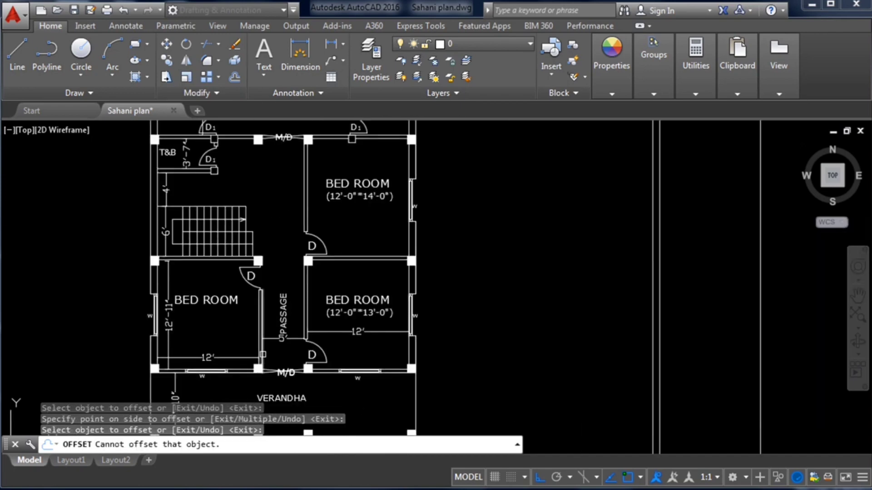
pyautogui.click(301, 306)
pyautogui.scroll(-2, 313, 302)
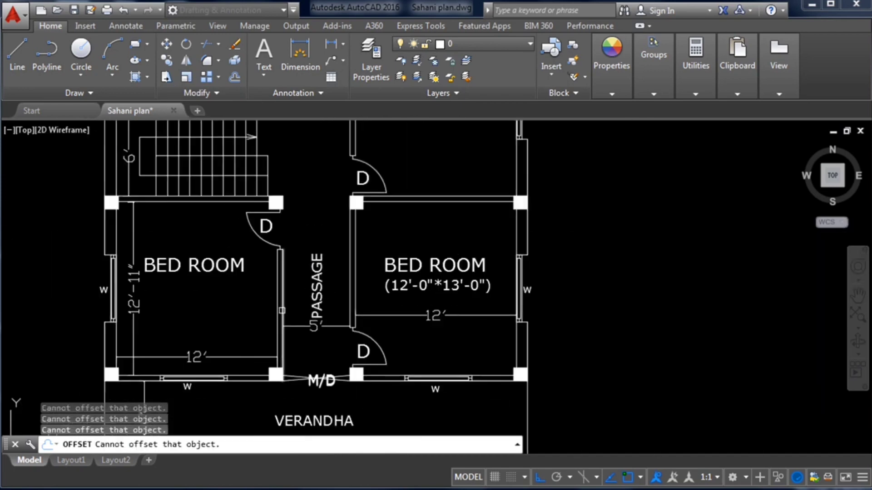
pyautogui.scroll(-2, 246, 331)
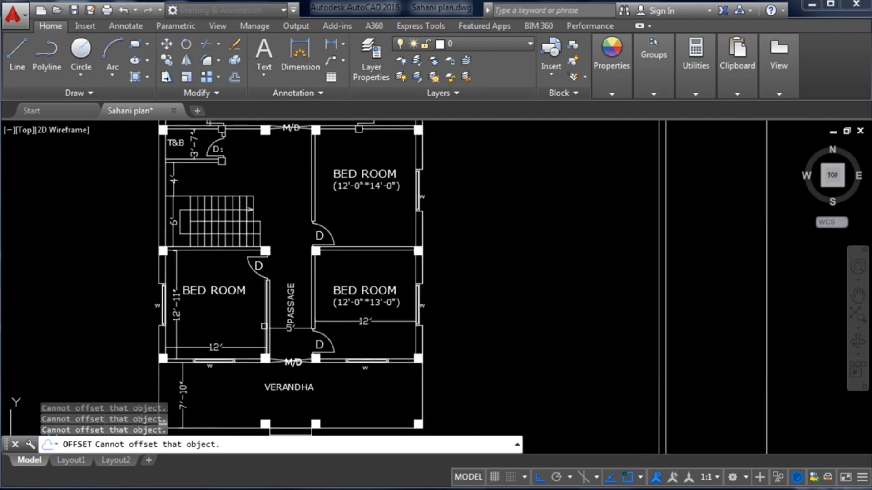
pyautogui.scroll(-6, 233, 323)
pyautogui.scroll(-3, 383, 253)
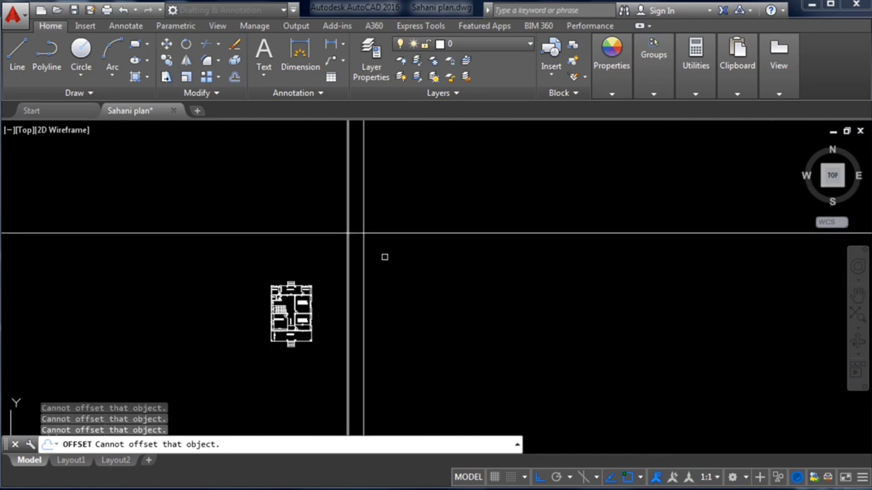
pyautogui.scroll(5, 375, 182)
pyautogui.press('Escape')
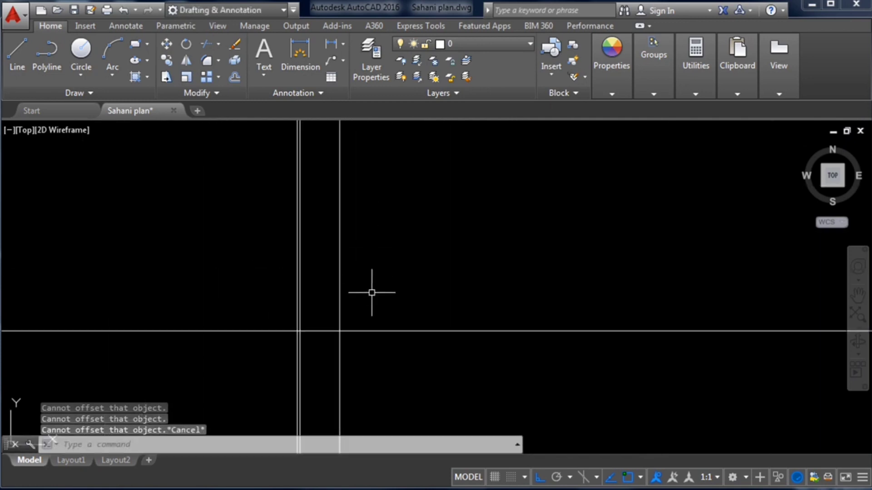
# Offset the vertical line at the right side of the first bedroom 5" to the right to form the partition wall
pyautogui.write('o')
pyautogui.press('Return')
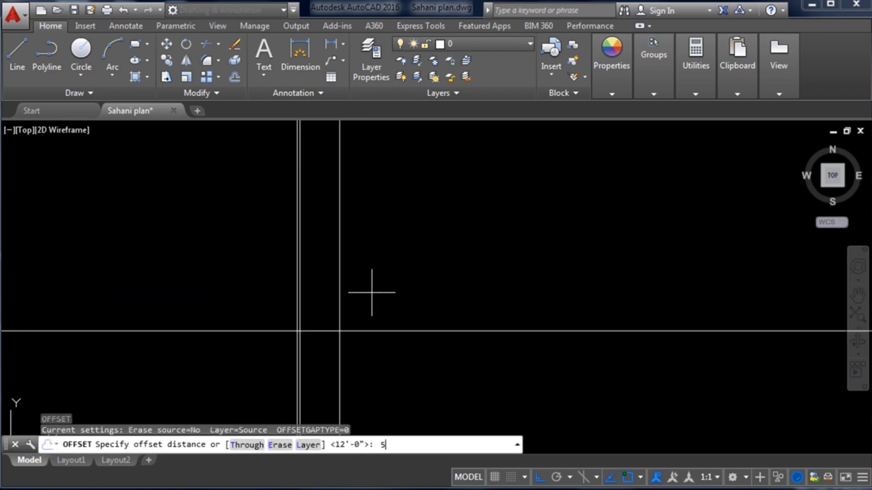
pyautogui.press('Return')
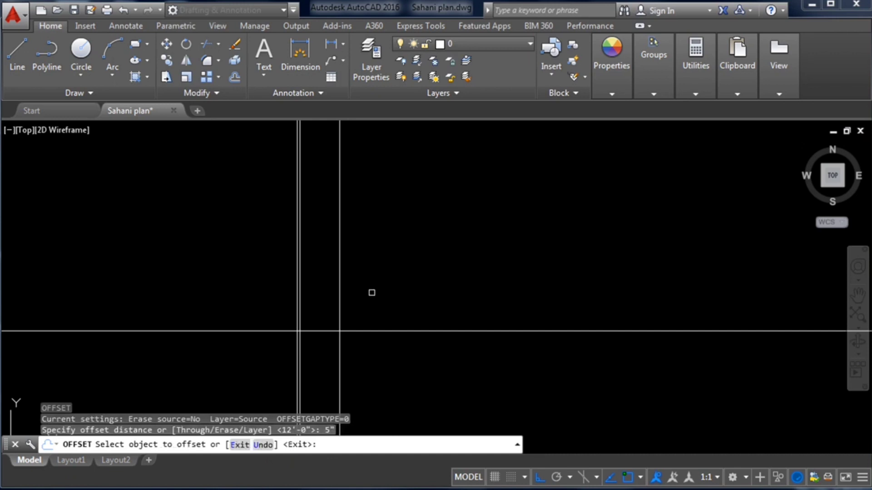
pyautogui.click(339, 253)
pyautogui.click(370, 253)
pyautogui.scroll(4, 343, 353)
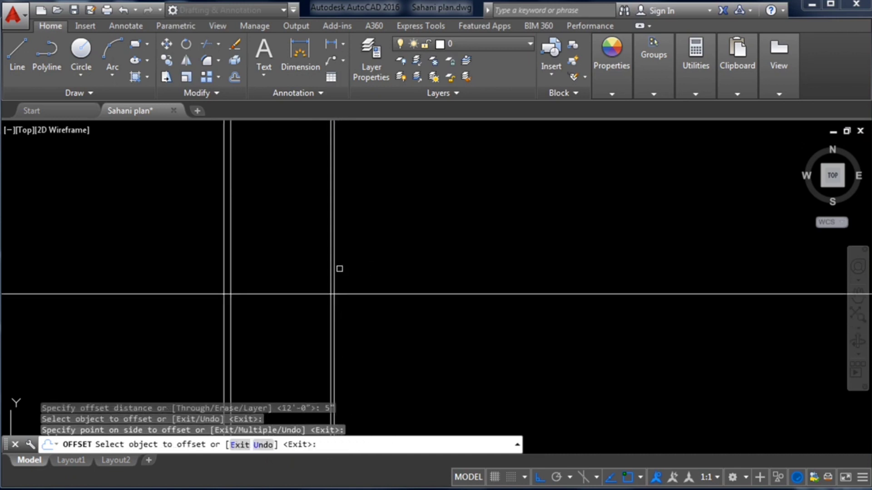
# Examine the passage's width dimension between the two front bedrooms in the reference plan, and end the Offset command
pyautogui.scroll(-6, 340, 269)
pyautogui.scroll(6, 340, 329)
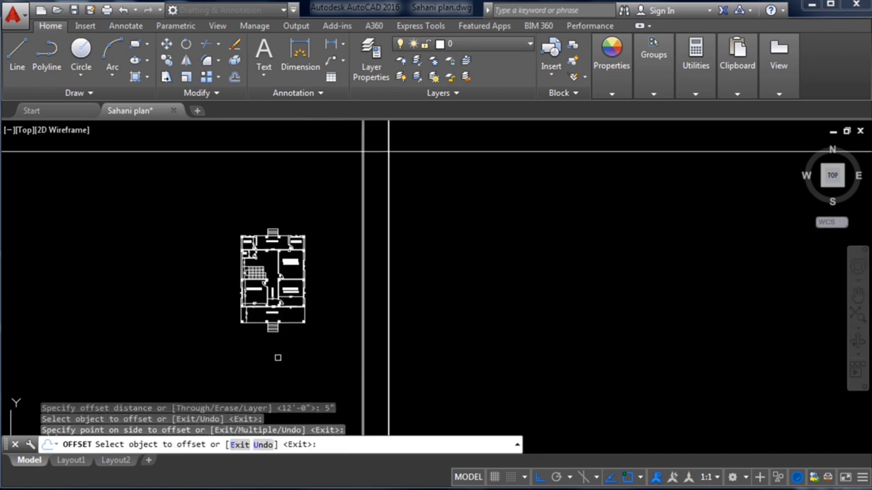
pyautogui.click(307, 242)
pyautogui.scroll(2, 307, 243)
pyautogui.click(286, 261)
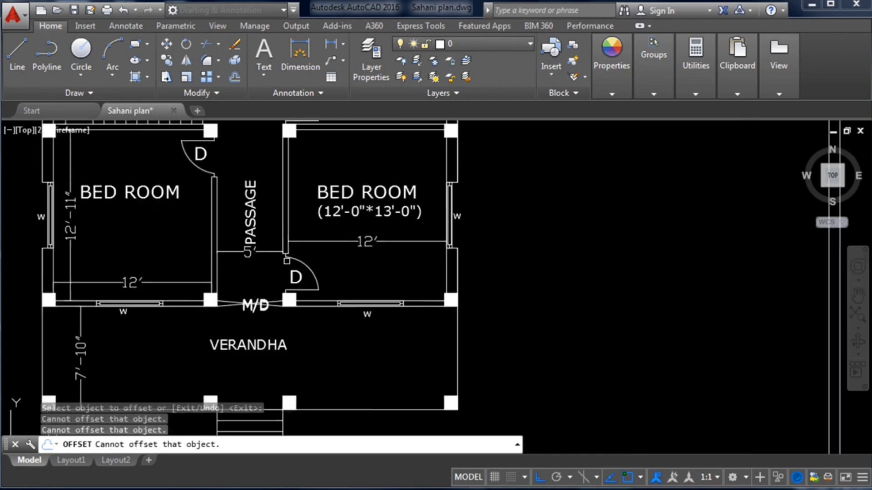
pyautogui.scroll(2, 260, 246)
pyautogui.click(254, 249)
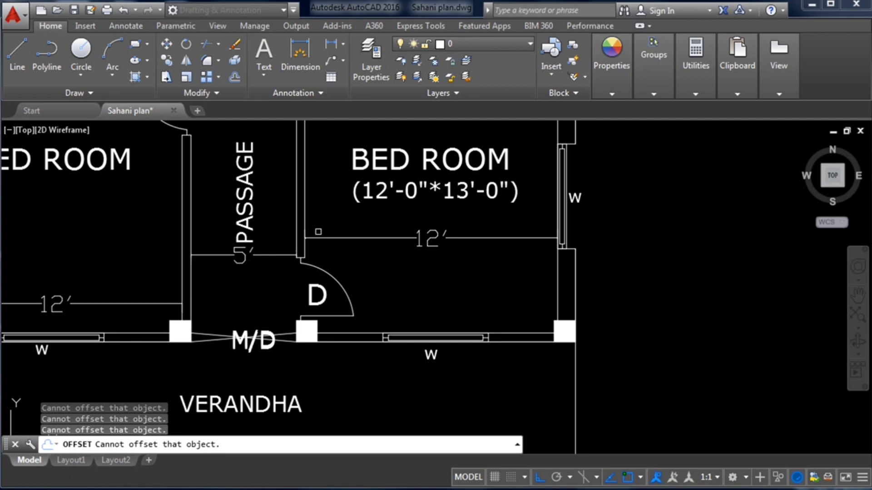
pyautogui.scroll(-10, 227, 306)
pyautogui.scroll(1, 221, 346)
pyautogui.scroll(4, 259, 214)
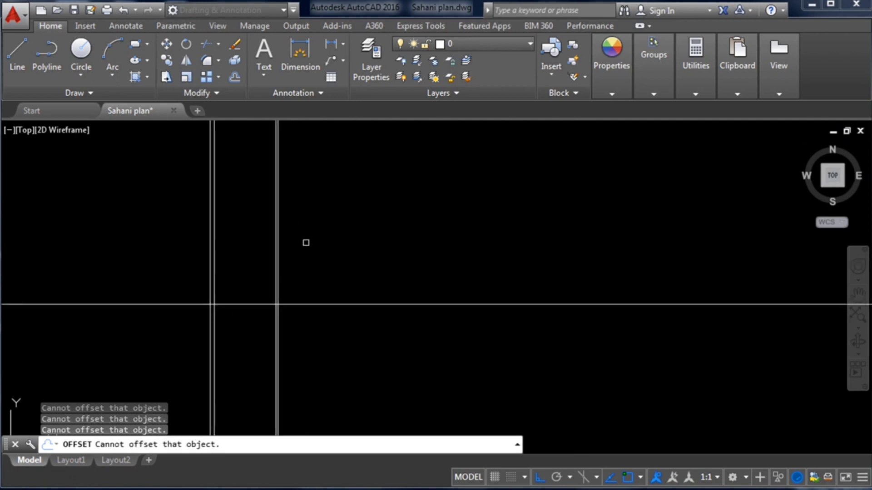
pyautogui.scroll(2, 291, 262)
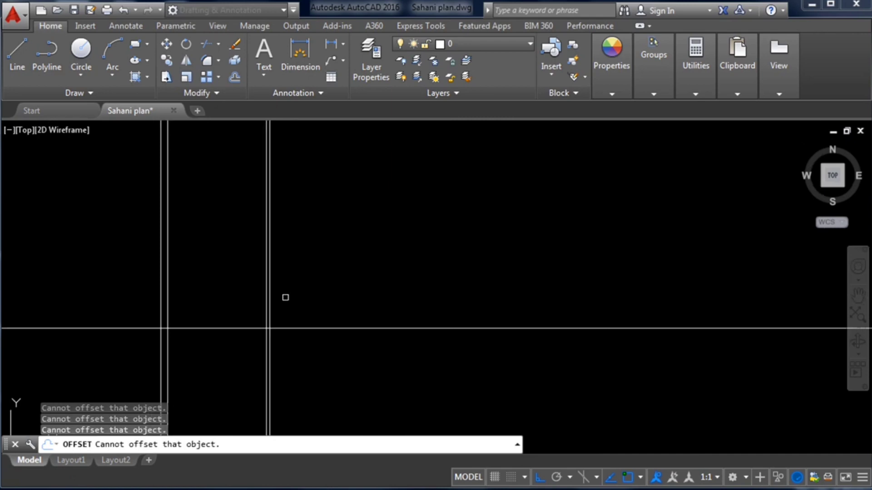
pyautogui.press('Escape')
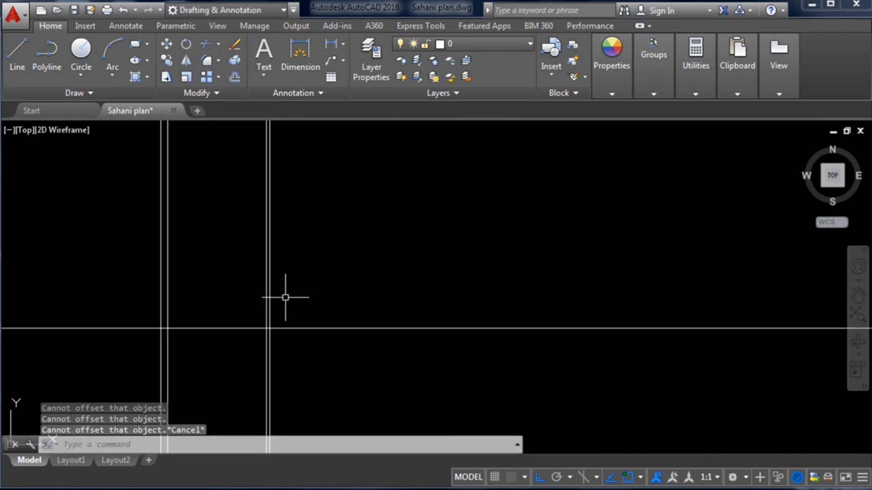
pyautogui.write('o')
pyautogui.press('Return')
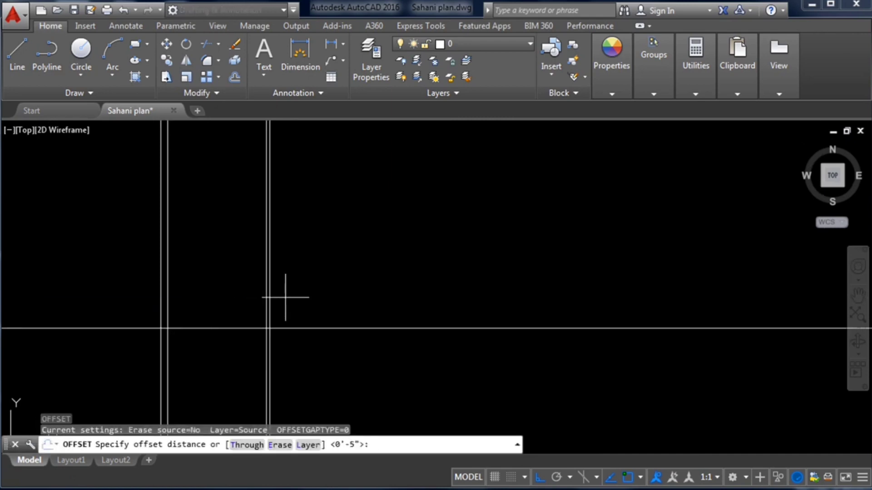
pyautogui.write('5"')
pyautogui.press('Return')
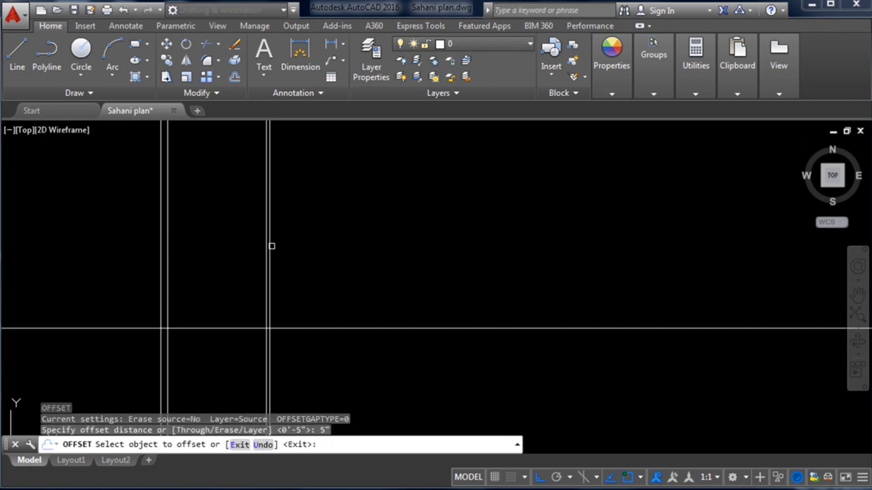
pyautogui.click(270, 245)
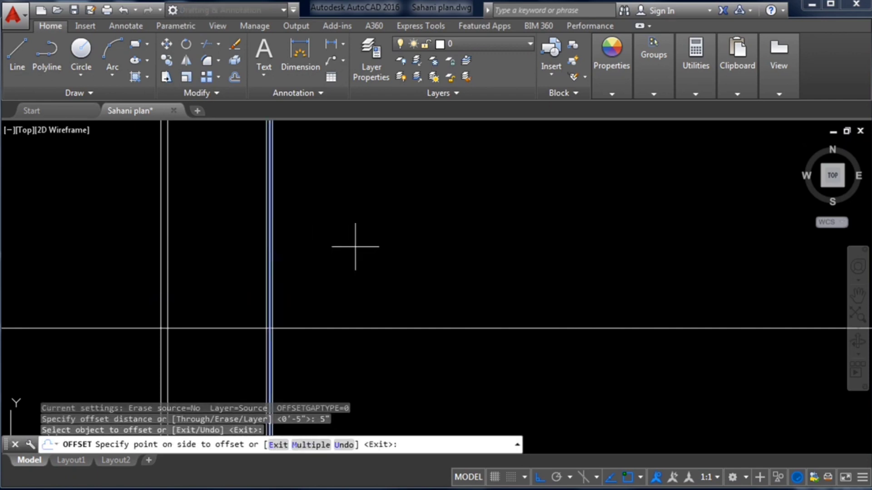
pyautogui.press('Escape')
pyautogui.press('Escape')
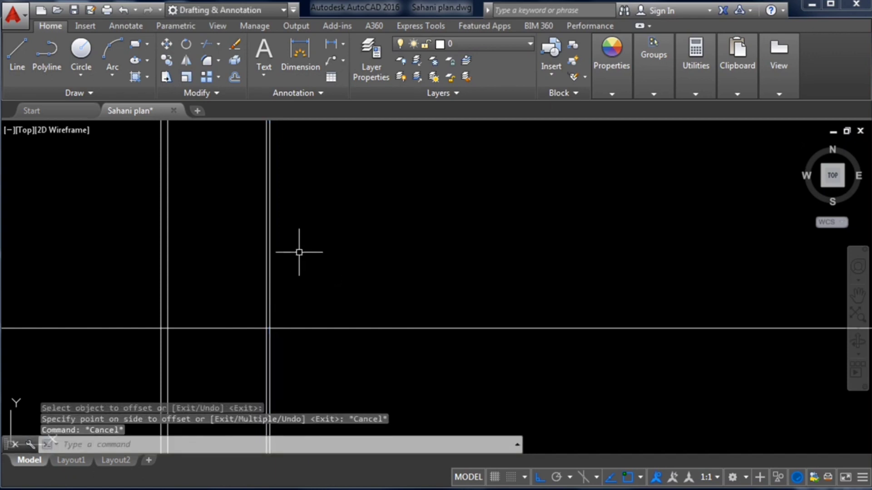
pyautogui.scroll(-2, 300, 254)
pyautogui.scroll(2, 288, 277)
pyautogui.press('Escape')
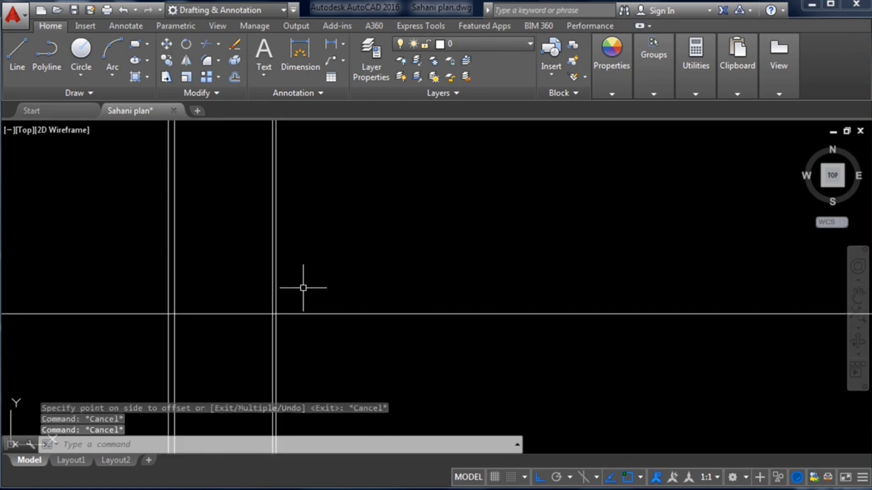
# Offset the right-hand line of the 5" partition wall 5' to the right for the passage width
pyautogui.write('o')
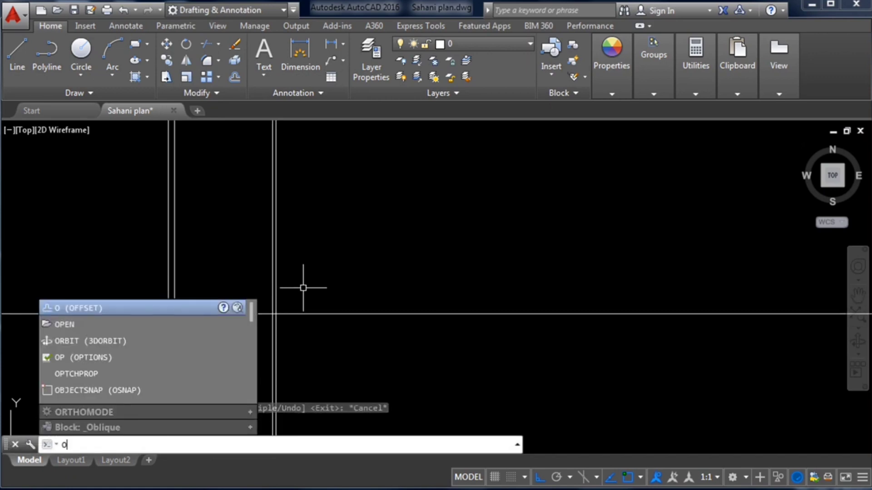
pyautogui.press('Return')
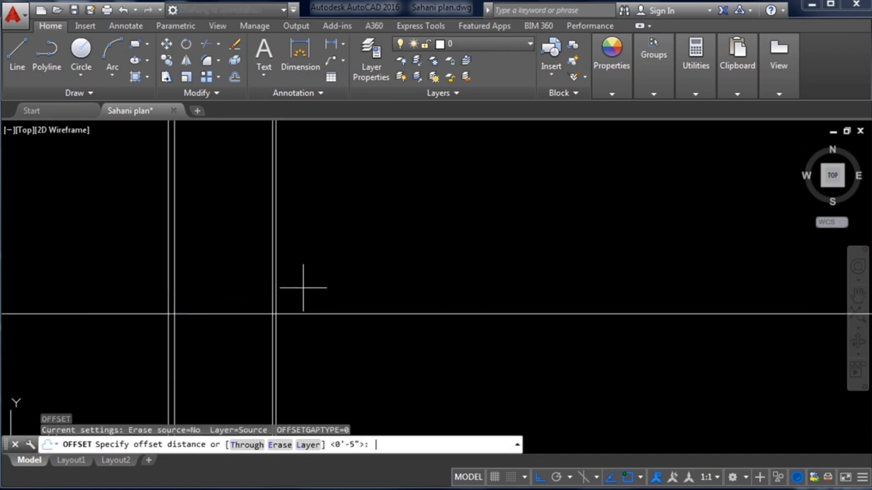
pyautogui.write("5'")
pyautogui.press('Return')
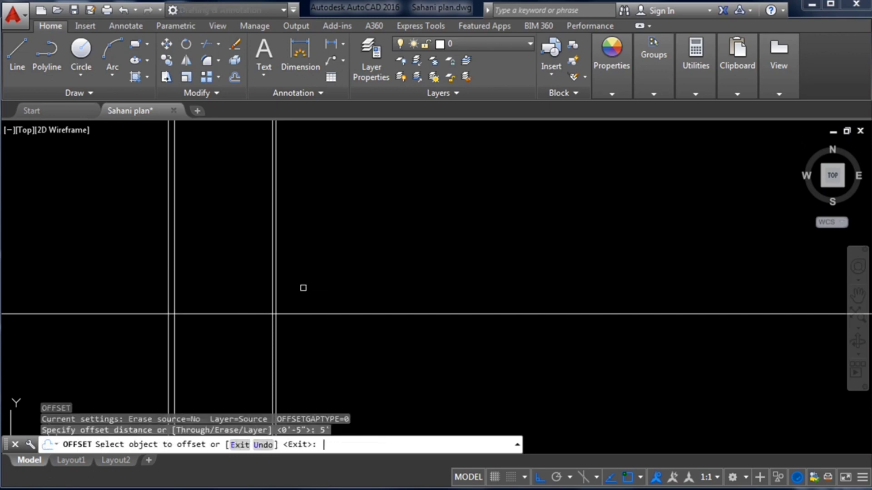
pyautogui.click(276, 244)
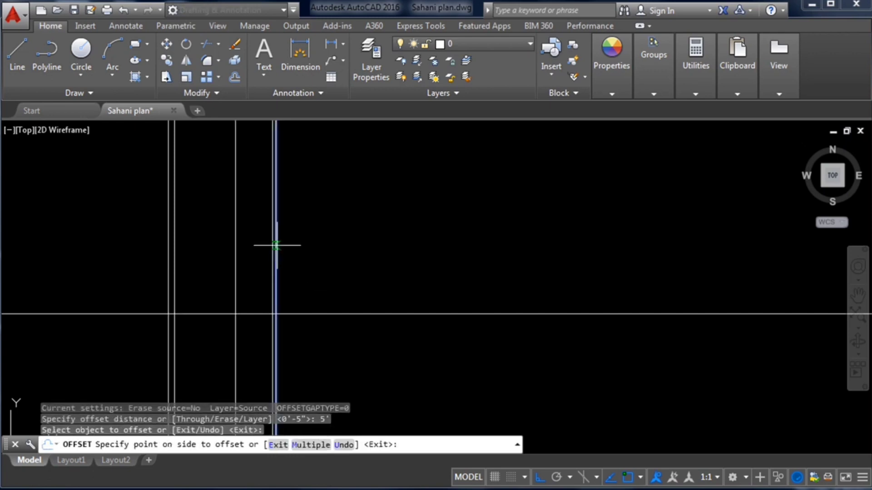
pyautogui.click(373, 249)
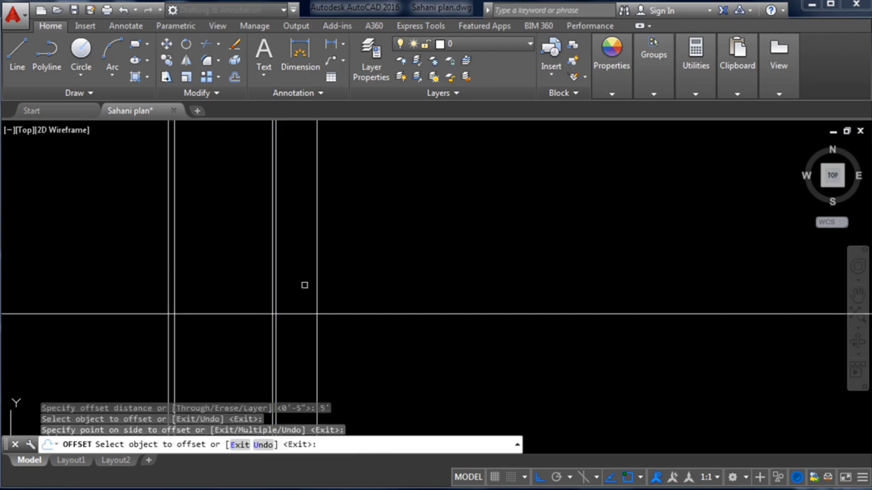
pyautogui.scroll(2, 349, 238)
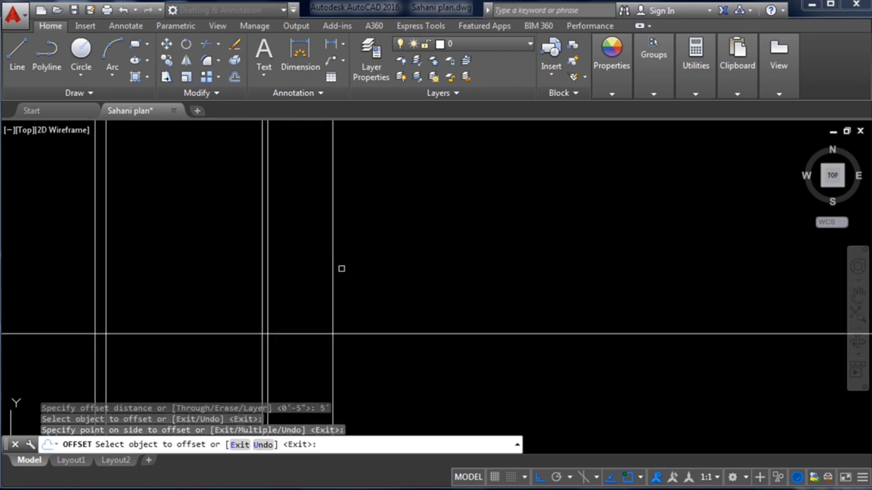
# Examine the wall between the passage and the lower-right bedroom in the reference plan, and end the Offset command
pyautogui.scroll(-8, 367, 217)
pyautogui.click(255, 364)
pyautogui.scroll(4, 255, 364)
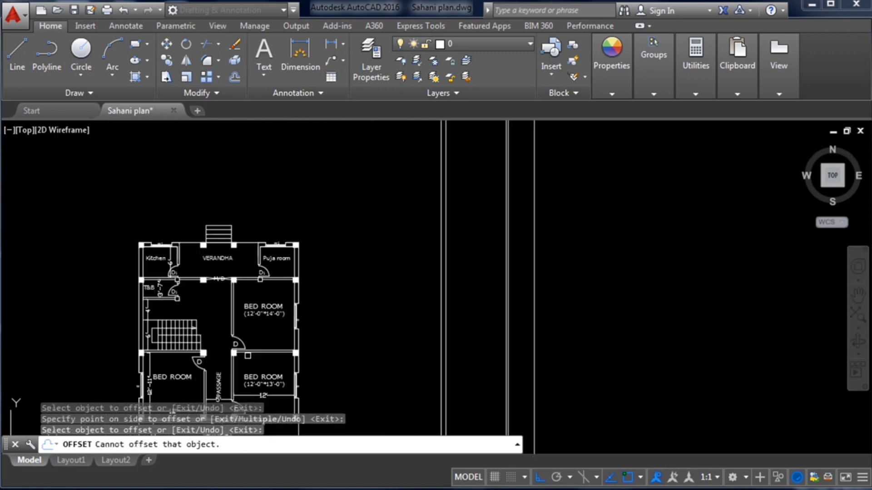
pyautogui.scroll(-2, 265, 236)
pyautogui.scroll(4, 257, 339)
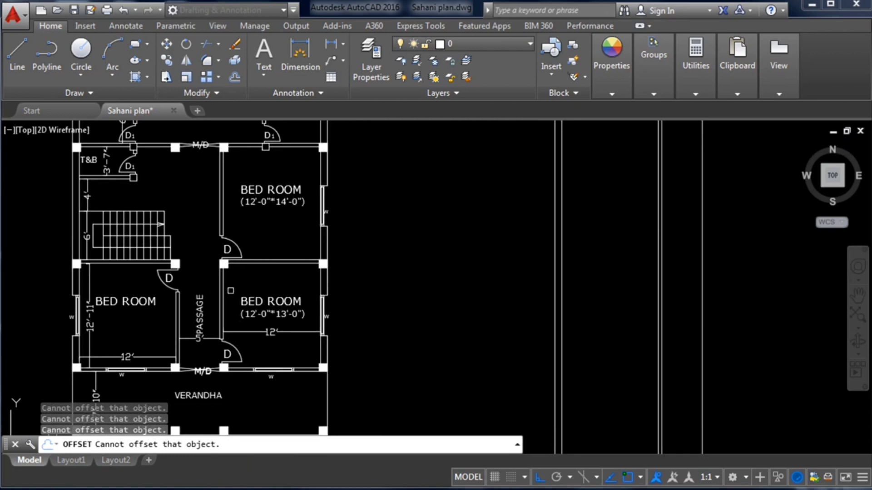
pyautogui.scroll(2, 214, 314)
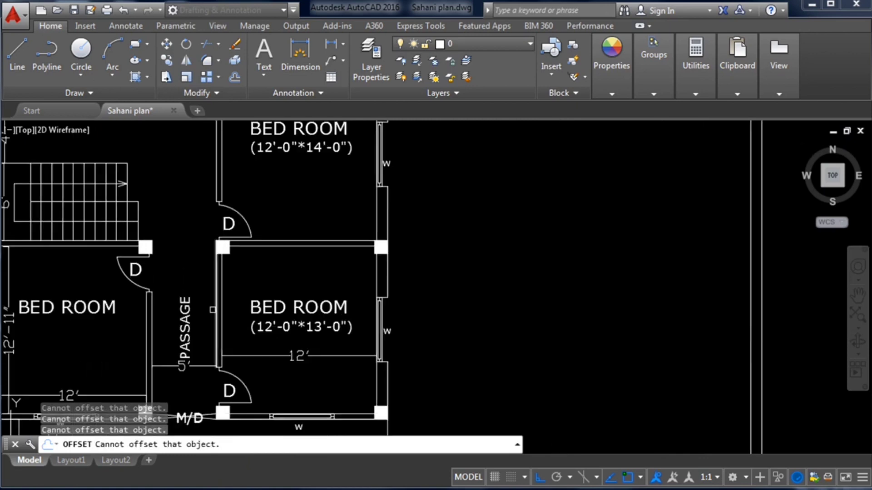
pyautogui.scroll(-10, 273, 249)
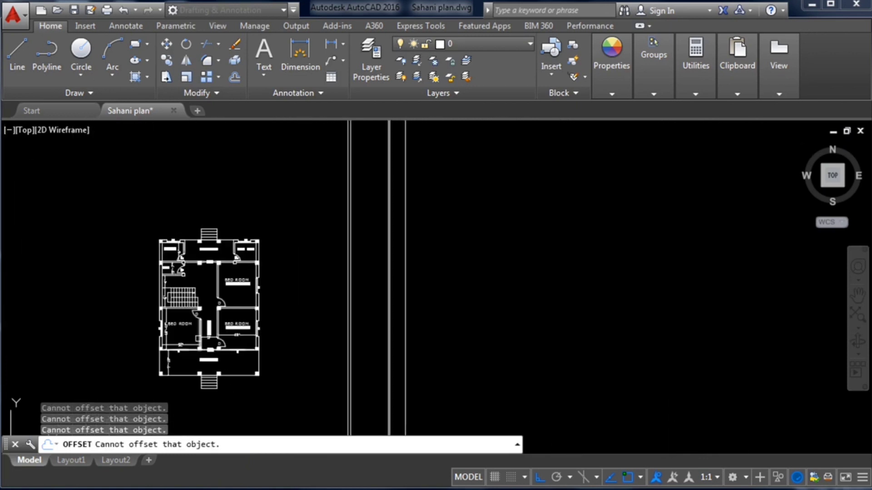
pyautogui.scroll(4, 271, 213)
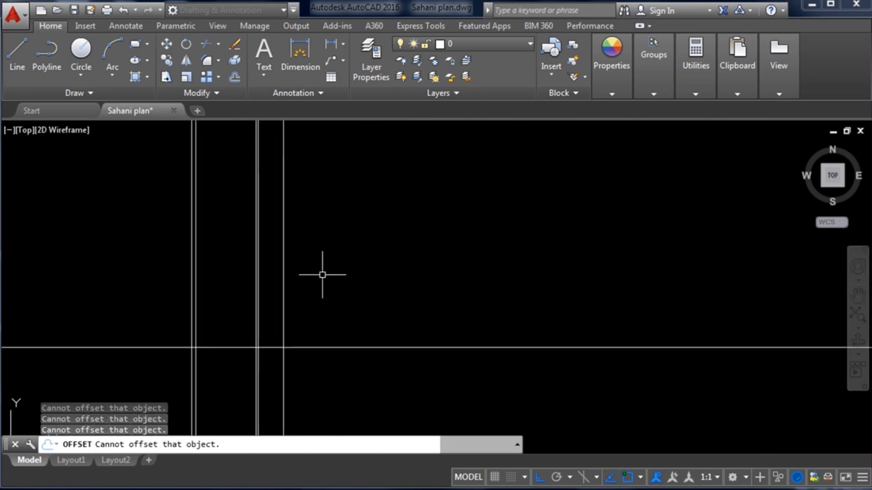
pyautogui.press('Escape')
# Offset the passage's right-hand line 5" to the right to form the second partition wall
pyautogui.write('o')
pyautogui.press('Return')
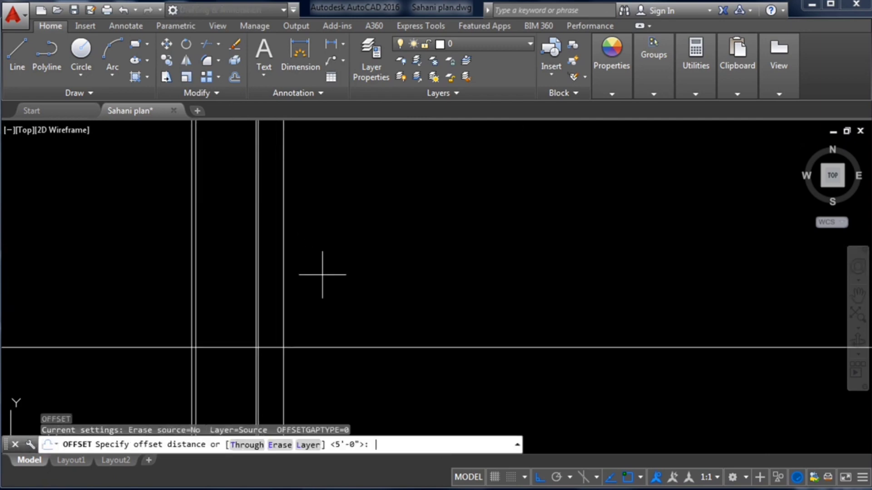
pyautogui.press('Return')
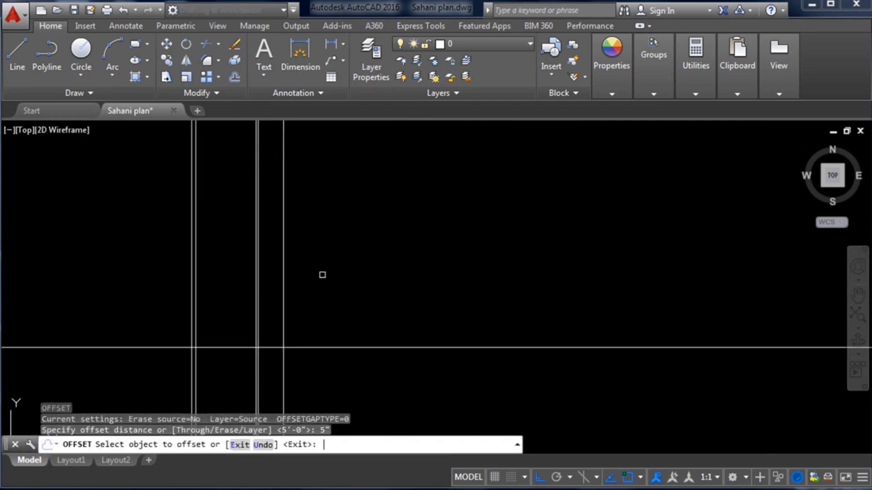
pyautogui.click(283, 231)
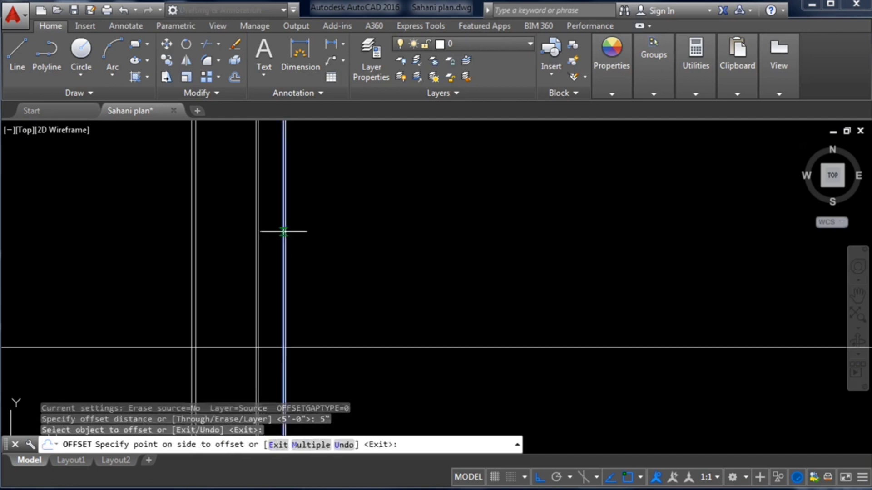
pyautogui.click(323, 237)
# Examine the width dimension of the lower-right bedroom in the reference plan, and end the Offset command
pyautogui.scroll(-3, 392, 189)
pyautogui.scroll(5, 327, 316)
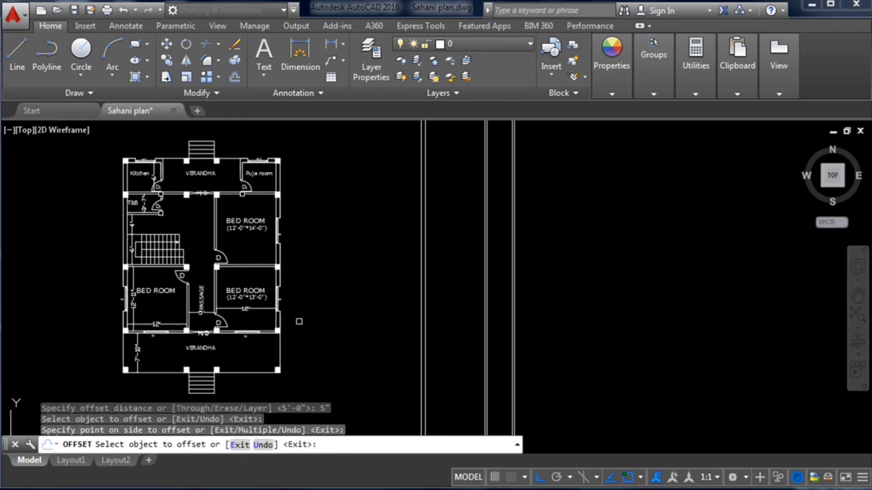
pyautogui.click(173, 293)
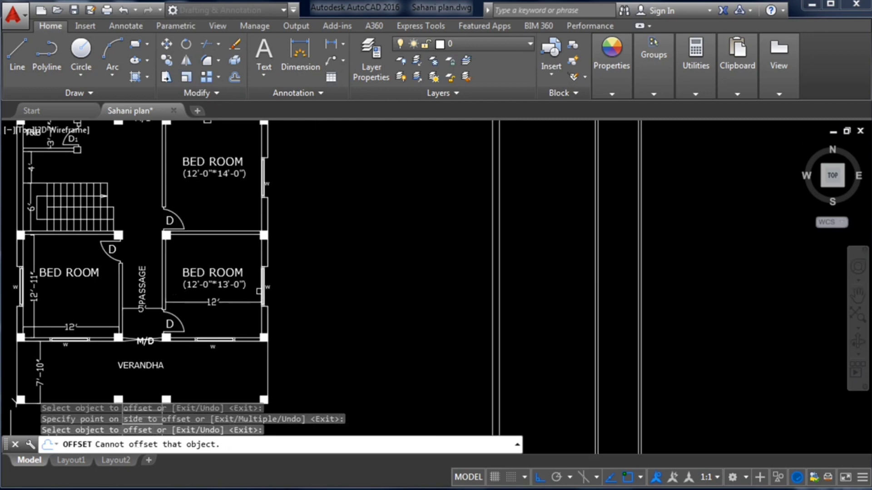
pyautogui.scroll(2, 259, 291)
pyautogui.scroll(-5, 205, 321)
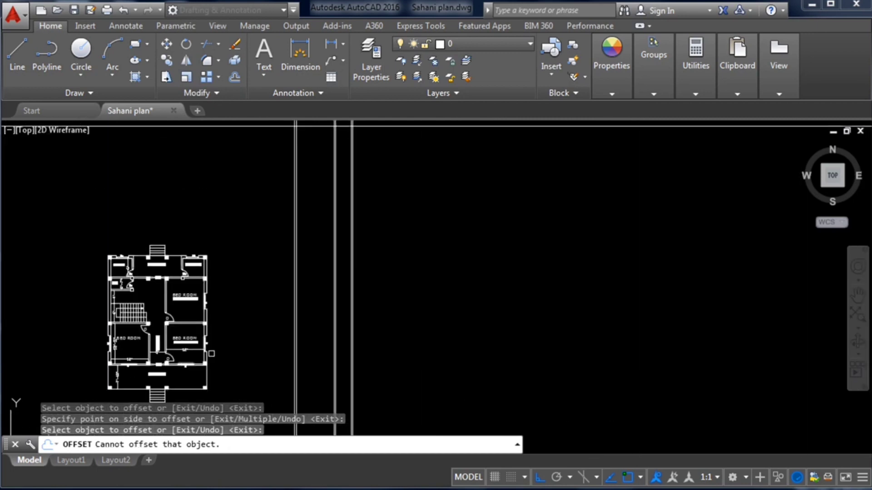
pyautogui.scroll(-3, 356, 204)
pyautogui.scroll(4, 356, 213)
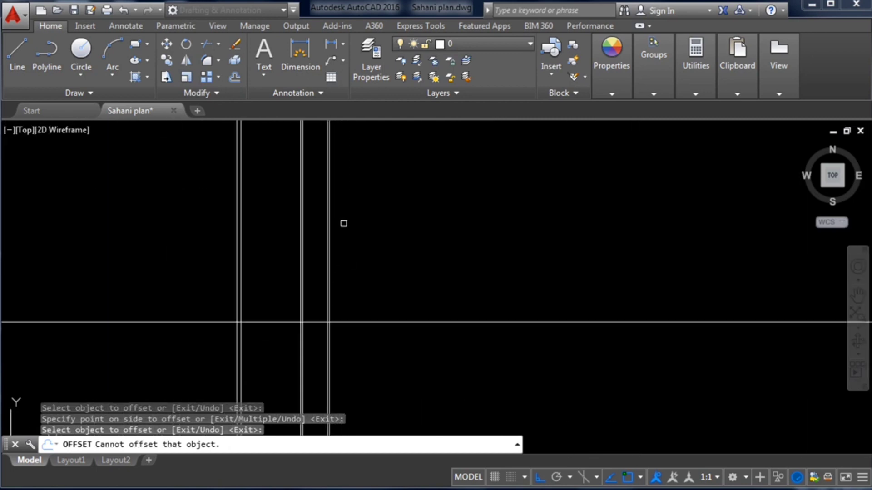
pyautogui.scroll(1, 350, 310)
pyautogui.press('Escape')
pyautogui.write('0')
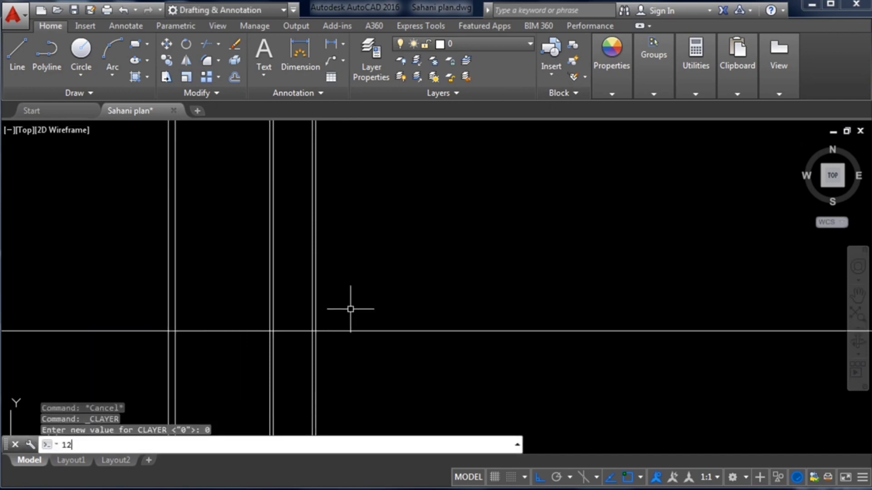
pyautogui.press('Return')
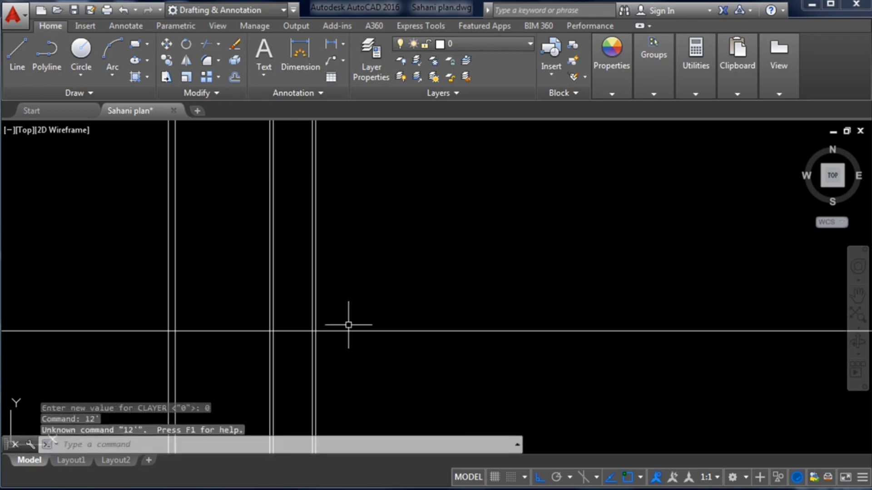
pyautogui.scroll(2, 313, 259)
pyautogui.click(311, 256)
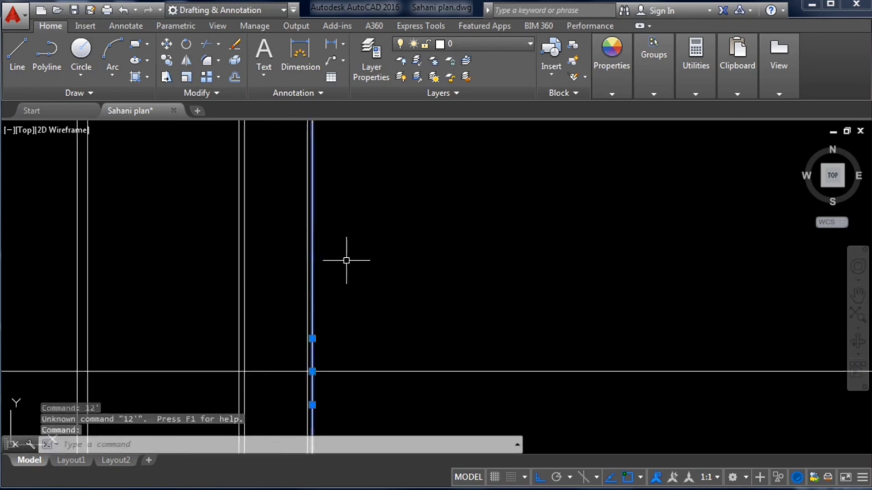
pyautogui.press('Escape')
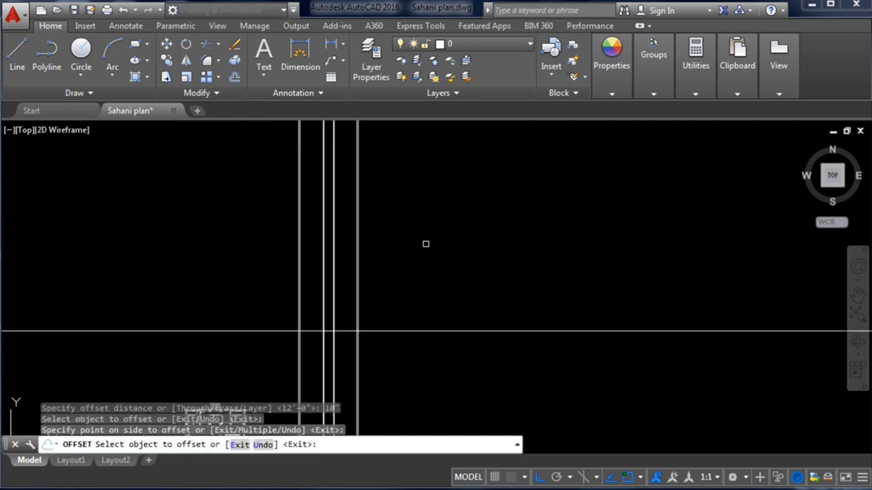
pyautogui.scroll(2, 323, 309)
pyautogui.scroll(2, 323, 310)
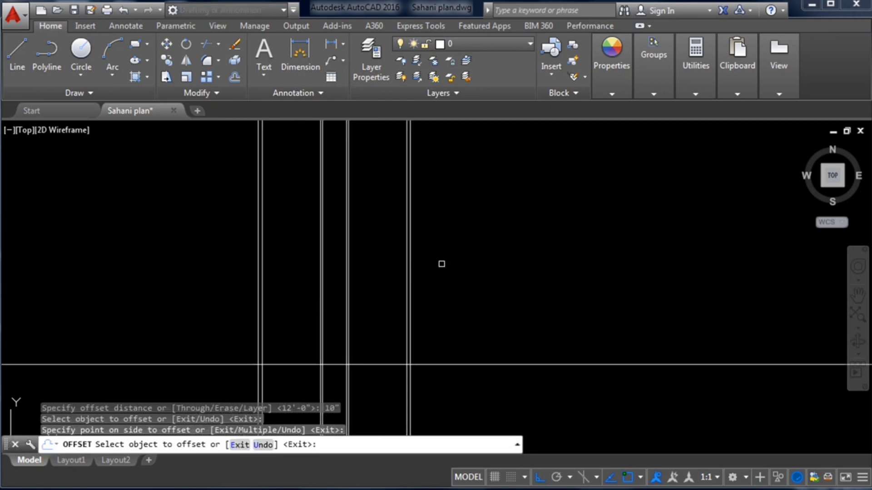
pyautogui.scroll(-2, 462, 257)
pyautogui.scroll(2, 432, 295)
pyautogui.scroll(-2, 488, 269)
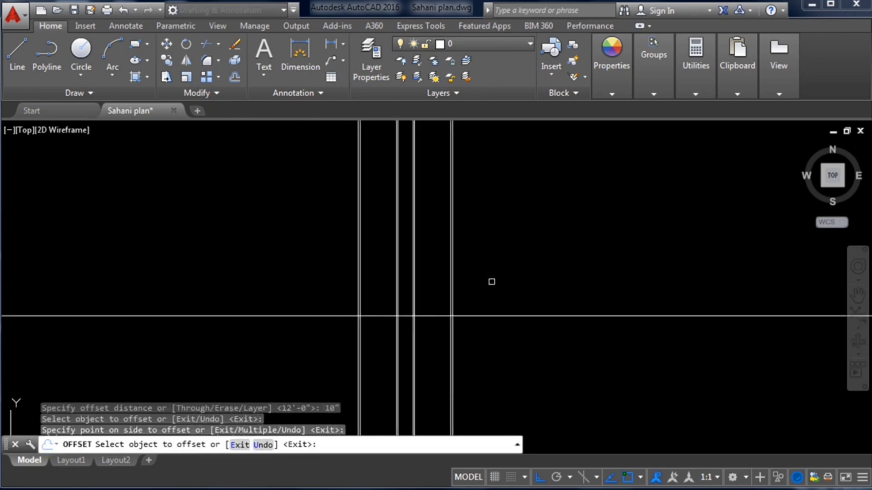
pyautogui.scroll(2, 490, 282)
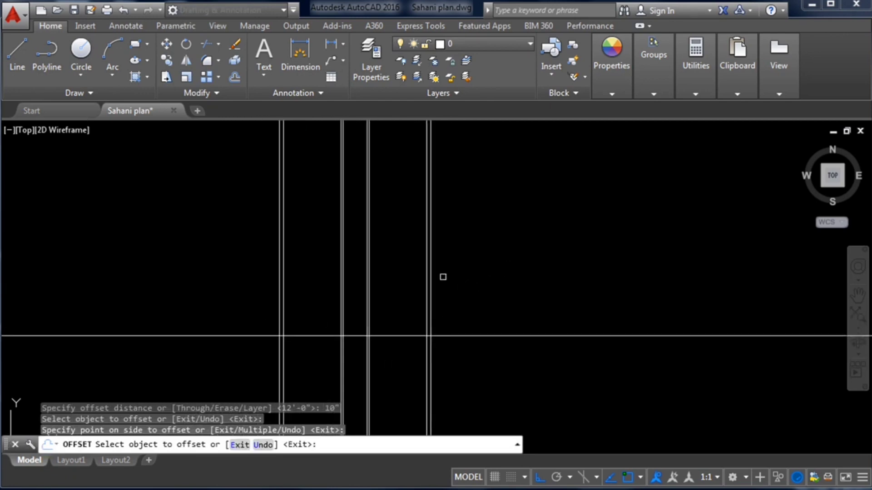
pyautogui.scroll(2, 271, 280)
pyautogui.scroll(-3, 456, 262)
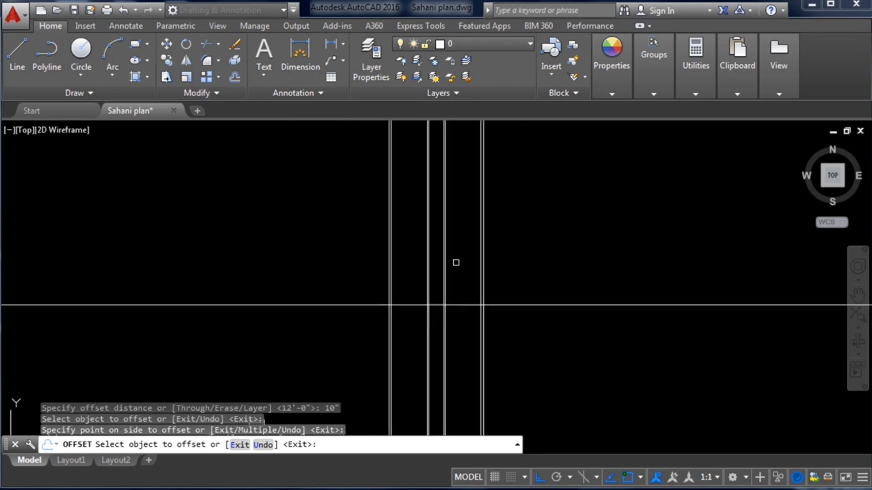
pyautogui.scroll(2, 453, 271)
pyautogui.scroll(-3, 452, 300)
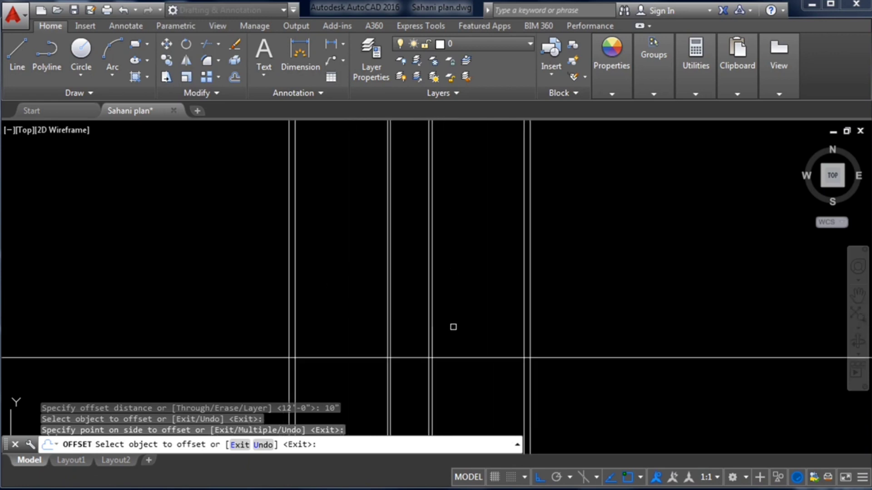
# Examine the depth dimension of the lower verandha in the reference plan, and end the Offset command
pyautogui.scroll(-6, 461, 242)
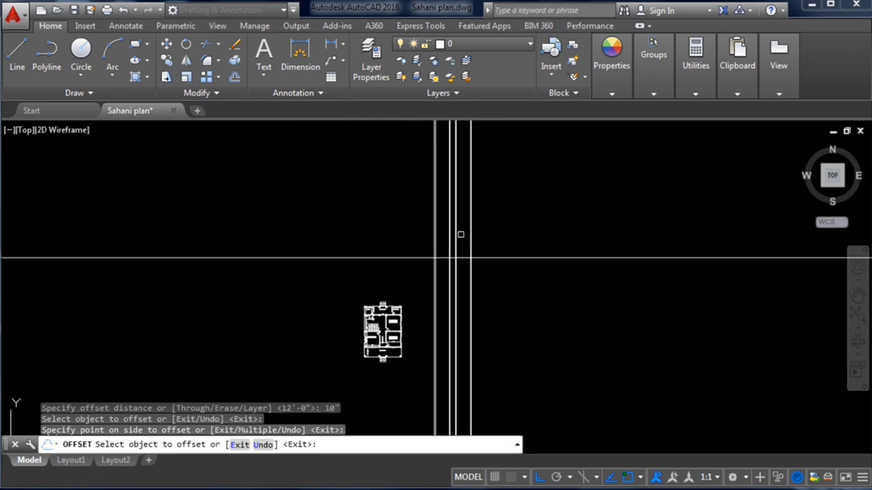
pyautogui.scroll(3, 461, 234)
pyautogui.click(315, 366)
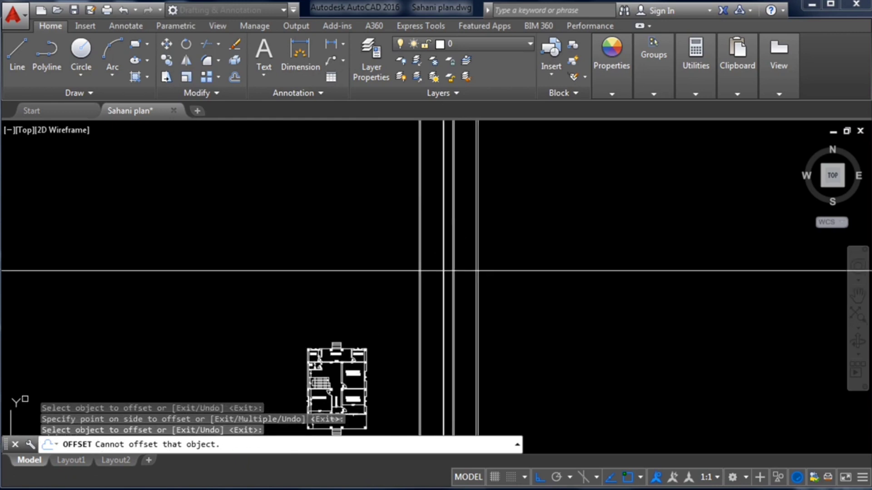
pyautogui.scroll(-2, 25, 392)
pyautogui.scroll(-2, 613, 295)
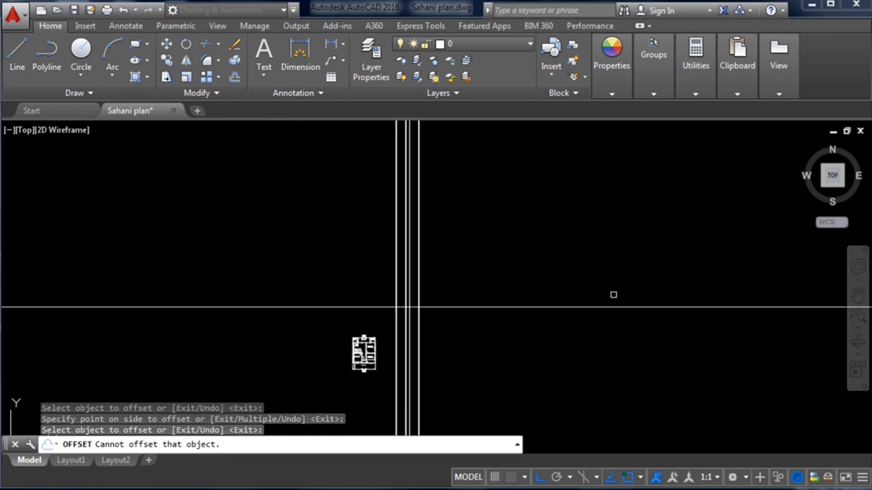
pyautogui.scroll(6, 436, 268)
pyautogui.scroll(1, 406, 318)
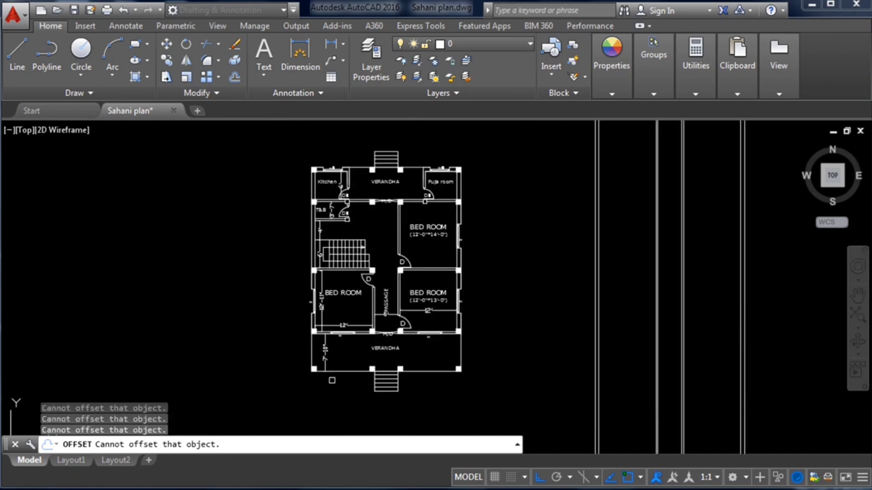
pyautogui.scroll(2, 328, 380)
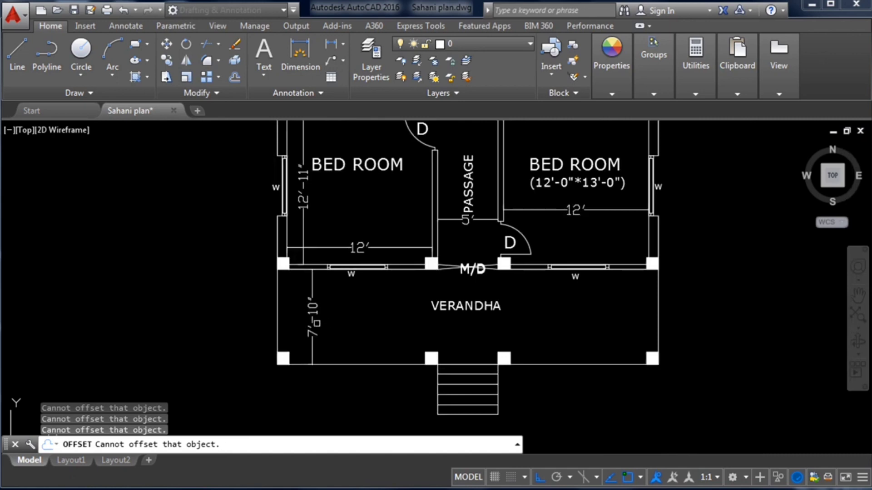
pyautogui.scroll(-8, 291, 326)
pyautogui.scroll(4, 393, 218)
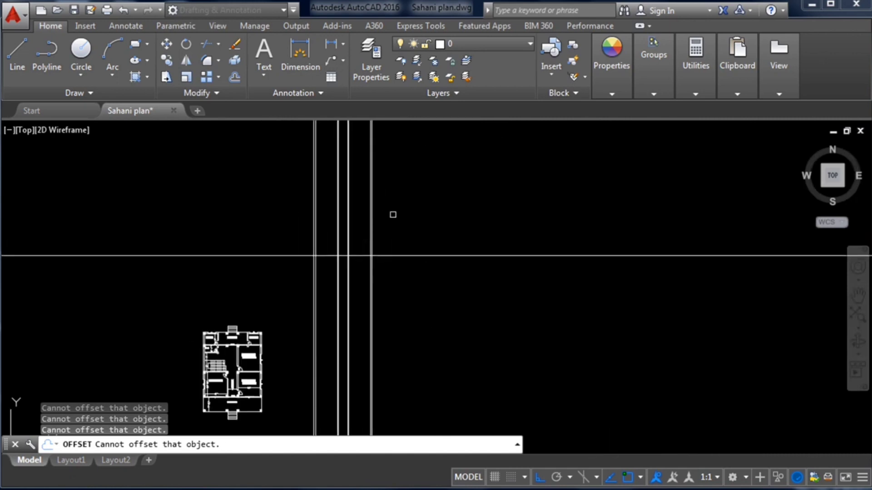
pyautogui.press('Escape')
# Offset the horizontal construction line 7'10" upward for the lower verandha's depth
pyautogui.write('o')
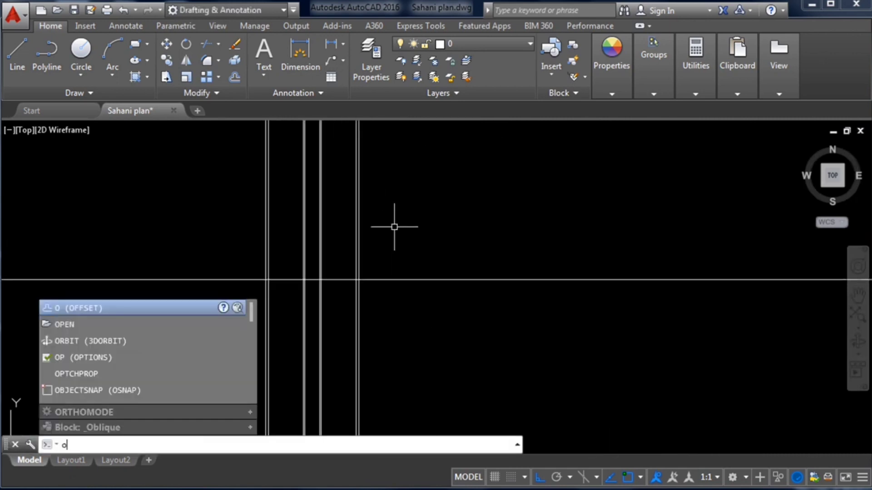
pyautogui.press('Return')
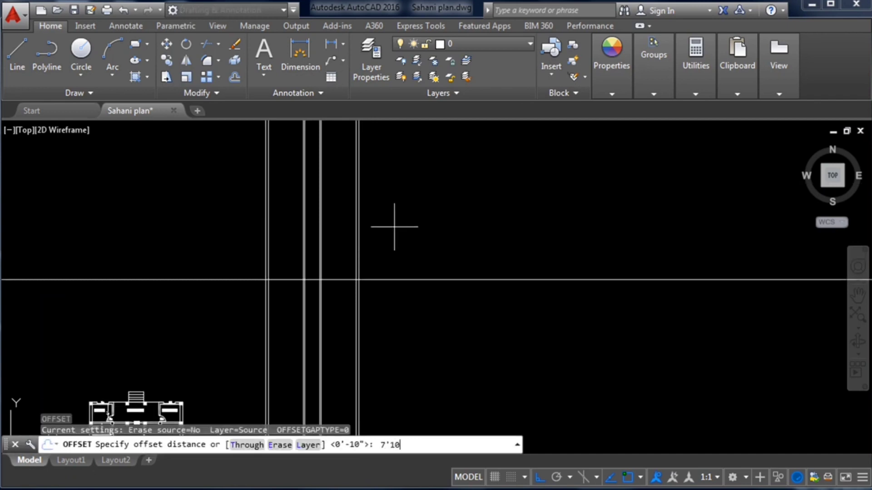
pyautogui.press('Return')
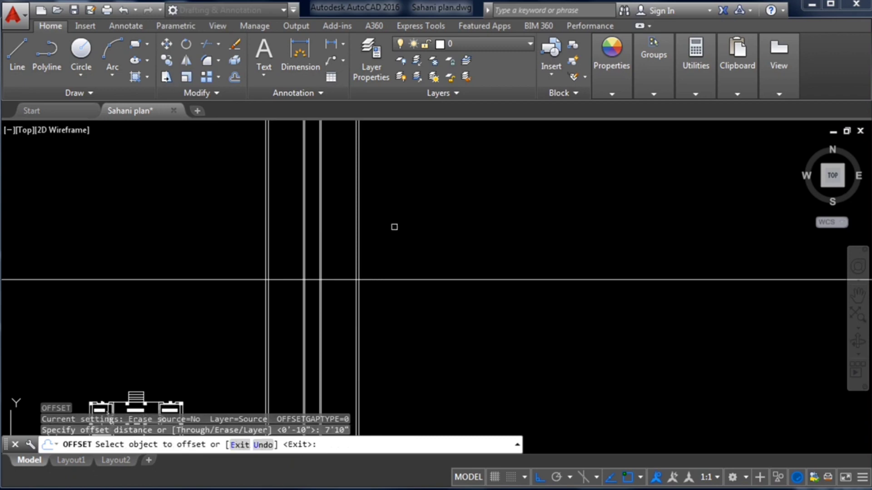
pyautogui.click(417, 279)
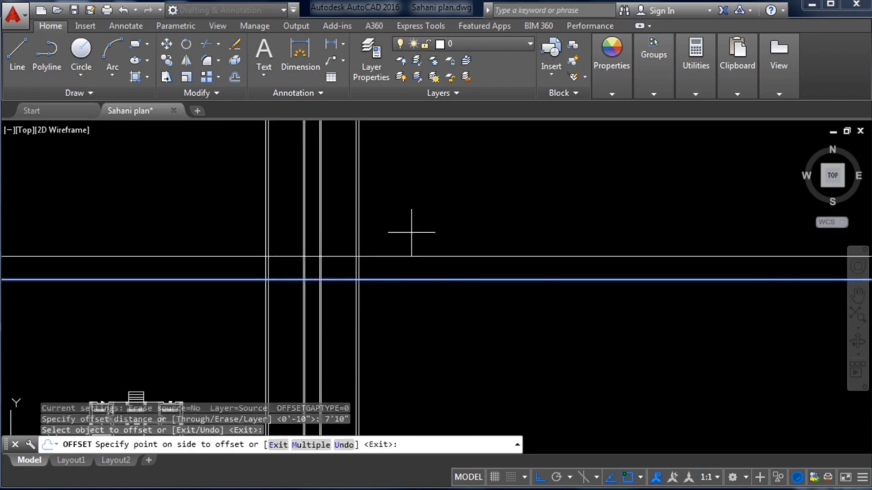
pyautogui.click(410, 221)
pyautogui.scroll(2, 294, 260)
pyautogui.scroll(-5, 294, 260)
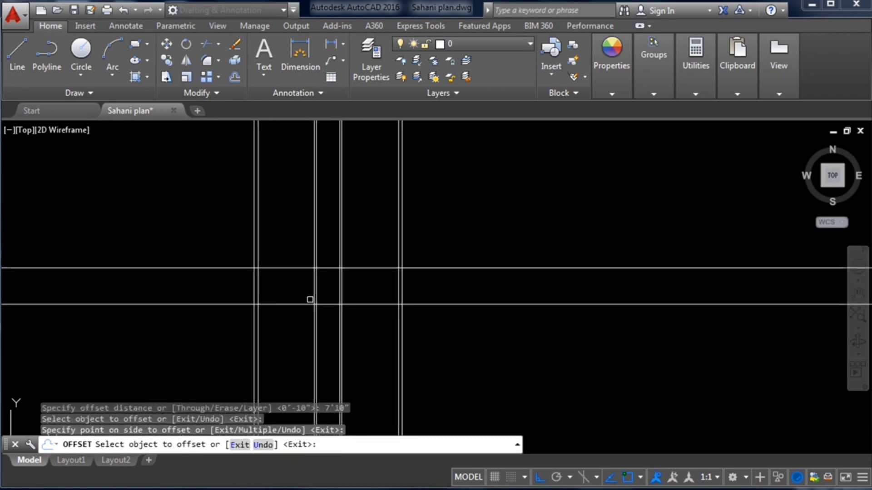
# Offset the upper horizontal line 5" upward to form the wall between the lower verandha and the bedrooms
pyautogui.scroll(2, 258, 335)
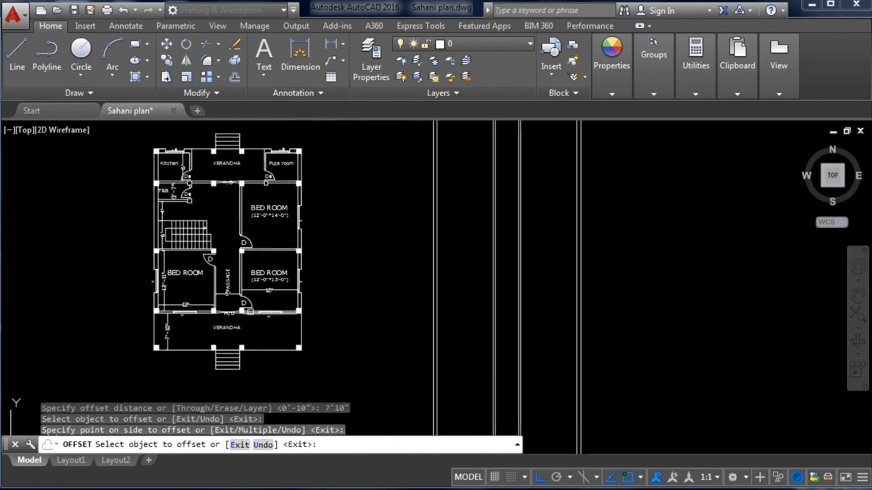
pyautogui.scroll(-4, 245, 411)
pyautogui.scroll(3, 347, 265)
pyautogui.press('Escape')
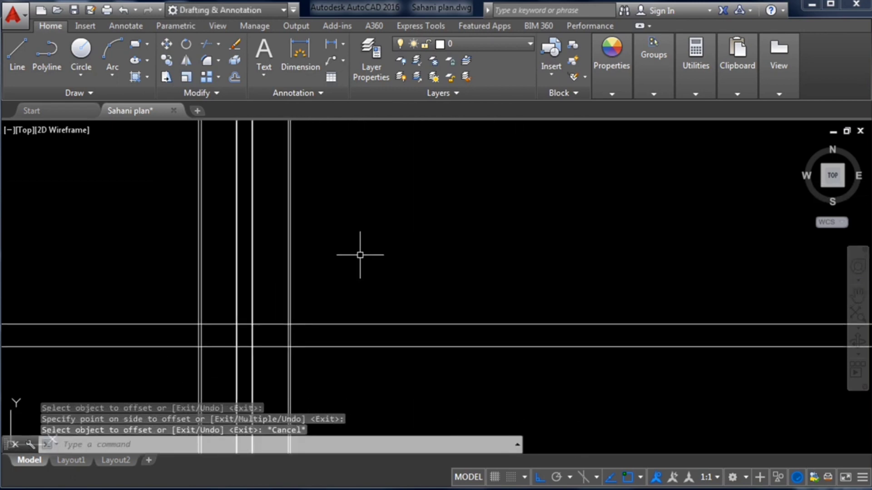
pyautogui.write('0')
pyautogui.press('BackSpace')
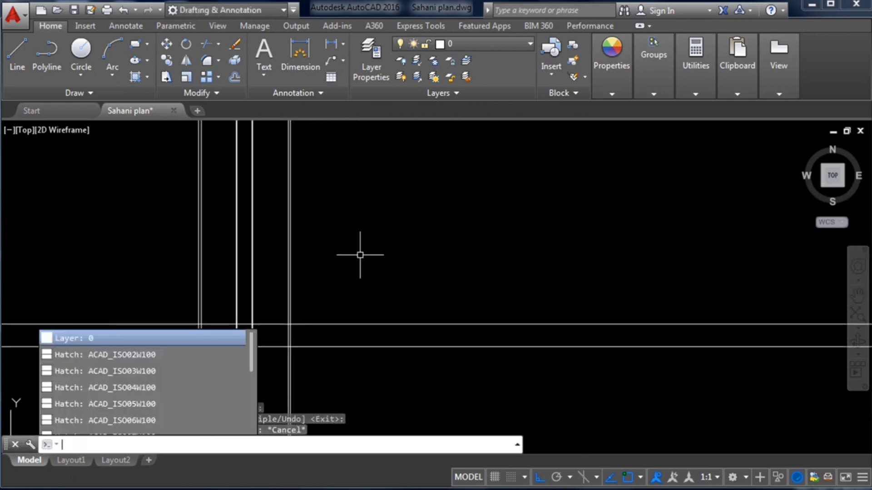
pyautogui.write('o')
pyautogui.press('Return')
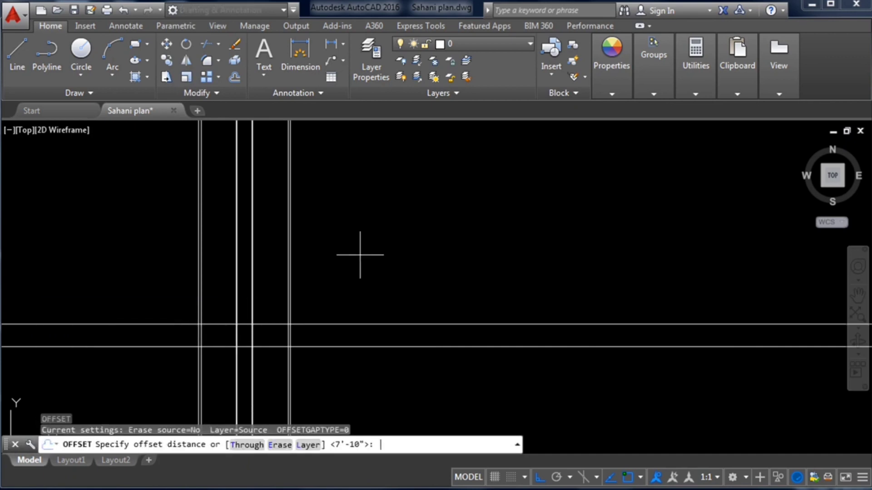
pyautogui.press('Return')
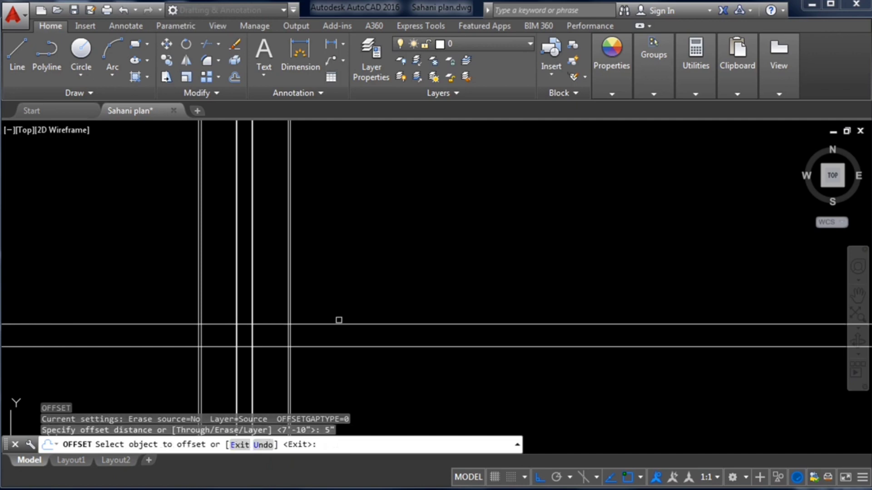
pyautogui.click(339, 323)
pyautogui.click(340, 289)
pyautogui.scroll(-2, 548, 223)
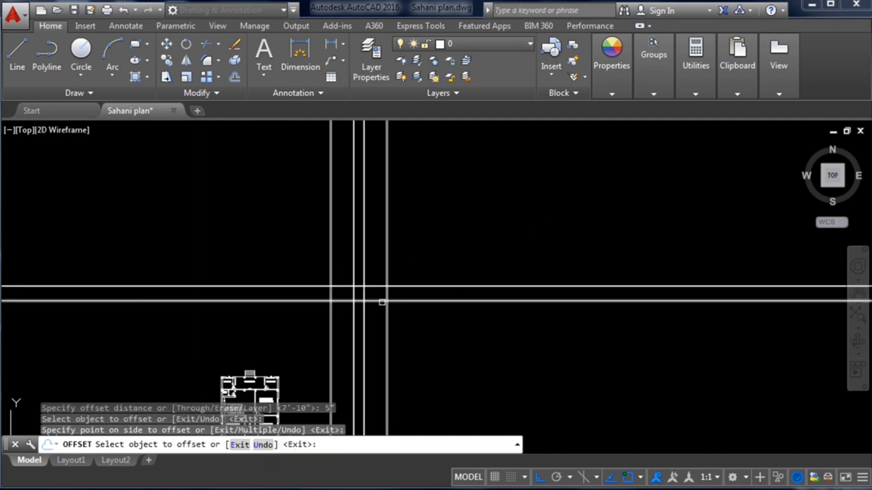
# Examine the vertical dimension of the lower-left bedroom in the reference plan, and end the Offset command
pyautogui.scroll(6, 382, 299)
pyautogui.scroll(-8, 383, 250)
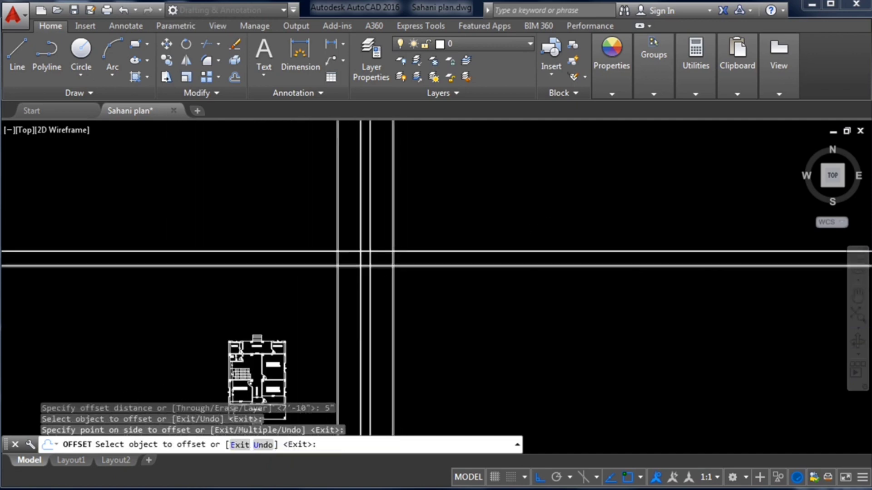
pyautogui.click(306, 334)
pyautogui.scroll(4, 303, 337)
pyautogui.click(285, 362)
pyautogui.scroll(6, 285, 364)
pyautogui.click(293, 353)
pyautogui.scroll(2, 292, 366)
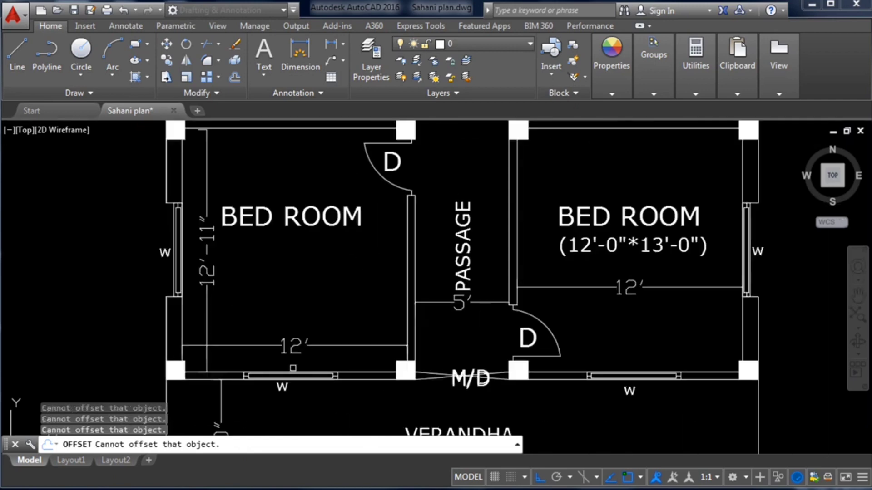
pyautogui.click(294, 343)
pyautogui.scroll(-2, 291, 348)
pyautogui.scroll(2, 286, 206)
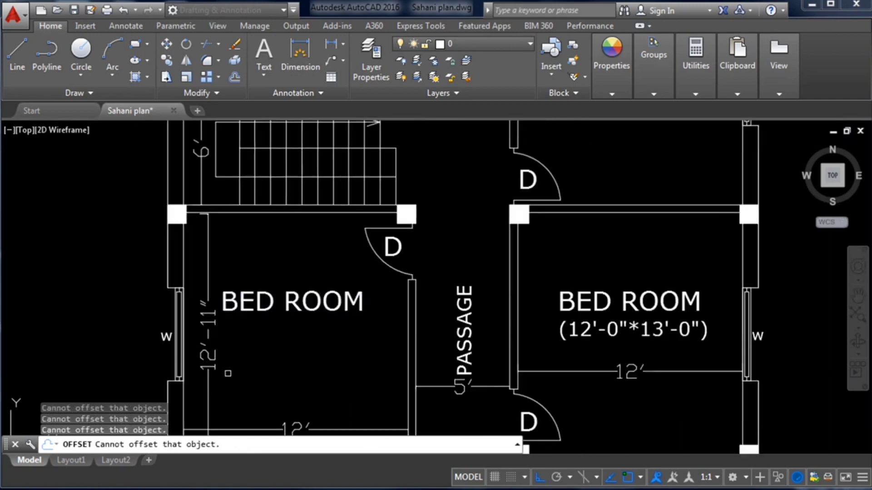
pyautogui.scroll(-11, 236, 339)
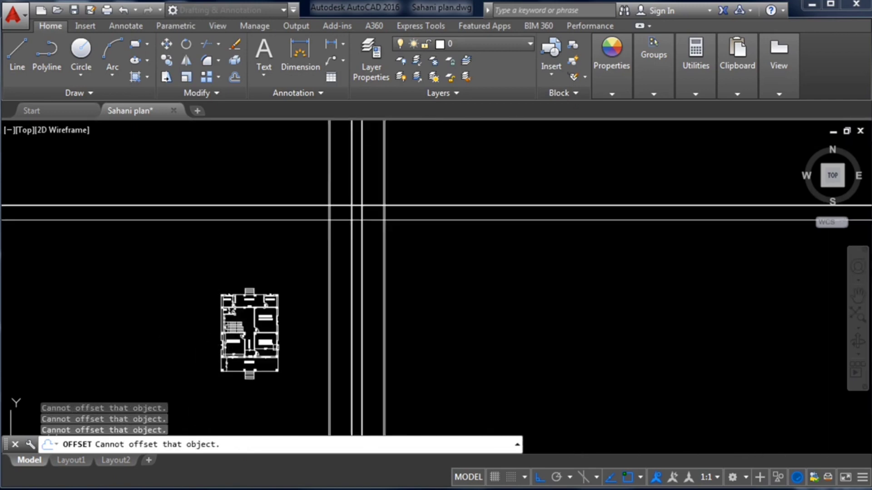
pyautogui.scroll(3, 354, 160)
pyautogui.scroll(2, 367, 218)
pyautogui.press('Escape')
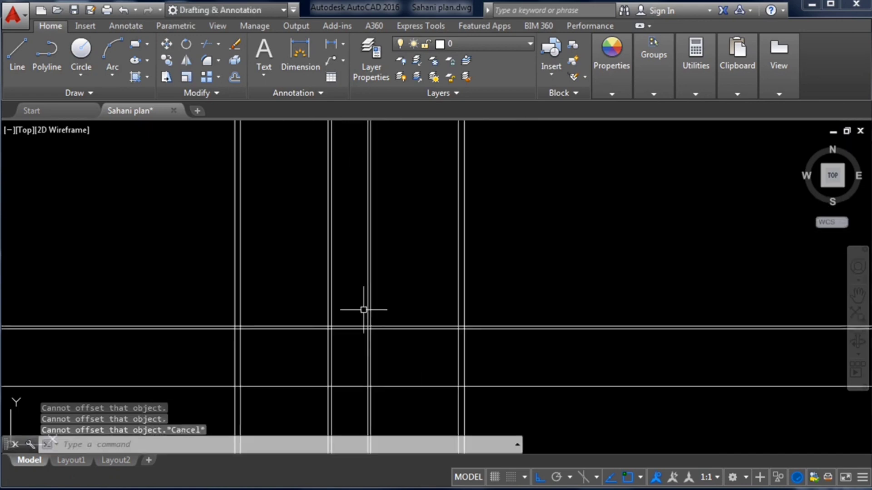
# Offset the upper line of the verandha-bedroom wall 12'11" upward for the lower-left bedroom's depth
pyautogui.write('o')
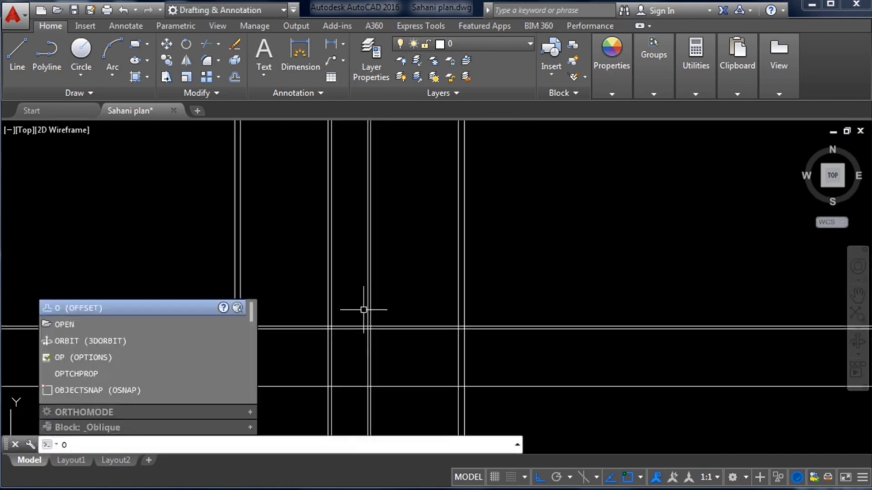
pyautogui.press('Return')
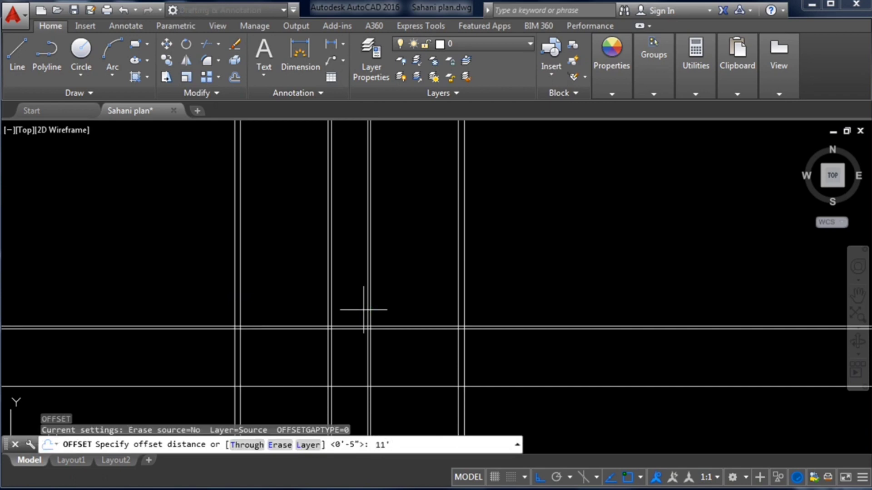
pyautogui.scroll(-5, 363, 310)
pyautogui.scroll(5, 314, 338)
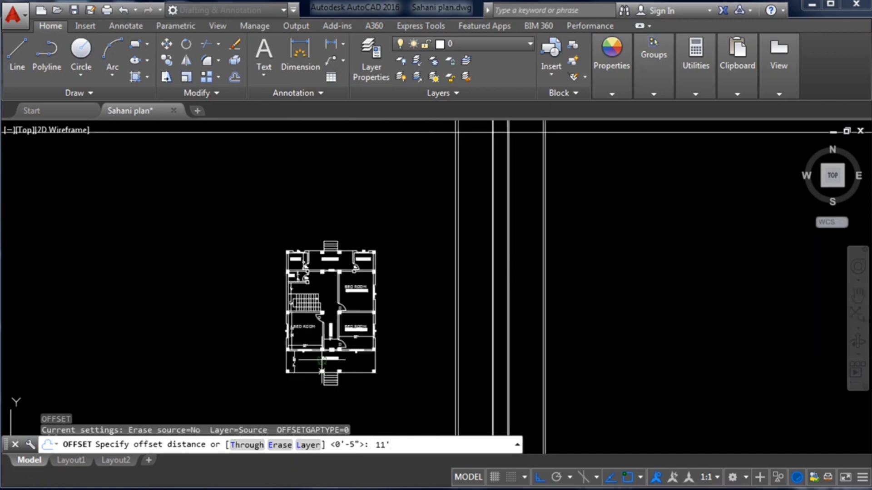
pyautogui.scroll(-5, 249, 379)
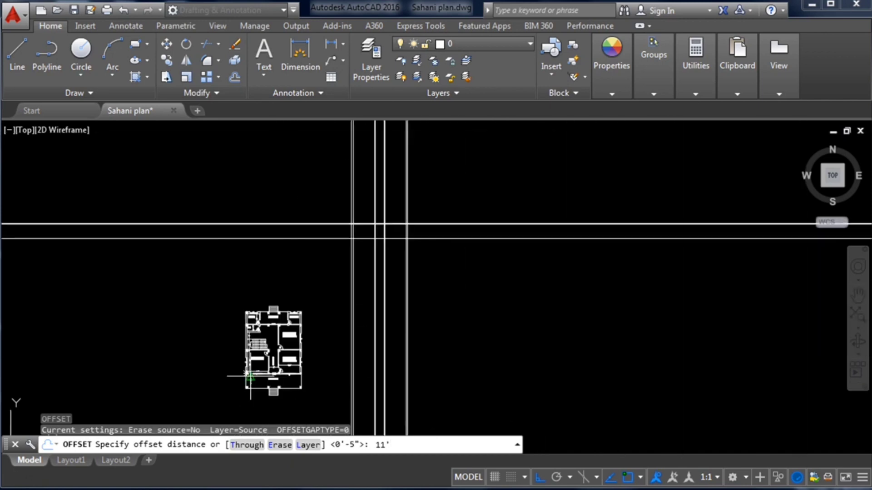
pyautogui.scroll(2, 333, 314)
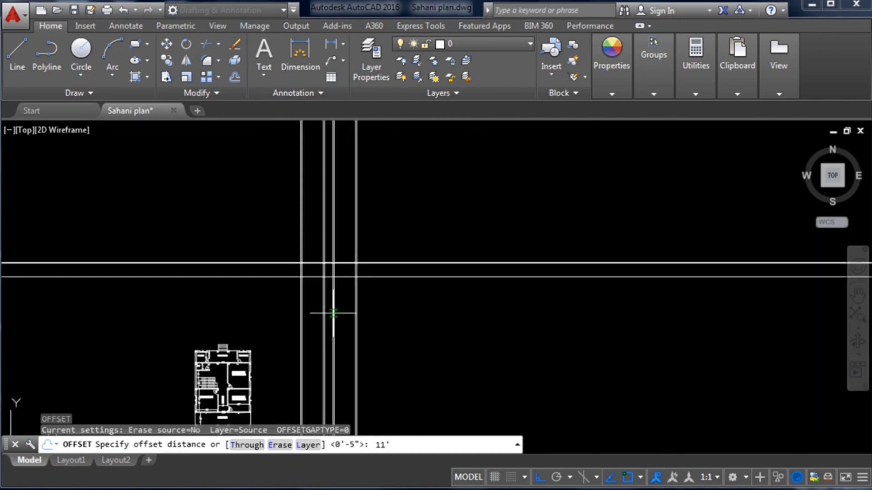
pyautogui.write('2\'11"')
pyautogui.press('Return')
pyautogui.scroll(2, 390, 228)
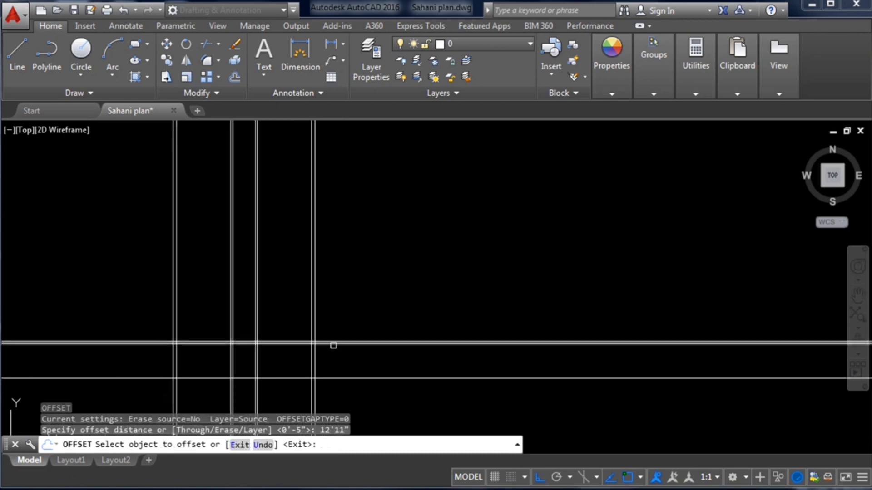
pyautogui.scroll(2, 334, 329)
pyautogui.click(348, 383)
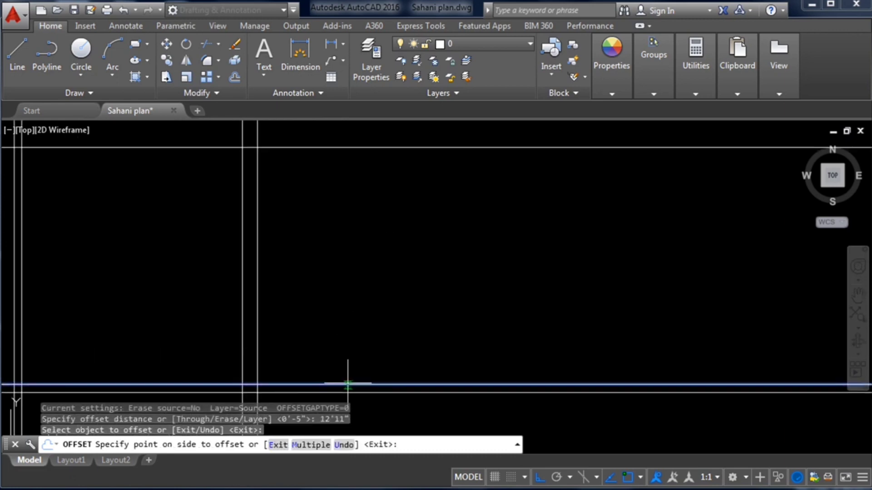
pyautogui.click(356, 255)
# Examine the wall above the lower-left bedroom in the reference plan, and end the Offset command
pyautogui.scroll(-2, 423, 258)
pyautogui.scroll(-2, 435, 192)
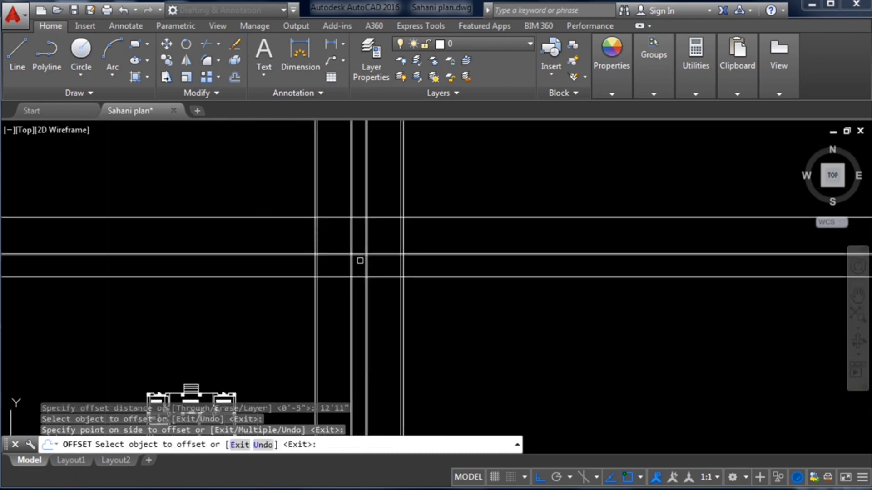
pyautogui.scroll(-2, 409, 160)
pyautogui.scroll(2, 240, 357)
pyautogui.scroll(4, 279, 329)
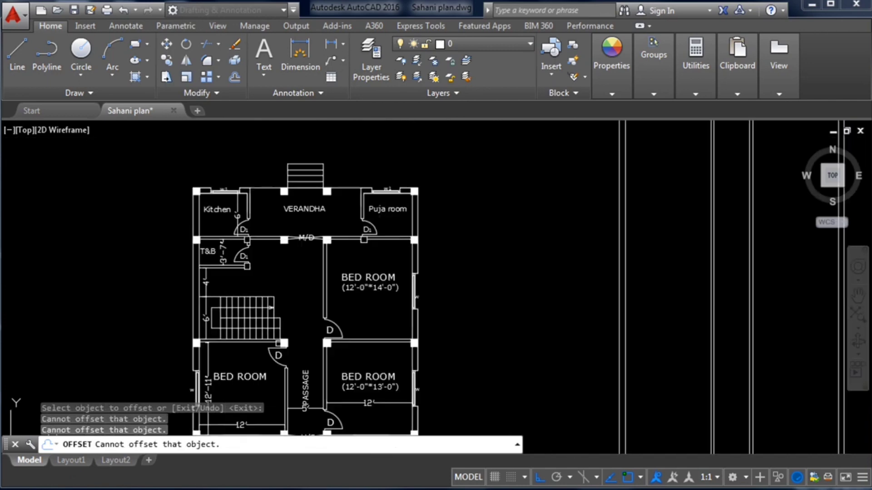
pyautogui.scroll(1, 266, 344)
pyautogui.scroll(-4, 254, 341)
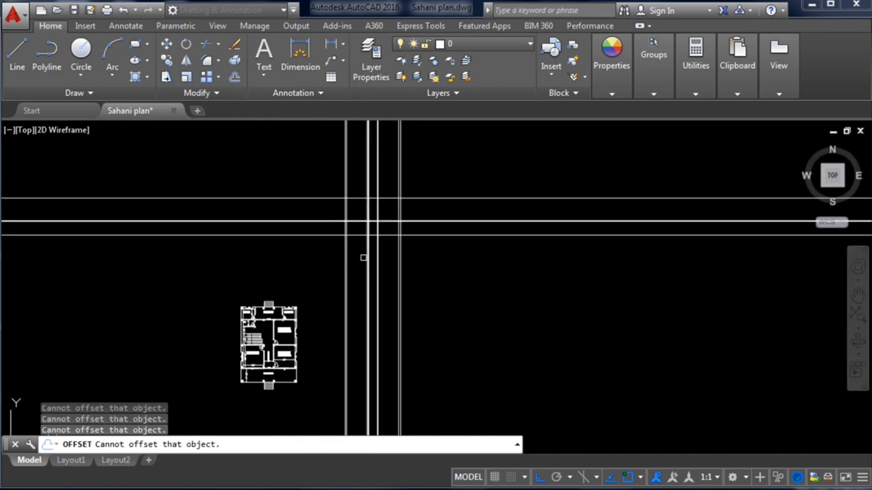
pyautogui.scroll(5, 385, 210)
pyautogui.press('Escape')
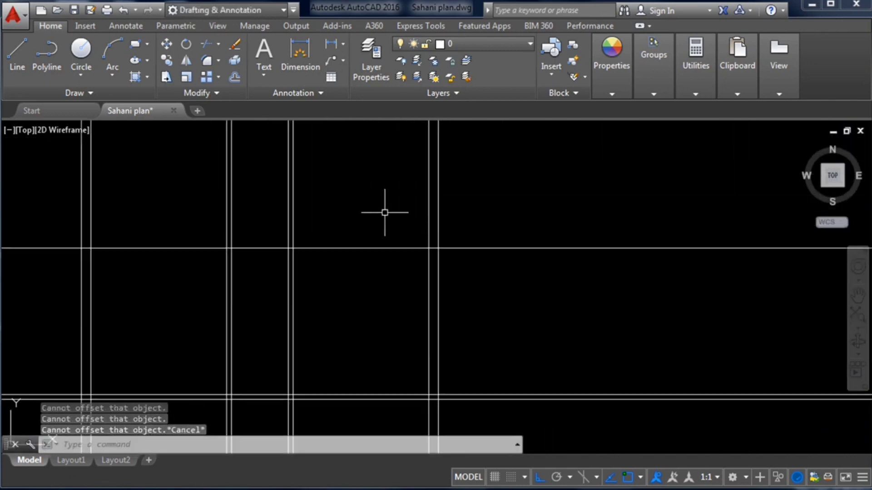
# Offset the topmost horizontal construction line 5" upward to form the wall above the lower bedrooms
pyautogui.write('o')
pyautogui.press('Return')
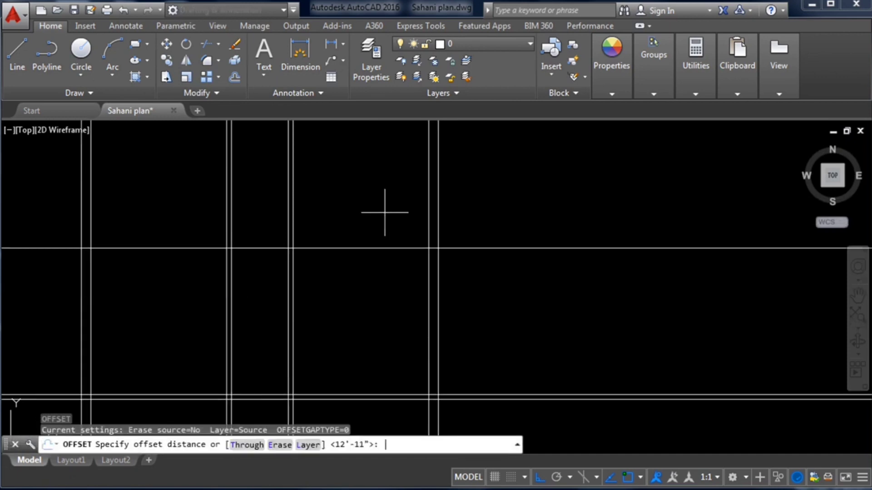
pyautogui.write('5"')
pyautogui.press('Return')
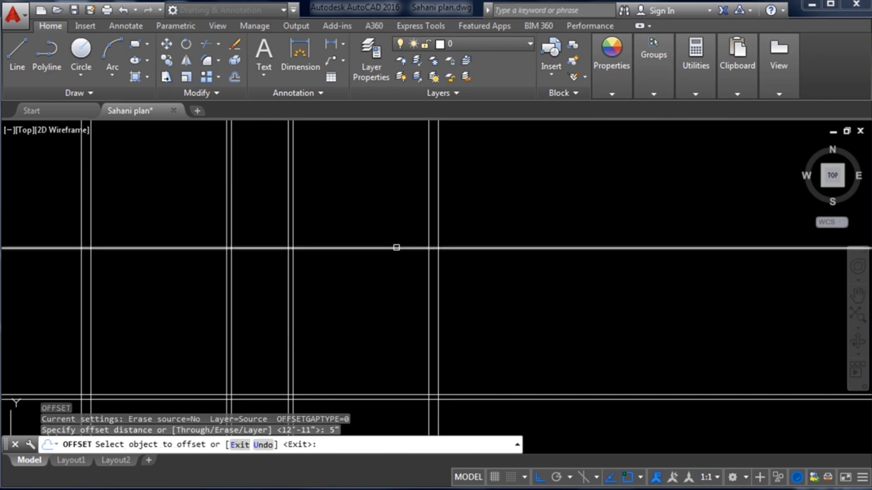
pyautogui.click(397, 248)
pyautogui.click(397, 213)
pyautogui.scroll(-3, 397, 213)
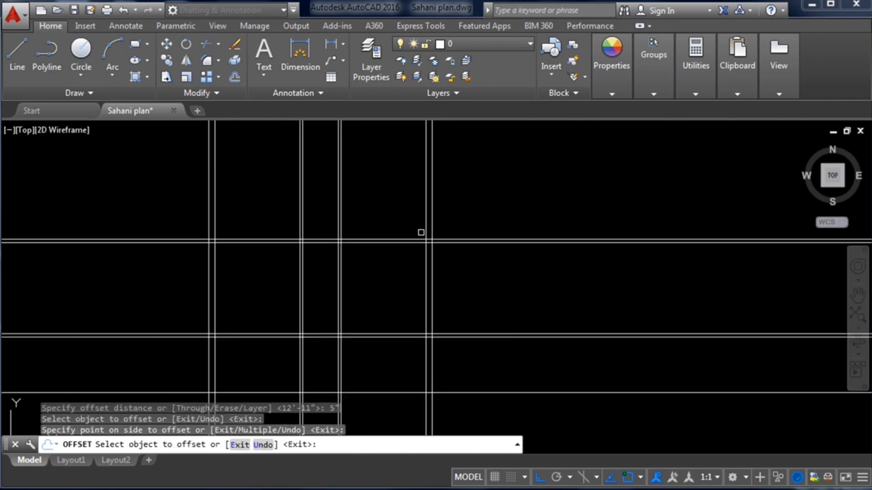
# Examine the vertical dimensions of the staircase, the space above it and the T&B in the reference plan
pyautogui.scroll(-4, 437, 216)
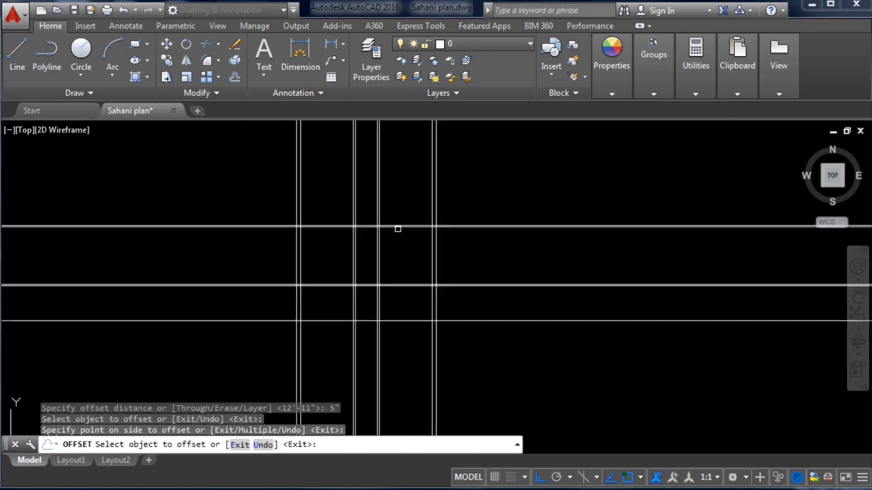
pyautogui.scroll(-2, 426, 201)
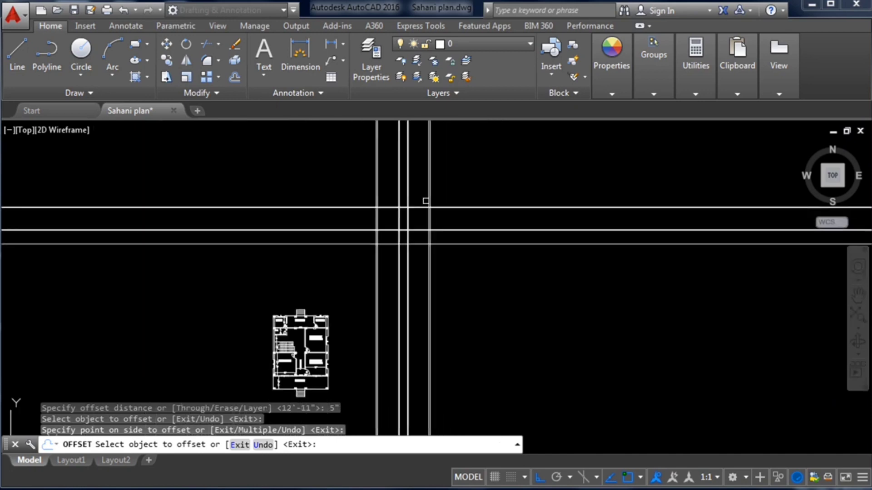
pyautogui.scroll(6, 310, 353)
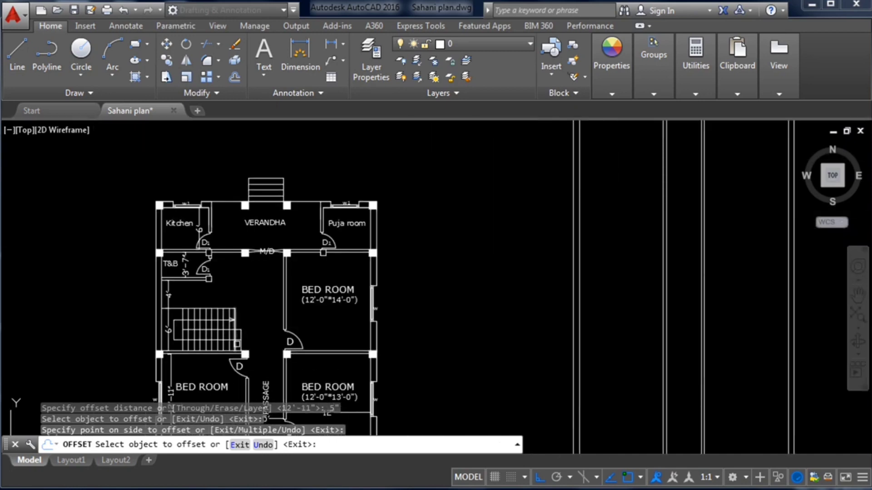
pyautogui.scroll(4, 171, 333)
pyautogui.click(172, 314)
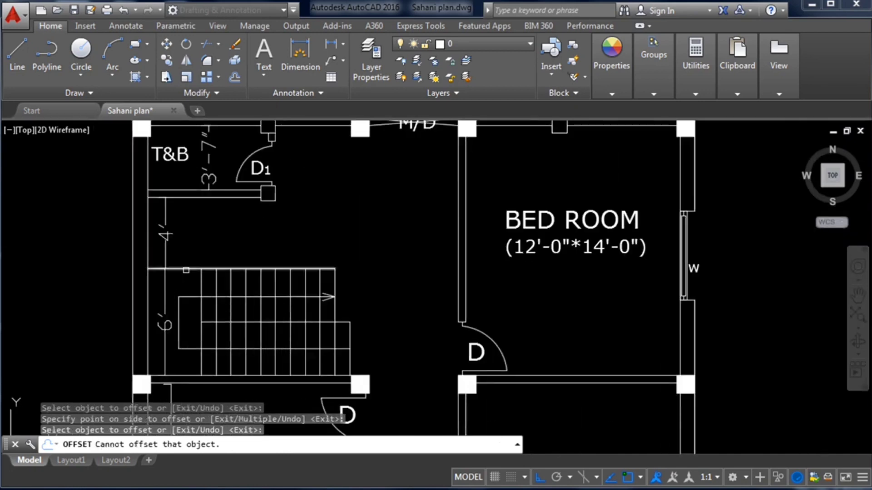
pyautogui.click(170, 332)
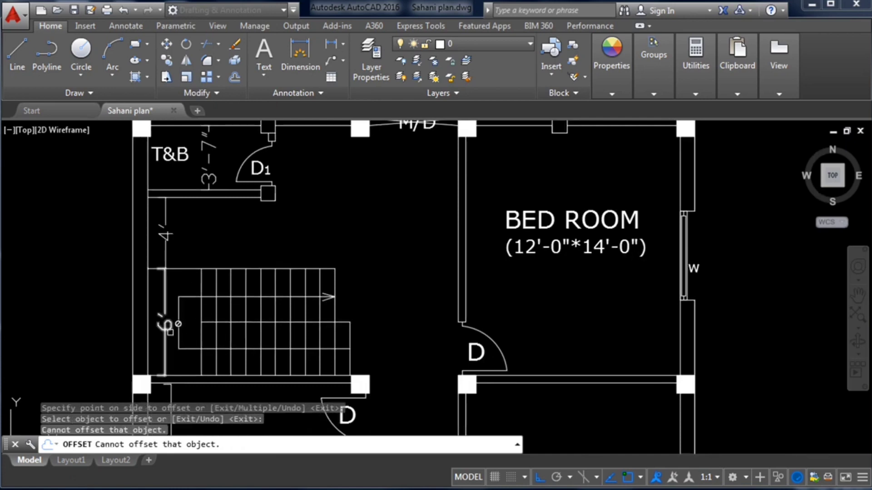
pyautogui.click(171, 333)
pyautogui.scroll(-3, 169, 345)
pyautogui.scroll(1, 144, 370)
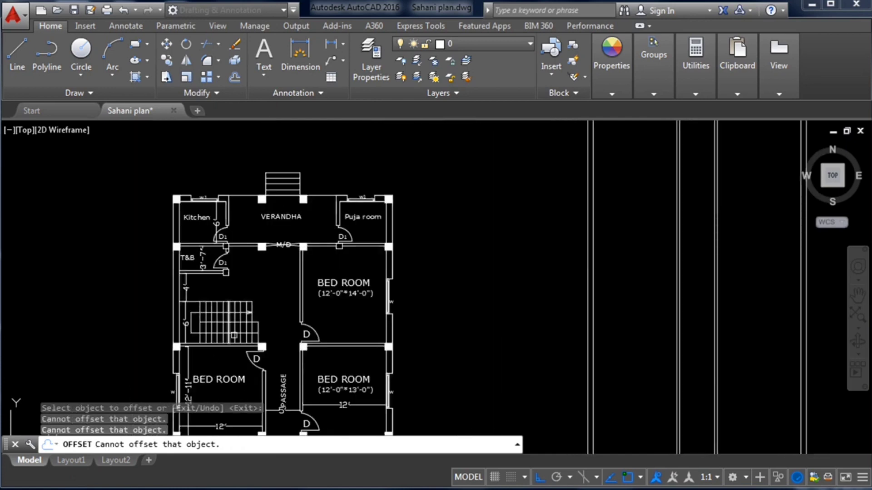
pyautogui.scroll(-2, 234, 335)
pyautogui.scroll(4, 240, 305)
pyautogui.scroll(-2, 218, 272)
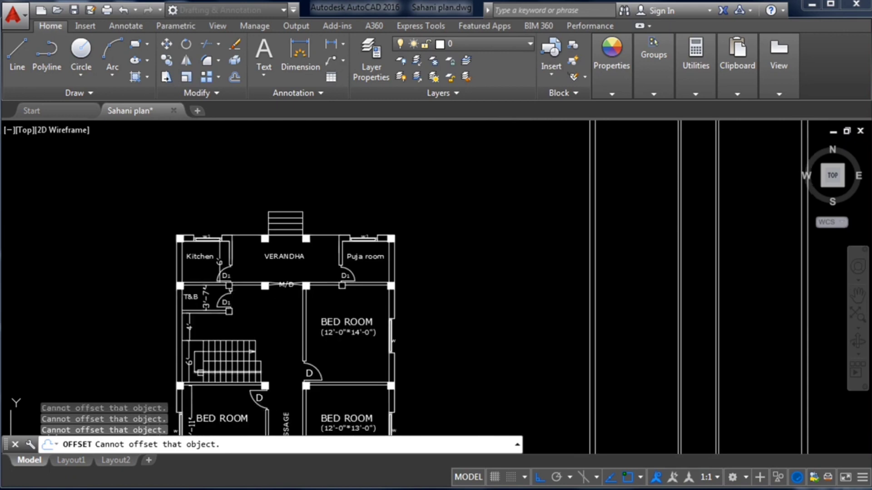
pyautogui.scroll(2, 189, 336)
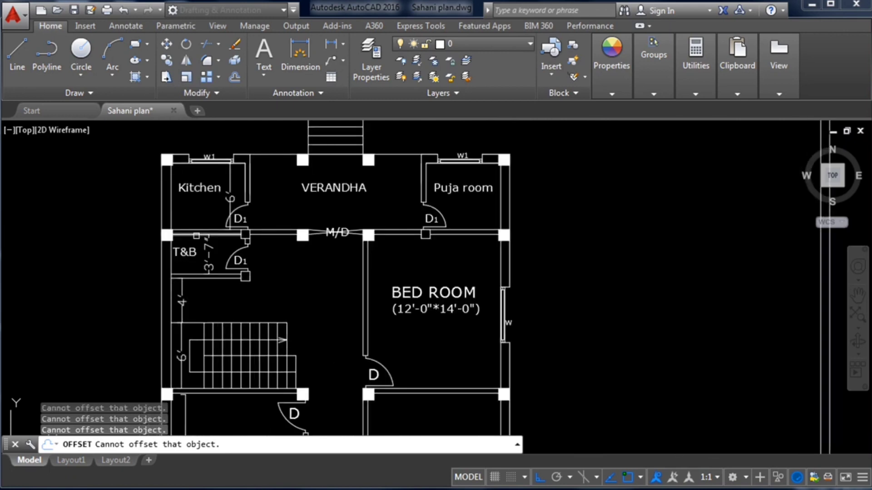
# Measure the vertical distance between the walls below the staircase and above the T&B using a linear dimension, without placing it
pyautogui.click(293, 60)
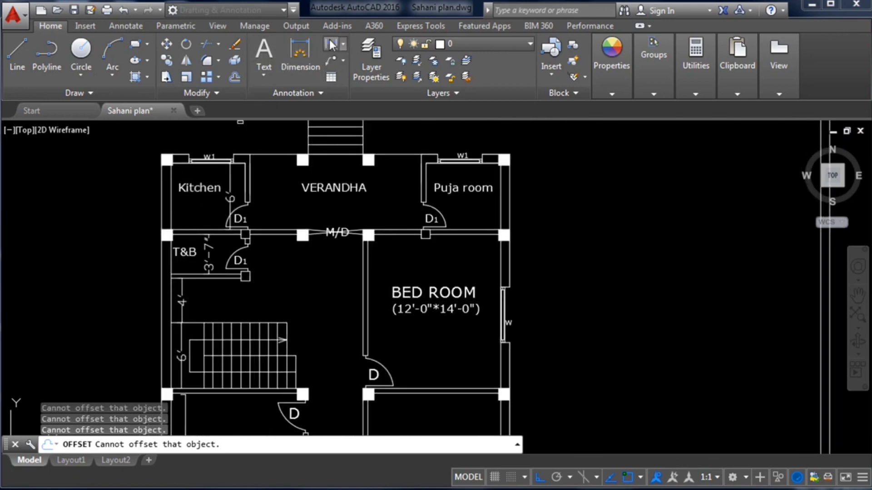
pyautogui.scroll(4, 177, 384)
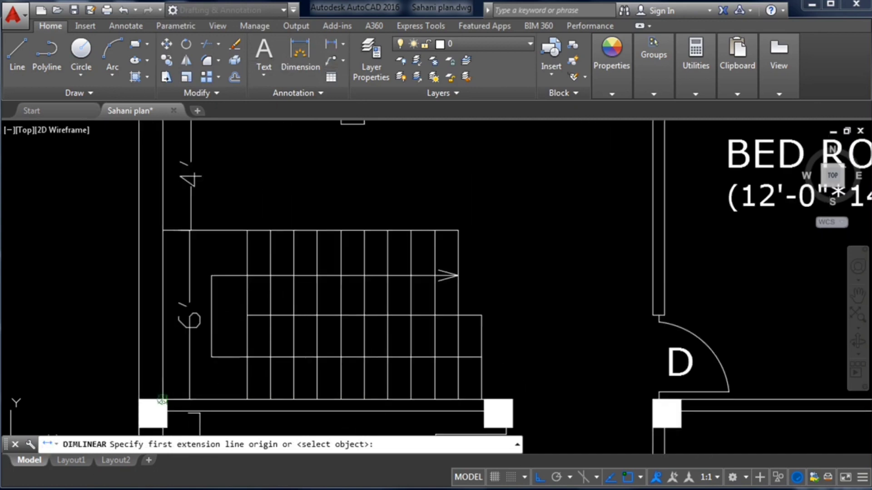
pyautogui.click(162, 399)
pyautogui.scroll(-2, 178, 405)
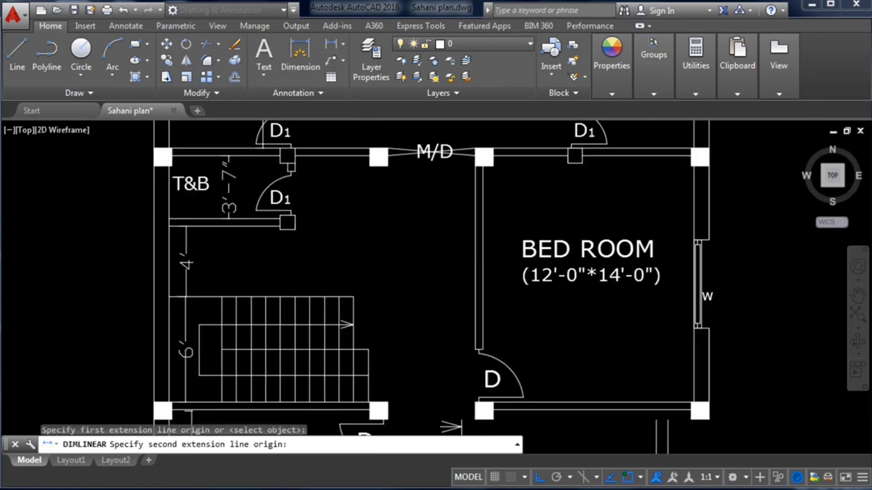
pyautogui.scroll(2, 170, 152)
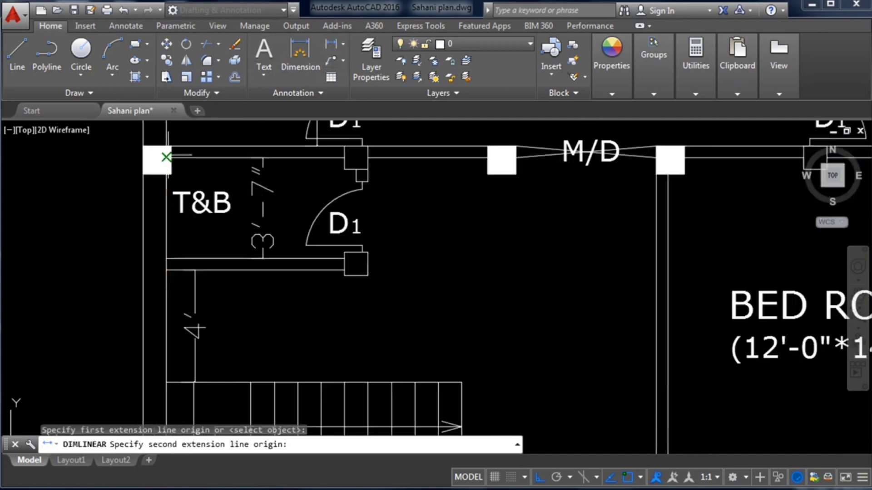
pyautogui.click(166, 157)
pyautogui.press('Escape')
pyautogui.scroll(-2, 115, 170)
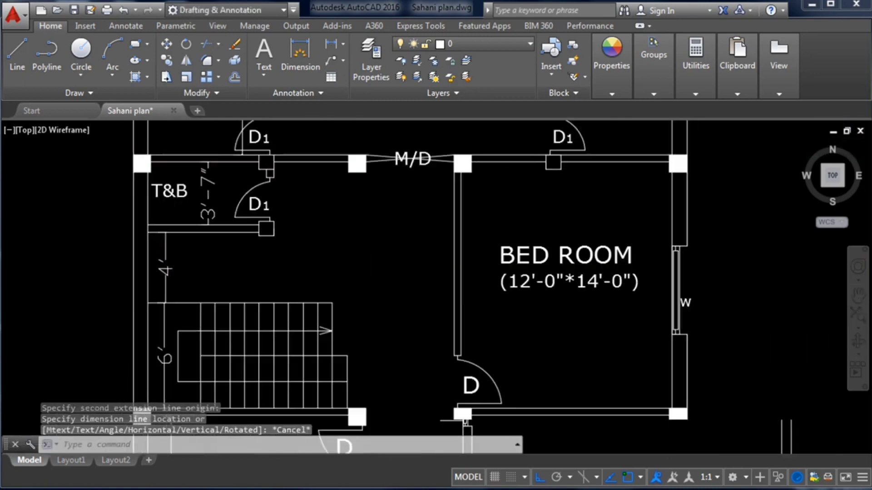
# Offset the topmost horizontal construction line 14' upward for the depth of the upper bedroom and staircase area
pyautogui.scroll(-2, 119, 176)
pyautogui.scroll(-3, 235, 259)
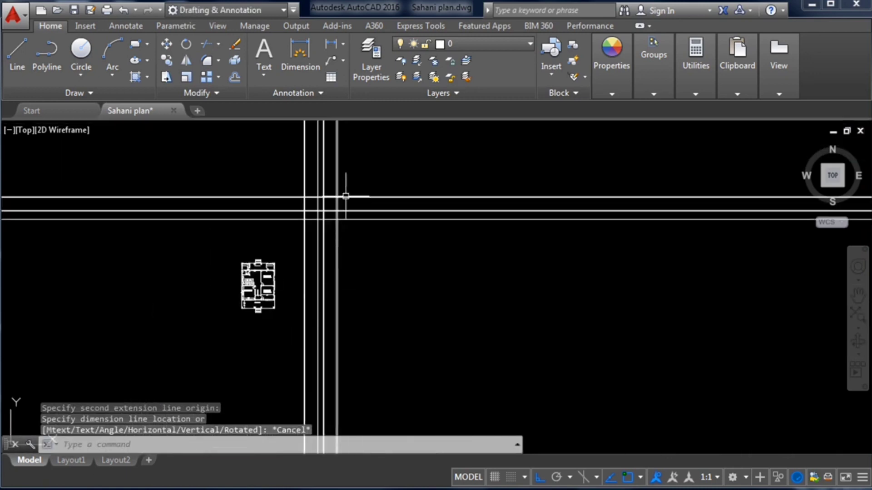
pyautogui.scroll(4, 345, 196)
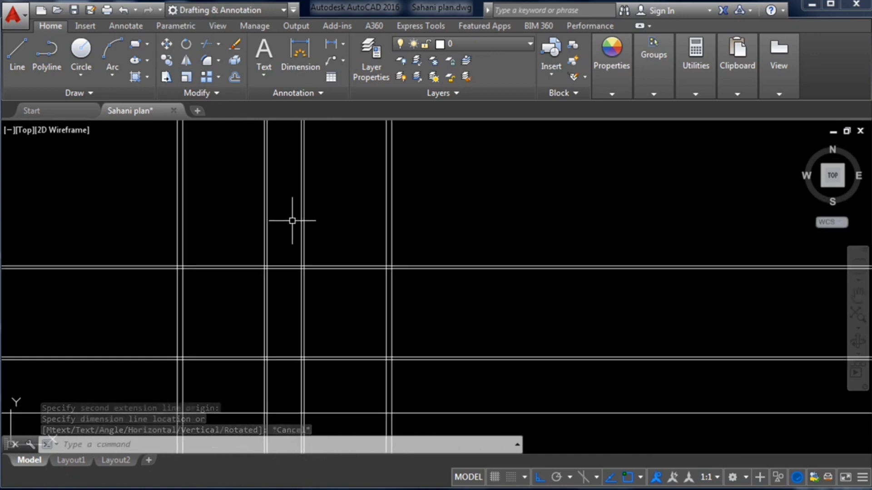
pyautogui.press('Escape')
pyautogui.write('o')
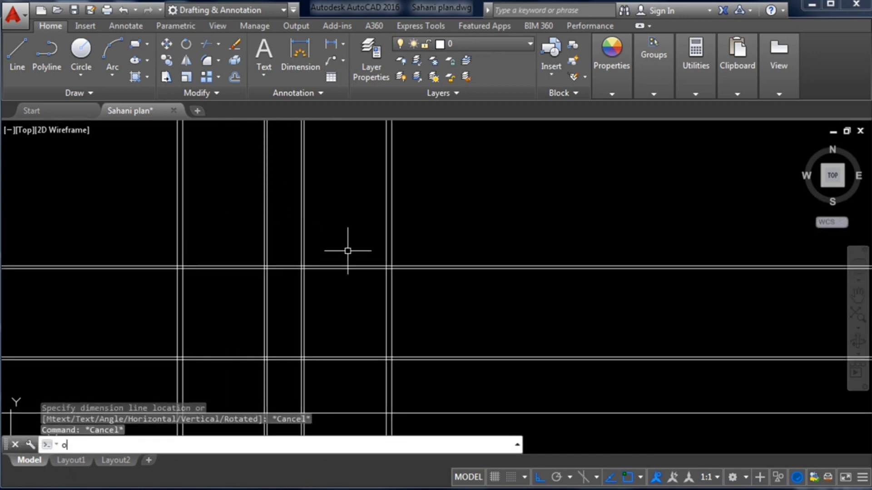
pyautogui.press('Return')
pyautogui.write('1')
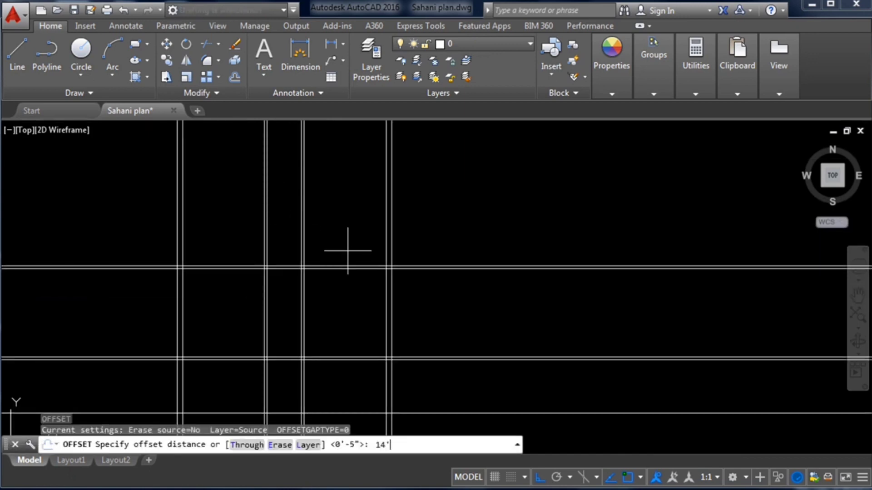
pyautogui.write("4'")
pyautogui.press('Return')
pyautogui.scroll(4, 348, 251)
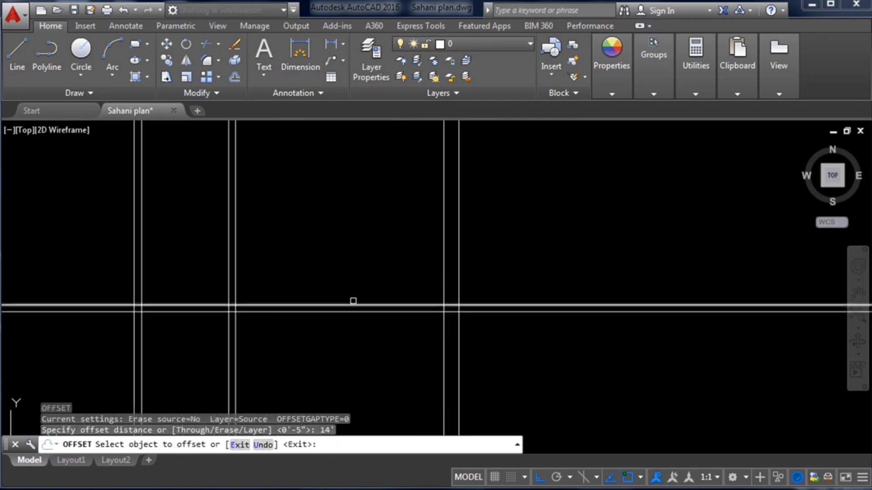
pyautogui.click(354, 306)
pyautogui.scroll(-4, 354, 314)
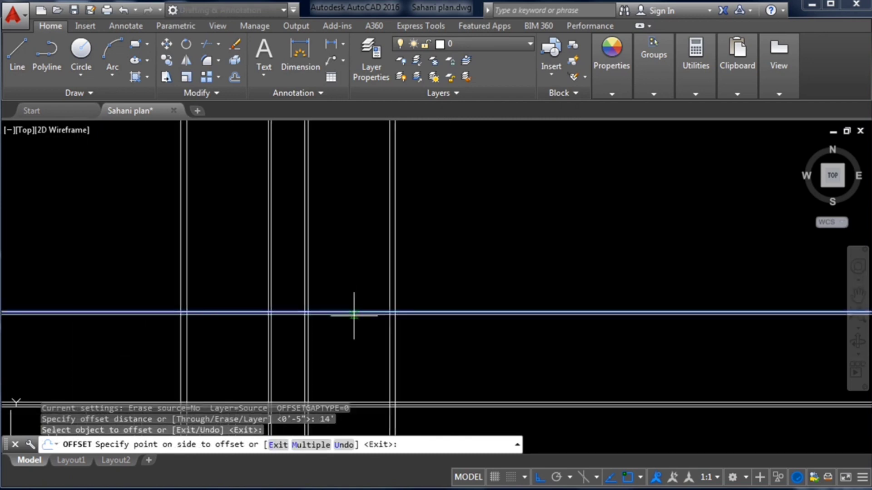
pyautogui.click(362, 238)
# Examine the wall between the upper verandha and the upper bedroom in the reference plan
pyautogui.scroll(-2, 368, 218)
pyautogui.scroll(-6, 388, 205)
pyautogui.click(306, 305)
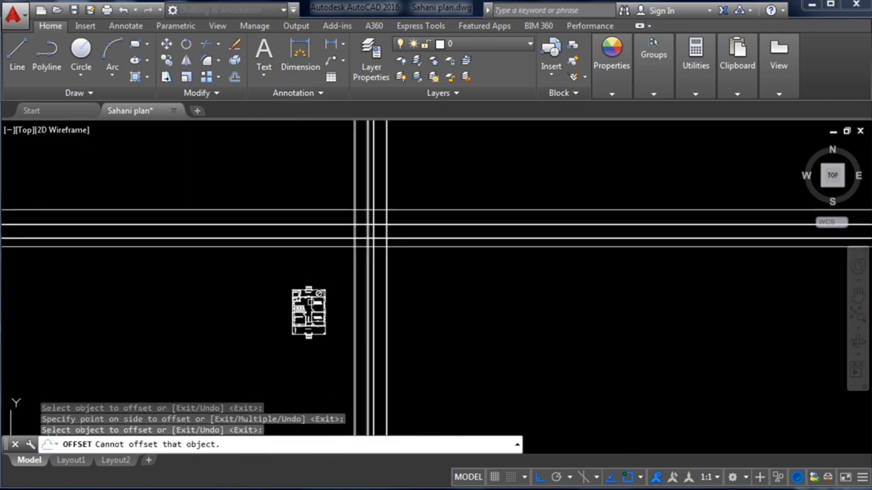
pyautogui.scroll(10, 305, 305)
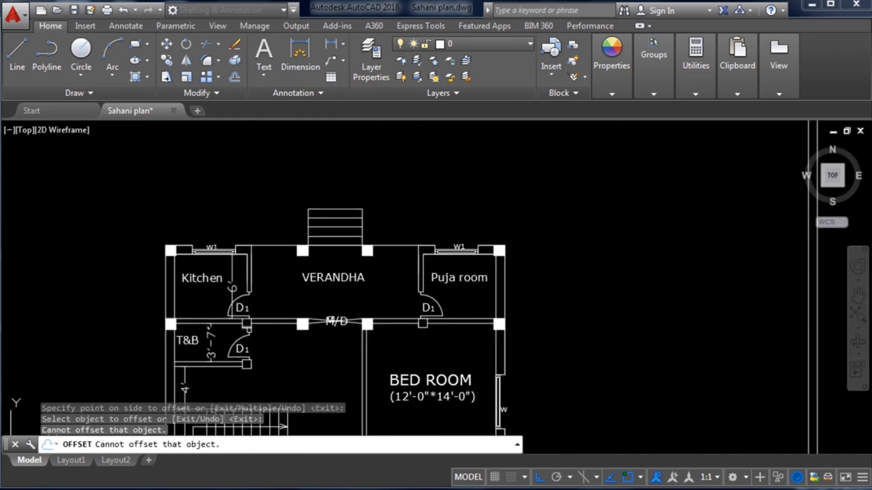
pyautogui.click(331, 321)
pyautogui.scroll(-8, 314, 349)
pyautogui.scroll(4, 489, 193)
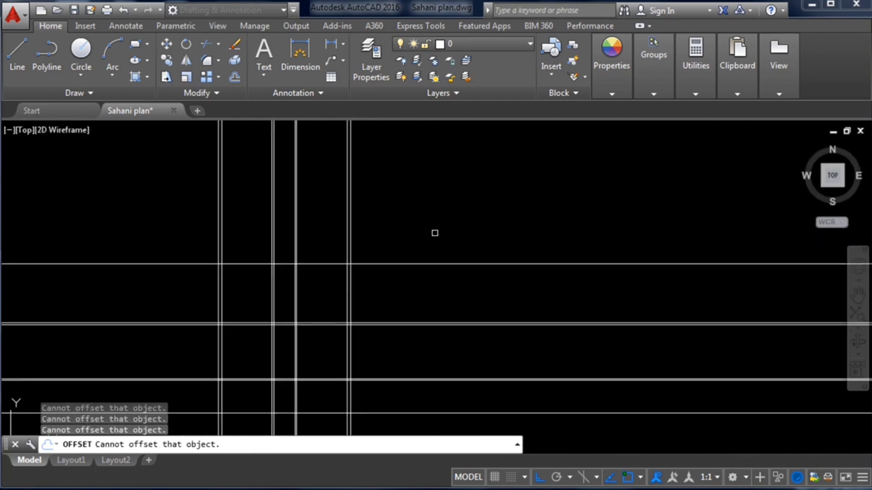
pyautogui.scroll(-2, 569, 232)
pyautogui.scroll(2, 428, 240)
pyautogui.press('Escape')
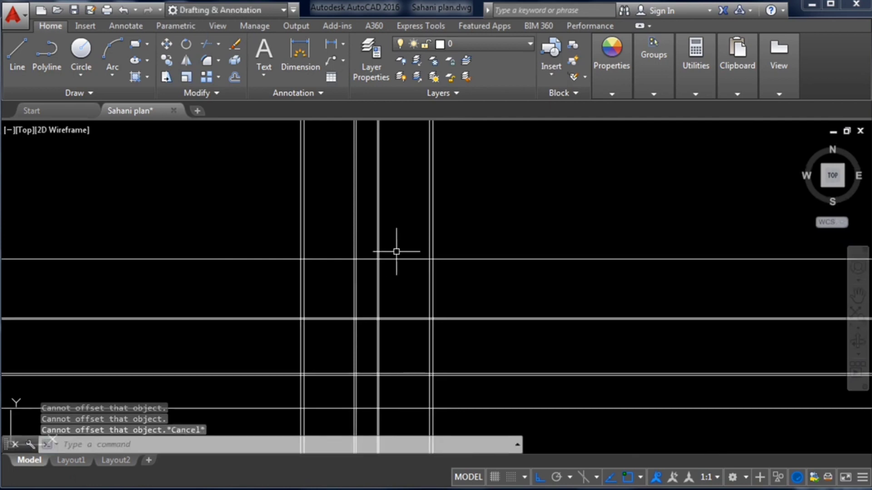
# Offset the topmost horizontal construction line 5" upward to form the wall below the upper verandha
pyautogui.write('o')
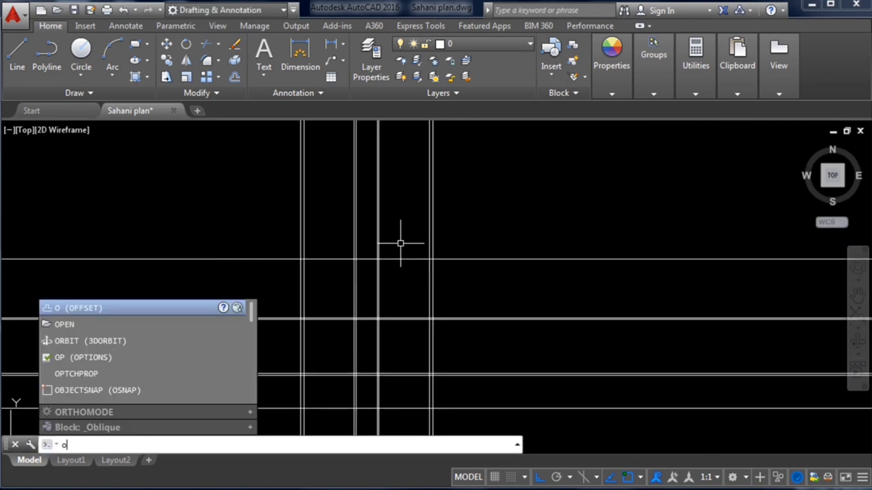
pyautogui.press('Return')
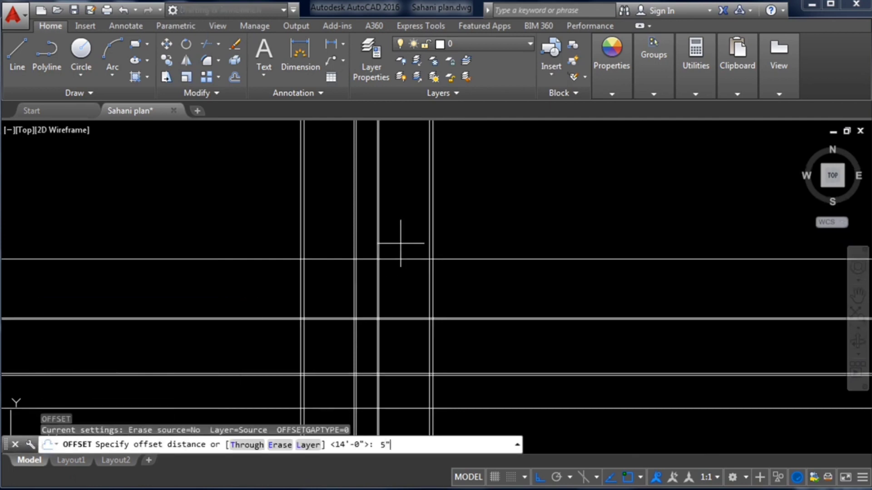
pyautogui.write('5"')
pyautogui.press('Return')
pyautogui.click(405, 259)
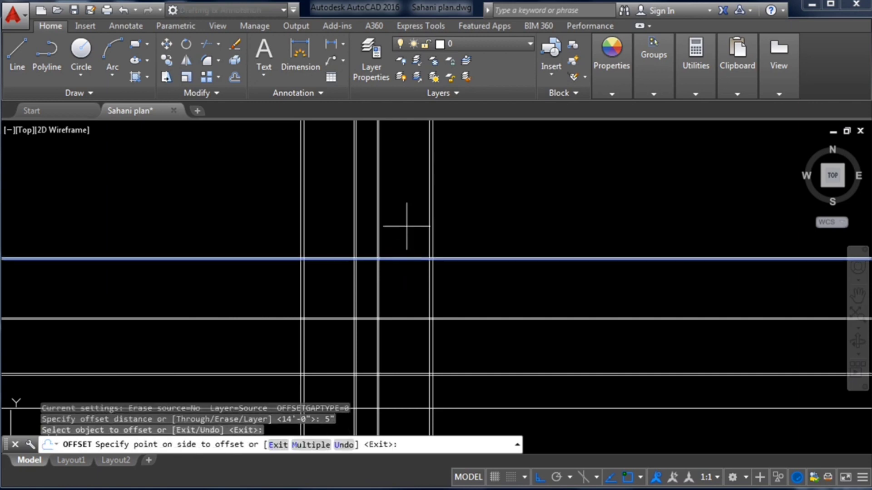
pyautogui.scroll(4, 405, 227)
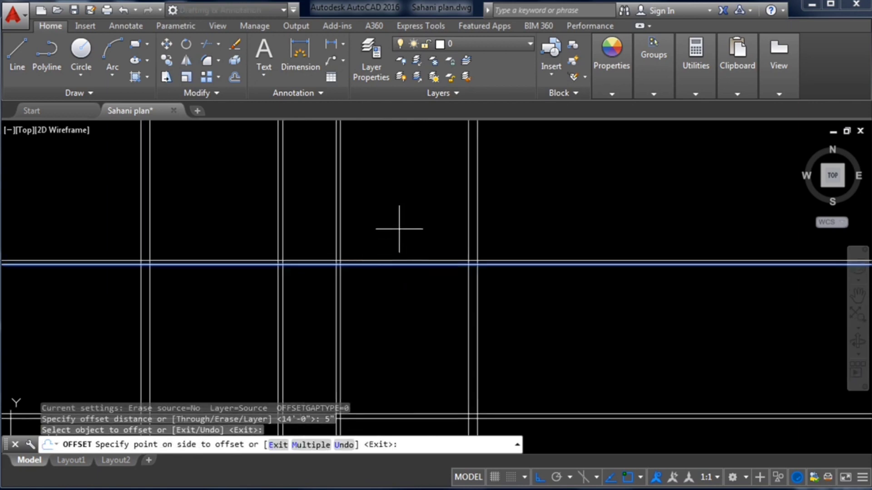
pyautogui.click(402, 232)
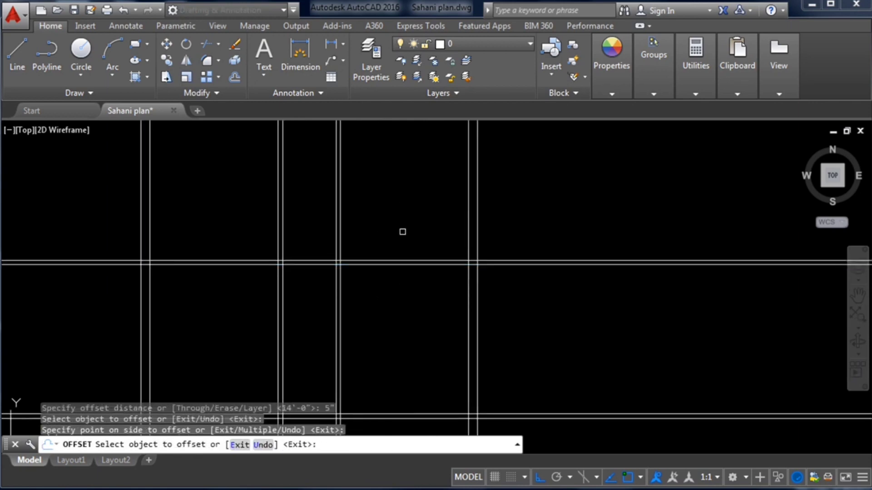
# Examine the depth of the kitchen, upper verandha and puja room in the reference plan
pyautogui.scroll(-6, 405, 234)
pyautogui.scroll(4, 366, 340)
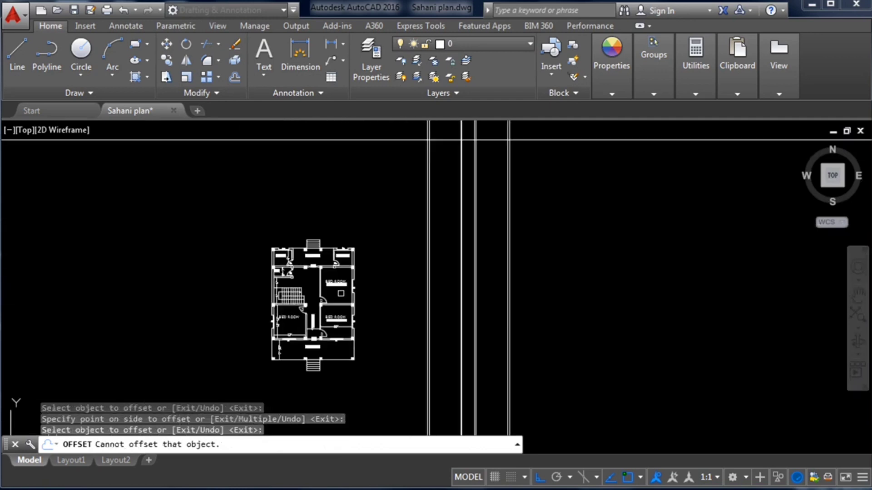
pyautogui.scroll(6, 330, 269)
pyautogui.scroll(-2, 312, 322)
pyautogui.scroll(4, 252, 267)
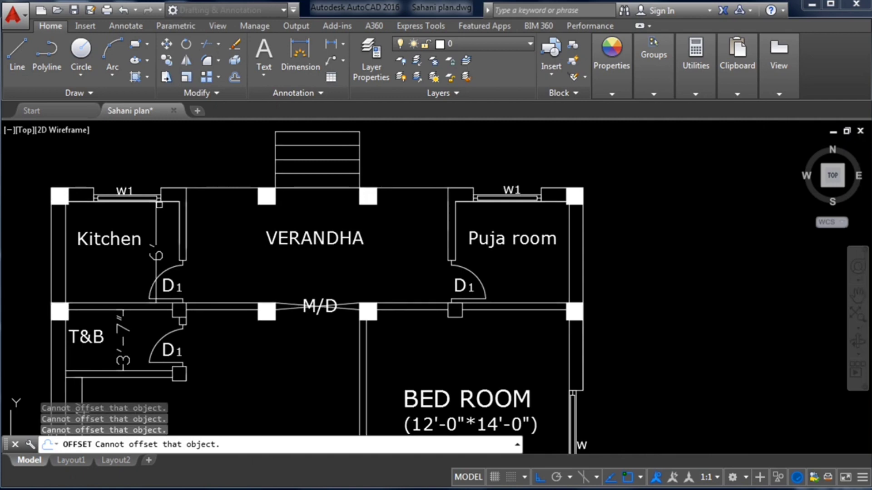
pyautogui.scroll(2, 157, 193)
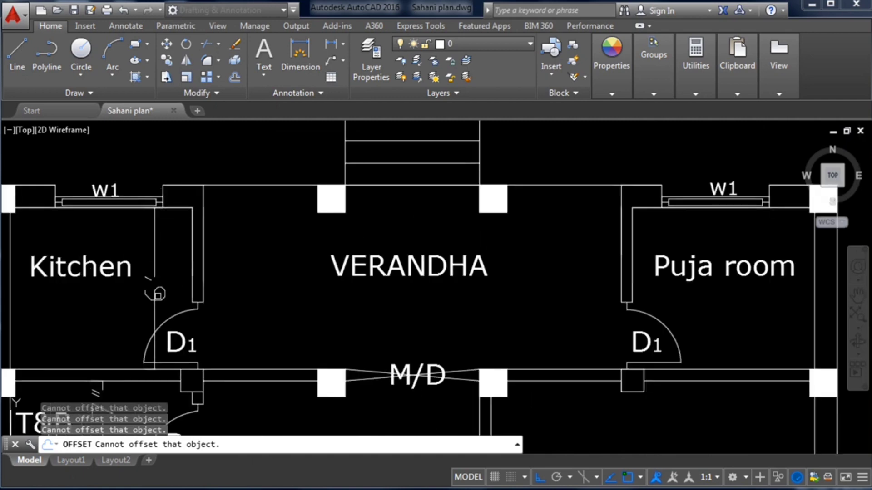
pyautogui.scroll(-8, 176, 309)
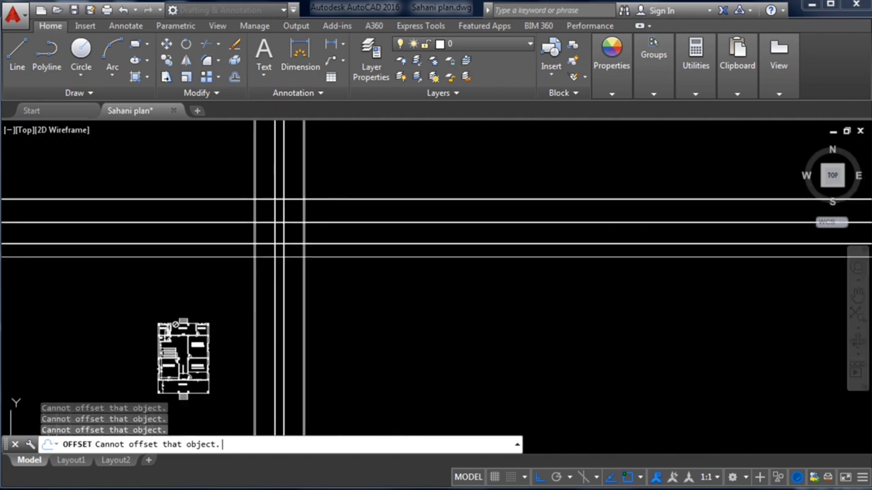
pyautogui.scroll(5, 254, 175)
pyautogui.scroll(2, 306, 234)
pyautogui.press('Escape')
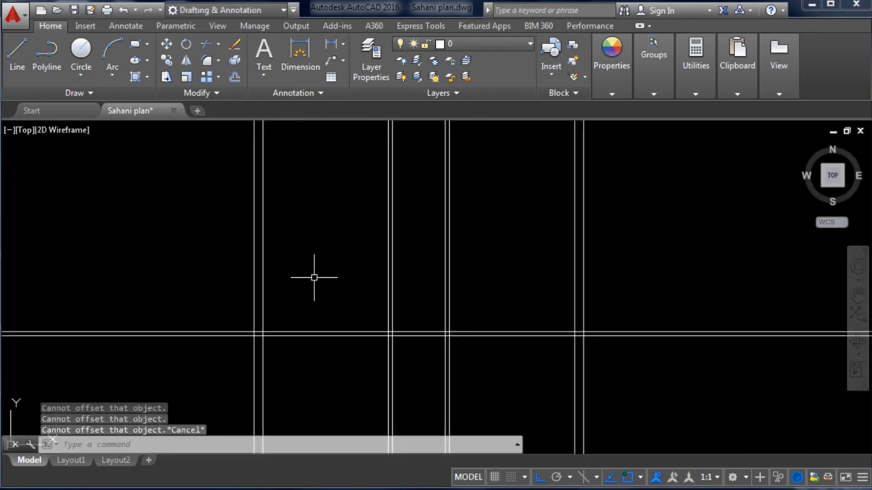
# Offset the topmost horizontal construction line 6' upward for the depth of the kitchen and puja room
pyautogui.write('o')
pyautogui.press('Return')
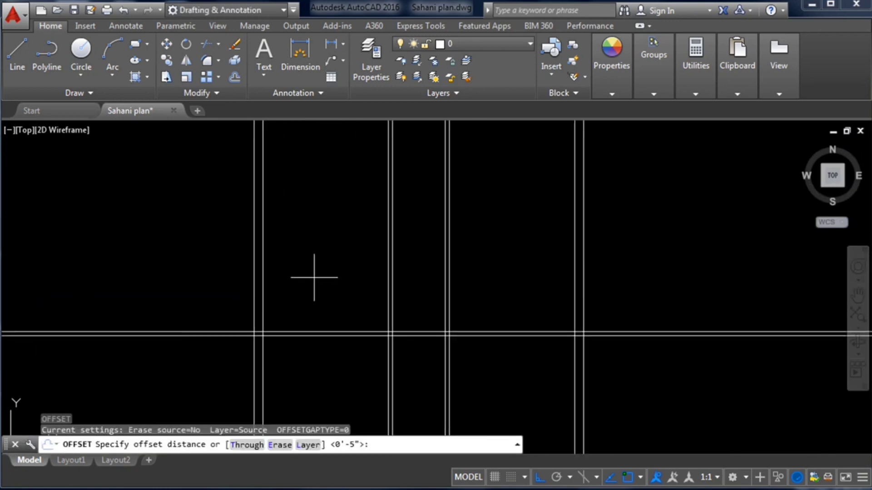
pyautogui.write("6'")
pyautogui.press('Return')
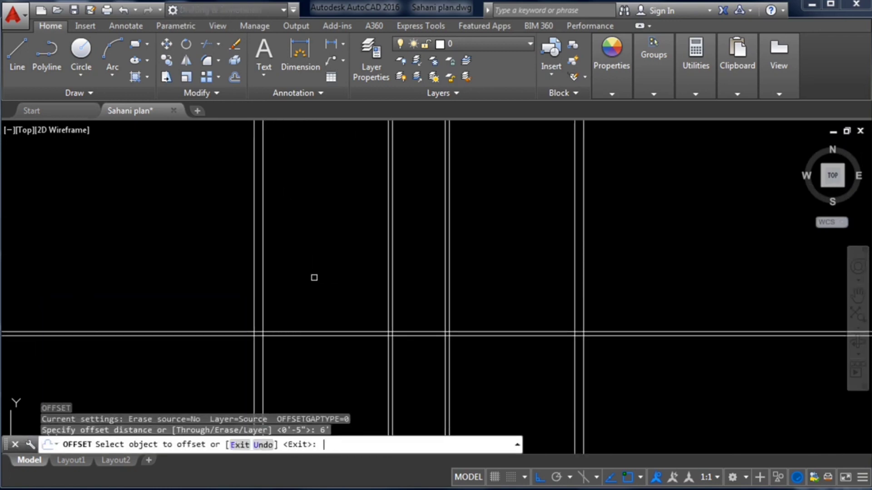
pyautogui.scroll(2, 329, 319)
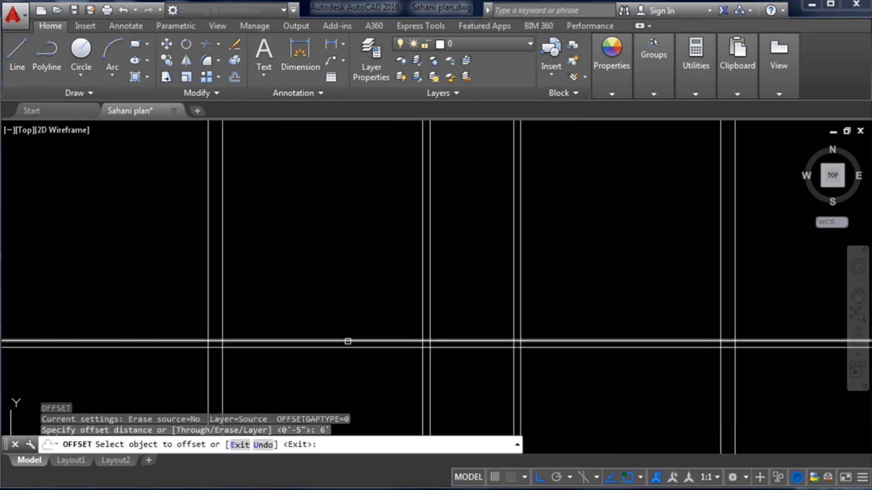
pyautogui.click(347, 341)
pyautogui.click(350, 241)
pyautogui.scroll(-2, 347, 200)
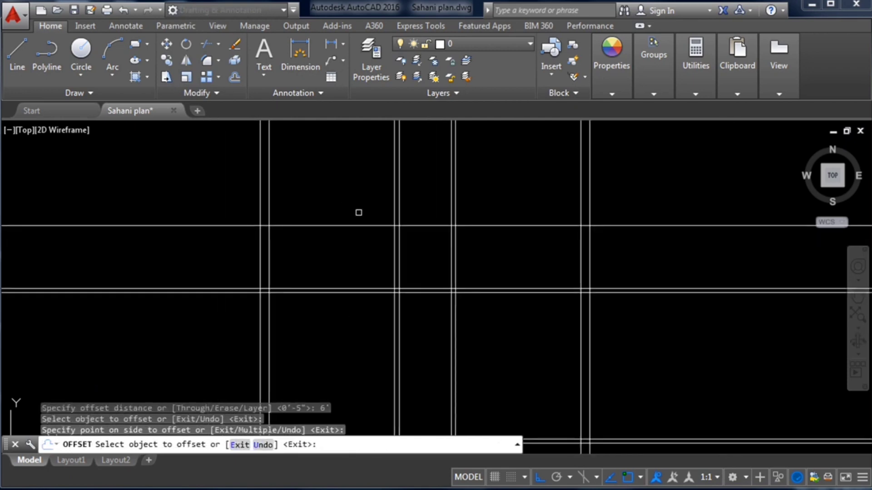
# Examine the outer wall above the kitchen, verandha and puja room in the reference plan
pyautogui.scroll(-5, 358, 212)
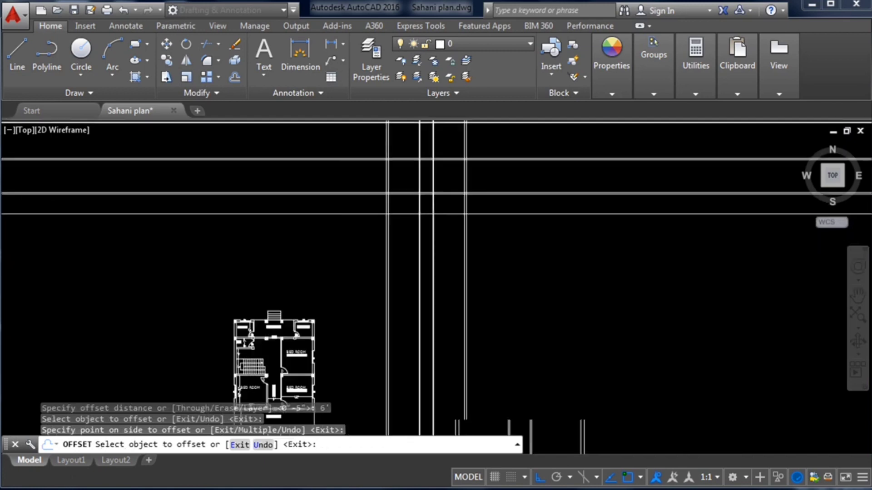
pyautogui.click(270, 323)
pyautogui.scroll(6, 270, 324)
pyautogui.scroll(2, 213, 309)
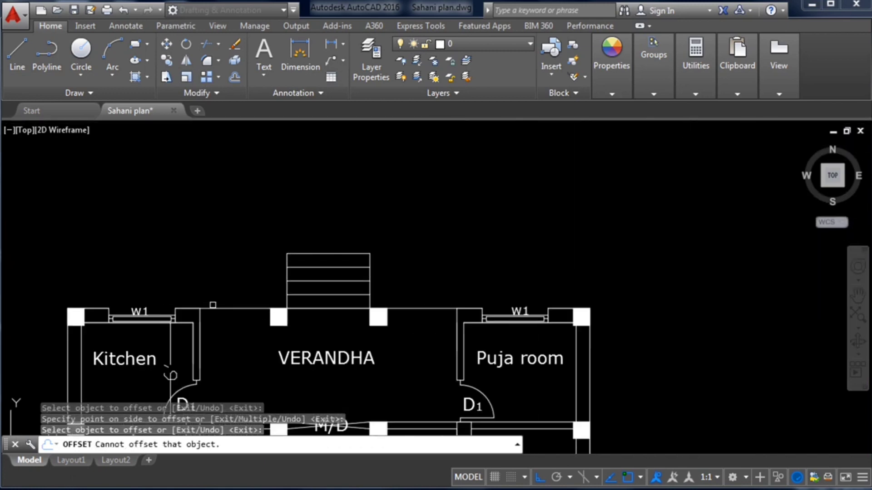
pyautogui.scroll(3, 472, 320)
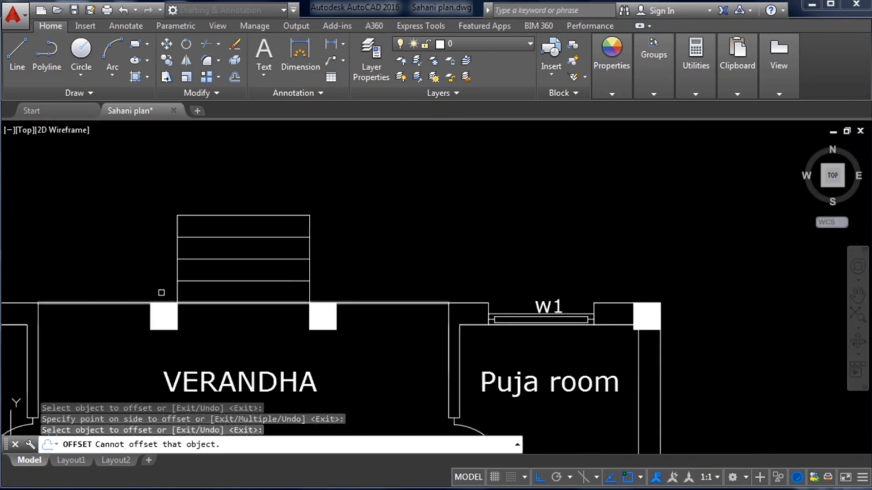
pyautogui.scroll(-5, 261, 284)
pyautogui.scroll(3, 195, 297)
pyautogui.scroll(-10, 261, 306)
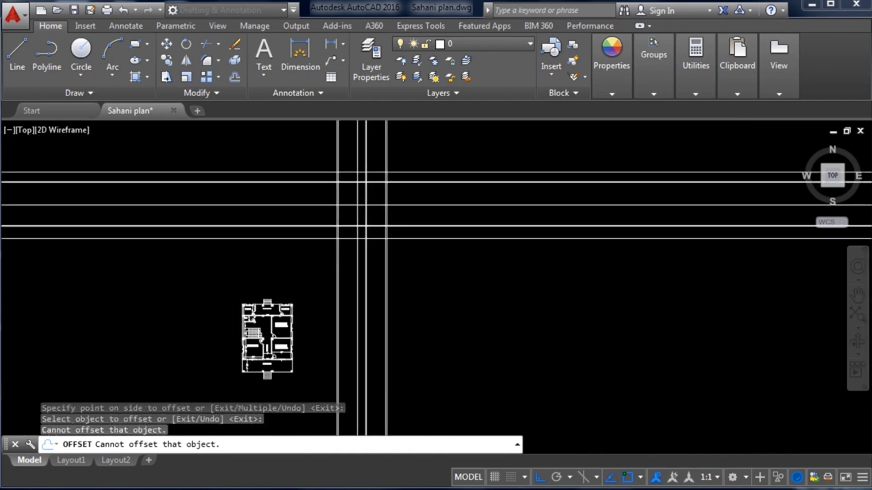
pyautogui.scroll(5, 395, 203)
pyautogui.press('Escape')
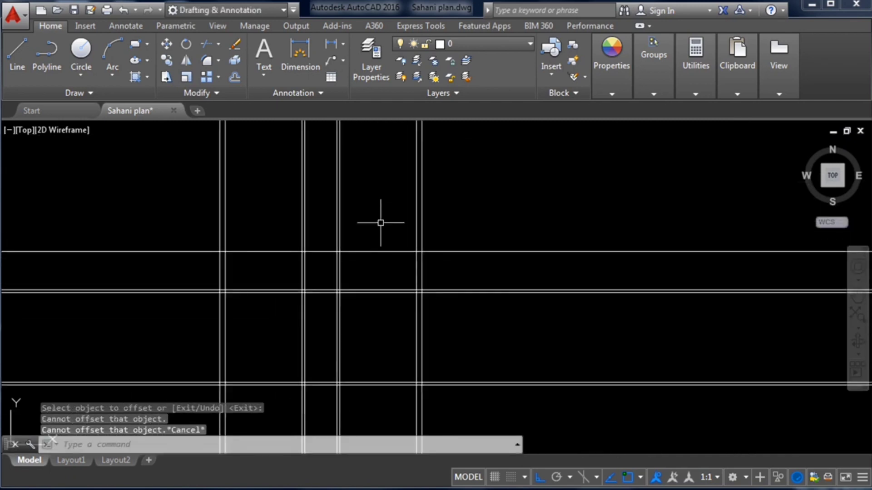
# Offset the topmost horizontal construction line 10" upward to form the outer wall above the kitchen and puja room
pyautogui.write('o')
pyautogui.press('Return')
pyautogui.write('1')
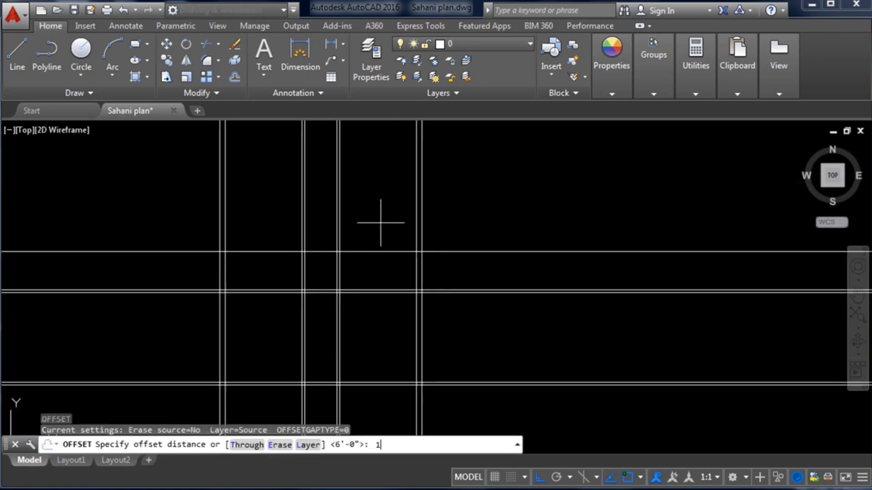
pyautogui.write('0"')
pyautogui.press('Return')
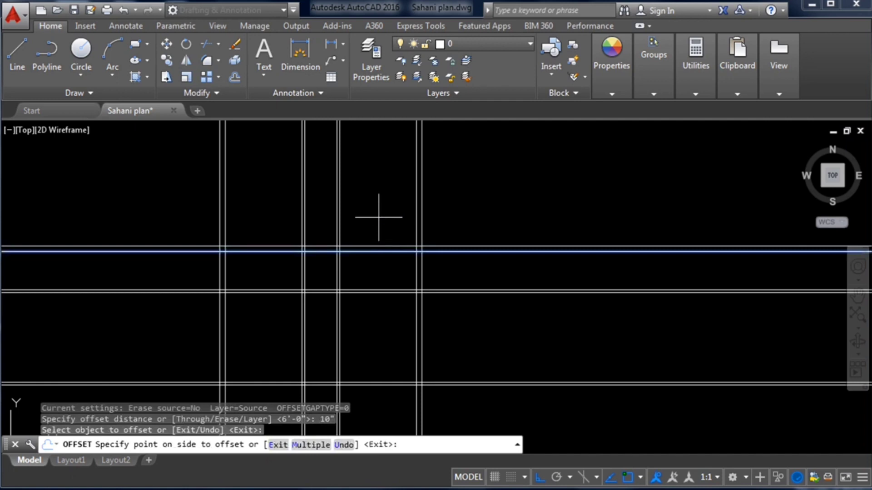
pyautogui.click(378, 217)
pyautogui.scroll(-5, 378, 186)
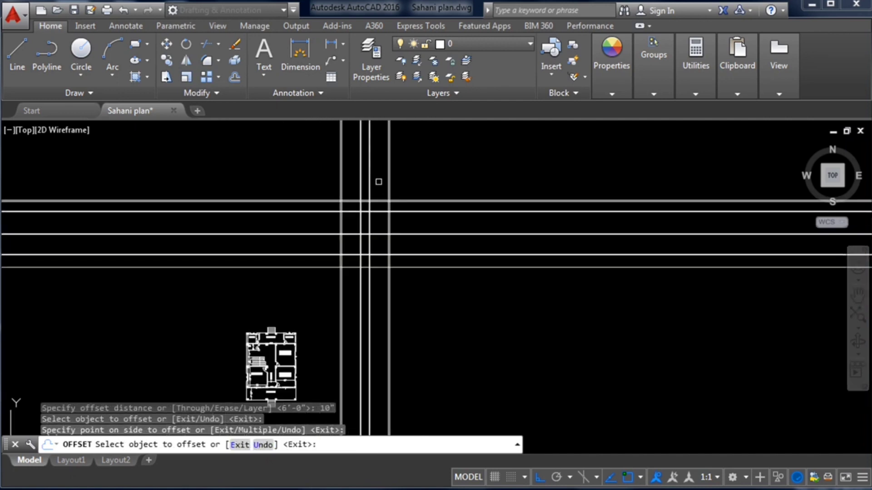
pyautogui.scroll(5, 379, 195)
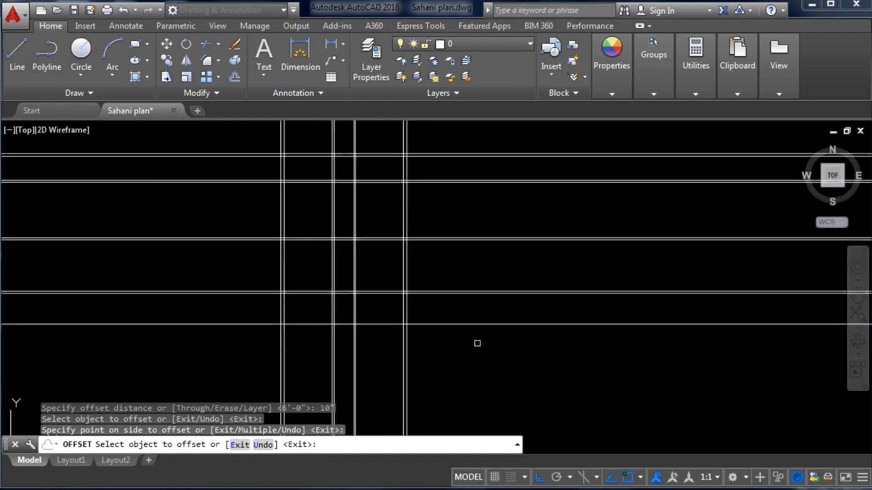
pyautogui.scroll(-4, 399, 274)
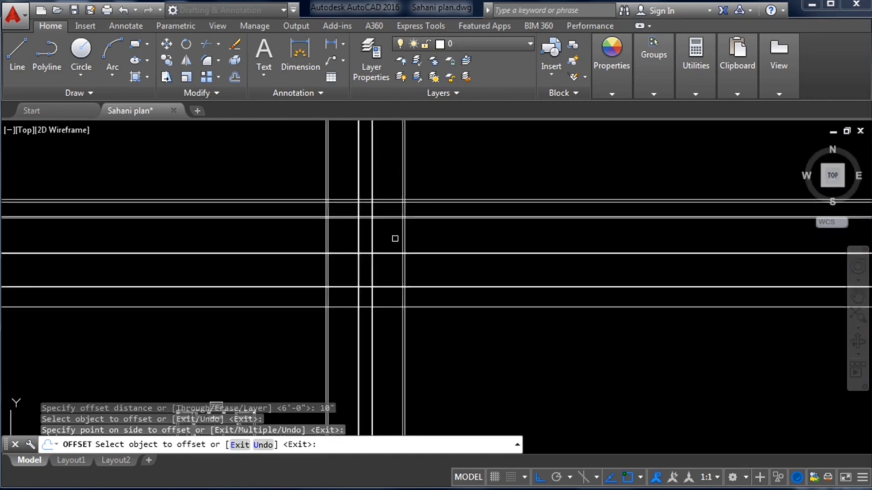
pyautogui.scroll(4, 396, 191)
pyautogui.press('Escape')
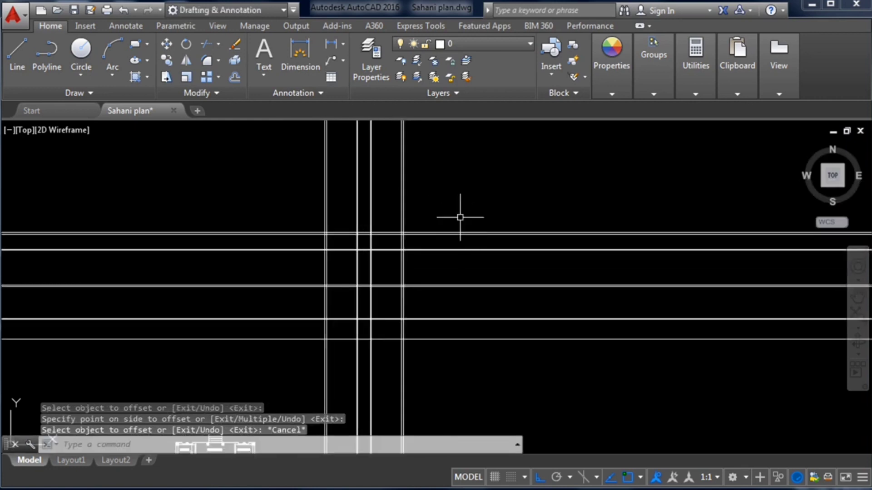
# Trim all horizontal construction lines extending past the rightmost vertical line, using that line as the cutting edge
pyautogui.scroll(1, 342, 200)
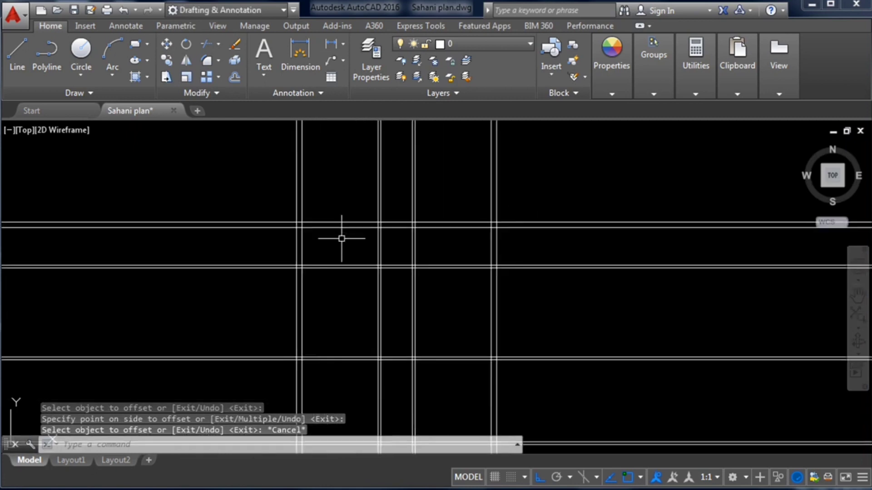
pyautogui.scroll(-1, 418, 223)
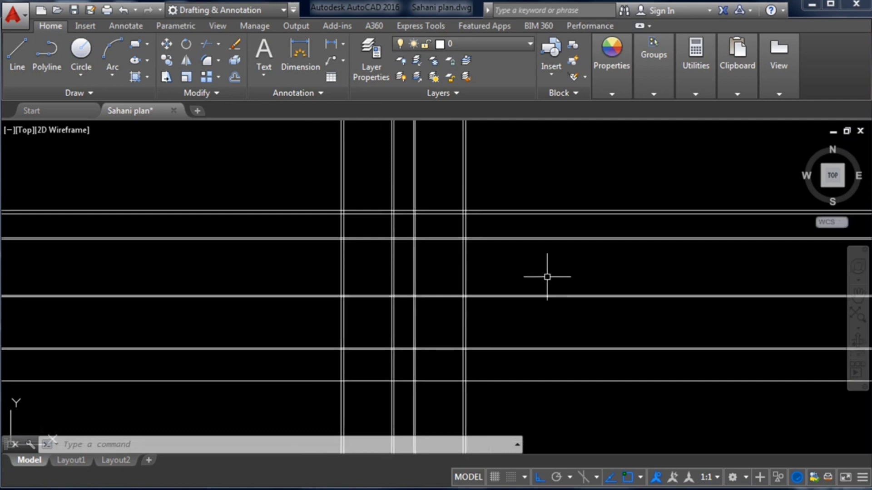
pyautogui.write('TR')
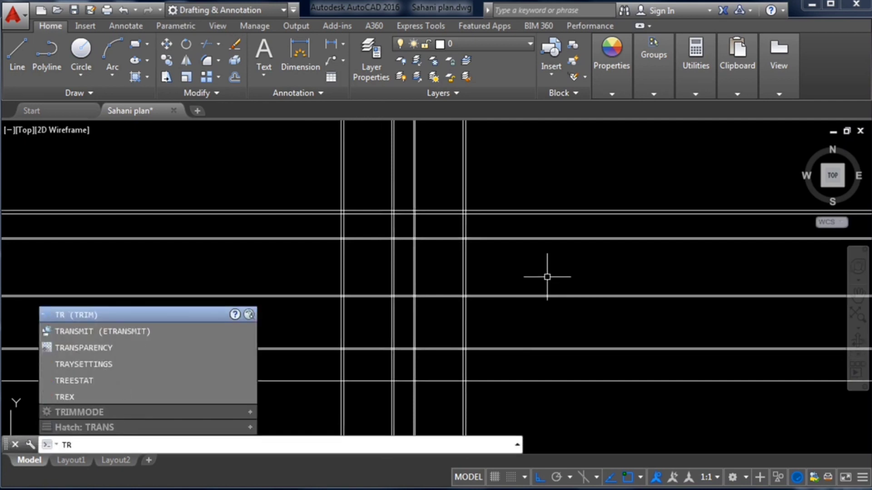
pyautogui.press('Return')
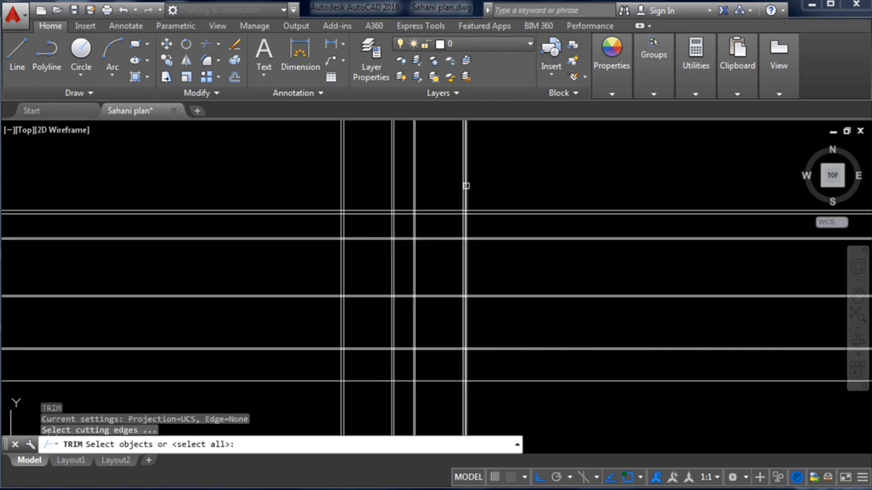
pyautogui.click(466, 186)
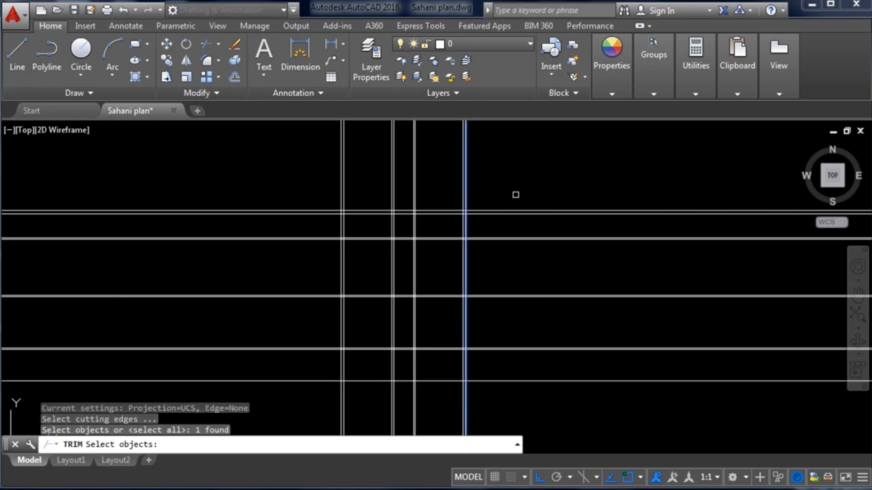
pyautogui.press('Return')
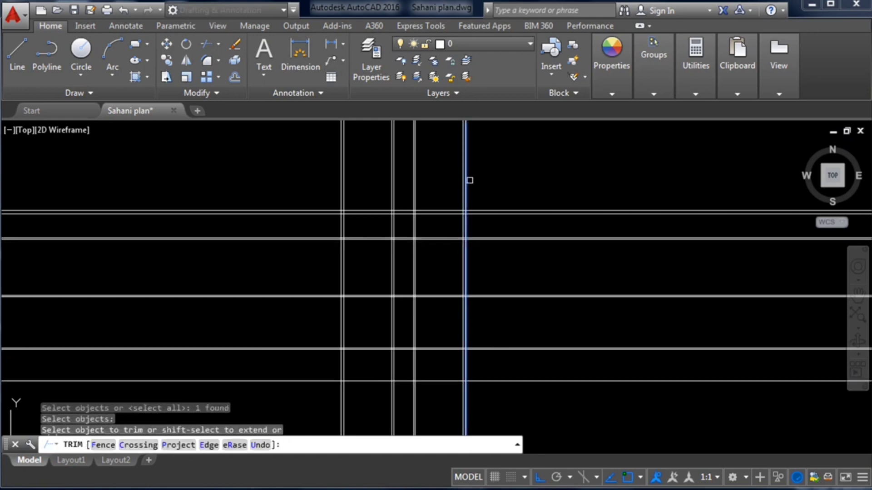
pyautogui.click(467, 180)
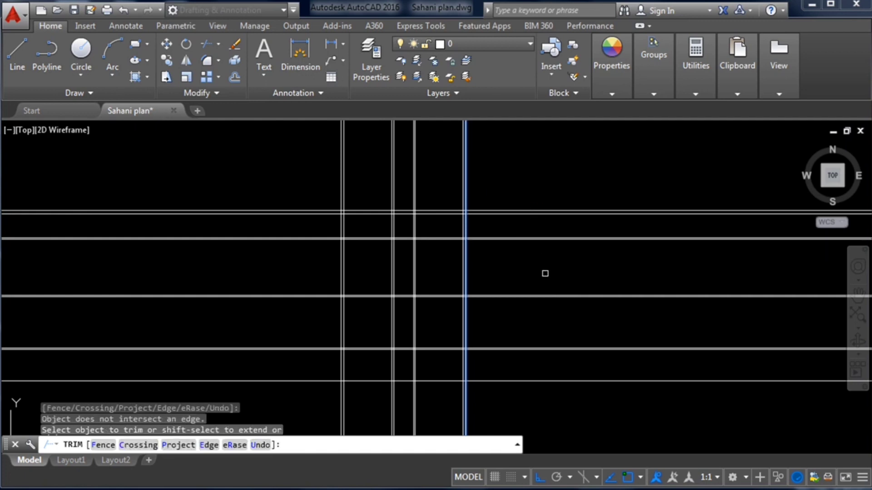
pyautogui.click(657, 418)
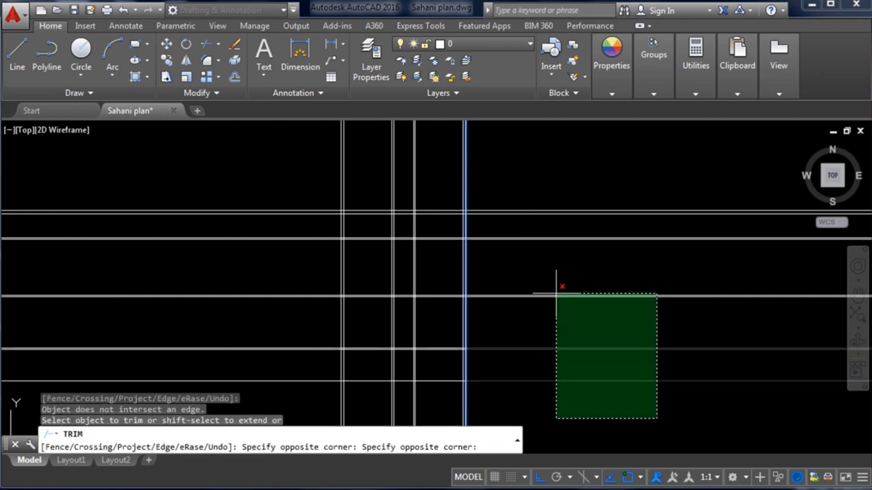
pyautogui.click(520, 183)
pyautogui.press('Escape')
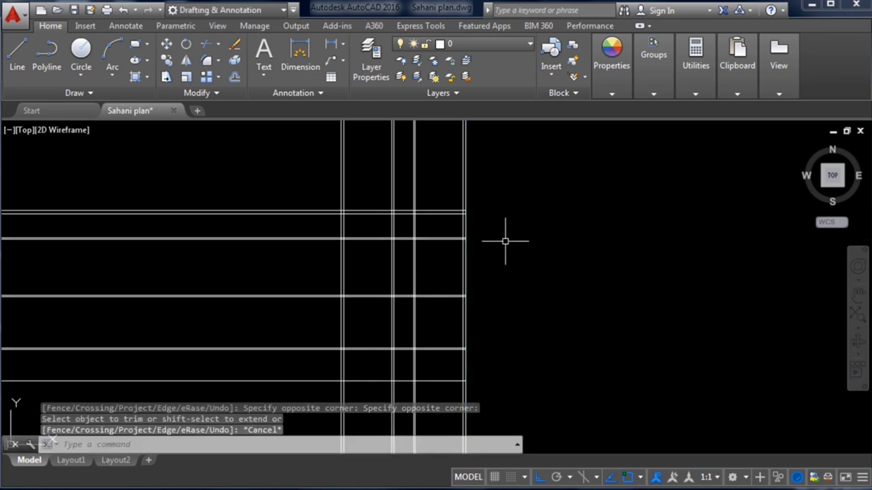
# Trim the vertical construction lines projecting above the topmost horizontal line, using all objects as cutting edges
pyautogui.scroll(-2, 506, 241)
pyautogui.scroll(2, 506, 241)
pyautogui.moveTo(527, 212); pyautogui.dragTo(535, 263, button='middle')
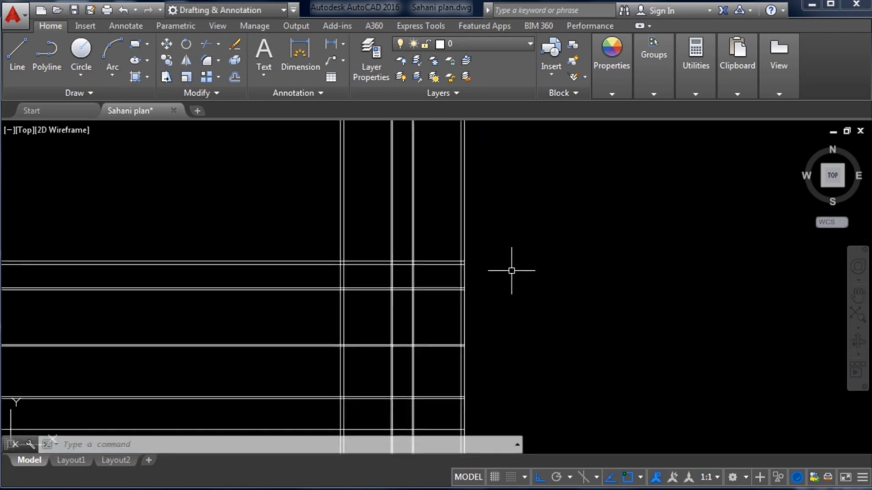
pyautogui.write('TR')
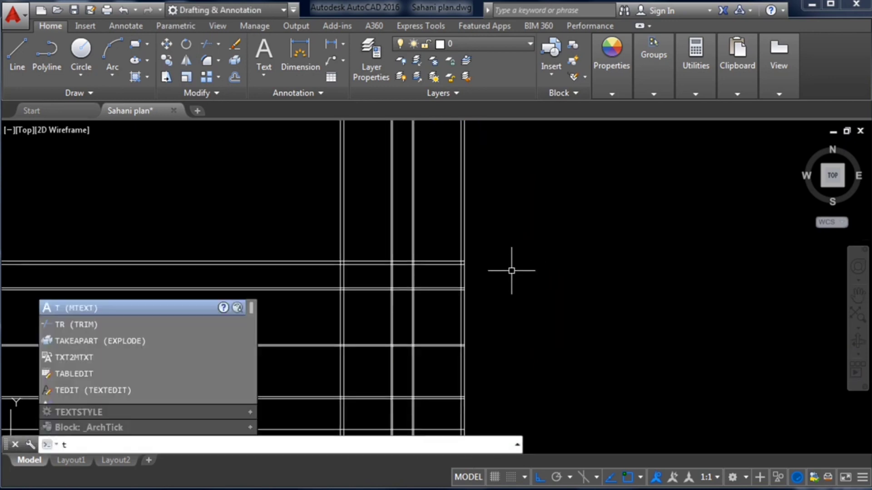
pyautogui.press('Return')
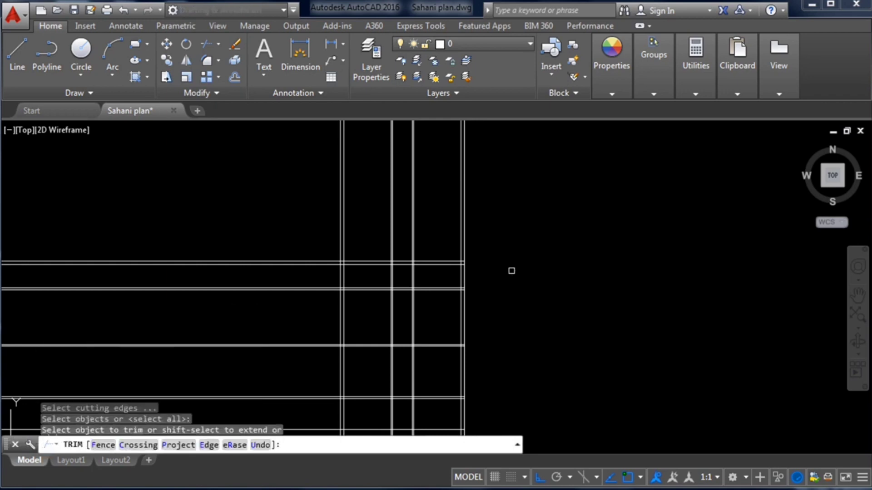
pyautogui.scroll(-2, 517, 282)
pyautogui.scroll(2, 527, 236)
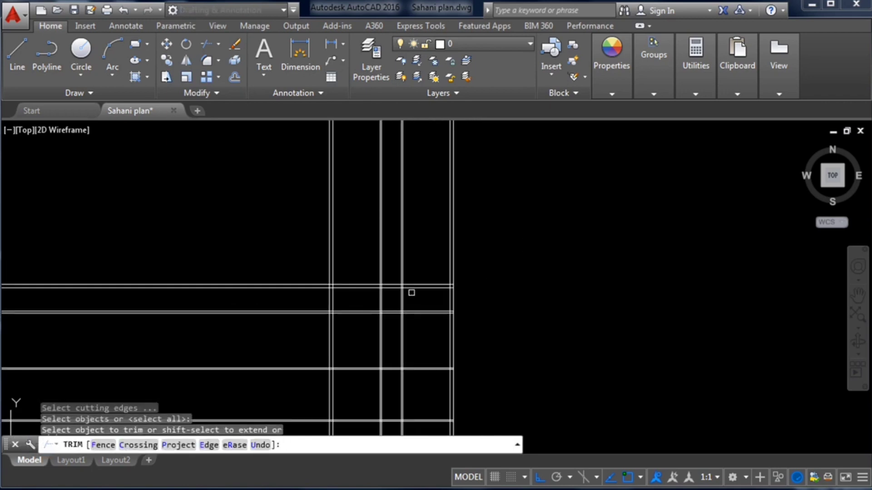
pyautogui.scroll(2, 421, 279)
pyautogui.scroll(-3, 445, 302)
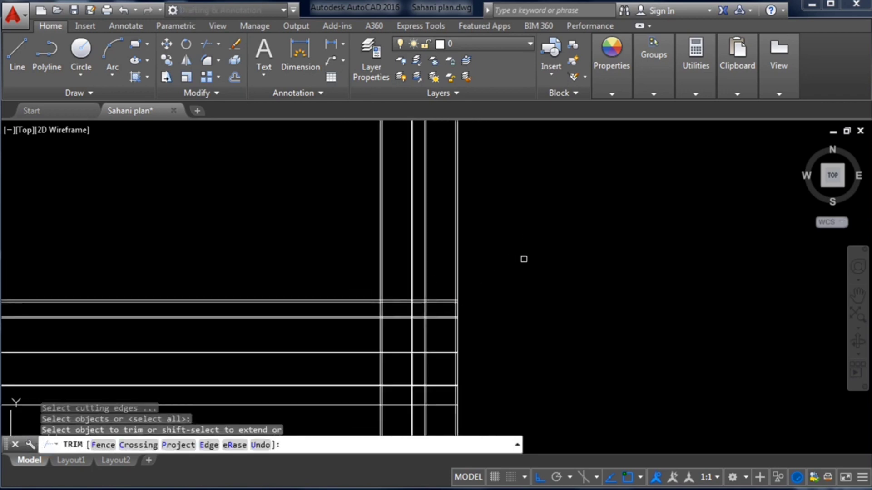
pyautogui.click(513, 248)
pyautogui.click(340, 180)
pyautogui.scroll(-2, 428, 144)
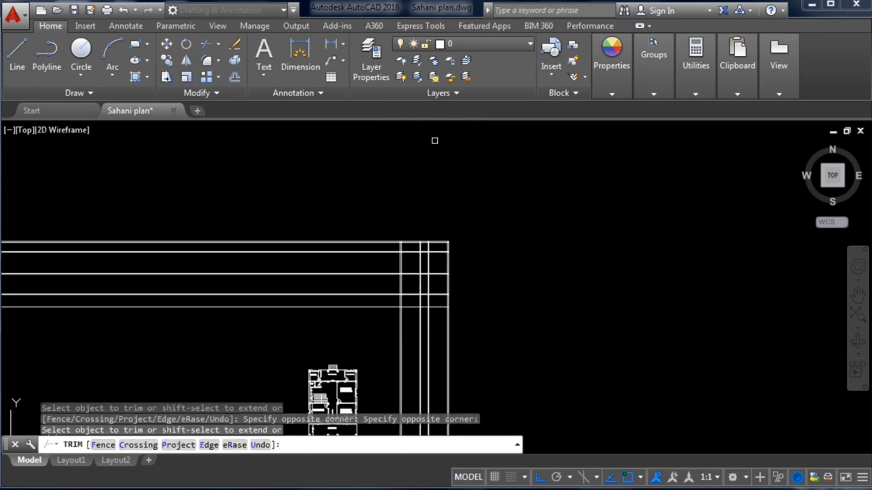
# Trim the horizontal construction lines extending past the leftmost vertical line
pyautogui.scroll(3, 423, 254)
pyautogui.scroll(-4, 420, 245)
pyautogui.click(378, 324)
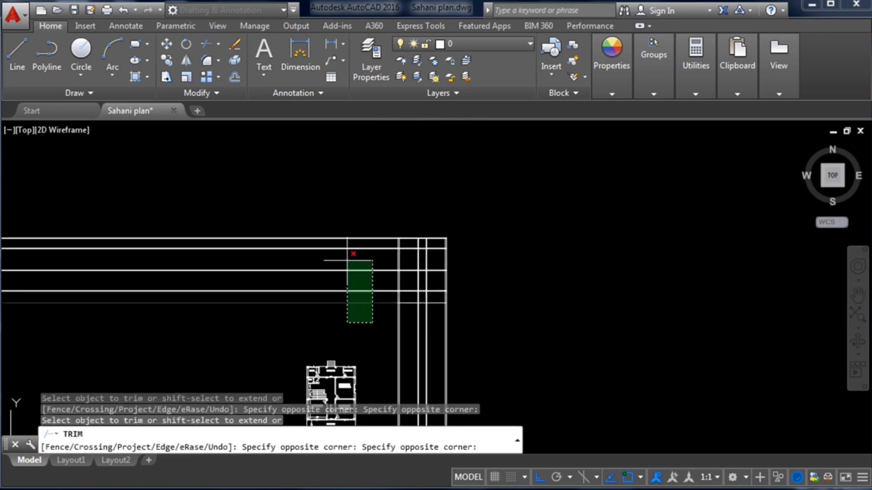
pyautogui.click(335, 199)
# Trim the vertical construction lines projecting below the lowest horizontal line and end the Trim command
pyautogui.scroll(-2, 381, 186)
pyautogui.scroll(3, 419, 255)
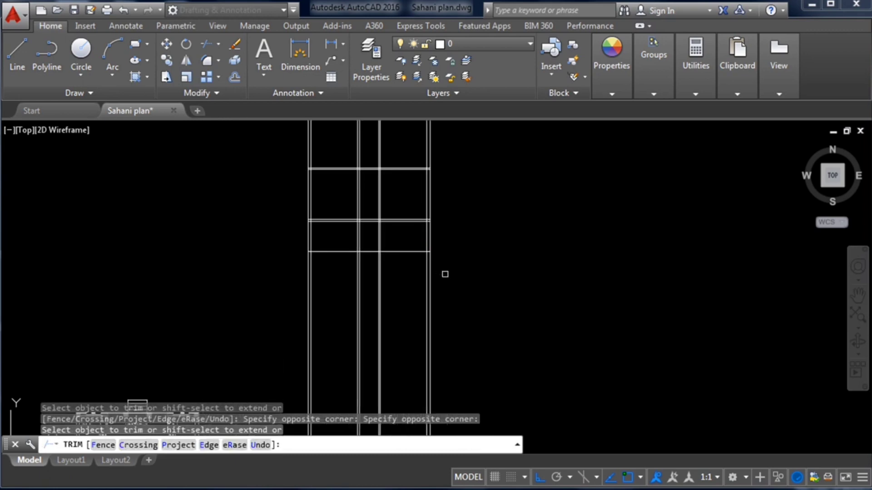
pyautogui.click(477, 302)
pyautogui.click(286, 279)
pyautogui.scroll(-4, 398, 208)
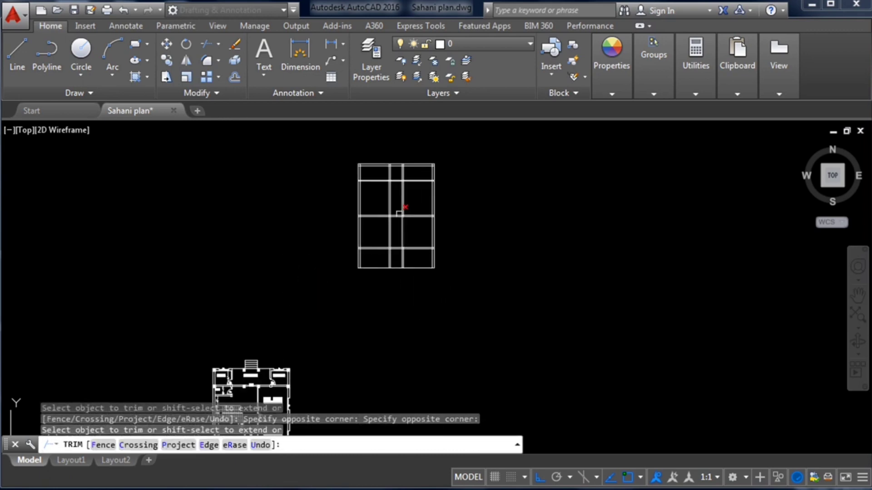
pyautogui.scroll(2, 446, 189)
pyautogui.scroll(-2, 448, 222)
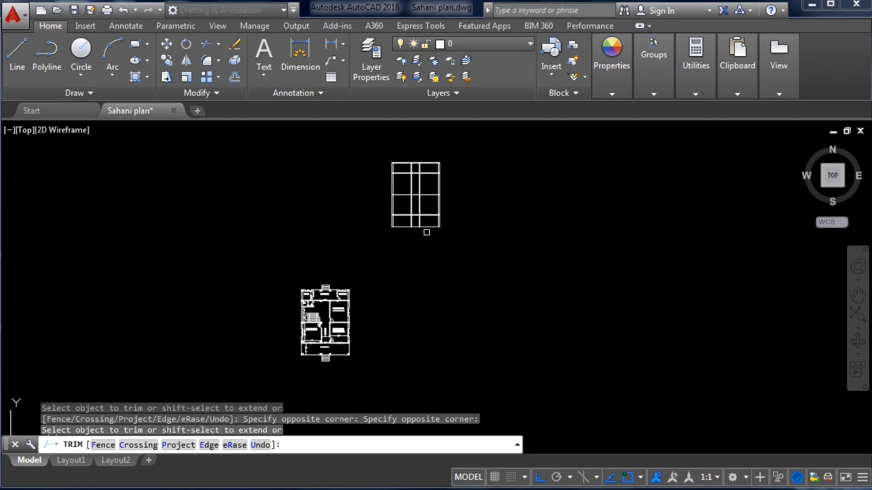
pyautogui.scroll(2, 362, 333)
pyautogui.click(285, 304)
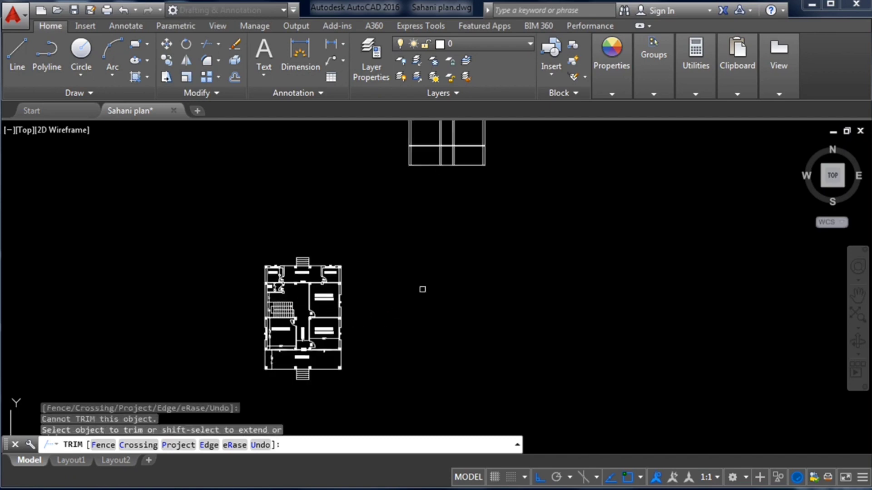
pyautogui.scroll(-2, 383, 299)
pyautogui.scroll(-4, 423, 247)
pyautogui.scroll(2, 405, 309)
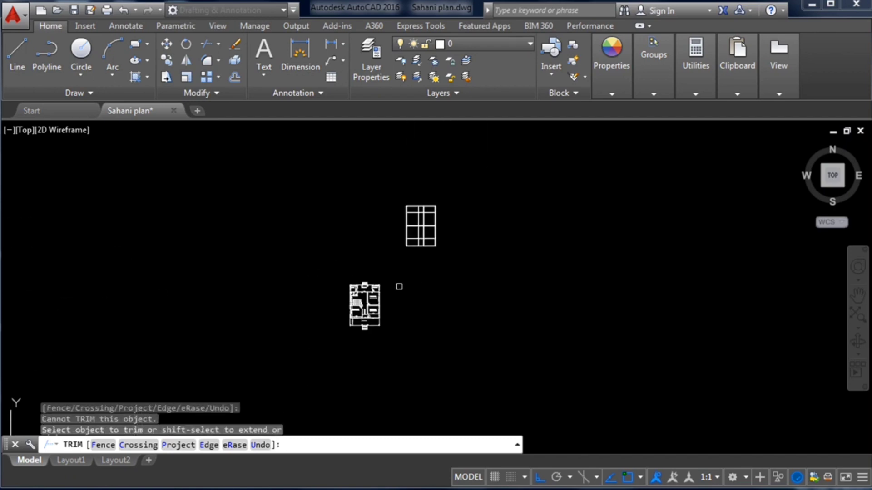
pyautogui.scroll(4, 418, 295)
pyautogui.press('Escape')
# Move the whole trimmed wall grid straight down by its lower-left corner so it sits beside the reference plan
pyautogui.scroll(-3, 424, 308)
pyautogui.scroll(1, 448, 301)
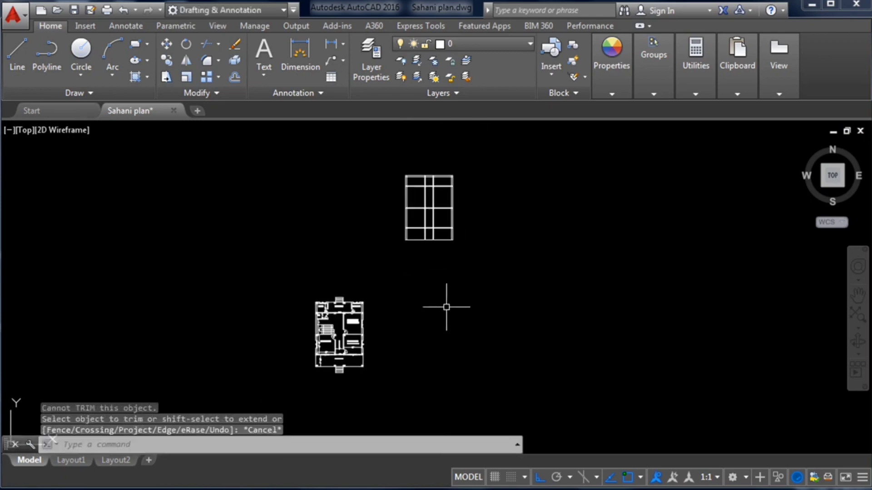
pyautogui.click(498, 296)
pyautogui.click(395, 133)
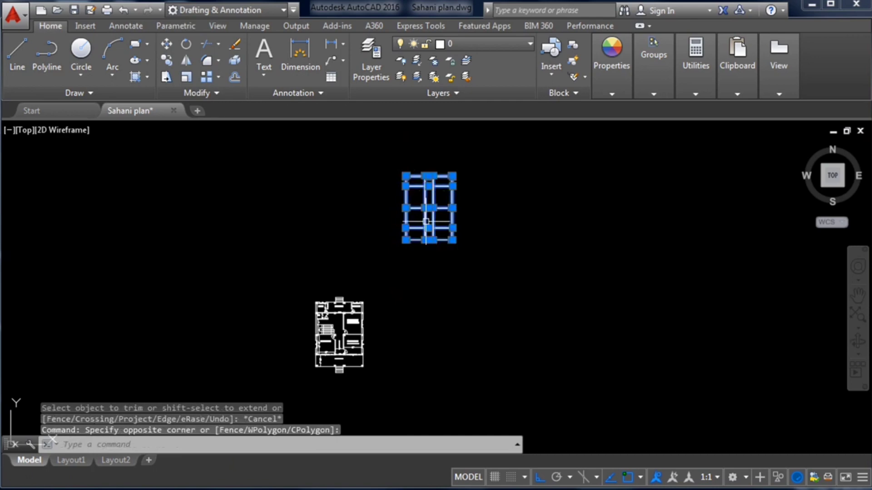
pyautogui.write('m')
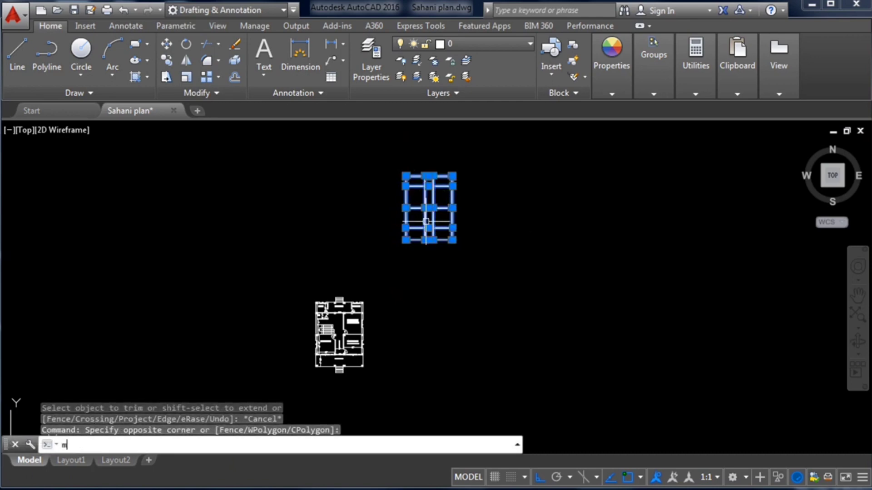
pyautogui.press('Return')
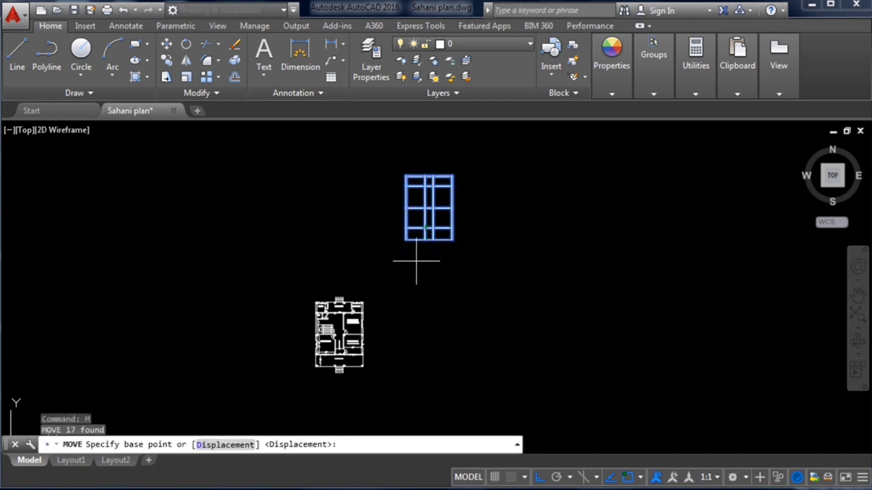
pyautogui.scroll(4, 406, 234)
pyautogui.click(402, 247)
pyautogui.scroll(-4, 404, 236)
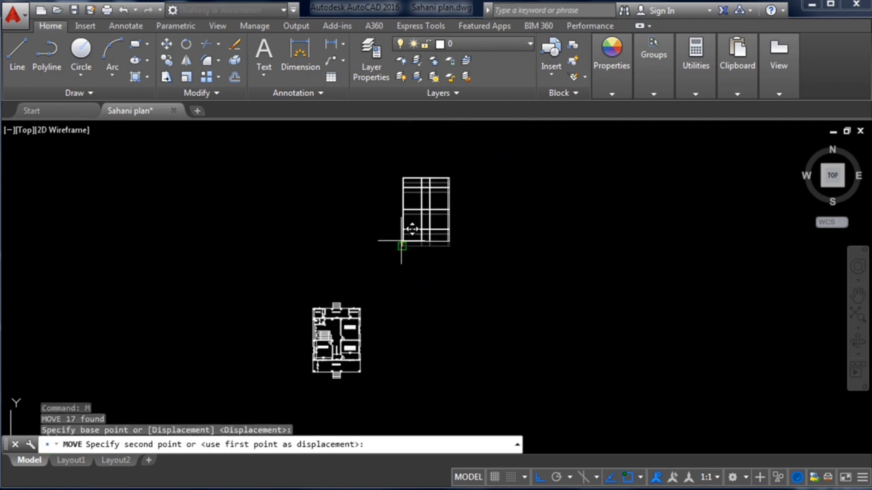
pyautogui.scroll(4, 400, 350)
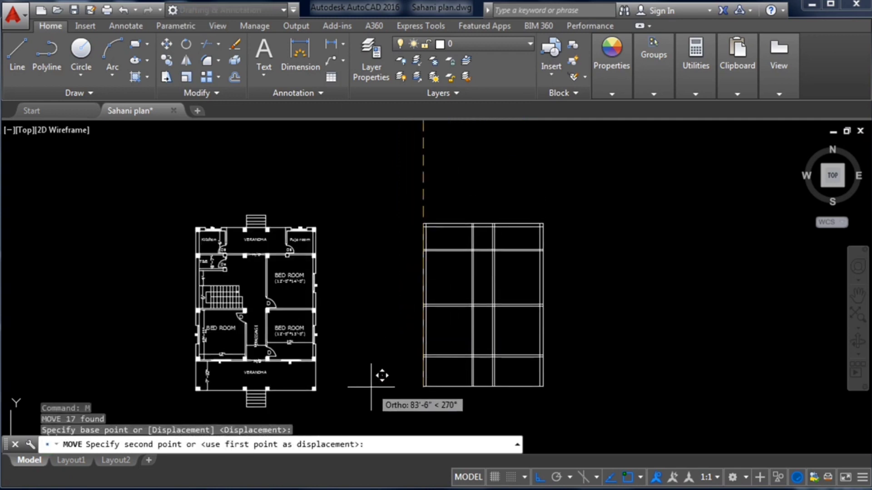
pyautogui.click(377, 381)
pyautogui.scroll(-2, 499, 189)
pyautogui.scroll(2, 481, 263)
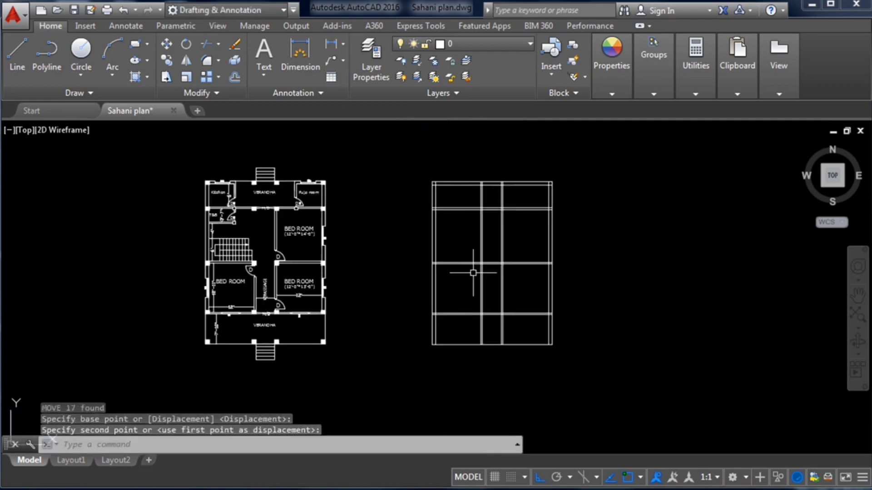
# Compare the reference plan's rooms, walls and staircase with the trimmed wall grid beside it
pyautogui.scroll(2, 479, 257)
pyautogui.scroll(-2, 484, 253)
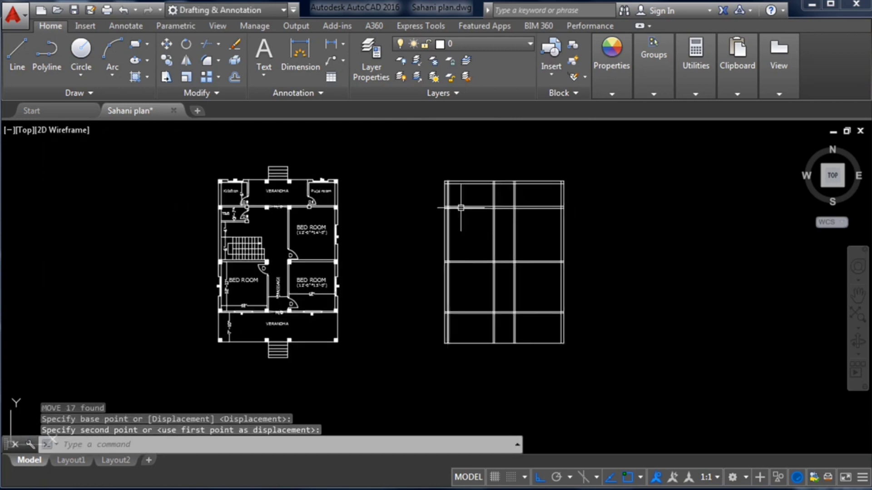
pyautogui.scroll(-2, 543, 193)
pyautogui.scroll(3, 409, 184)
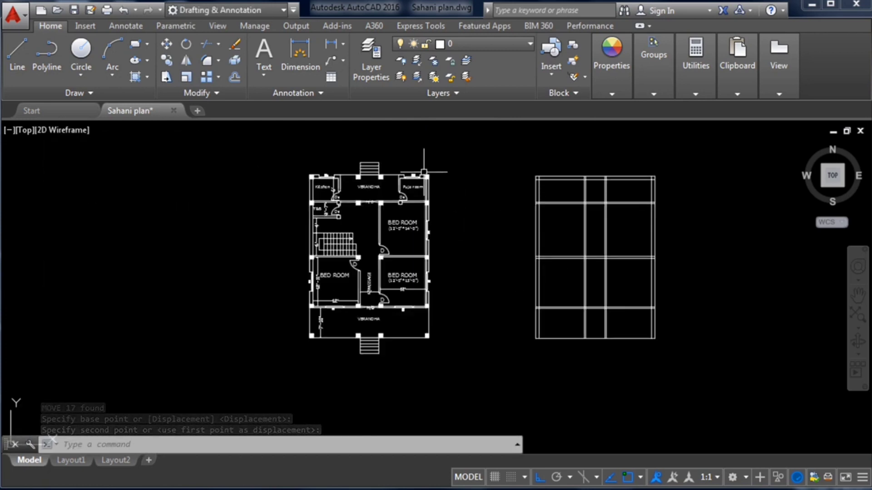
pyautogui.scroll(1, 399, 182)
pyautogui.scroll(-1, 332, 176)
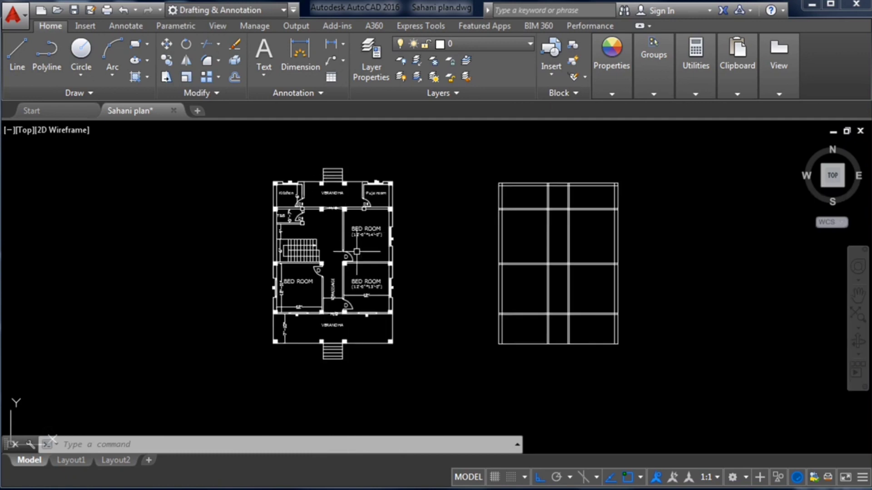
pyautogui.scroll(1, 359, 248)
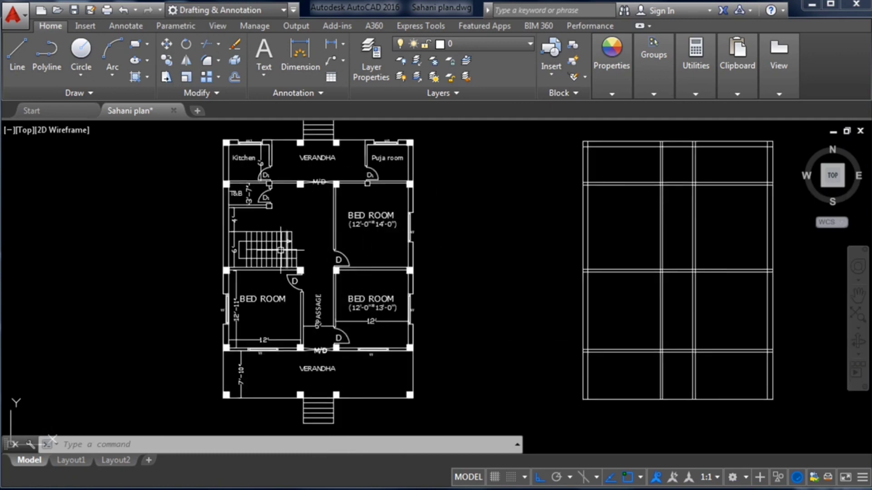
pyautogui.scroll(-2, 320, 339)
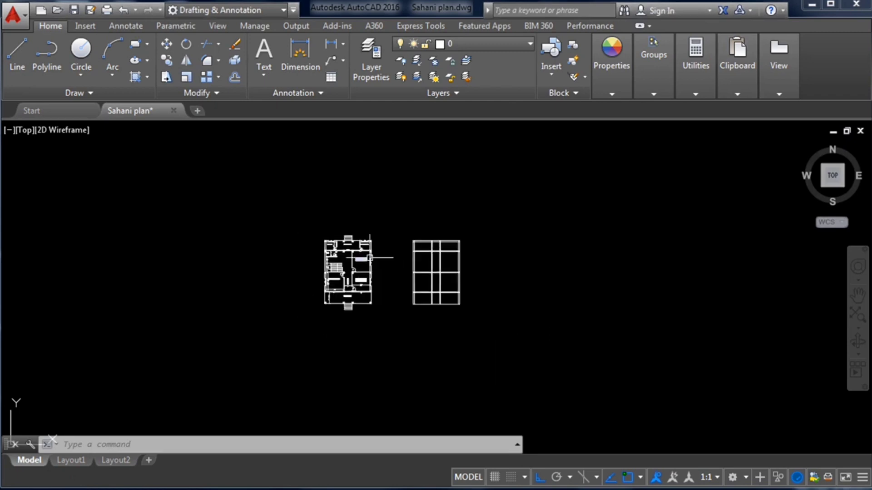
pyautogui.scroll(3, 436, 263)
pyautogui.scroll(-1, 427, 238)
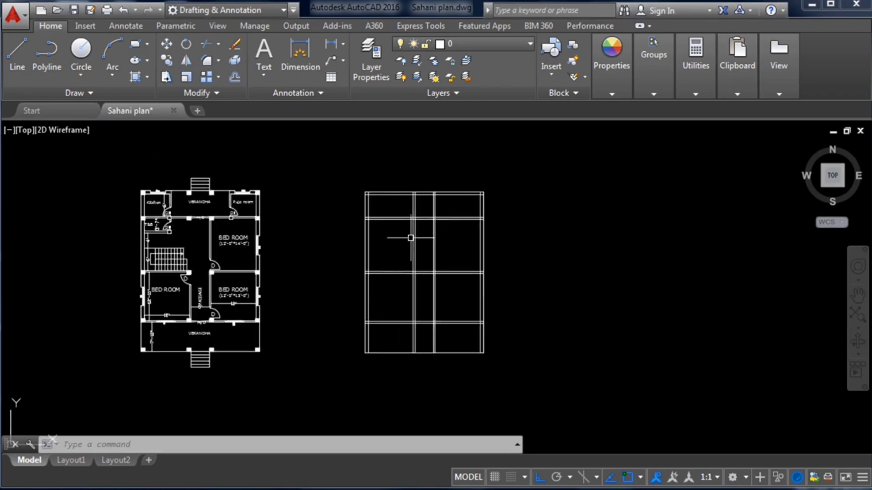
pyautogui.scroll(1, 408, 237)
pyautogui.scroll(-1, 419, 238)
pyautogui.scroll(1, 448, 238)
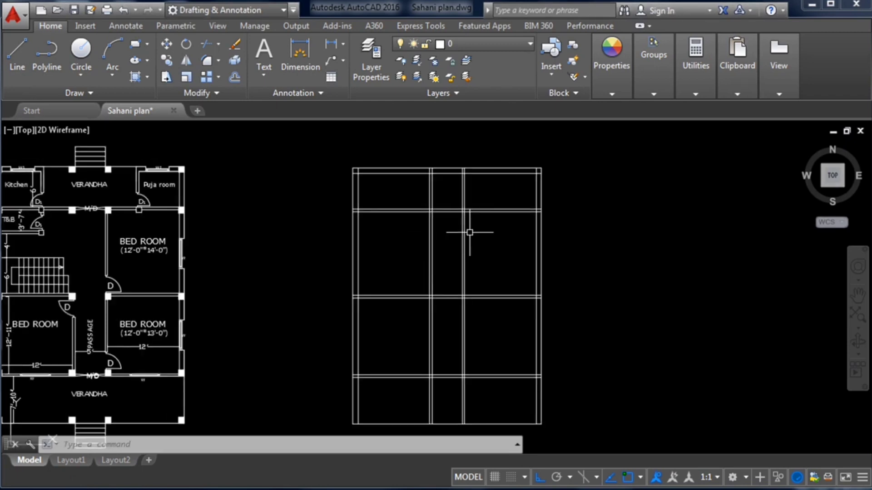
# Examine the reference plan's upper verandha, kitchen and puja room against the untrimmed wall grid
pyautogui.scroll(-1, 454, 233)
pyautogui.scroll(1, 454, 227)
pyautogui.scroll(-1, 495, 218)
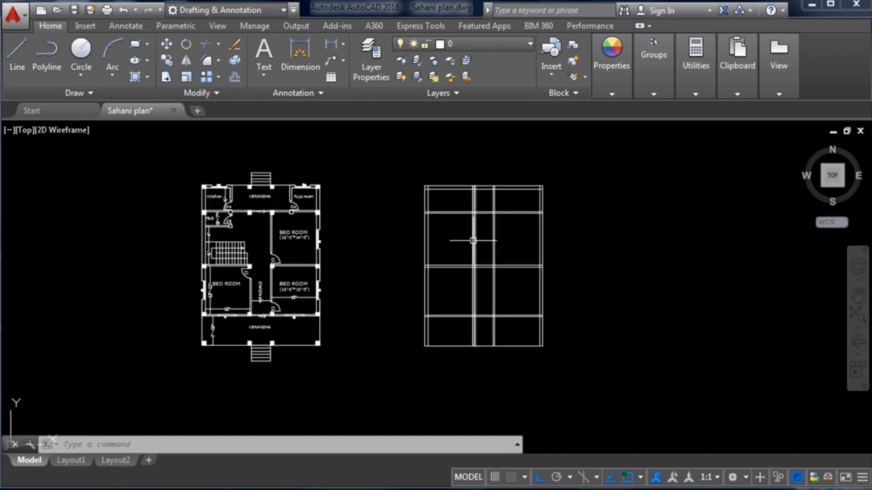
pyautogui.scroll(1, 472, 241)
pyautogui.scroll(-1, 422, 234)
pyautogui.scroll(1, 227, 232)
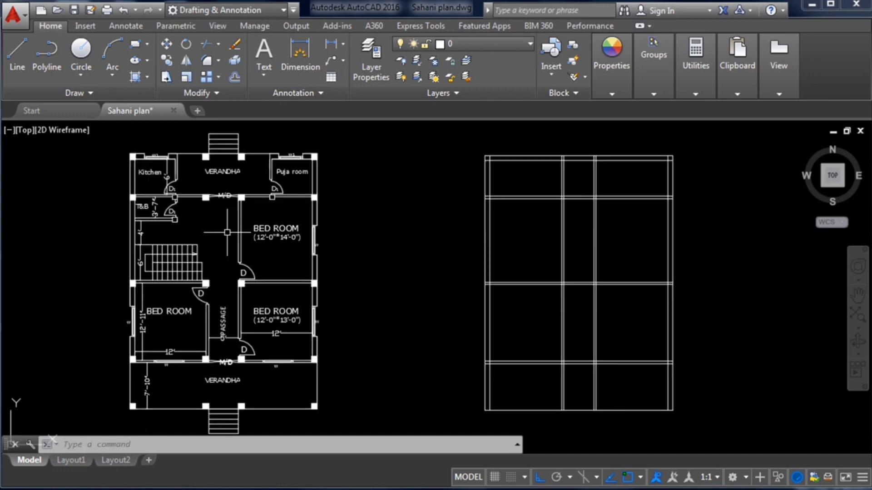
pyautogui.scroll(1, 227, 233)
pyautogui.scroll(-1, 232, 241)
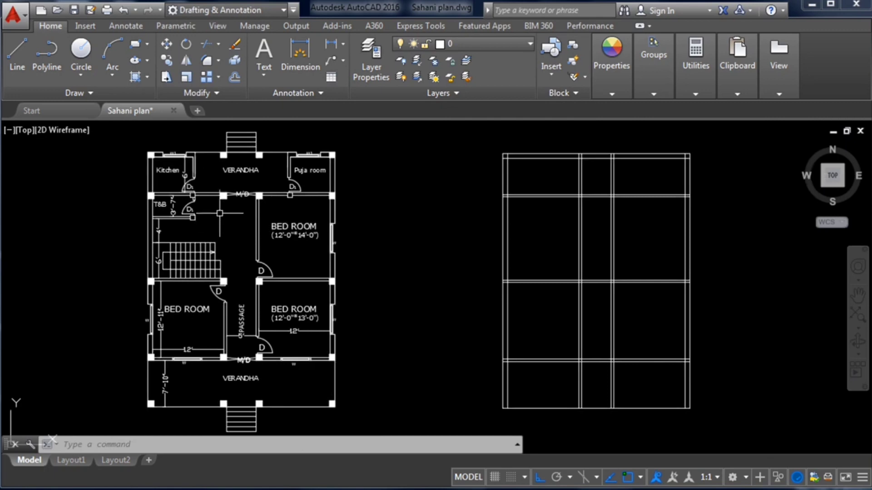
pyautogui.scroll(2, 249, 173)
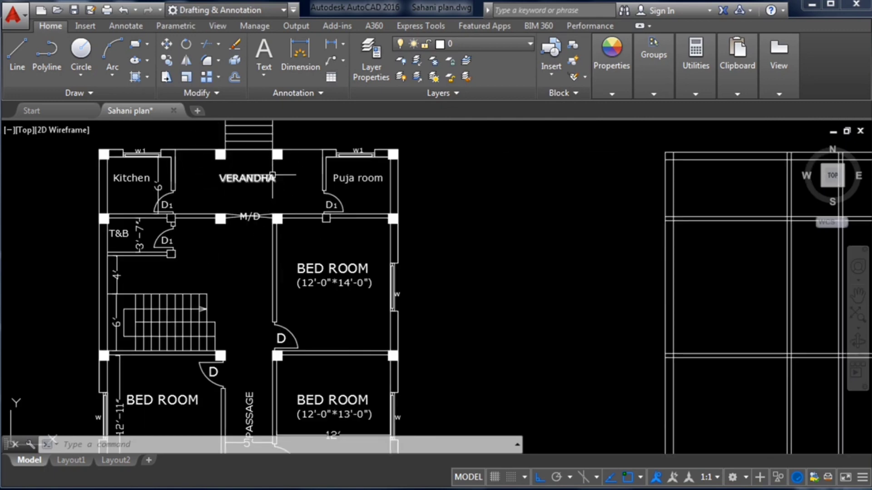
pyautogui.scroll(-2, 269, 177)
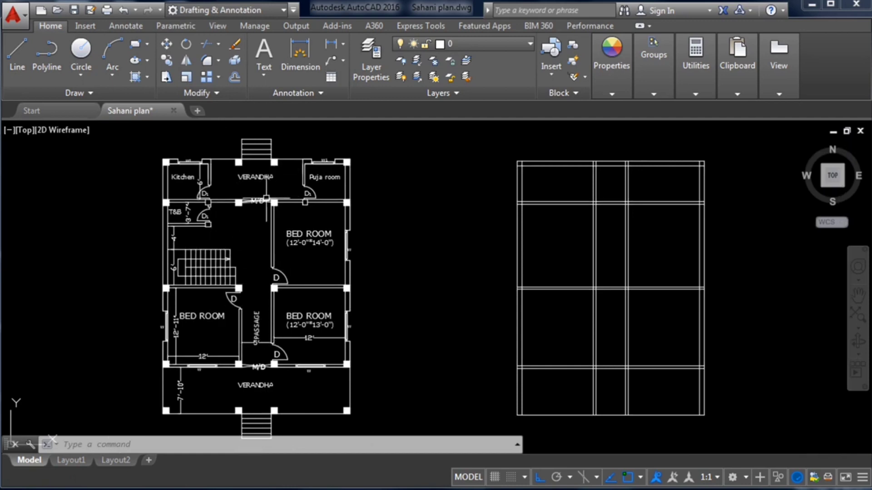
pyautogui.scroll(2, 556, 202)
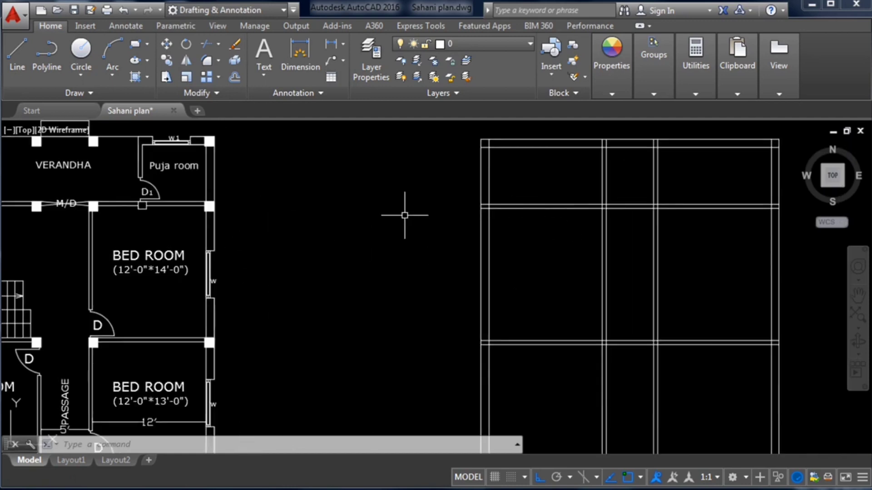
pyautogui.scroll(-2, 395, 216)
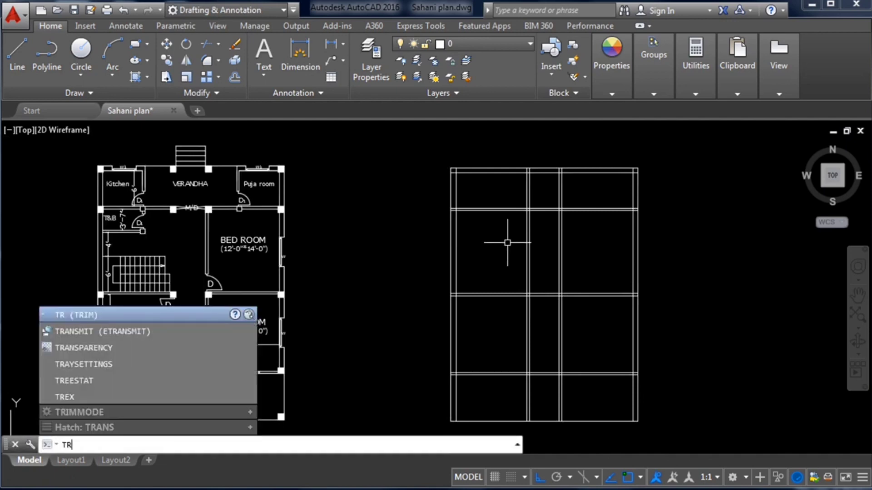
# Trim the inner vertical wall lines crossing the upper verandha strip and the left inner wall pair through the staircase hall
pyautogui.press('Return')
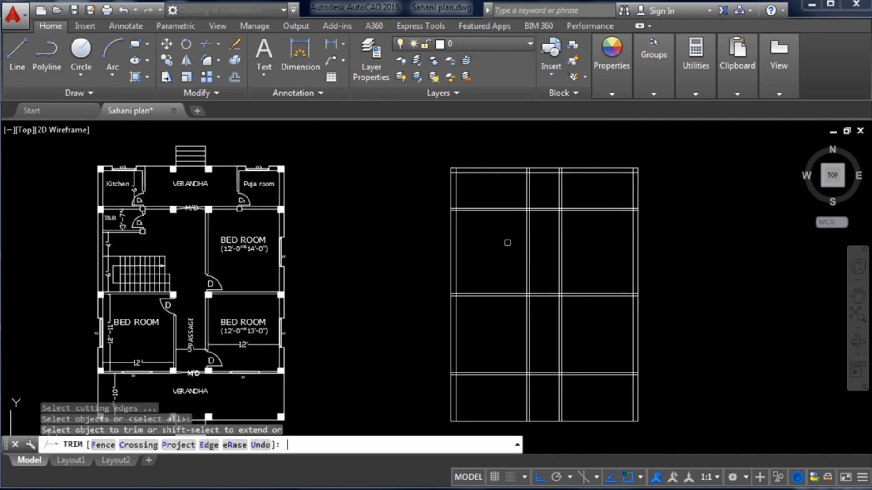
pyautogui.click(585, 195)
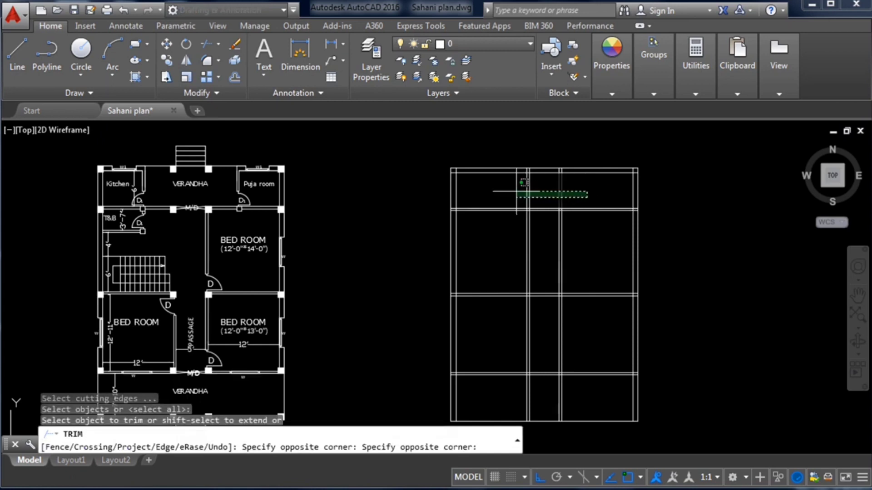
pyautogui.click(513, 189)
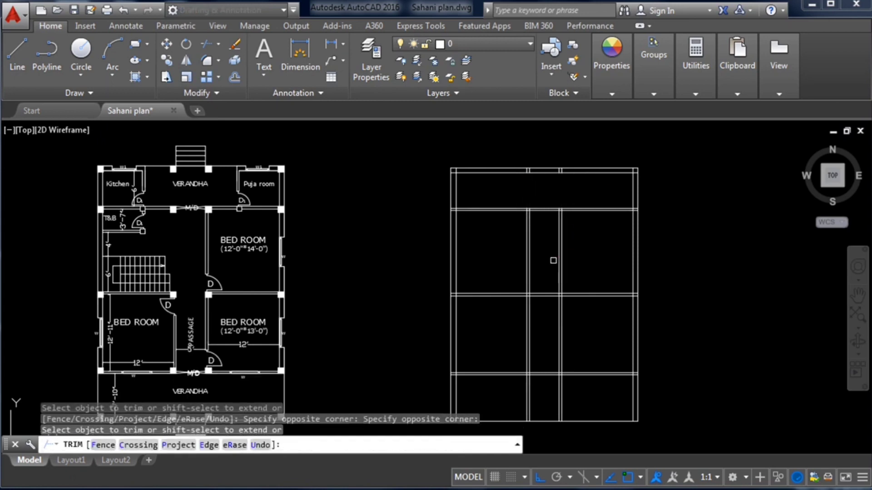
pyautogui.click(547, 258)
pyautogui.click(517, 242)
# Examine the reference plan's passage, main-door openings and bedroom walls to identify the remaining lines to trim
pyautogui.scroll(-2, 509, 206)
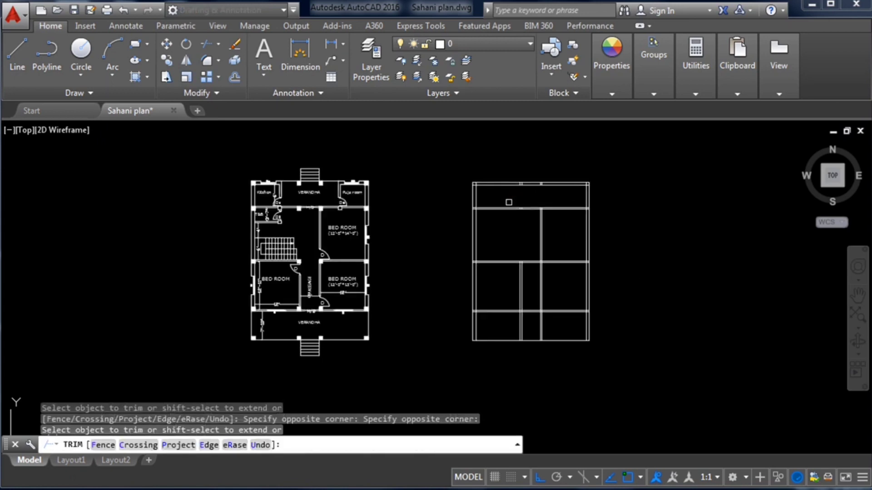
pyautogui.click(312, 314)
pyautogui.scroll(2, 312, 318)
pyautogui.click(266, 308)
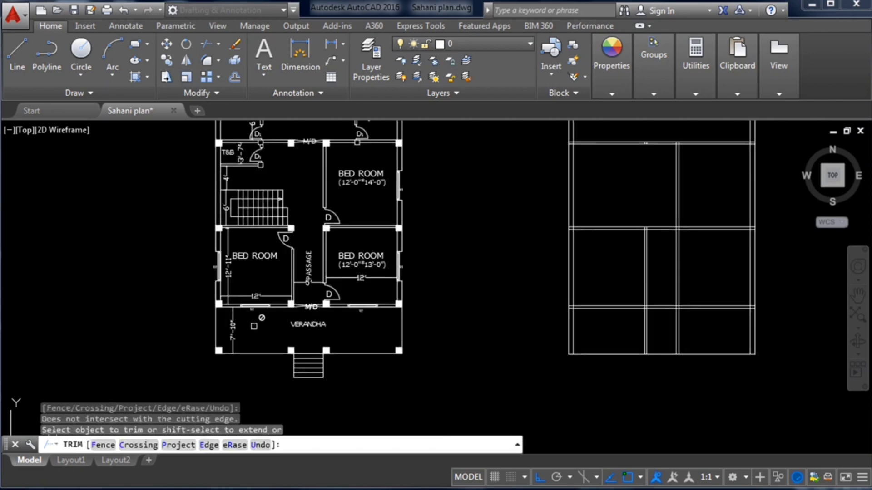
pyautogui.click(312, 307)
pyautogui.scroll(2, 312, 314)
pyautogui.scroll(-4, 314, 317)
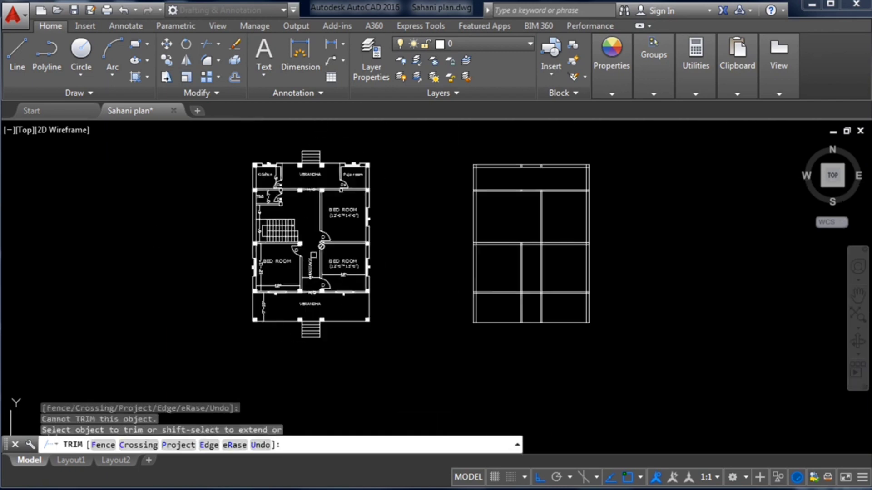
pyautogui.scroll(2, 316, 200)
pyautogui.scroll(4, 316, 196)
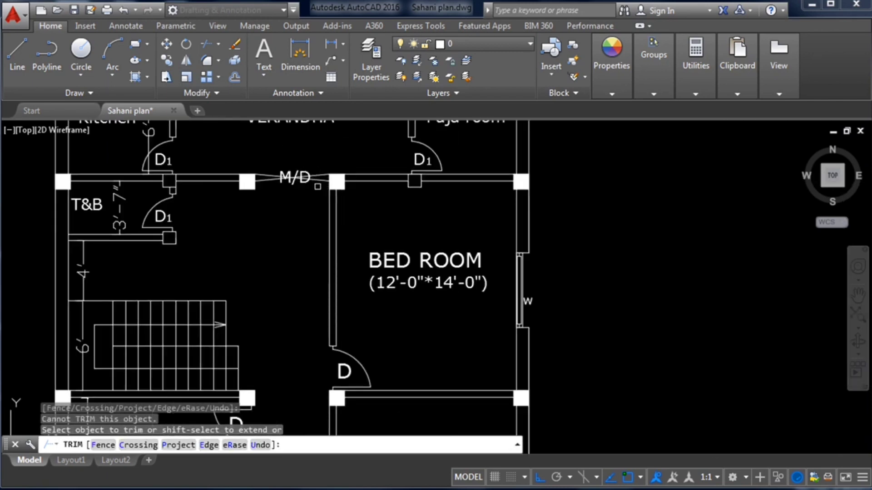
pyautogui.scroll(-2, 320, 187)
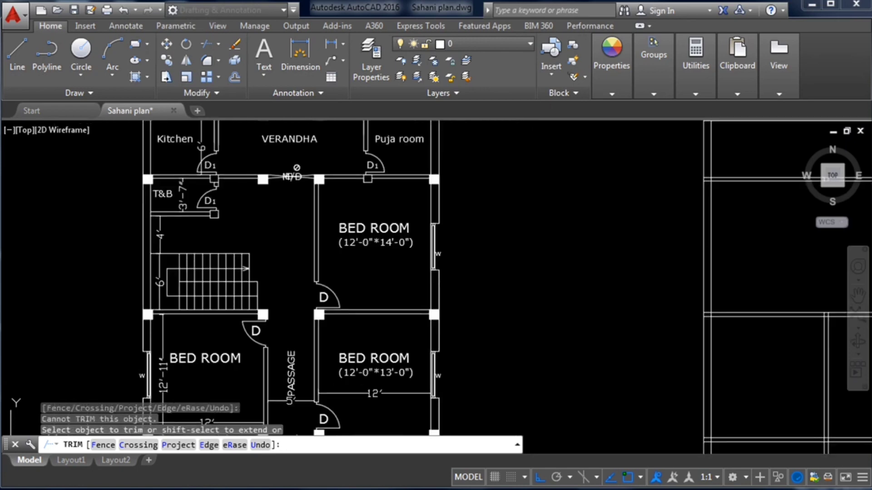
pyautogui.scroll(-4, 291, 176)
pyautogui.scroll(2, 291, 176)
pyautogui.click(343, 264)
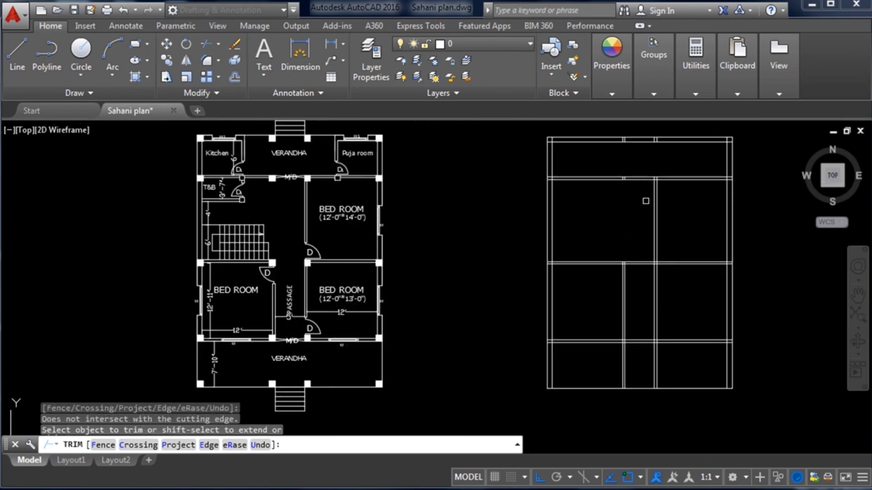
# Trim the three pairs of horizontal wall lines crossing the central passage between the inner vertical walls
pyautogui.click(643, 190)
pyautogui.click(624, 159)
pyautogui.click(641, 278)
pyautogui.click(631, 245)
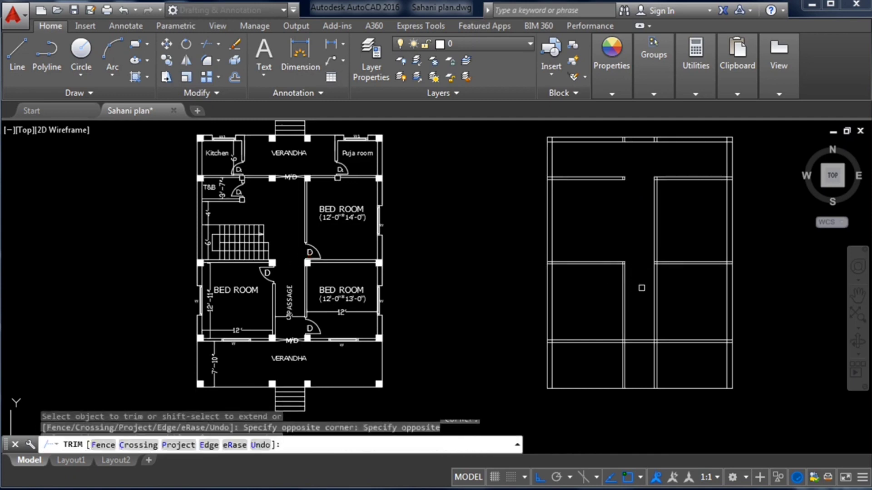
pyautogui.click(645, 366)
pyautogui.click(641, 331)
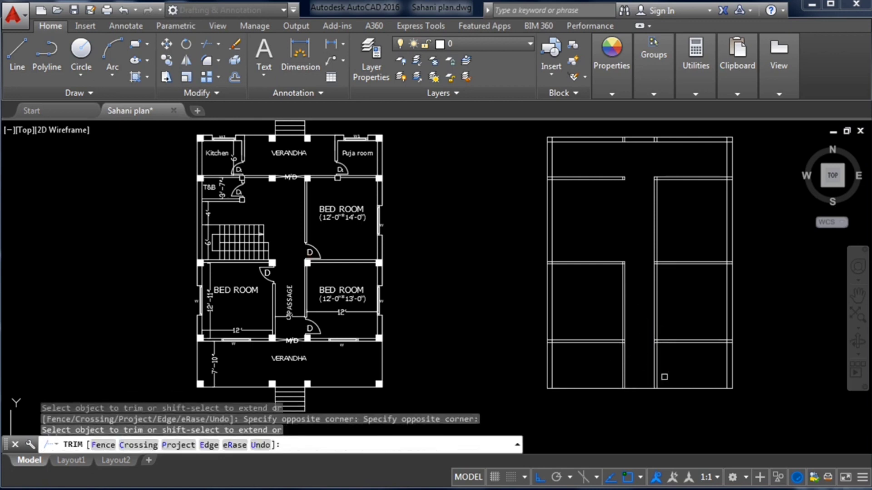
# Trim the inner vertical wall lines running through the lower verandha and end the Trim command
pyautogui.click(684, 371)
pyautogui.click(604, 356)
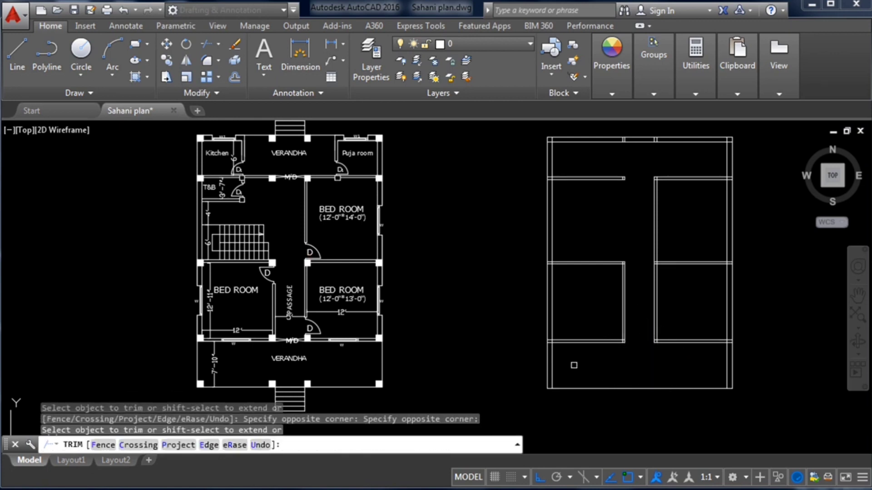
pyautogui.moveTo(633, 230); pyautogui.dragTo(610, 279, button='middle')
pyautogui.scroll(-2, 514, 173)
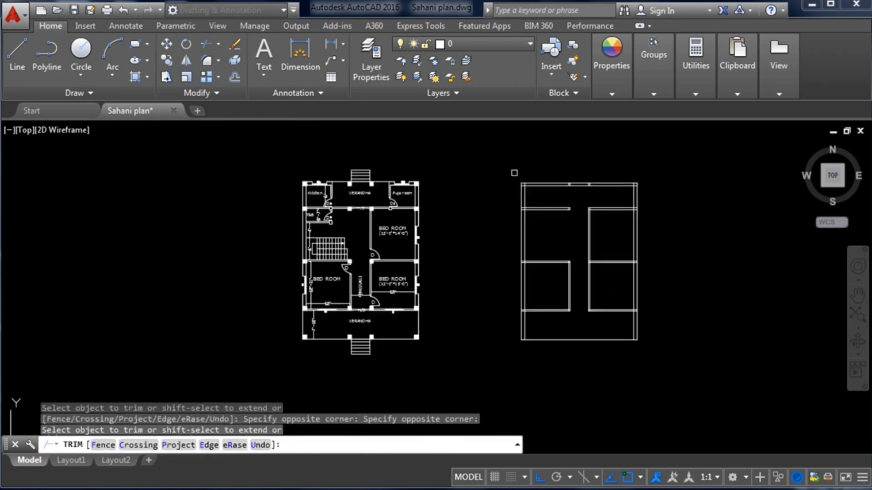
pyautogui.scroll(2, 576, 227)
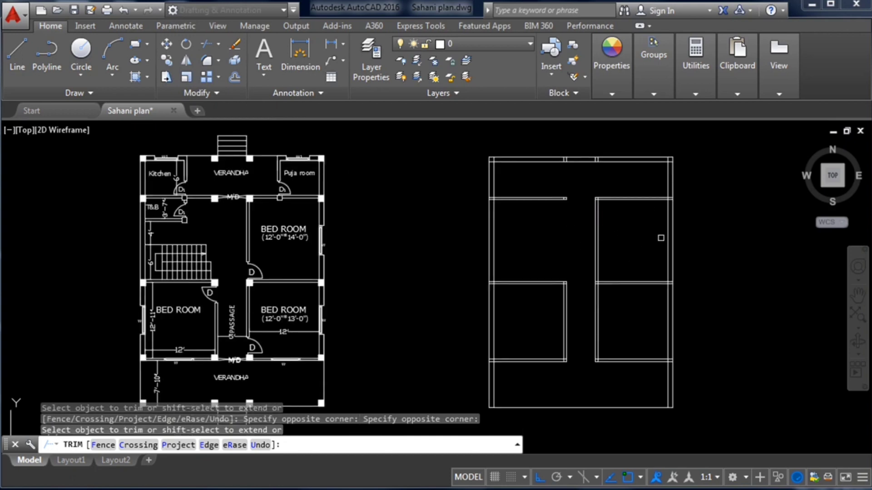
pyautogui.scroll(-2, 647, 211)
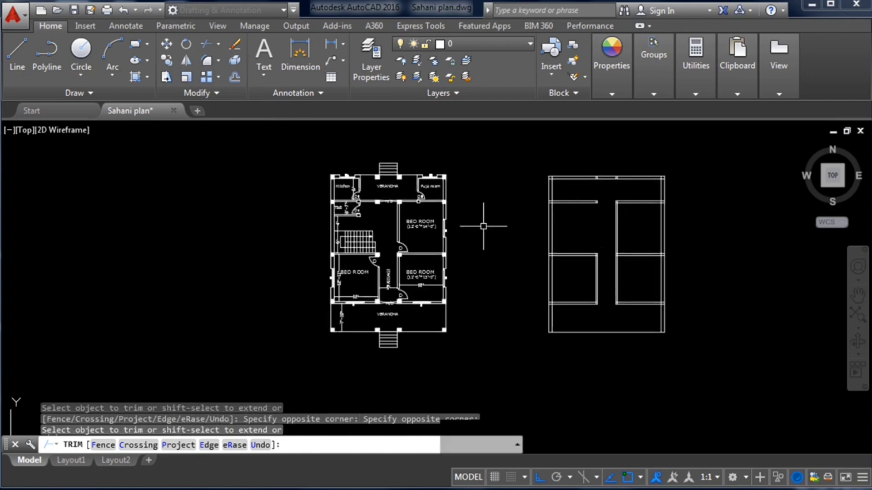
pyautogui.press('Escape')
# Add a linear dimension for the width of the reference plan's column at the kitchen's outer corner, placed above it
pyautogui.scroll(2, 374, 297)
pyautogui.scroll(-2, 384, 306)
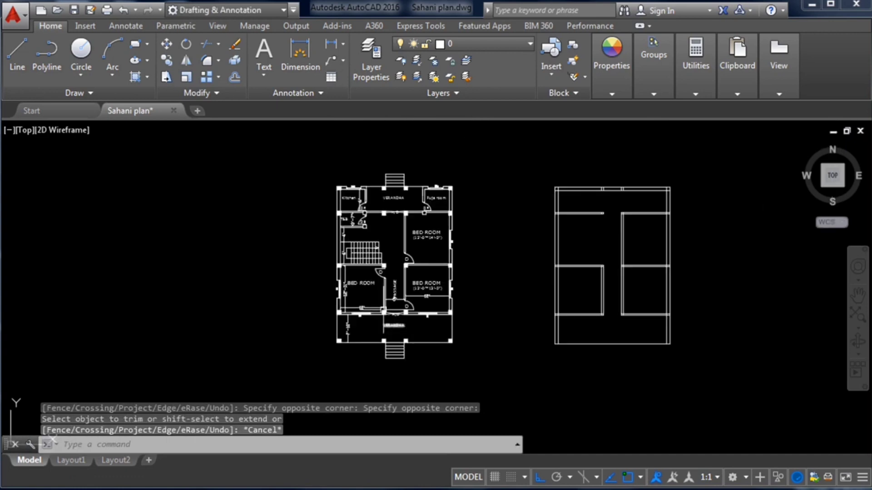
pyautogui.scroll(2, 376, 204)
pyautogui.scroll(-2, 318, 200)
pyautogui.scroll(2, 324, 197)
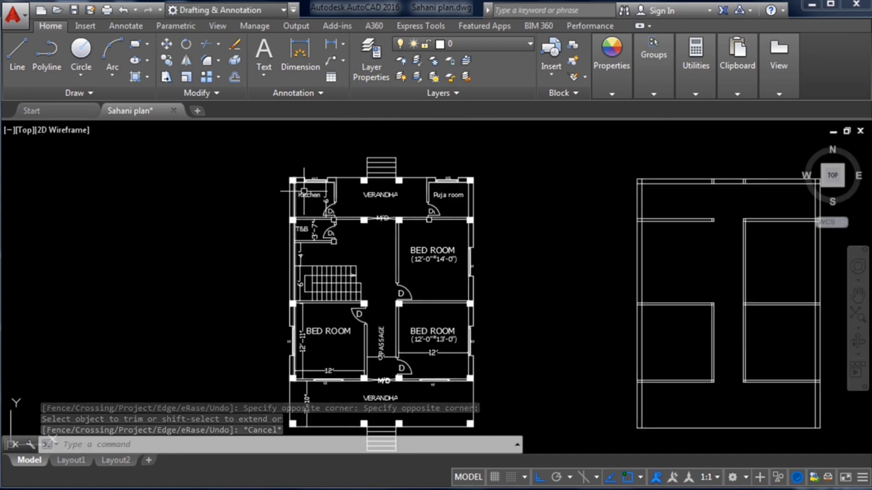
pyautogui.scroll(4, 293, 178)
pyautogui.scroll(-3, 290, 179)
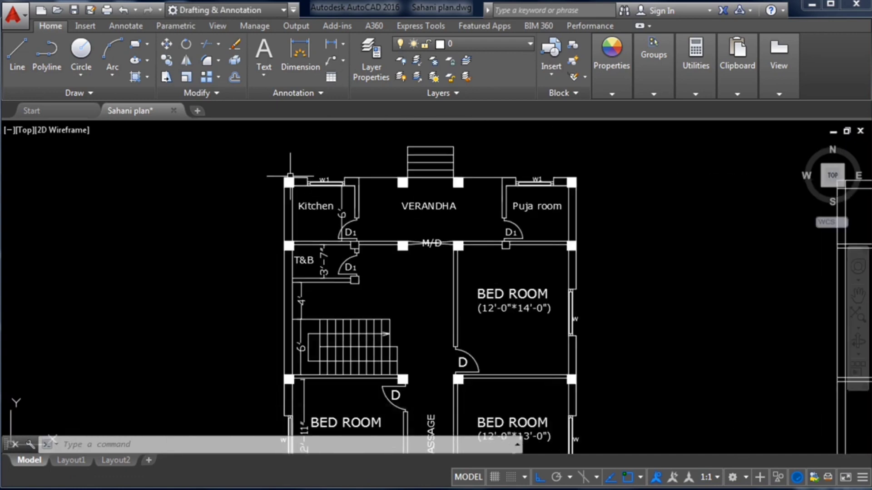
pyautogui.scroll(6, 288, 173)
pyautogui.click(331, 43)
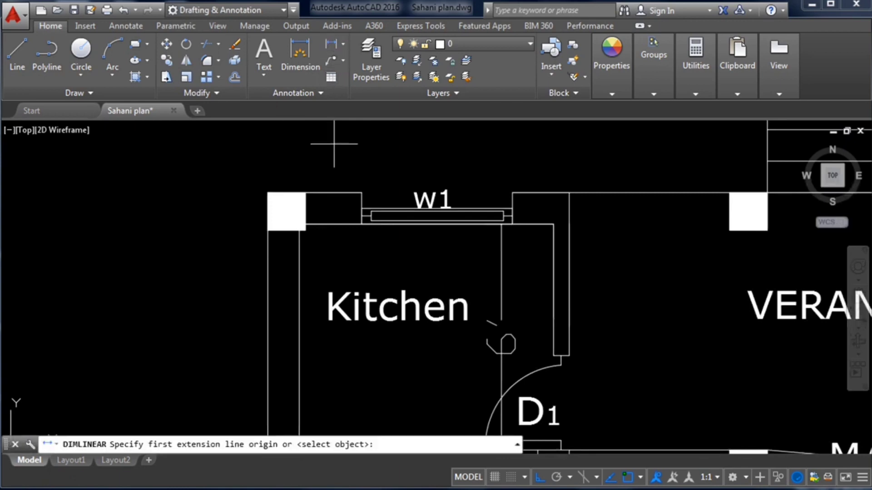
pyautogui.click(305, 193)
pyautogui.click(267, 192)
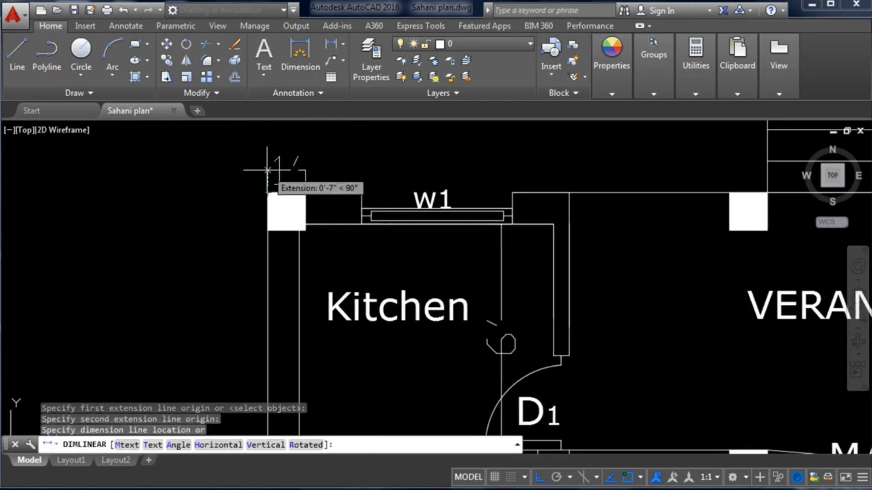
pyautogui.click(288, 171)
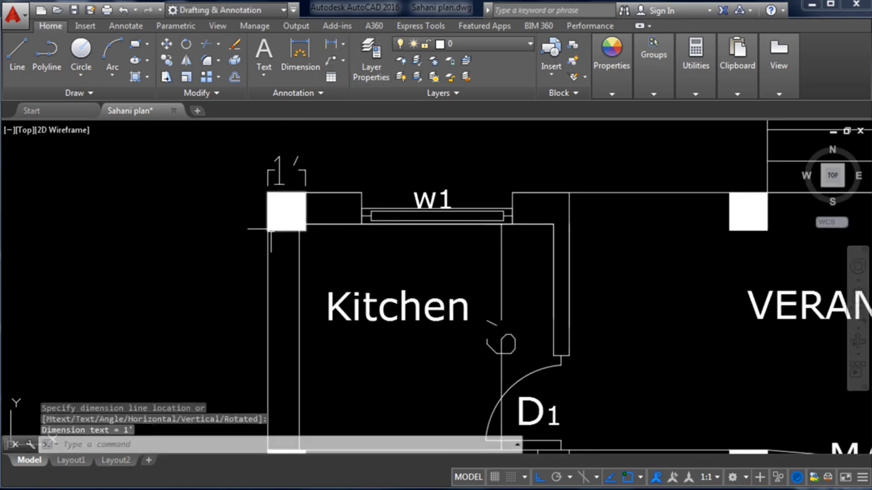
# Add a vertical linear dimension to the outer side of the same kitchen corner column
pyautogui.click(331, 43)
pyautogui.click(268, 193)
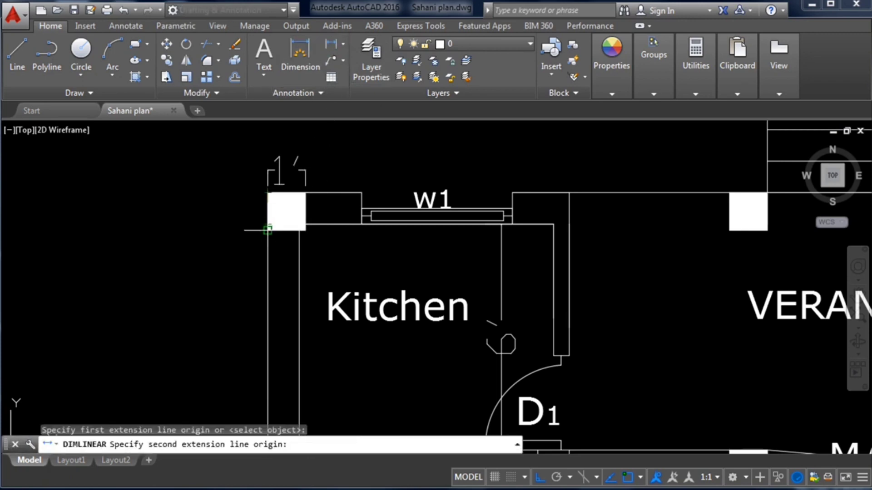
pyautogui.click(267, 230)
pyautogui.click(222, 211)
pyautogui.scroll(4, 209, 193)
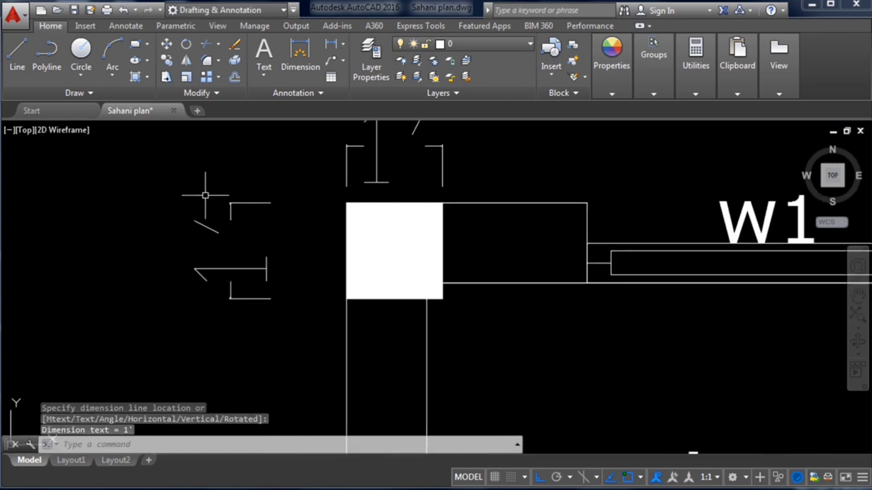
pyautogui.scroll(-8, 205, 195)
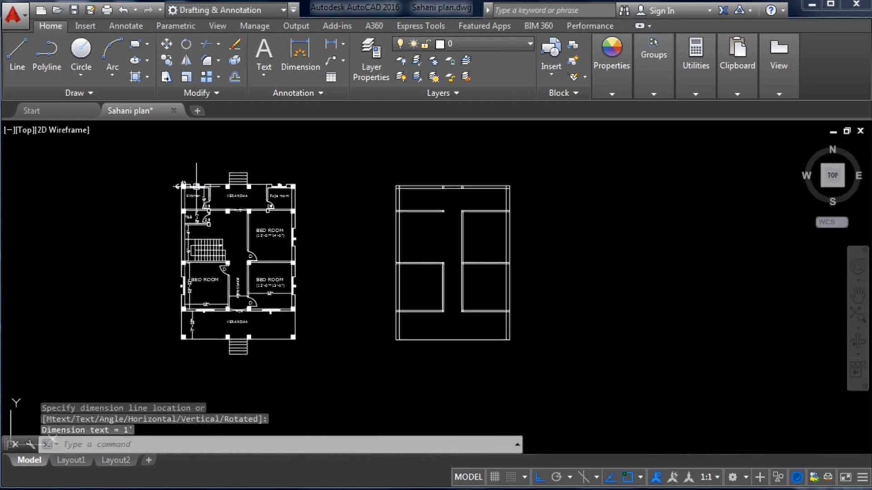
# Draw a closed 1' by 1' square from lines in the empty space between the reference plan and the new plan
pyautogui.scroll(2, 194, 185)
pyautogui.click(23, 49)
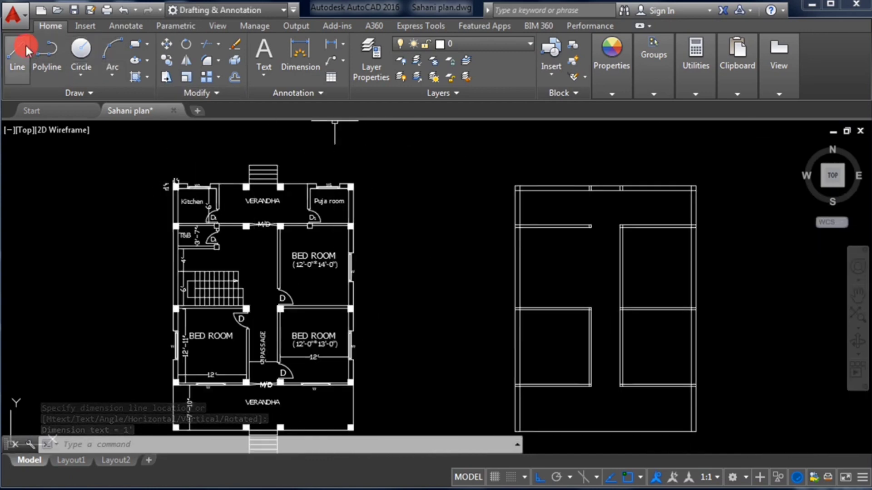
pyautogui.click(393, 202)
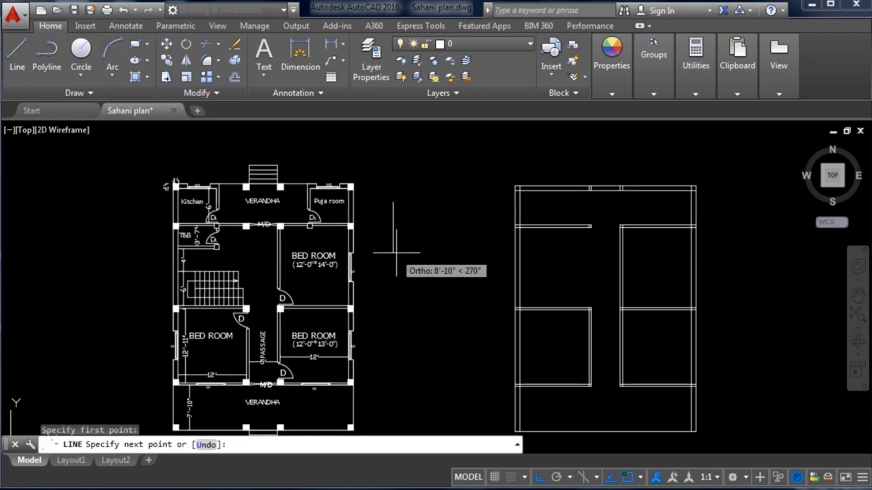
pyautogui.write('1')
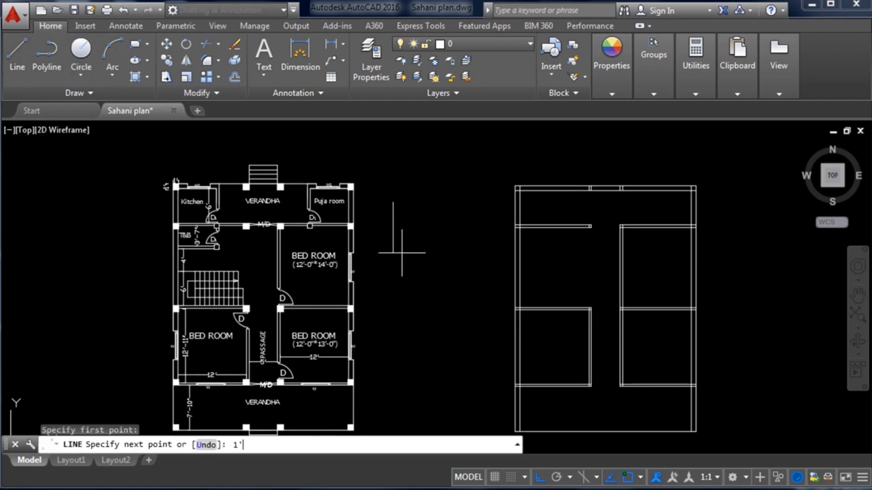
pyautogui.press('Return')
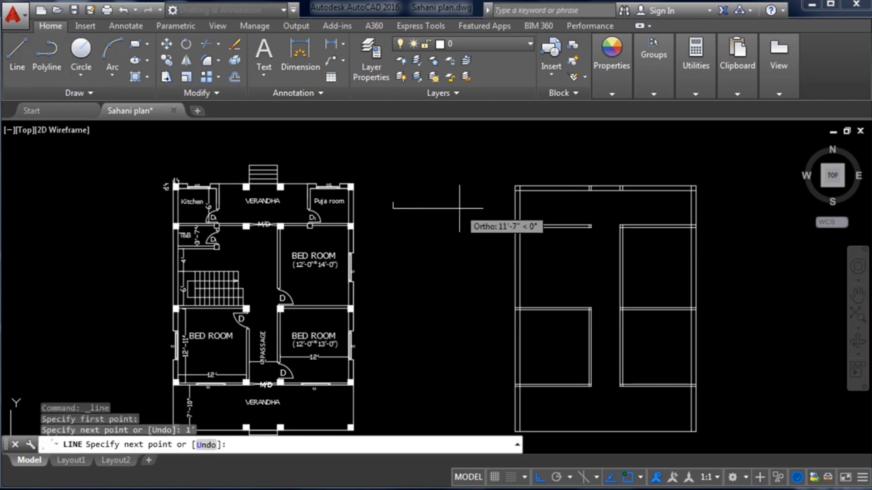
pyautogui.write('1')
pyautogui.press('Return')
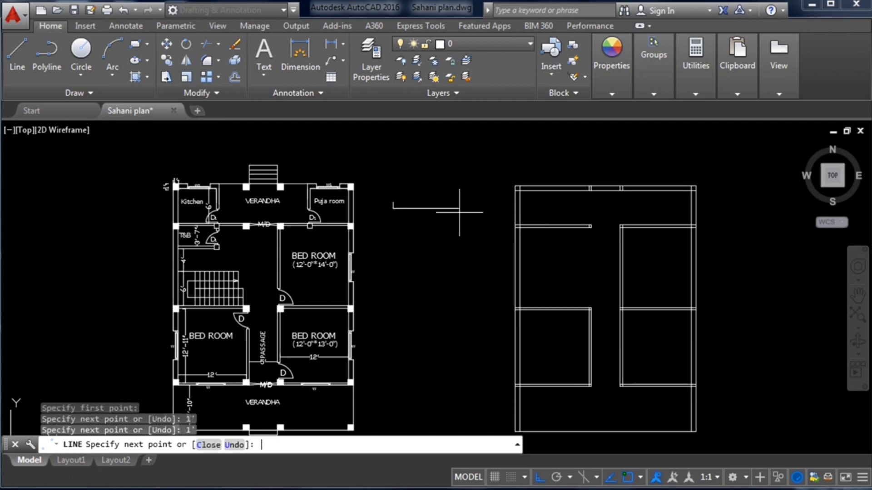
pyautogui.write("1'")
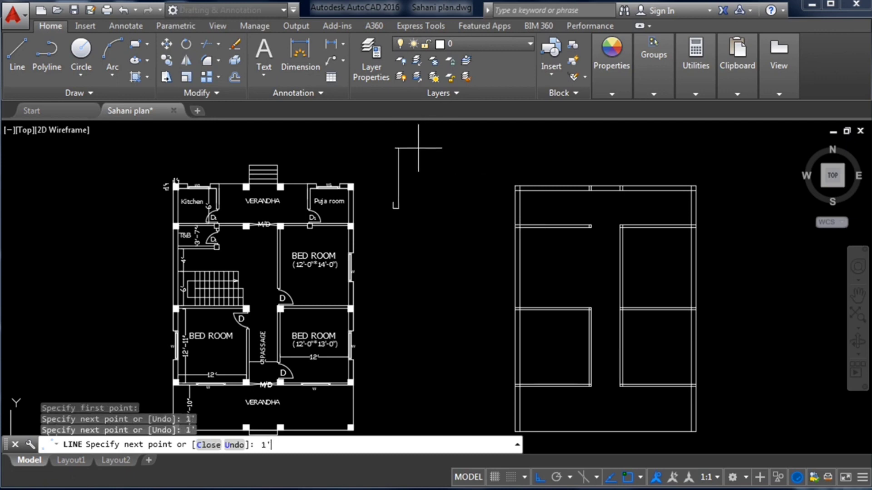
pyautogui.press('Return')
pyautogui.scroll(4, 396, 185)
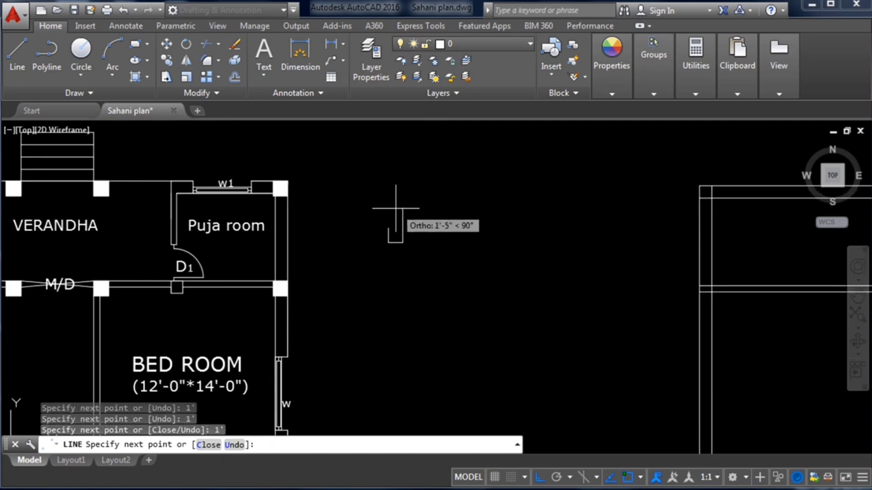
pyautogui.click(393, 225)
pyautogui.scroll(-2, 357, 187)
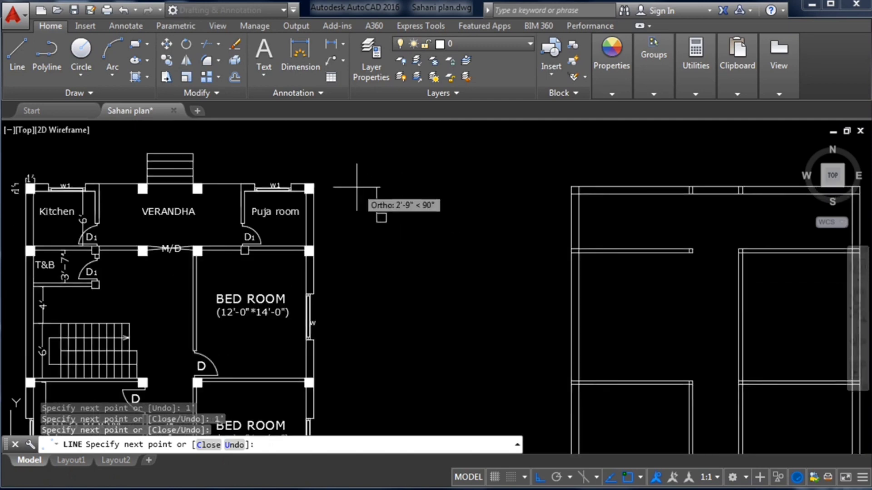
pyautogui.press('Escape')
# Examine the filled columns in the reference plan for comparison with the newly drawn square
pyautogui.scroll(-2, 344, 197)
pyautogui.scroll(2, 366, 209)
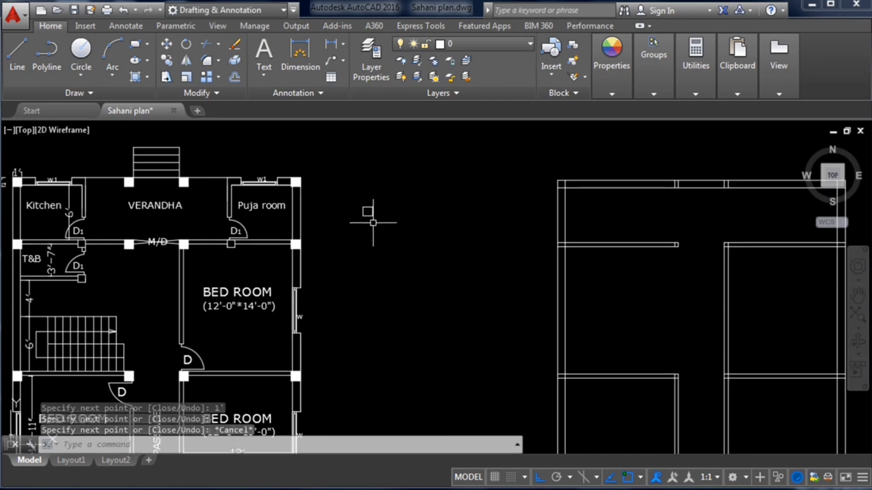
pyautogui.scroll(-2, 388, 223)
pyautogui.scroll(3, 258, 199)
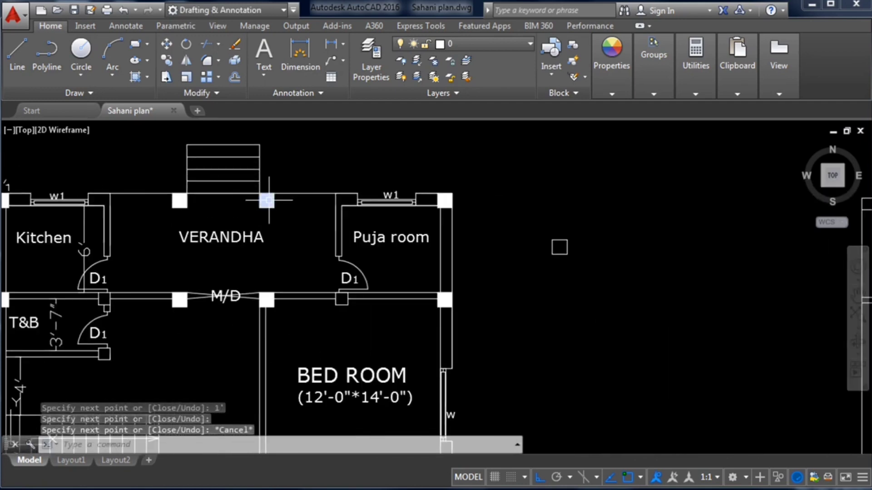
pyautogui.scroll(-2, 273, 204)
pyautogui.scroll(-2, 395, 227)
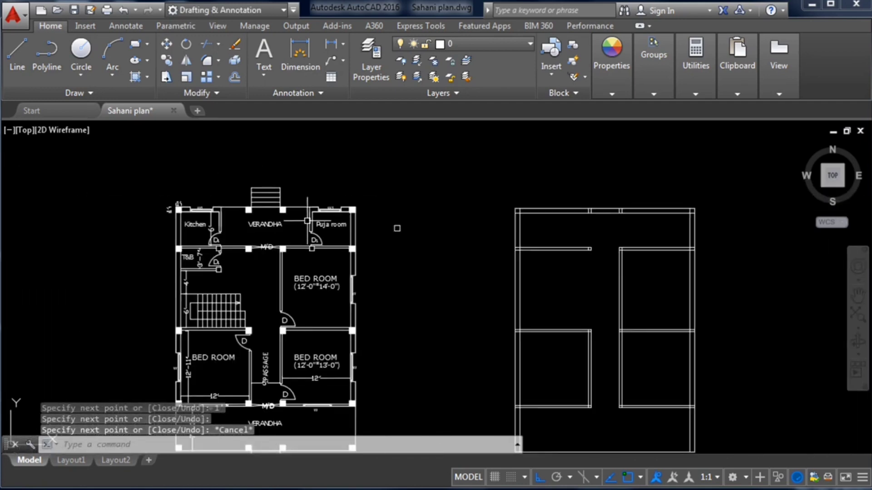
pyautogui.scroll(2, 399, 253)
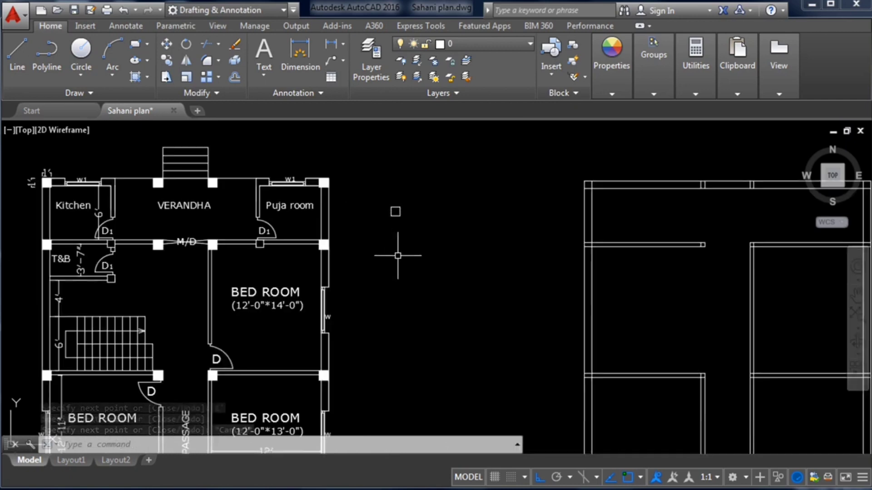
pyautogui.scroll(-2, 399, 253)
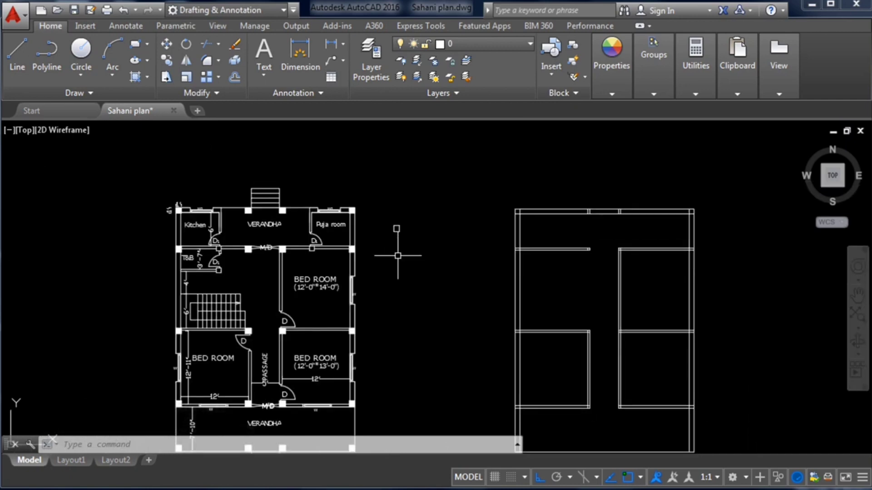
# Hatch the inside of the 1' square with the ANSI31 pattern at scale 1
pyautogui.write('h')
pyautogui.press('Return')
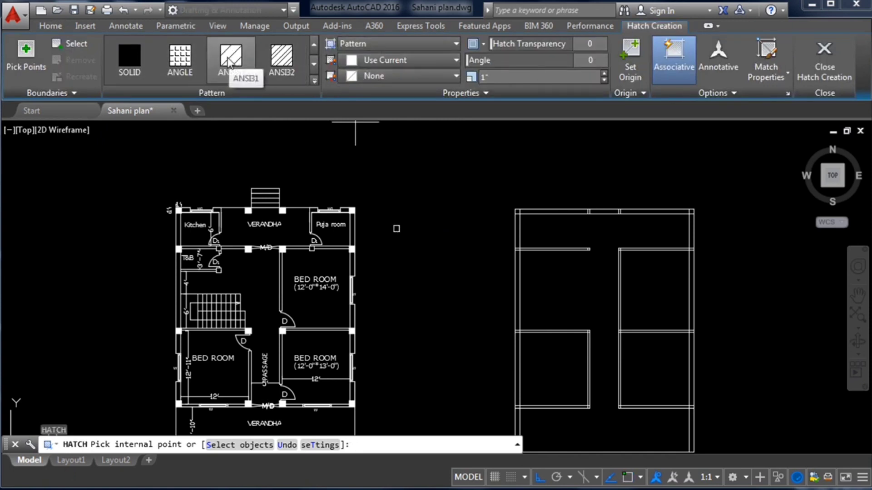
pyautogui.scroll(4, 400, 215)
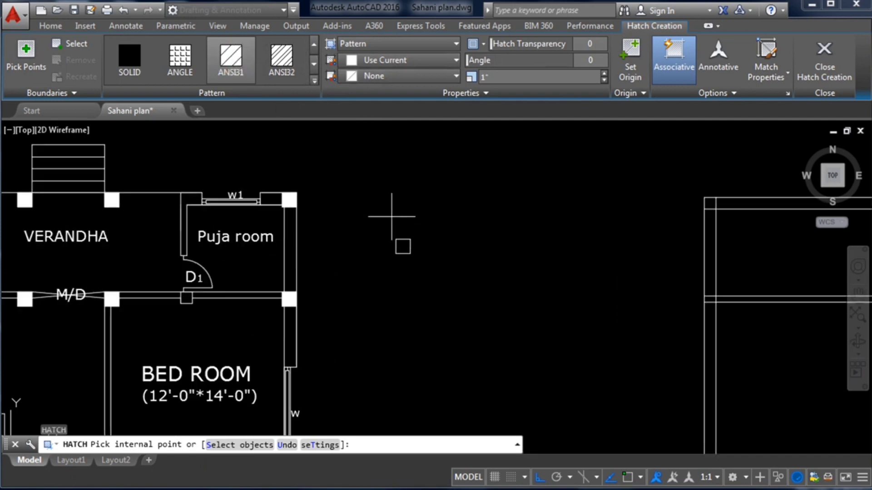
pyautogui.click(404, 246)
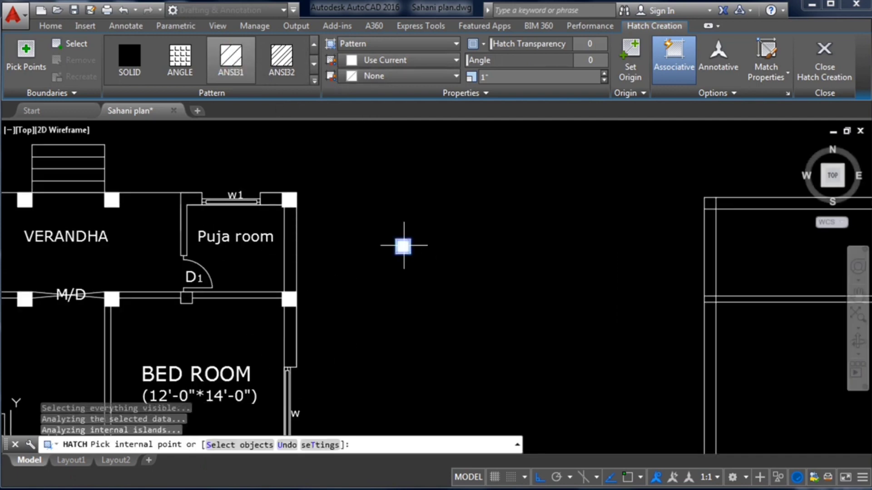
pyautogui.scroll(-3, 390, 229)
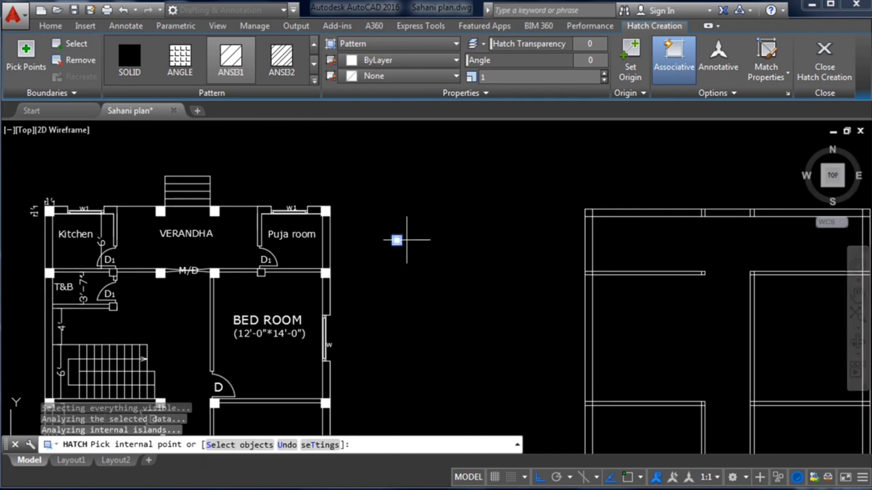
pyautogui.press('Escape')
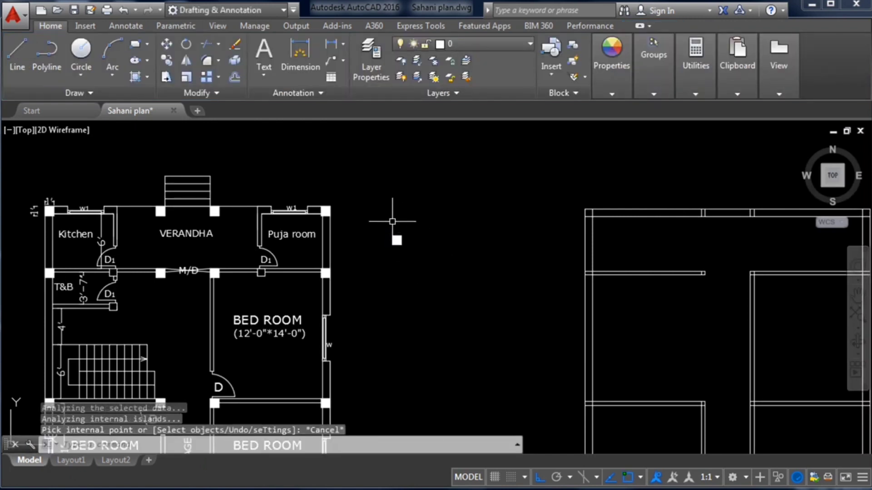
# Copy the hatched square column from its upper-left corner onto the upper-left outer corner of the new plan's walls
pyautogui.scroll(-2, 393, 222)
pyautogui.scroll(2, 383, 232)
pyautogui.scroll(-2, 440, 245)
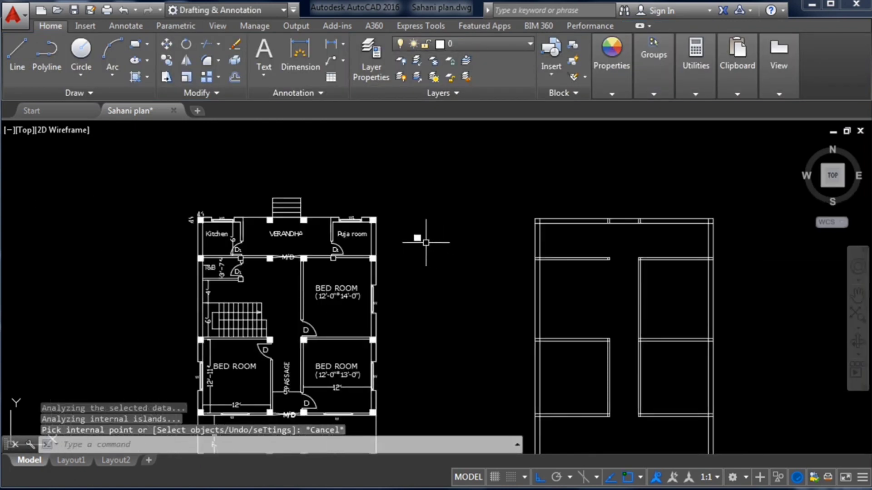
pyautogui.scroll(2, 432, 249)
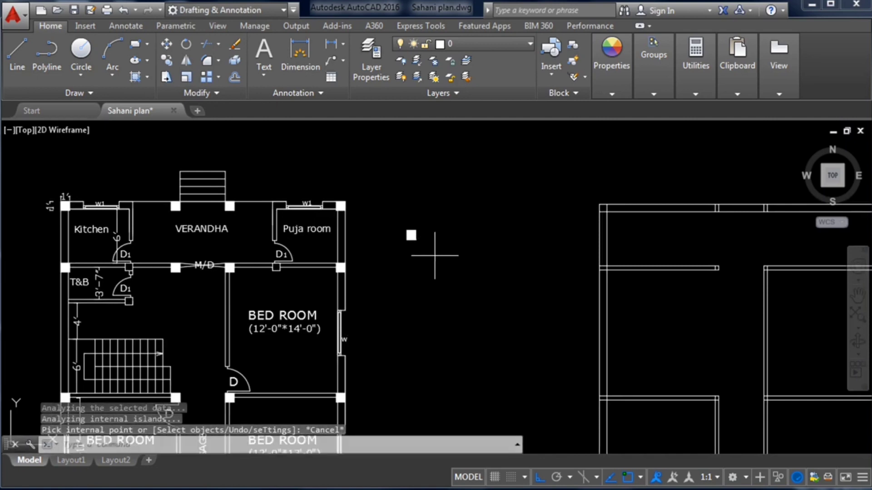
pyautogui.click(411, 238)
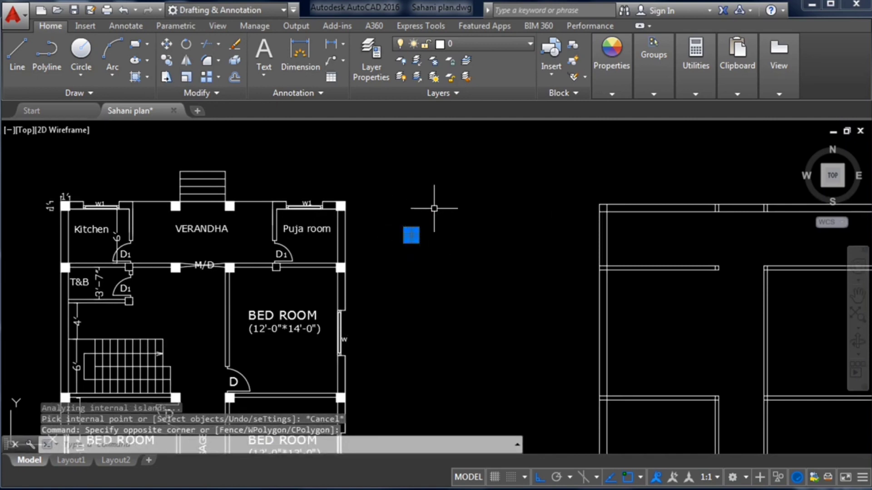
pyautogui.scroll(2, 437, 229)
pyautogui.rightClick(393, 242)
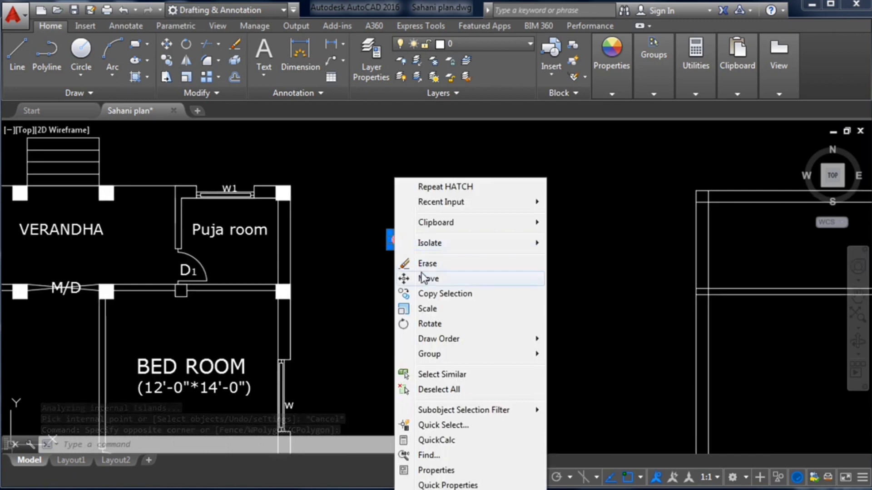
pyautogui.click(425, 295)
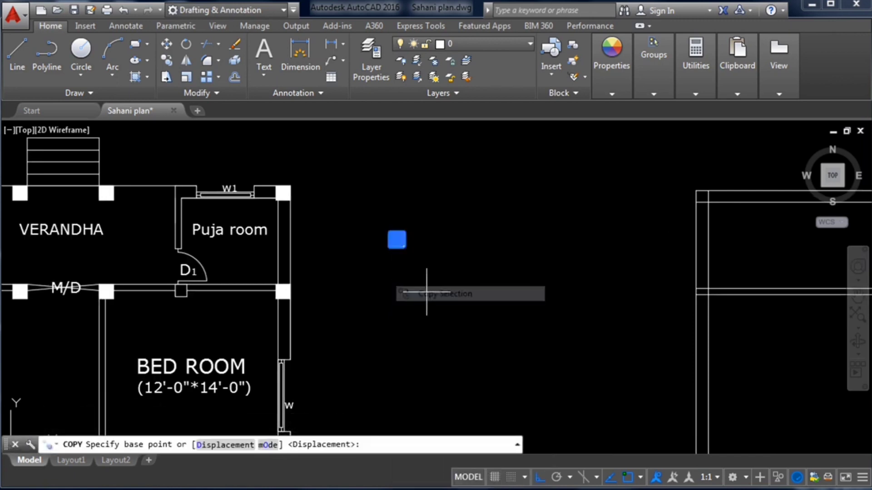
pyautogui.scroll(-4, 444, 224)
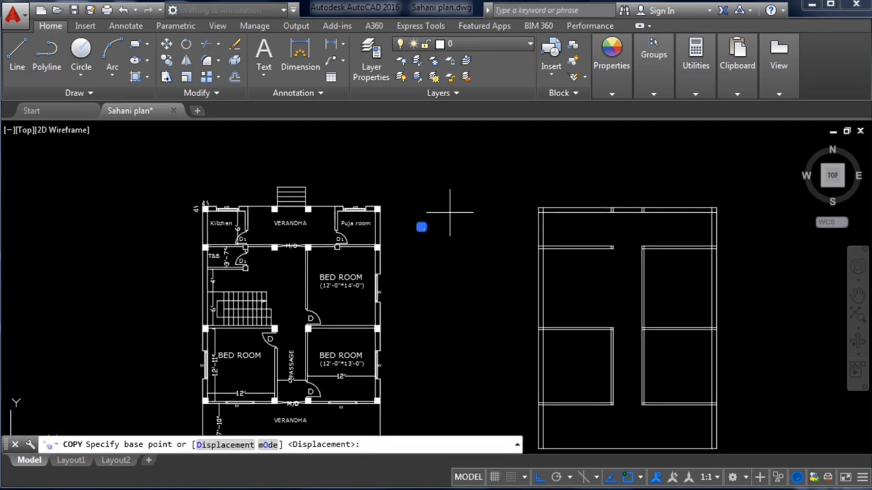
pyautogui.scroll(-2, 422, 193)
pyautogui.scroll(2, 448, 210)
pyautogui.scroll(2, 415, 210)
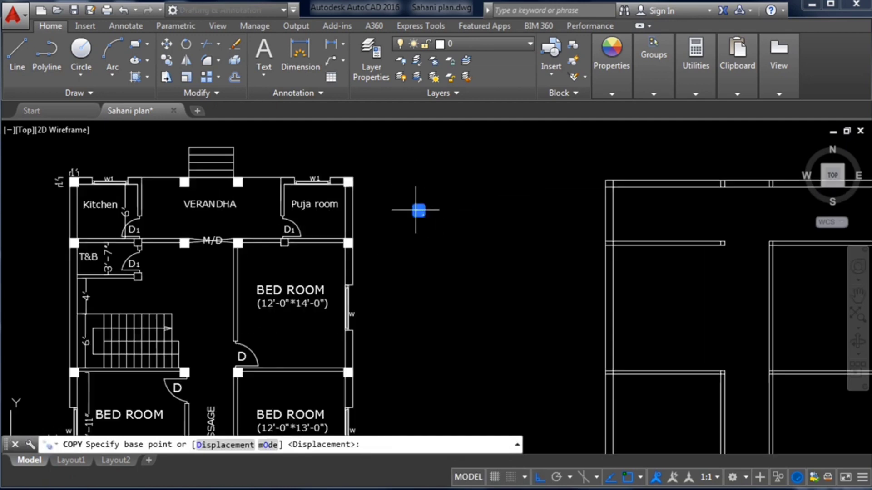
pyautogui.scroll(-3, 484, 176)
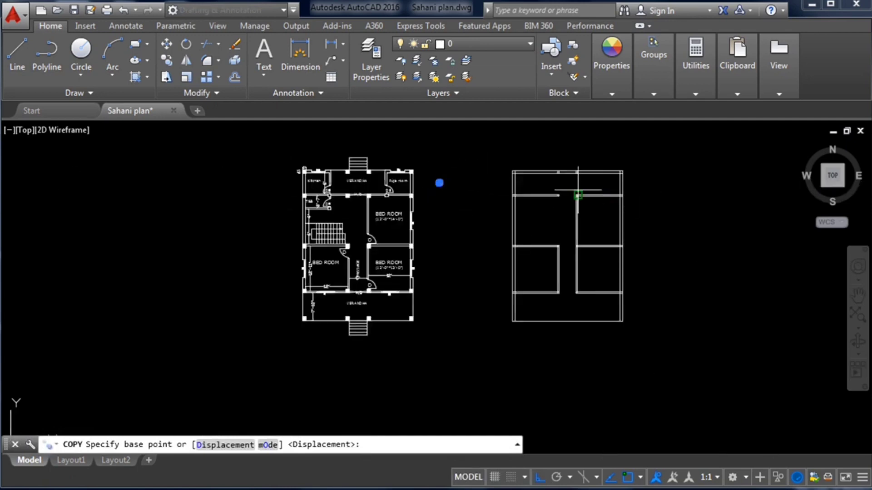
pyautogui.scroll(2, 568, 186)
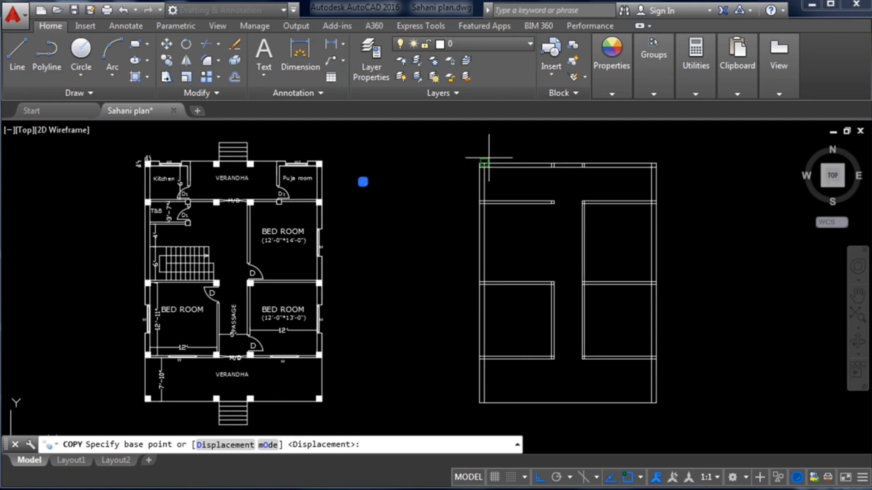
pyautogui.scroll(2, 485, 163)
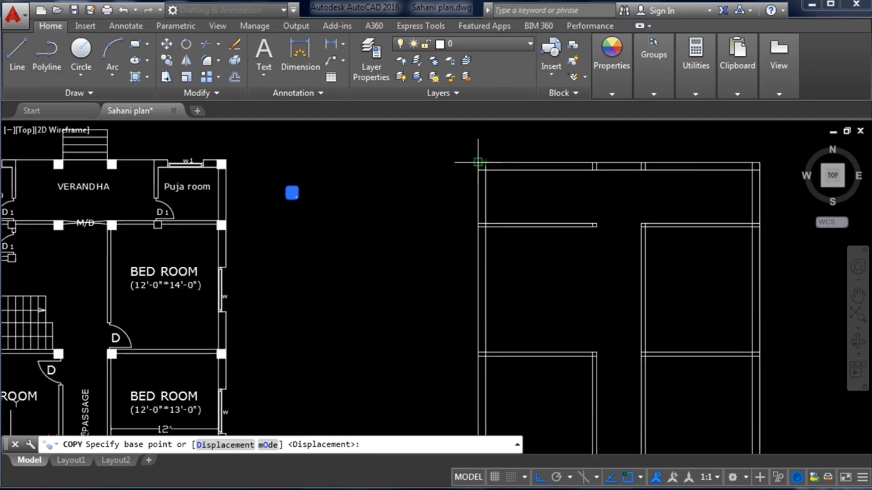
pyautogui.scroll(3, 485, 162)
pyautogui.scroll(-2, 552, 211)
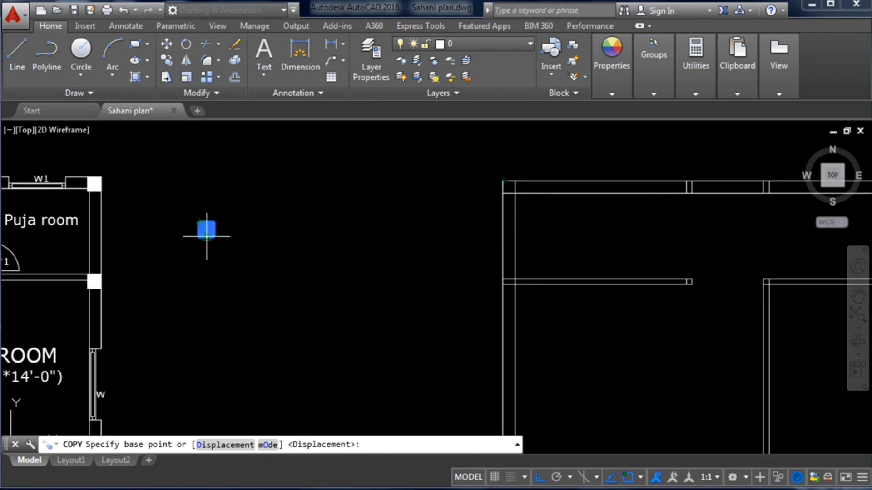
pyautogui.click(200, 223)
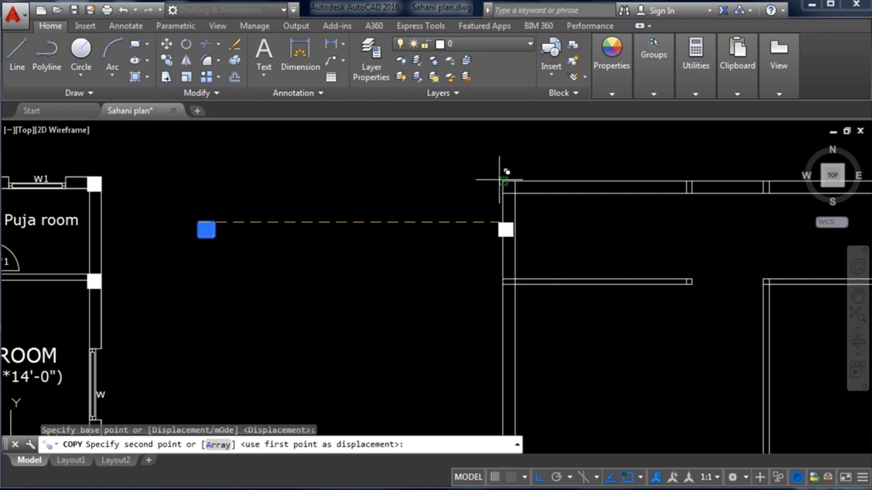
pyautogui.scroll(3, 512, 186)
pyautogui.click(513, 186)
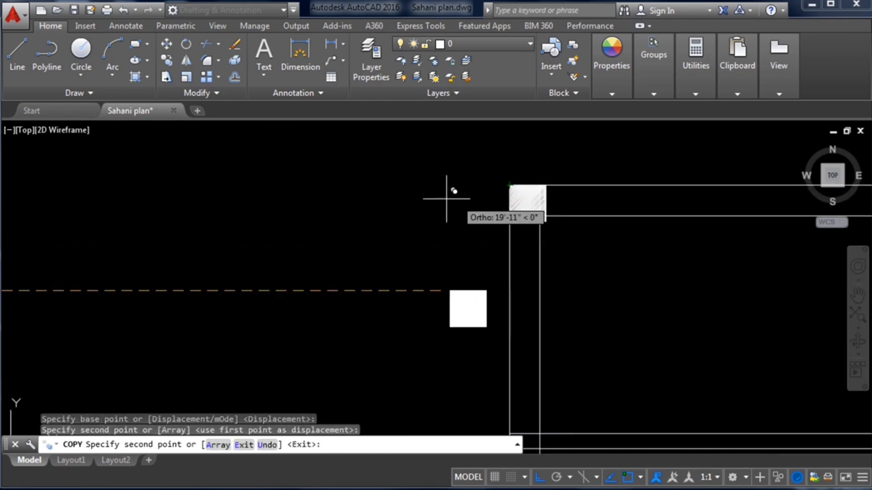
# Copy the hatched square column onto the left outer wall where the uppermost interior wall of the new plan meets it
pyautogui.scroll(-3, 409, 172)
pyautogui.scroll(-2, 439, 175)
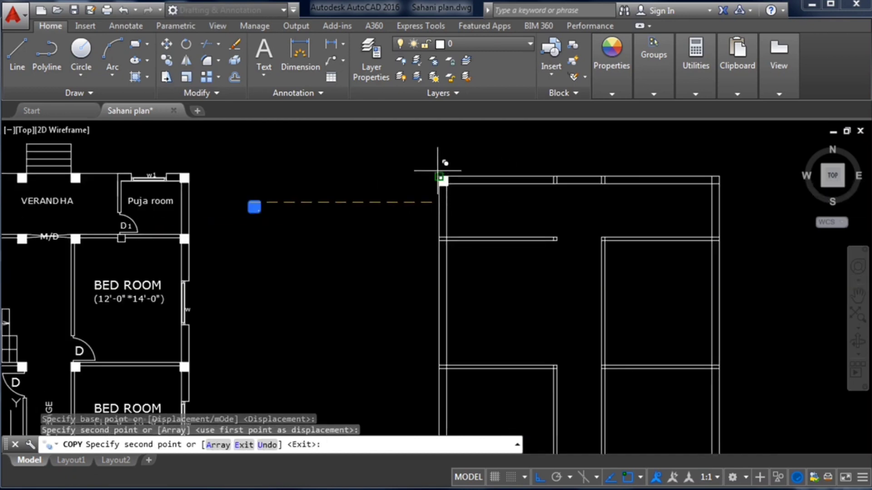
pyautogui.scroll(-2, 439, 172)
pyautogui.scroll(2, 113, 212)
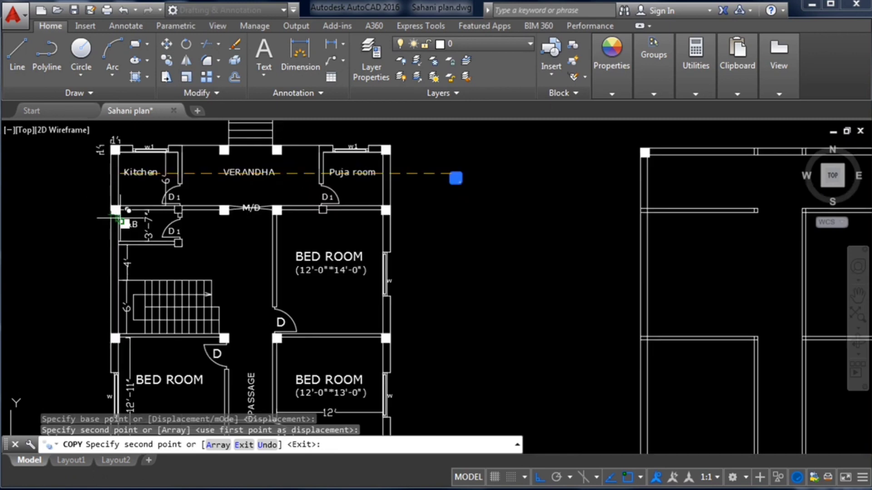
pyautogui.scroll(2, 116, 216)
pyautogui.scroll(-2, 109, 232)
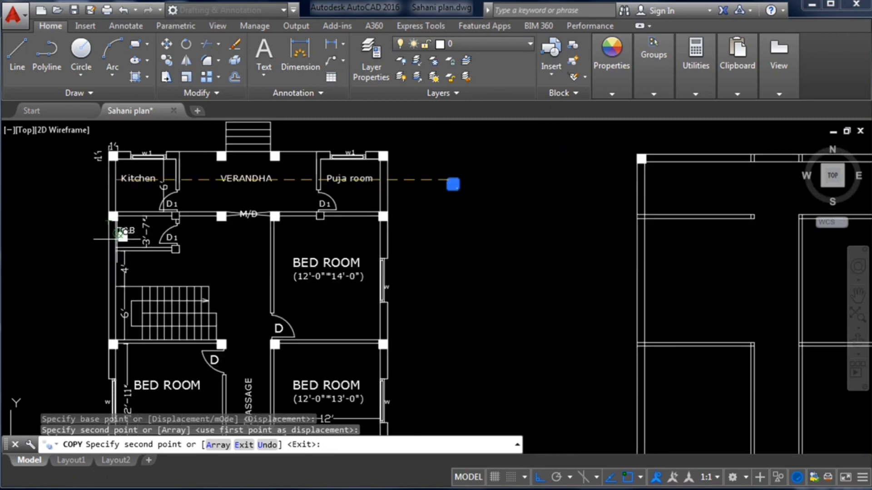
pyautogui.scroll(-2, 121, 233)
pyautogui.scroll(5, 427, 218)
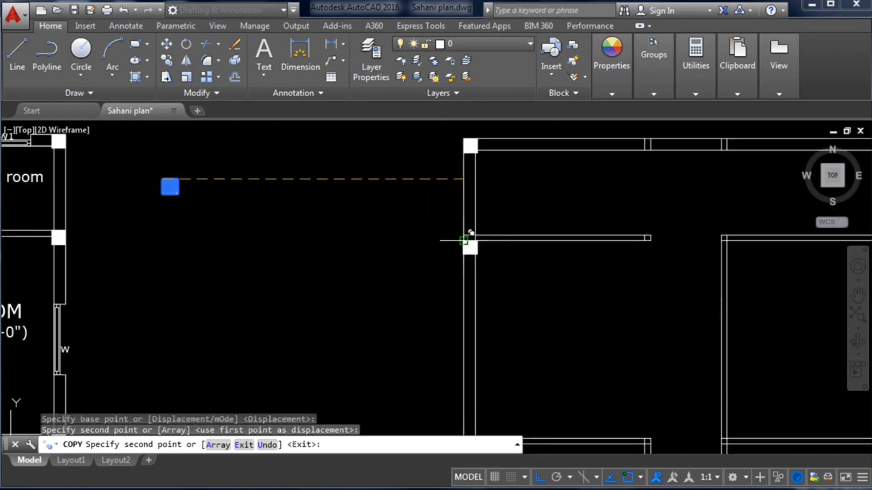
pyautogui.scroll(5, 470, 233)
pyautogui.click(437, 227)
pyautogui.scroll(-4, 436, 223)
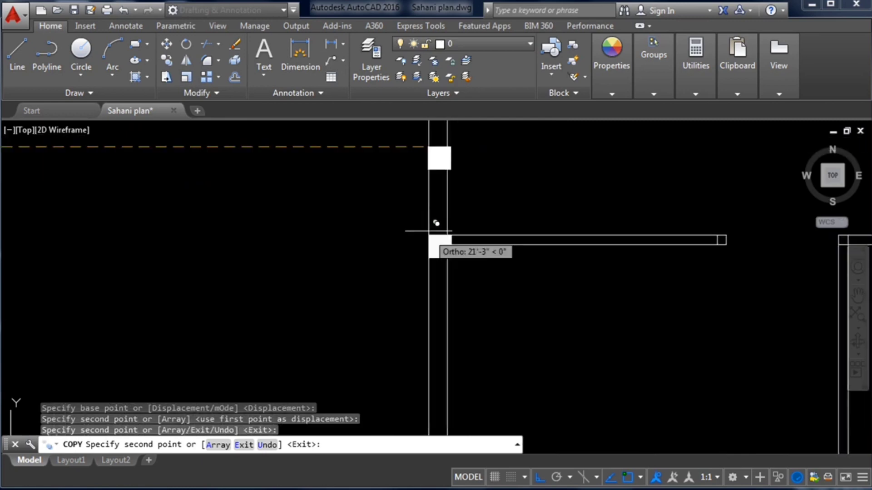
# Turn Ortho off and copy the column onto the left outer wall at the upper-left corner of the new plan's lower-left room
pyautogui.scroll(-5, 436, 223)
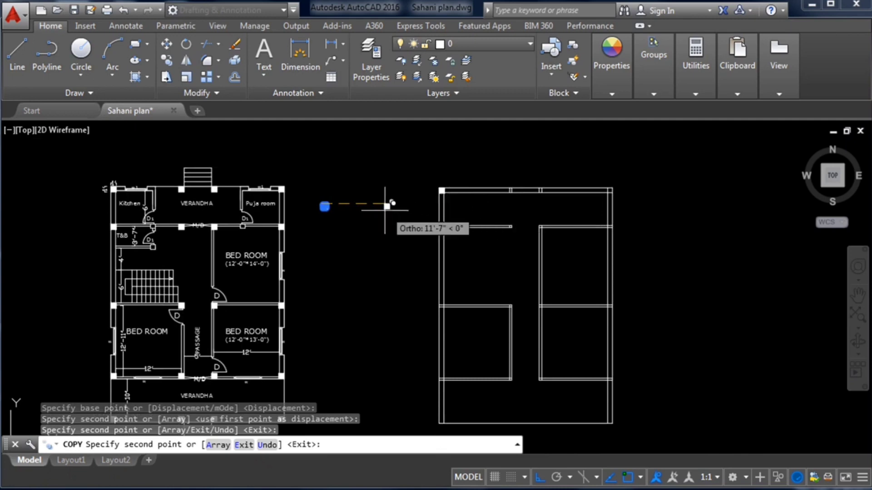
pyautogui.scroll(2, 424, 191)
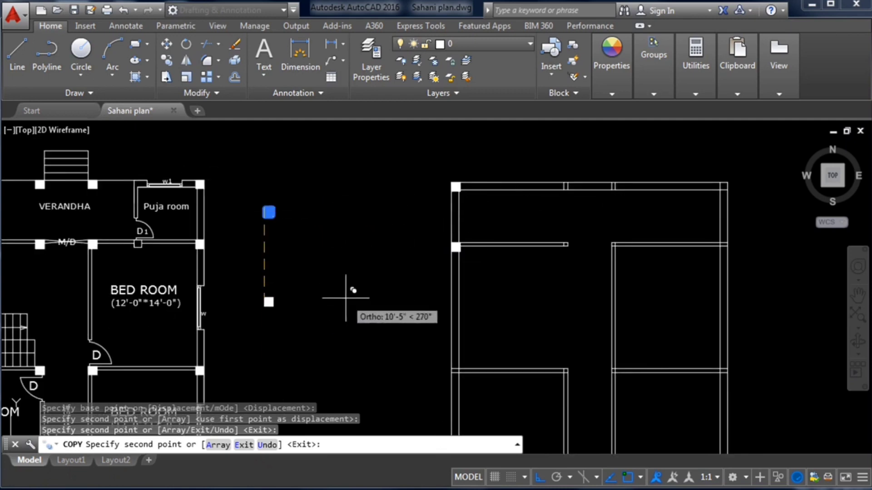
pyautogui.scroll(-2, 336, 237)
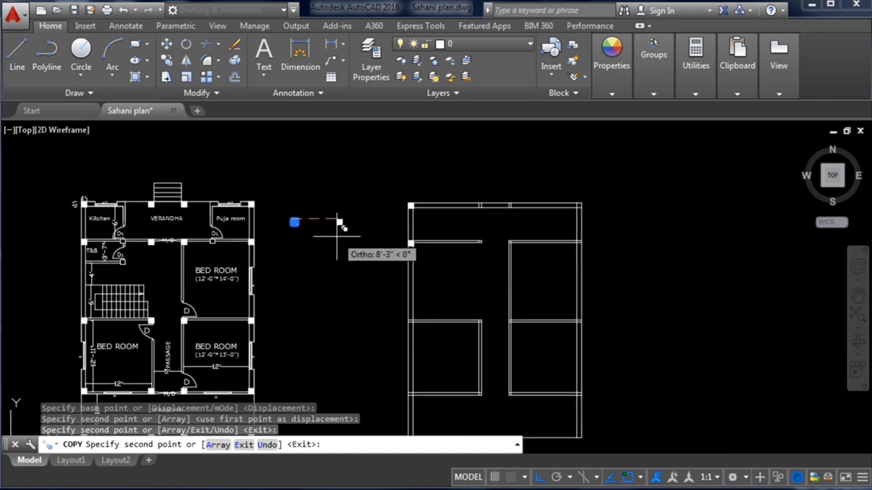
pyautogui.scroll(2, 323, 233)
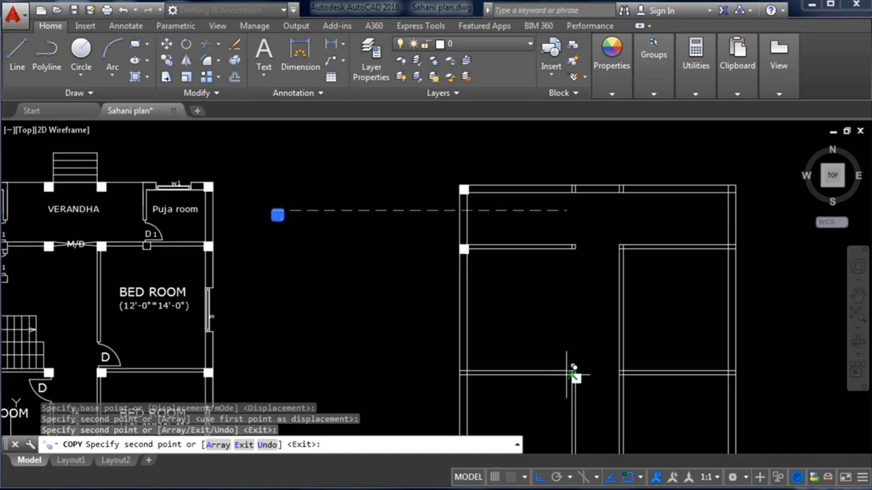
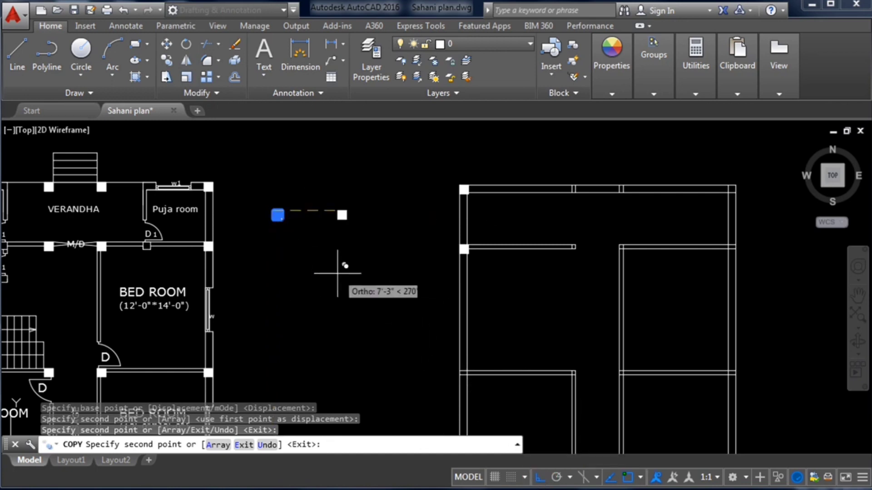
pyautogui.scroll(-3, 369, 301)
pyautogui.scroll(3, 330, 273)
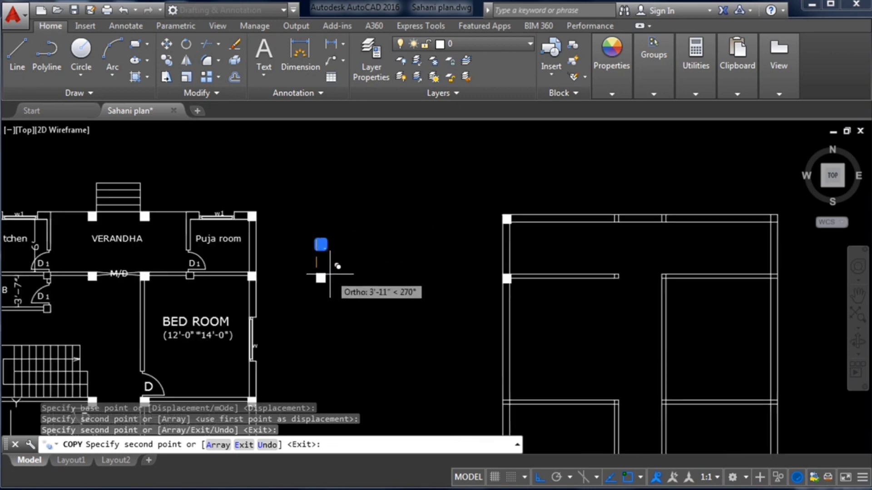
pyautogui.click(538, 478)
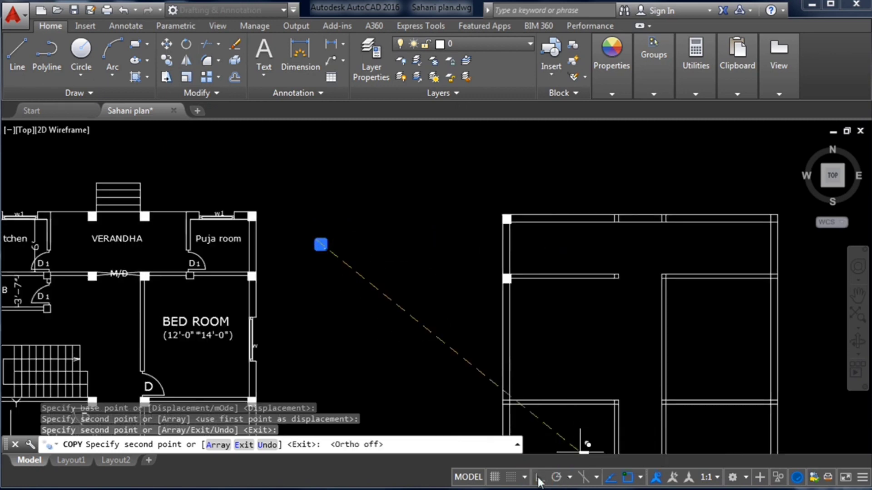
pyautogui.scroll(-2, 397, 195)
pyautogui.scroll(2, 399, 189)
pyautogui.scroll(-3, 393, 190)
pyautogui.scroll(-3, 473, 248)
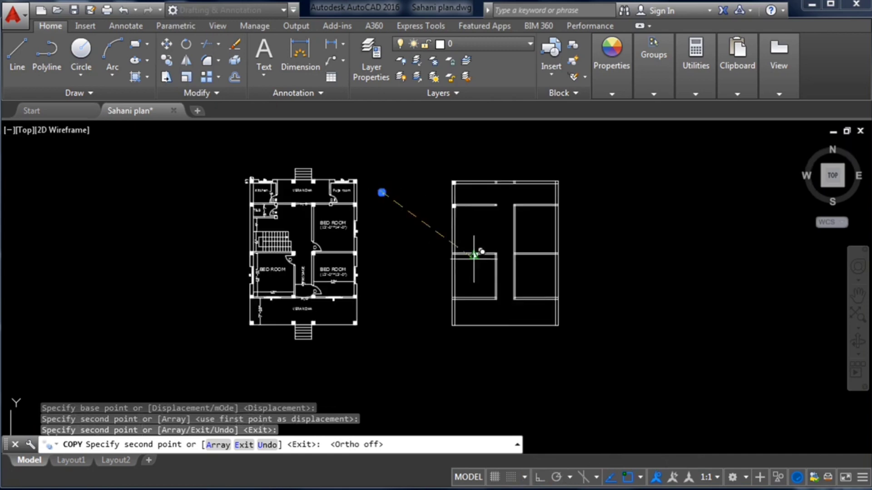
pyautogui.scroll(8, 459, 251)
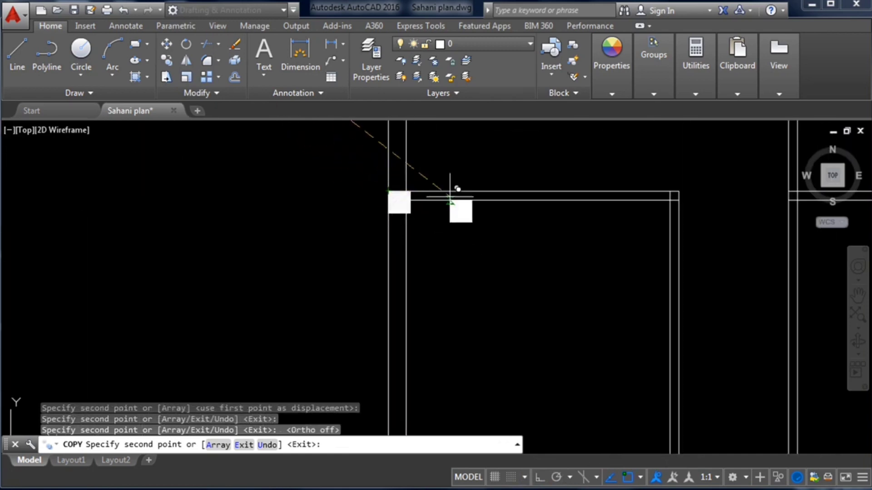
pyautogui.scroll(-5, 466, 179)
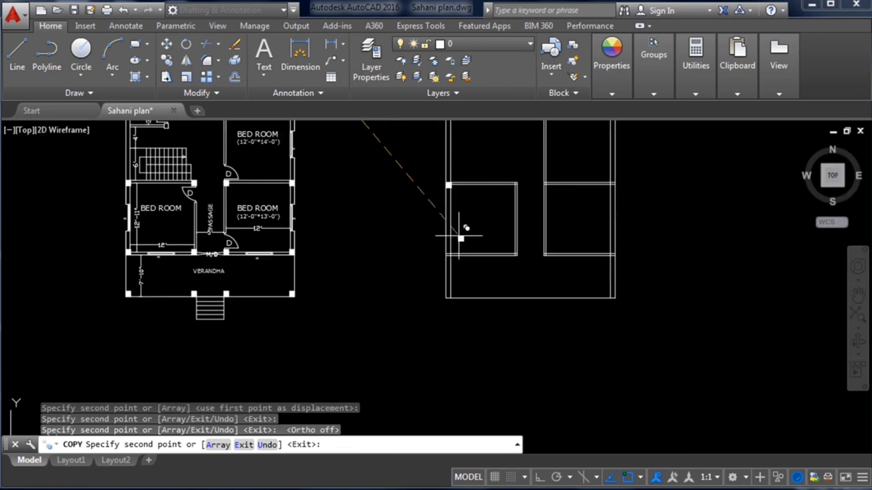
# Copy the column onto the upper-left corners of both right-hand rooms in the new plan and finish the copying
pyautogui.scroll(-2, 438, 272)
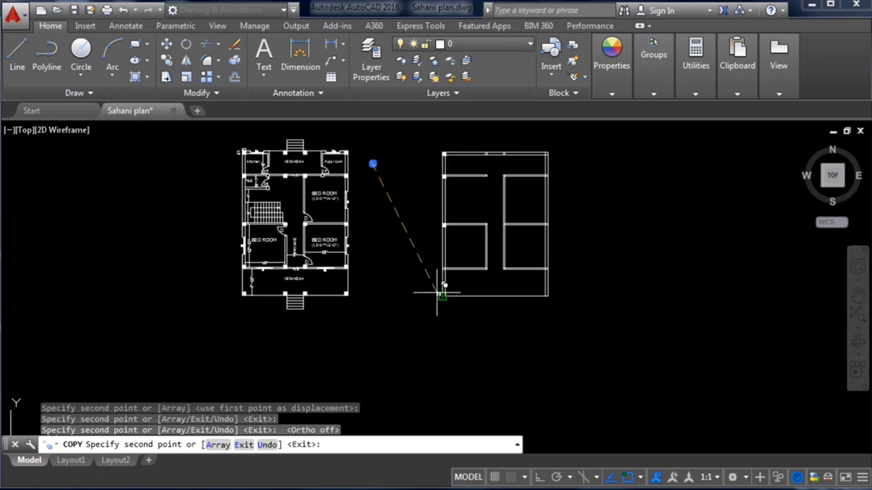
pyautogui.scroll(4, 487, 175)
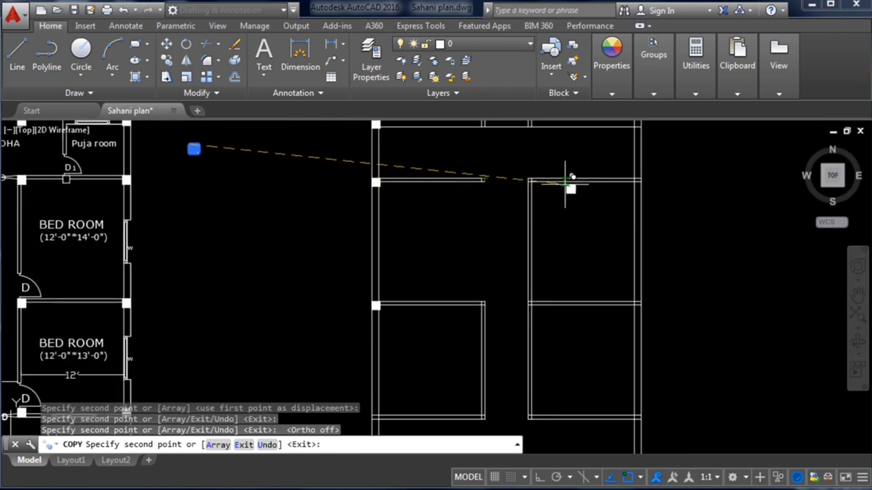
pyautogui.scroll(2, 541, 185)
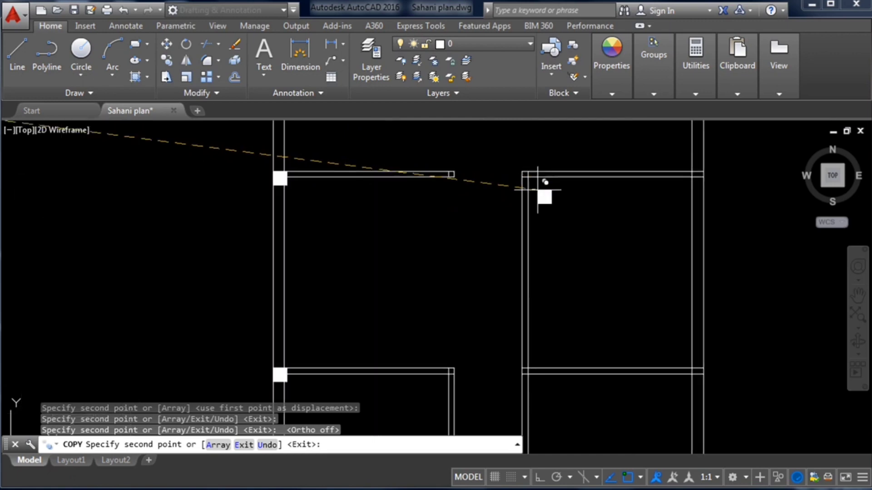
pyautogui.click(522, 172)
pyautogui.scroll(-2, 550, 187)
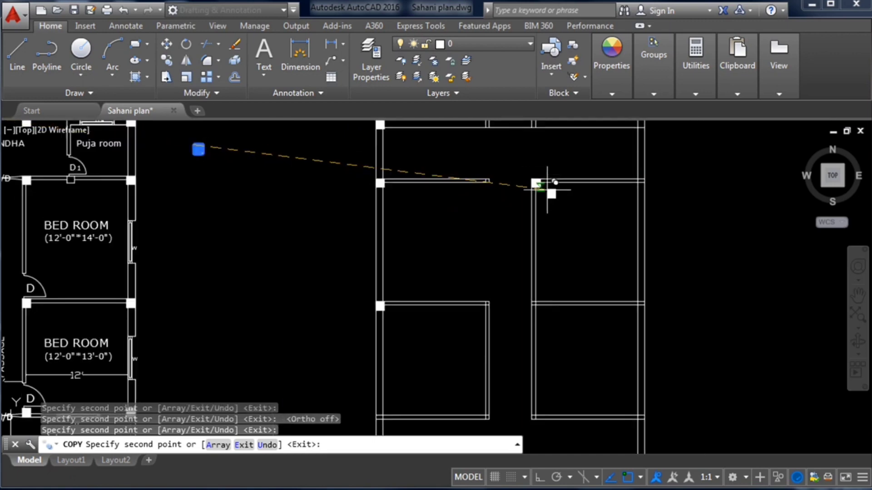
pyautogui.scroll(4, 547, 183)
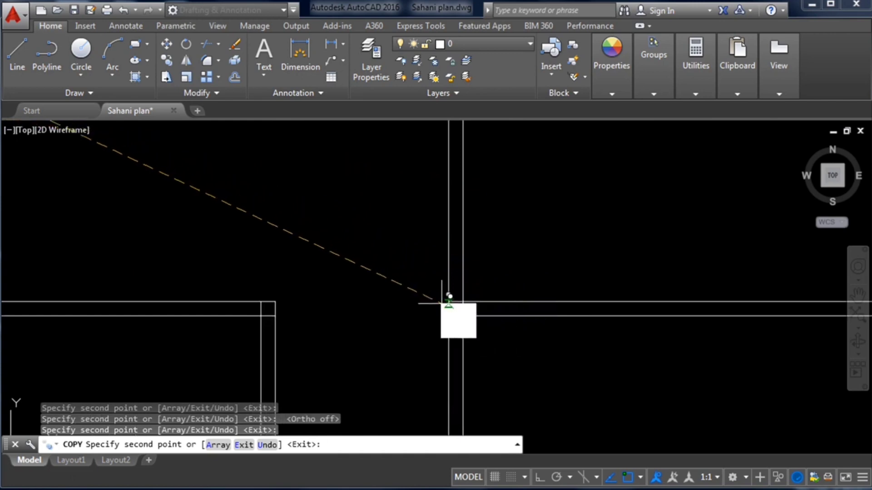
pyautogui.click(454, 305)
pyautogui.scroll(-4, 474, 226)
pyautogui.scroll(2, 469, 196)
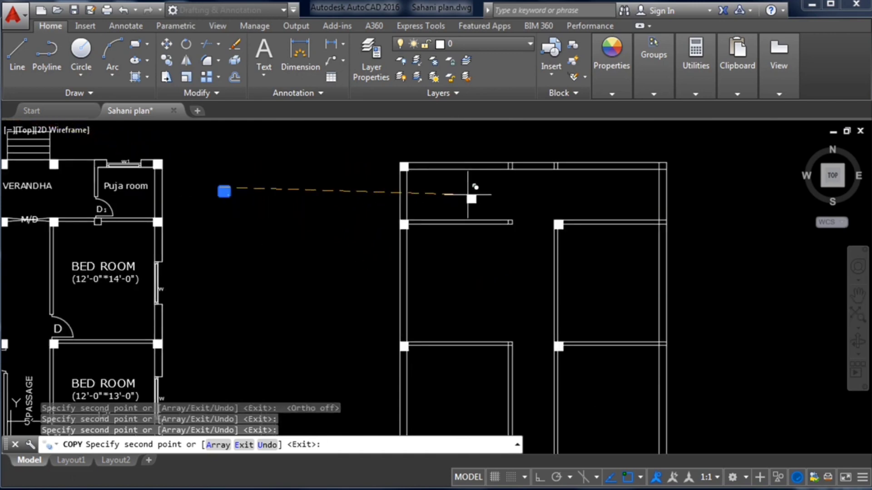
pyautogui.press('Escape')
# Copy the original hatched column from its upper-right corner onto the upper-right outer corner of the new plan's walls
pyautogui.click(265, 212)
pyautogui.click(209, 155)
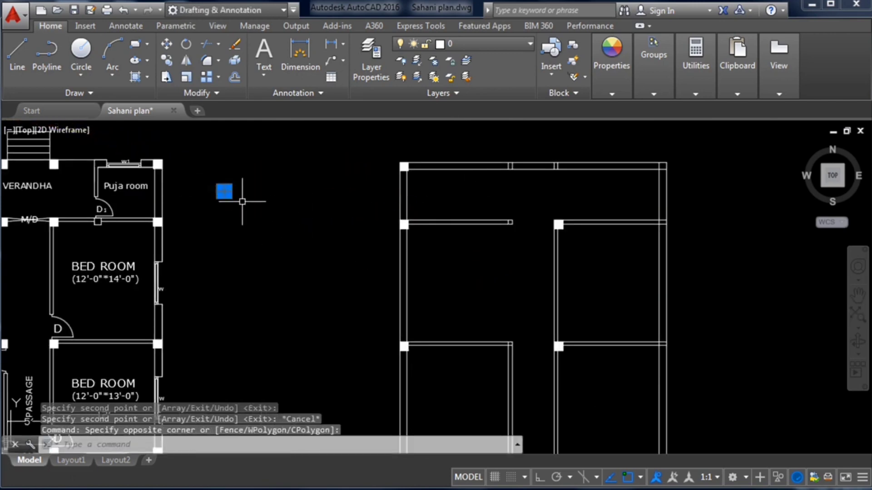
pyautogui.rightClick(224, 179)
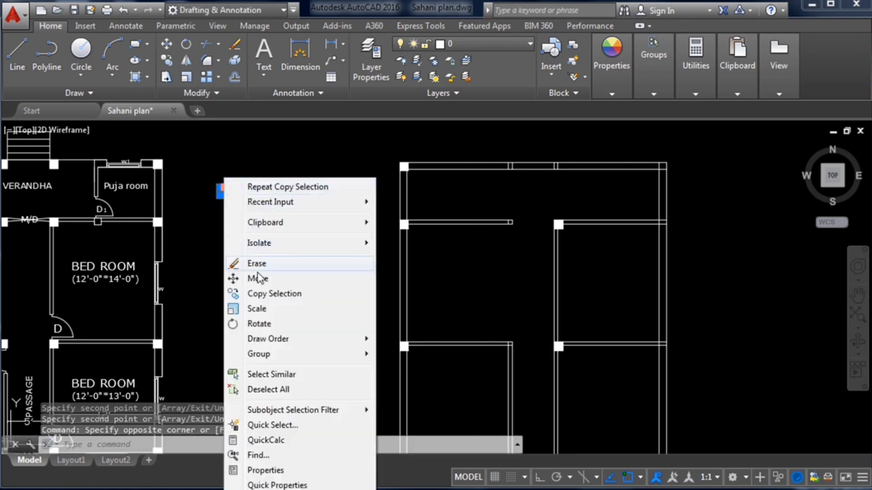
pyautogui.click(262, 294)
pyautogui.scroll(4, 233, 182)
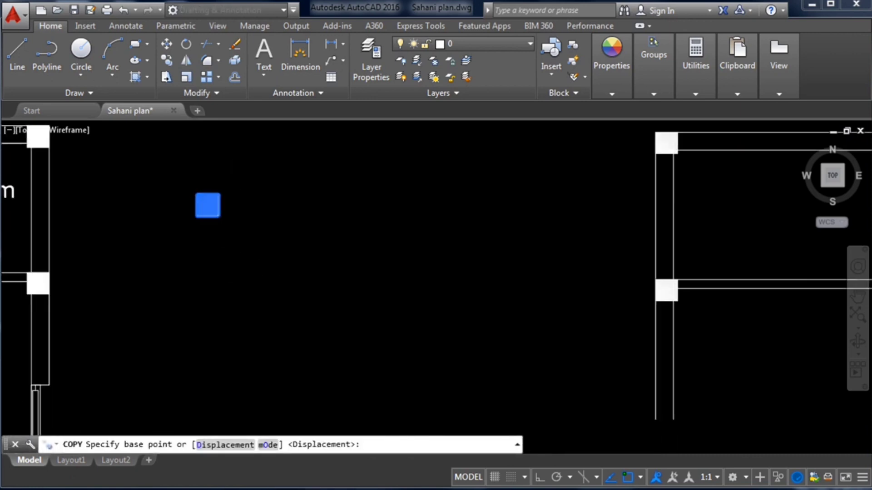
pyautogui.scroll(2, 233, 197)
pyautogui.click(209, 201)
pyautogui.scroll(-5, 351, 238)
pyautogui.scroll(2, 353, 234)
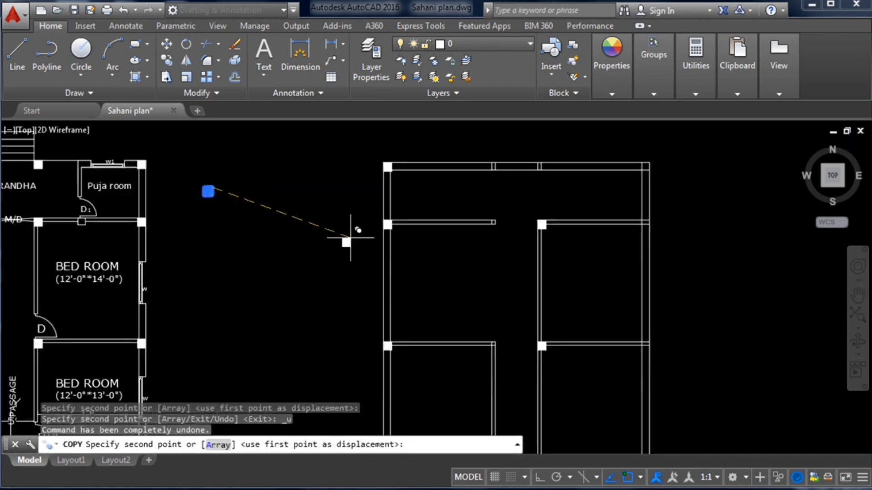
pyautogui.scroll(-2, 413, 199)
pyautogui.scroll(-2, 428, 197)
pyautogui.scroll(6, 504, 193)
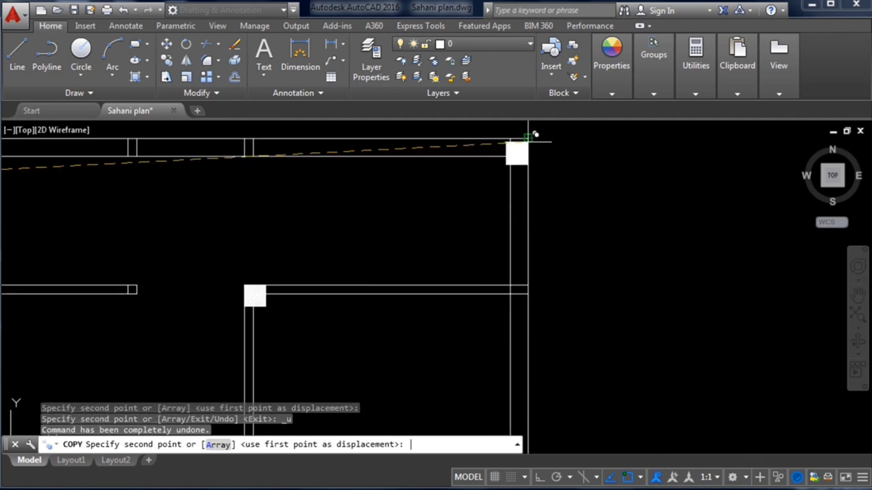
pyautogui.click(527, 141)
# Copy the column onto the right outer wall at the upper-right corners of both right-hand rooms and finish the copying
pyautogui.scroll(3, 538, 295)
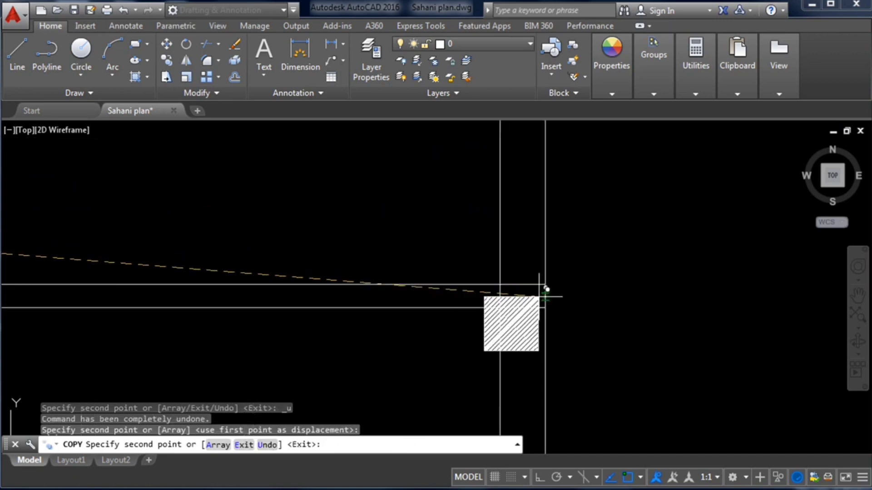
pyautogui.click(539, 297)
pyautogui.scroll(-4, 545, 293)
pyautogui.scroll(4, 555, 318)
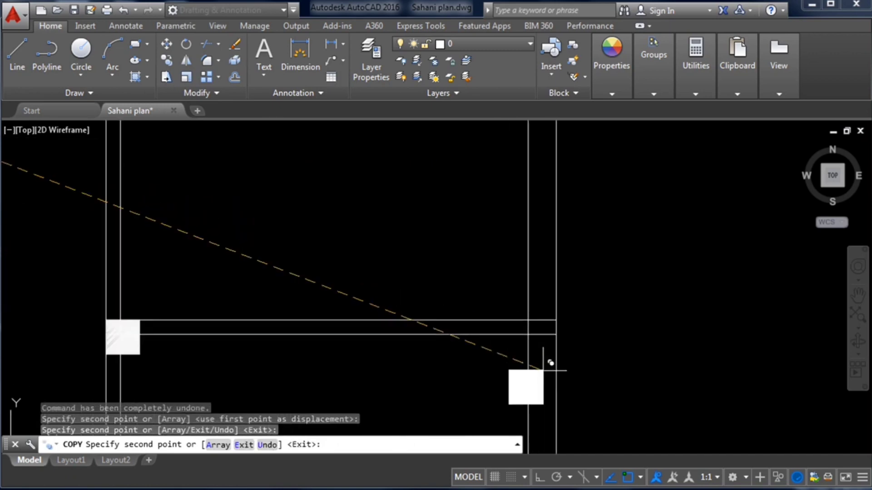
pyautogui.click(555, 320)
pyautogui.scroll(-6, 509, 265)
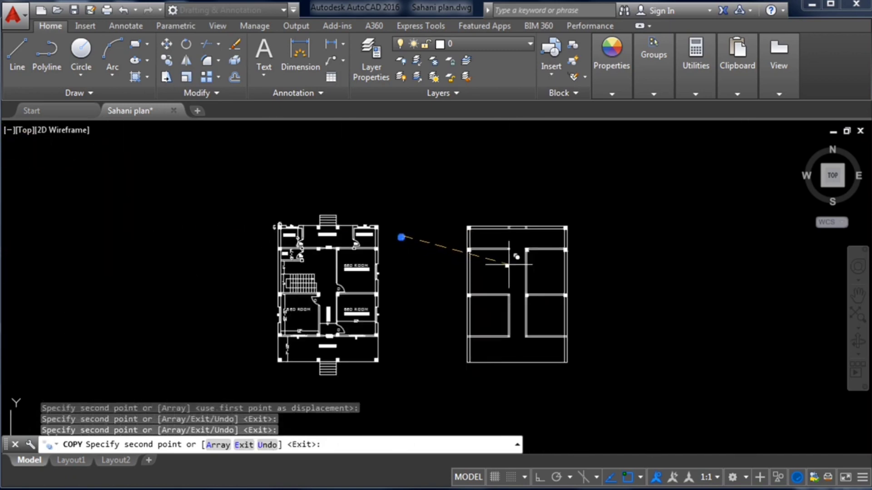
pyautogui.scroll(2, 427, 250)
pyautogui.press('Escape')
# Copy the detached hatched column from its lower-left corner onto the outer lower-left corner of the new plan's lower-left room
pyautogui.scroll(3, 408, 244)
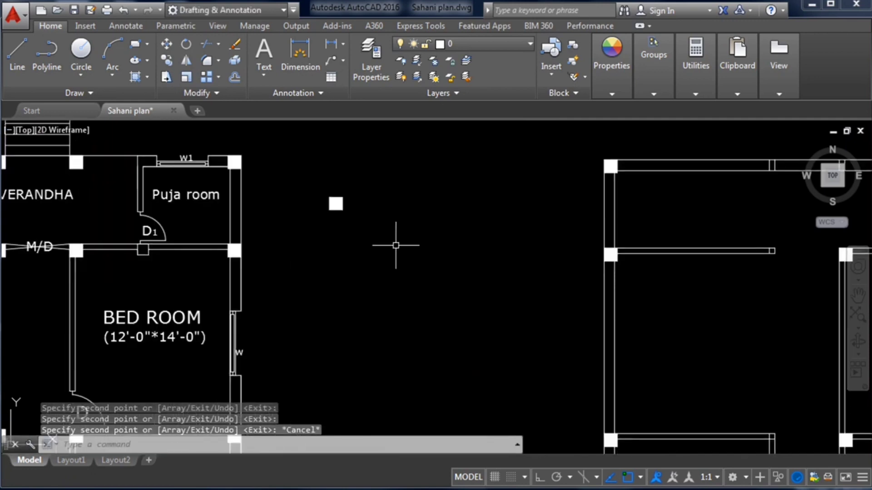
pyautogui.click(395, 245)
pyautogui.click(317, 188)
pyautogui.rightClick(345, 208)
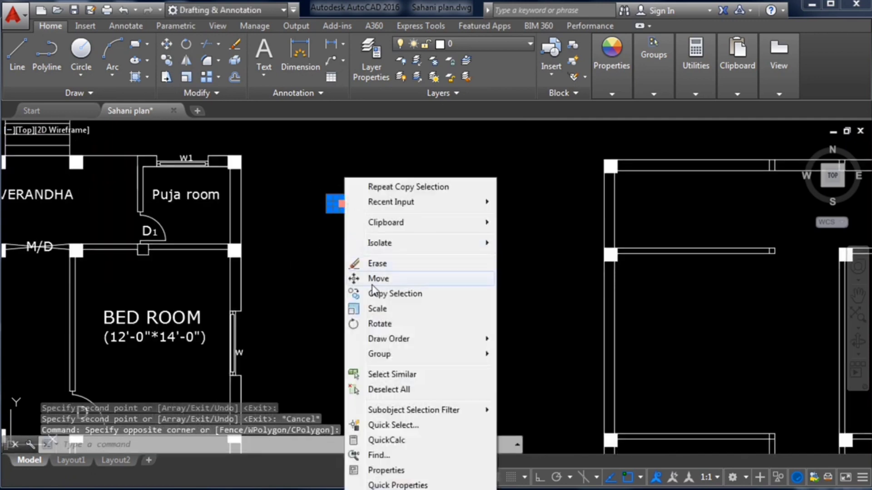
pyautogui.click(368, 294)
pyautogui.scroll(2, 369, 189)
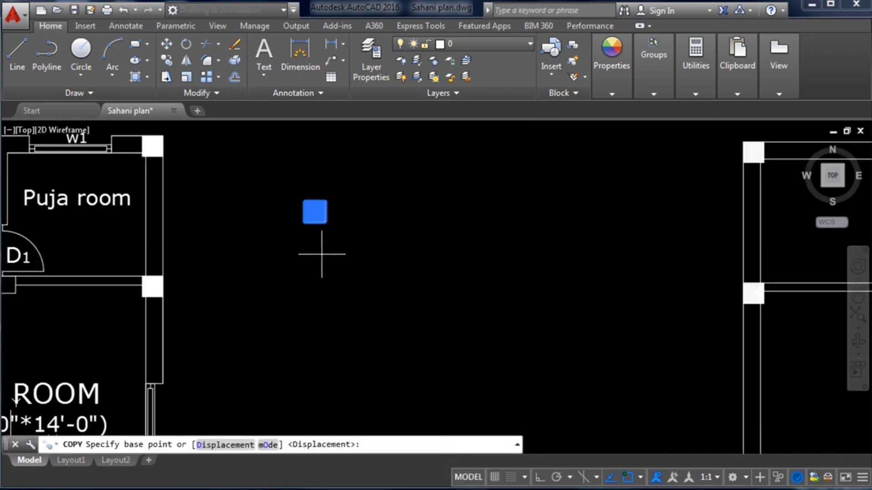
pyautogui.click(304, 225)
pyautogui.scroll(-4, 303, 221)
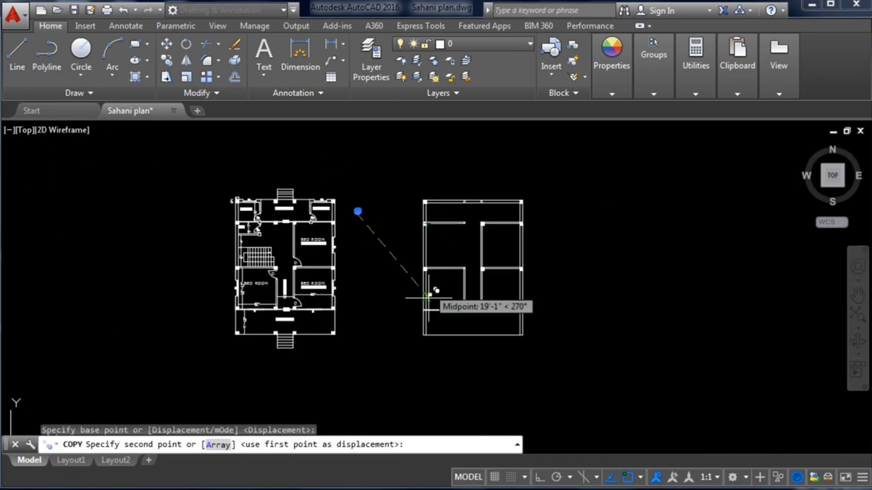
pyautogui.scroll(5, 432, 295)
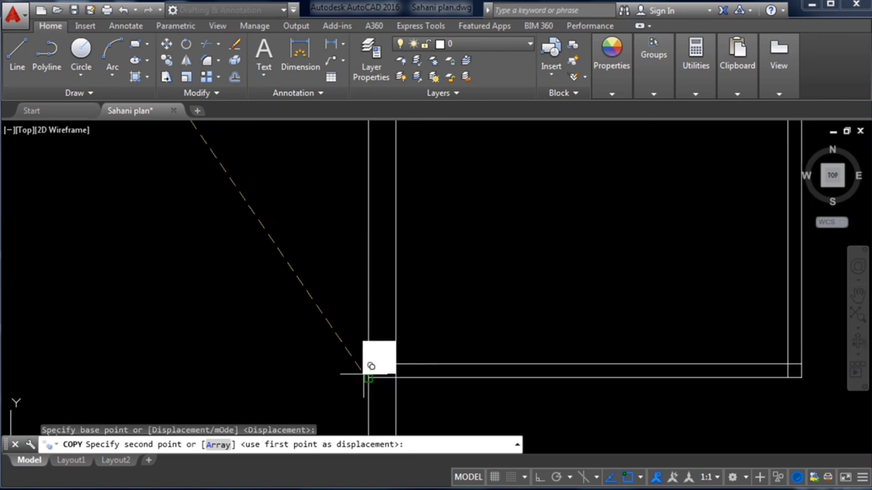
pyautogui.click(367, 364)
# Place another column copy on the lower-left outer corner of the new plan
pyautogui.scroll(-3, 415, 272)
pyautogui.scroll(2, 411, 318)
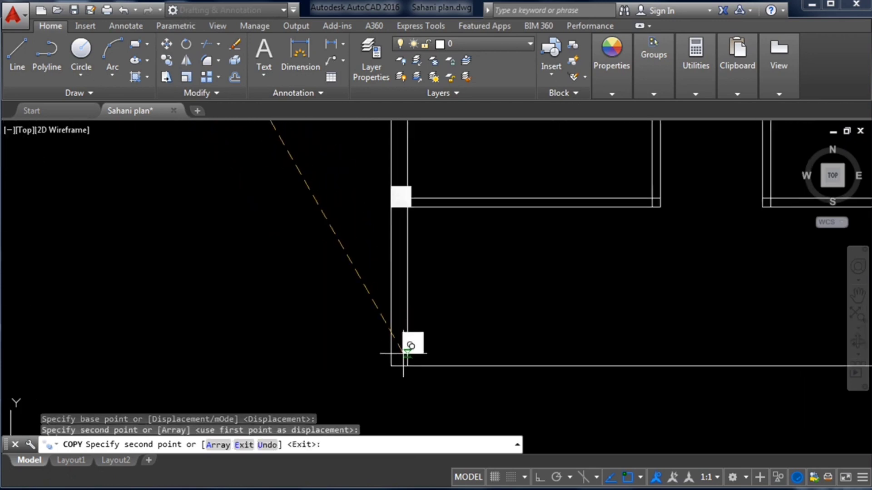
pyautogui.click(393, 359)
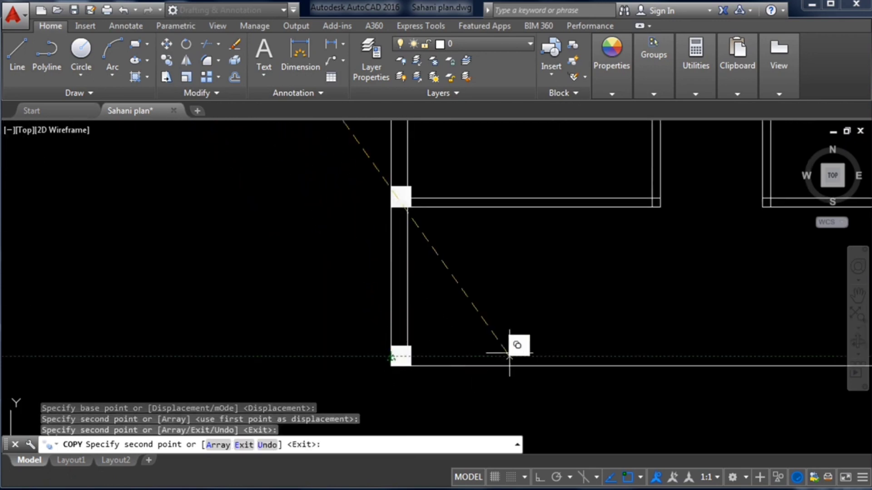
# Copy the column onto the lower-left corner of the new plan's lower-right room and finish the copying
pyautogui.scroll(-4, 363, 349)
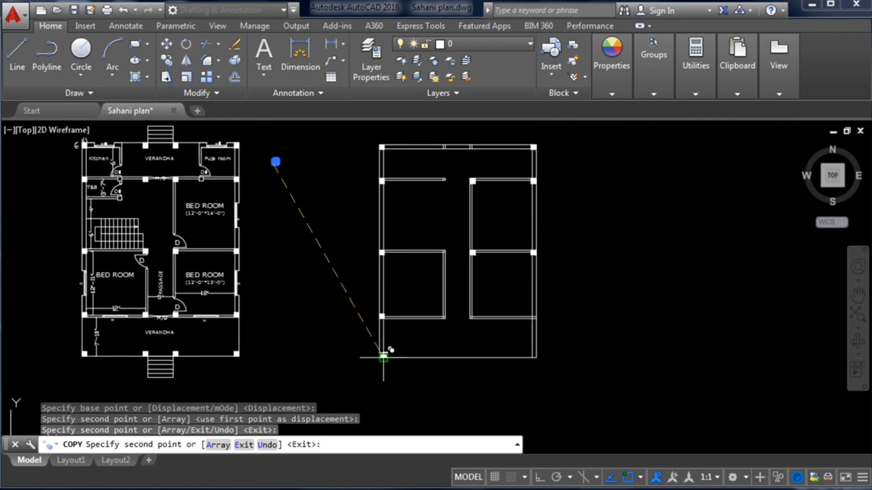
pyautogui.scroll(5, 475, 309)
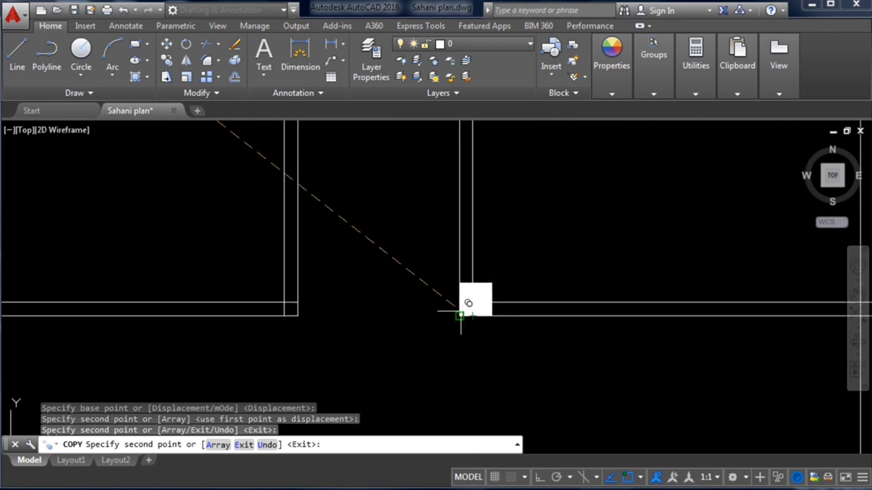
pyautogui.click(458, 311)
pyautogui.scroll(-3, 462, 307)
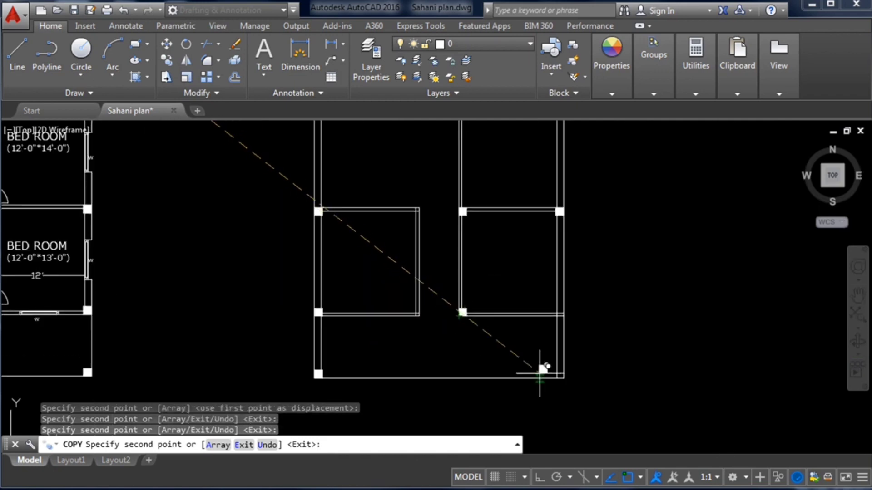
pyautogui.scroll(-3, 495, 280)
pyautogui.moveTo(474, 302); pyautogui.dragTo(473, 322, button='middle')
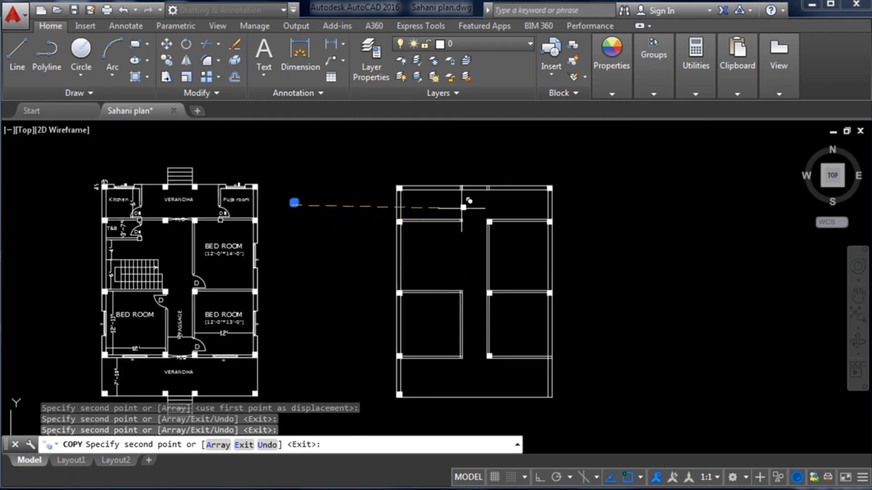
pyautogui.scroll(2, 462, 207)
pyautogui.press('Escape')
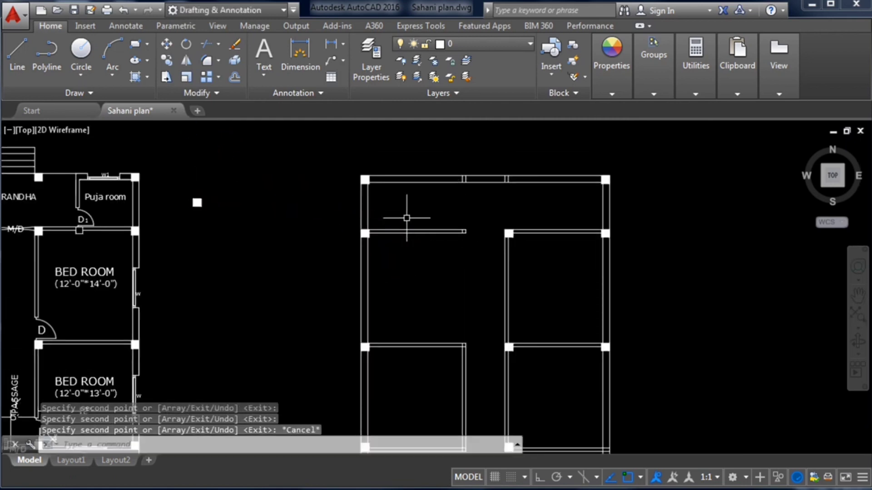
# Select the detached hatched column and start copying it from its upper-right corner
pyautogui.scroll(-2, 516, 253)
pyautogui.scroll(3, 355, 252)
pyautogui.click(355, 252)
pyautogui.click(318, 205)
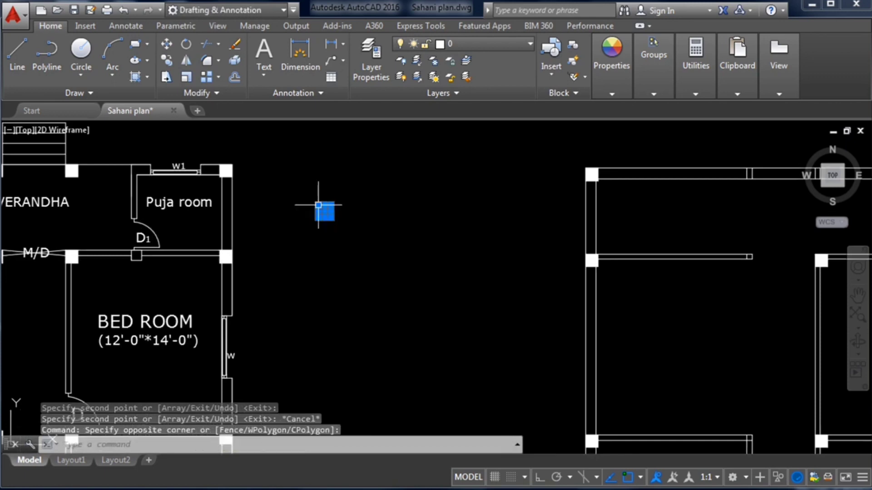
pyautogui.rightClick(327, 218)
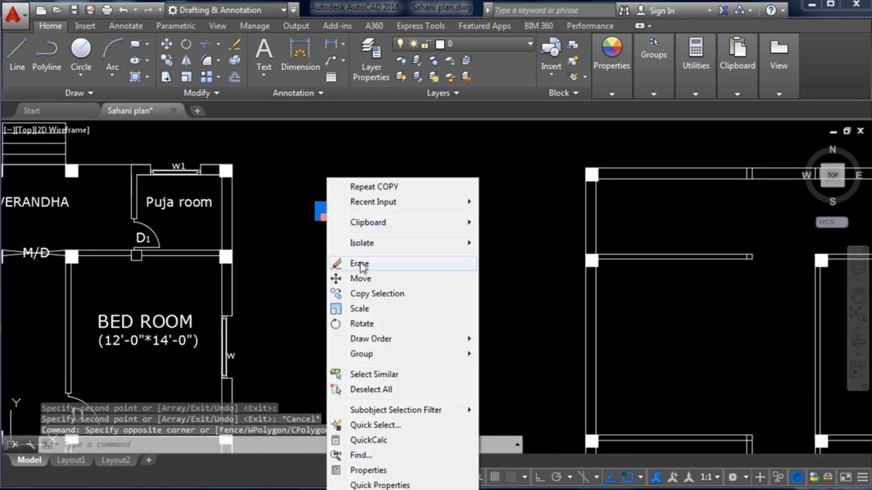
pyautogui.click(364, 294)
pyautogui.scroll(4, 331, 186)
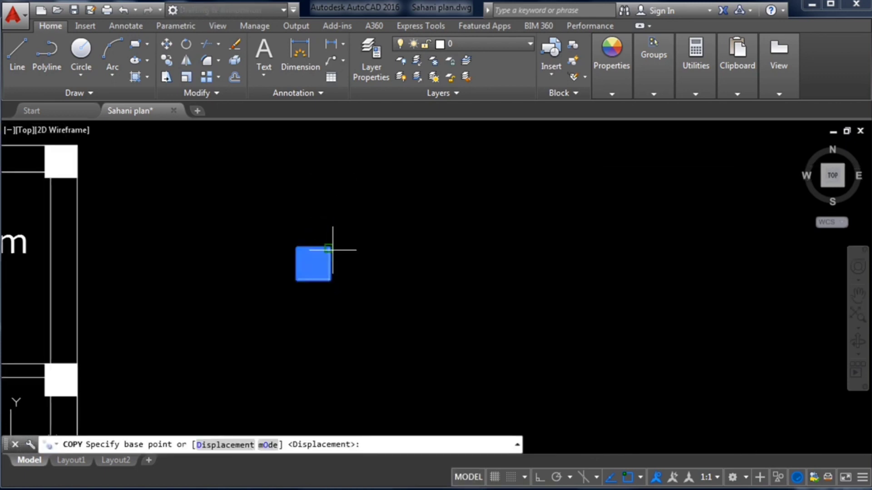
pyautogui.click(329, 248)
# Try placing a column copy at the right-hand cross lines in the new plan's top outer wall and undo that placement
pyautogui.scroll(-5, 273, 256)
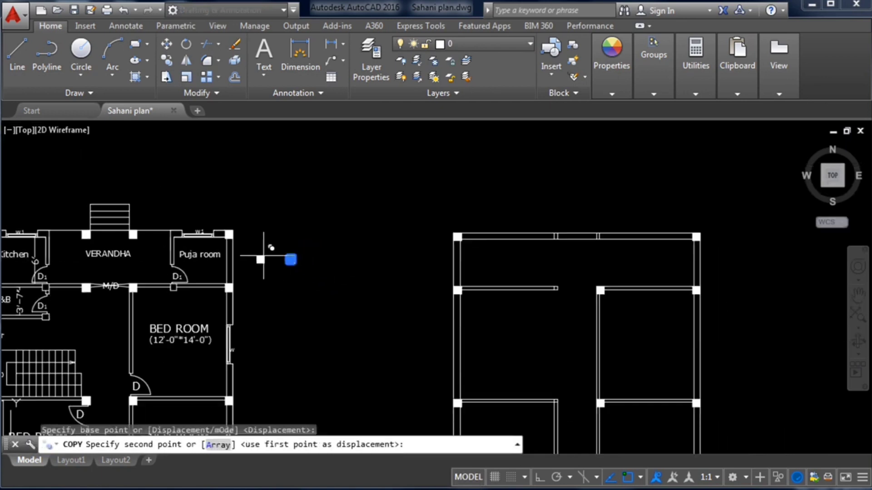
pyautogui.scroll(4, 606, 238)
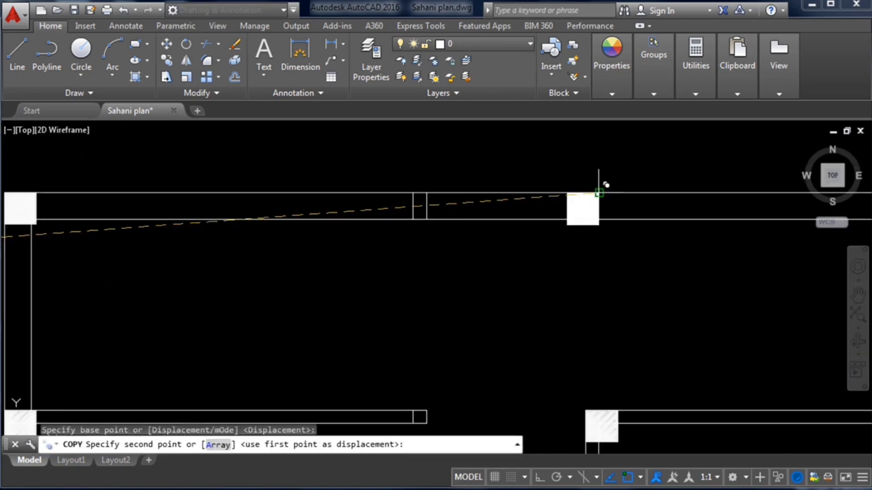
pyautogui.click(599, 193)
pyautogui.scroll(-3, 599, 193)
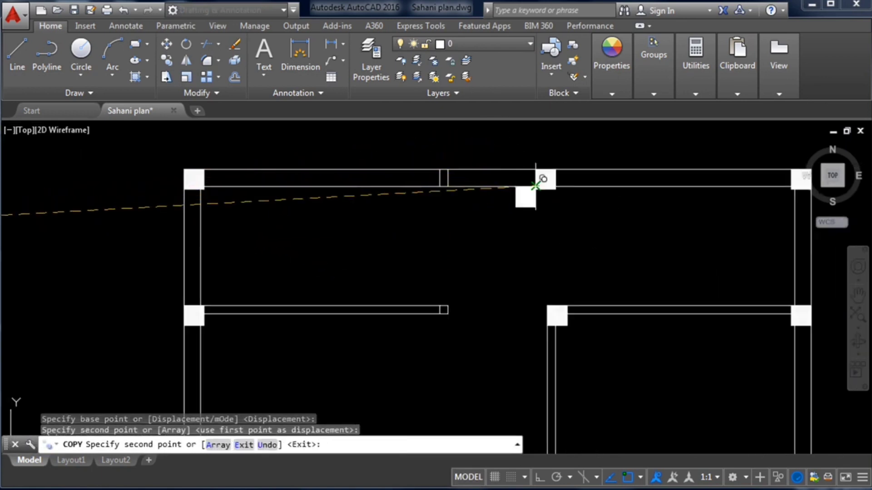
pyautogui.hotkey('ctrl', 'z')
# Place the column copy on the upper-right corner of the new plan's lower-left room
pyautogui.scroll(-5, 535, 204)
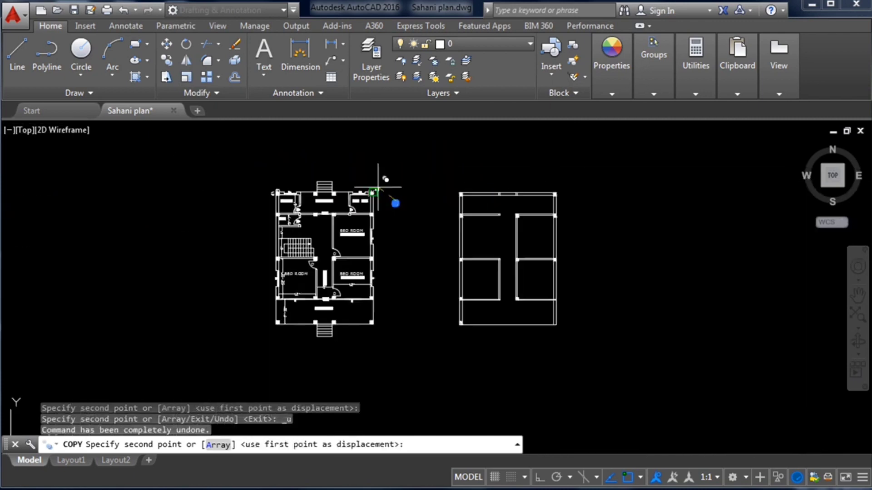
pyautogui.scroll(2, 516, 284)
pyautogui.scroll(4, 481, 250)
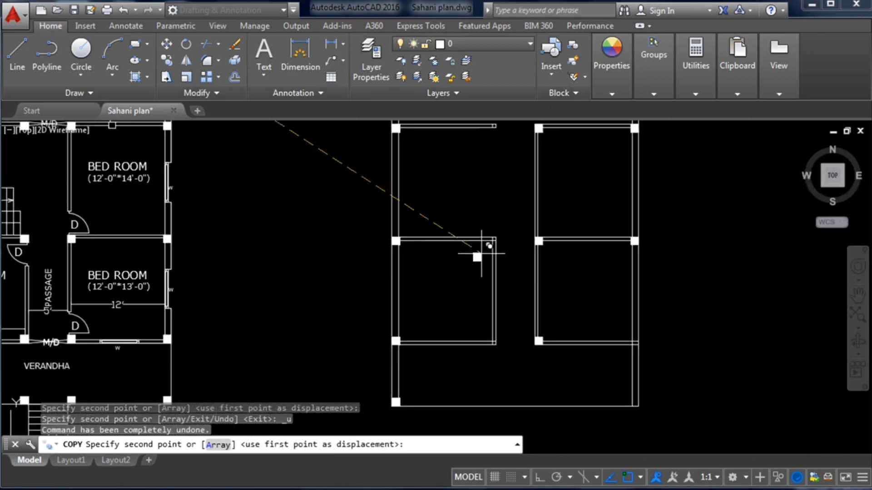
pyautogui.click(507, 240)
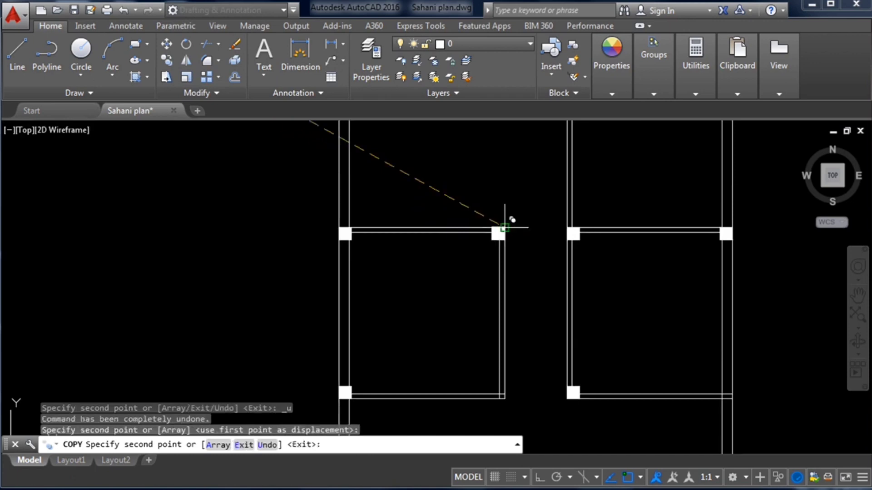
# Place a column copy at the left-hand cross lines in the new plan's top outer wall
pyautogui.scroll(-2, 504, 248)
pyautogui.scroll(-2, 503, 246)
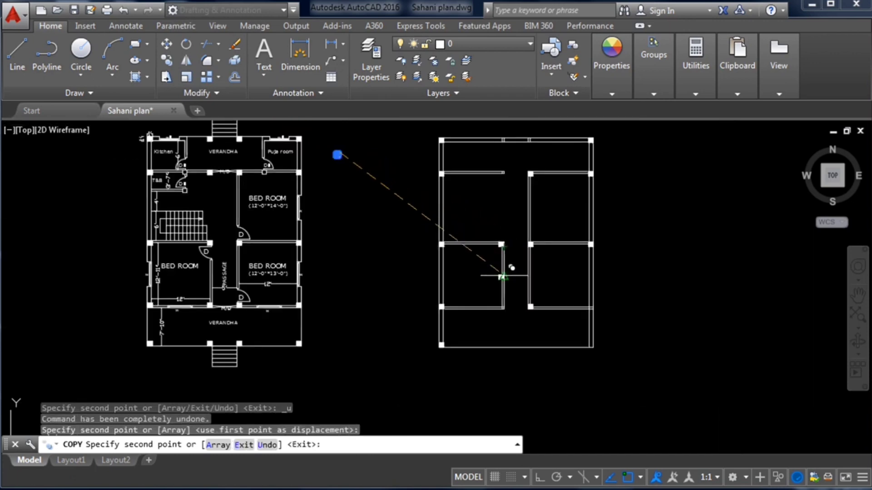
pyautogui.scroll(-1, 508, 255)
pyautogui.scroll(3, 510, 200)
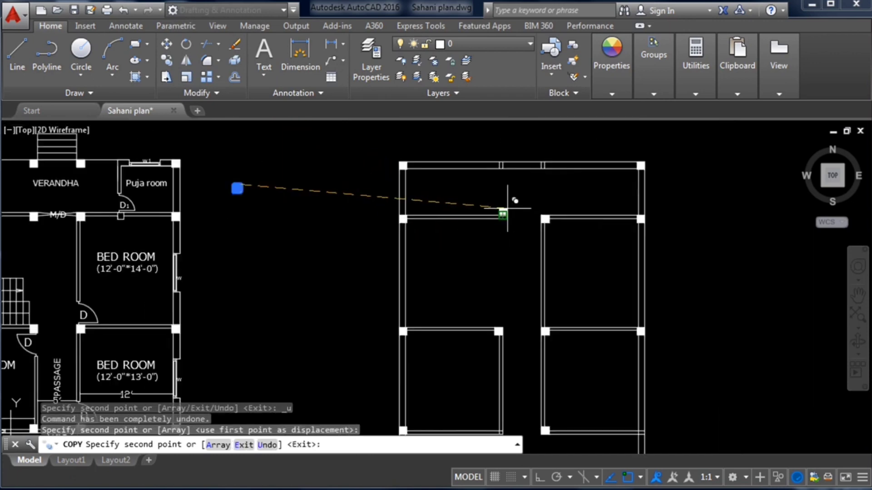
pyautogui.scroll(2, 502, 187)
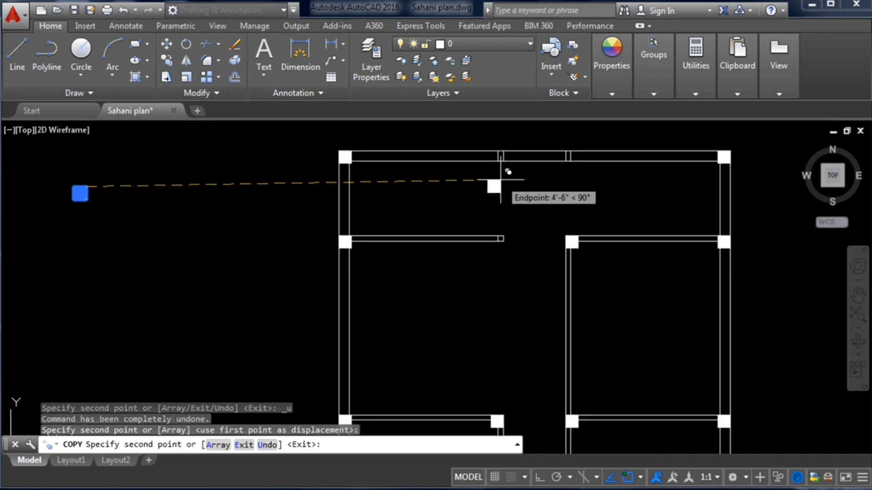
pyautogui.click(504, 151)
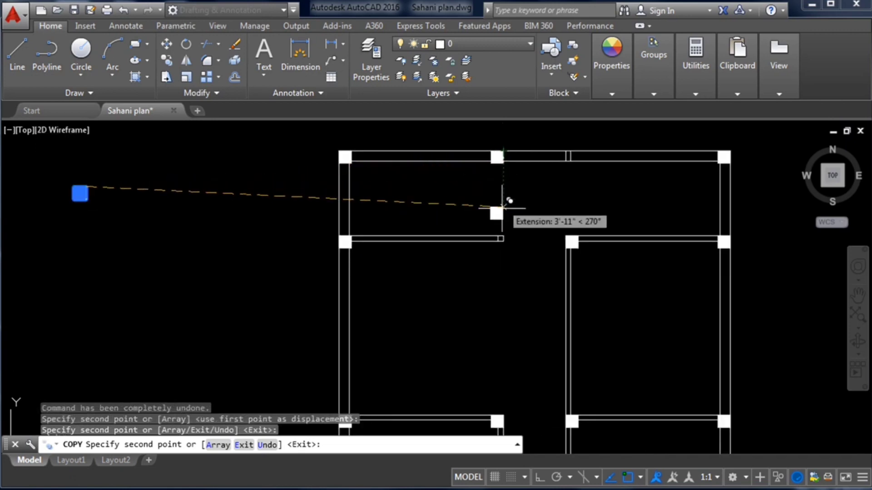
# Copy the column onto the free right end of the new plan's upper-left inner wall and finish the copying
pyautogui.scroll(6, 503, 238)
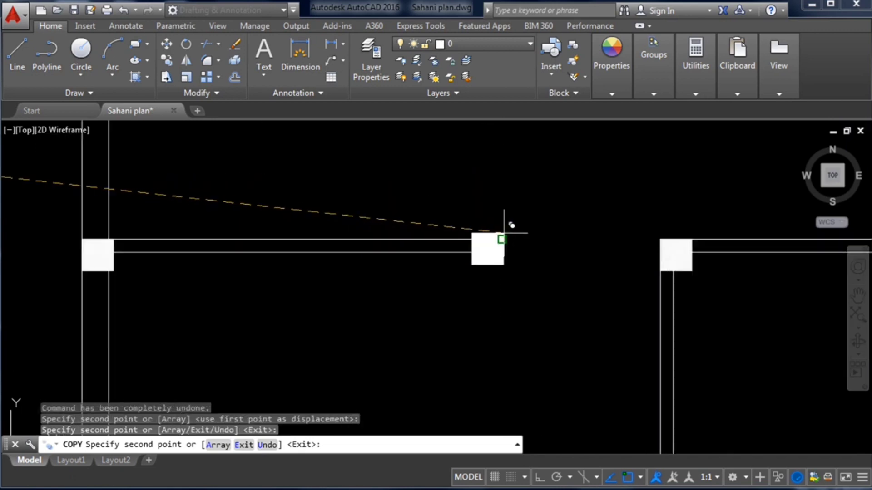
pyautogui.click(503, 238)
pyautogui.scroll(-6, 535, 263)
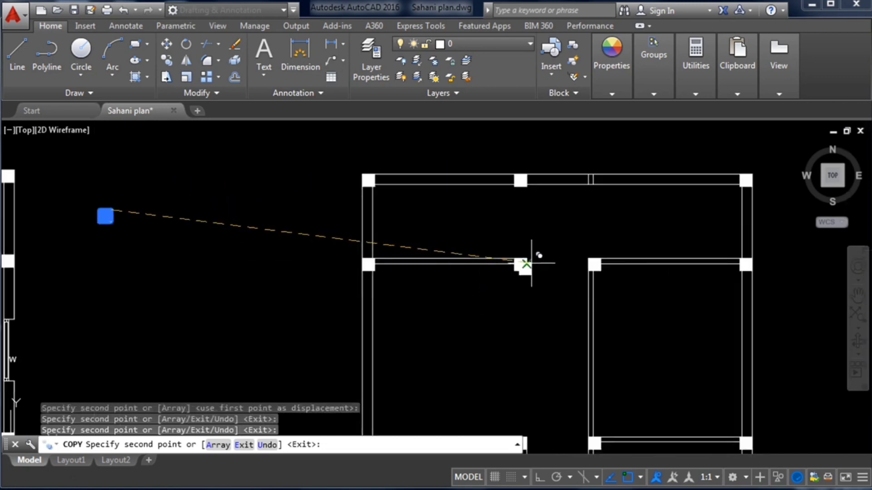
pyautogui.scroll(-4, 522, 254)
pyautogui.press('Escape')
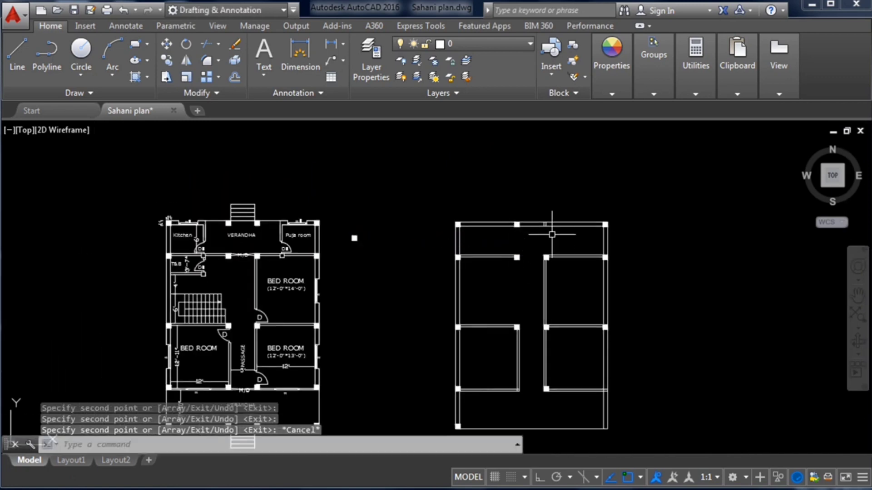
# Copy the detached column from its upper-left corner onto the right-hand cross lines in the new plan's top outer wall and finish the copying
pyautogui.scroll(2, 552, 229)
pyautogui.click(274, 269)
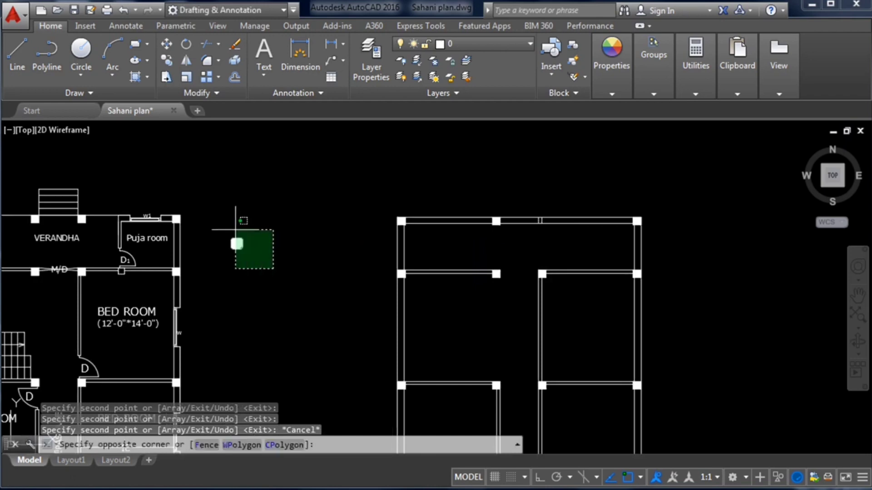
pyautogui.click(242, 244)
pyautogui.rightClick(242, 243)
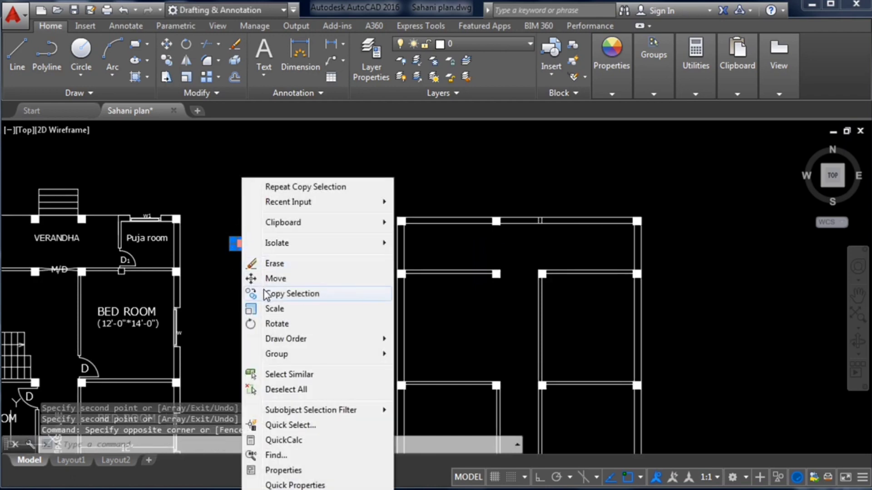
pyautogui.click(268, 293)
pyautogui.scroll(4, 226, 237)
pyautogui.click(255, 243)
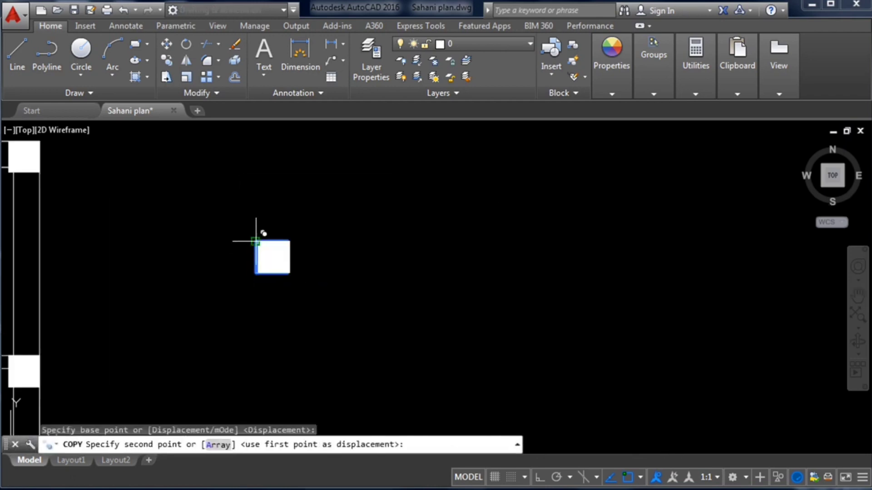
pyautogui.scroll(-4, 213, 245)
pyautogui.scroll(4, 521, 236)
pyautogui.scroll(2, 521, 239)
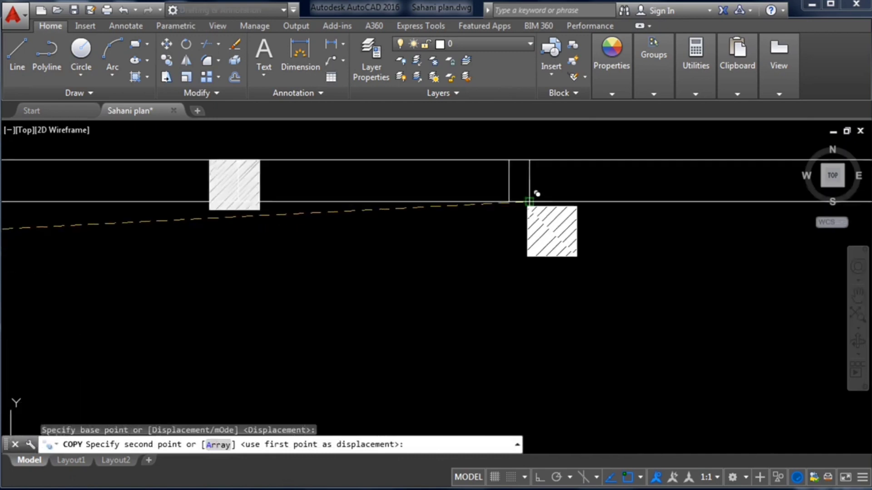
pyautogui.click(509, 159)
pyautogui.scroll(-6, 397, 219)
pyautogui.scroll(4, 411, 210)
pyautogui.scroll(-6, 412, 195)
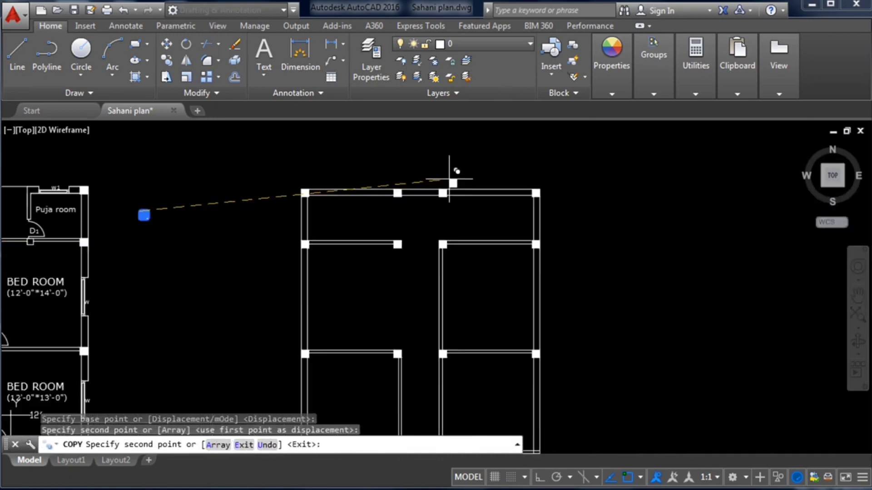
pyautogui.press('Escape')
pyautogui.scroll(-2, 327, 214)
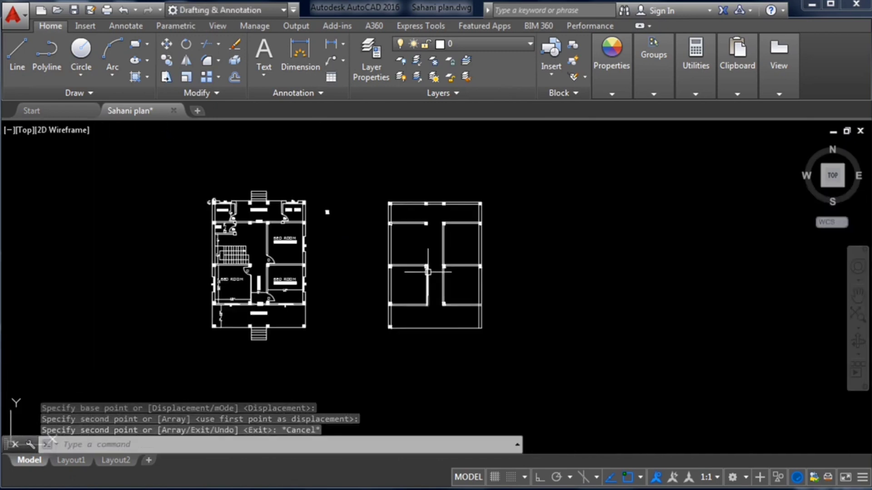
pyautogui.scroll(4, 327, 214)
pyautogui.scroll(-4, 327, 213)
pyautogui.scroll(6, 335, 218)
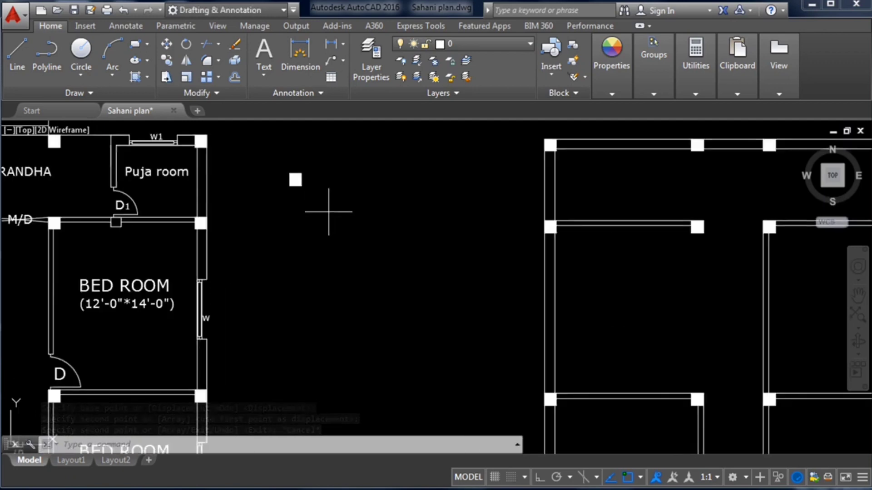
# Copy the detached column from its lower-right corner onto the lower-right corner of the new plan's lower-left room
pyautogui.moveTo(331, 211); pyautogui.dragTo(267, 165)
pyautogui.rightClick(302, 181)
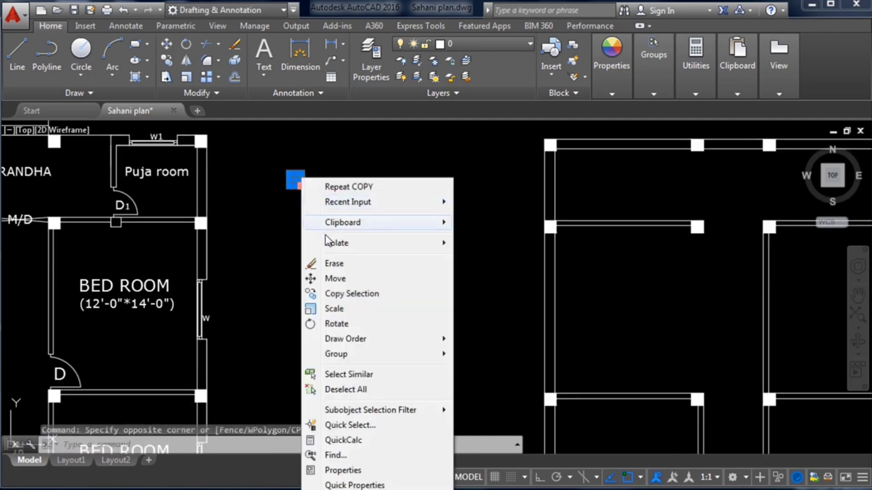
pyautogui.click(338, 294)
pyautogui.scroll(3, 311, 159)
pyautogui.click(286, 228)
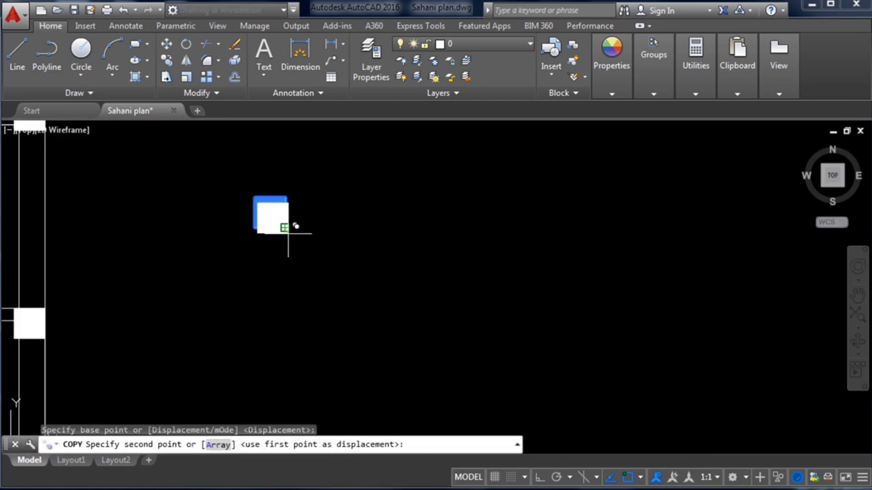
pyautogui.scroll(-4, 288, 229)
pyautogui.scroll(-4, 395, 189)
pyautogui.scroll(8, 444, 269)
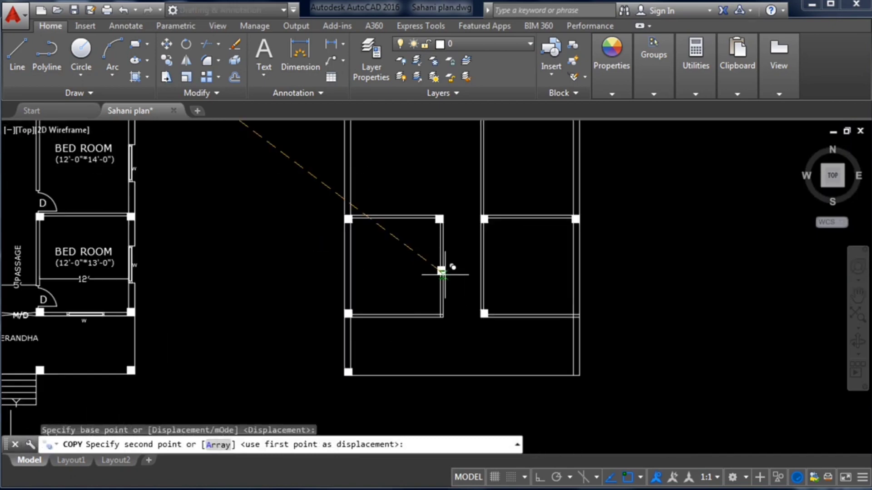
pyautogui.click(441, 336)
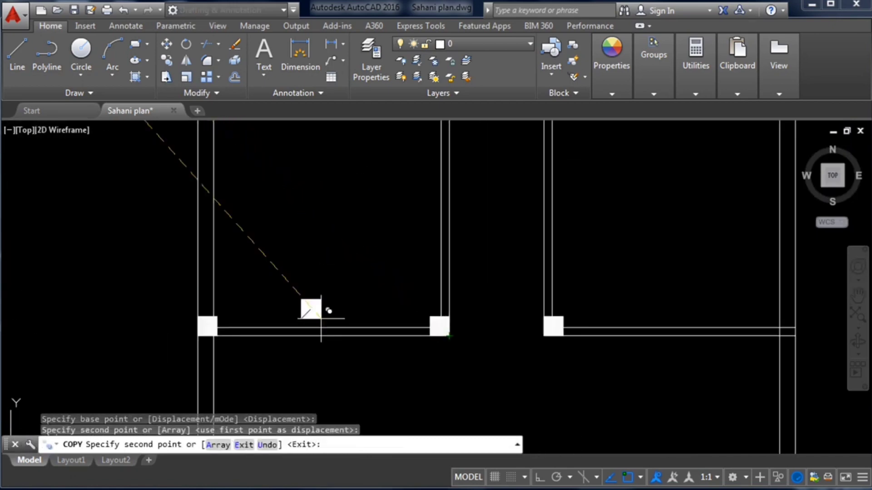
# Place a column copy where the lower-right room's bottom wall meets the new plan's right outer wall
pyautogui.scroll(-3, 334, 312)
pyautogui.scroll(2, 485, 322)
pyautogui.scroll(1, 486, 320)
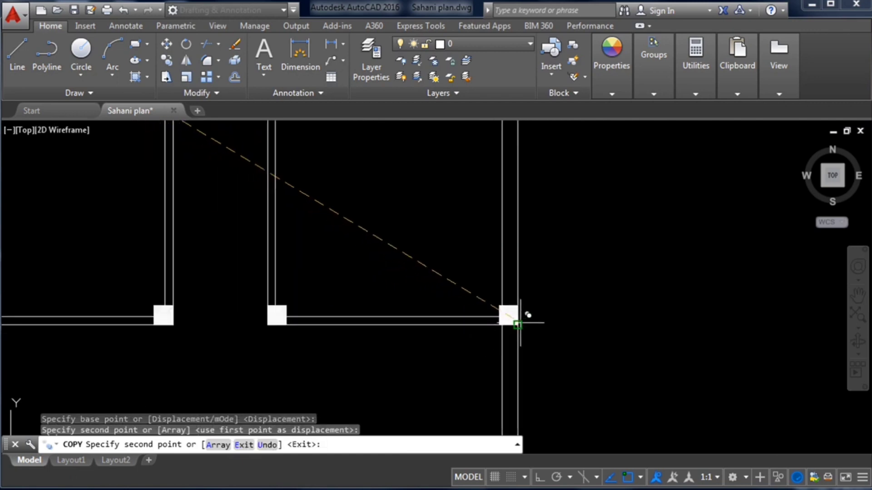
pyautogui.click(511, 313)
# Place a column copy on the new plan's bottom-right outer corner and finish the copying
pyautogui.scroll(-2, 513, 290)
pyautogui.scroll(3, 510, 355)
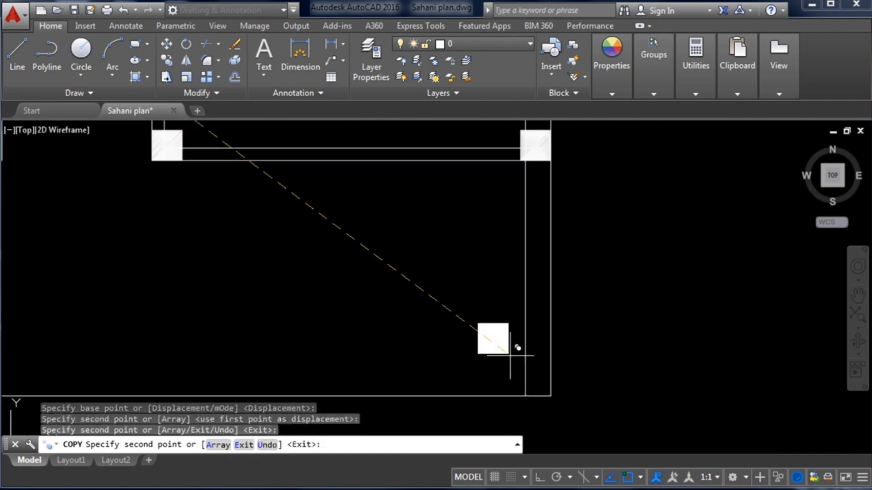
pyautogui.click(551, 390)
pyautogui.scroll(-3, 462, 318)
pyautogui.scroll(-2, 468, 330)
pyautogui.scroll(2, 433, 238)
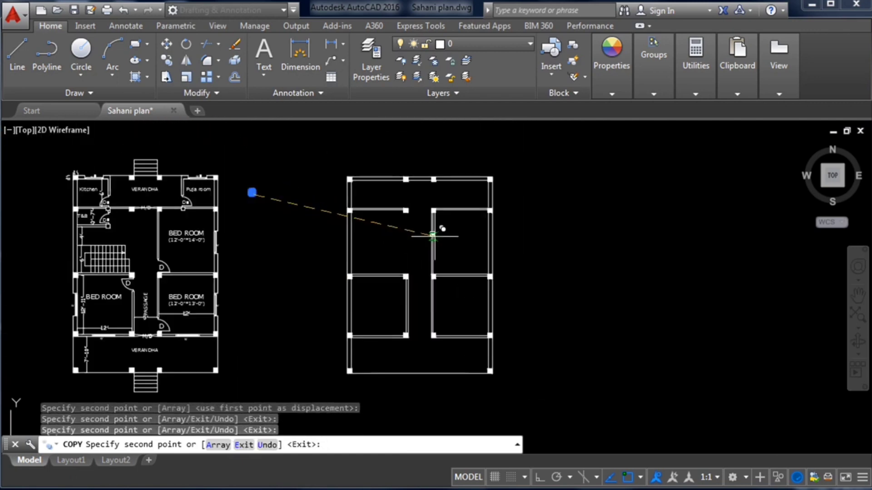
pyautogui.press('Escape')
pyautogui.click(523, 207)
pyautogui.press('Escape')
# Examine the reference plan's rooms, bottom verandha and window positions in the lower bedroom walls, comparing them with the new plan
pyautogui.scroll(-2, 527, 209)
pyautogui.scroll(2, 382, 253)
pyautogui.scroll(-2, 390, 259)
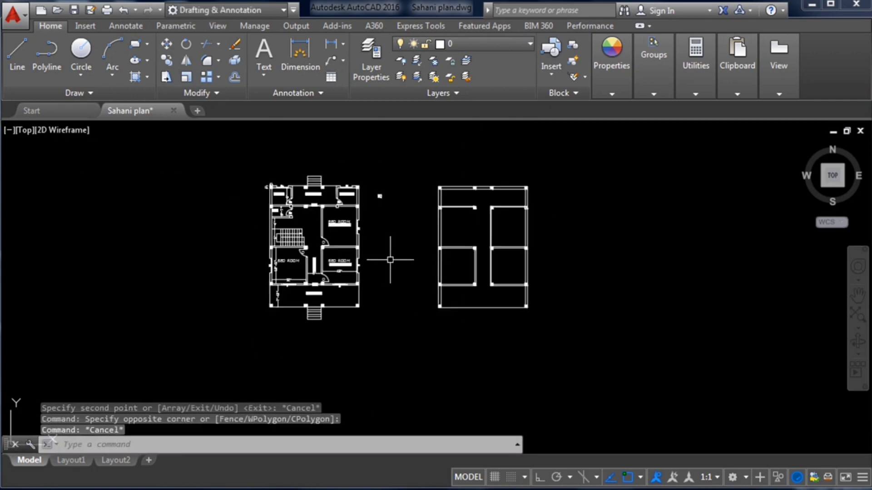
pyautogui.scroll(4, 290, 186)
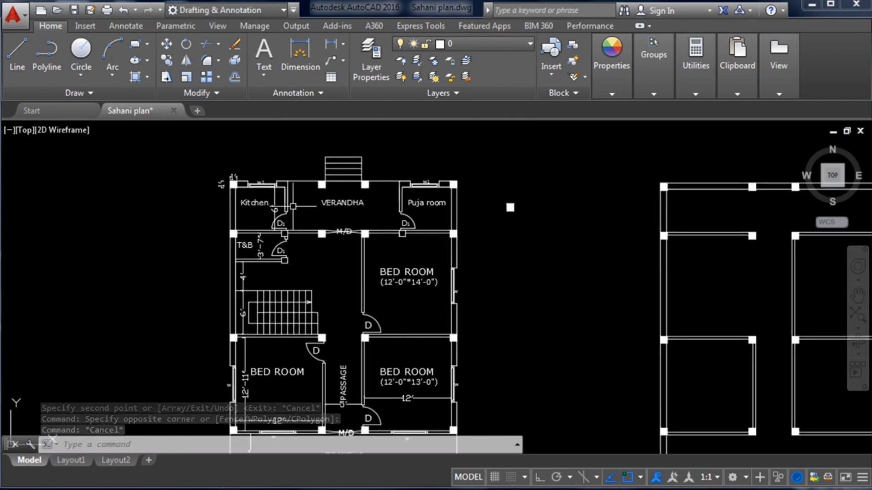
pyautogui.scroll(-2, 285, 187)
pyautogui.scroll(2, 409, 296)
pyautogui.scroll(-2, 398, 272)
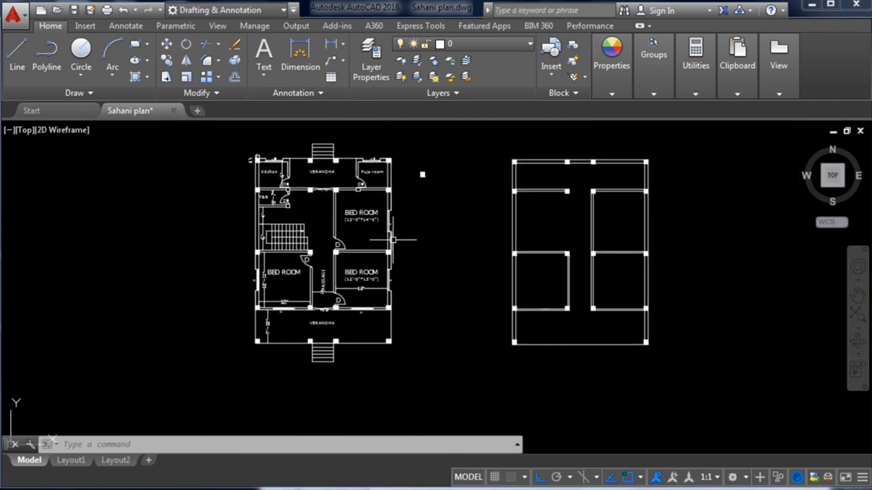
pyautogui.scroll(2, 377, 330)
pyautogui.scroll(2, 376, 330)
pyautogui.scroll(-2, 341, 306)
pyautogui.scroll(4, 236, 318)
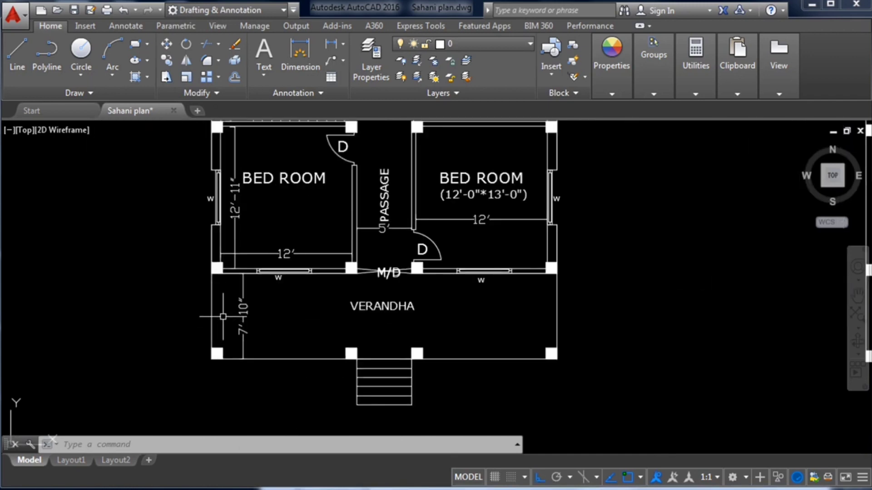
pyautogui.scroll(-4, 313, 268)
pyautogui.scroll(4, 409, 275)
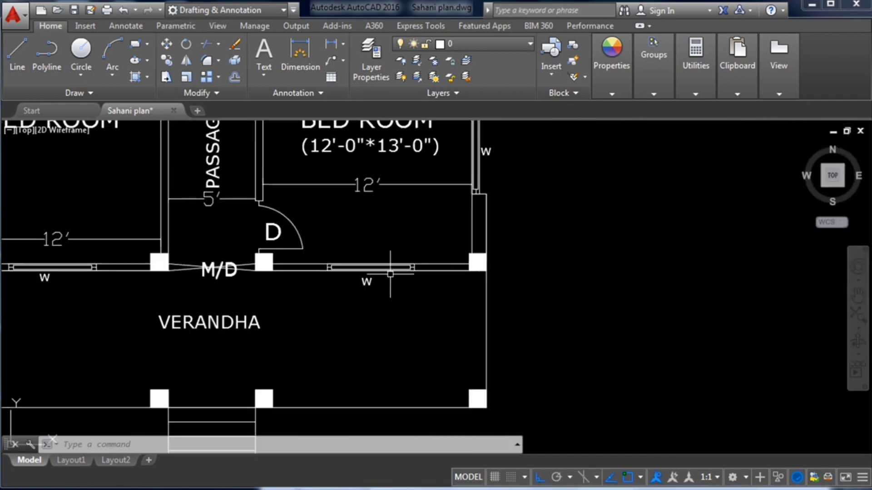
pyautogui.scroll(-5, 359, 273)
pyautogui.scroll(5, 538, 275)
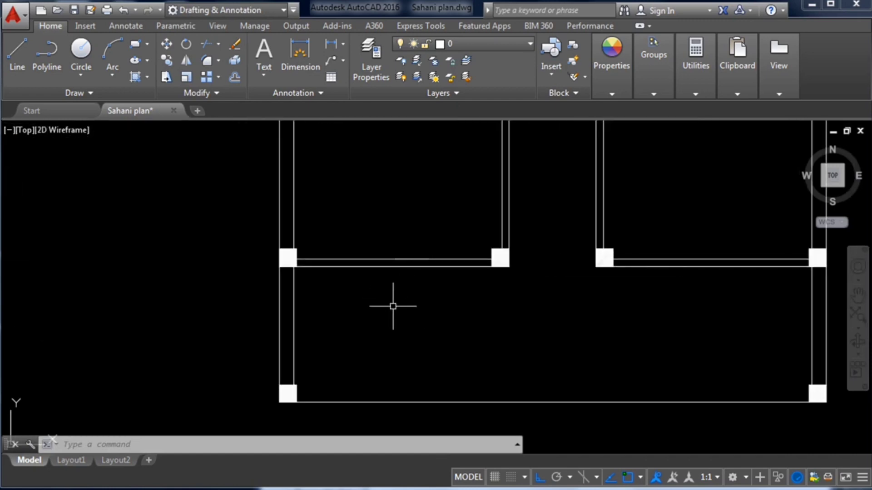
# Draw a short vertical line across the bottom wall of the new plan's lower-left room at the wall's midpoint
pyautogui.write('l')
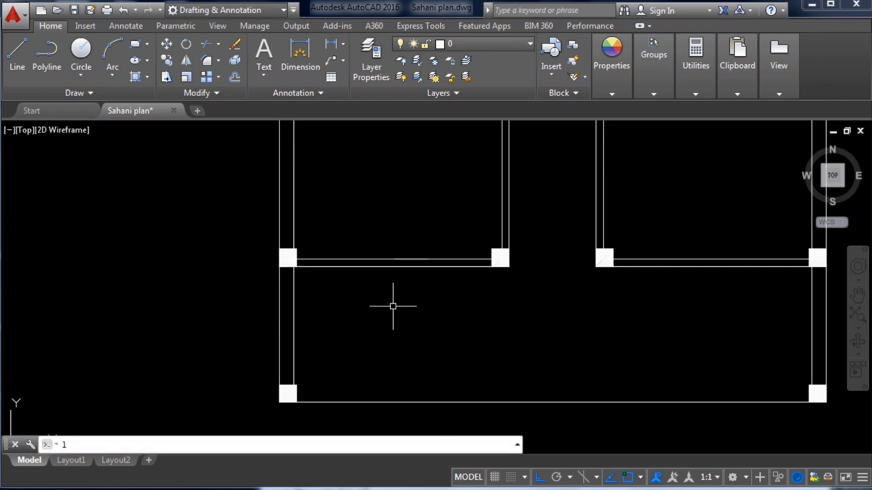
pyautogui.press('Return')
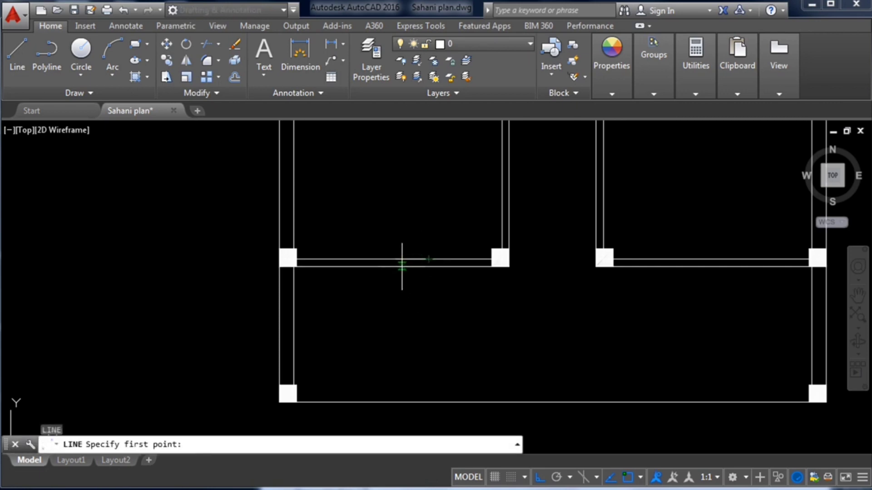
pyautogui.click(394, 266)
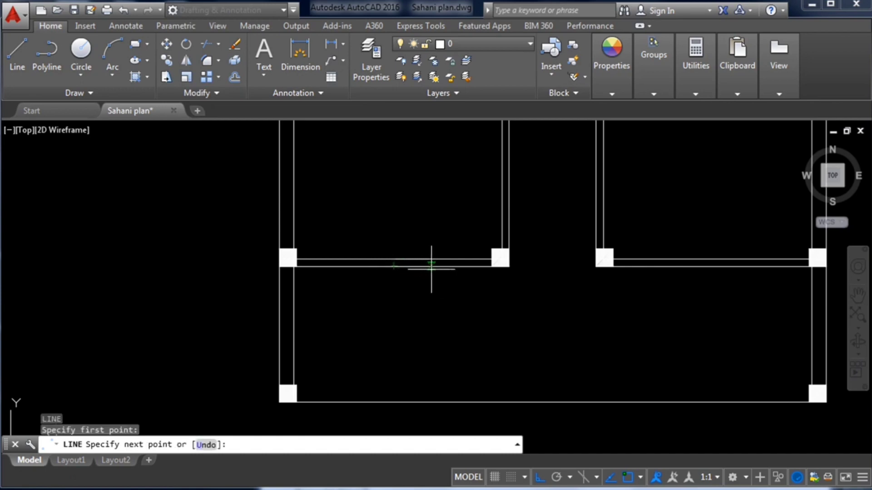
pyautogui.scroll(4, 402, 257)
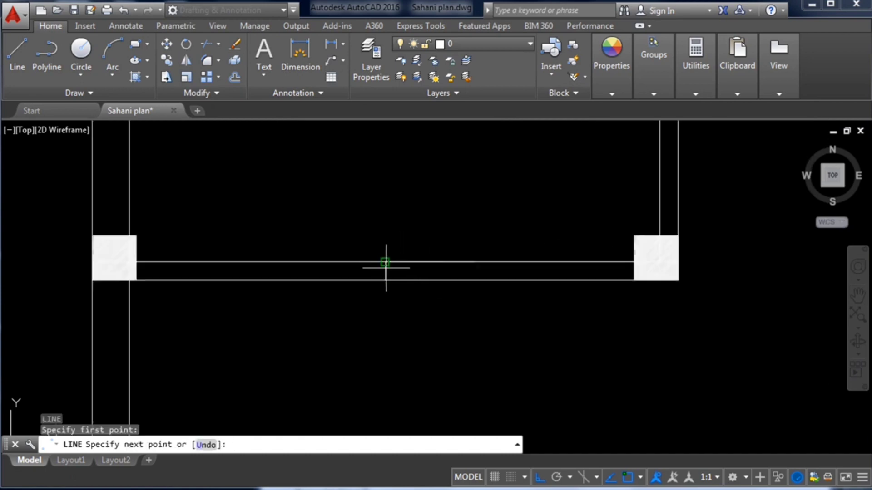
pyautogui.click(385, 263)
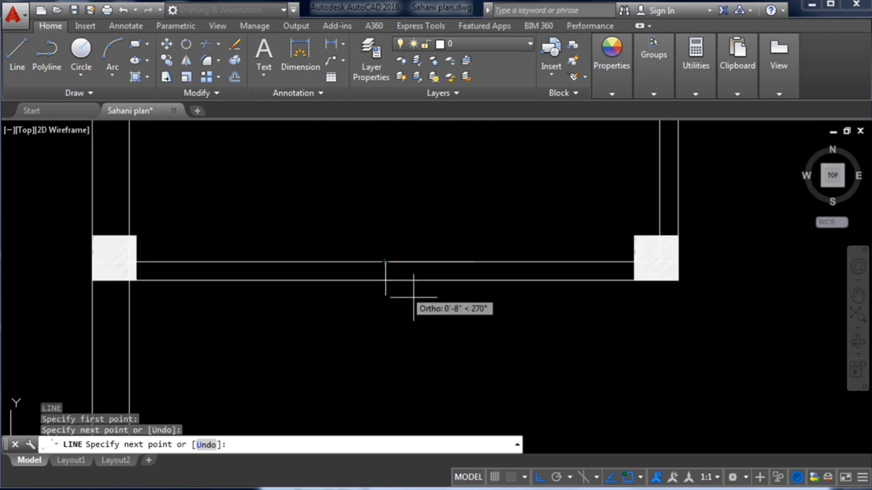
pyautogui.press('Escape')
pyautogui.scroll(2, 429, 291)
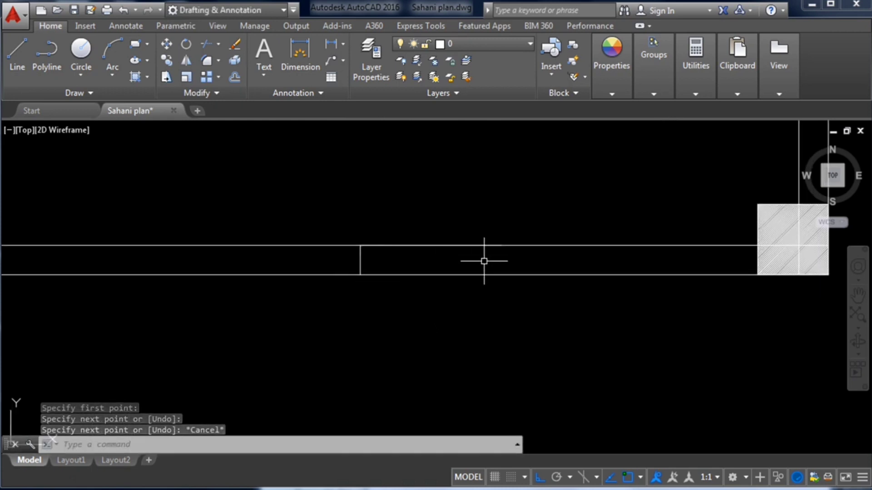
pyautogui.scroll(-1, 483, 256)
pyautogui.scroll(2, 457, 259)
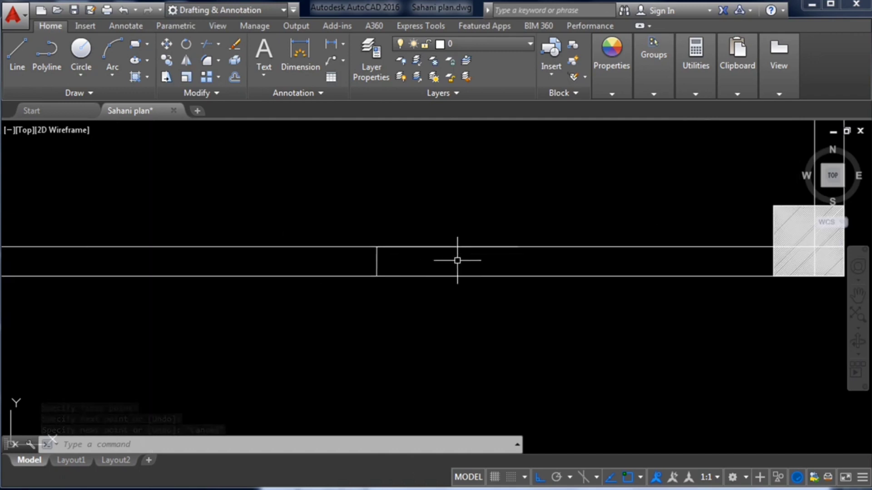
pyautogui.scroll(-2, 331, 295)
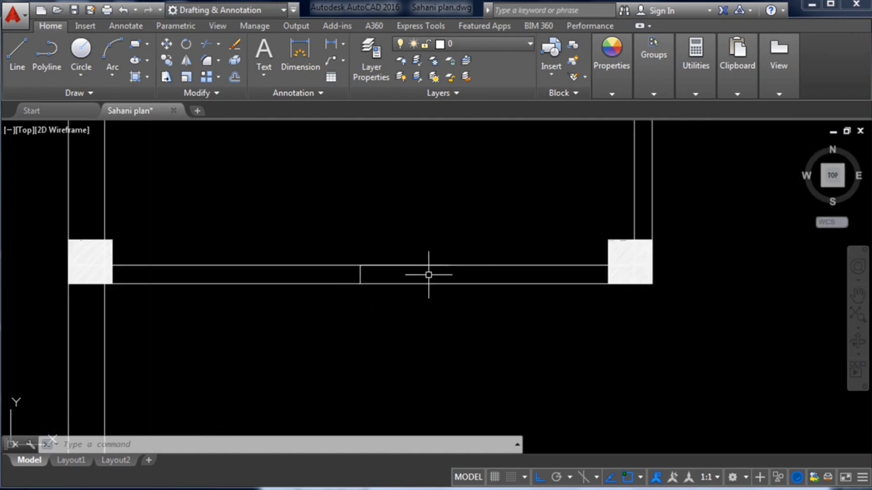
pyautogui.scroll(2, 398, 272)
pyautogui.scroll(-2, 491, 273)
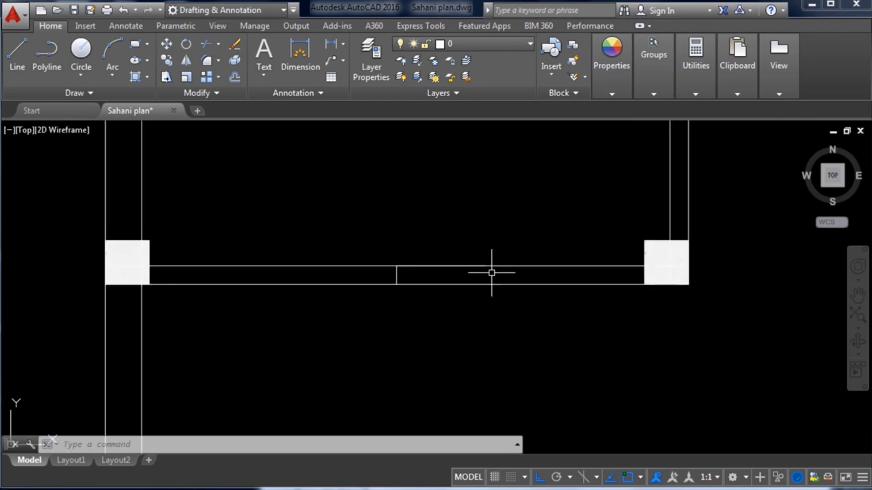
pyautogui.scroll(2, 384, 278)
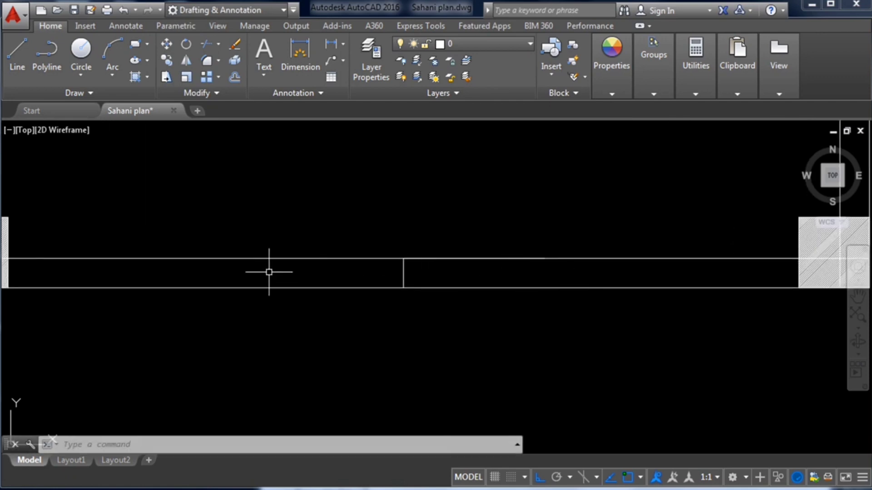
pyautogui.press('Escape')
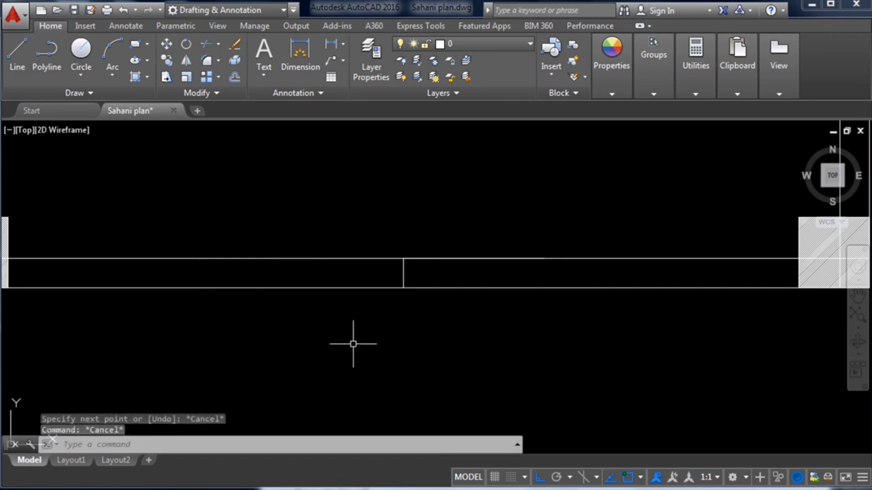
# Offset the short line across the lower-left room's bottom wall by 2' to both sides
pyautogui.write('o')
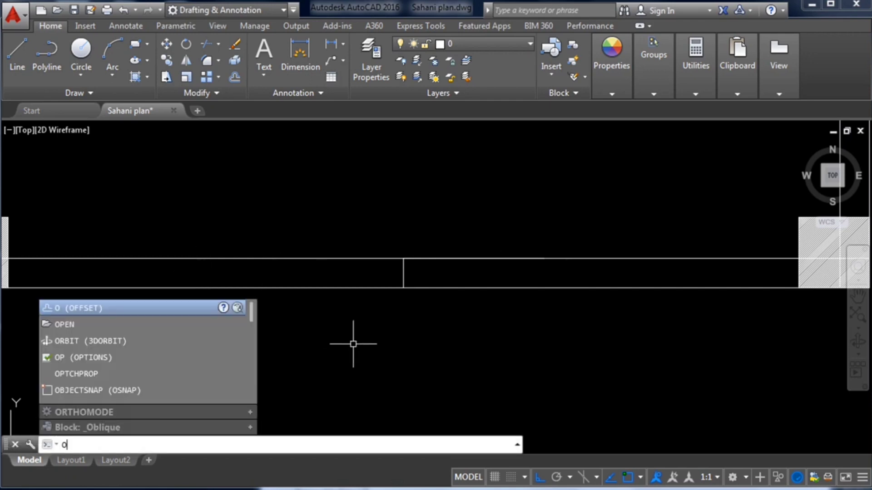
pyautogui.press('Return')
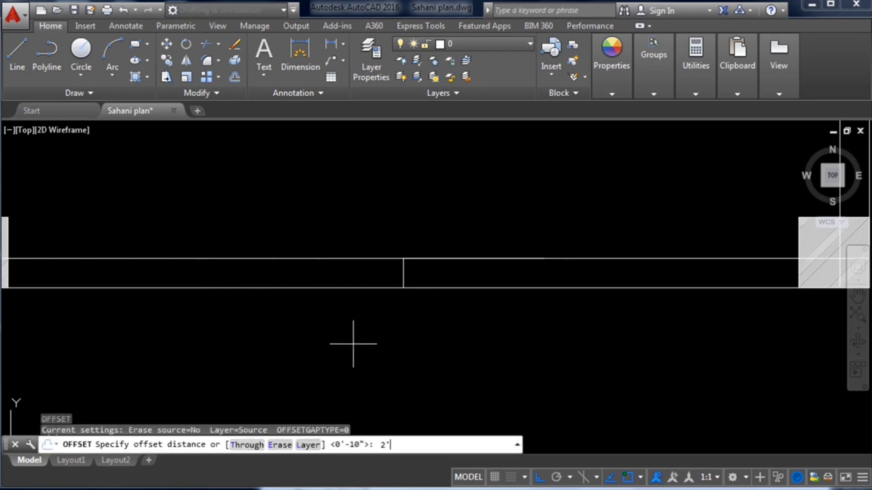
pyautogui.press('Return')
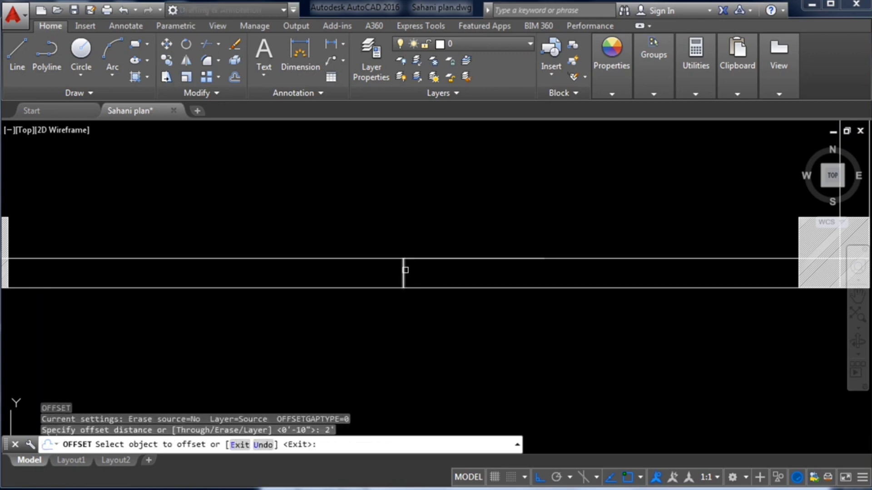
pyautogui.click(404, 270)
pyautogui.click(579, 273)
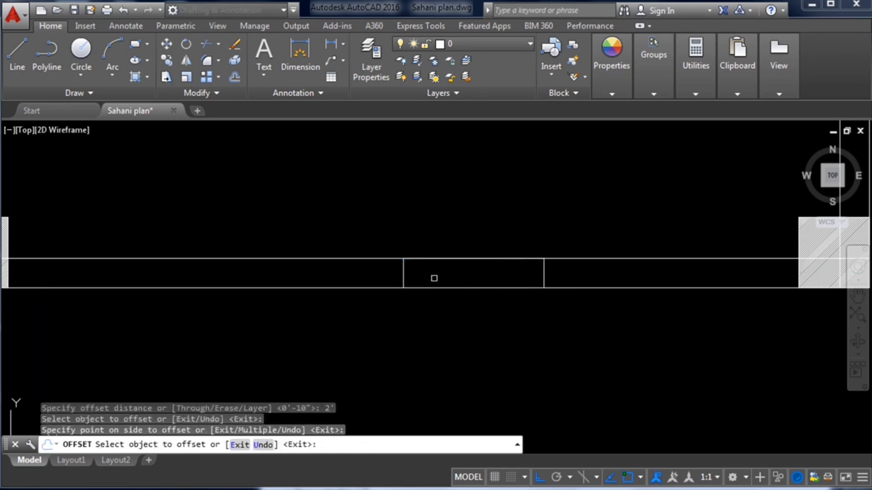
pyautogui.click(400, 273)
pyautogui.click(321, 271)
pyautogui.scroll(-4, 322, 271)
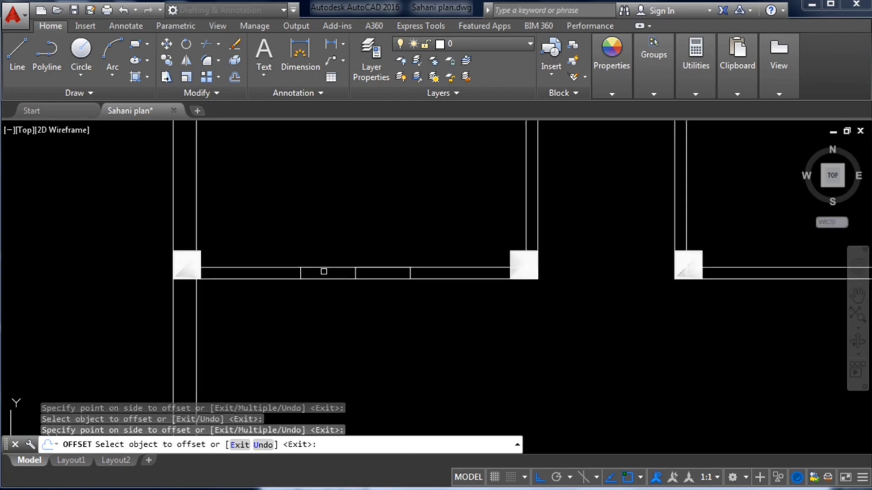
pyautogui.press('Escape')
# Erase the original middle line between the two offset lines in the bottom wall
pyautogui.scroll(3, 352, 273)
pyautogui.click(350, 268)
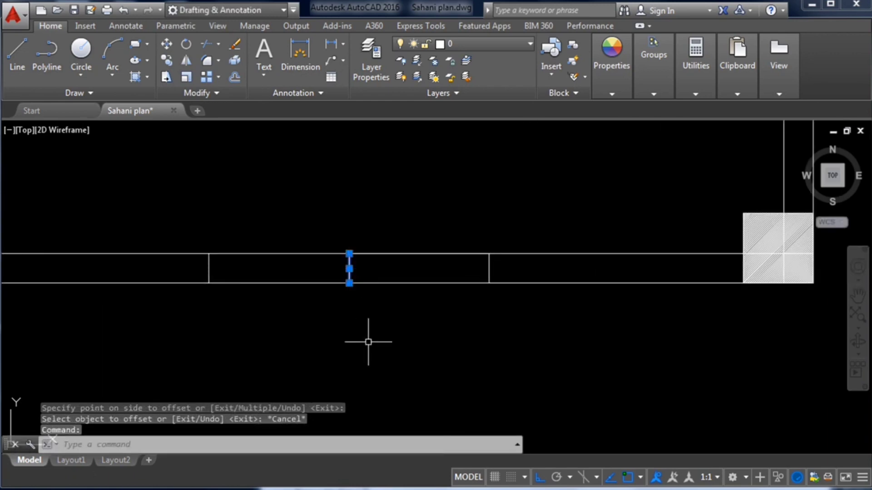
pyautogui.press('Delete')
# Draw a horizontal window line between the midpoints of the two short vertical lines in the lower-left room's bottom wall
pyautogui.scroll(-4, 368, 342)
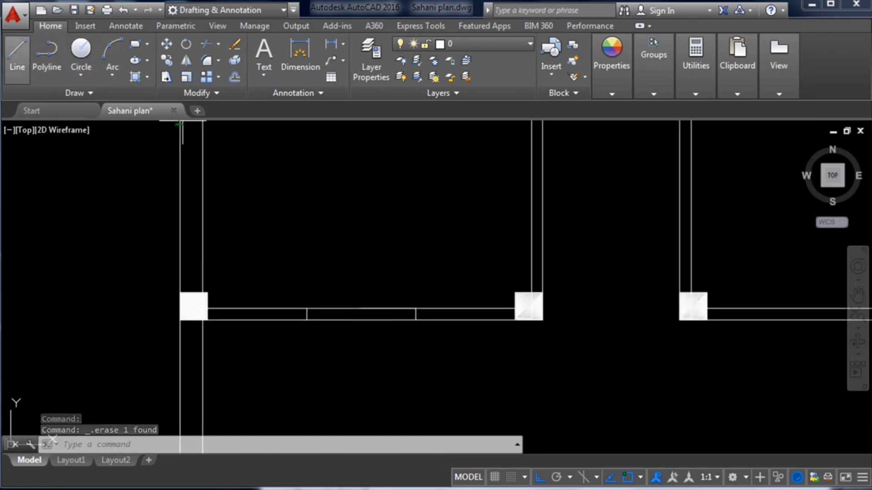
pyautogui.click(17, 54)
pyautogui.scroll(5, 325, 324)
pyautogui.click(254, 321)
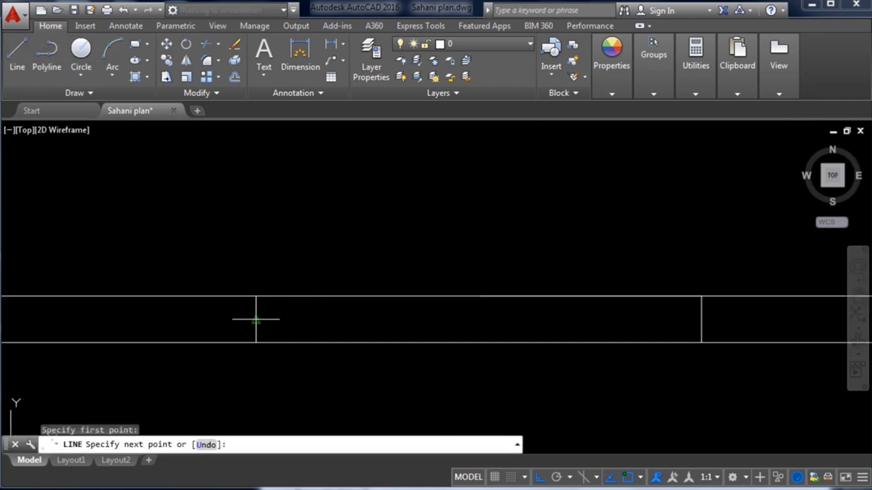
pyautogui.scroll(-2, 255, 317)
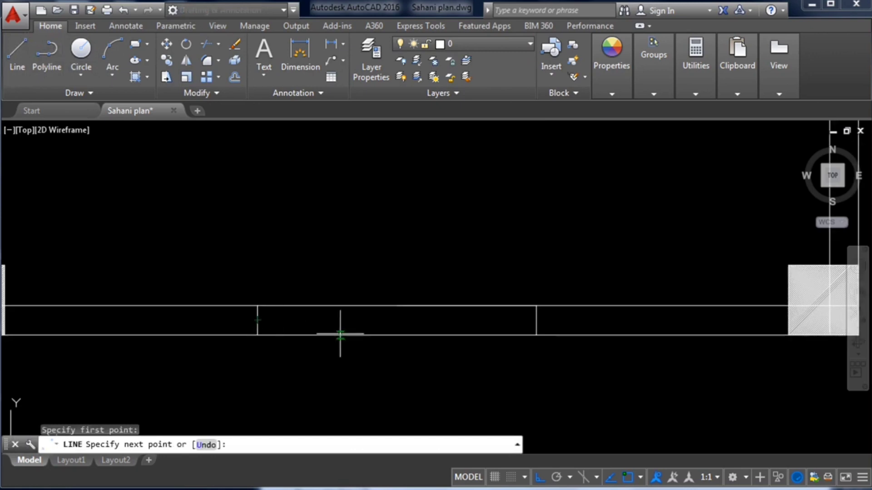
pyautogui.click(537, 314)
pyautogui.press('Escape')
pyautogui.scroll(-5, 317, 266)
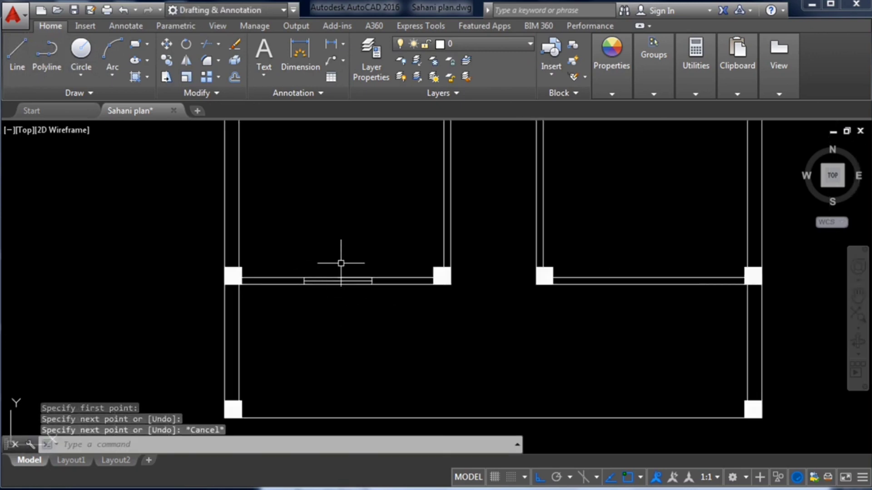
pyautogui.scroll(2, 342, 276)
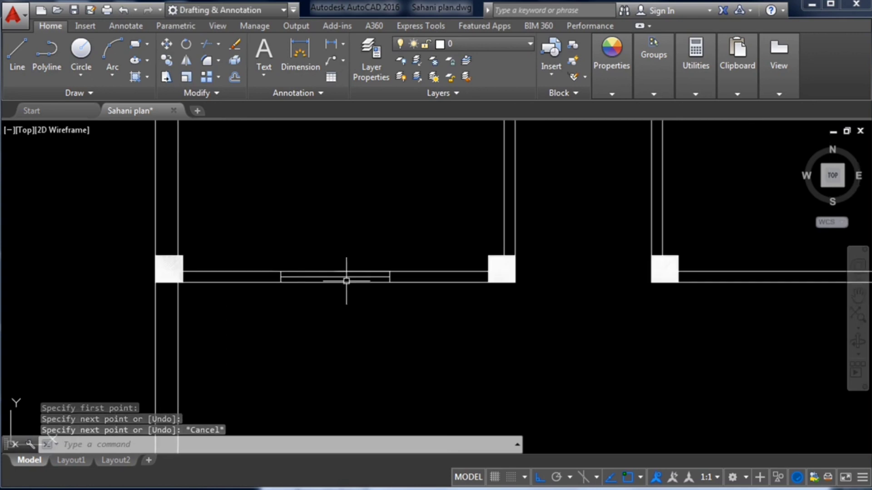
# Copy the window from the lower-left room's bottom wall to the midpoint of the lower-right room's bottom wall
pyautogui.click(267, 249)
pyautogui.click(425, 328)
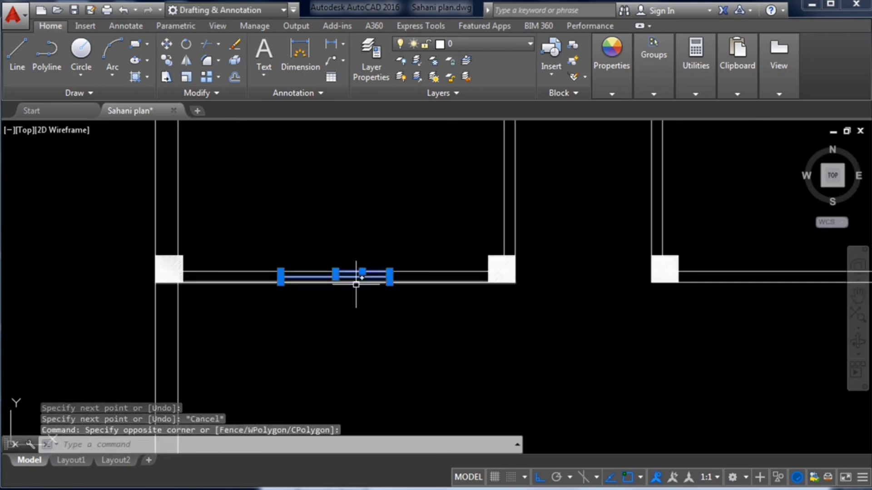
pyautogui.scroll(4, 356, 286)
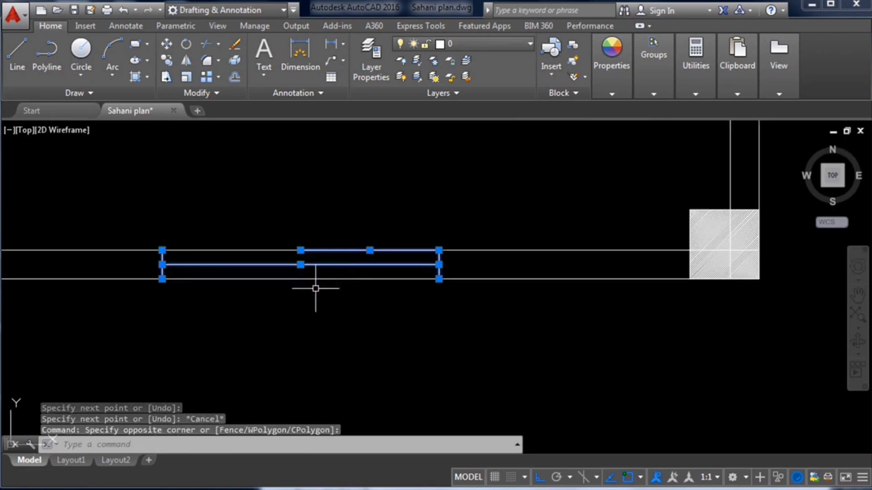
pyautogui.rightClick(298, 249)
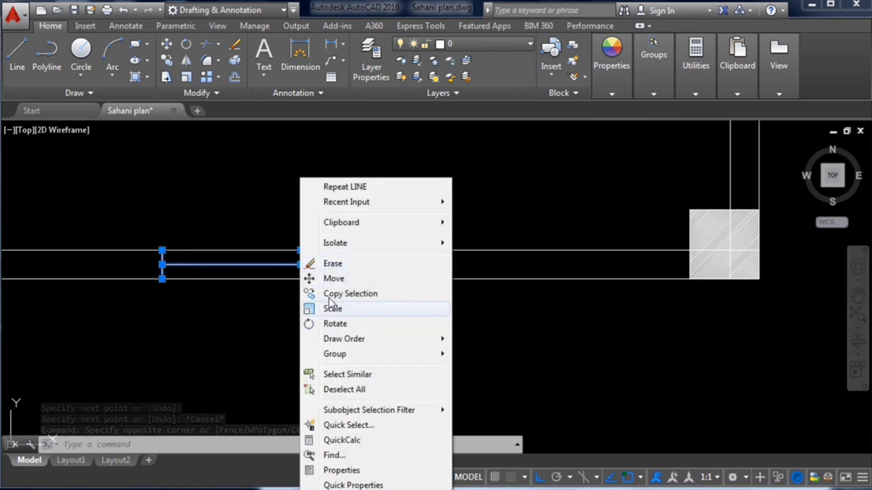
pyautogui.click(328, 294)
pyautogui.click(303, 248)
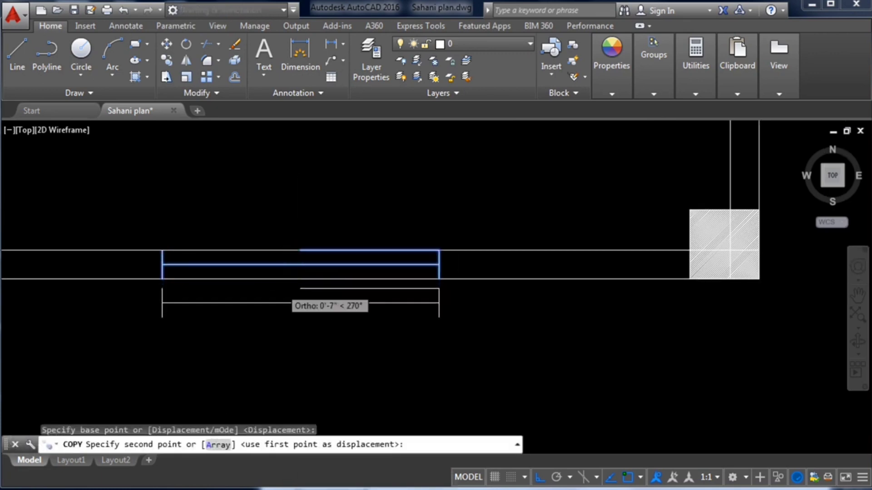
pyautogui.scroll(-4, 276, 278)
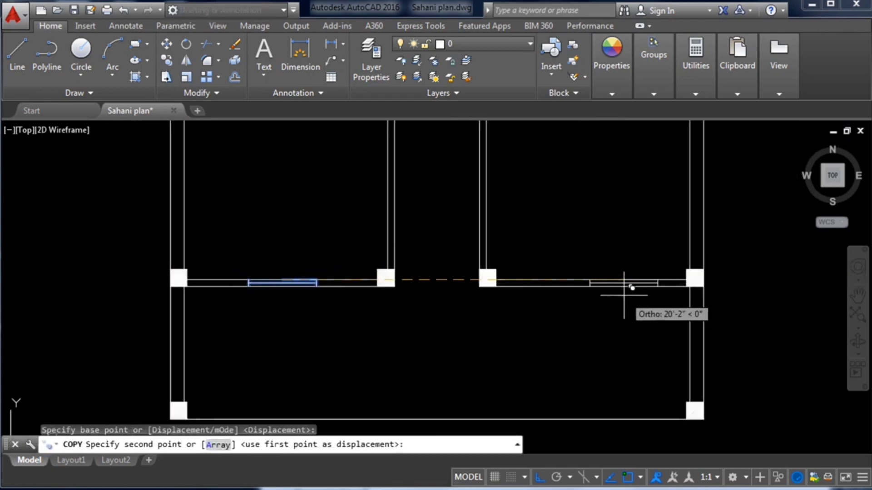
pyautogui.scroll(4, 618, 291)
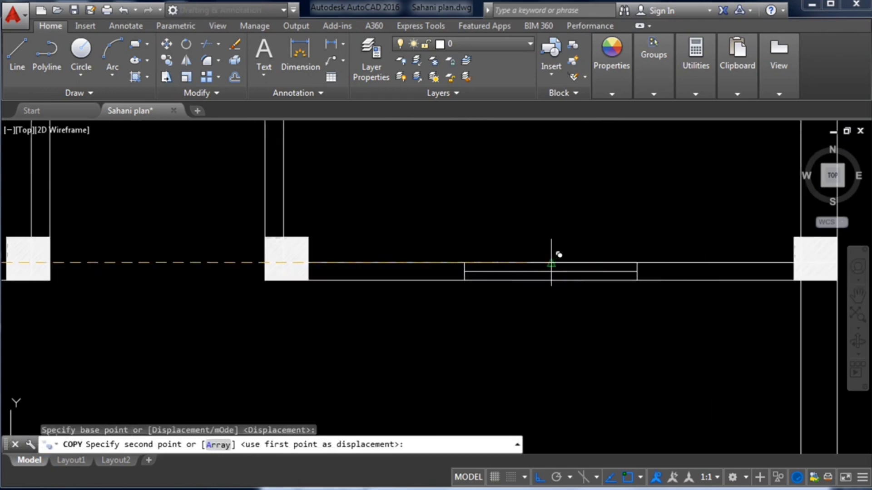
pyautogui.click(551, 264)
pyautogui.scroll(-2, 454, 332)
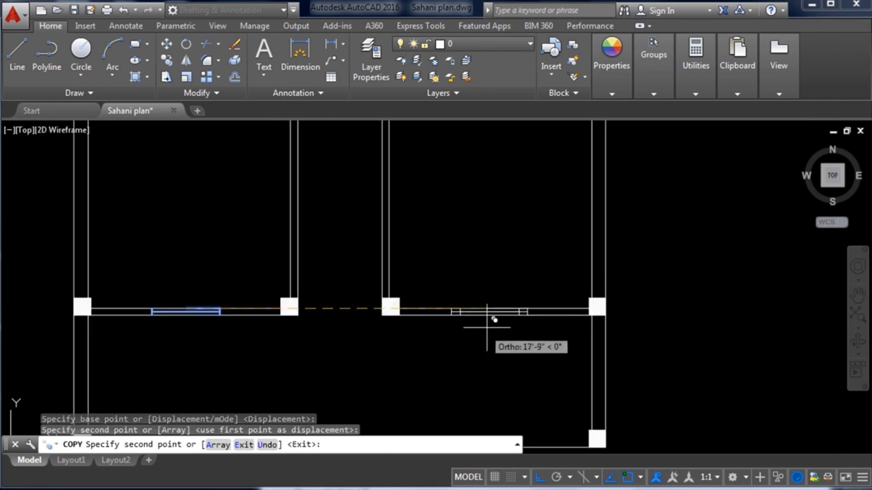
pyautogui.press('Escape')
# Examine the bedroom doors in the reference plan and the matching walls of the new plan's lower rooms
pyautogui.scroll(-2, 522, 277)
pyautogui.scroll(2, 522, 279)
pyautogui.scroll(-2, 517, 284)
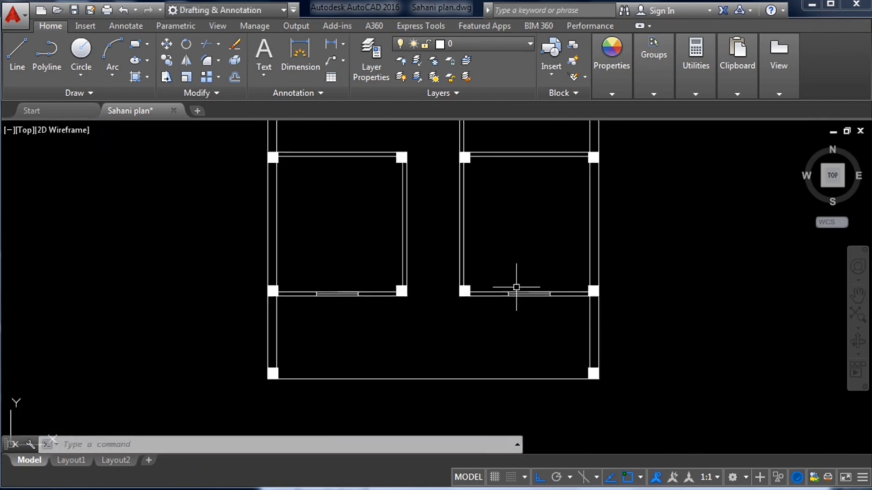
pyautogui.scroll(-2, 521, 267)
pyautogui.scroll(2, 521, 288)
pyautogui.scroll(-4, 526, 286)
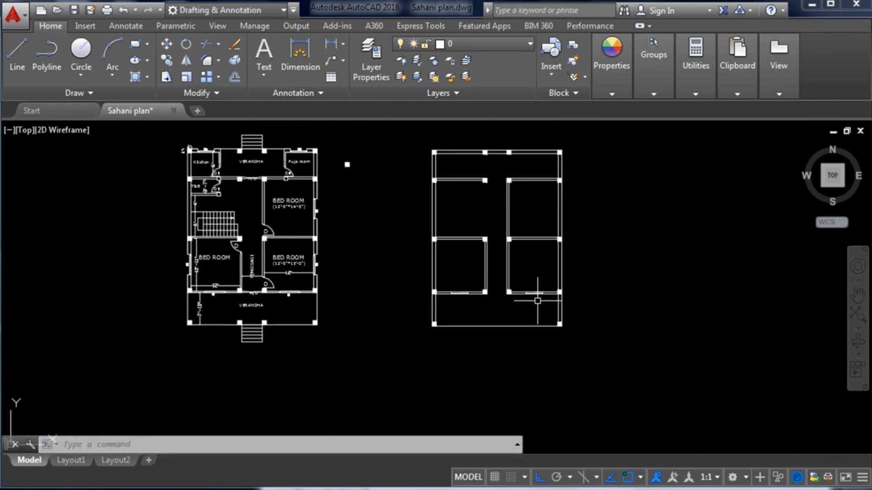
pyautogui.scroll(2, 484, 282)
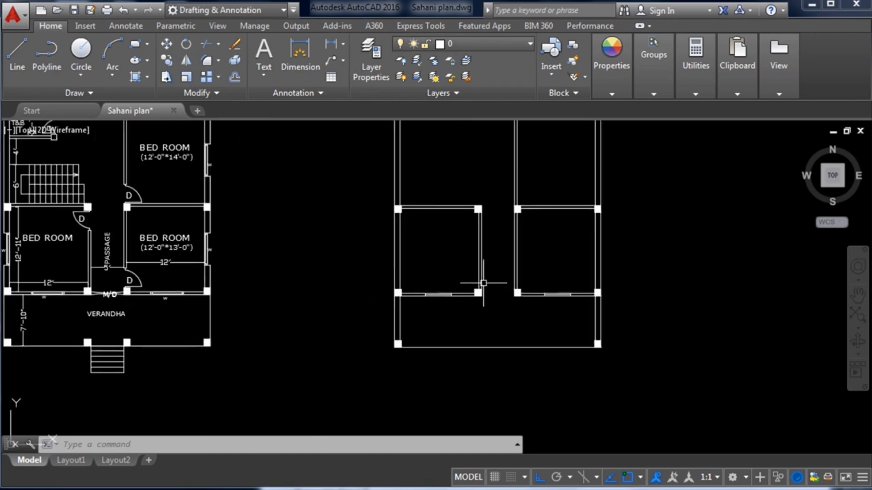
pyautogui.scroll(2, 493, 305)
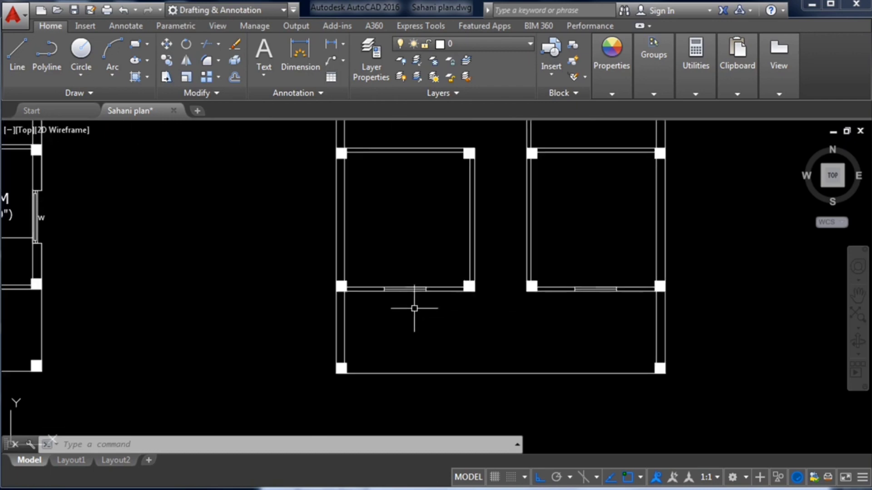
pyautogui.scroll(-2, 452, 282)
pyautogui.scroll(2, 428, 298)
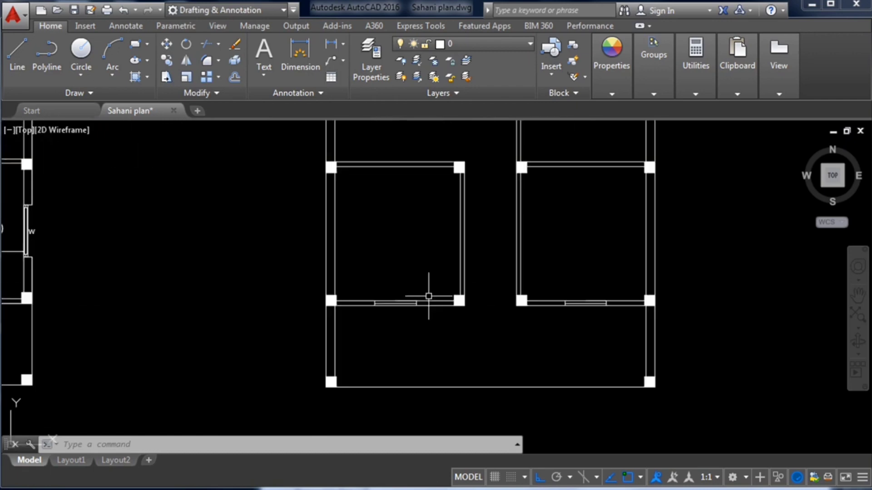
pyautogui.scroll(-4, 548, 323)
pyautogui.scroll(6, 284, 252)
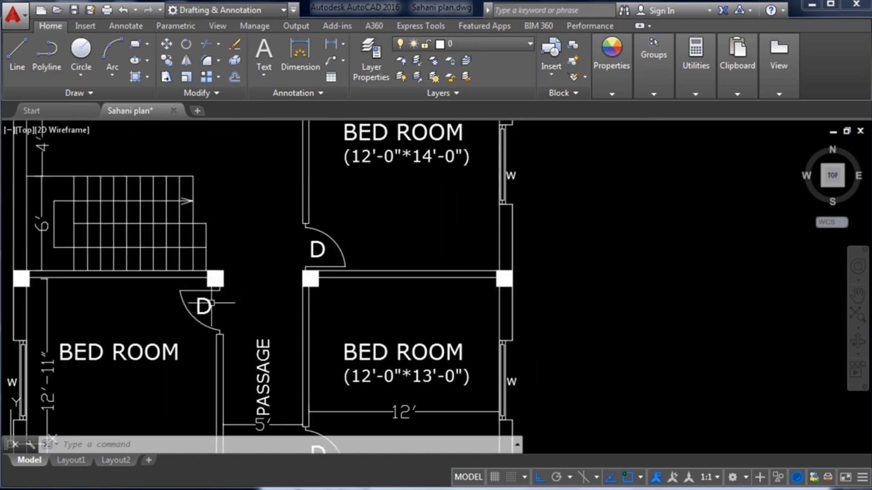
pyautogui.scroll(-2, 211, 306)
pyautogui.scroll(1, 143, 284)
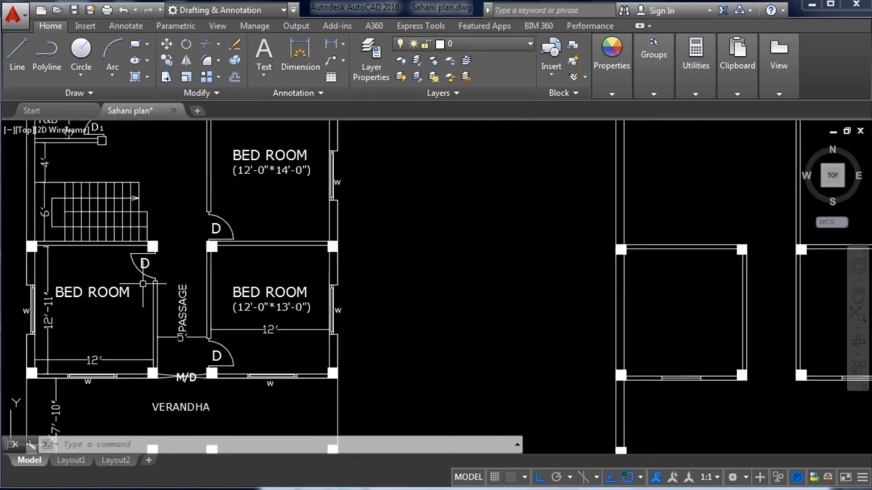
pyautogui.scroll(-4, 411, 306)
pyautogui.scroll(8, 525, 288)
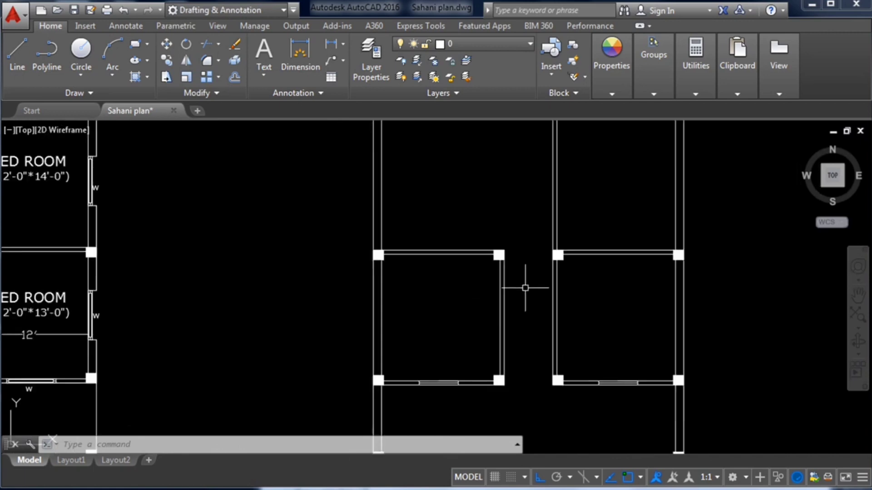
# Draw a 3' line down the lower-left room's right wall from the upper-right column, continuing with a horizontal line across the wall
pyautogui.scroll(2, 494, 275)
pyautogui.scroll(-2, 405, 278)
pyautogui.scroll(2, 411, 272)
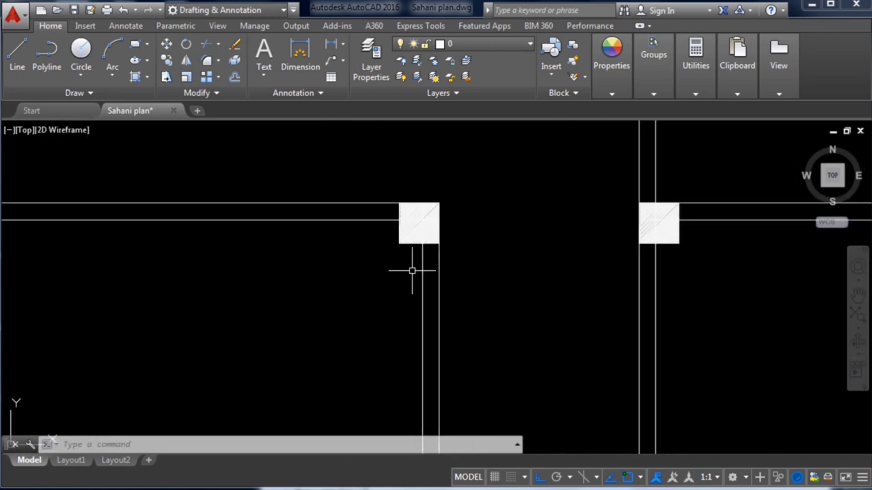
pyautogui.click(18, 50)
pyautogui.scroll(2, 427, 250)
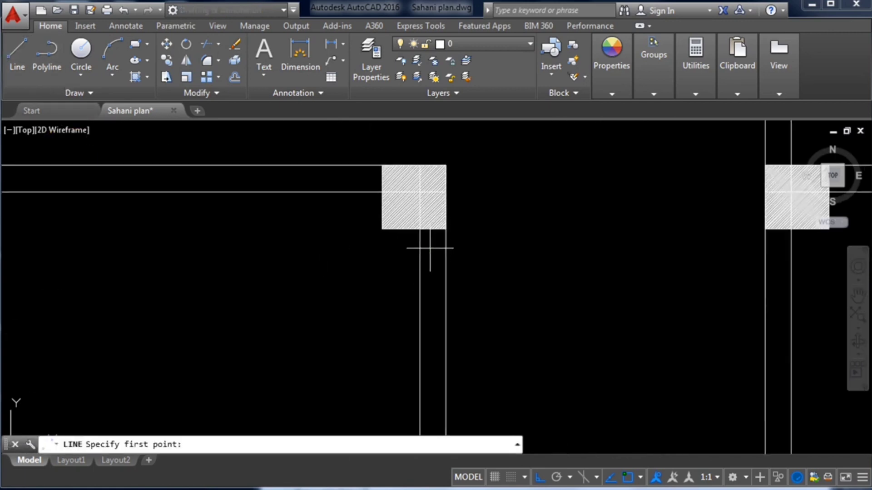
pyautogui.click(419, 229)
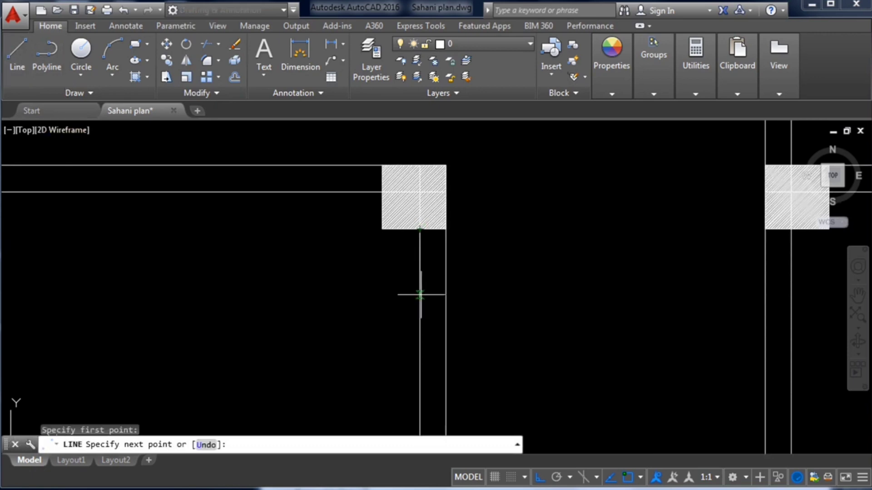
pyautogui.write('3')
pyautogui.press('Return')
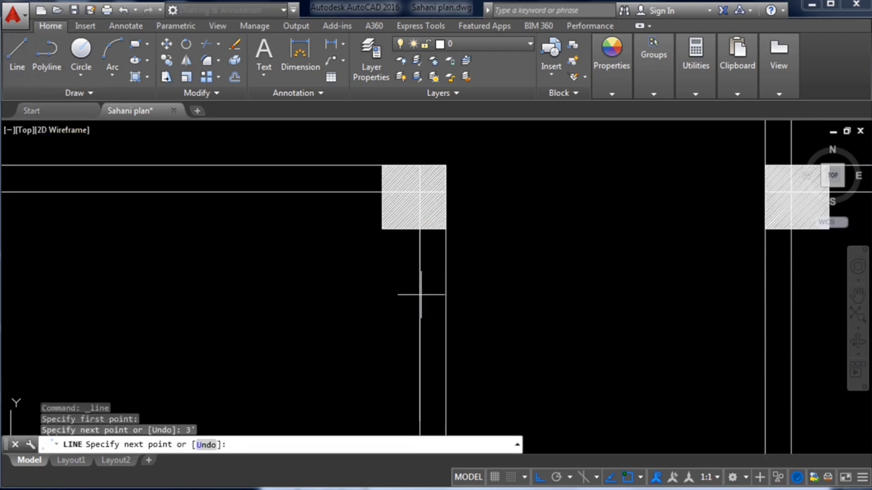
pyautogui.scroll(-4, 444, 250)
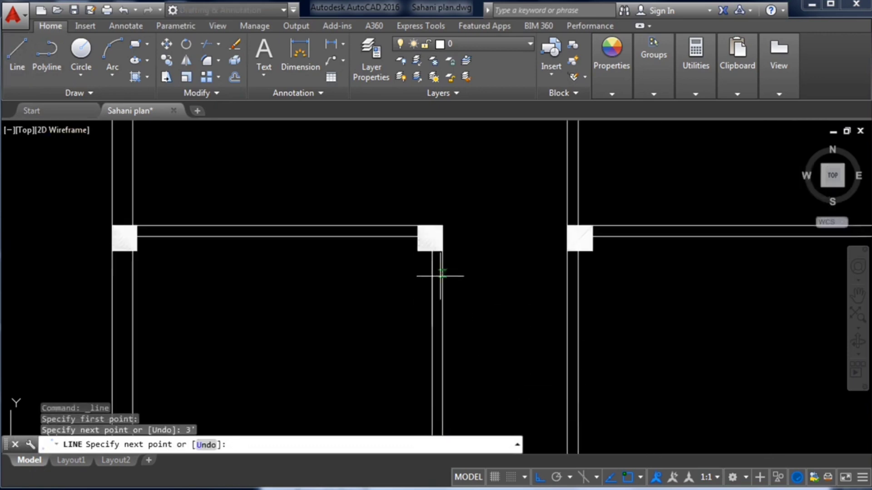
pyautogui.scroll(4, 440, 275)
pyautogui.click(481, 318)
pyautogui.press('Escape')
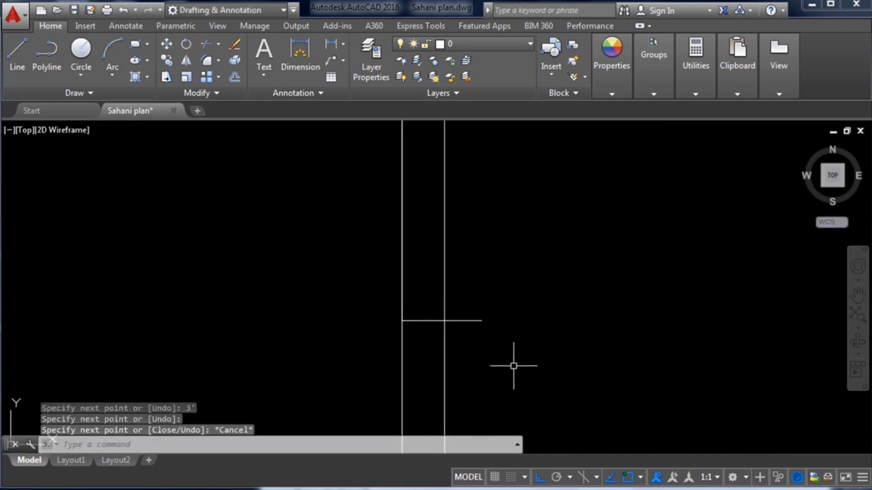
# Trim the end of the horizontal door line that projects past the outer face of the lower-left room's right wall
pyautogui.write('tr')
pyautogui.press('Return')
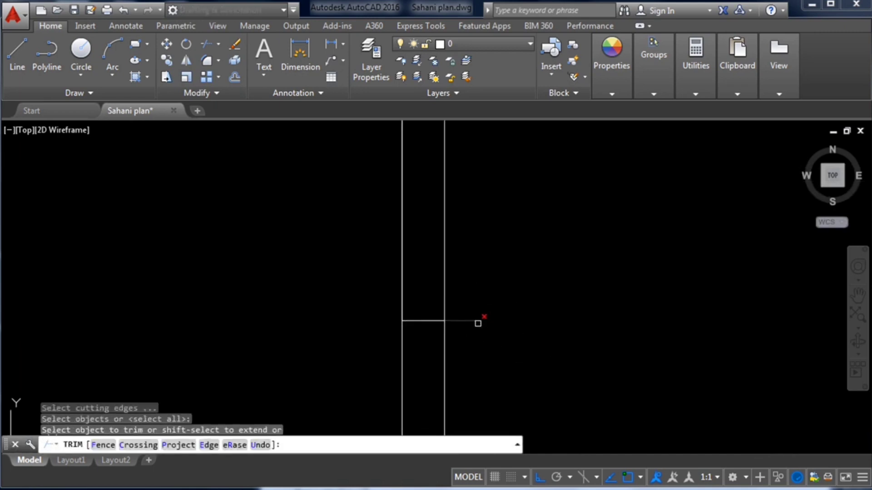
pyautogui.scroll(-4, 477, 323)
pyautogui.click(473, 234)
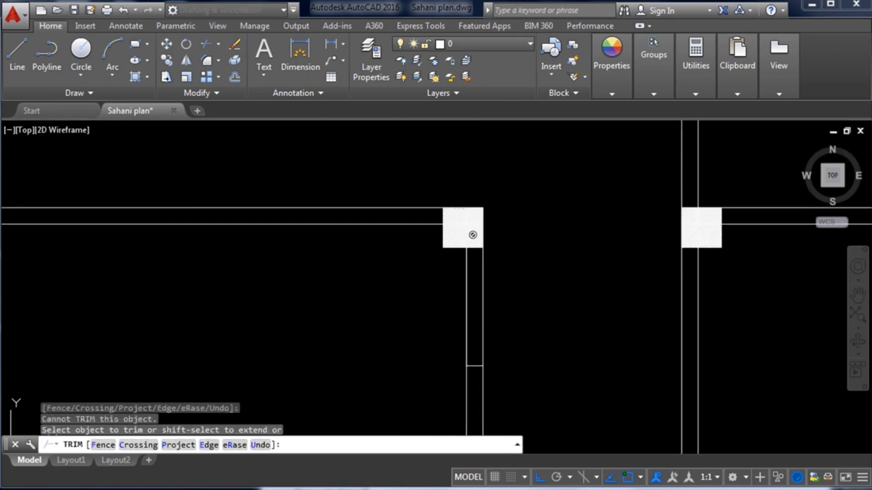
pyautogui.scroll(3, 471, 418)
pyautogui.click(460, 391)
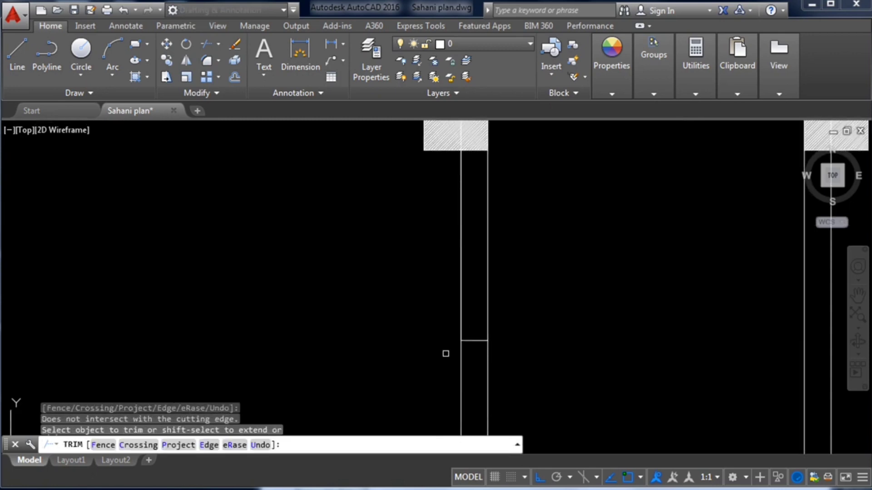
# Draw a 3" vertical line upward from the midpoint of the short line closing the wall below the door opening
pyautogui.scroll(-3, 487, 274)
pyautogui.press('Escape')
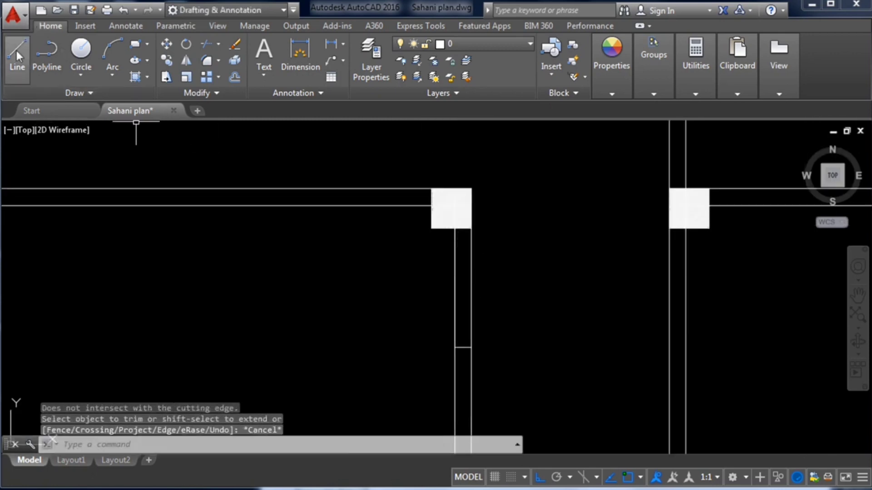
pyautogui.click(20, 64)
pyautogui.scroll(2, 514, 307)
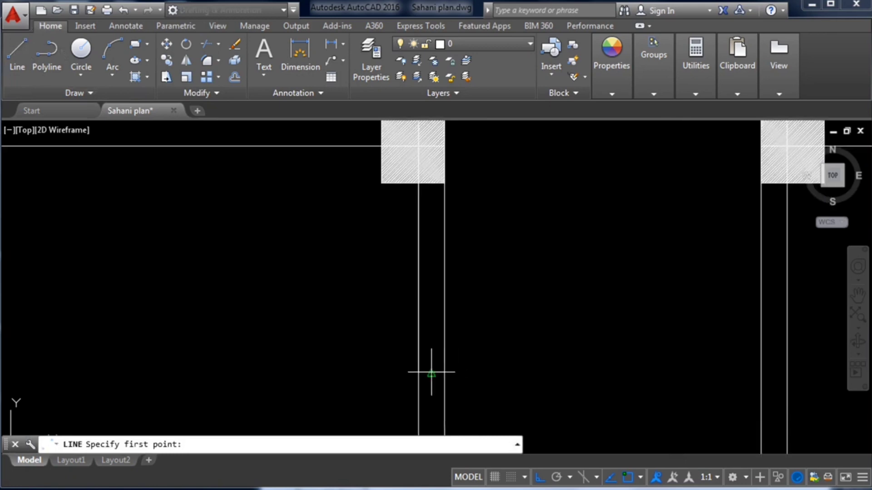
pyautogui.click(431, 372)
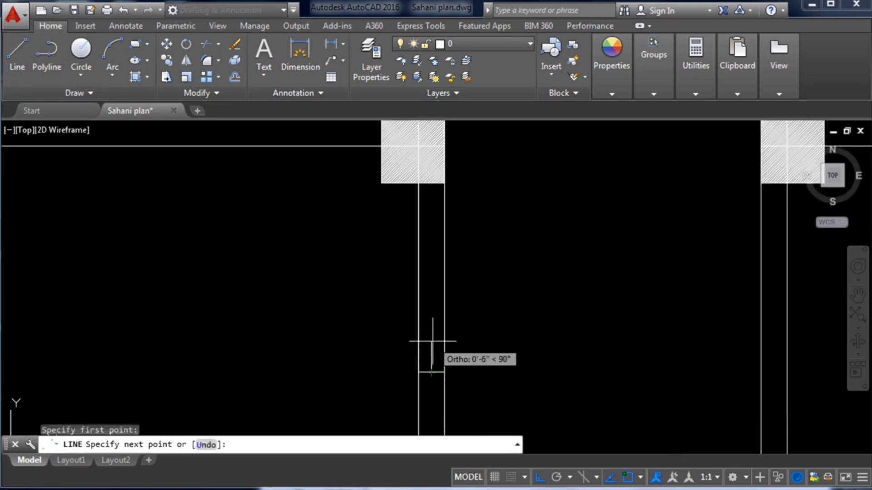
pyautogui.write('3"')
pyautogui.press('Return')
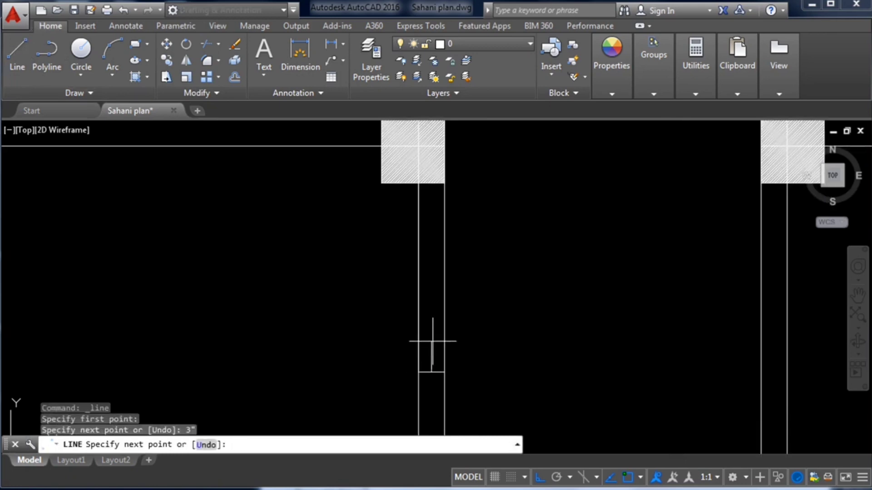
pyautogui.press('Escape')
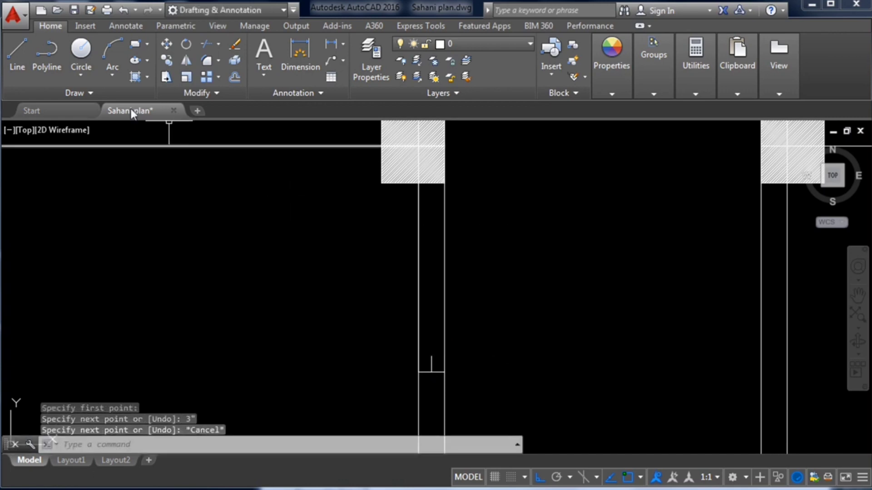
# Draw a line along the column's lower edge across the wall width, with a 3" line downward from its midpoint
pyautogui.click(14, 49)
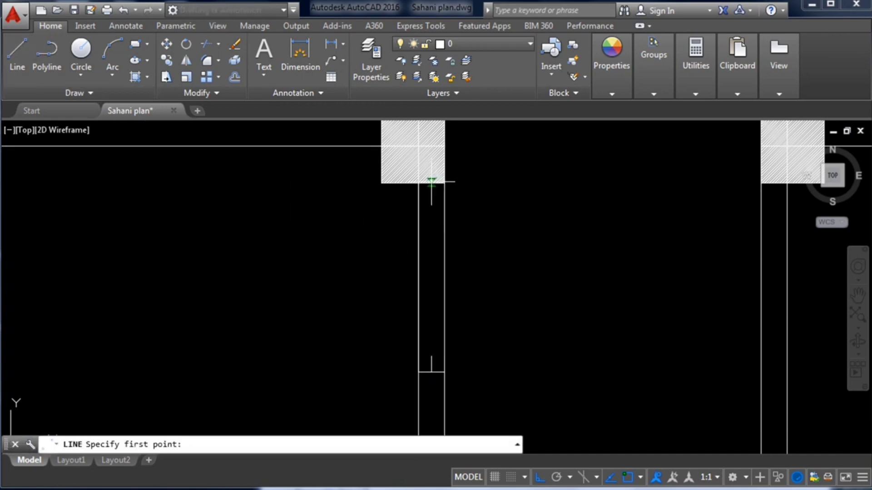
pyautogui.scroll(2, 437, 203)
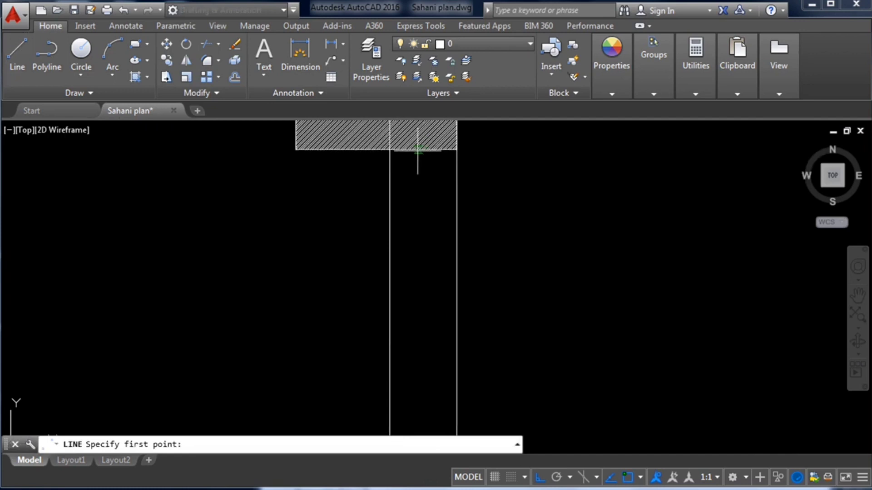
pyautogui.click(389, 150)
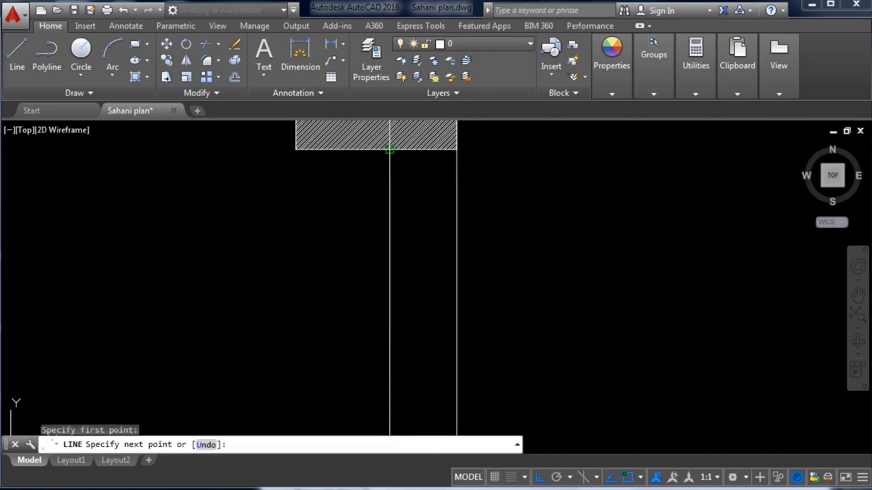
pyautogui.click(457, 149)
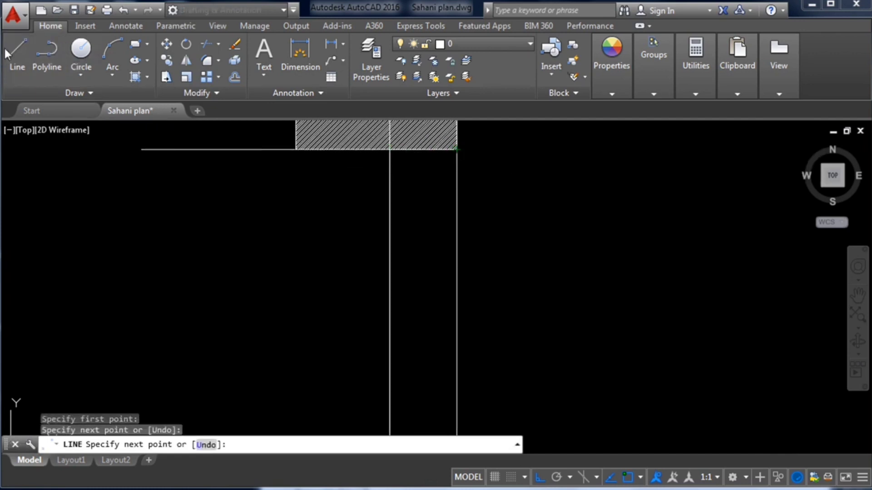
pyautogui.click(423, 150)
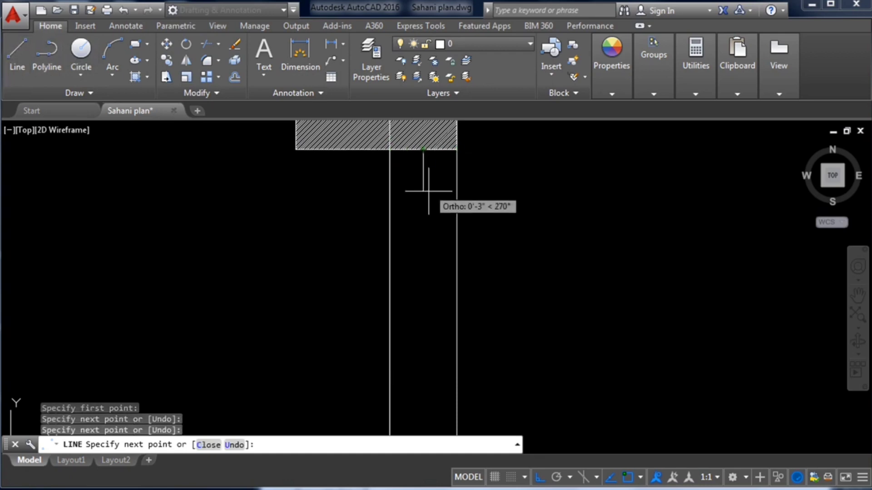
pyautogui.write('3"')
pyautogui.press('Return')
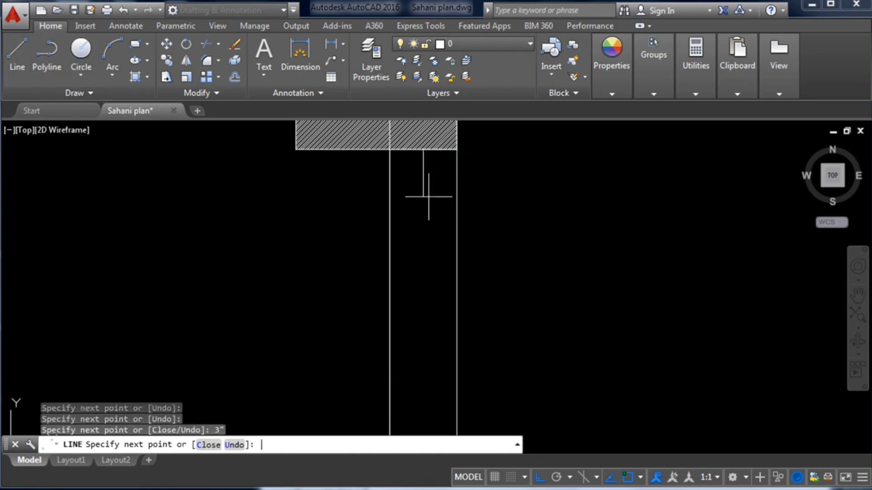
pyautogui.press('Escape')
# Trim the right wall line across the door opening and erase the overlapping line on the left wall face
pyautogui.scroll(-2, 432, 243)
pyautogui.scroll(-2, 432, 246)
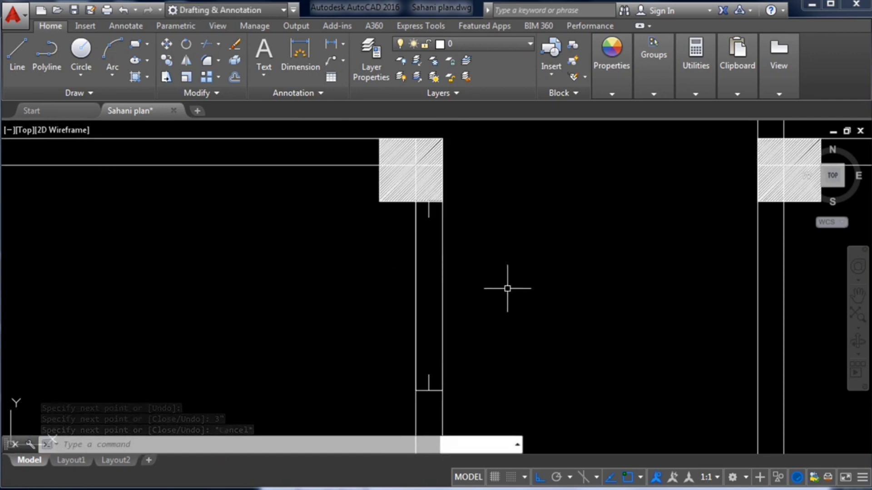
pyautogui.write('tr')
pyautogui.press('Return')
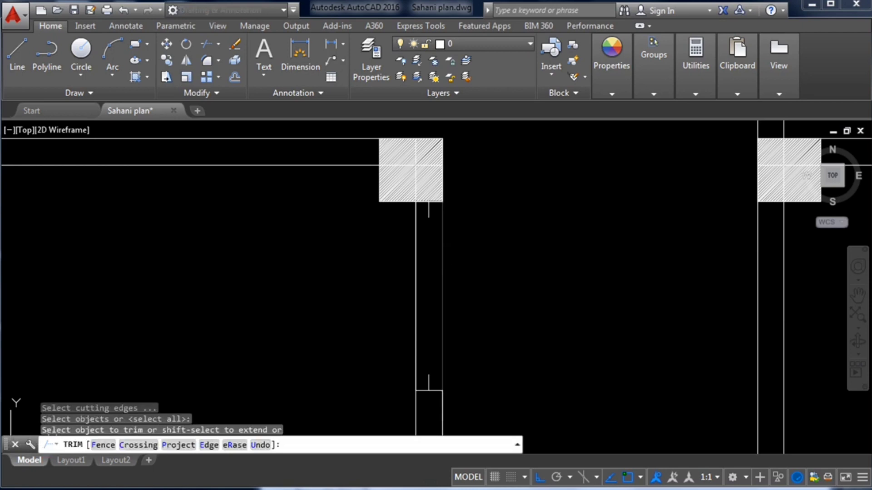
pyautogui.click(444, 259)
pyautogui.click(418, 259)
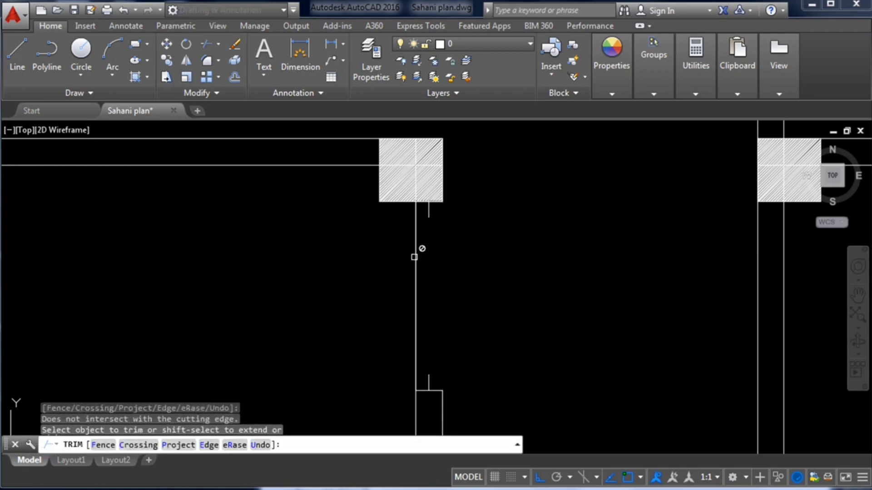
pyautogui.press('Escape')
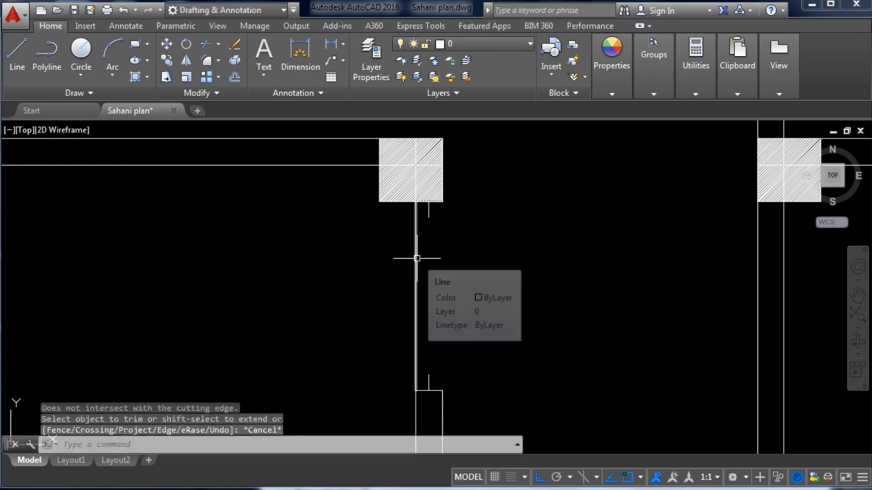
pyautogui.click(416, 259)
pyautogui.press('Delete')
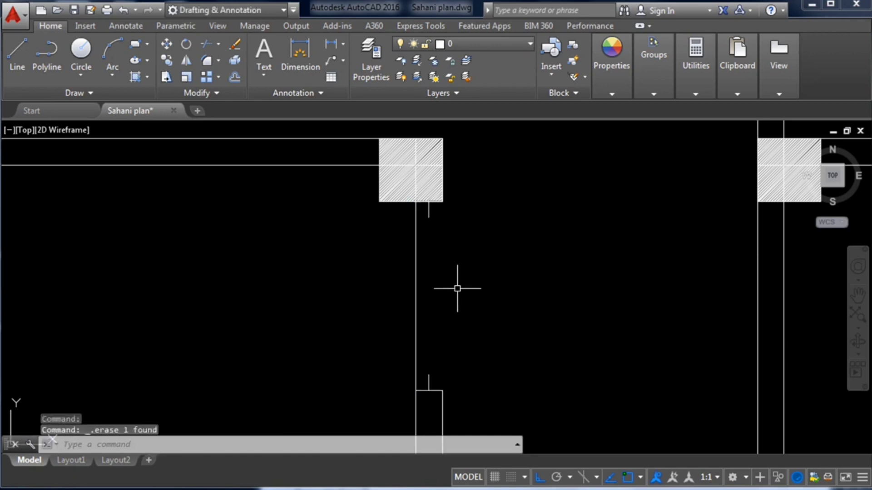
# Trim the remaining left wall line between the column and the short closing line to clear the door opening
pyautogui.write('tr')
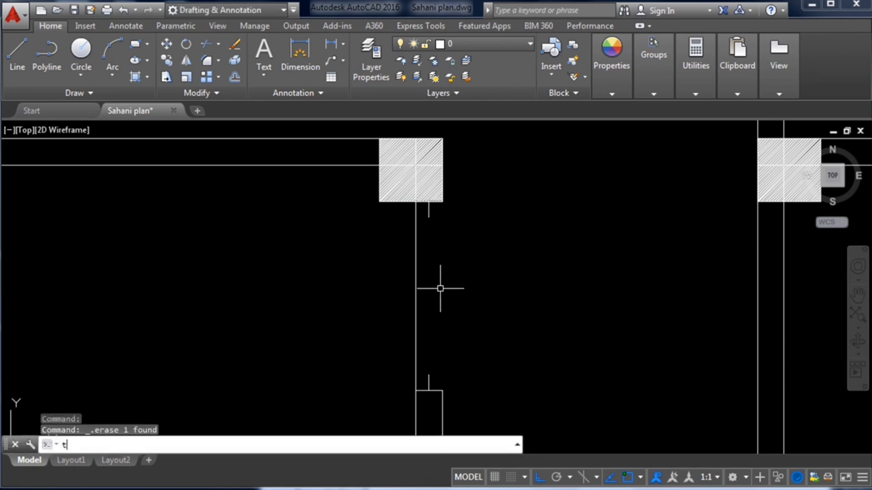
pyautogui.press('Return')
pyautogui.press('Return')
pyautogui.click(416, 259)
pyautogui.scroll(-3, 468, 254)
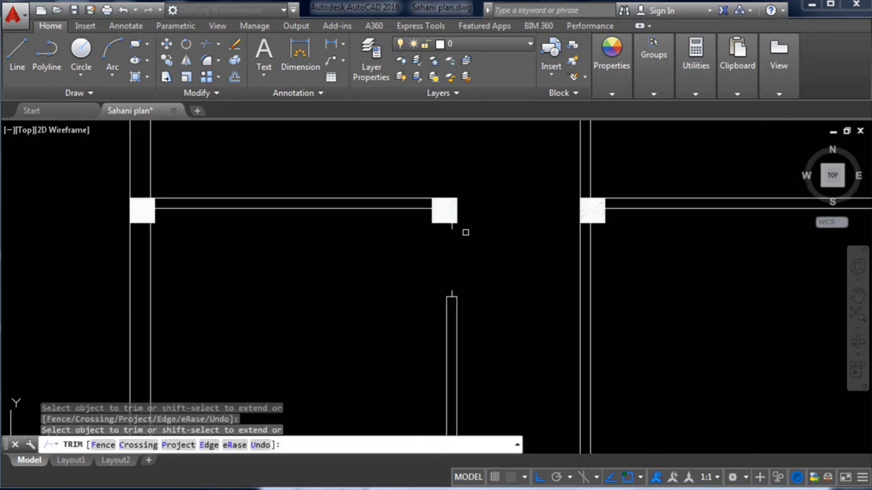
pyautogui.scroll(4, 462, 233)
pyautogui.press('Escape')
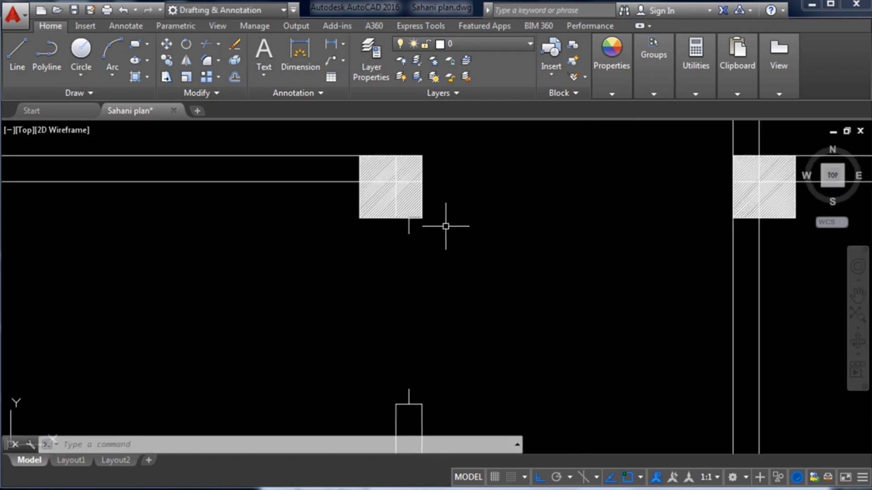
# Draw a 2.5' horizontal door leaf line leftward from the lower end of the 3" line under the column
pyautogui.click(17, 53)
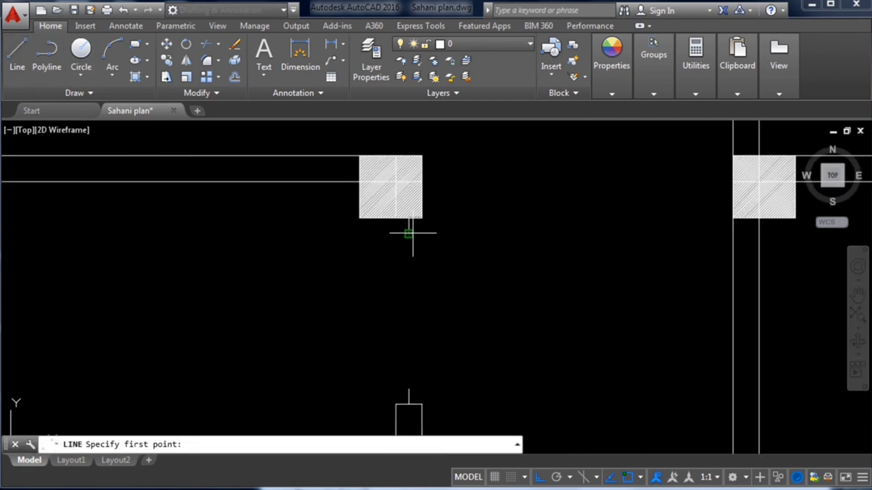
pyautogui.click(413, 233)
pyautogui.write('2')
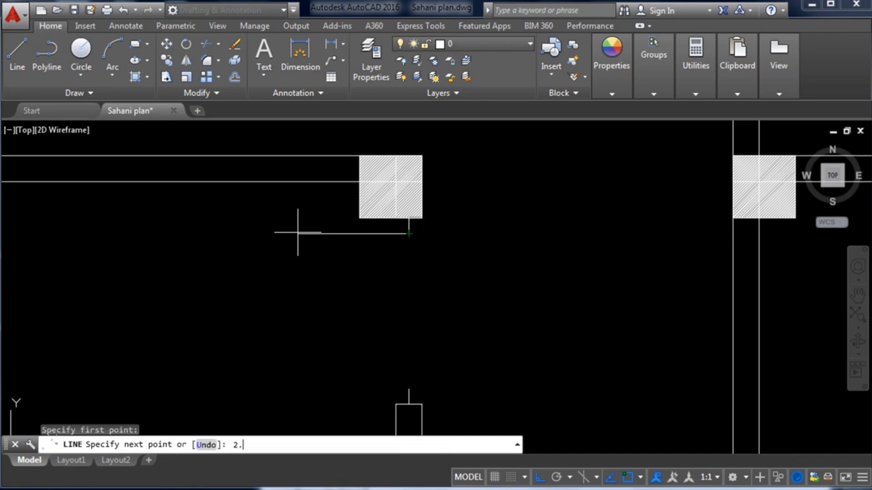
pyautogui.write(".5'")
pyautogui.press('Return')
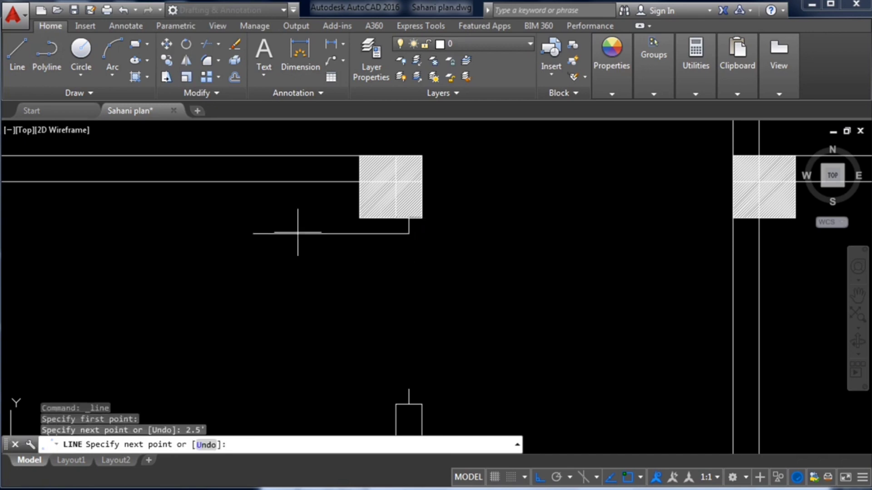
pyautogui.press('Escape')
# Draw the door swing arc from the tip of the lower 3" line through the free end of the door leaf, ending just above it
pyautogui.scroll(-4, 387, 338)
pyautogui.scroll(2, 379, 289)
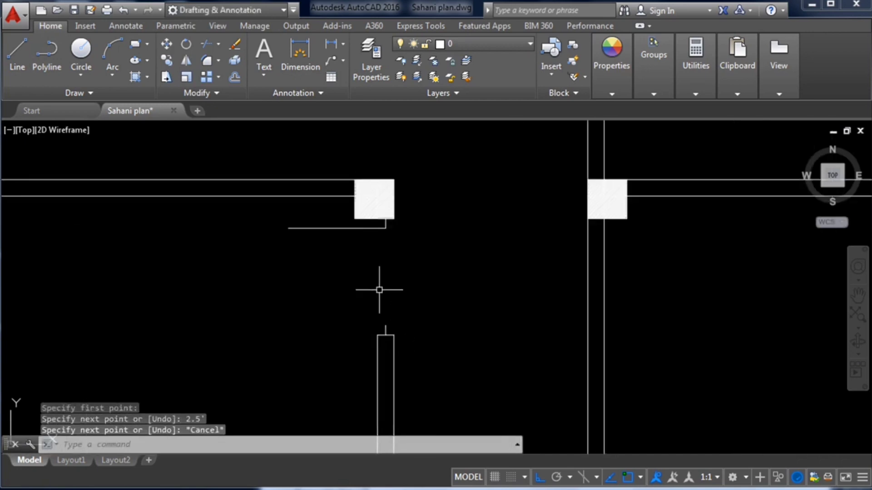
pyautogui.click(114, 50)
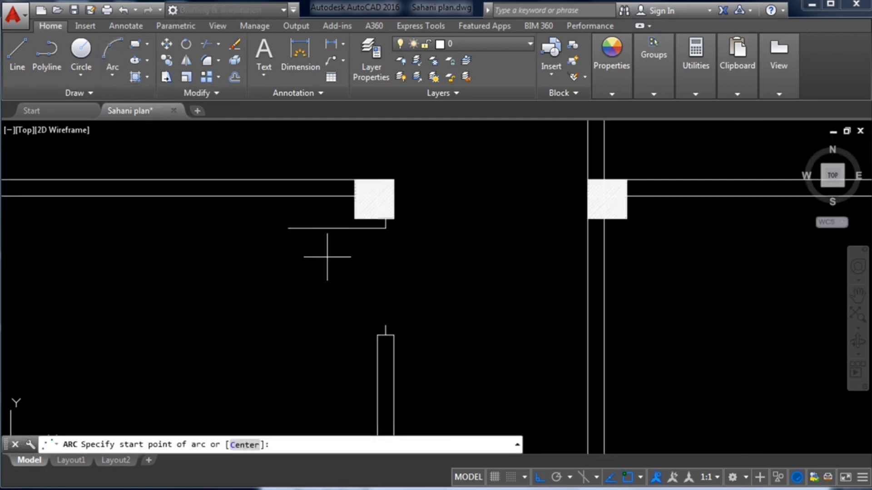
pyautogui.click(386, 325)
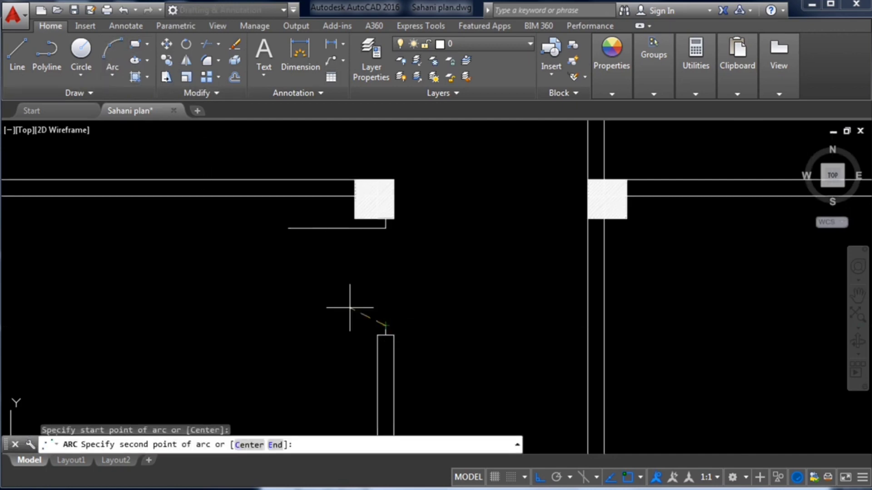
pyautogui.click(288, 229)
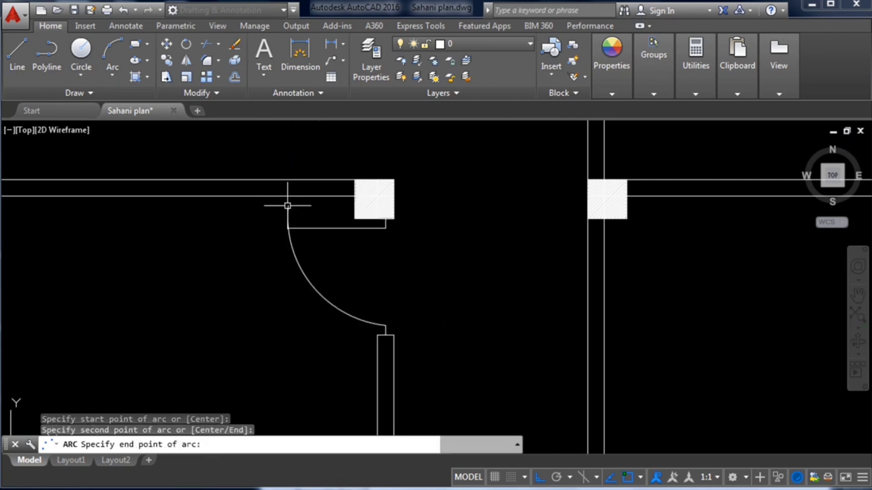
pyautogui.press('Escape')
# Trim the part of the swing arc that extends above the door leaf line
pyautogui.scroll(3, 305, 200)
pyautogui.scroll(-1, 283, 224)
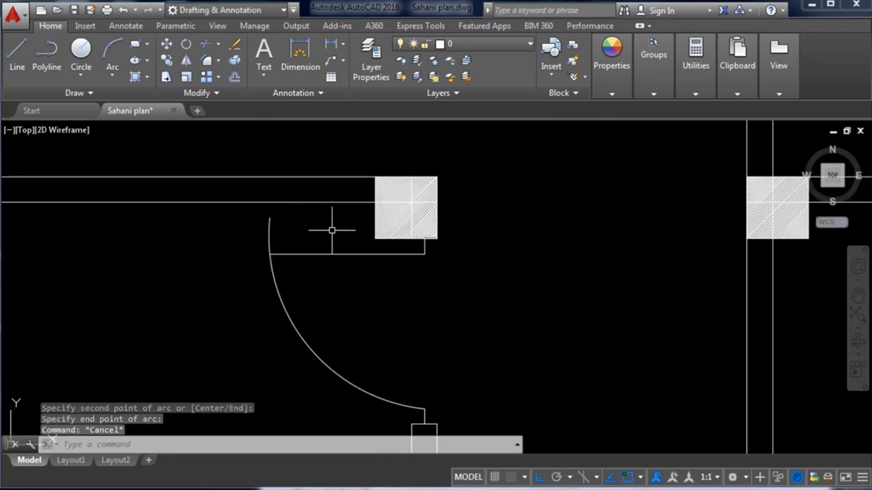
pyautogui.write('tr')
pyautogui.press('Return')
pyautogui.press('Return')
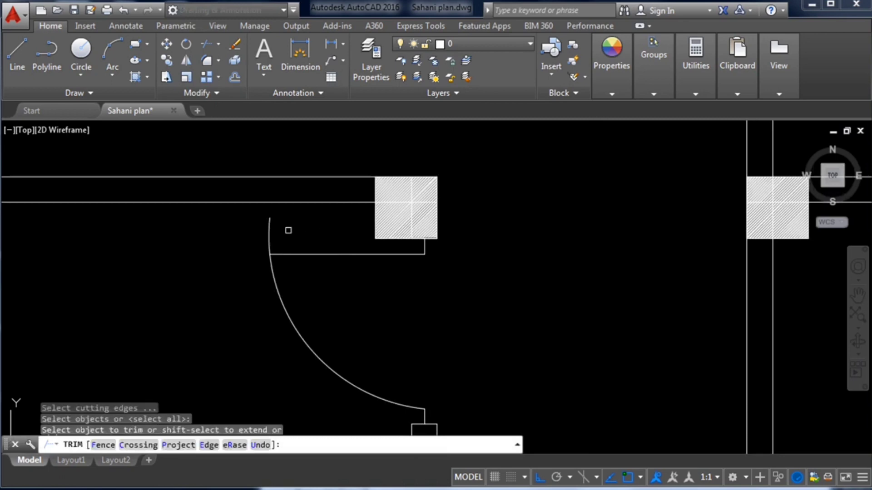
pyautogui.click(272, 222)
# Examine the new door in the plan and compare it with the door positions in the completed reference floor plan
pyautogui.scroll(-5, 301, 201)
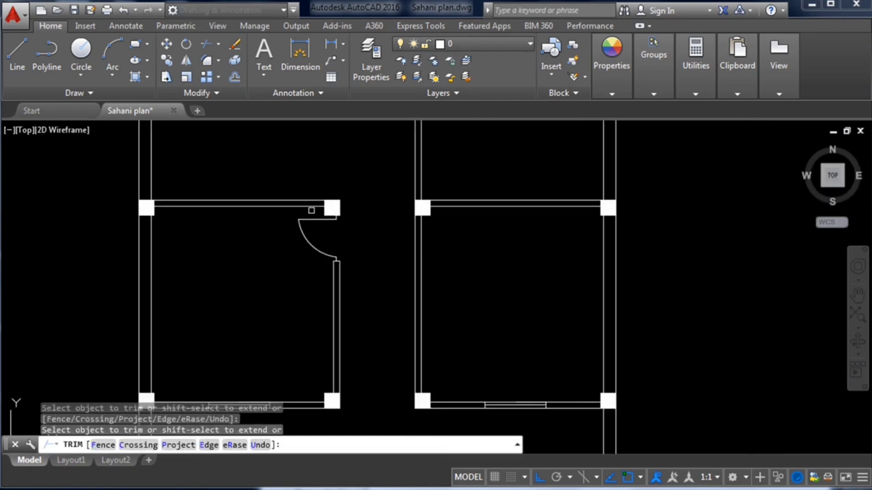
pyautogui.scroll(3, 347, 242)
pyautogui.scroll(-3, 410, 242)
pyautogui.scroll(2, 393, 240)
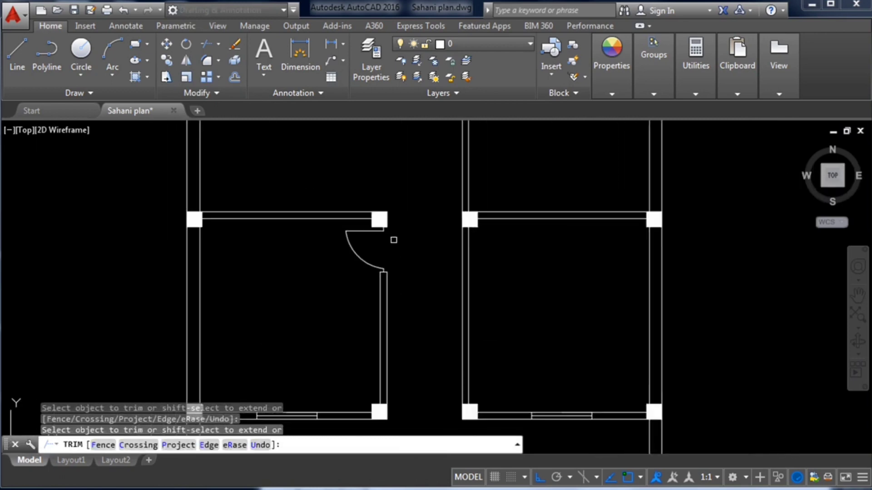
pyautogui.scroll(-4, 393, 239)
pyautogui.click(394, 240)
pyautogui.scroll(-2, 395, 236)
pyautogui.scroll(5, 383, 241)
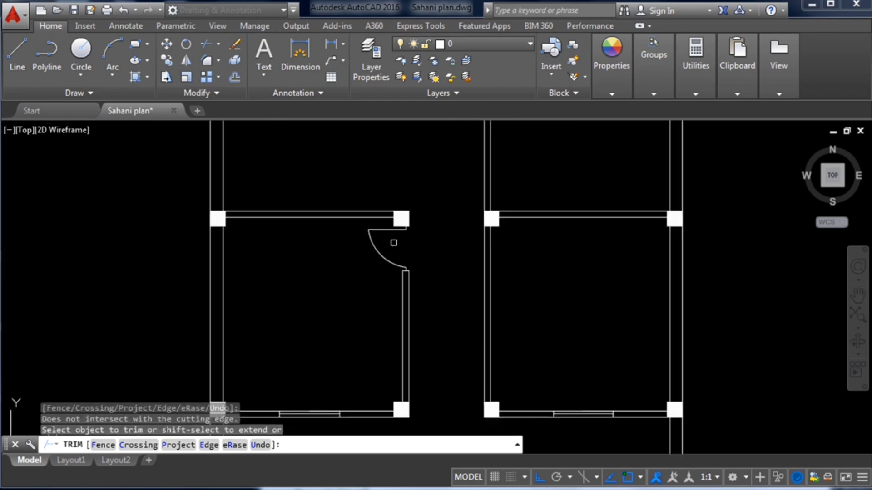
pyautogui.scroll(-4, 403, 250)
pyautogui.scroll(4, 386, 290)
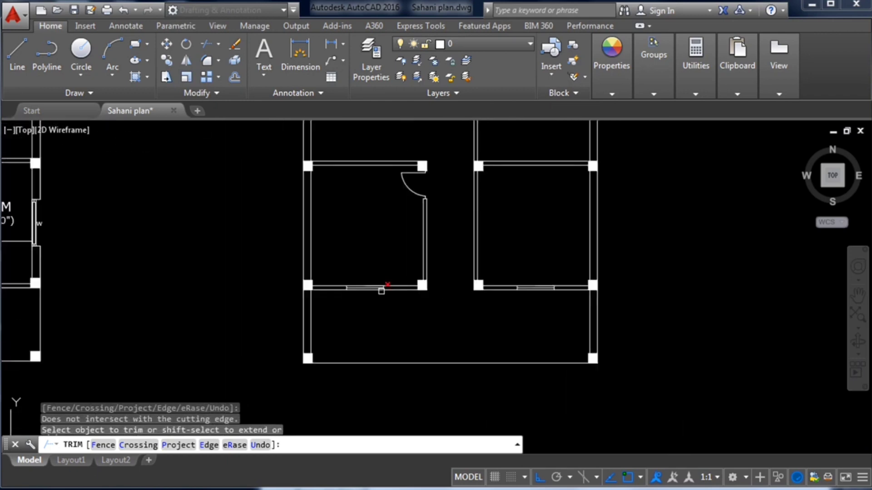
pyautogui.scroll(-2, 415, 304)
pyautogui.scroll(2, 122, 216)
pyautogui.scroll(-2, 241, 222)
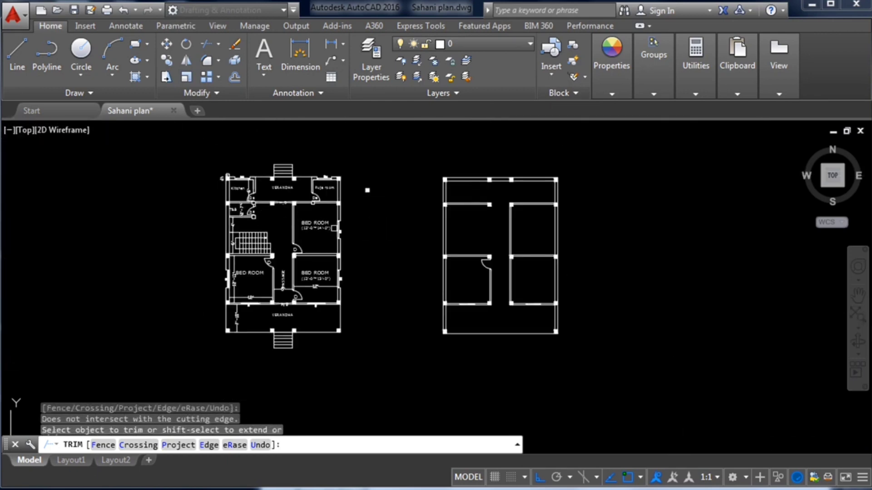
pyautogui.click(266, 223)
pyautogui.scroll(-1, 265, 223)
pyautogui.click(327, 225)
pyautogui.scroll(2, 384, 222)
pyautogui.scroll(-2, 423, 220)
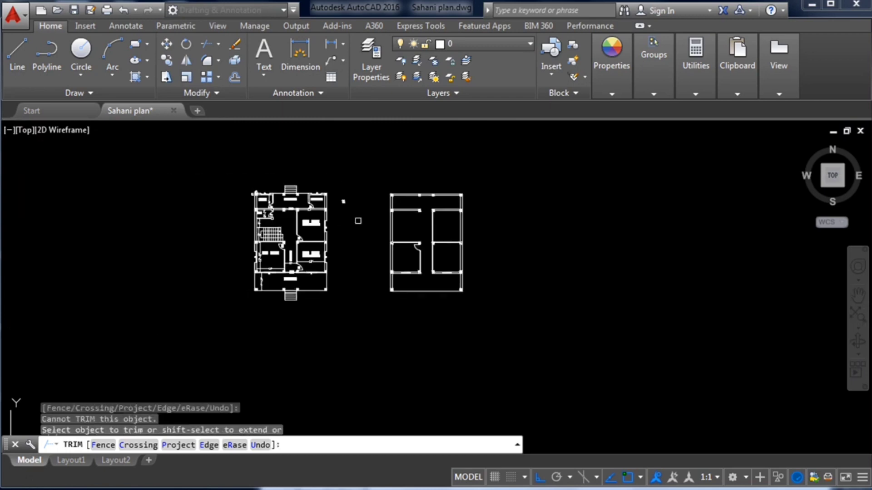
pyautogui.scroll(4, 302, 221)
pyautogui.scroll(2, 247, 246)
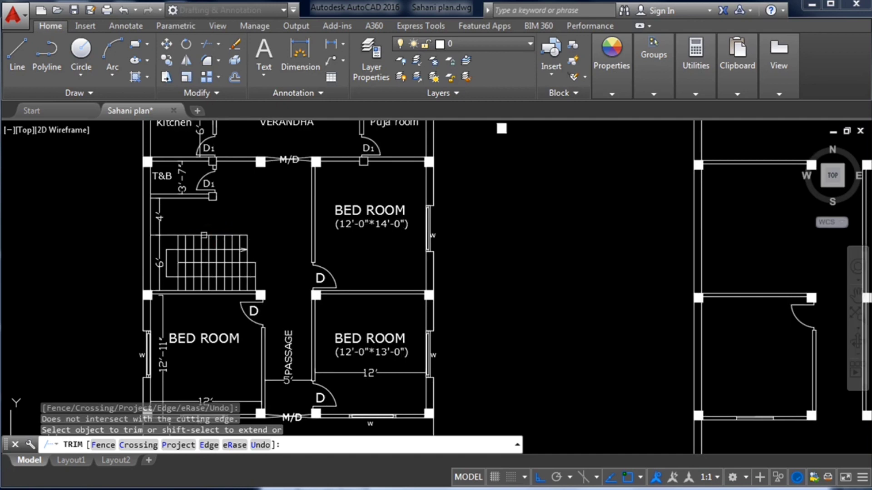
pyautogui.scroll(-2, 218, 256)
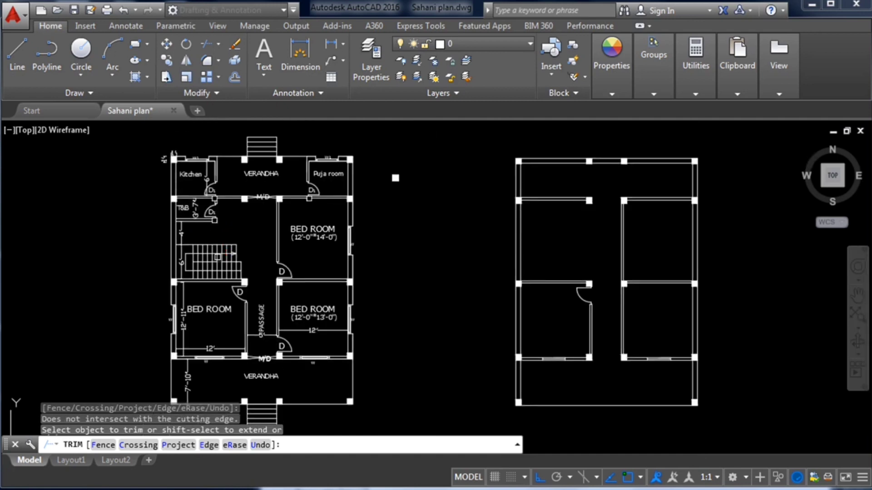
pyautogui.click(216, 169)
pyautogui.click(240, 165)
pyautogui.click(191, 176)
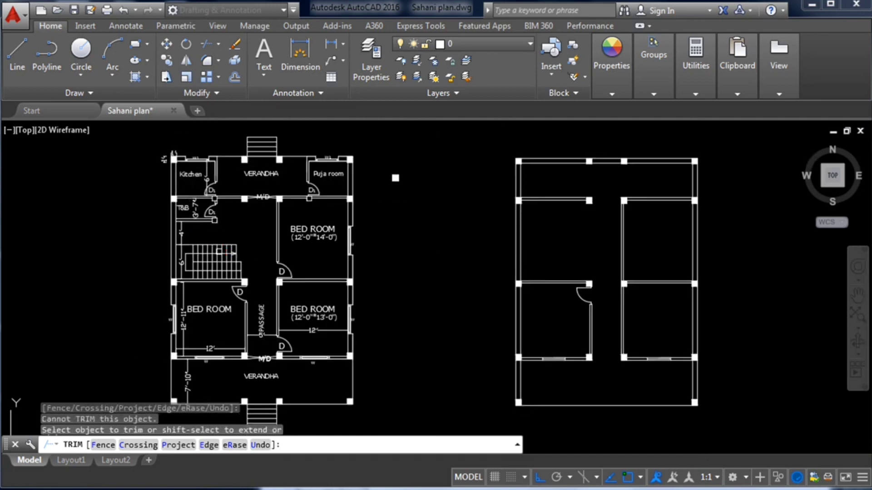
pyautogui.scroll(-4, 216, 195)
pyautogui.scroll(2, 365, 230)
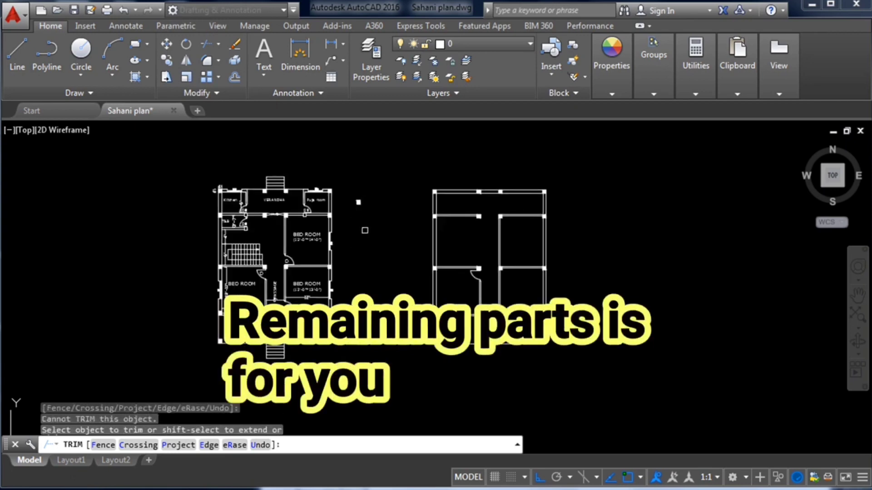
pyautogui.scroll(-2, 365, 231)
pyautogui.scroll(2, 350, 228)
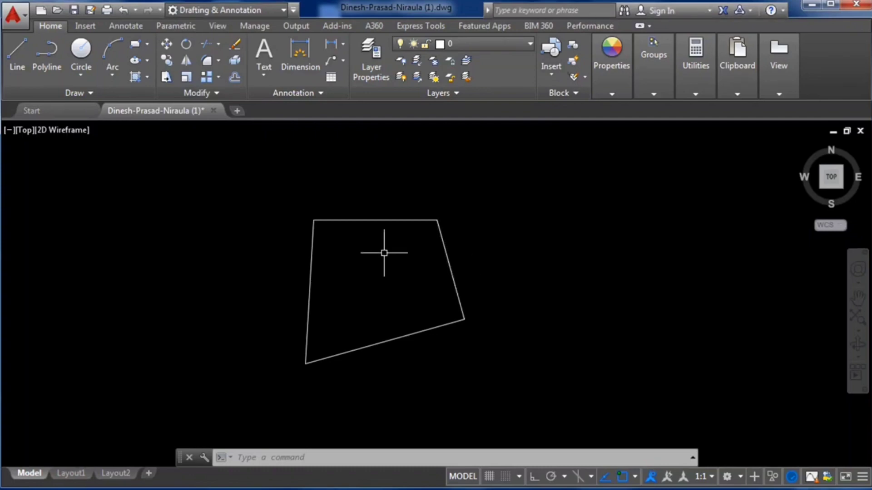
# Examine the four-sided plot outline, including its slanted sides and corners
pyautogui.scroll(1, 383, 250)
pyautogui.scroll(-1, 381, 250)
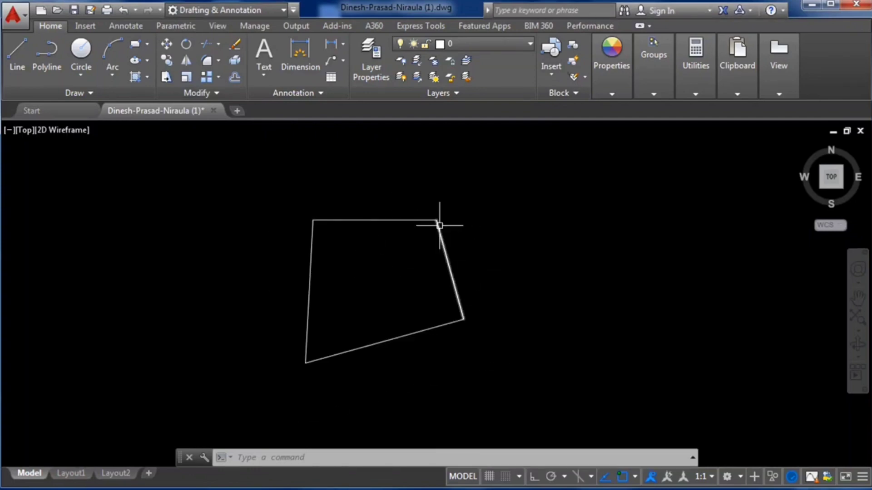
pyautogui.scroll(-2, 443, 224)
pyautogui.scroll(4, 404, 238)
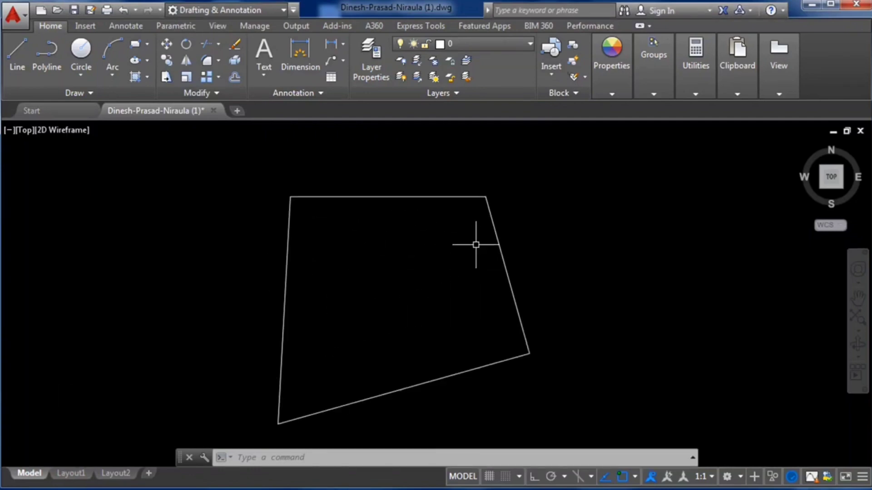
pyautogui.scroll(2, 390, 210)
pyautogui.scroll(-2, 389, 210)
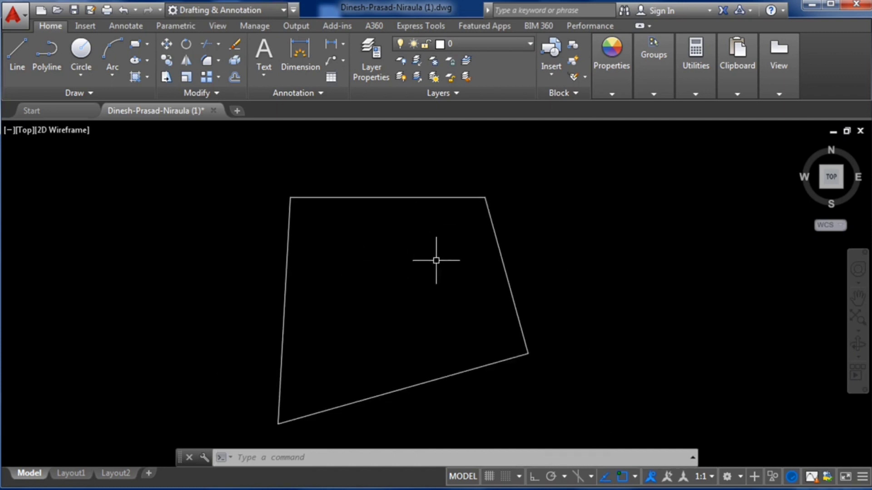
pyautogui.scroll(-2, 399, 236)
pyautogui.scroll(4, 402, 316)
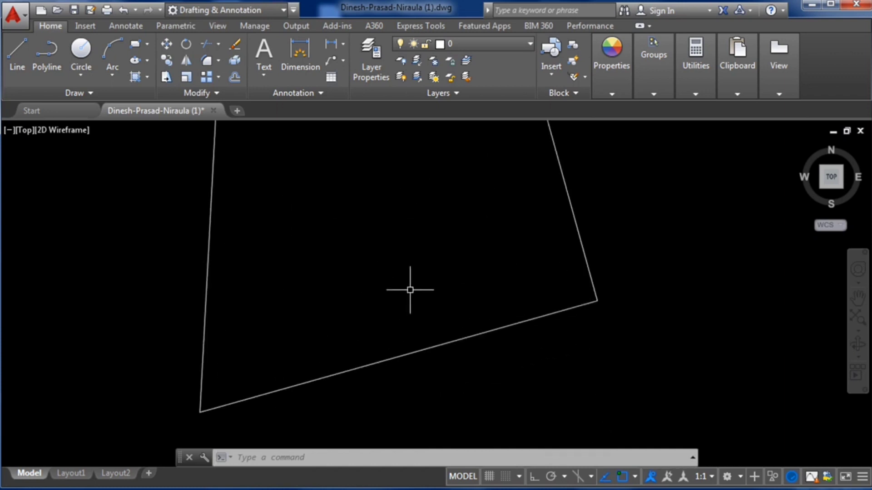
pyautogui.scroll(-2, 411, 281)
pyautogui.scroll(-2, 424, 214)
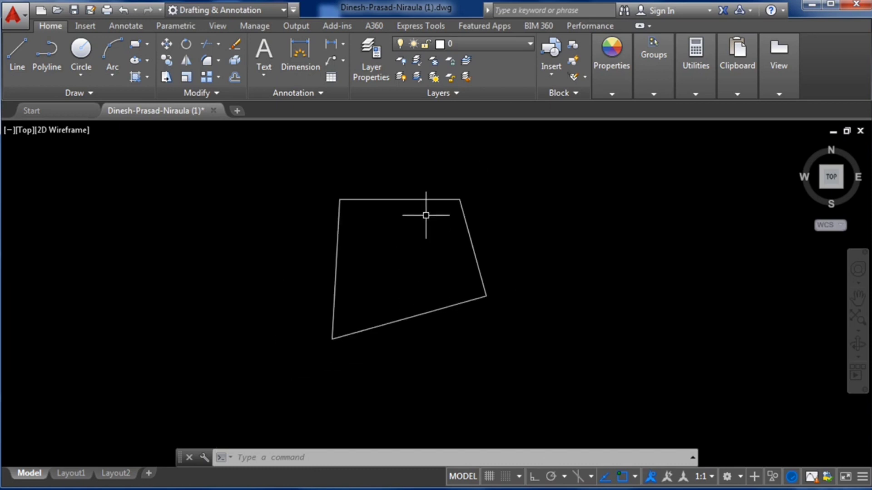
# Add a linear dimension along the plot outline's horizontal upper edge, placed just above it
pyautogui.scroll(4, 424, 189)
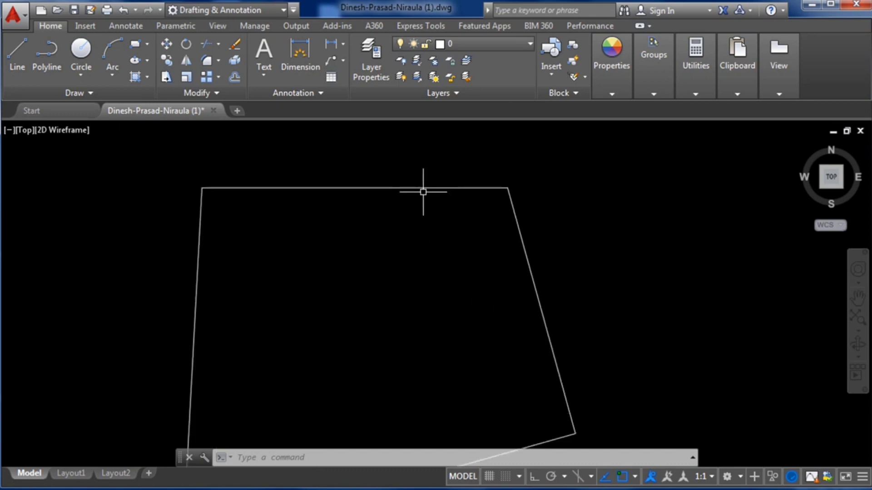
pyautogui.click(335, 42)
pyautogui.click(201, 188)
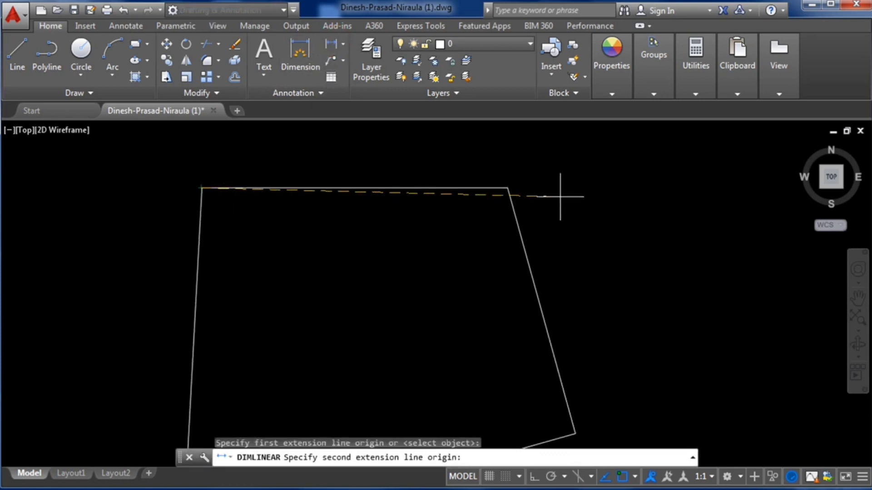
pyautogui.click(507, 188)
pyautogui.click(502, 176)
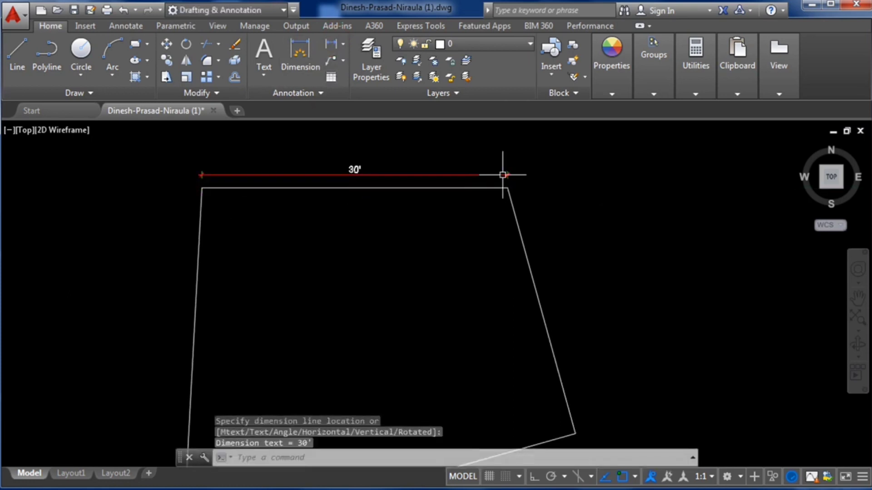
pyautogui.scroll(2, 375, 171)
pyautogui.scroll(-3, 361, 179)
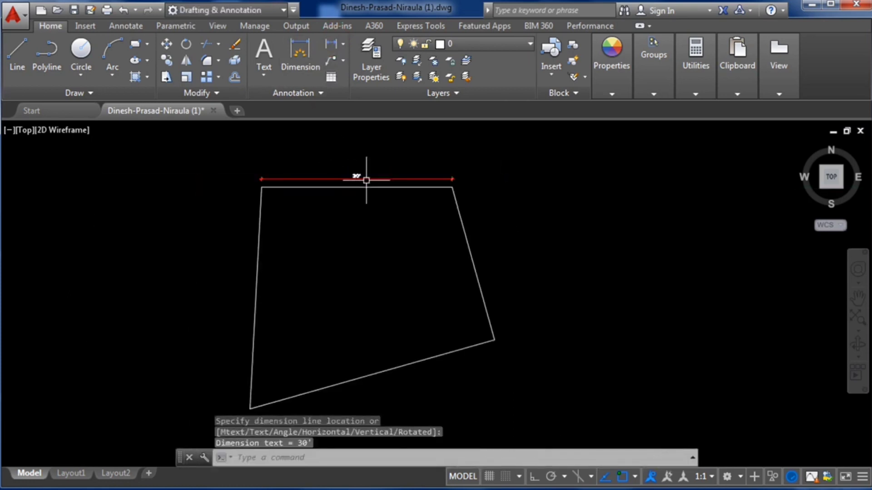
# Dimension the slanted right-hand side of the plot parallel to the edge, placed outside the outline
pyautogui.click(332, 47)
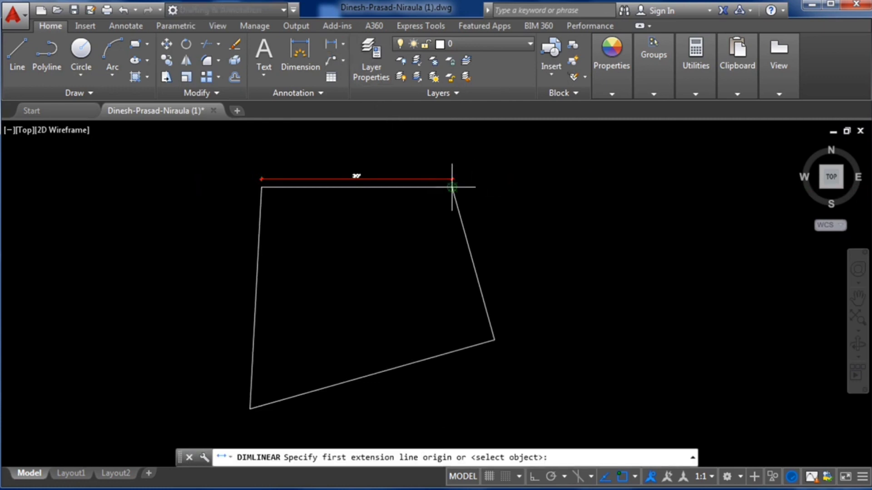
pyautogui.click(451, 188)
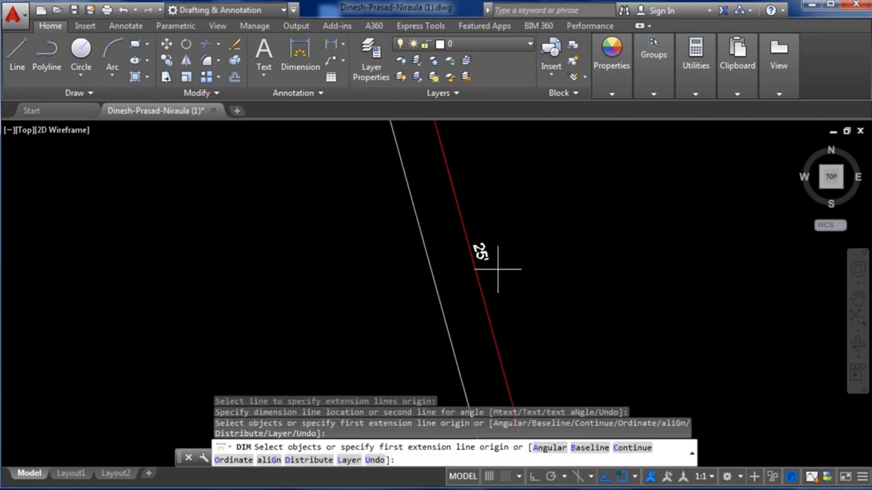
pyautogui.scroll(-6, 503, 264)
pyautogui.scroll(2, 488, 306)
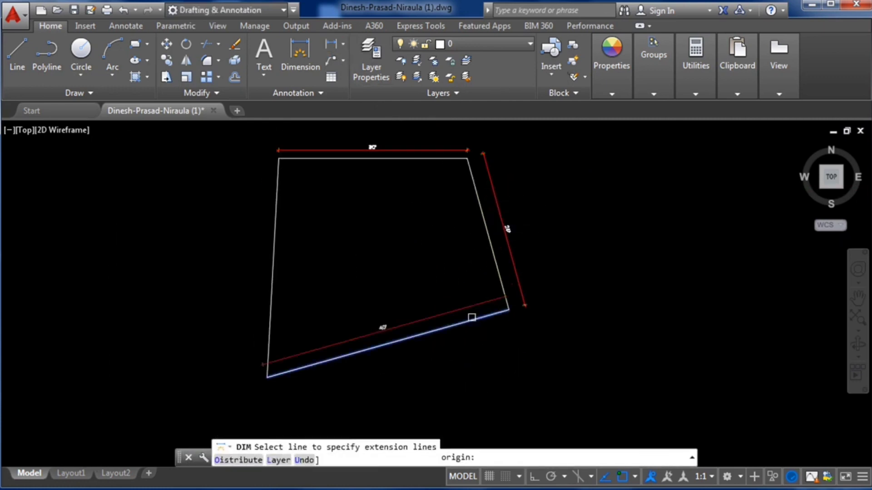
# Dimension the sloping lower edge of the plot parallel to the edge, placed below the outline
pyautogui.click(462, 320)
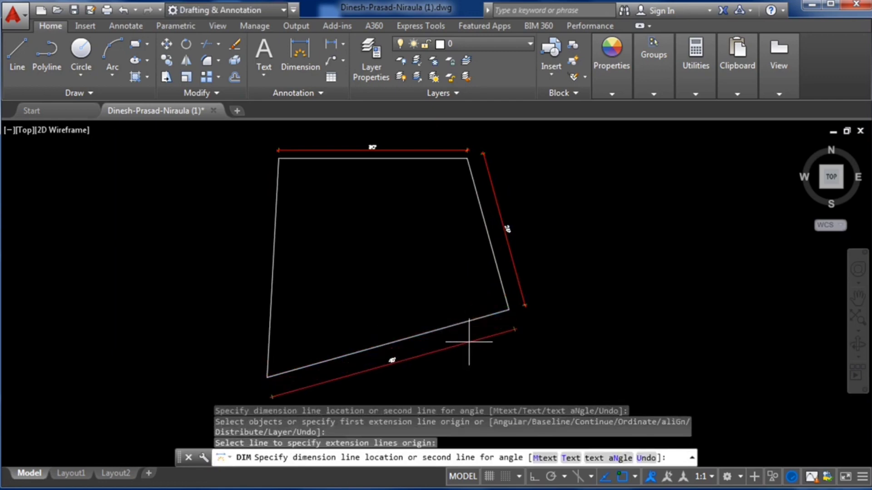
pyautogui.click(468, 346)
pyautogui.scroll(-2, 450, 284)
pyautogui.scroll(4, 417, 318)
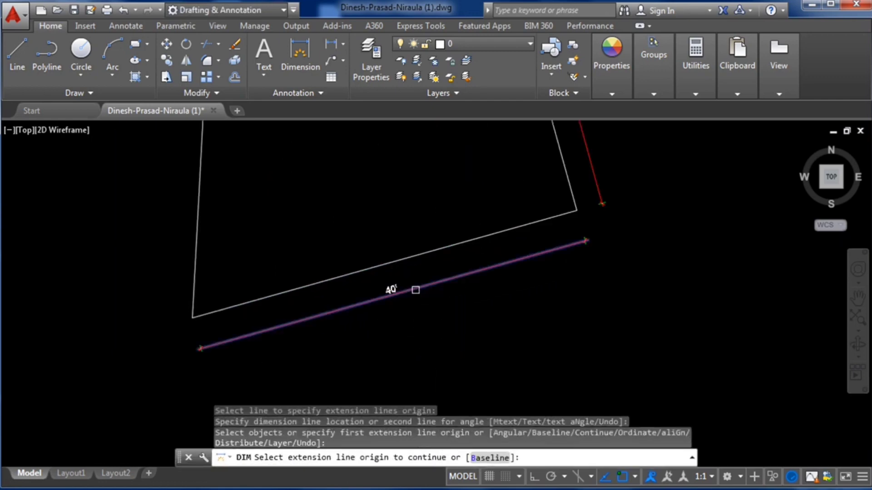
pyautogui.scroll(-4, 416, 292)
pyautogui.scroll(2, 397, 294)
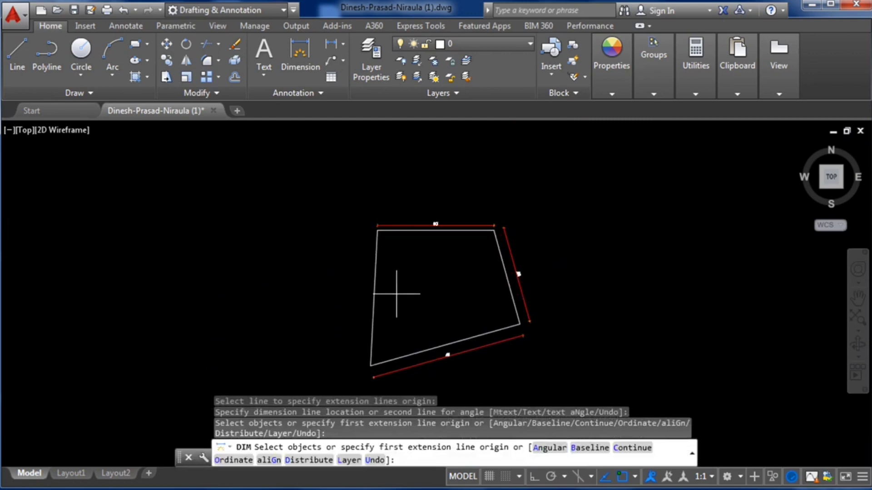
# Dimension the left-hand side of the plot parallel to the edge, placed outside the outline, and end the dimensioning
pyautogui.click(378, 273)
pyautogui.click(362, 273)
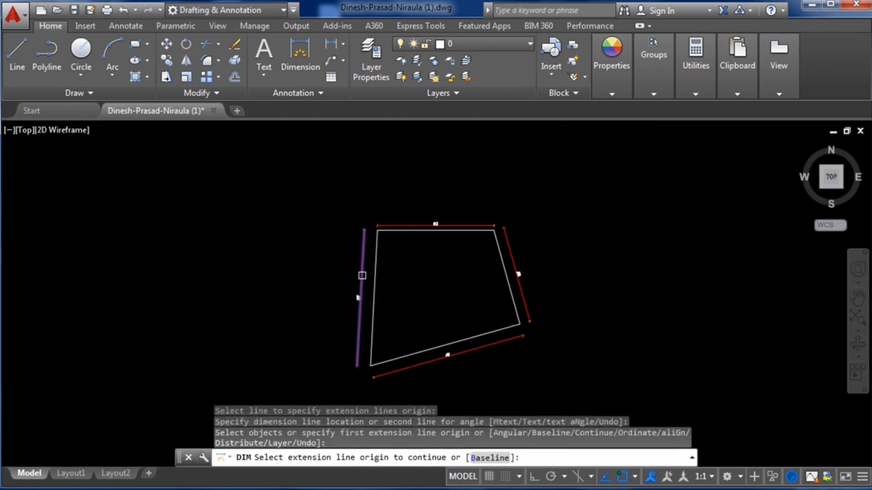
pyautogui.scroll(2, 359, 305)
pyautogui.scroll(4, 363, 302)
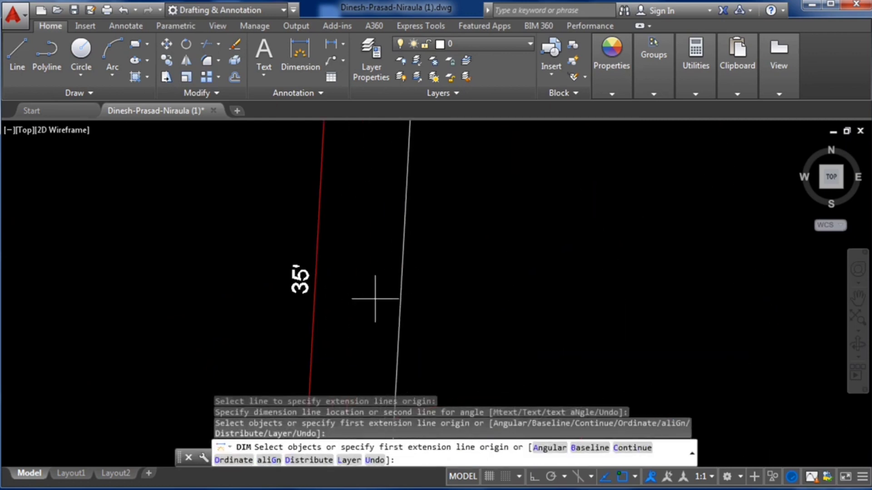
pyautogui.scroll(-4, 375, 299)
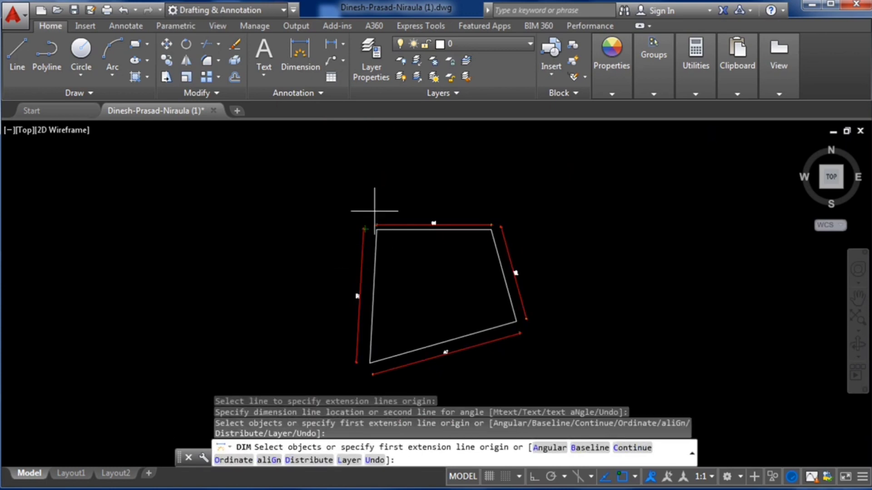
pyautogui.scroll(2, 401, 252)
pyautogui.scroll(-2, 372, 215)
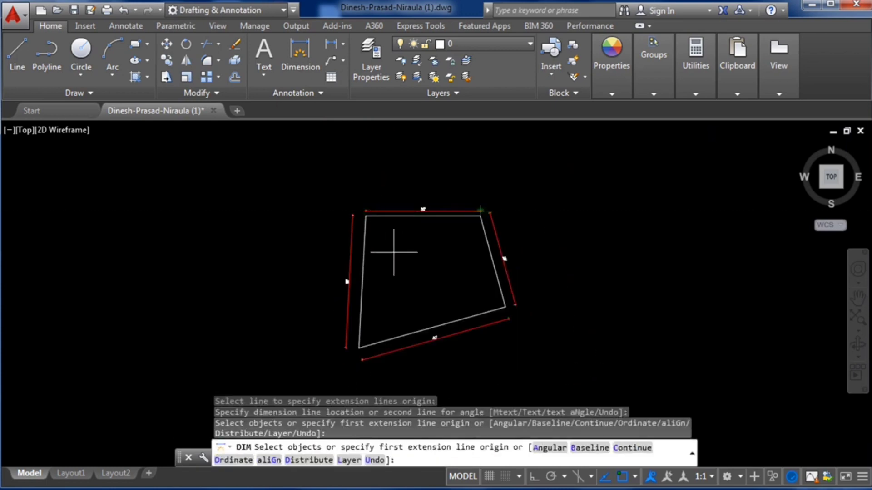
pyautogui.scroll(2, 393, 252)
pyautogui.press('Escape')
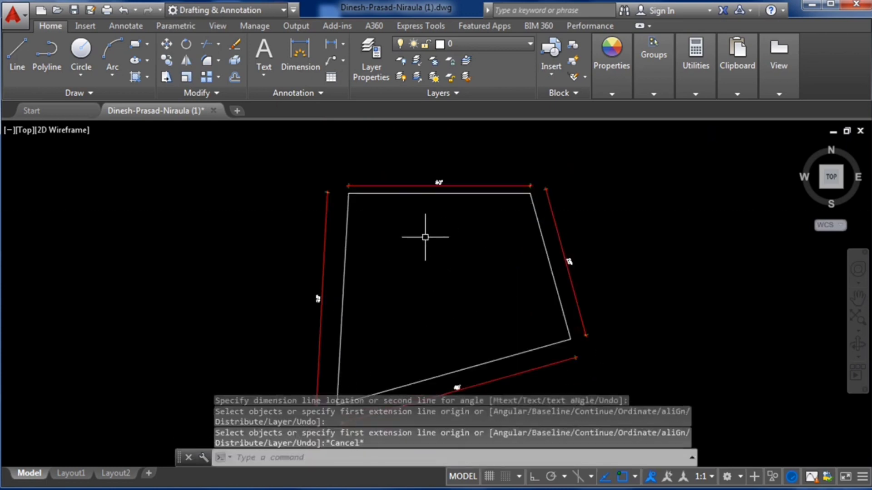
# Measure the plot's area with the AREA command, picking its four corners clockwise from the upper-left one
pyautogui.scroll(-2, 424, 225)
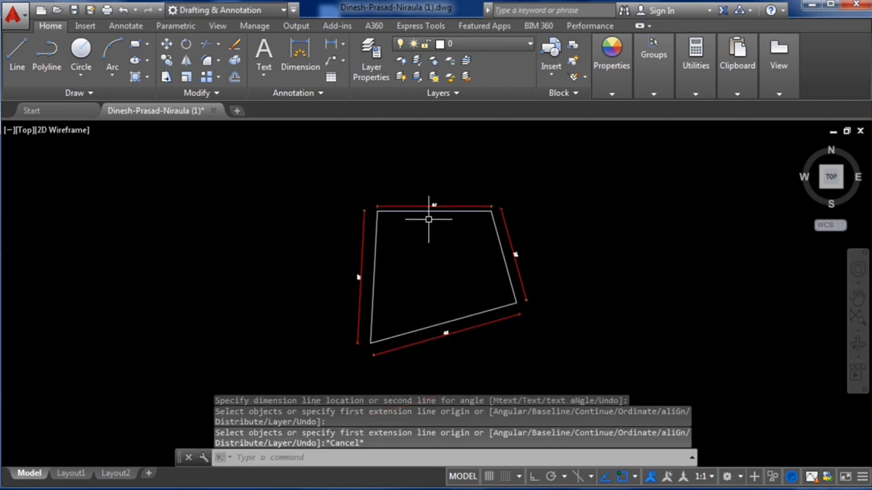
pyautogui.scroll(-3, 430, 218)
pyautogui.scroll(3, 432, 224)
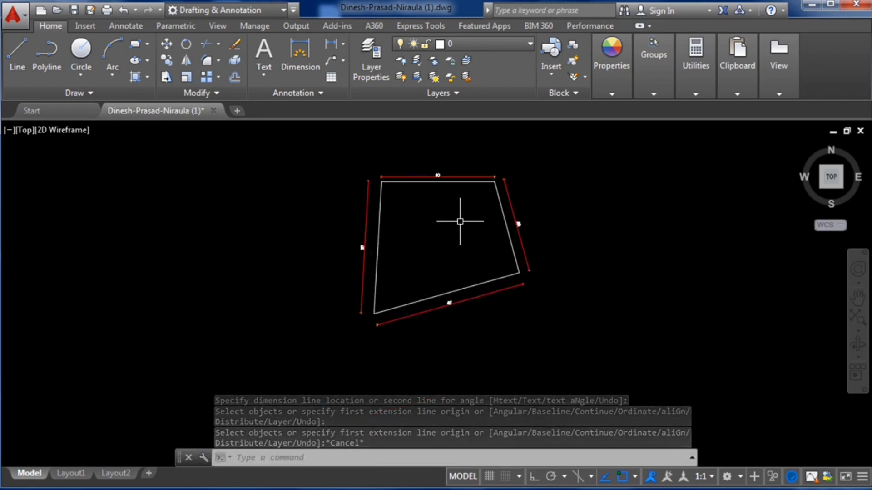
pyautogui.write('ar')
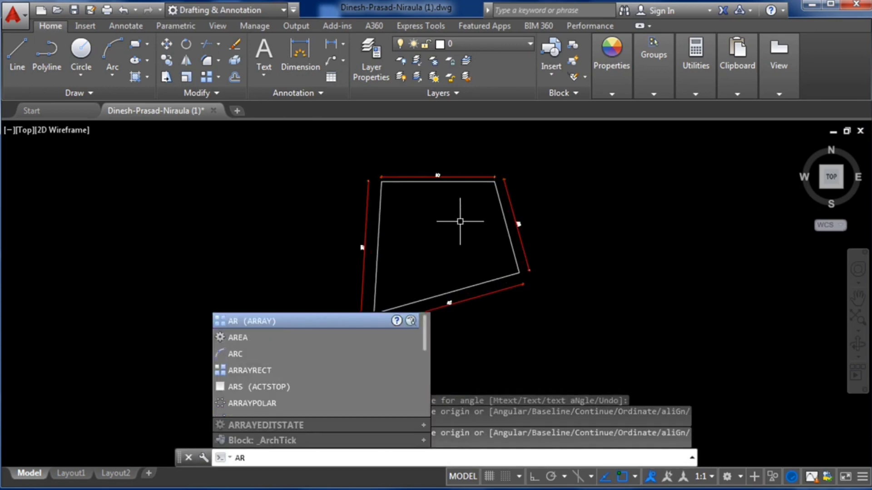
pyautogui.write('ea')
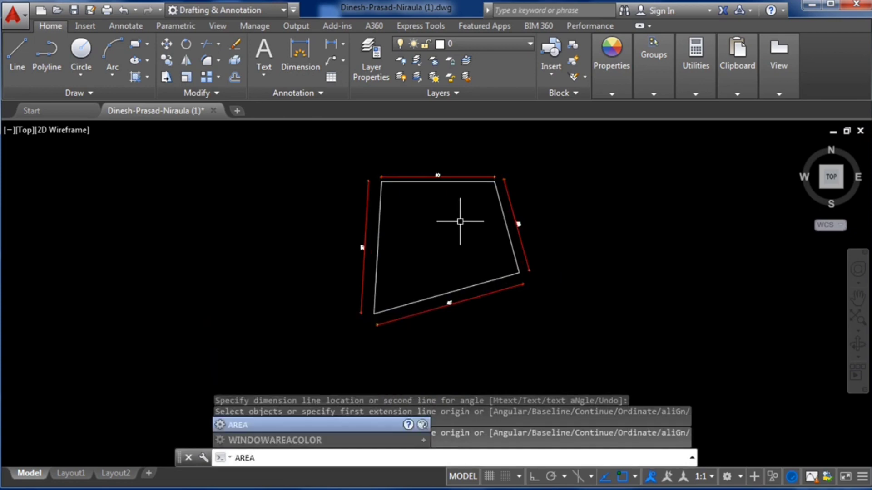
pyautogui.press('Return')
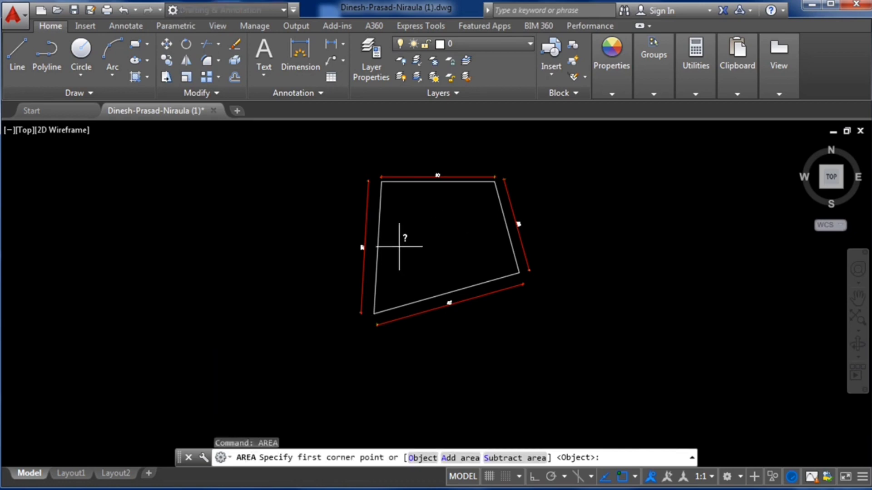
pyautogui.scroll(2, 403, 170)
pyautogui.scroll(2, 411, 209)
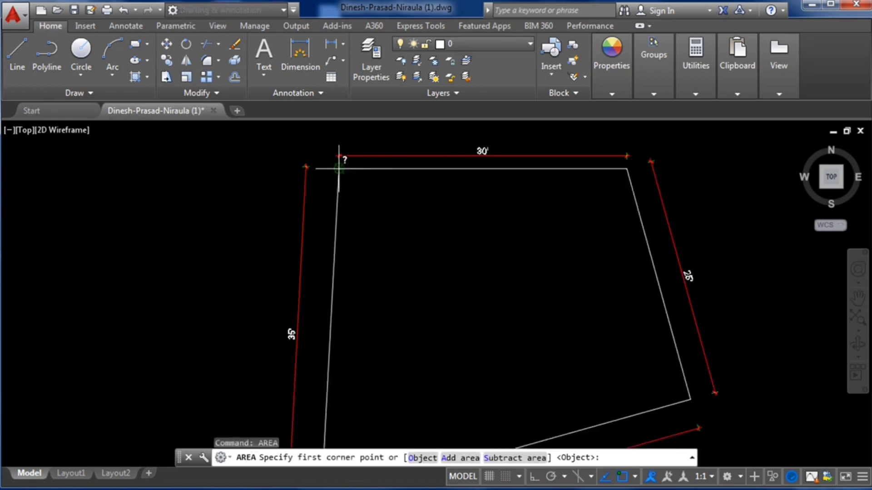
pyautogui.click(338, 169)
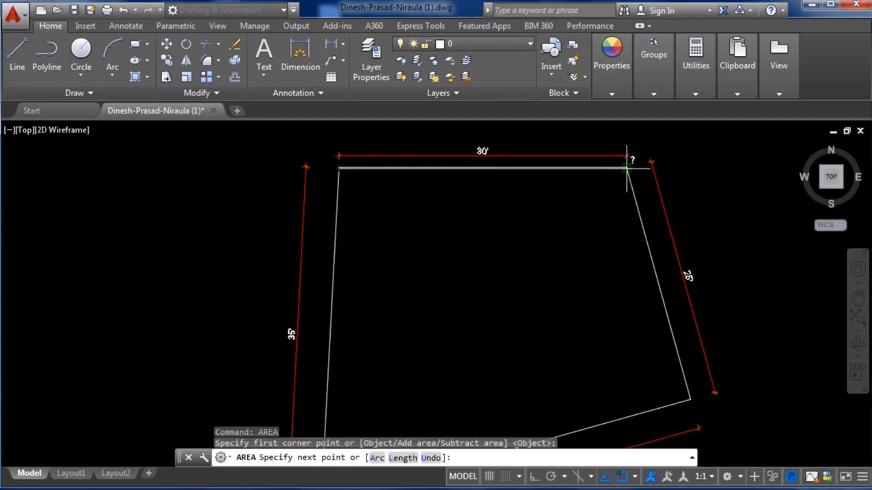
pyautogui.click(628, 174)
pyautogui.scroll(-4, 584, 194)
pyautogui.scroll(4, 636, 290)
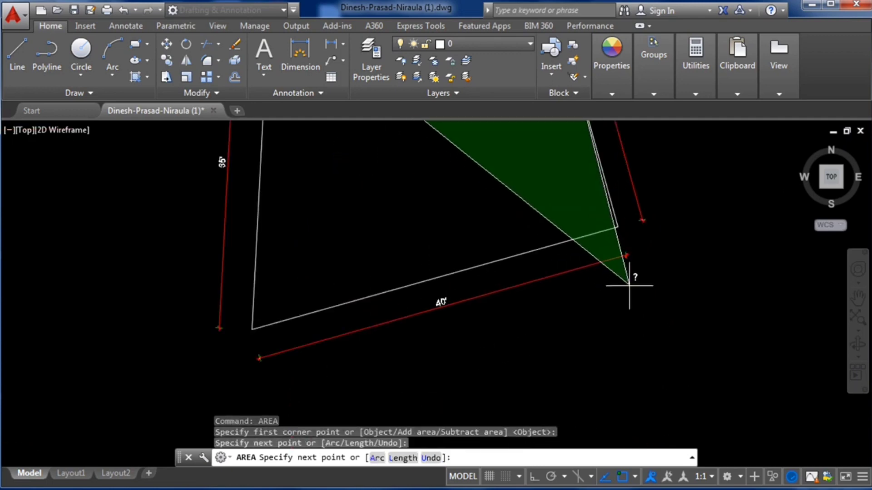
pyautogui.click(618, 227)
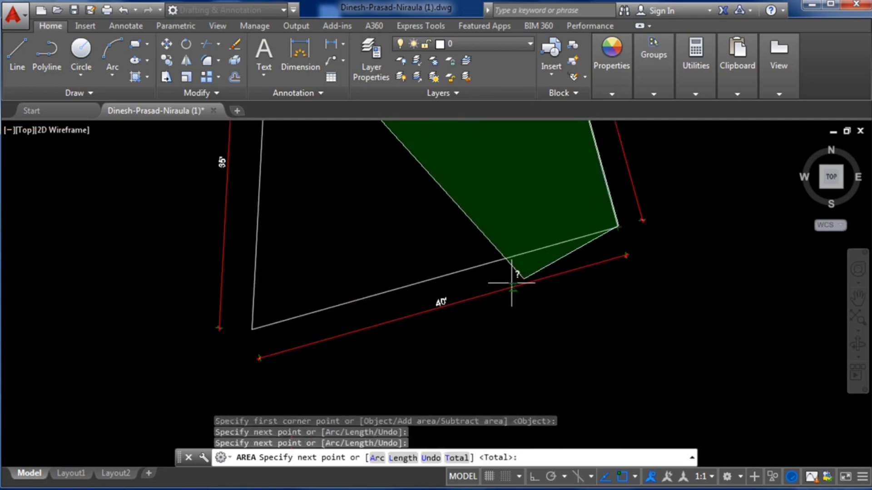
pyautogui.click(253, 330)
pyautogui.scroll(-4, 261, 346)
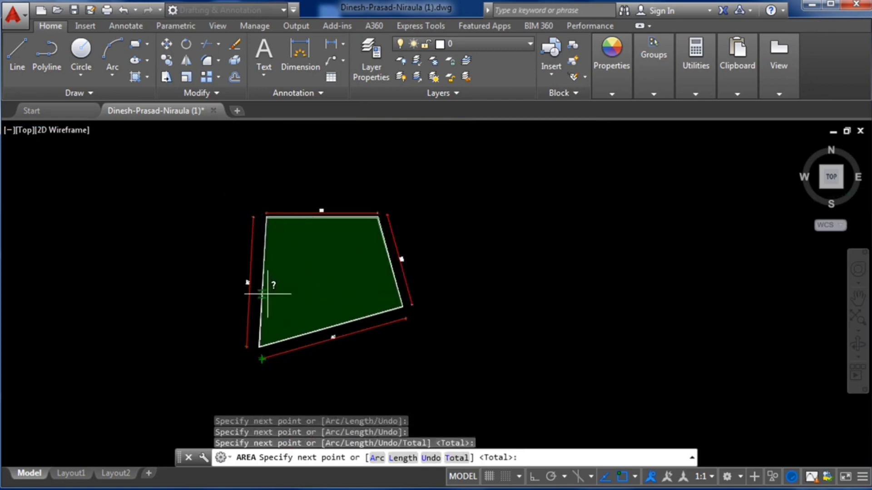
pyautogui.press('Return')
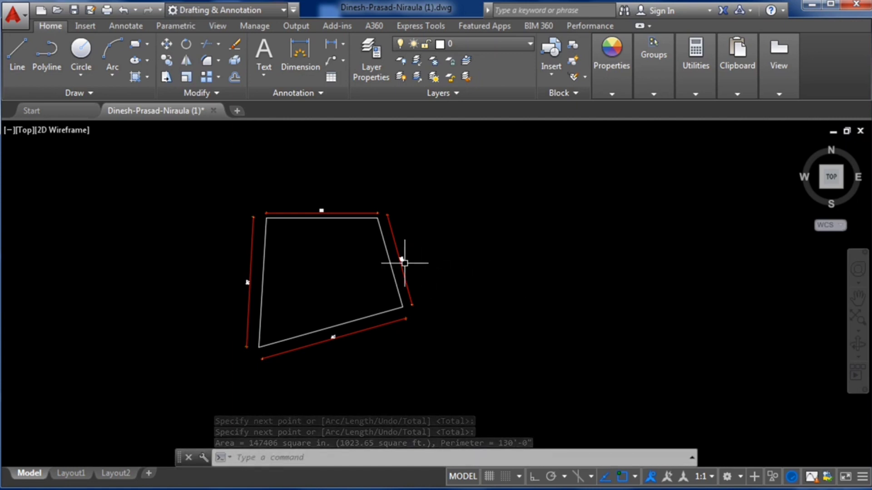
pyautogui.scroll(5, 303, 235)
pyautogui.scroll(-5, 363, 243)
pyautogui.scroll(4, 369, 242)
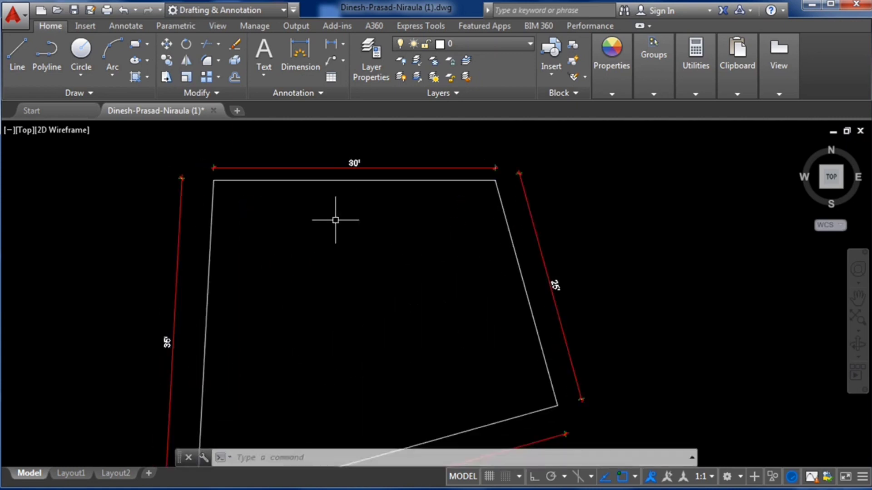
pyautogui.scroll(-4, 324, 214)
pyautogui.scroll(4, 317, 231)
pyautogui.scroll(-5, 343, 220)
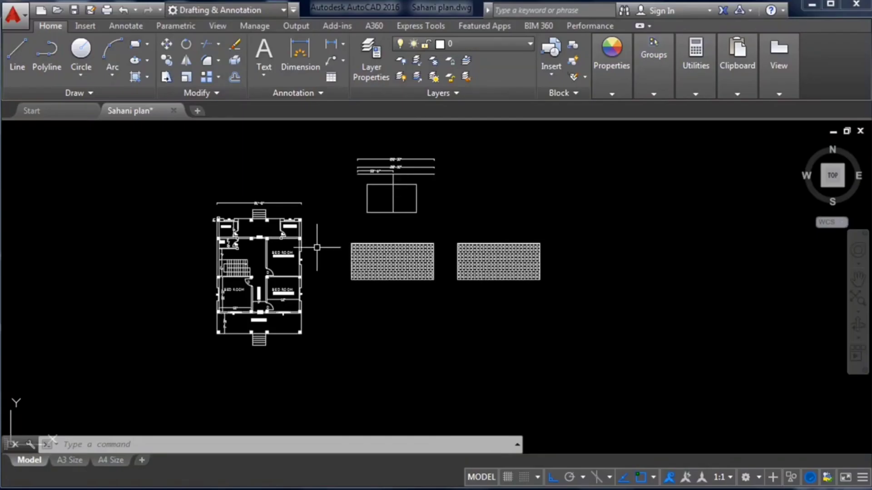
pyautogui.scroll(3, 308, 245)
pyautogui.scroll(-3, 296, 238)
pyautogui.scroll(3, 286, 232)
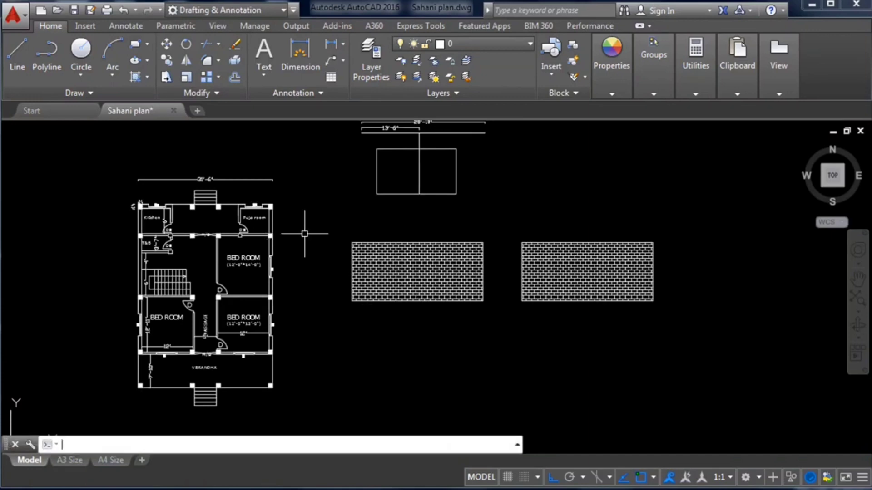
pyautogui.scroll(-2, 311, 247)
pyautogui.scroll(2, 312, 246)
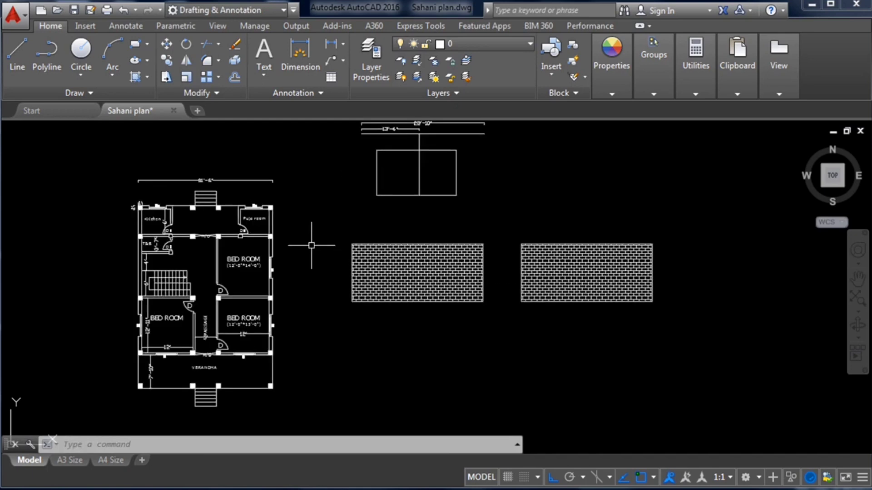
pyautogui.scroll(-2, 306, 263)
pyautogui.scroll(2, 313, 241)
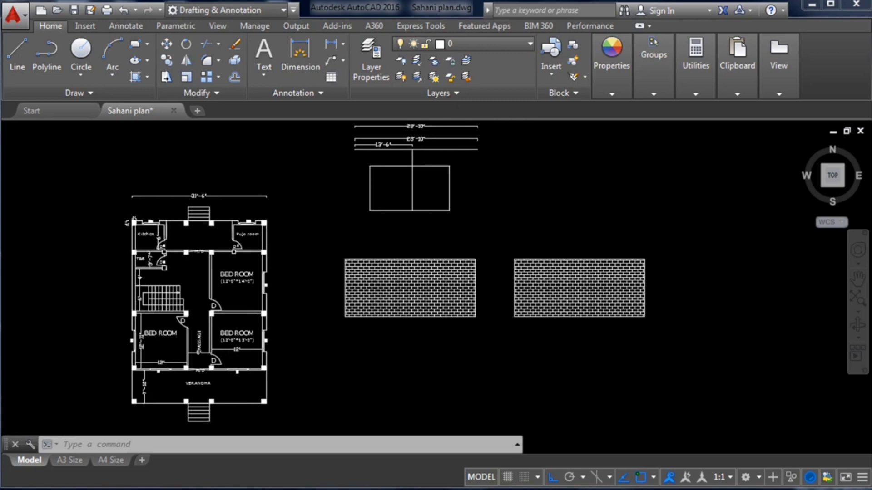
pyautogui.scroll(-2, 317, 227)
pyautogui.scroll(2, 315, 230)
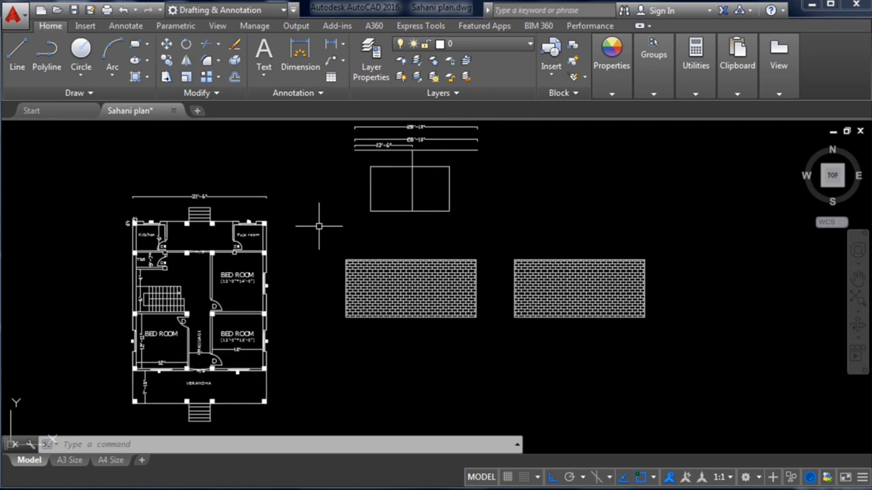
# Switch to the desktop and open the Blue Print image in the photo viewer
pyautogui.click(812, 4)
pyautogui.click(271, 38)
pyautogui.doubleClick(271, 38)
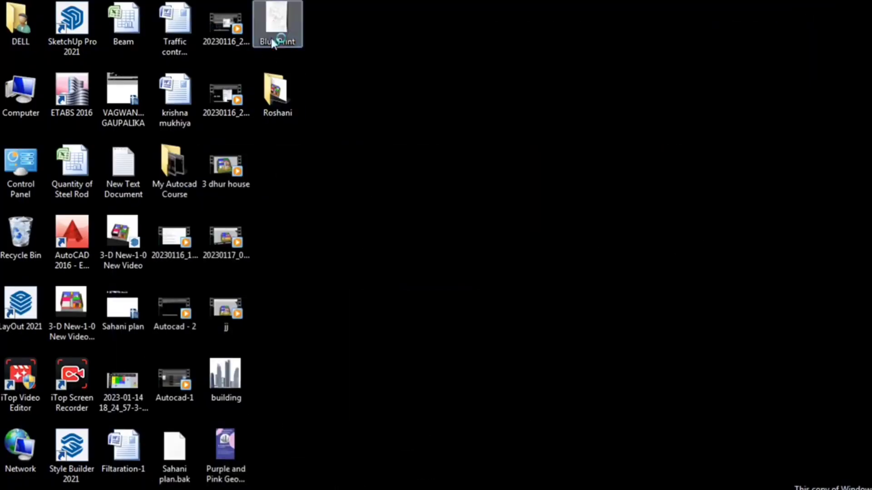
pyautogui.scroll(4, 396, 252)
pyautogui.scroll(-2, 393, 256)
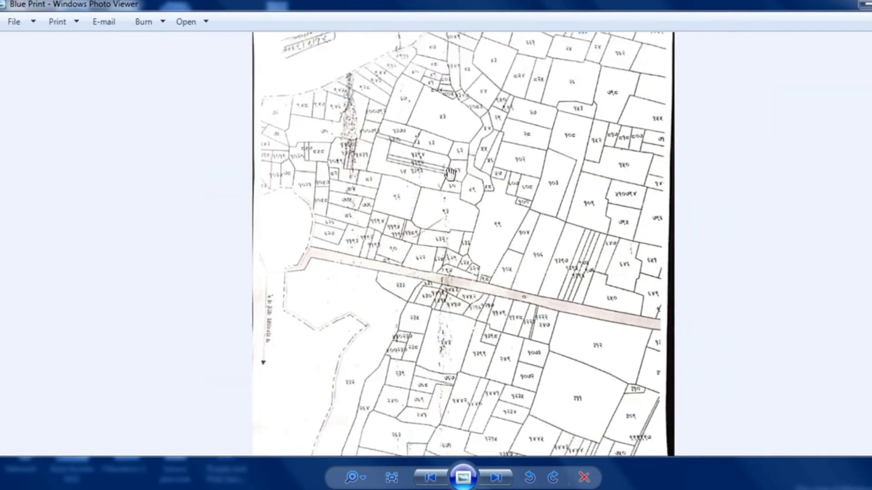
# Examine the blueprint's parcels and its heading for the printed map scale, close the image and switch back to AutoCAD
pyautogui.moveTo(454, 157); pyautogui.dragTo(471, 231)
pyautogui.scroll(1, 525, 138)
pyautogui.moveTo(518, 176); pyautogui.dragTo(499, 211)
pyautogui.scroll(-1, 532, 184)
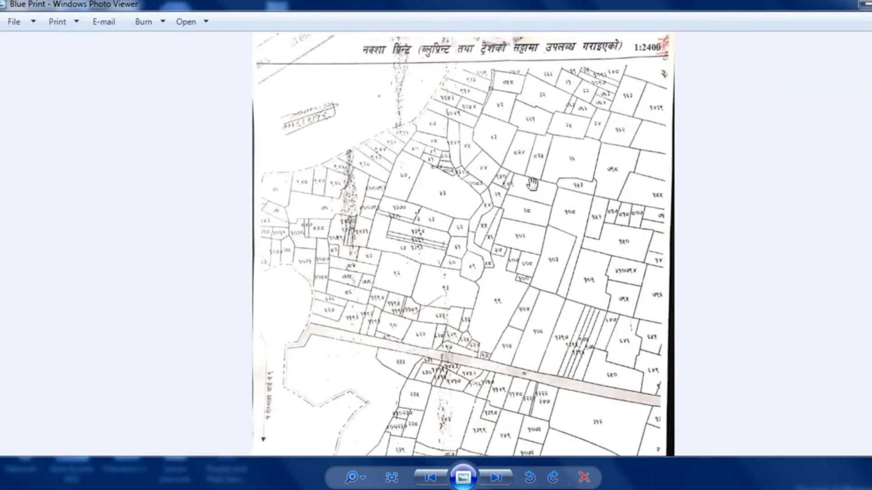
pyautogui.scroll(1, 560, 135)
pyautogui.moveTo(624, 111); pyautogui.dragTo(635, 136)
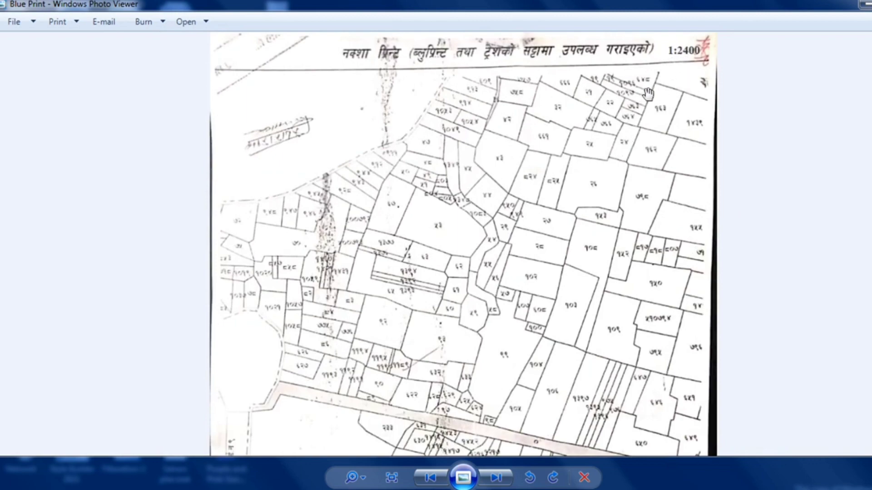
pyautogui.scroll(-3, 644, 90)
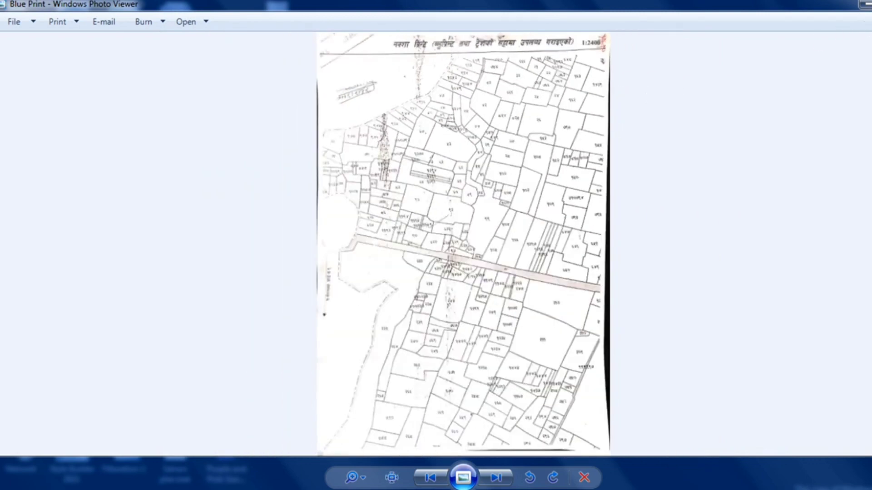
pyautogui.click(865, 4)
pyautogui.click(282, 32)
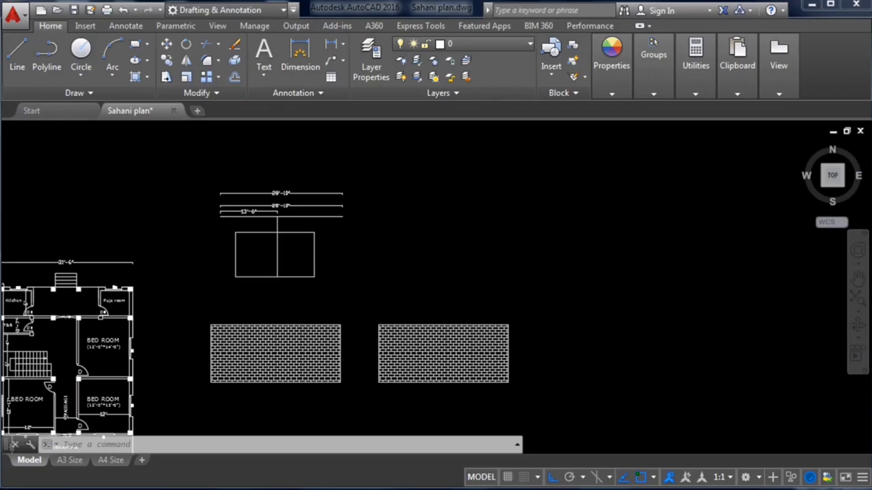
pyautogui.scroll(2, 346, 224)
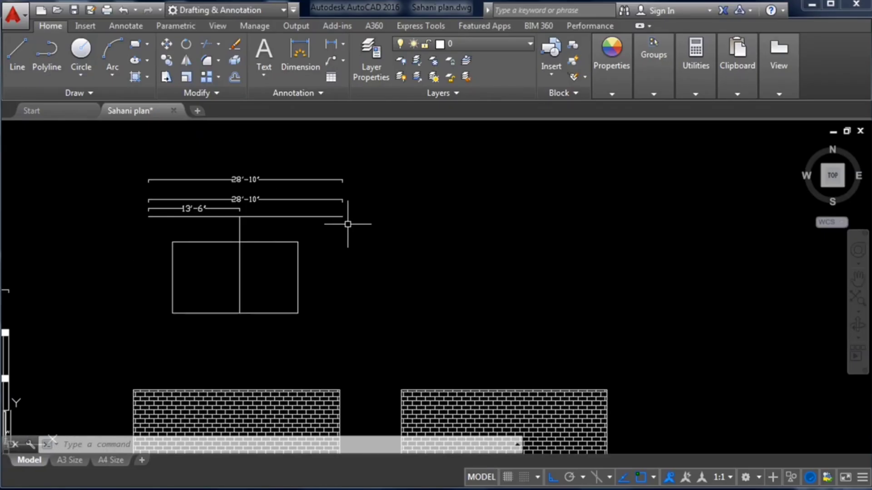
pyautogui.scroll(-2, 418, 211)
pyautogui.scroll(-2, 426, 197)
pyautogui.scroll(4, 397, 265)
pyautogui.scroll(-2, 432, 210)
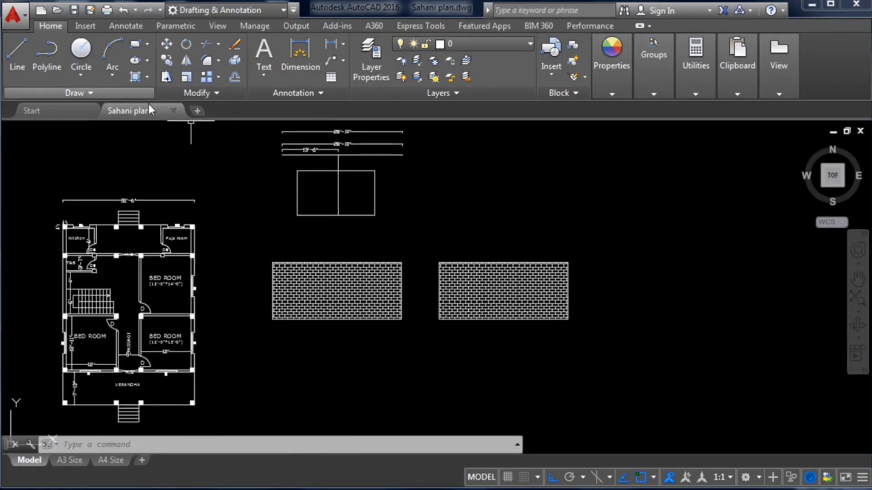
# Choose the Blue Print JPEG from the desktop as the reference image to attach to the drawing
pyautogui.click(85, 26)
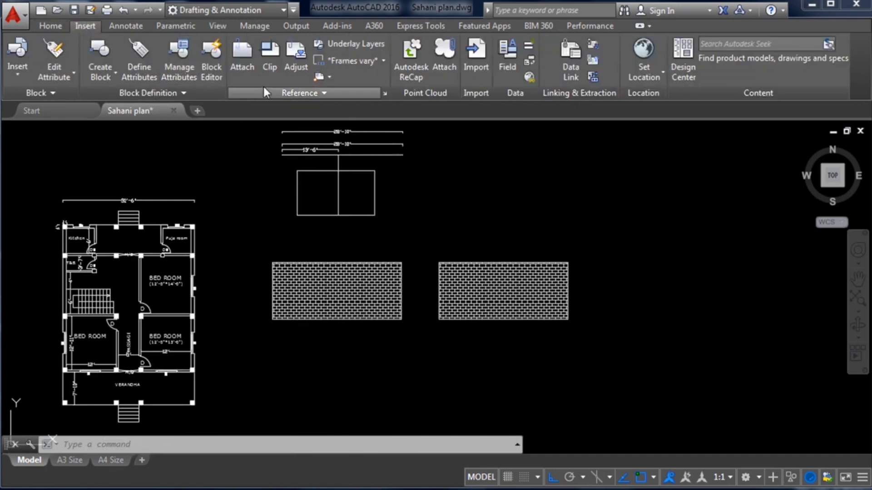
pyautogui.click(244, 64)
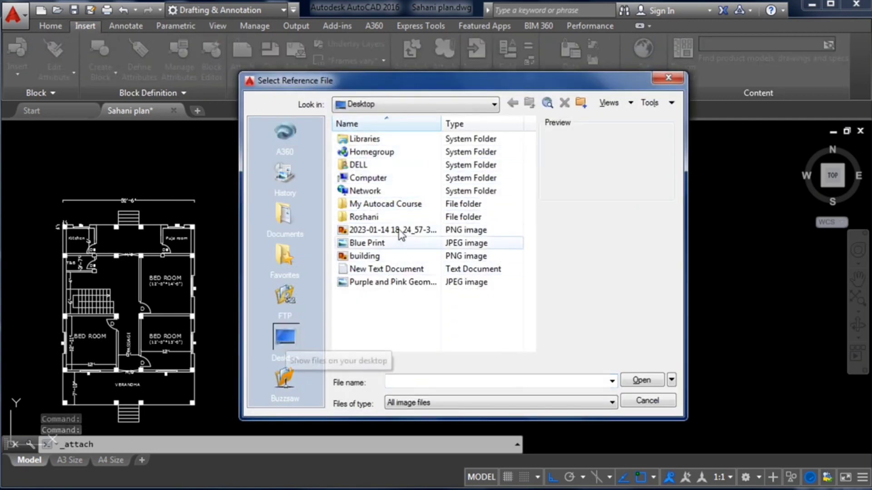
pyautogui.click(372, 247)
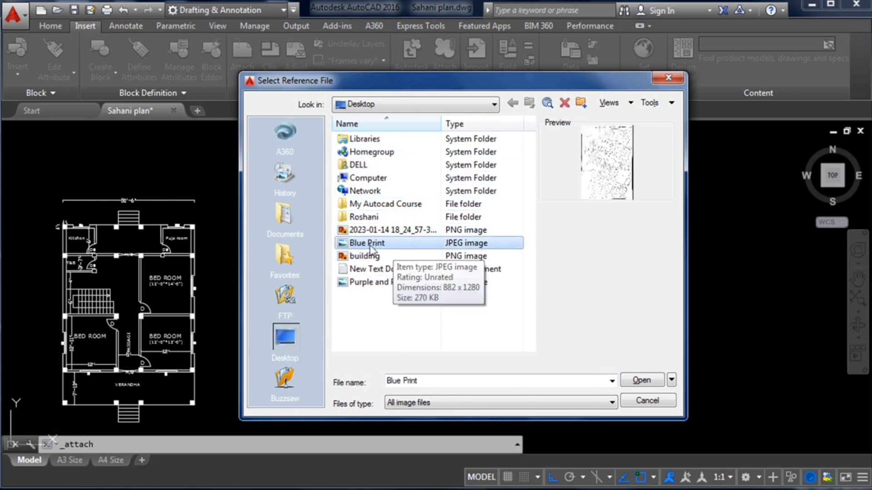
pyautogui.click(641, 381)
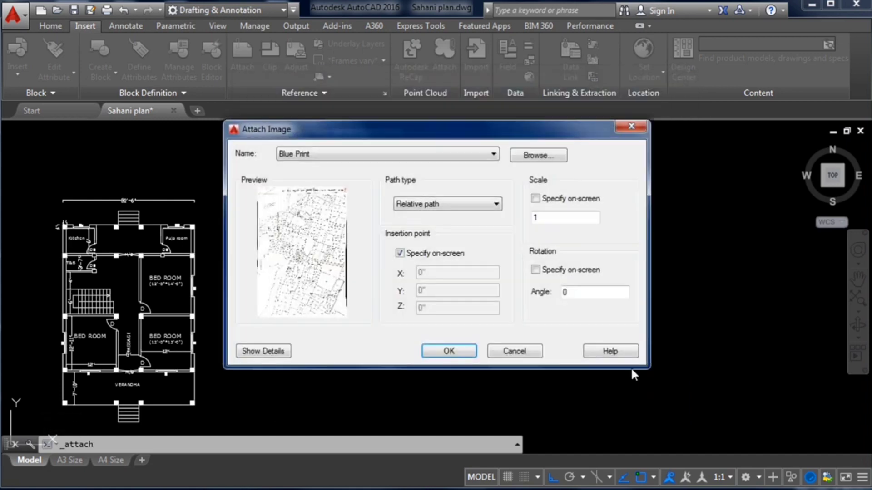
# Set the attached image's scale factor to 2400 and place it in the empty area right of the brick-hatched rectangles
pyautogui.click(546, 221)
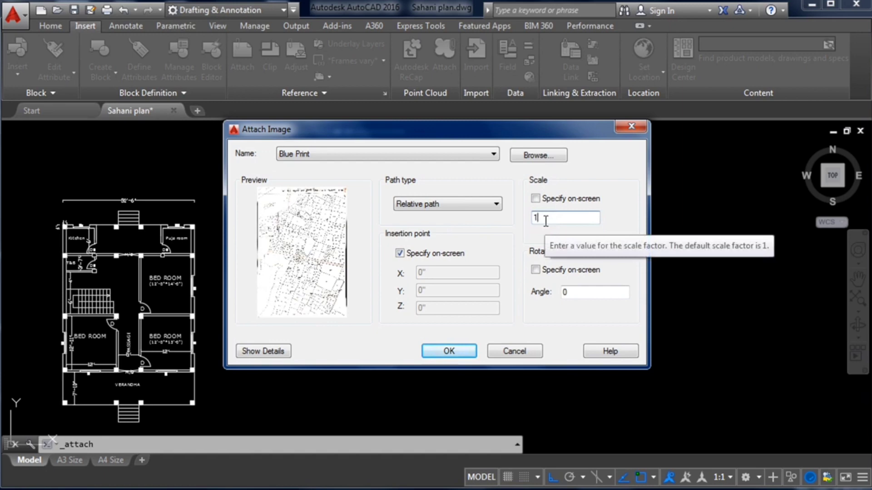
pyautogui.press('BackSpace')
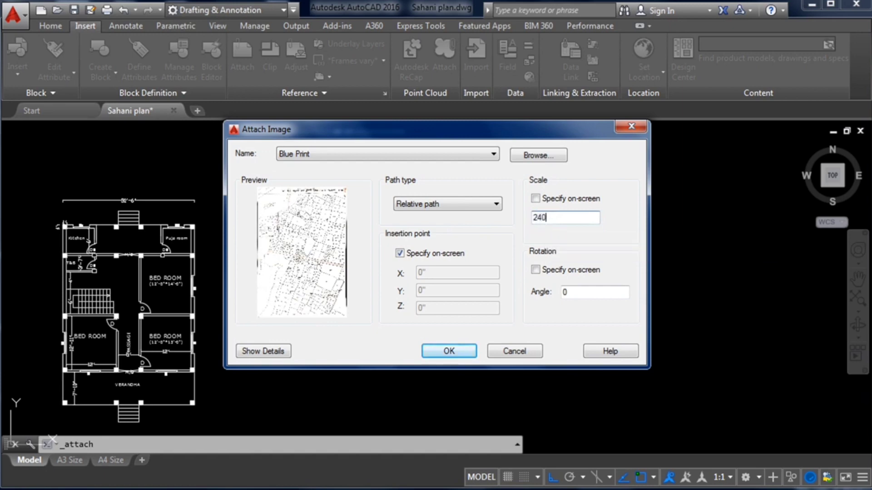
pyautogui.write('2400')
pyautogui.click(449, 351)
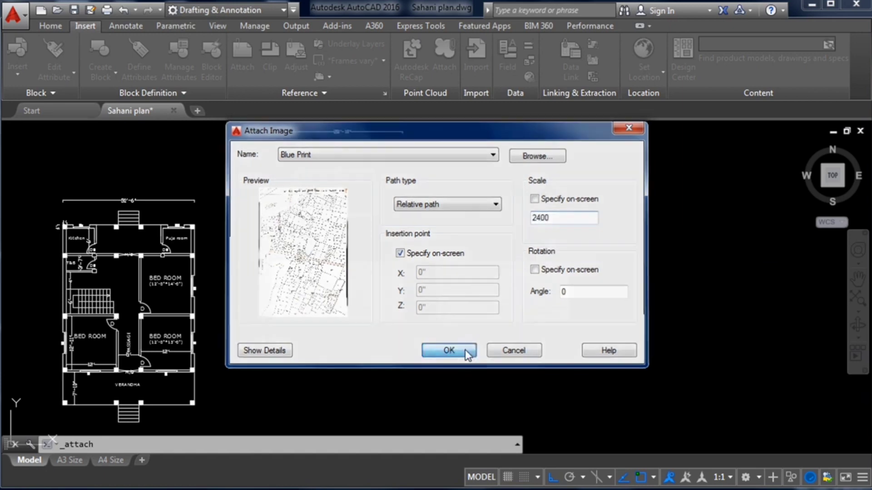
pyautogui.scroll(-5, 273, 359)
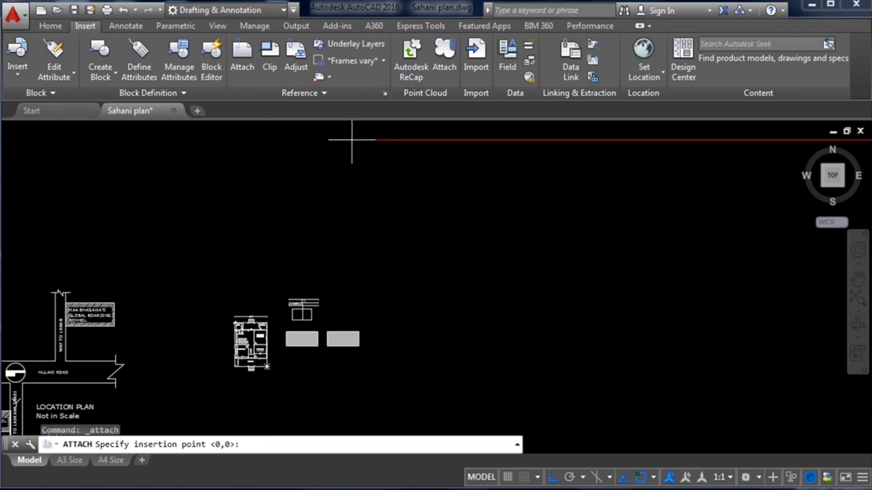
pyautogui.click(395, 361)
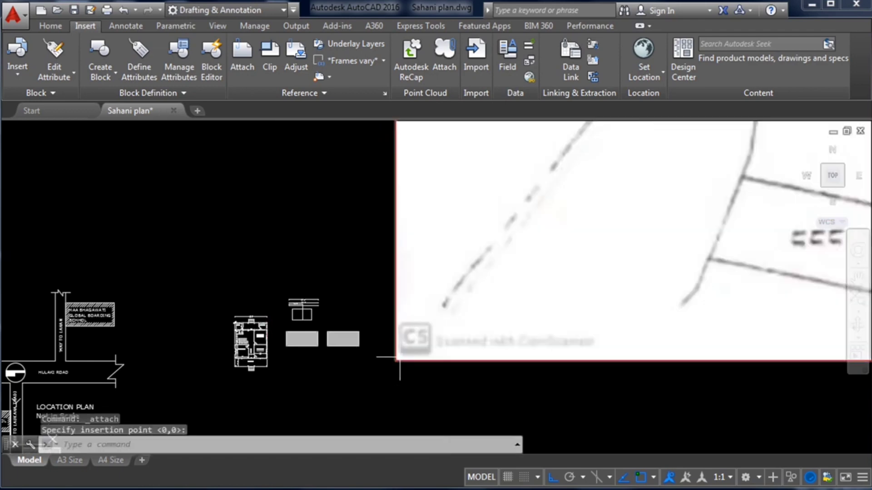
# Examine the attached blueprint map, from its whole extent down to the individual parcels below the road
pyautogui.scroll(-8, 340, 355)
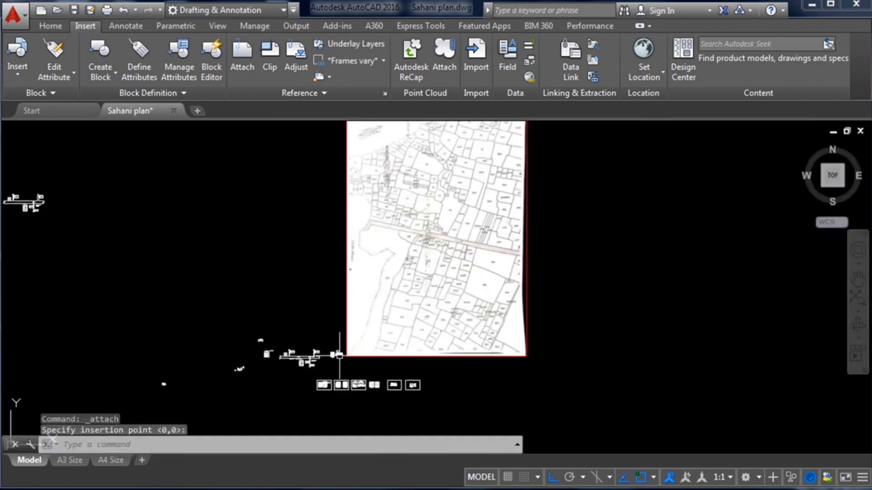
pyautogui.scroll(-2, 436, 330)
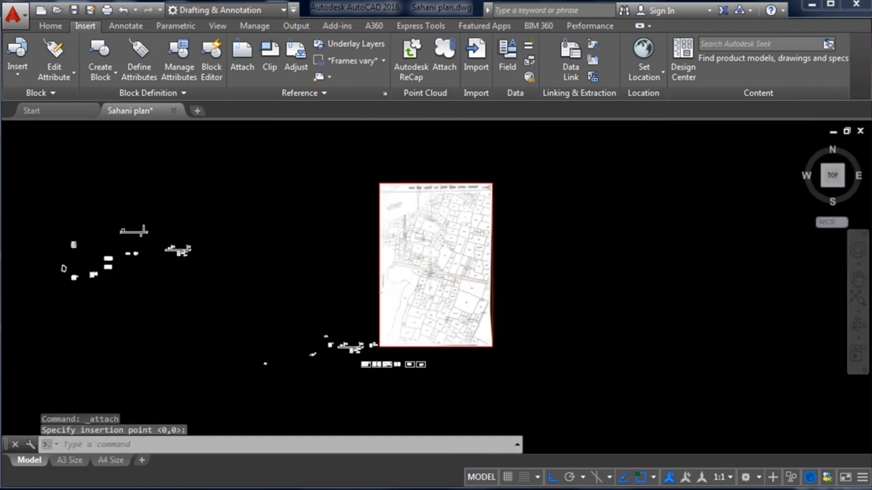
pyautogui.scroll(4, 433, 240)
pyautogui.press('Escape')
pyautogui.scroll(-3, 465, 266)
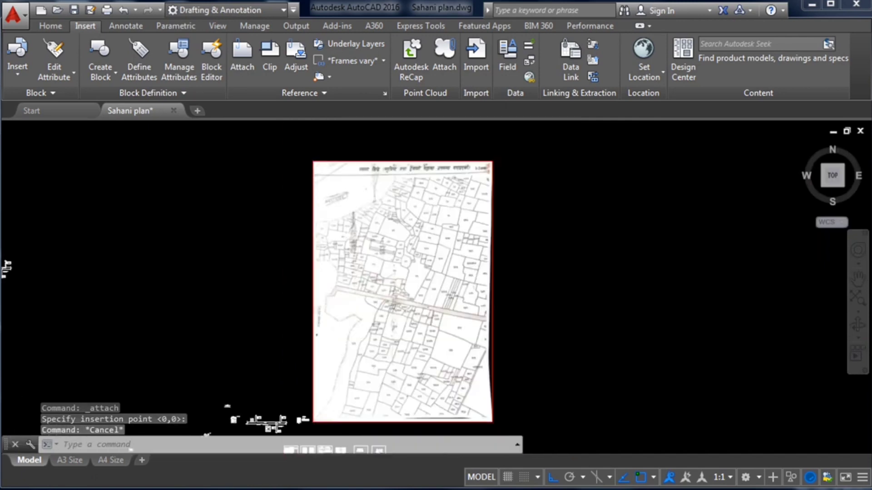
pyautogui.scroll(1, 465, 269)
pyautogui.scroll(2, 432, 282)
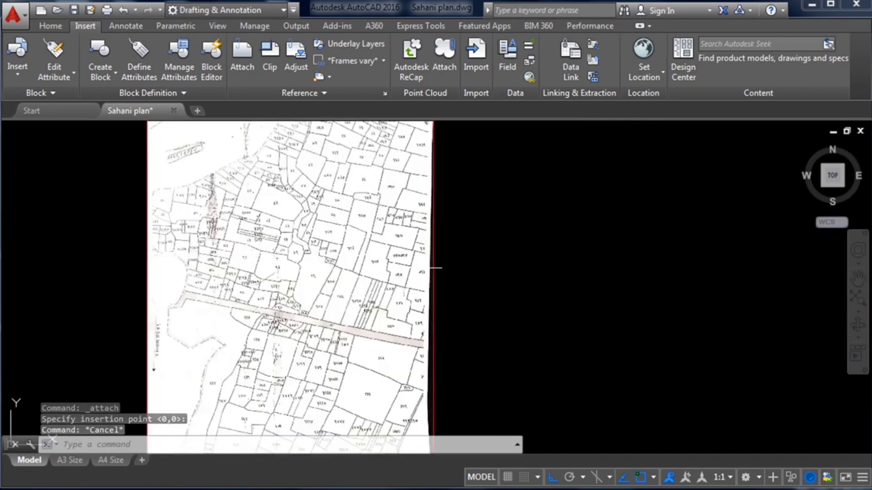
pyautogui.moveTo(456, 255); pyautogui.dragTo(558, 212, button='middle')
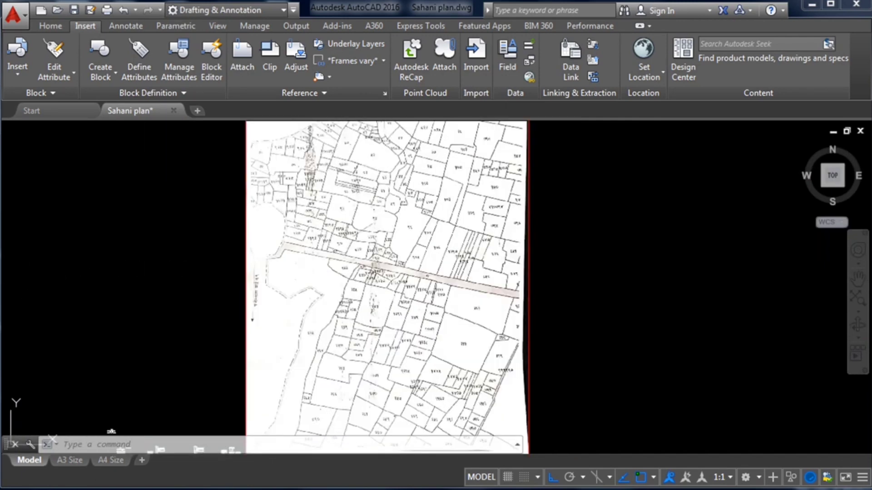
pyautogui.scroll(-2, 398, 311)
pyautogui.scroll(6, 426, 225)
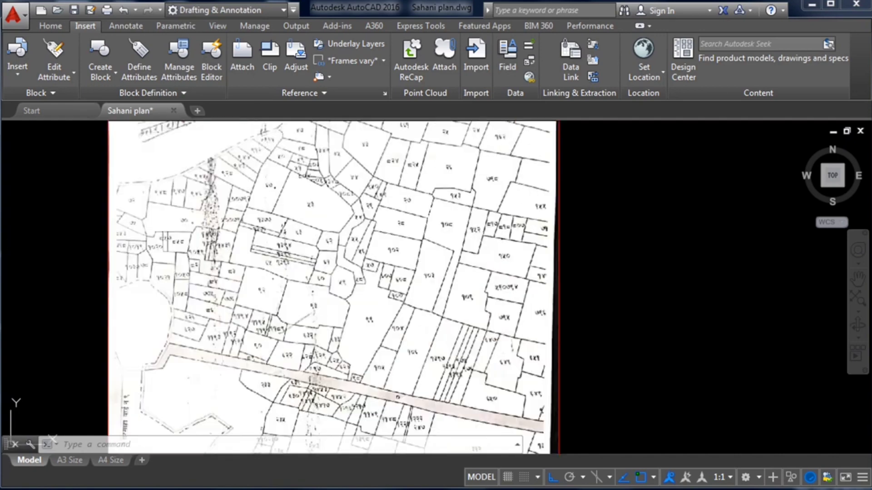
pyautogui.scroll(-2, 351, 255)
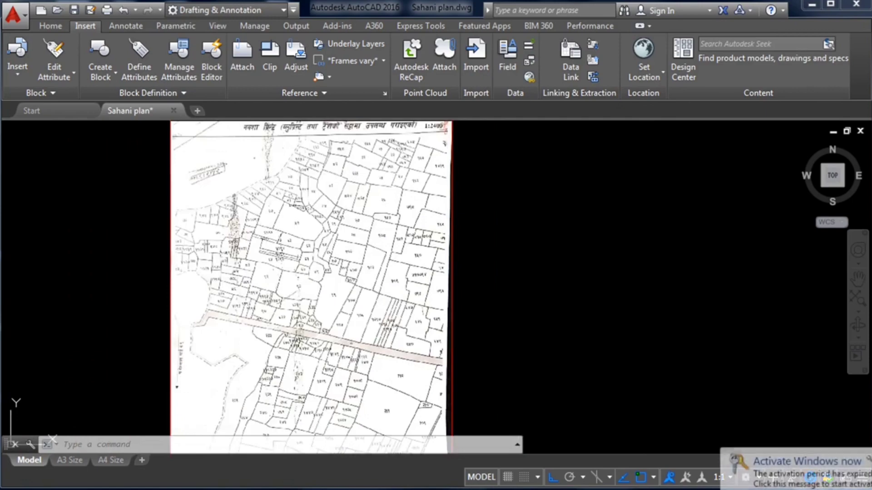
pyautogui.scroll(5, 336, 354)
pyautogui.scroll(-2, 340, 340)
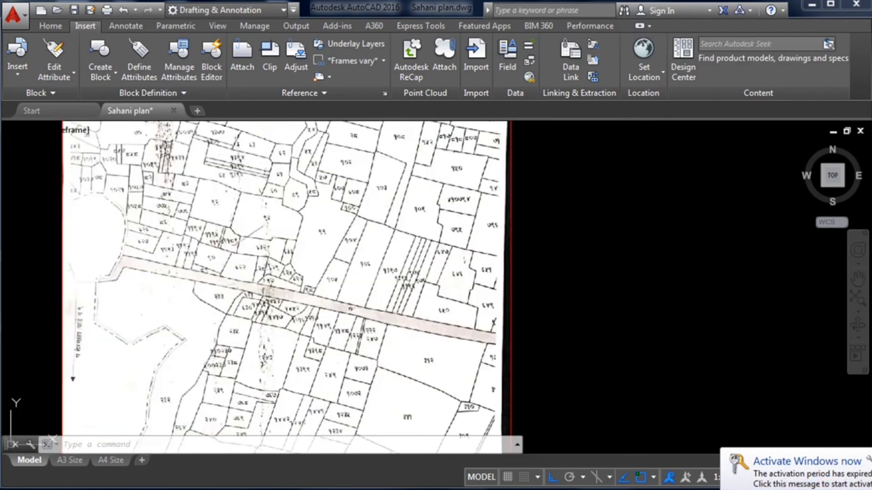
pyautogui.scroll(2, 340, 341)
pyautogui.scroll(-2, 343, 298)
pyautogui.scroll(4, 336, 386)
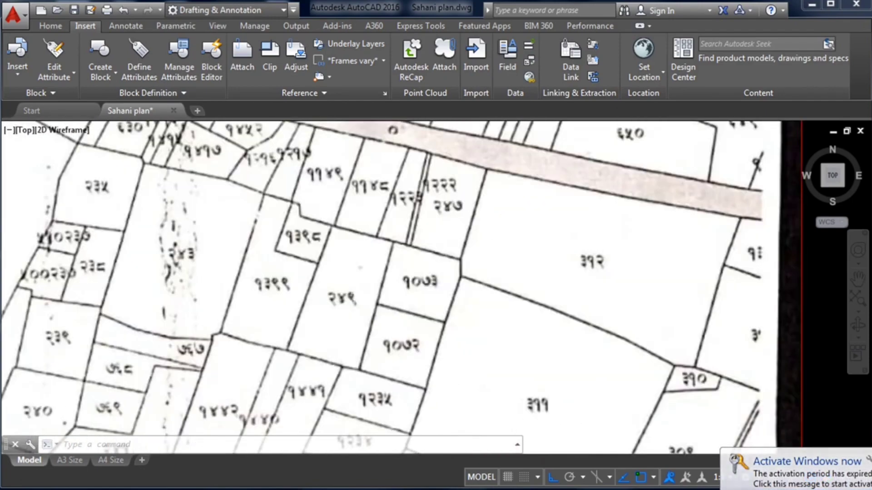
pyautogui.click(324, 282)
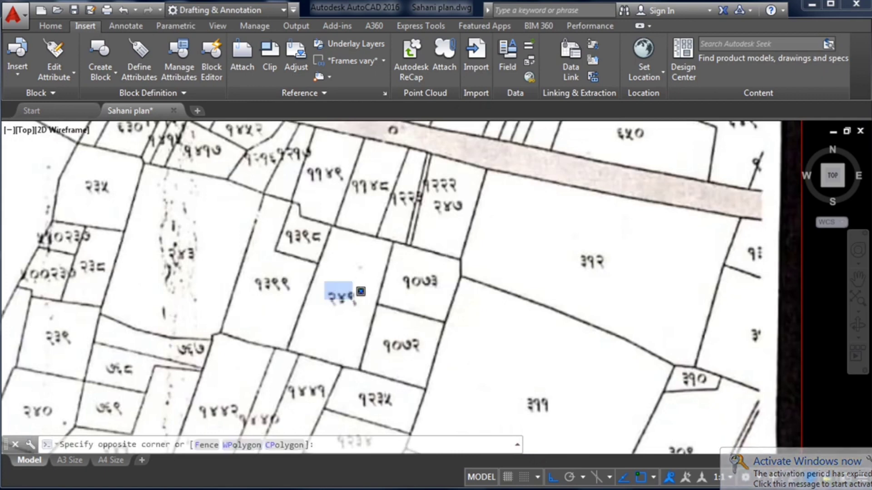
pyautogui.press('Escape')
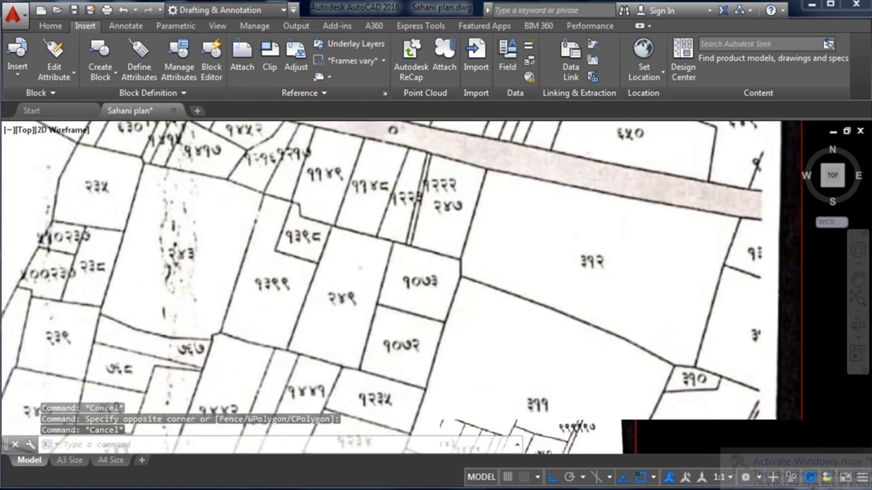
pyautogui.scroll(-2, 358, 287)
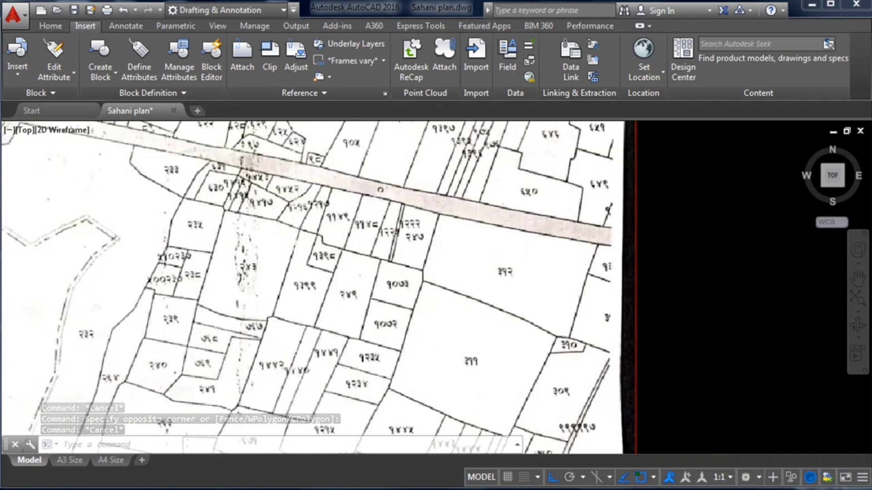
# Make Blue Map the current layer for drawing lines over the attached parcel map
pyautogui.scroll(2, 357, 282)
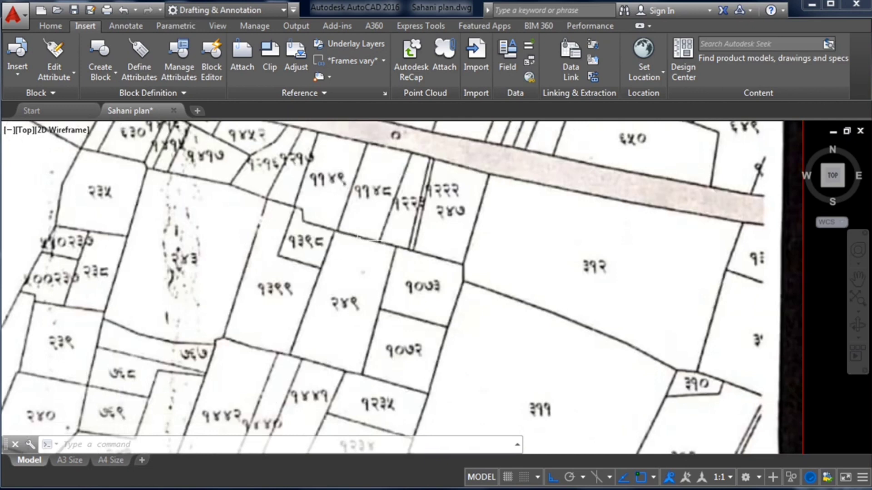
pyautogui.click(50, 26)
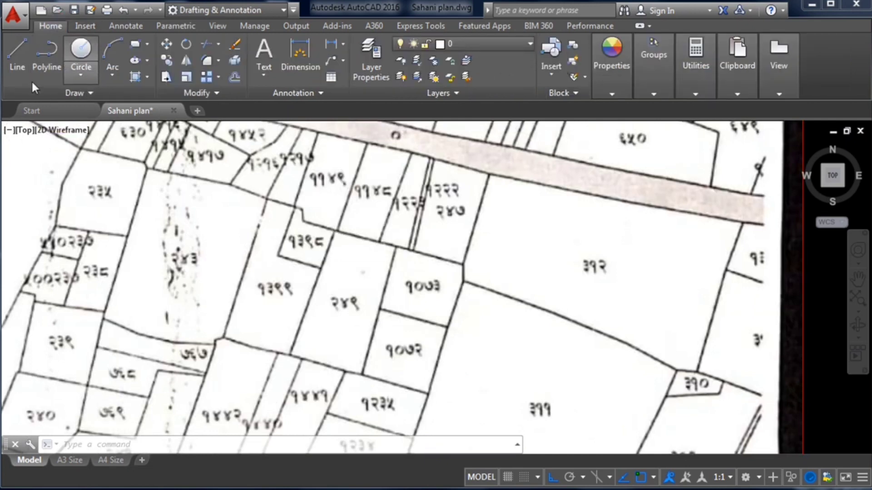
pyautogui.click(22, 47)
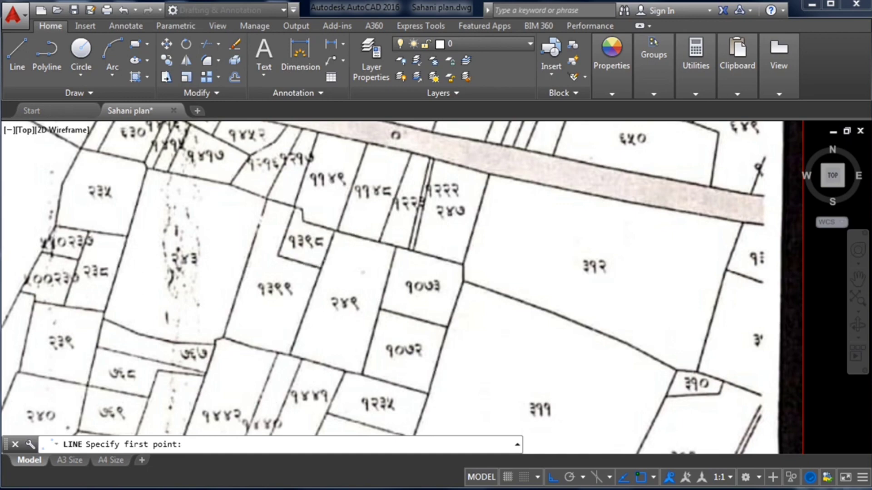
pyautogui.scroll(-2, 353, 225)
pyautogui.scroll(2, 346, 252)
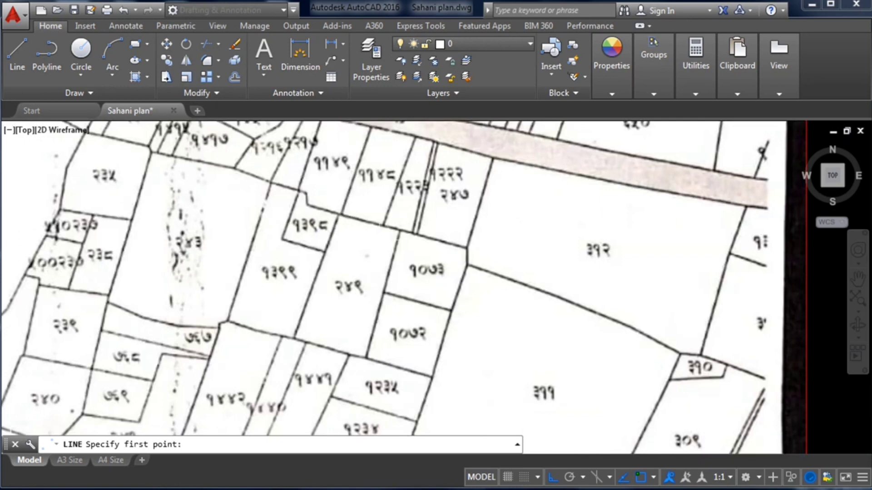
pyautogui.click(498, 44)
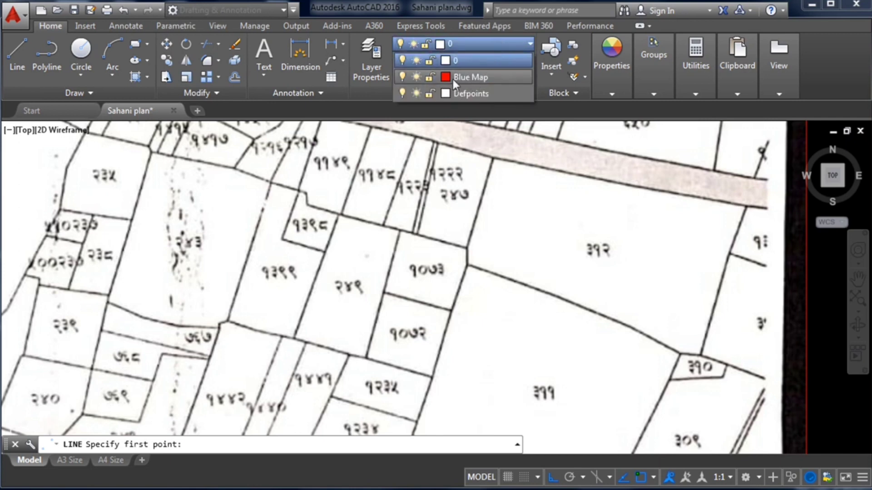
pyautogui.click(467, 78)
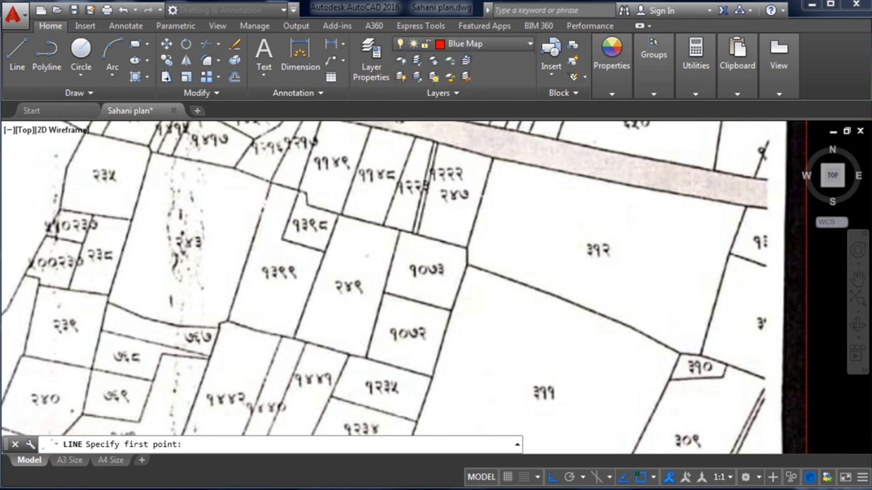
# Try two perpendicular test lines inside parcel ३१२ on the Blue Map layer, and undo them
pyautogui.click(518, 188)
pyautogui.click(517, 240)
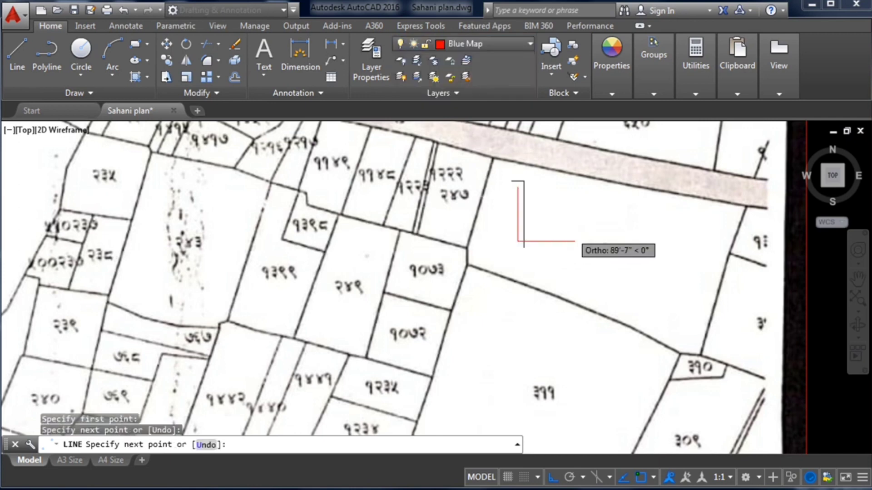
pyautogui.click(601, 240)
pyautogui.press('Escape')
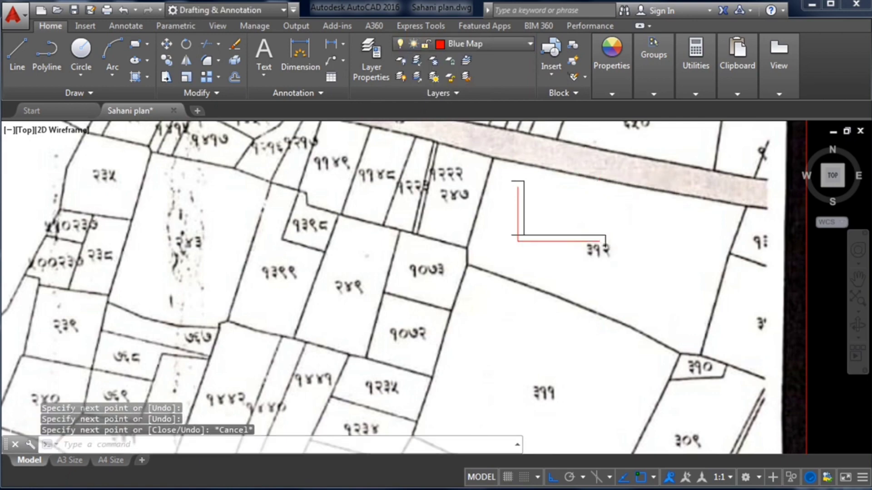
pyautogui.hotkey('ctrl', 'z')
pyautogui.scroll(-2, 477, 282)
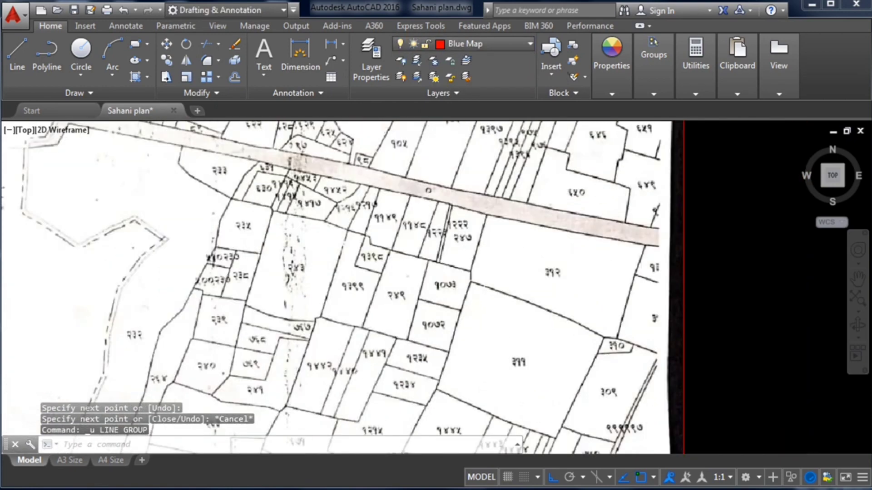
pyautogui.scroll(2, 472, 239)
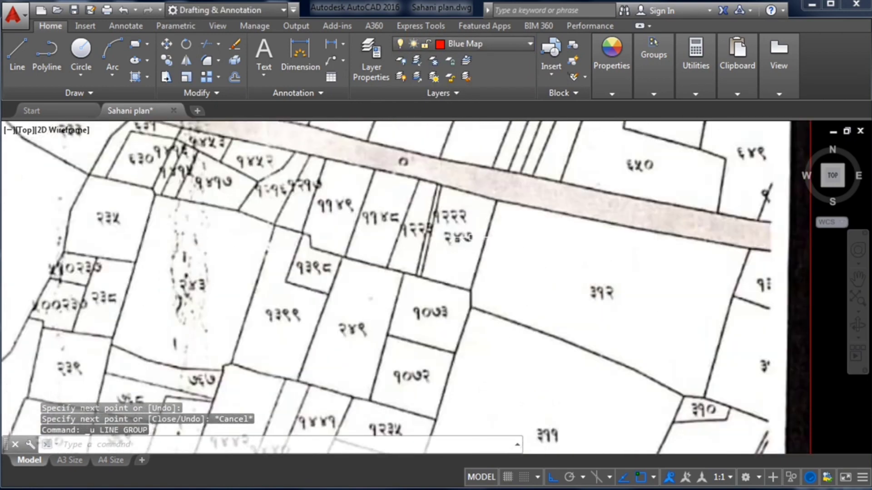
# Create a new layer named Blue Print and give it green index color 90
pyautogui.click(373, 63)
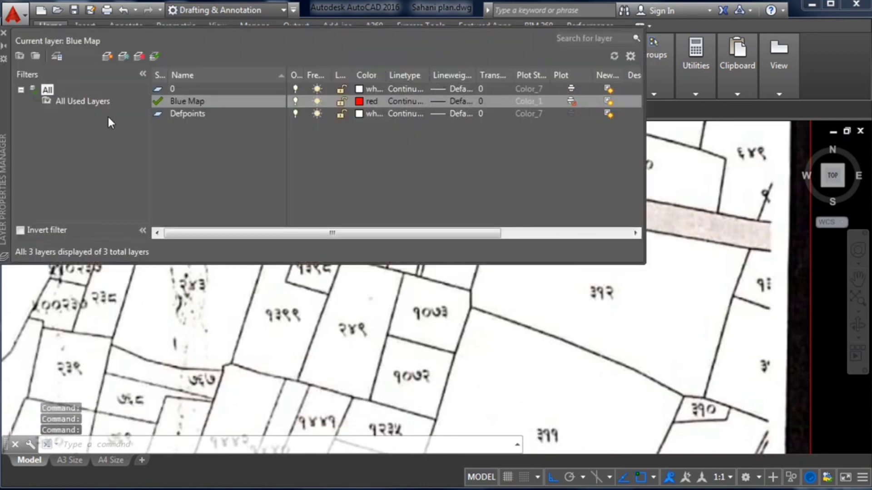
pyautogui.click(108, 57)
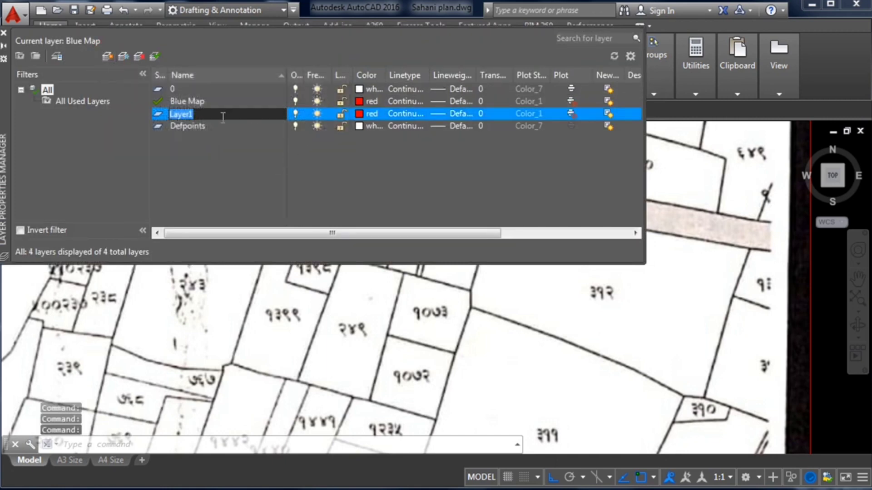
pyautogui.write('Bl')
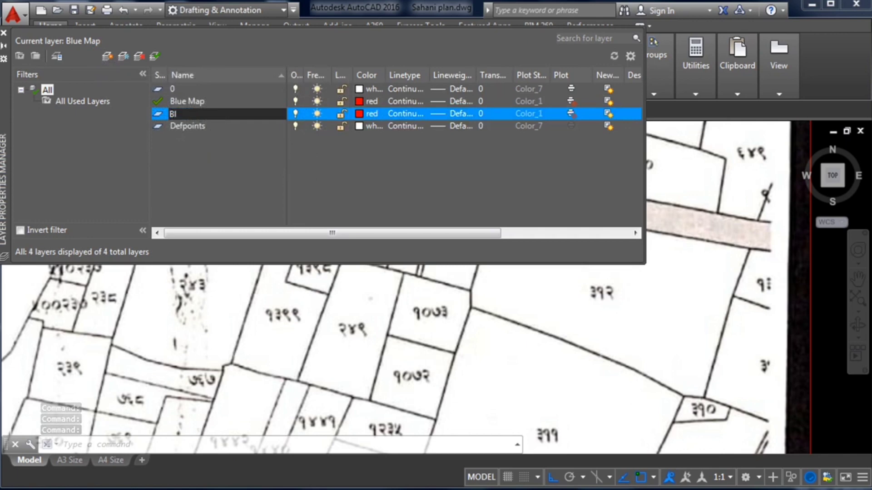
pyautogui.write('ue Print')
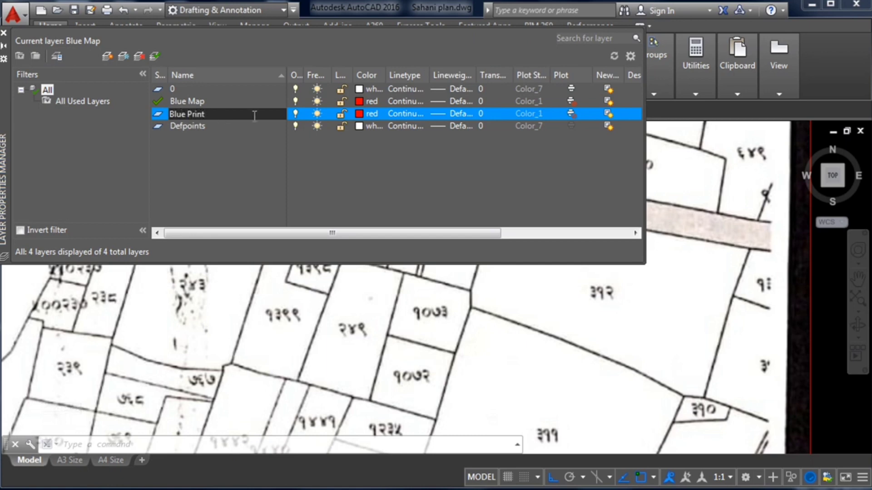
pyautogui.press('Return')
pyautogui.click(360, 113)
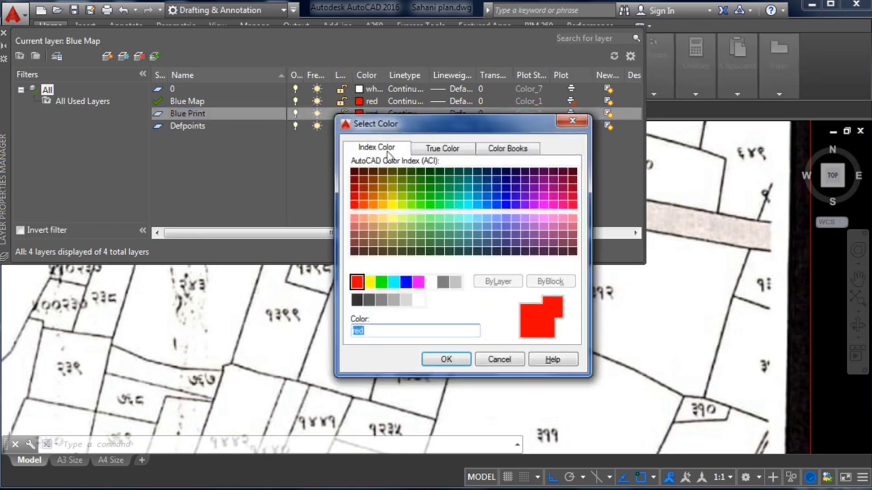
pyautogui.click(430, 205)
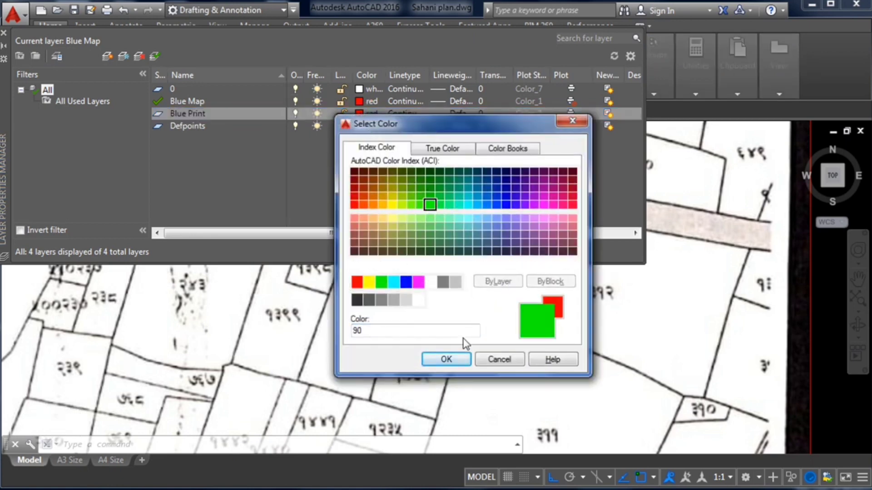
pyautogui.click(447, 359)
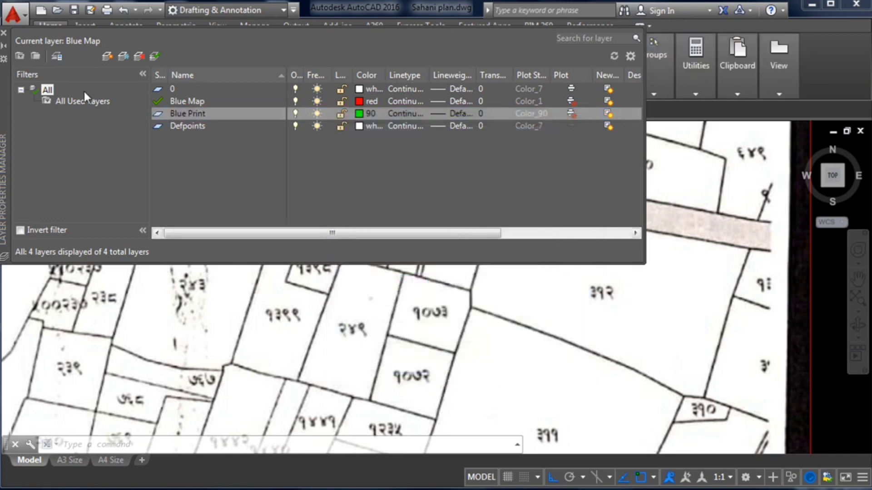
pyautogui.click(4, 33)
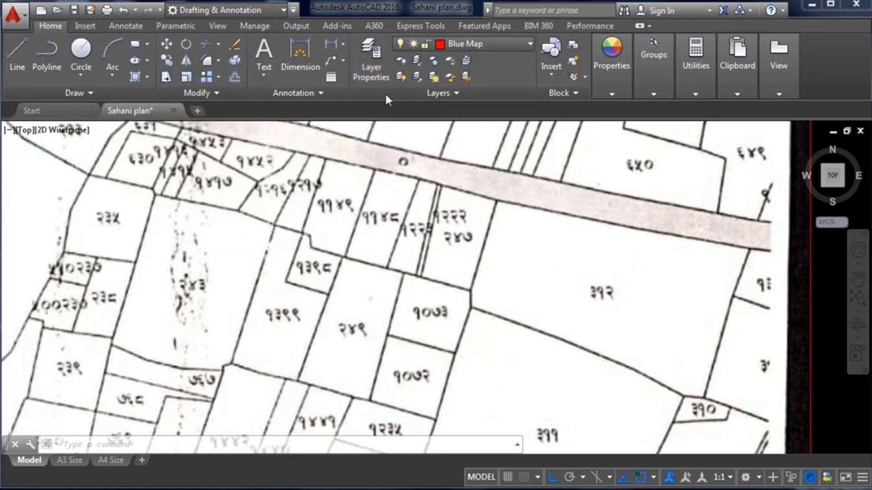
# Make the Blue Print layer current
pyautogui.click(519, 38)
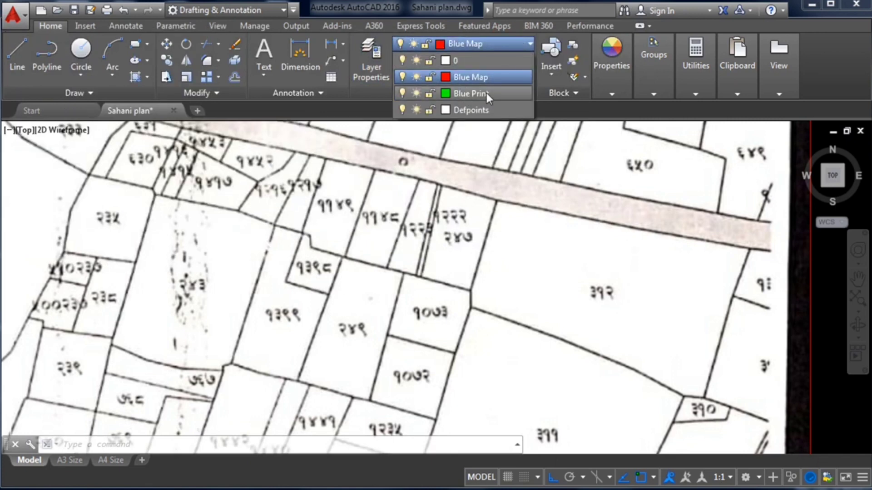
pyautogui.click(486, 93)
pyautogui.click(486, 46)
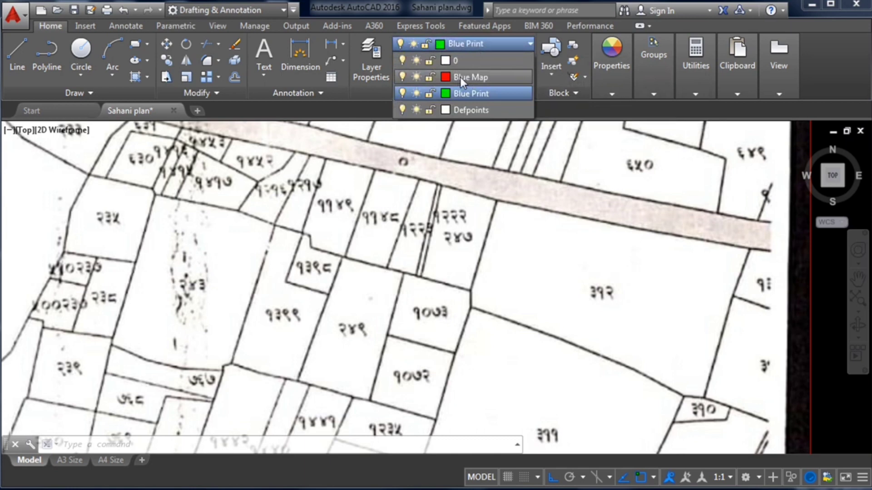
pyautogui.click(495, 44)
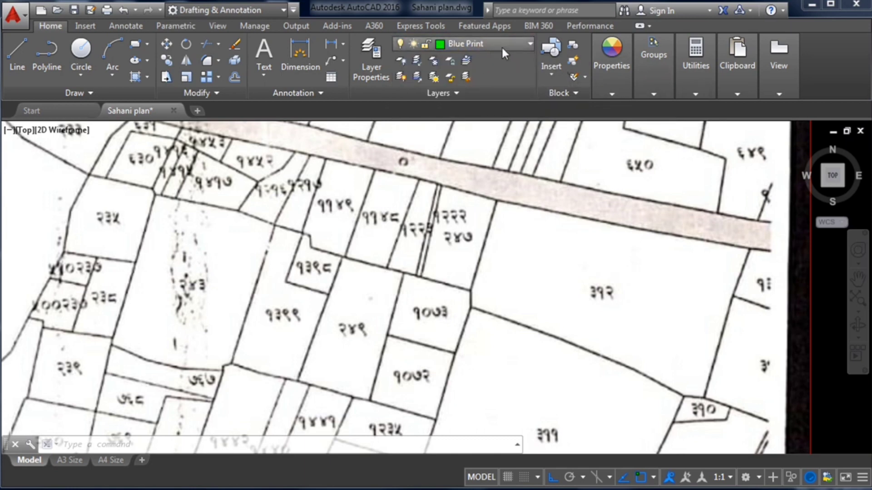
pyautogui.click(503, 44)
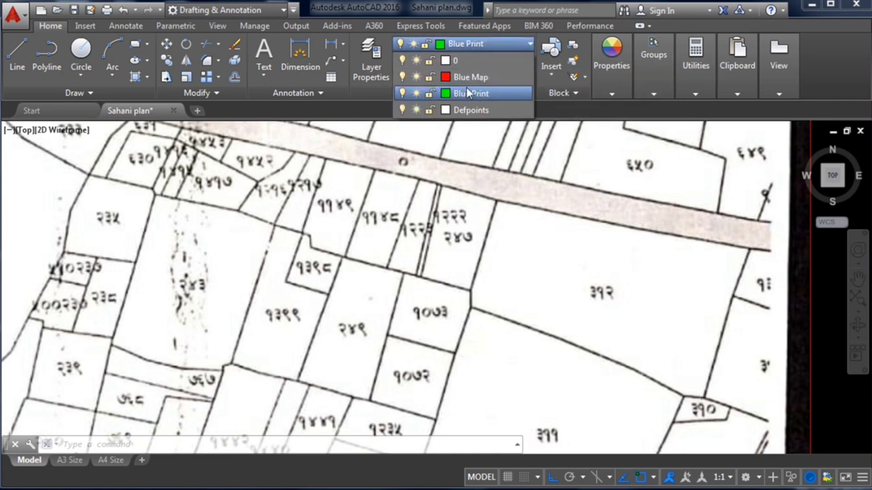
pyautogui.click(504, 43)
# Trace the west boundary of parcel २४९ as a line from its southwest to its northwest corner, with Ortho turned off
pyautogui.moveTo(447, 272); pyautogui.dragTo(417, 223, button='middle')
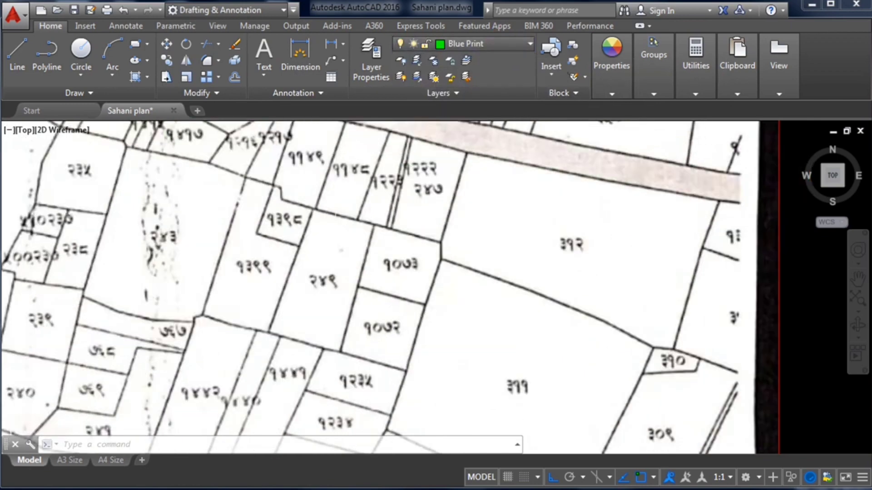
pyautogui.scroll(2, 320, 211)
pyautogui.scroll(-2, 278, 220)
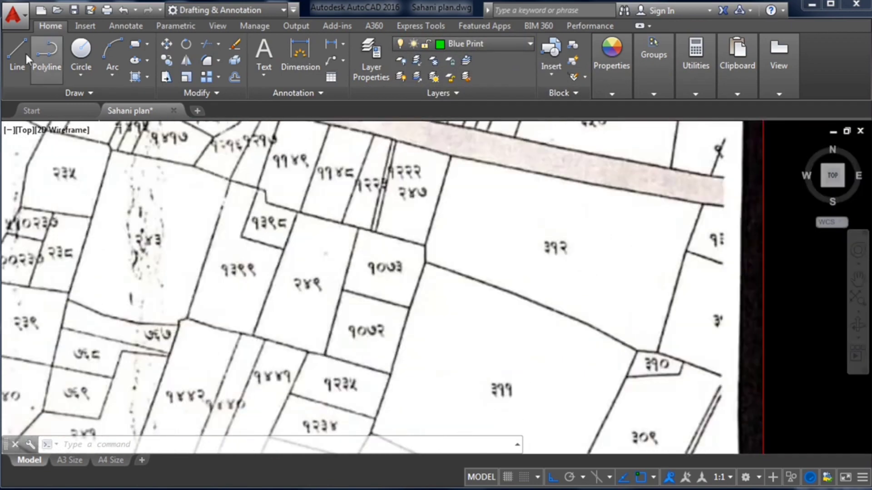
pyautogui.click(21, 53)
pyautogui.scroll(6, 254, 346)
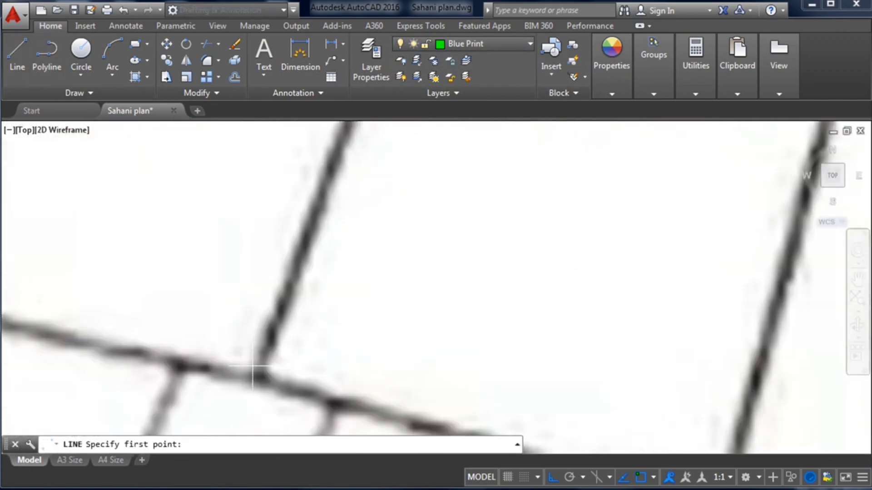
pyautogui.scroll(3, 256, 373)
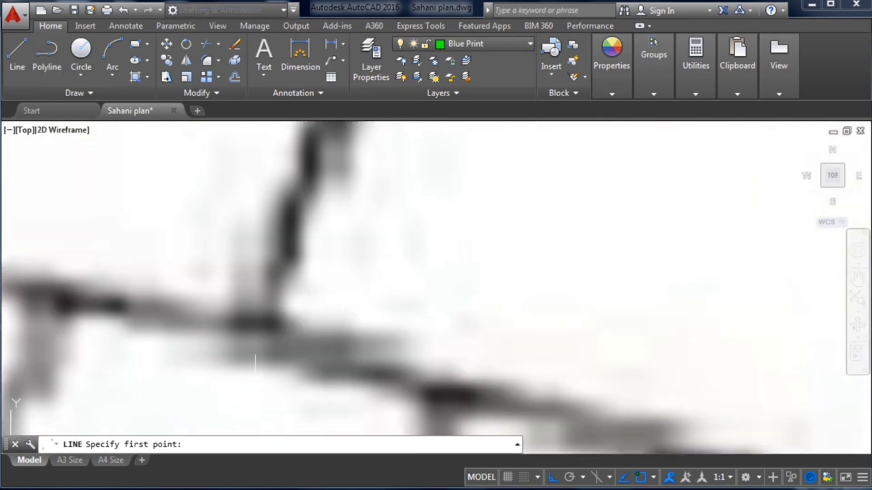
pyautogui.click(249, 325)
pyautogui.scroll(-8, 246, 330)
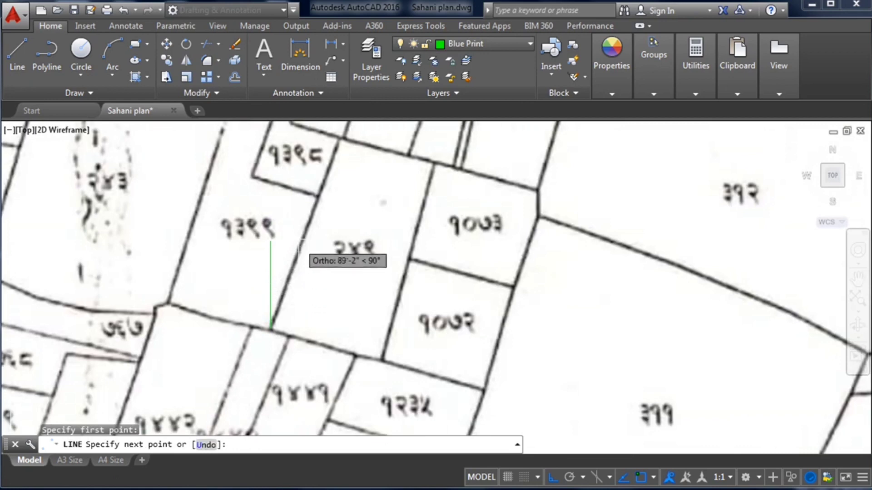
pyautogui.scroll(-2, 268, 236)
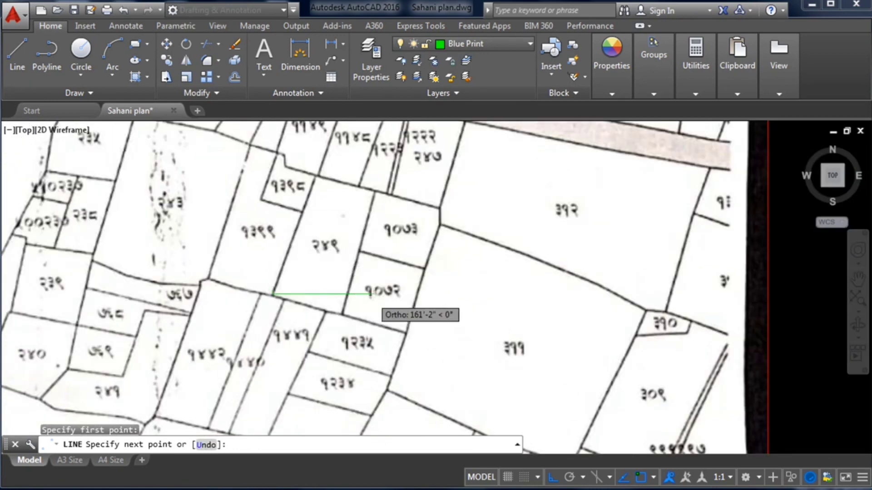
pyautogui.click(553, 477)
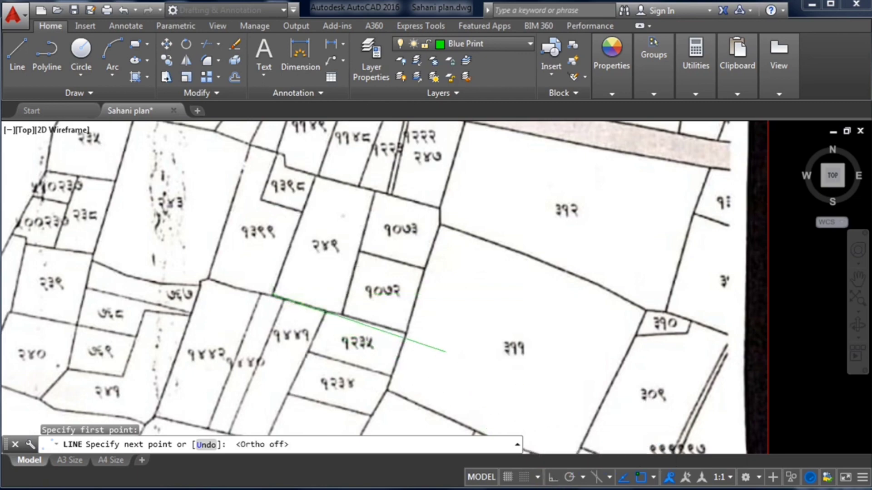
pyautogui.scroll(5, 318, 182)
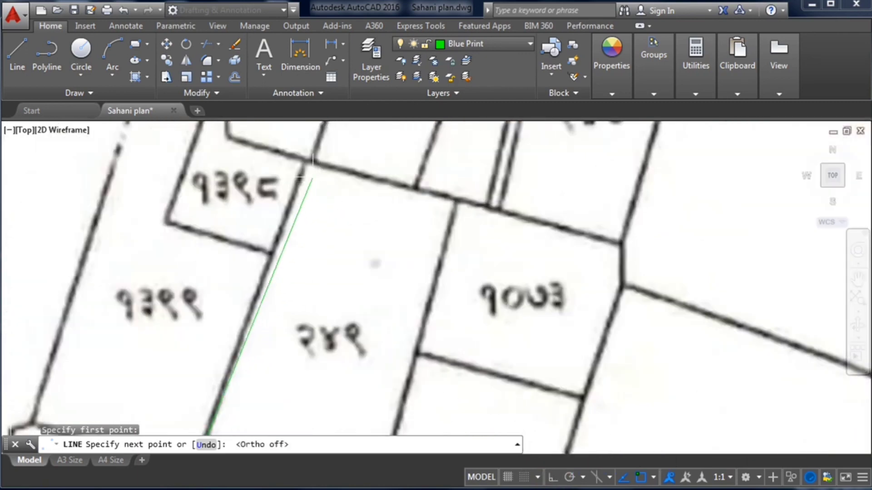
pyautogui.scroll(4, 305, 160)
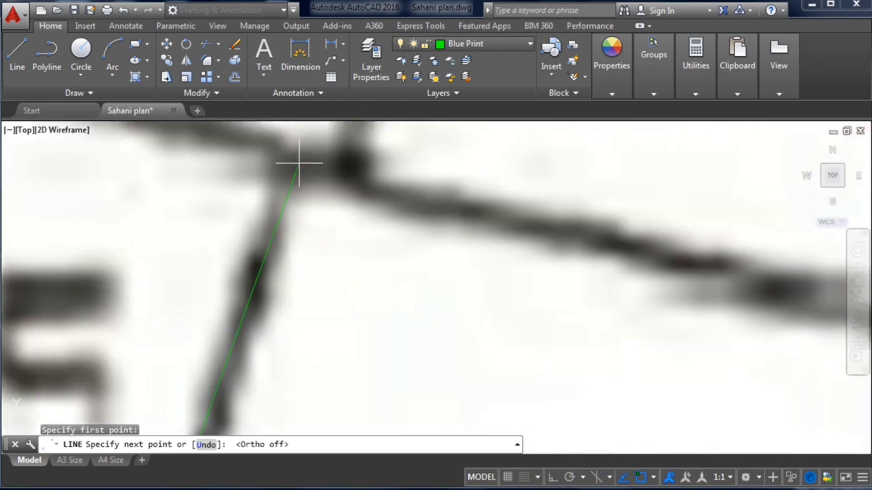
pyautogui.scroll(-5, 298, 163)
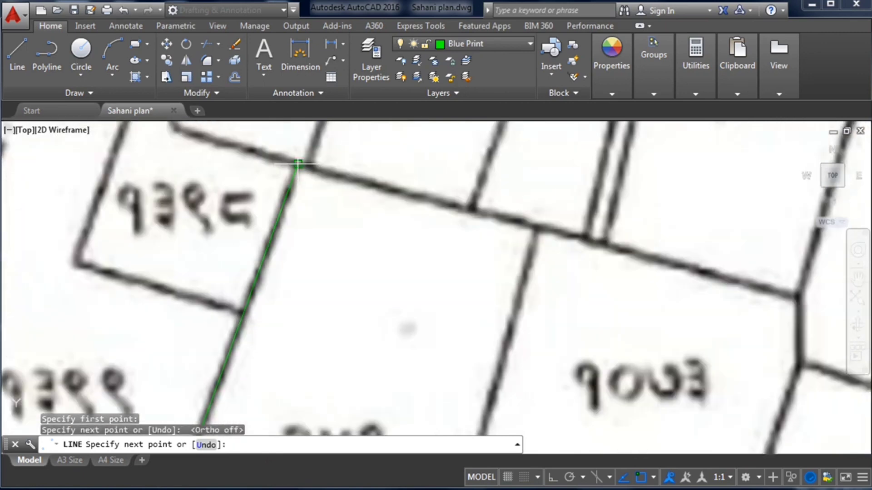
# Continue the line along the north and east boundaries of parcel २४९, from its northwest corner through the northeast to the southeast corner
pyautogui.scroll(6, 509, 223)
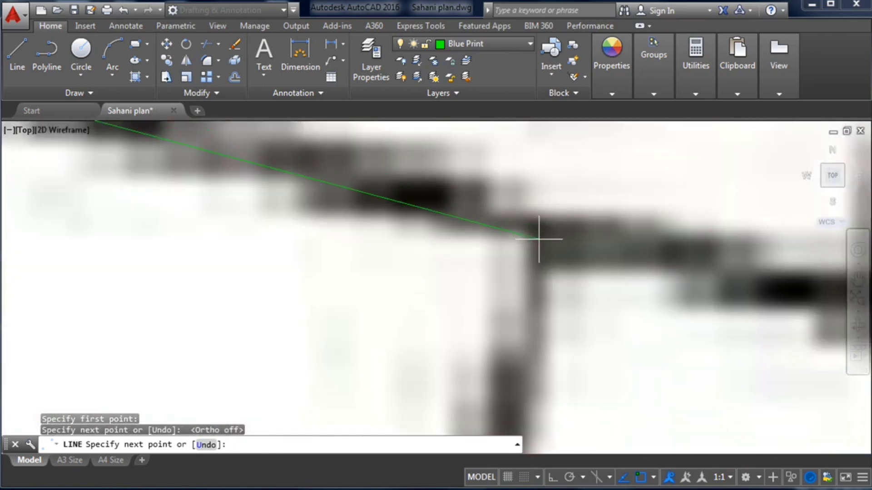
pyautogui.click(541, 236)
pyautogui.scroll(-8, 541, 236)
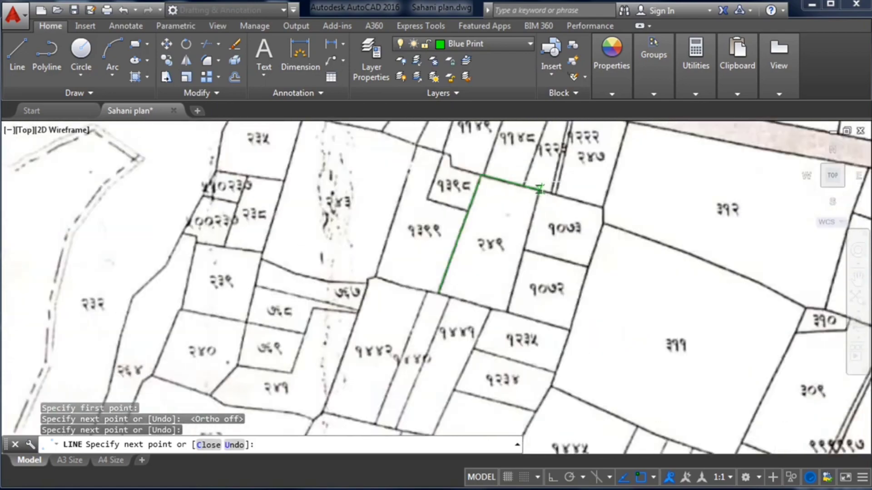
pyautogui.scroll(8, 535, 235)
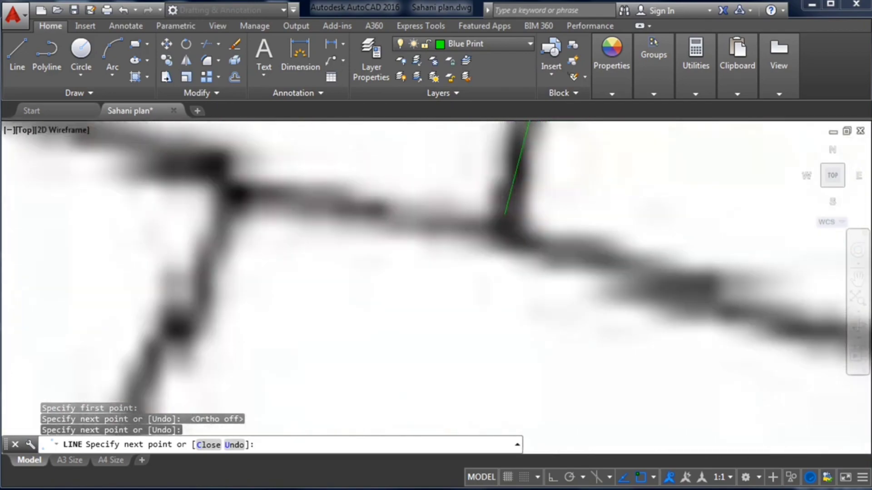
pyautogui.click(499, 246)
pyautogui.scroll(-5, 559, 287)
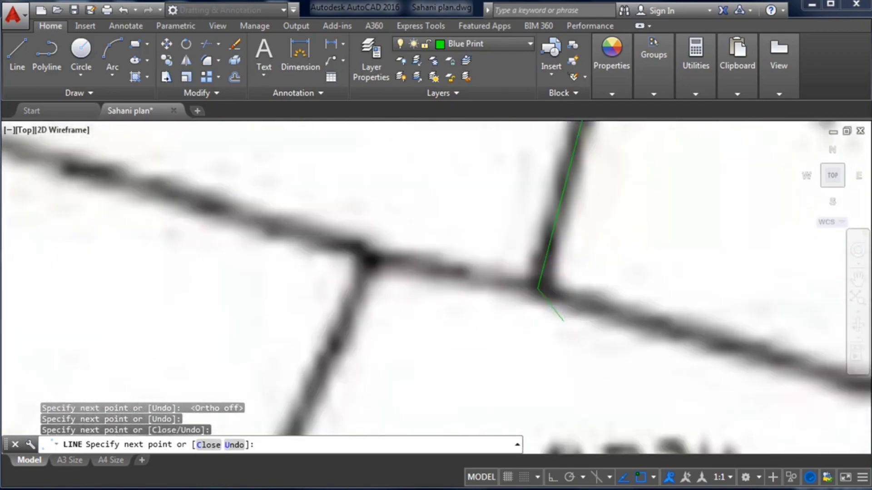
# Trace the south boundary of parcel २४९ back to the southwest starting point and end the line
pyautogui.scroll(5, 288, 237)
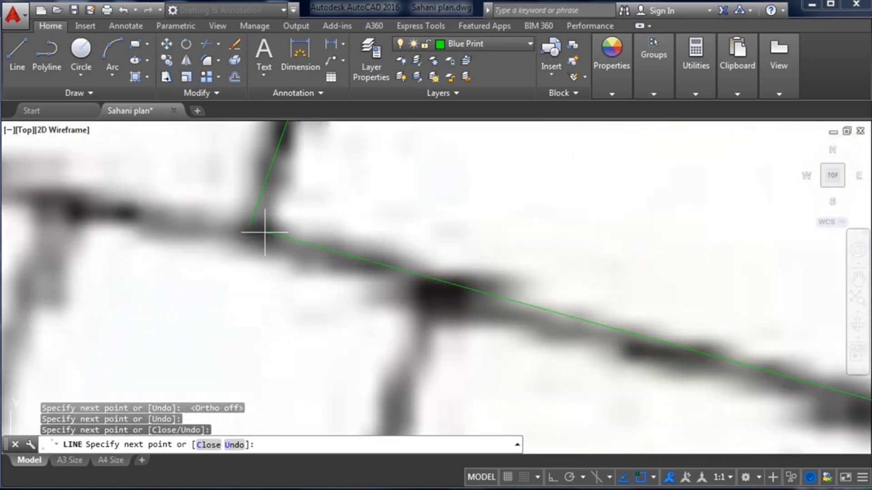
pyautogui.click(249, 225)
pyautogui.scroll(-8, 227, 293)
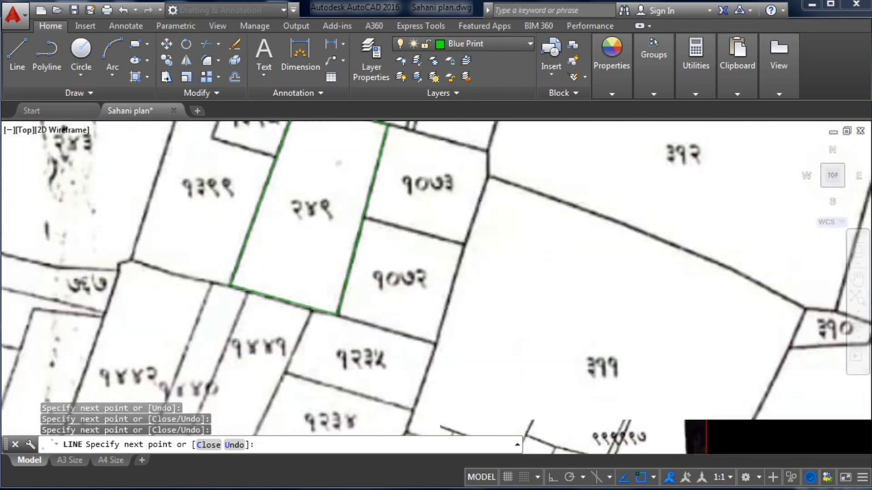
pyautogui.press('Escape')
pyautogui.scroll(2, 234, 203)
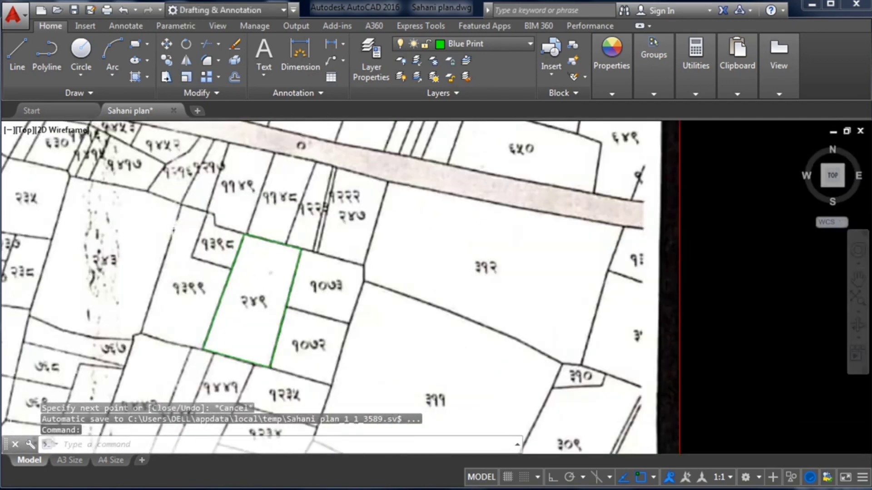
pyautogui.scroll(-2, 329, 207)
pyautogui.scroll(2, 297, 254)
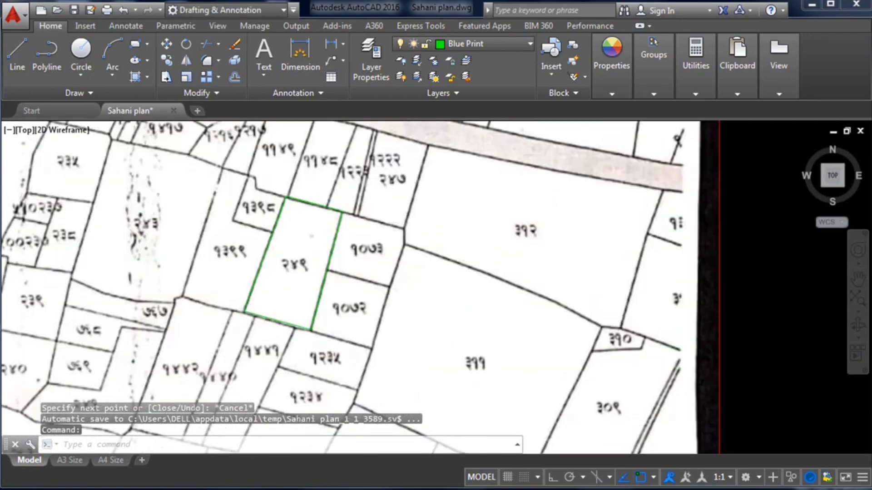
pyautogui.scroll(-1, 295, 263)
pyautogui.scroll(2, 295, 263)
pyautogui.scroll(-2, 295, 263)
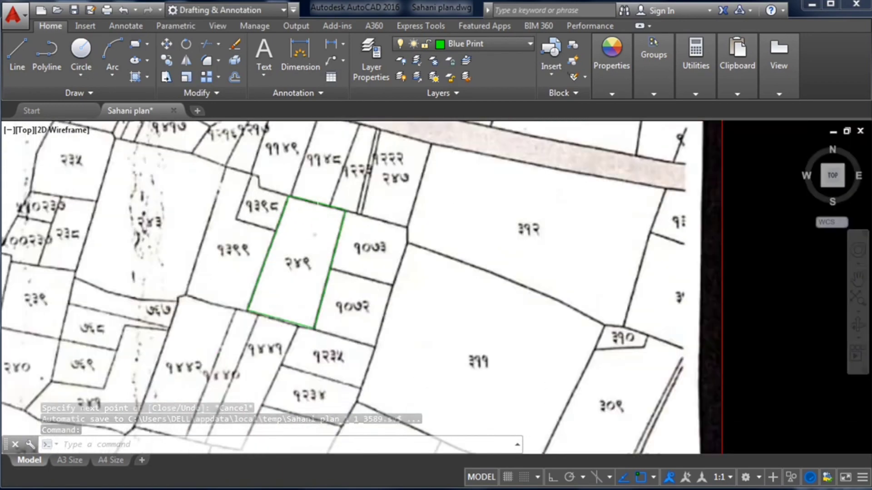
pyautogui.scroll(1, 295, 264)
# Move the four traced lines of parcel २४९ from their southeast corner to the empty space east of the map image
pyautogui.press('Escape')
pyautogui.click(349, 363)
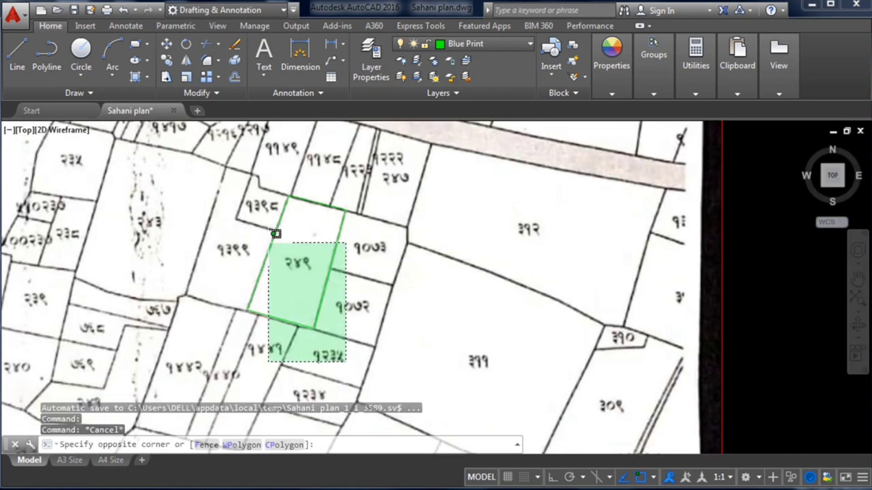
pyautogui.click(235, 158)
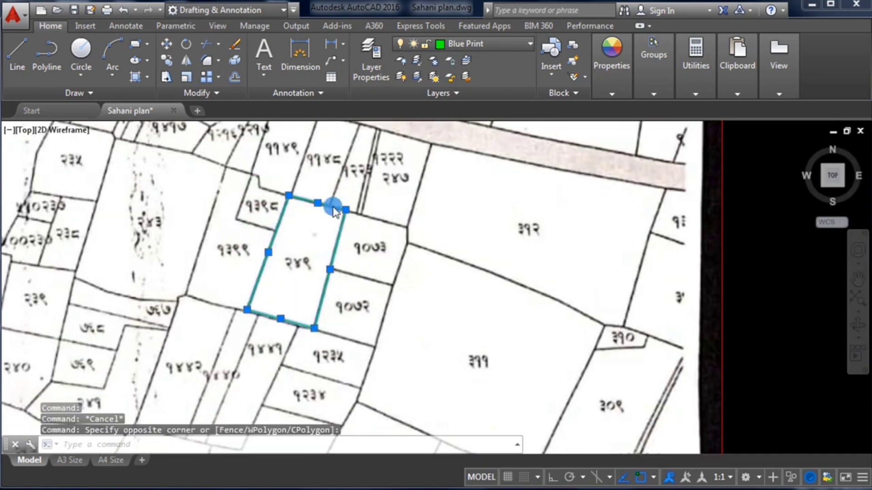
pyautogui.rightClick(334, 210)
pyautogui.click(358, 278)
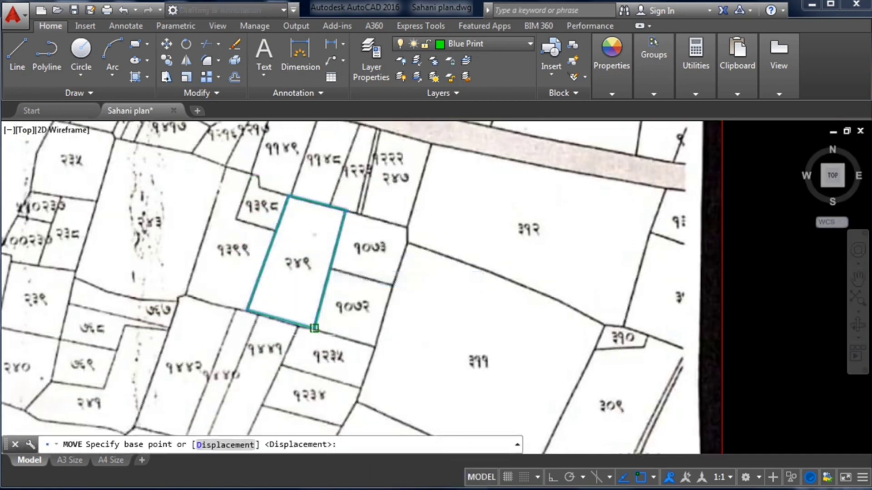
pyautogui.click(314, 328)
pyautogui.scroll(-6, 291, 295)
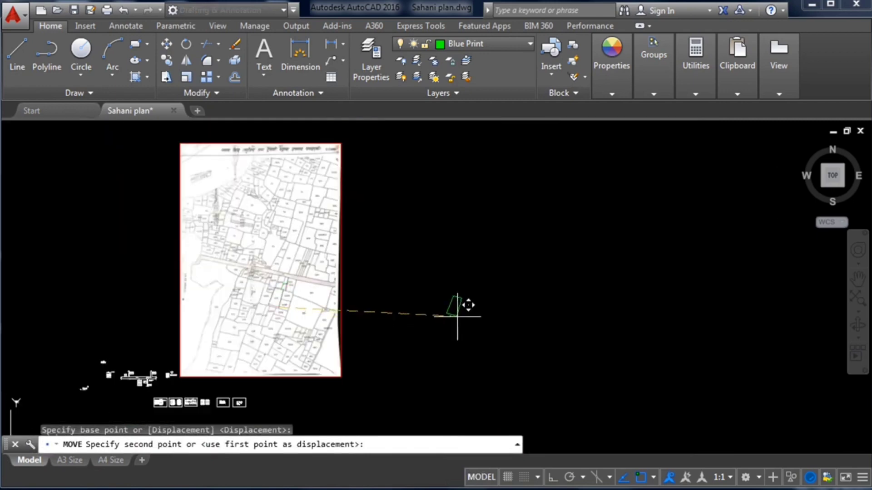
pyautogui.click(458, 316)
pyautogui.scroll(5, 471, 306)
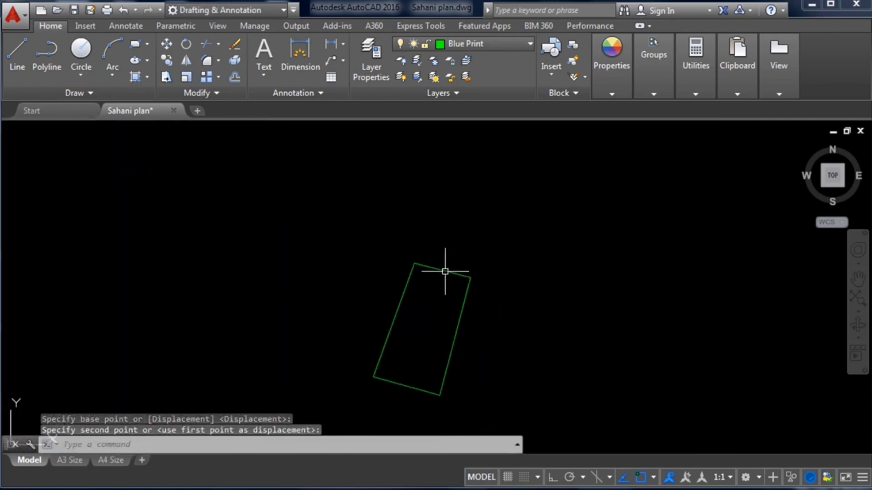
pyautogui.scroll(2, 445, 272)
pyautogui.press('Escape')
pyautogui.scroll(-2, 399, 209)
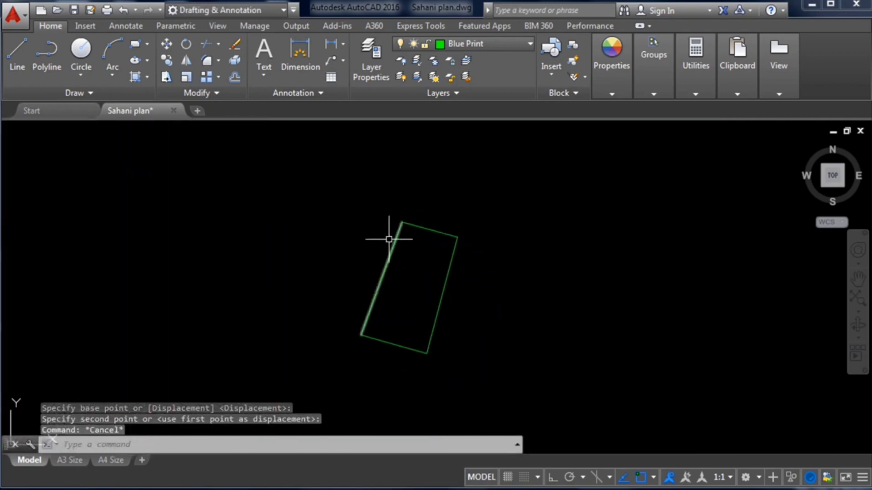
pyautogui.scroll(-2, 410, 208)
pyautogui.scroll(2, 447, 231)
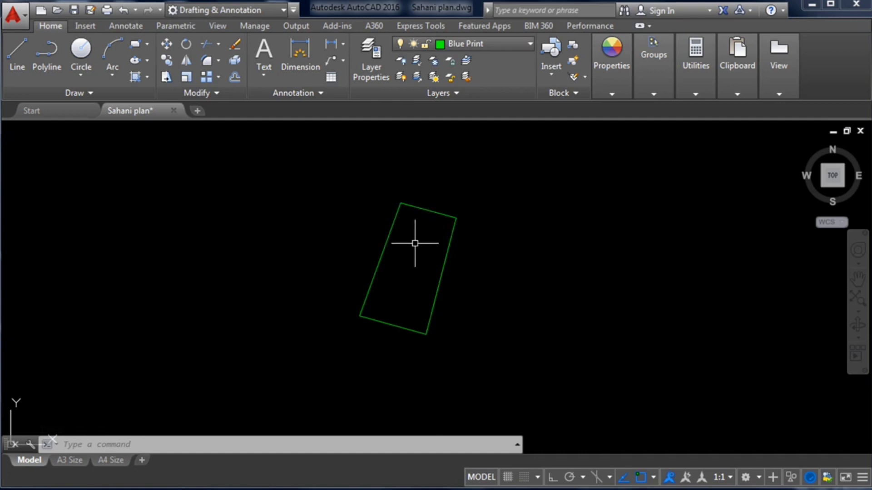
# Measure the area enclosed by the moved parcel outline, going clockwise through its four corners from the northwest corner
pyautogui.write('area')
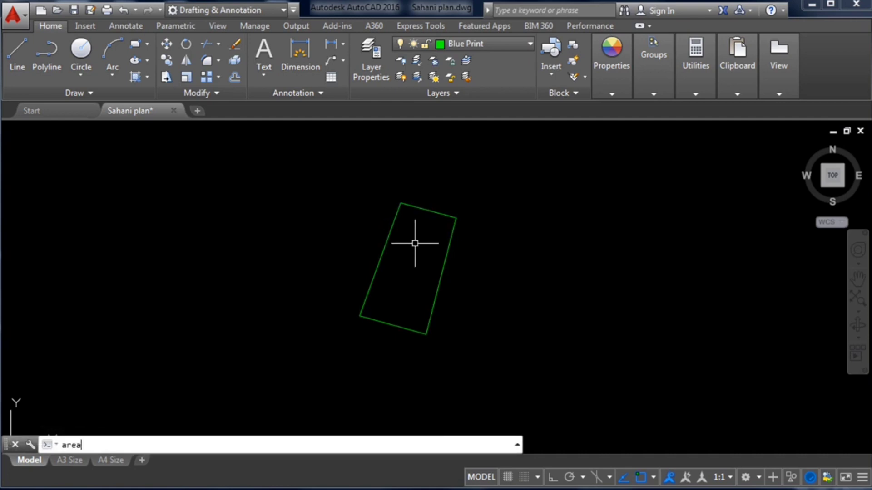
pyautogui.press('Return')
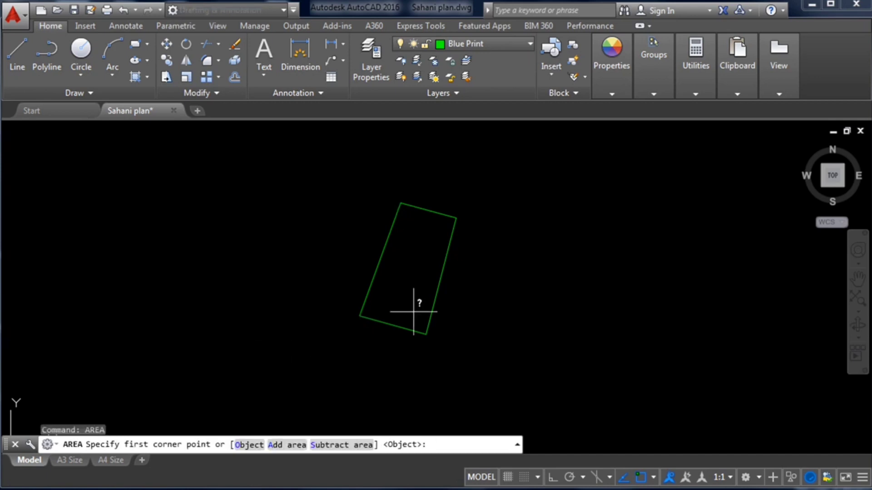
pyautogui.scroll(4, 433, 238)
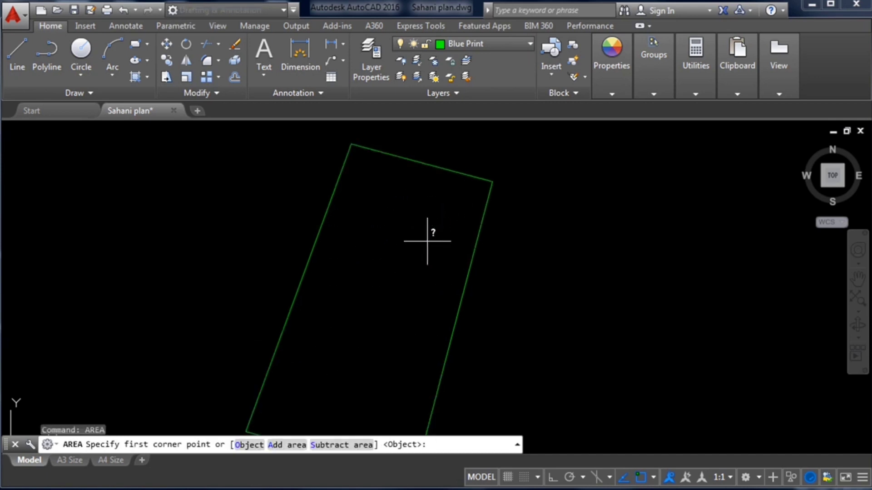
pyautogui.scroll(-2, 427, 241)
pyautogui.scroll(5, 389, 179)
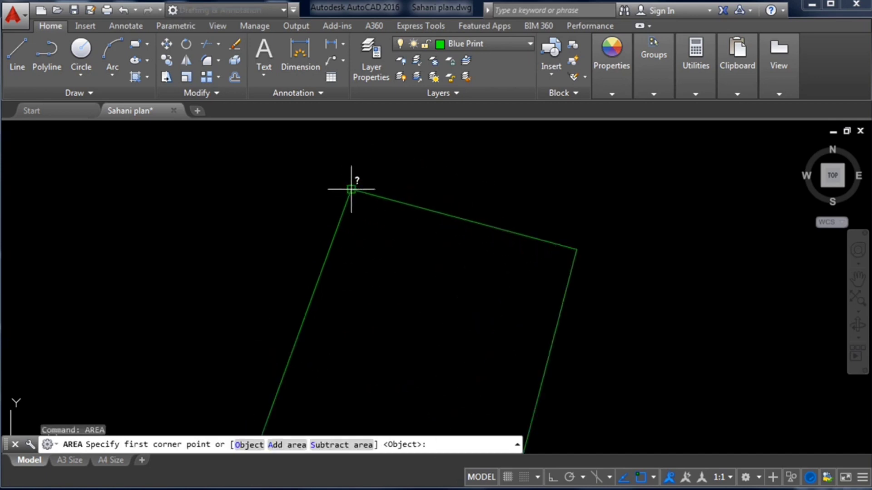
pyautogui.click(351, 190)
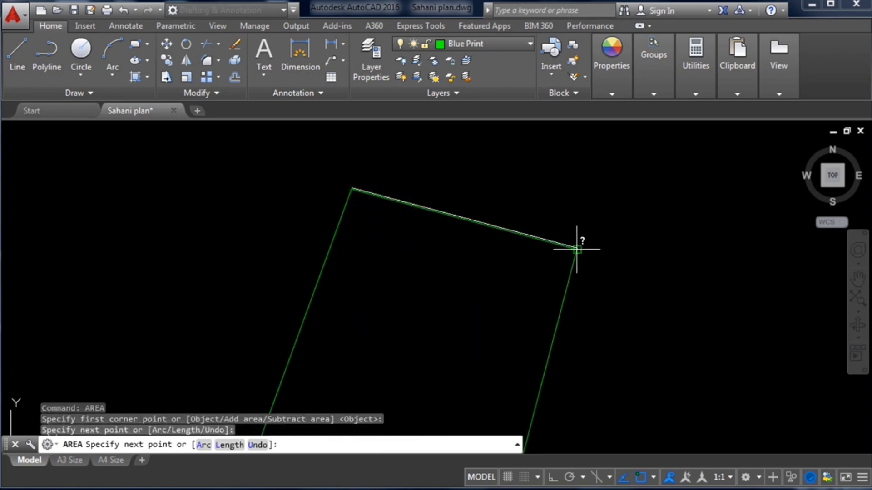
pyautogui.scroll(-4, 571, 181)
pyautogui.scroll(2, 533, 387)
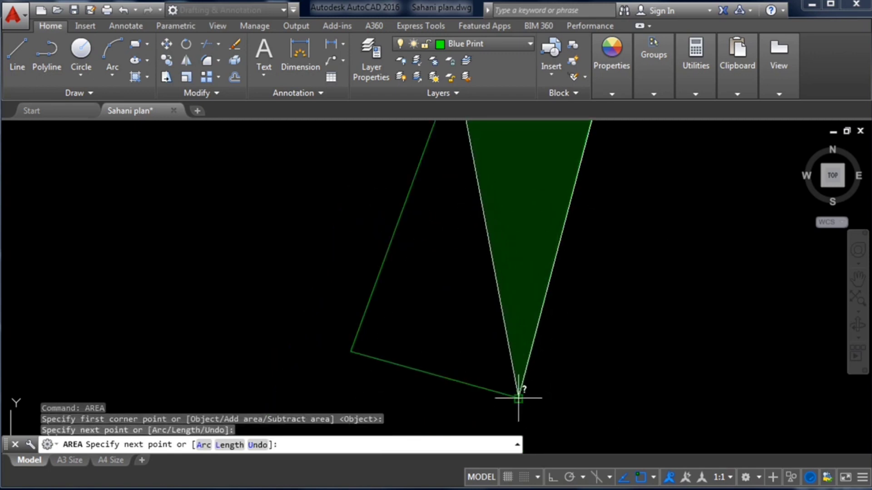
pyautogui.click(518, 397)
pyautogui.click(351, 351)
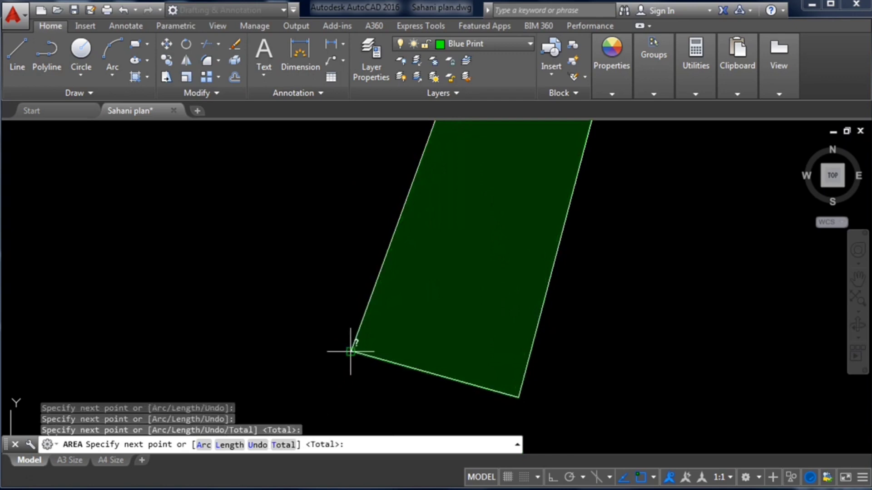
pyautogui.scroll(-2, 350, 351)
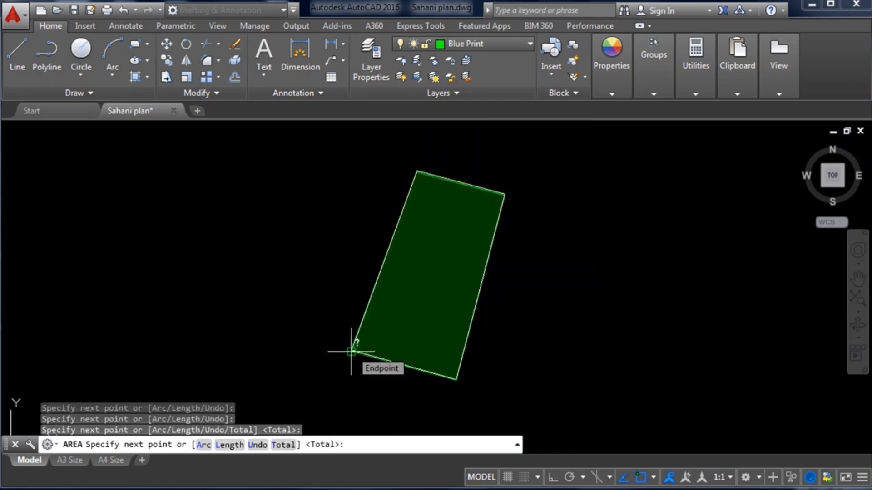
pyautogui.press('Return')
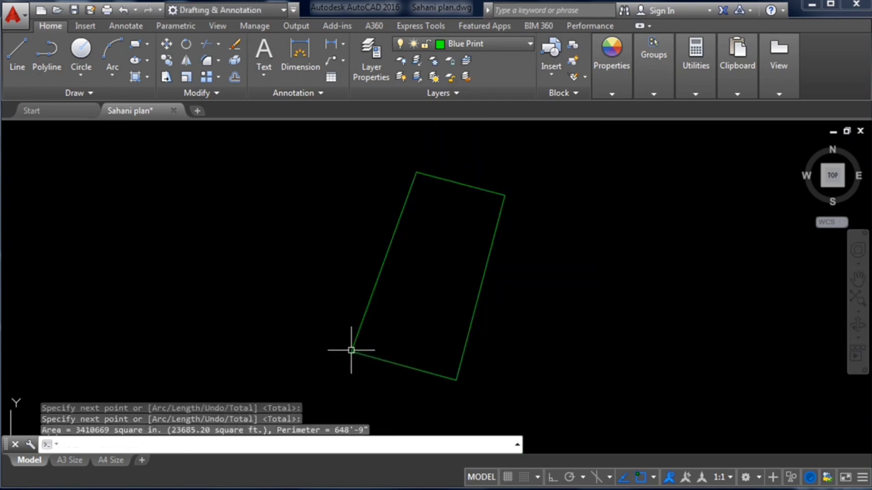
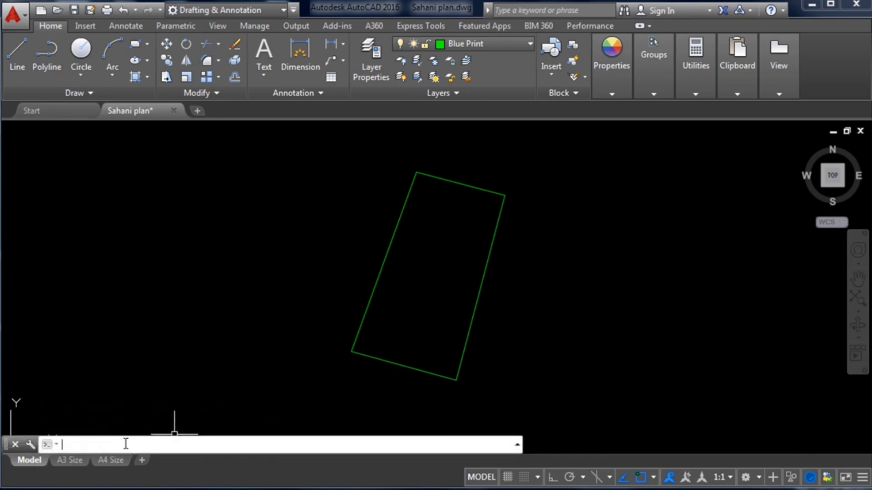
# Repeat the area measurement of the green parcel outline using its four corner endpoints
pyautogui.scroll(-5, 345, 301)
pyautogui.scroll(5, 335, 302)
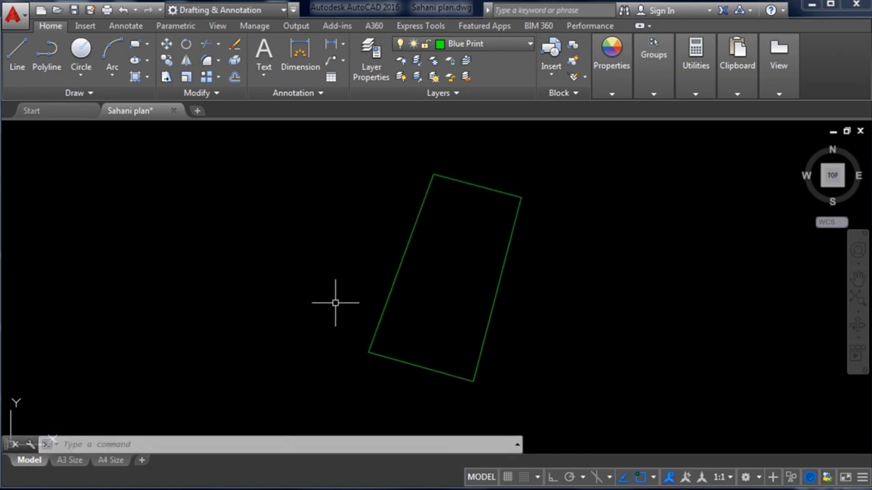
pyautogui.write('area')
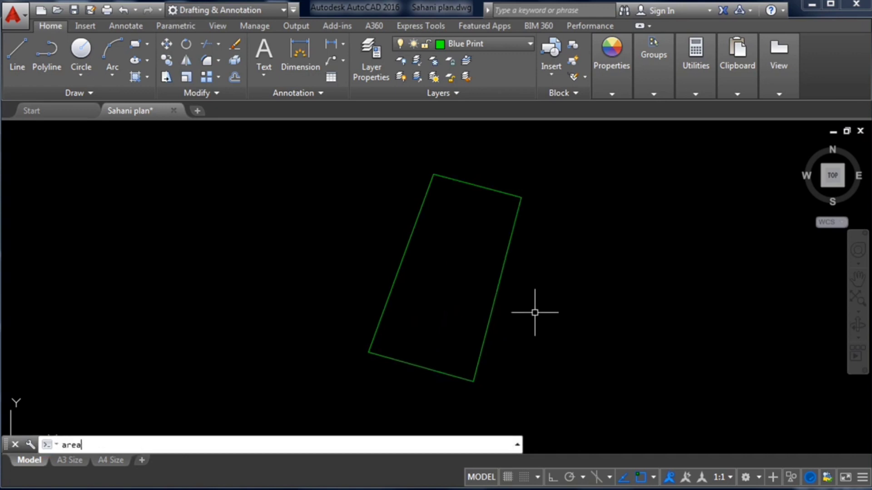
pyautogui.press('Return')
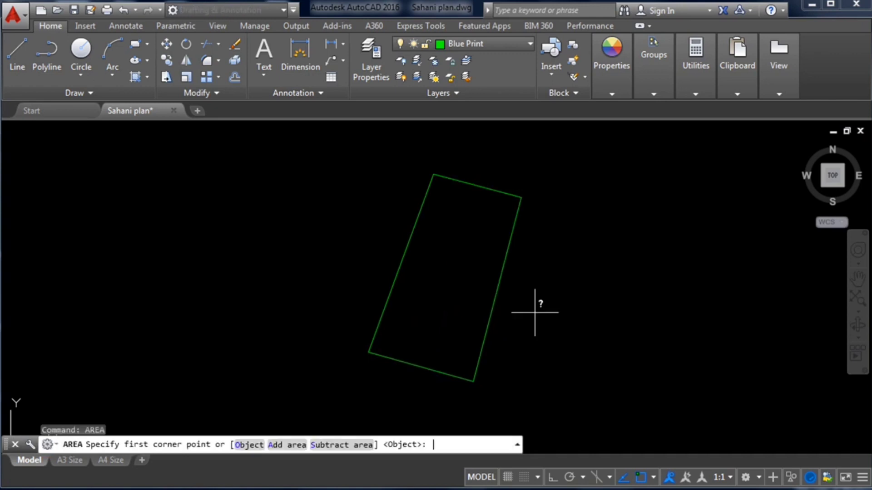
pyautogui.click(433, 174)
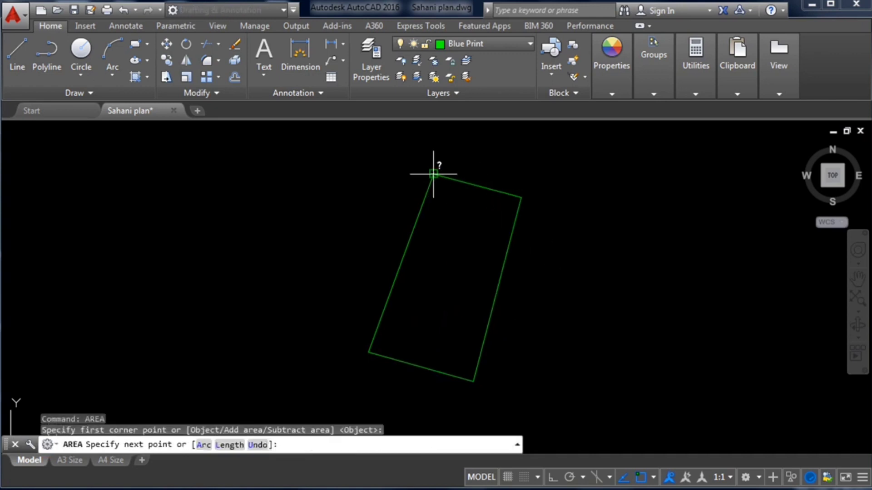
pyautogui.click(521, 196)
pyautogui.click(474, 380)
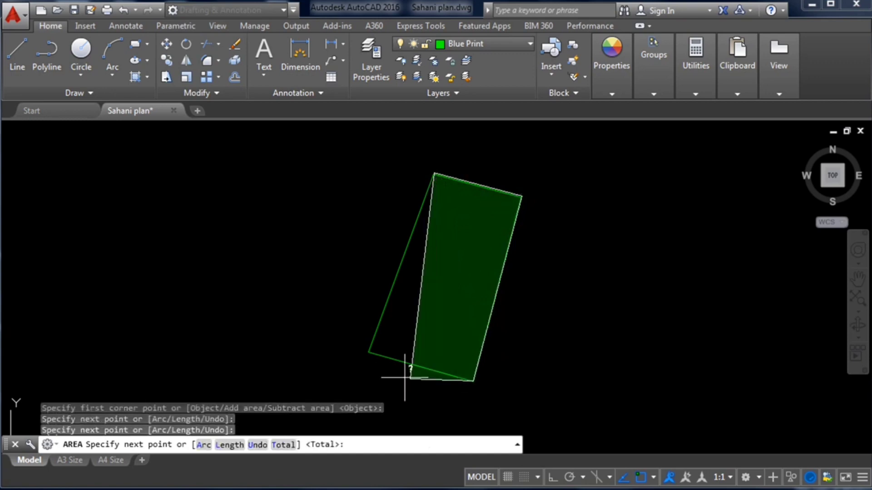
pyautogui.click(369, 353)
pyautogui.press('Return')
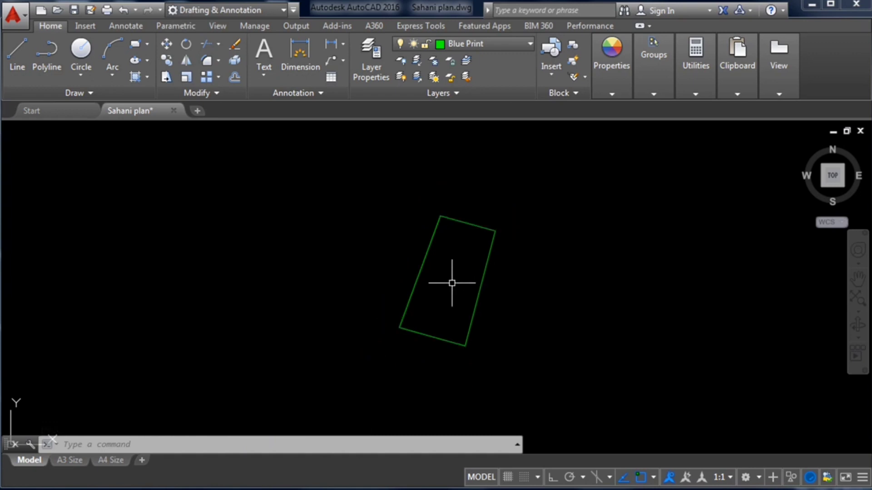
pyautogui.scroll(-2, 414, 245)
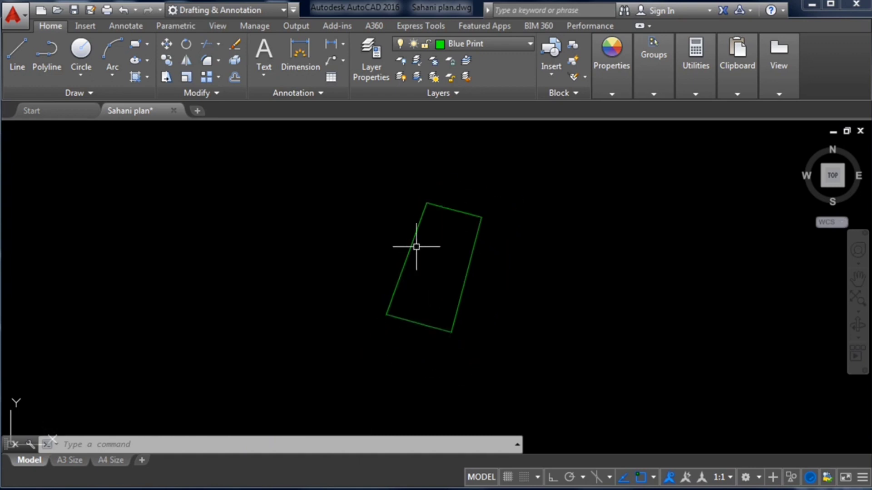
pyautogui.scroll(2, 453, 257)
pyautogui.scroll(-2, 417, 257)
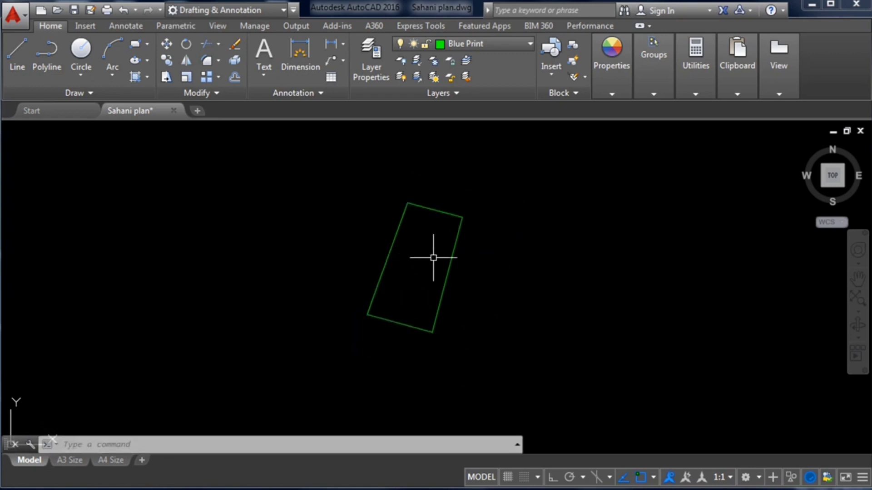
pyautogui.scroll(2, 429, 251)
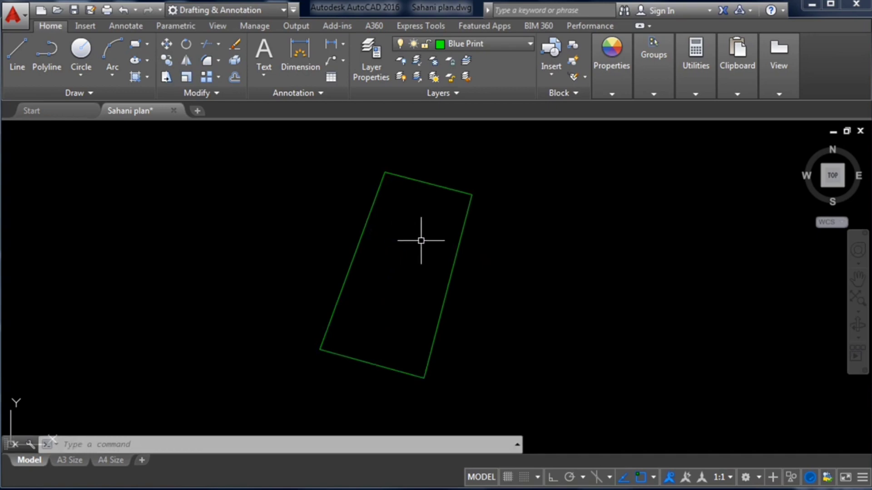
# Examine the open terrace and ground floor plans of the house in model space
pyautogui.scroll(-2, 377, 240)
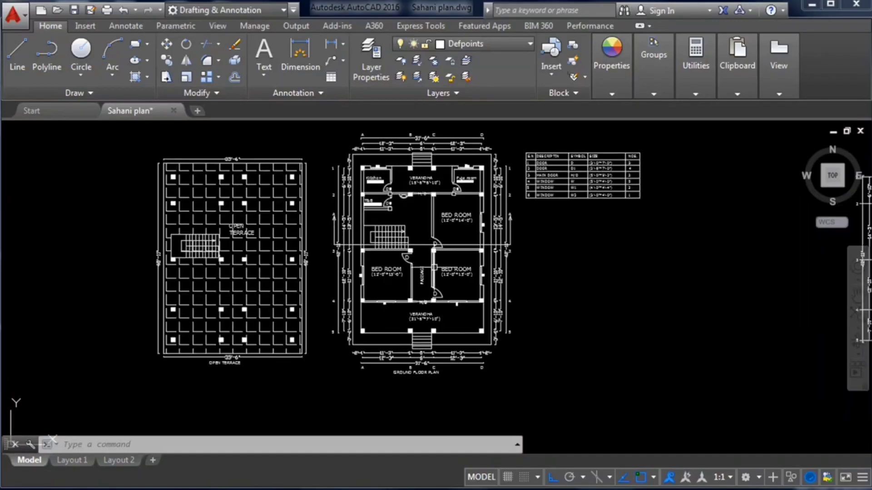
pyautogui.scroll(-2, 434, 267)
pyautogui.scroll(2, 435, 225)
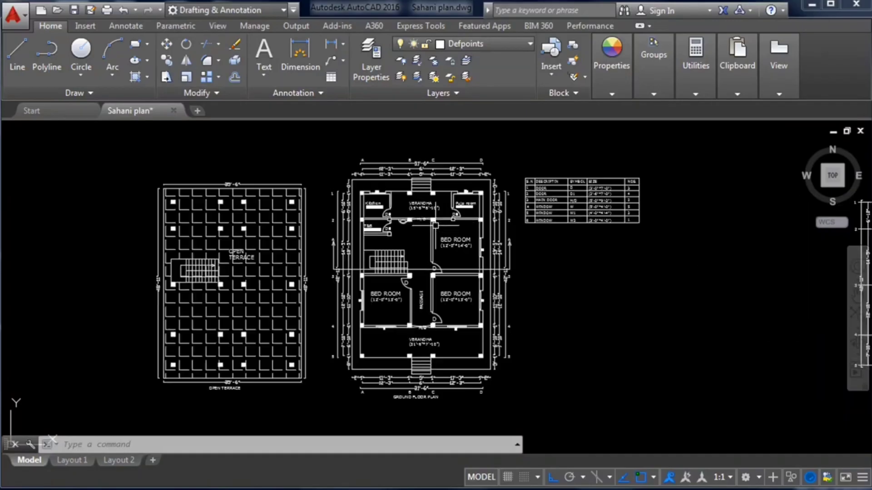
pyautogui.scroll(2, 437, 225)
pyautogui.scroll(-2, 437, 225)
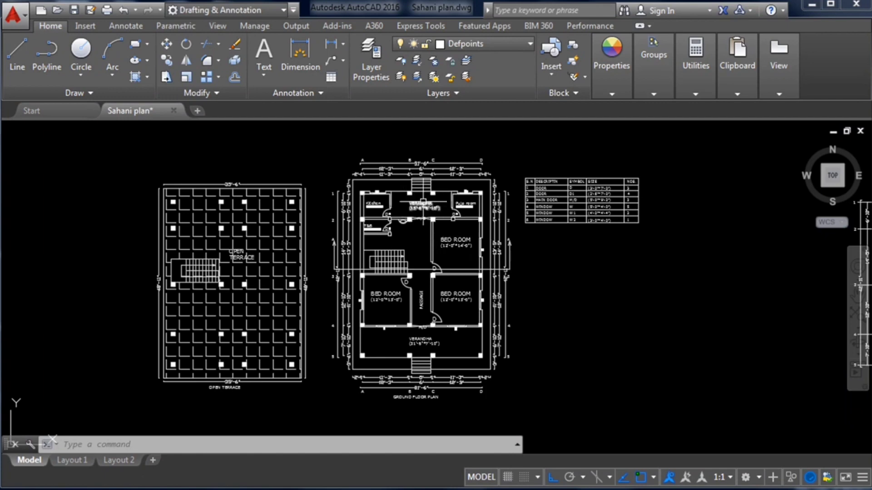
pyautogui.scroll(2, 454, 281)
pyautogui.scroll(-2, 393, 234)
pyautogui.scroll(2, 448, 284)
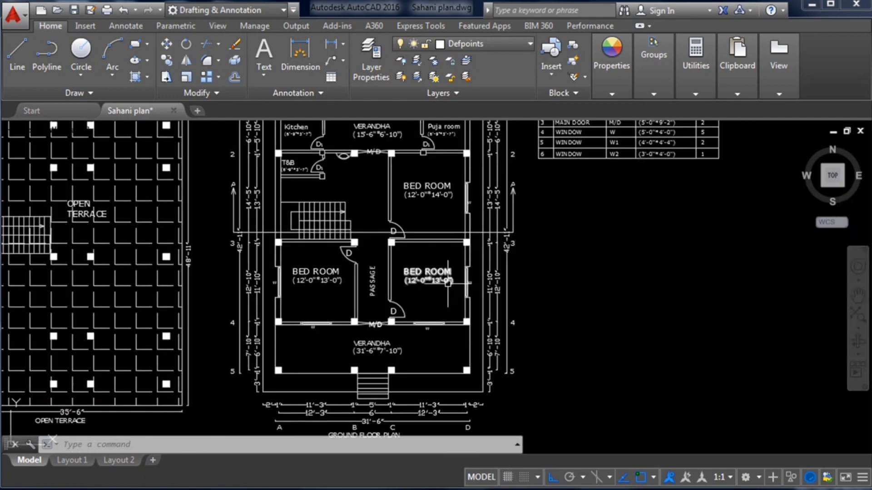
pyautogui.scroll(-2, 443, 281)
pyautogui.scroll(-2, 417, 186)
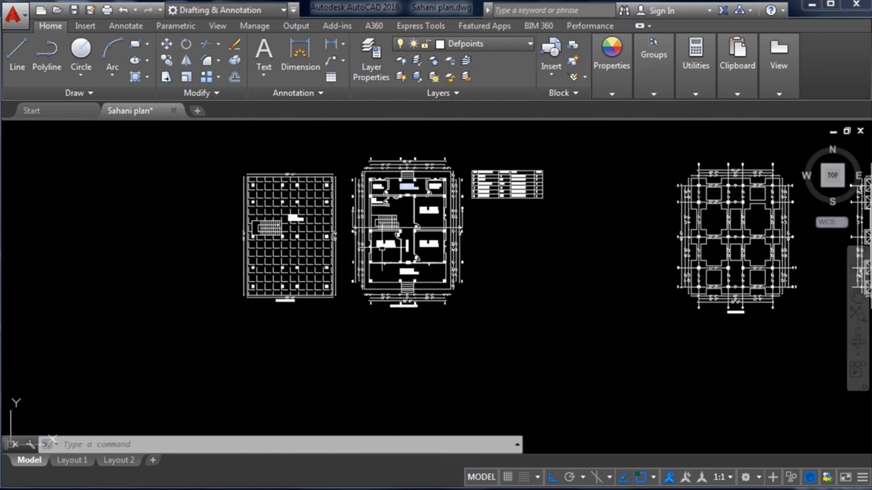
pyautogui.scroll(2, 381, 268)
pyautogui.scroll(2, 224, 315)
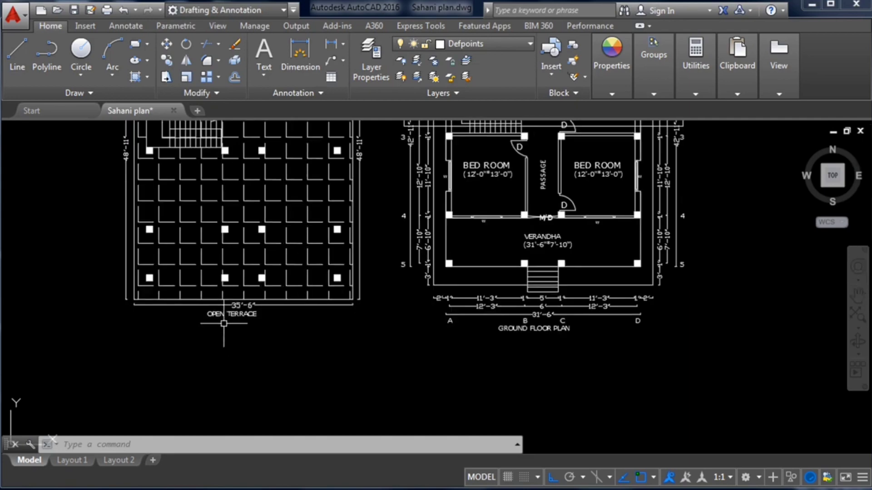
pyautogui.scroll(-2, 224, 323)
pyautogui.scroll(2, 327, 313)
# Review the full row of building drawings, from the terrace plan past the trench plan to the elevations and sections
pyautogui.scroll(-5, 187, 323)
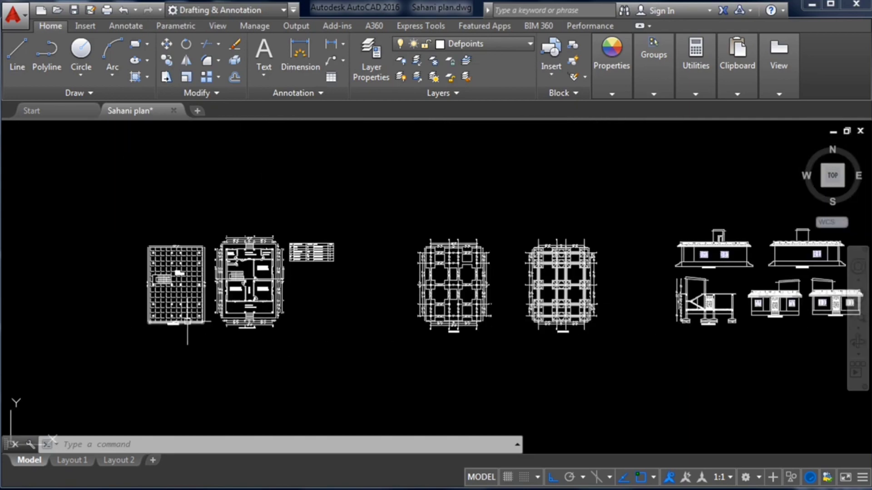
pyautogui.scroll(2, 482, 320)
pyautogui.scroll(4, 418, 341)
pyautogui.scroll(-6, 327, 343)
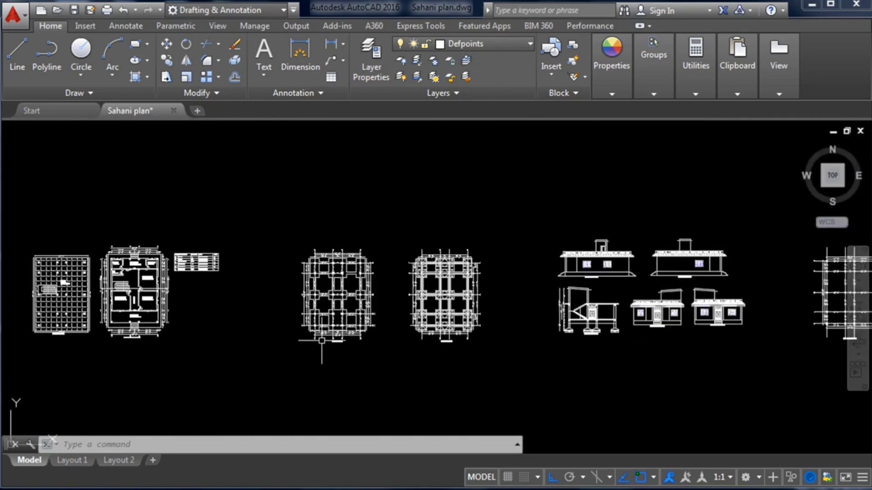
pyautogui.scroll(4, 439, 349)
pyautogui.scroll(-4, 441, 347)
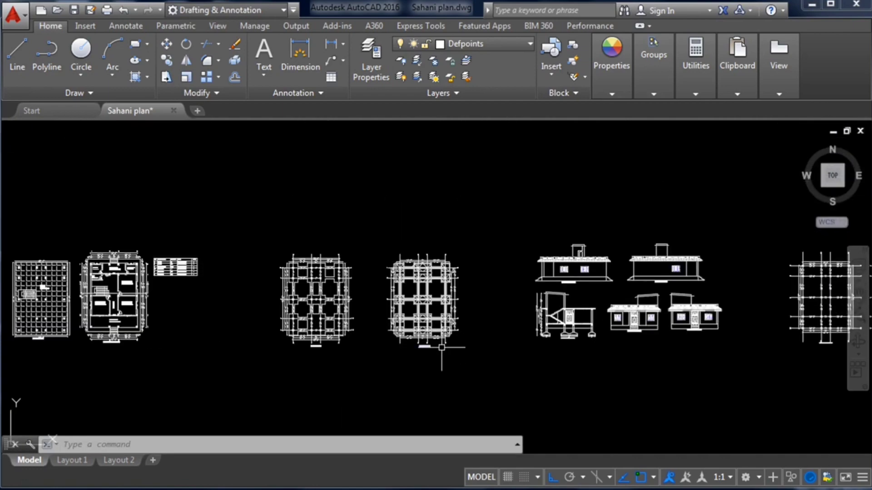
pyautogui.scroll(-2, 567, 346)
pyautogui.scroll(6, 622, 332)
pyautogui.scroll(-7, 609, 295)
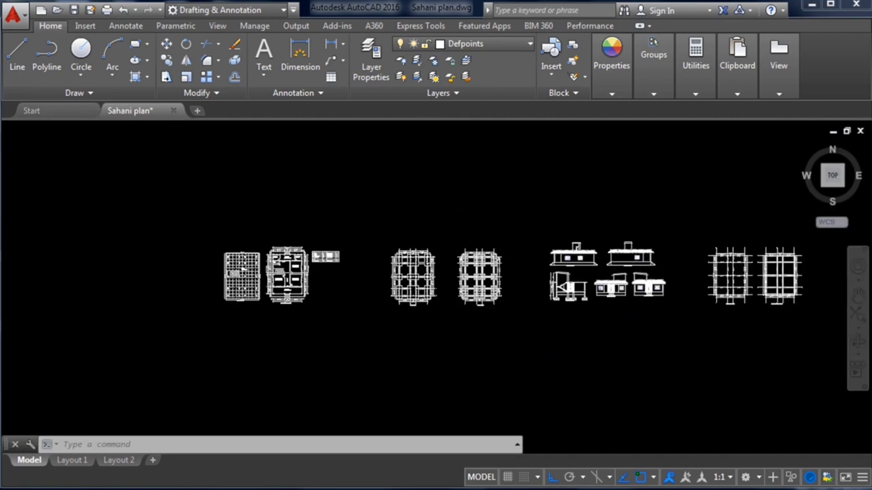
pyautogui.scroll(-2, 662, 263)
pyautogui.scroll(2, 657, 264)
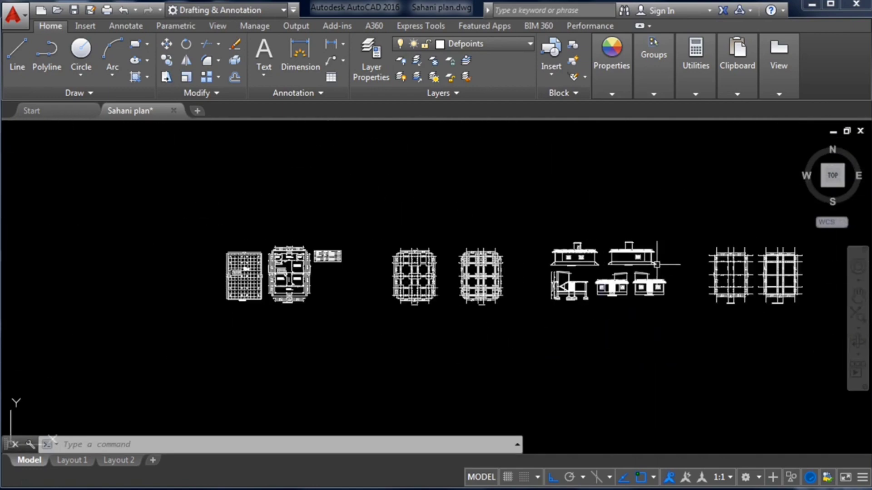
pyautogui.click(209, 220)
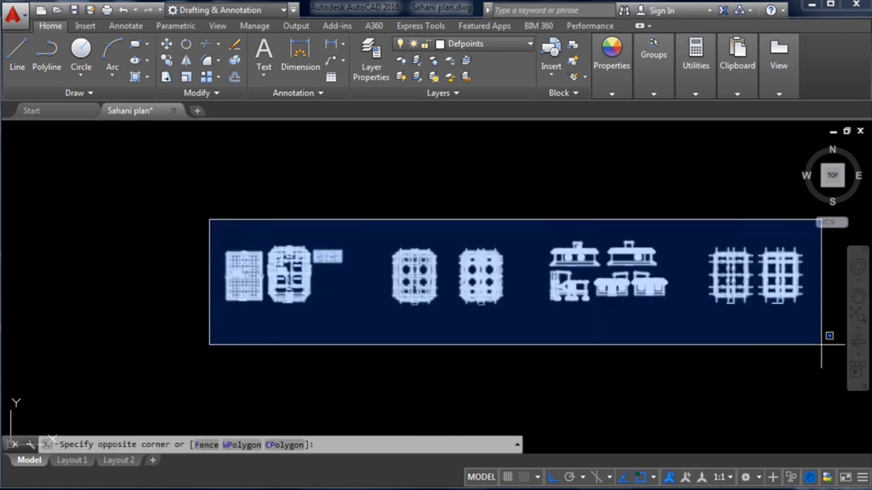
pyautogui.press('Escape')
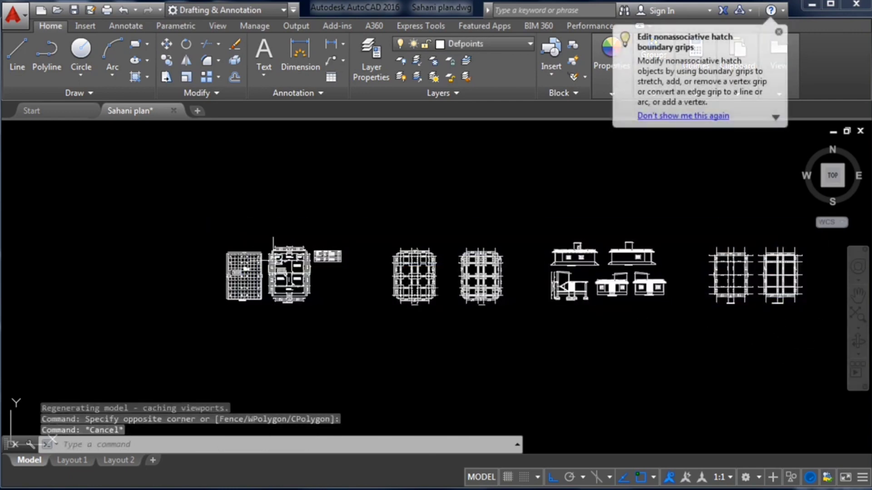
# Look over the terrace plan, ground floor plan and door-window schedule as the content for a sheet
pyautogui.scroll(4, 273, 261)
pyautogui.scroll(-2, 372, 272)
pyautogui.scroll(2, 503, 236)
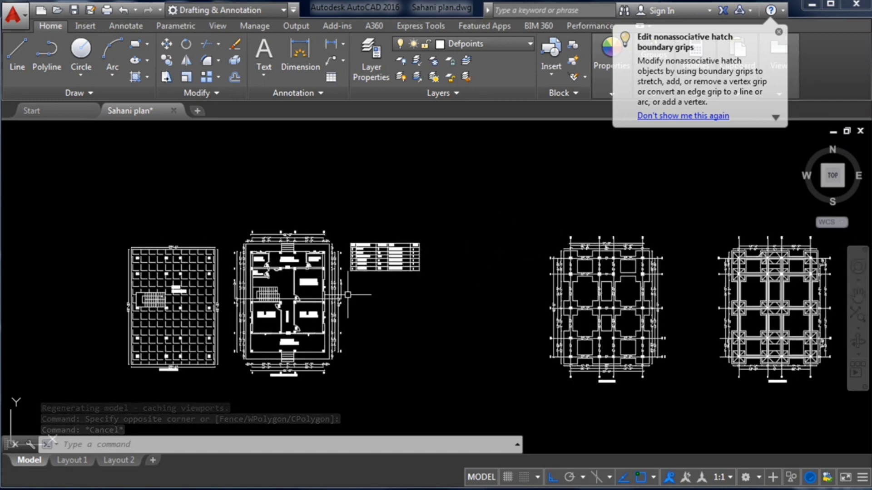
pyautogui.scroll(-2, 353, 200)
pyautogui.scroll(2, 343, 247)
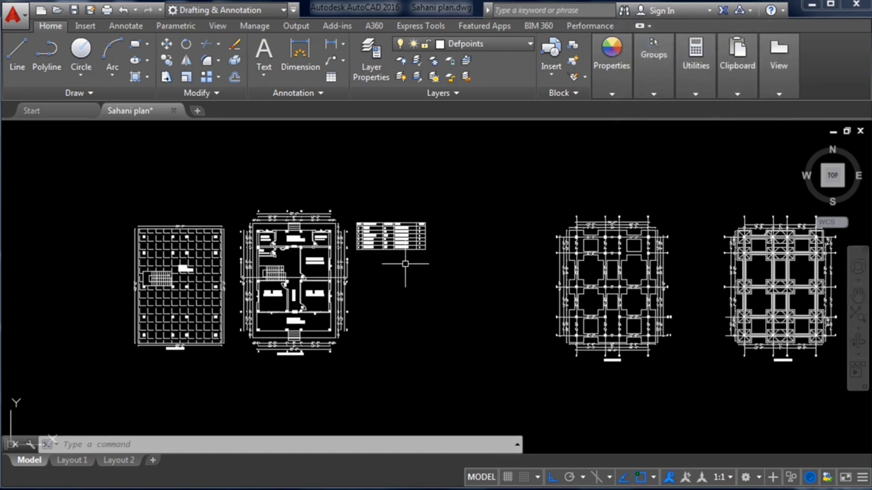
pyautogui.scroll(-1, 458, 264)
pyautogui.scroll(2, 363, 268)
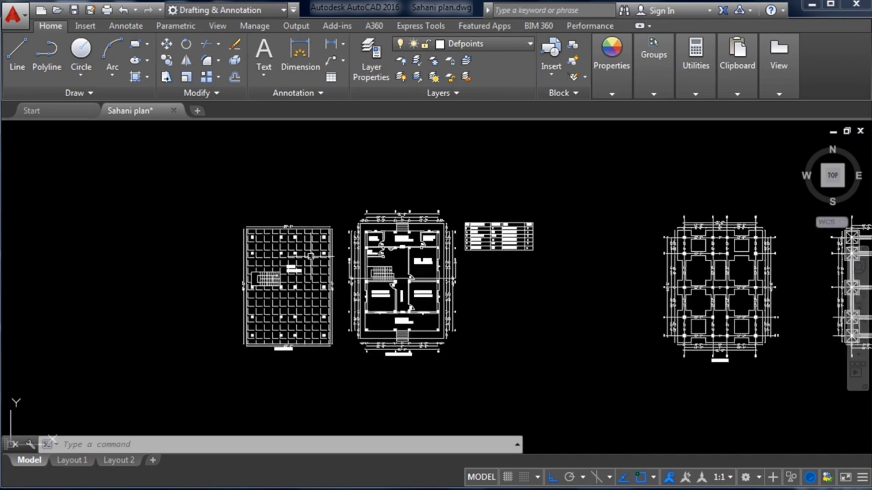
pyautogui.scroll(-2, 364, 268)
pyautogui.scroll(2, 364, 268)
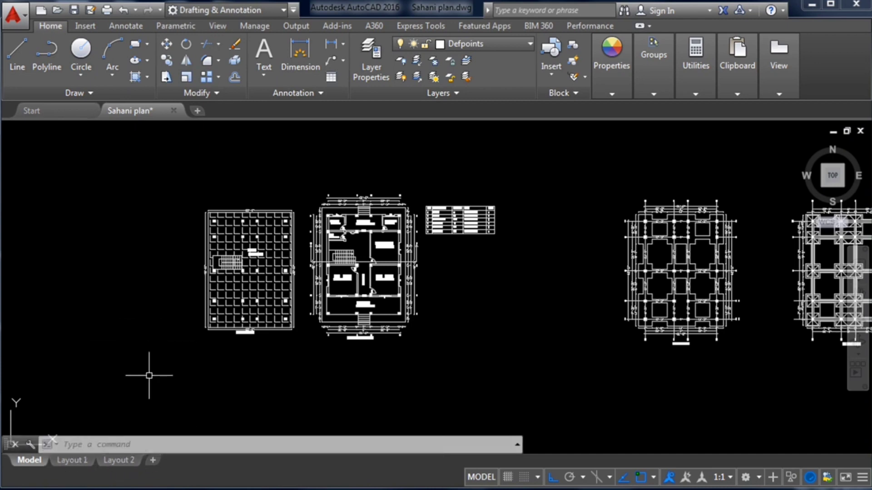
pyautogui.scroll(1, 359, 349)
pyautogui.scroll(-1, 377, 331)
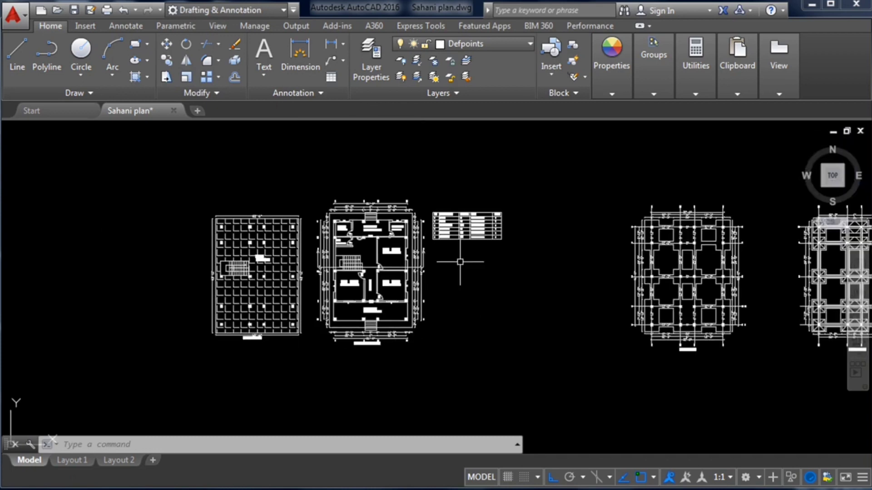
pyautogui.scroll(2, 460, 262)
pyautogui.scroll(-2, 459, 257)
pyautogui.scroll(2, 329, 314)
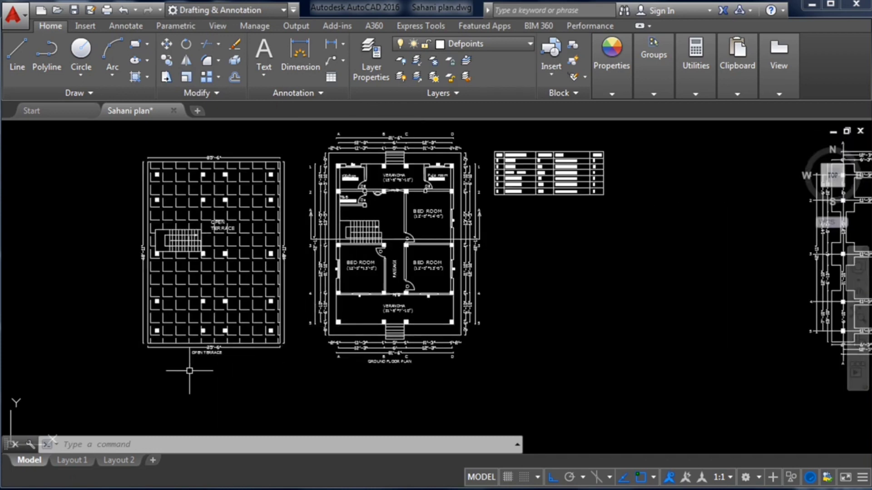
# Add a new layout to the drawing after Layout 2
pyautogui.moveTo(435, 227); pyautogui.dragTo(339, 280, button='middle')
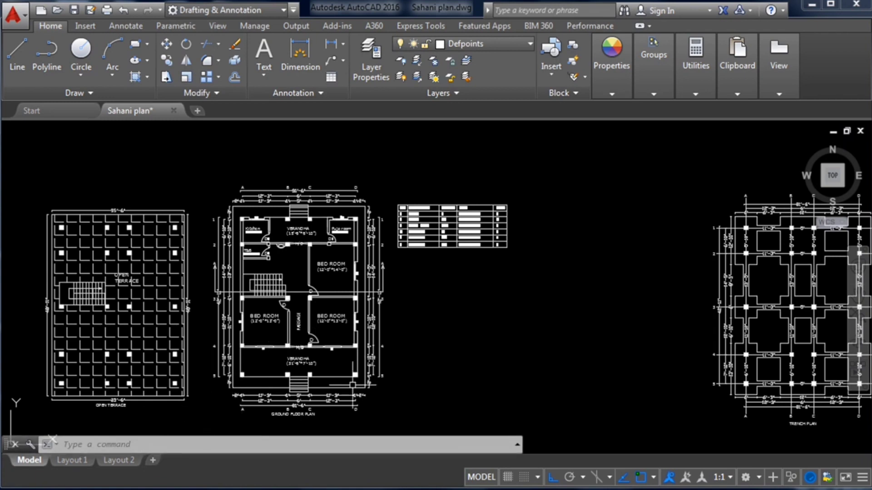
pyautogui.click(153, 460)
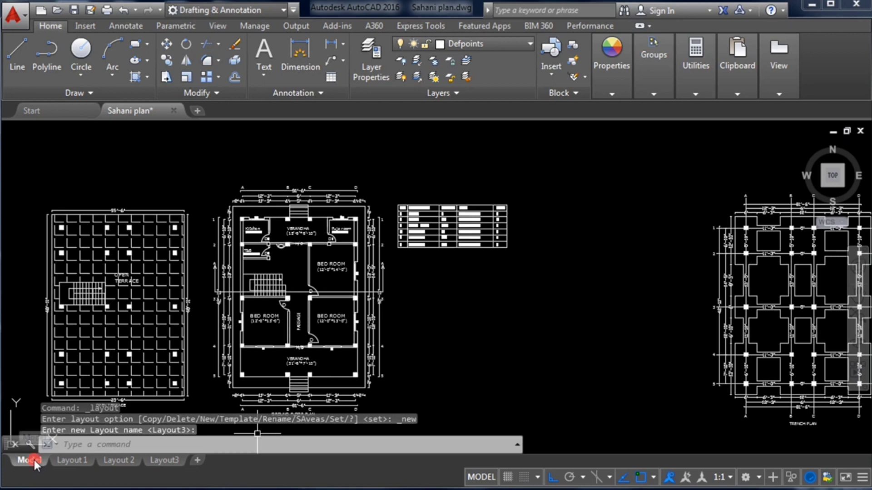
# Survey all the drawings in model space again, finishing at the terrace and ground floor plans
pyautogui.scroll(-3, 322, 272)
pyautogui.scroll(2, 420, 272)
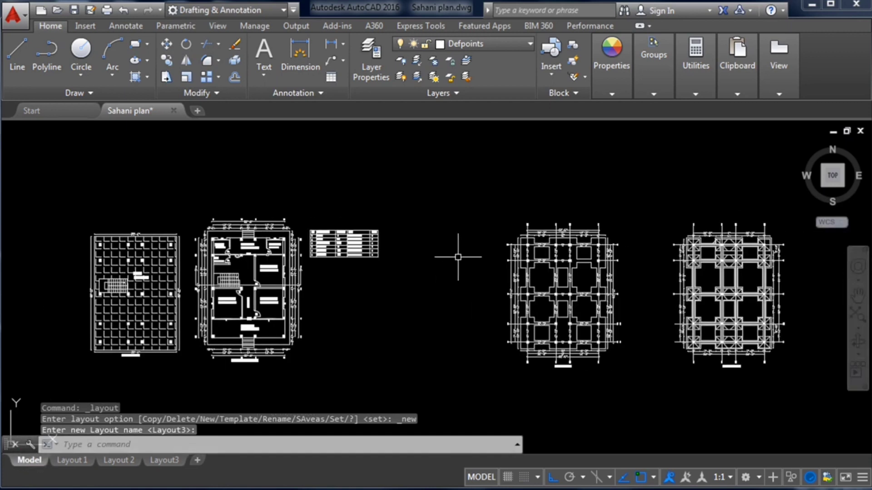
pyautogui.scroll(-2, 521, 230)
pyautogui.scroll(2, 418, 272)
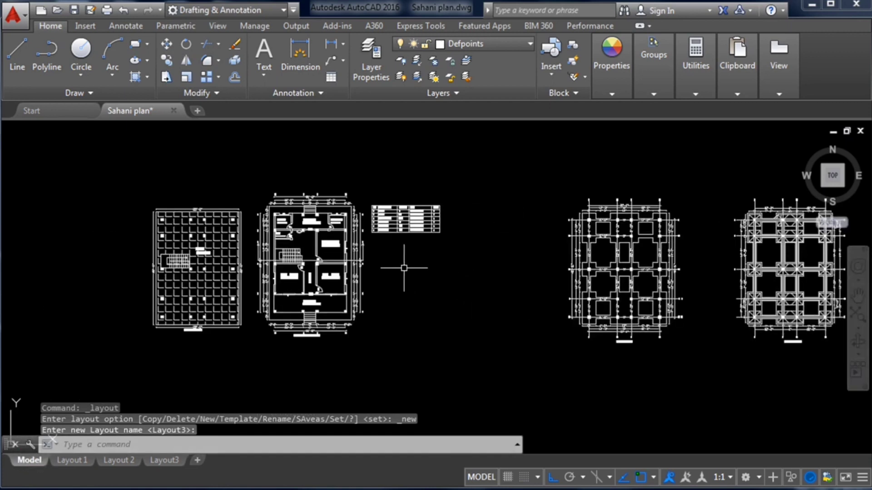
pyautogui.scroll(-2, 404, 269)
pyautogui.scroll(-2, 330, 268)
pyautogui.scroll(-2, 330, 272)
pyautogui.scroll(-2, 309, 272)
pyautogui.scroll(2, 432, 276)
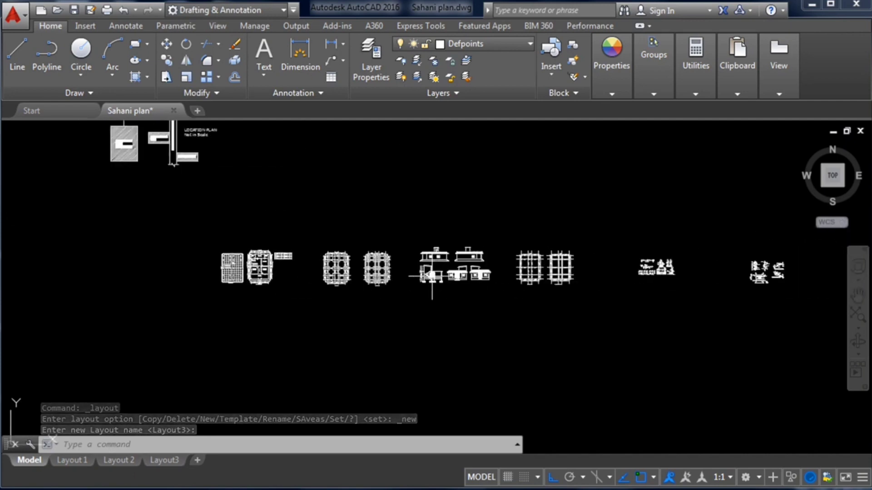
pyautogui.scroll(2, 513, 276)
pyautogui.scroll(-3, 292, 247)
pyautogui.scroll(3, 263, 247)
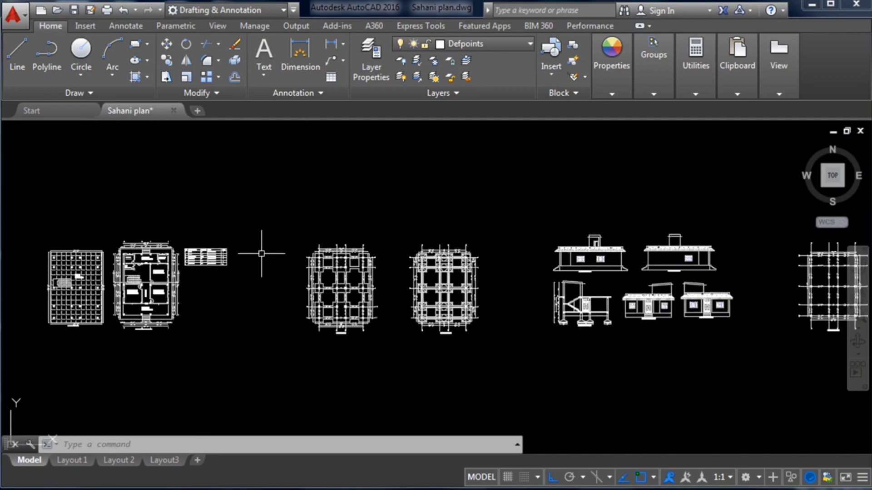
pyautogui.scroll(-2, 382, 250)
pyautogui.scroll(4, 178, 267)
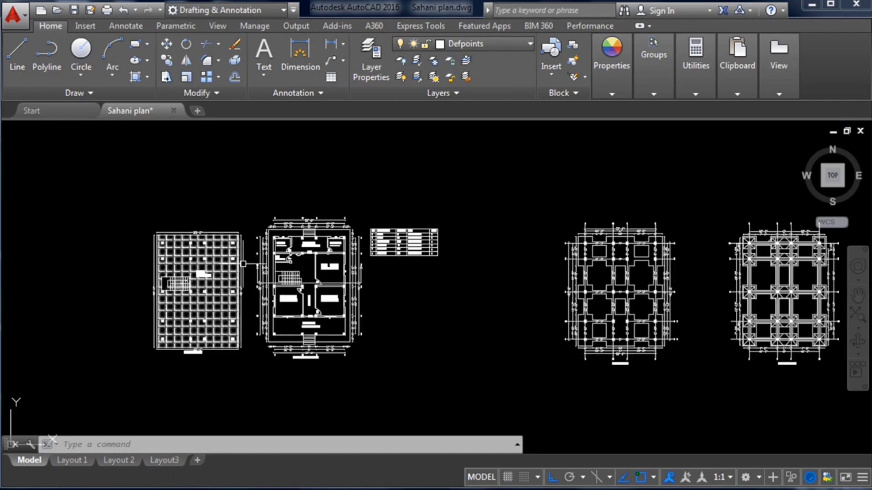
pyautogui.scroll(-2, 427, 271)
pyautogui.scroll(4, 336, 280)
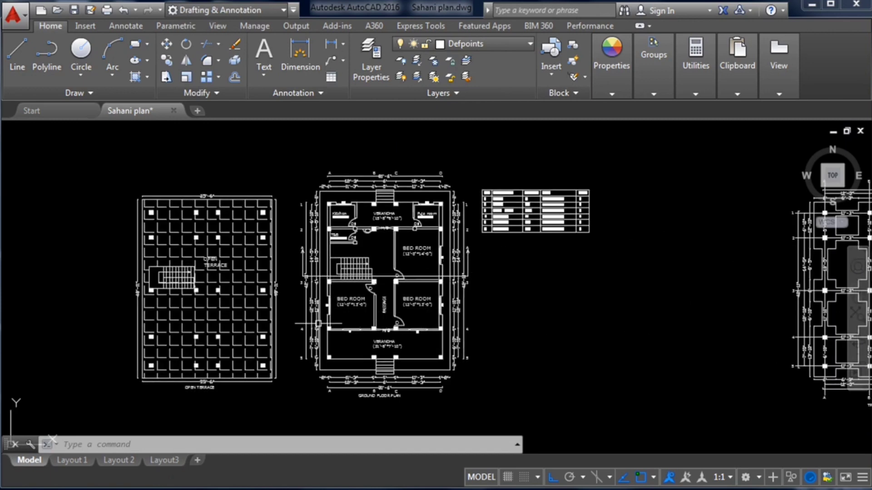
# Switch to the new Layout3 and delete its default viewport
pyautogui.click(170, 460)
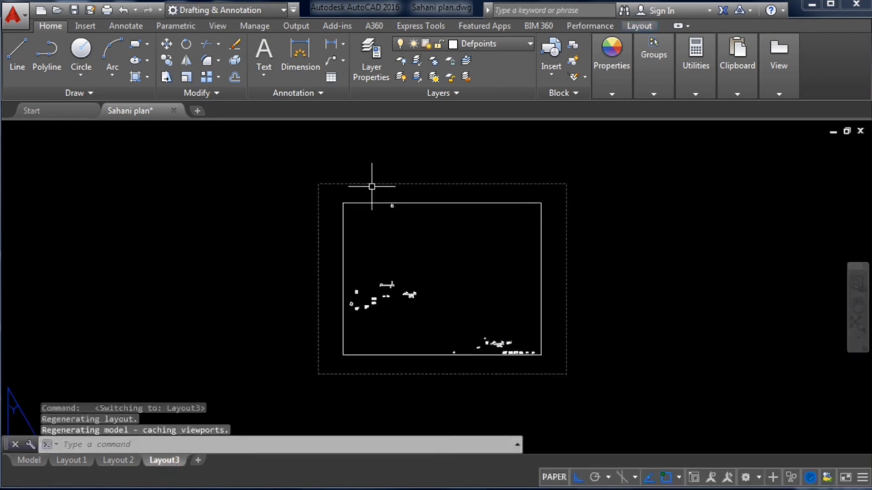
pyautogui.scroll(2, 454, 177)
pyautogui.scroll(-2, 443, 198)
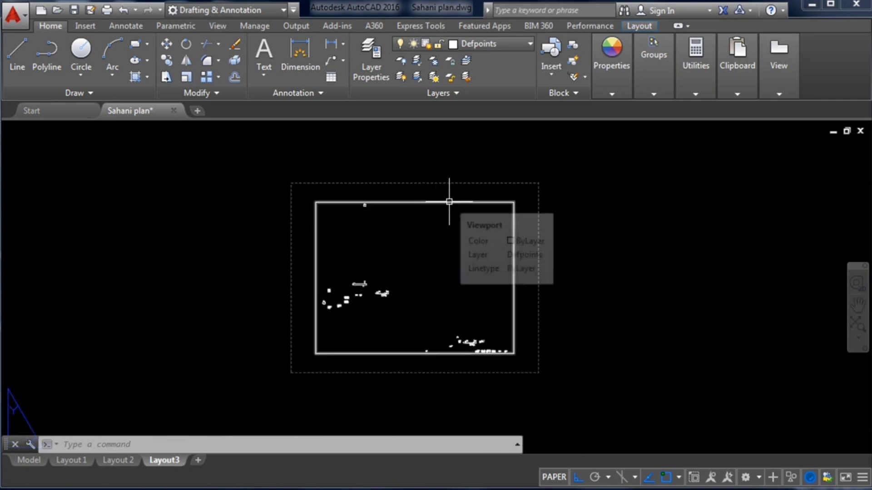
pyautogui.click(448, 202)
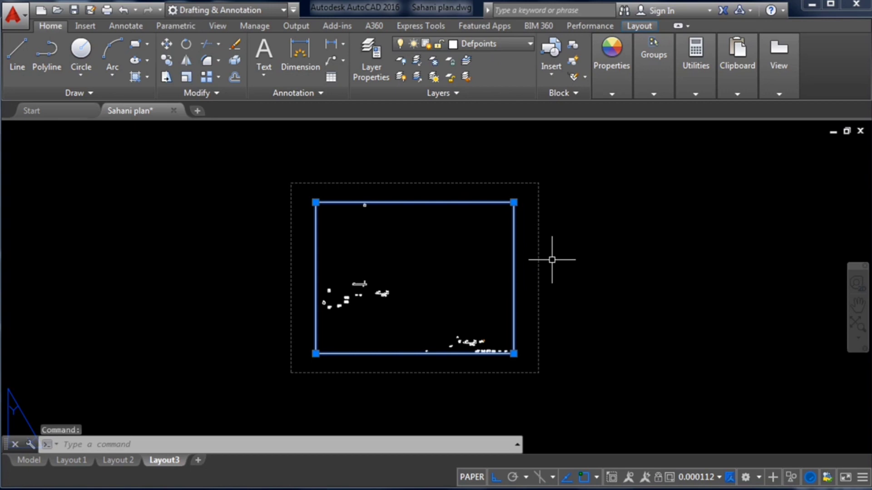
pyautogui.press('Delete')
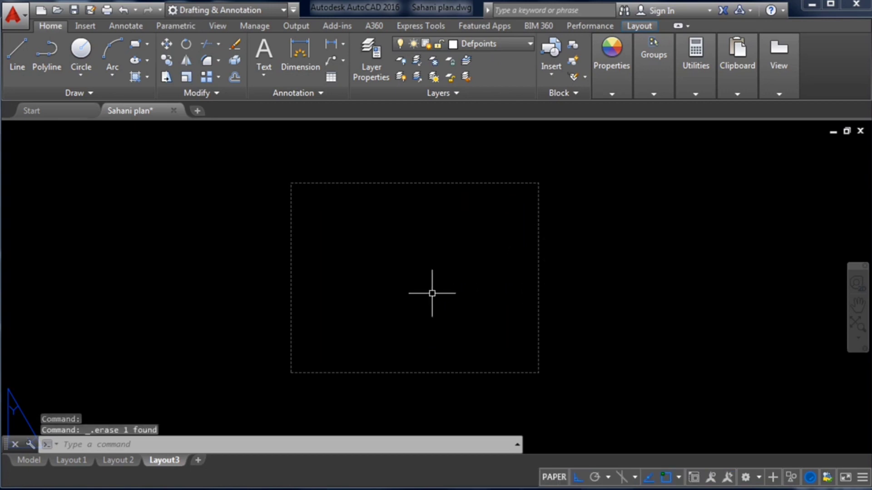
pyautogui.scroll(-2, 422, 259)
pyautogui.scroll(2, 327, 271)
pyautogui.scroll(-2, 360, 271)
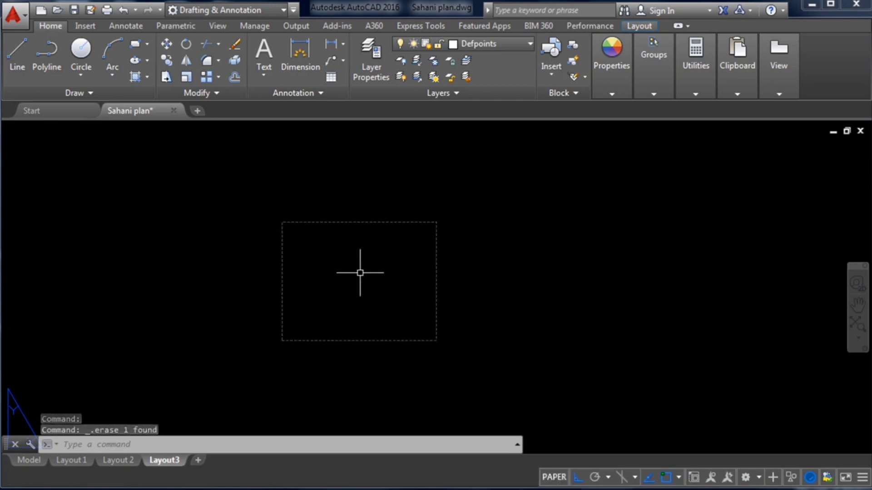
pyautogui.scroll(2, 371, 268)
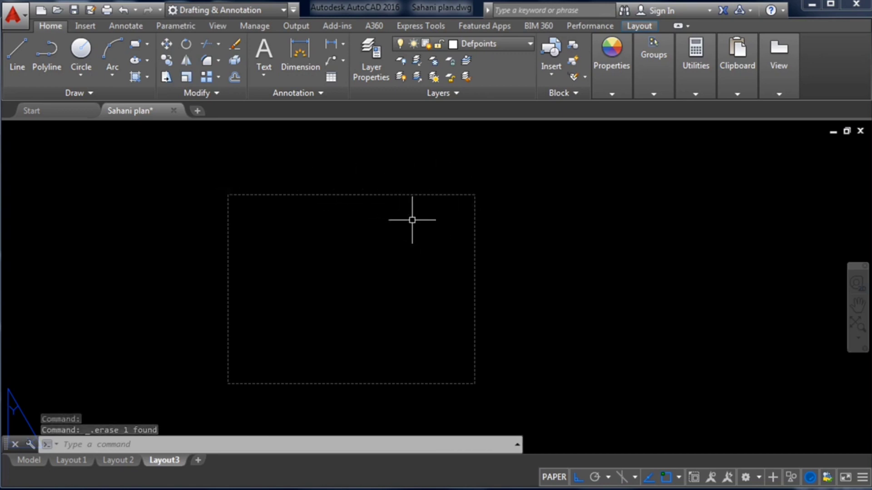
pyautogui.scroll(-2, 403, 201)
pyautogui.scroll(2, 410, 196)
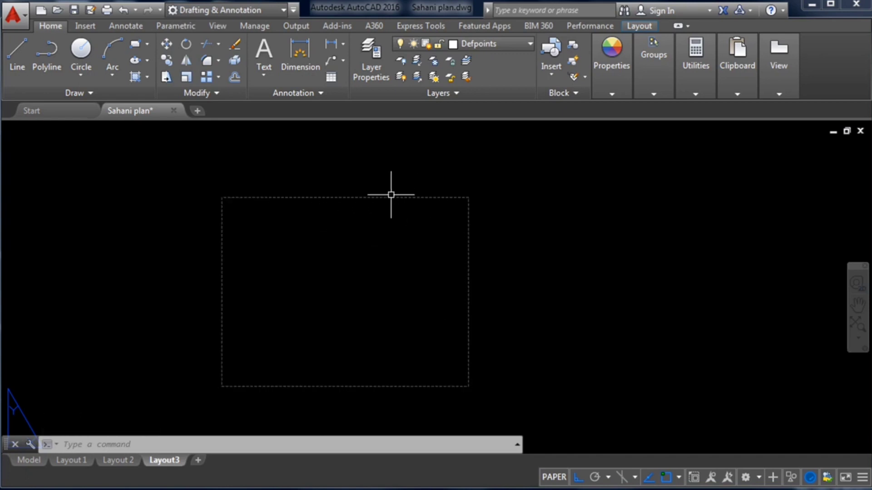
# Open the page setup of Layout3 for modification
pyautogui.rightClick(170, 462)
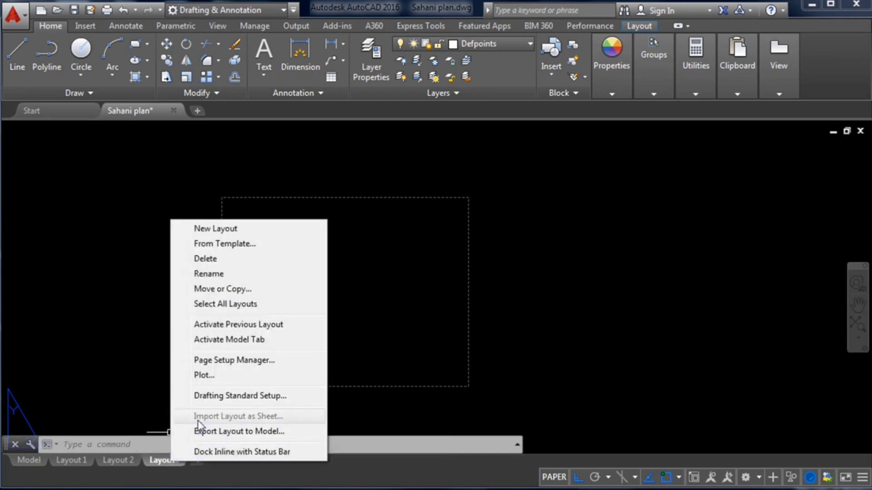
pyautogui.click(242, 361)
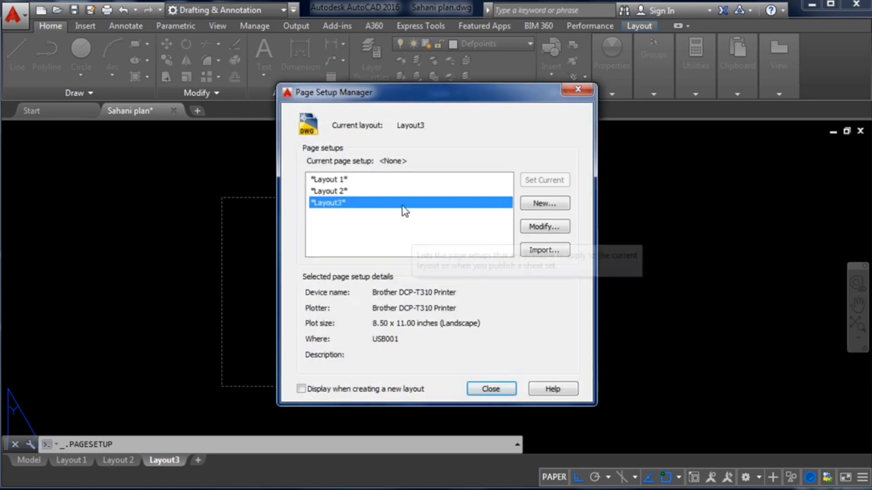
pyautogui.click(338, 204)
pyautogui.click(356, 190)
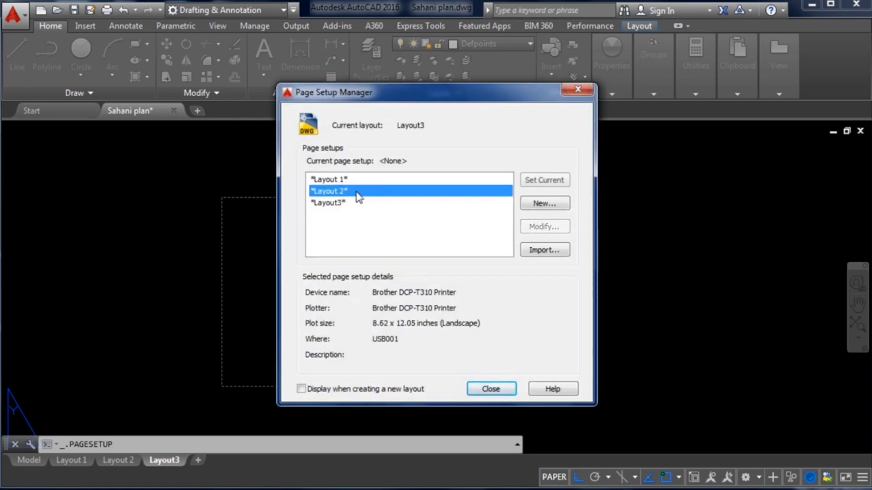
pyautogui.click(356, 202)
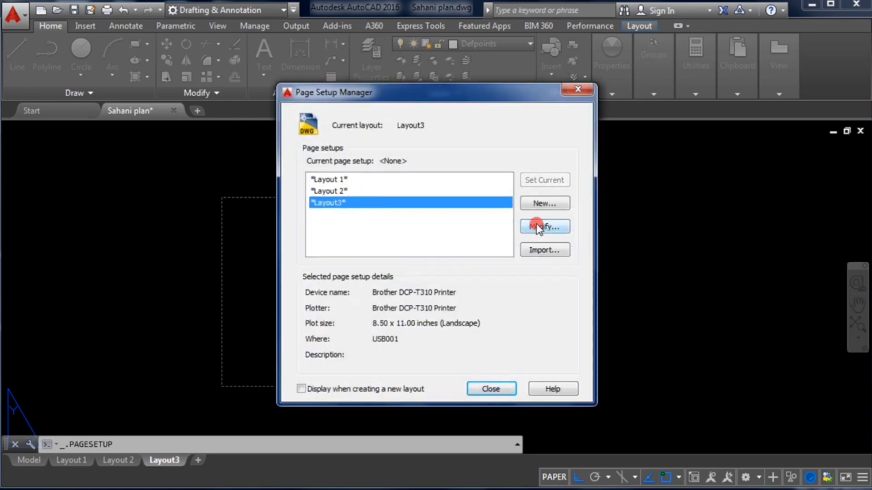
pyautogui.click(538, 227)
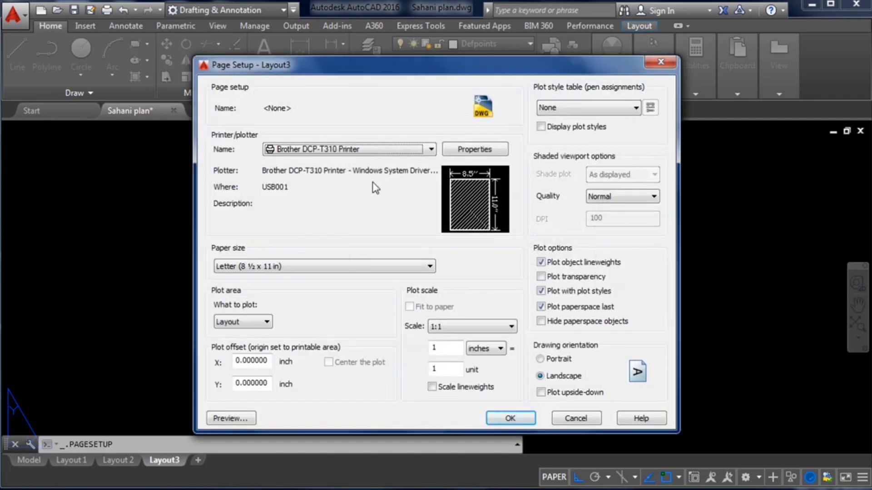
# Set Layout3's plotter to DWG To PDF.pc3 and its paper size to ISO A3 (420.00 x 297.00 MM)
pyautogui.click(381, 151)
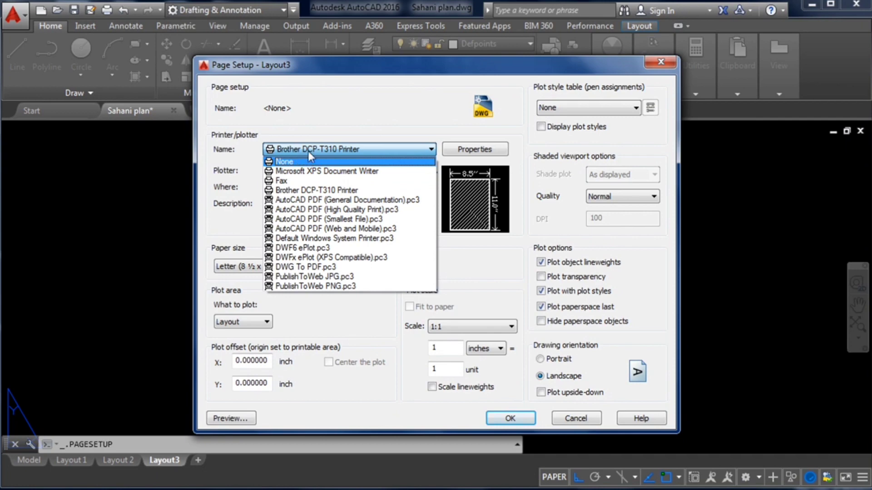
pyautogui.click(372, 130)
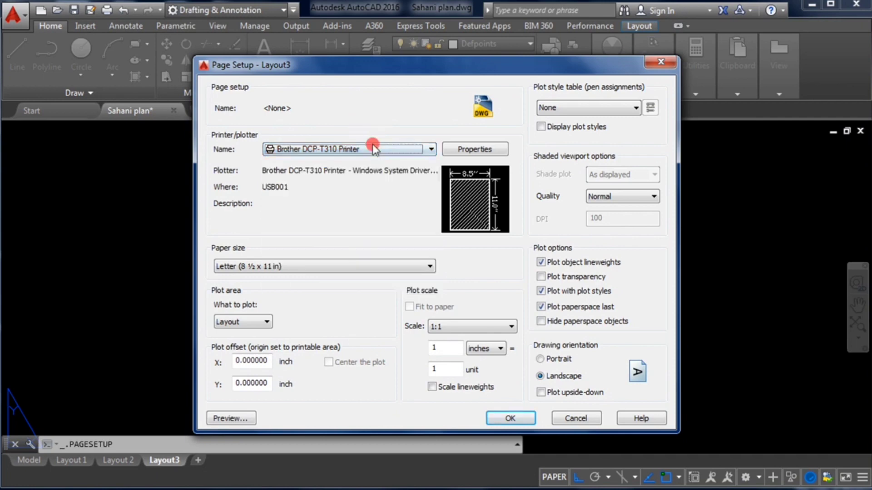
pyautogui.click(376, 149)
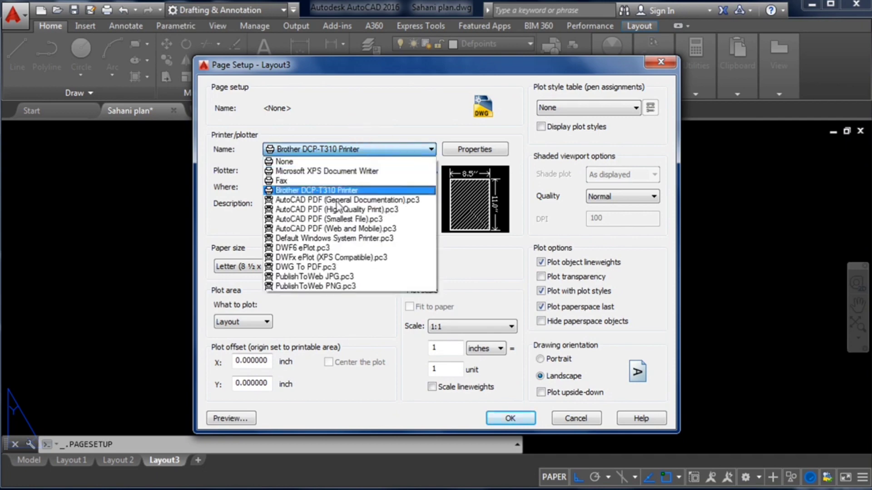
pyautogui.click(338, 268)
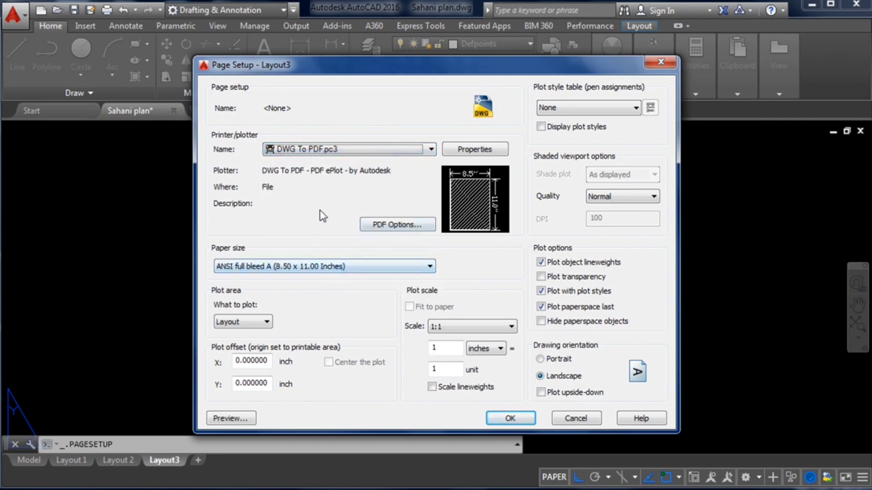
pyautogui.click(358, 271)
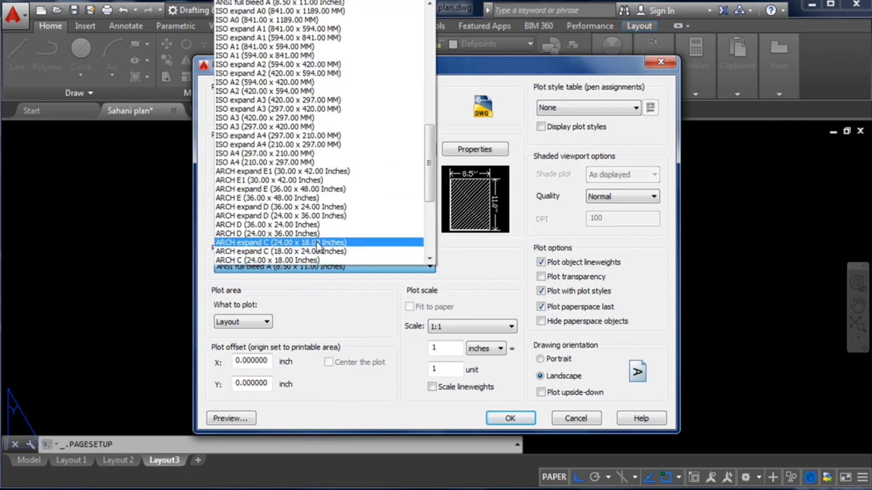
pyautogui.scroll(-3, 318, 247)
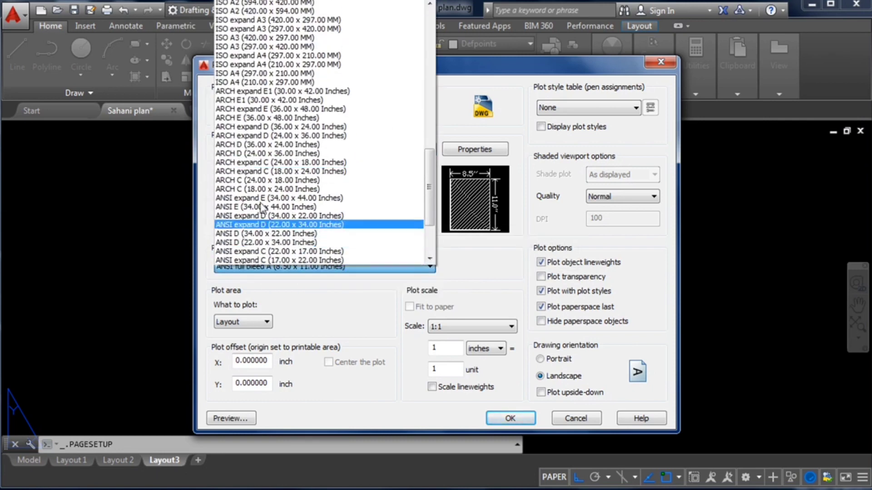
pyautogui.click(261, 38)
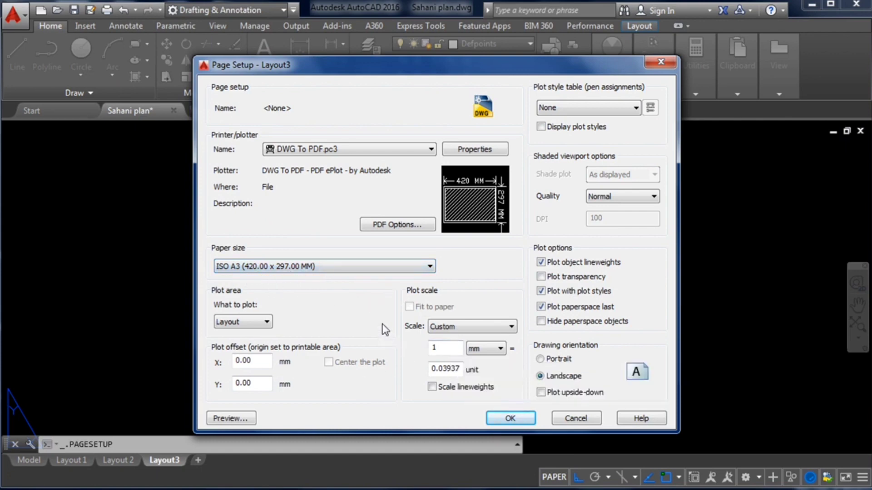
# Check the custom plot scale's millimetre-to-unit ratio and apply the page setup to Layout3
pyautogui.click(450, 349)
pyautogui.moveTo(453, 368); pyautogui.dragTo(462, 369)
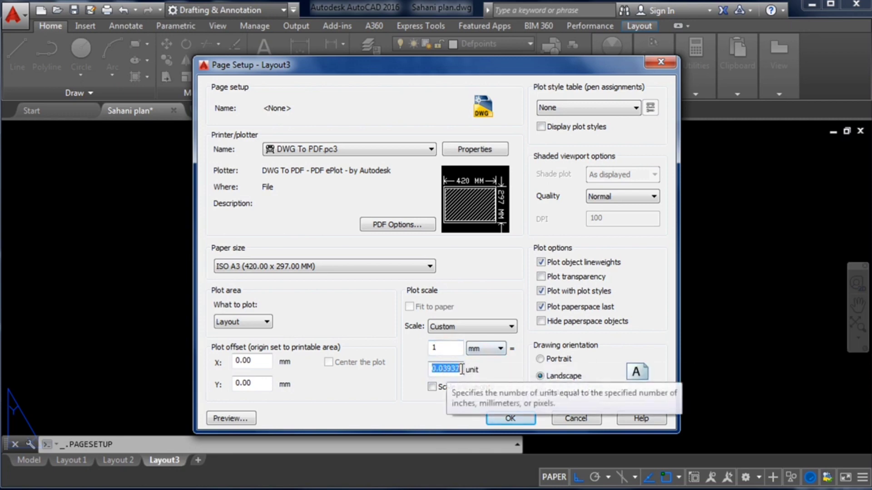
pyautogui.click(507, 364)
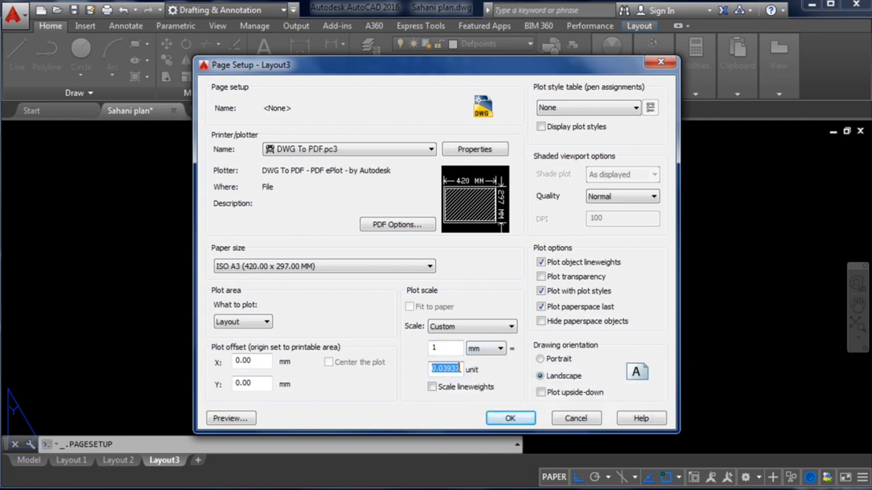
pyautogui.click(459, 368)
pyautogui.click(459, 369)
pyautogui.moveTo(460, 368); pyautogui.dragTo(426, 373)
pyautogui.click(449, 369)
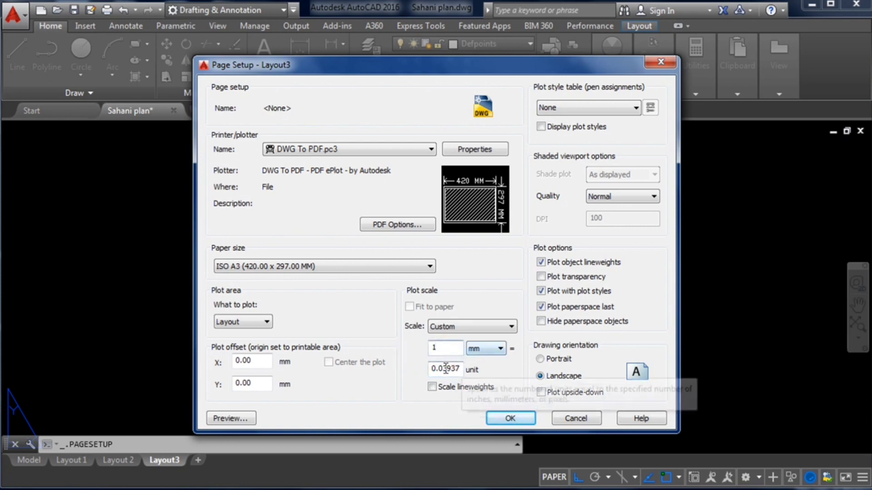
pyautogui.moveTo(431, 369); pyautogui.dragTo(466, 370)
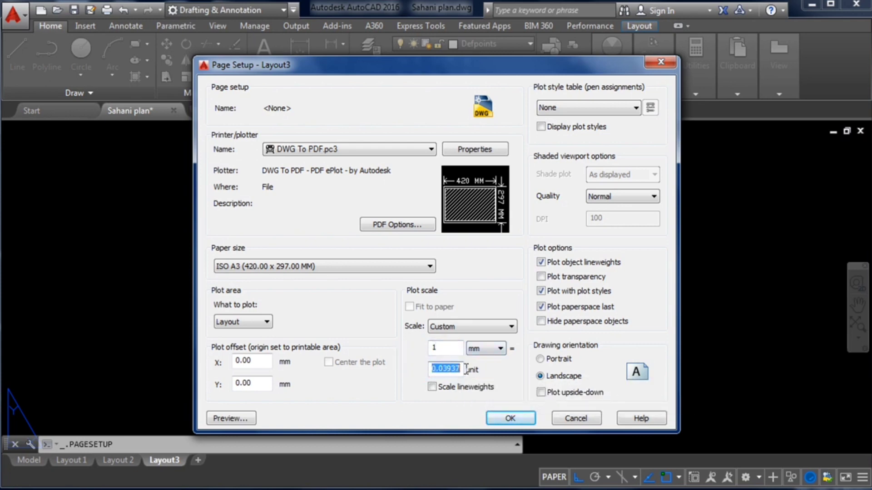
pyautogui.click(508, 418)
pyautogui.click(499, 391)
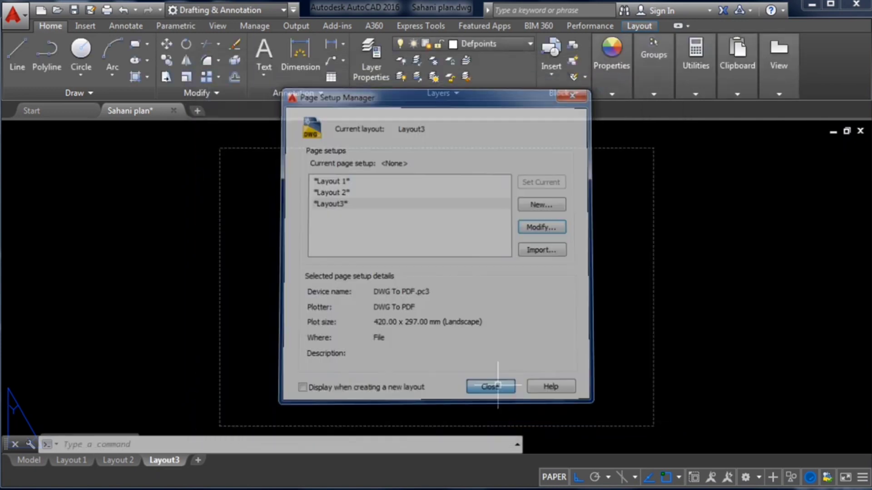
# Examine the printable-area boundary of the A3 sheet on Layout3
pyautogui.scroll(-2, 400, 272)
pyautogui.scroll(2, 451, 276)
pyautogui.scroll(-2, 348, 228)
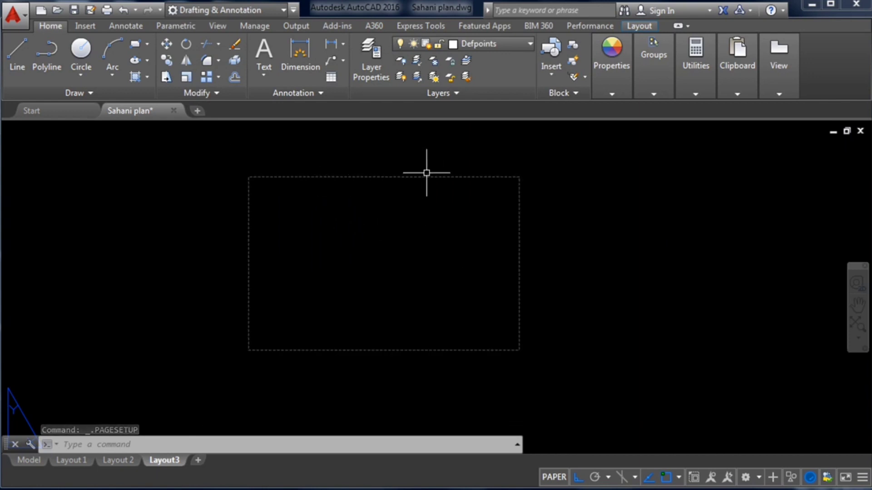
pyautogui.scroll(2, 427, 172)
pyautogui.scroll(-2, 426, 173)
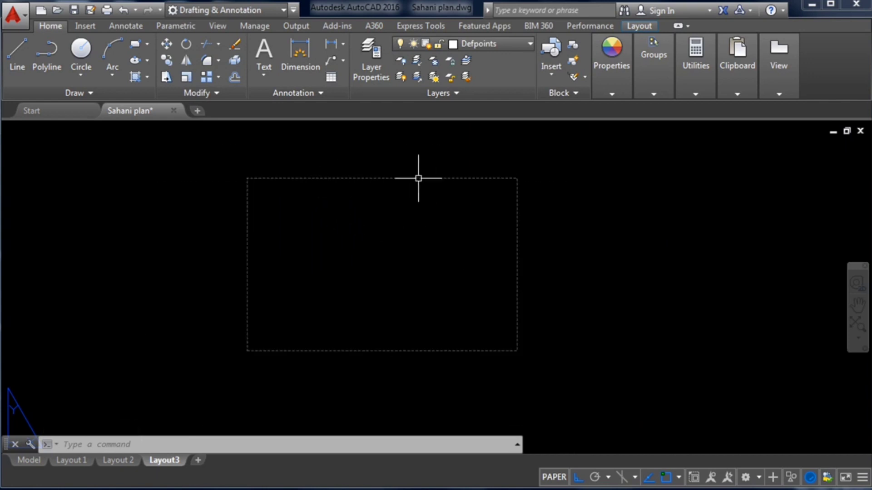
pyautogui.scroll(-2, 417, 177)
pyautogui.scroll(4, 417, 177)
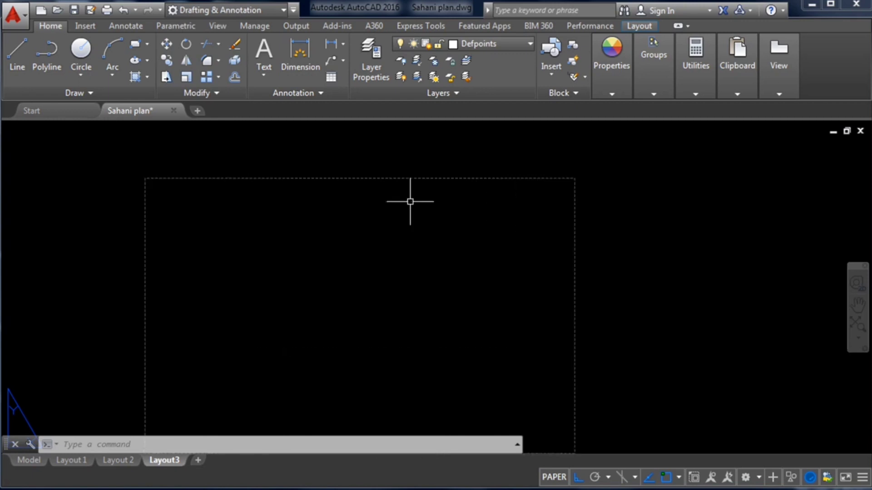
pyautogui.scroll(-2, 406, 218)
pyautogui.scroll(-2, 315, 191)
pyautogui.scroll(2, 335, 201)
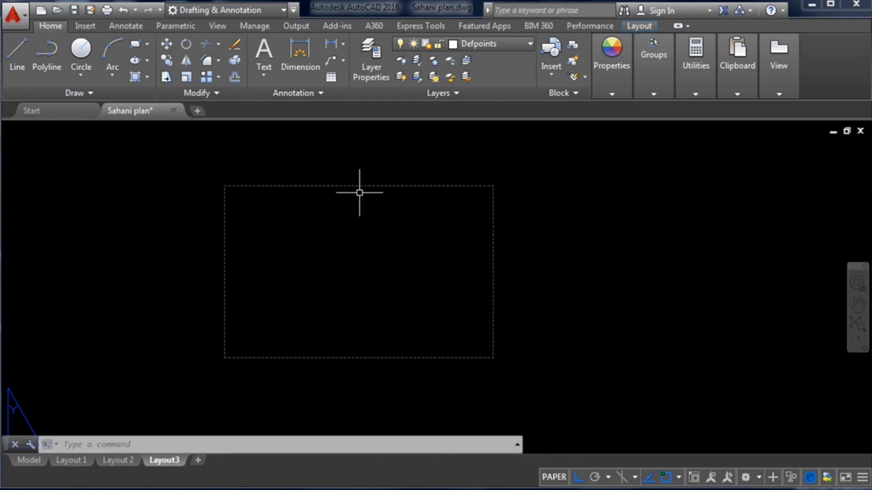
pyautogui.scroll(2, 358, 179)
pyautogui.scroll(-2, 361, 178)
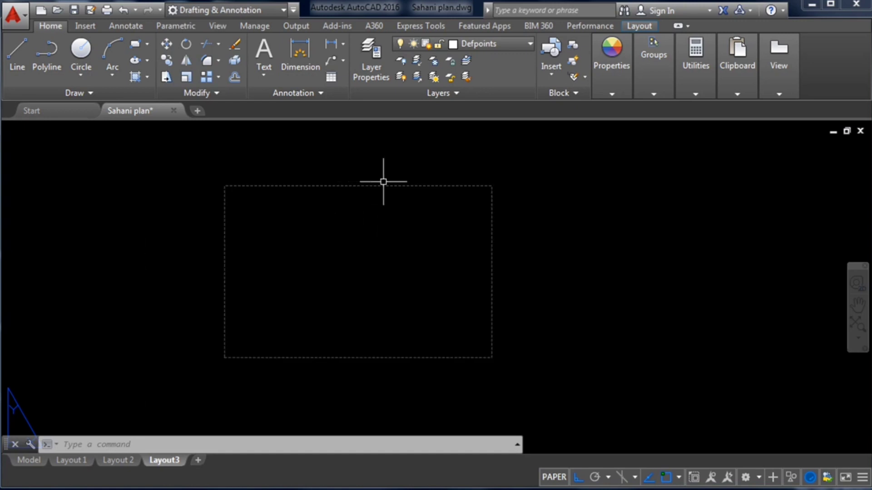
# Create a rectangular viewport from the printable area's upper-left corner, covering about half its width and three quarters of its height
pyautogui.click(642, 28)
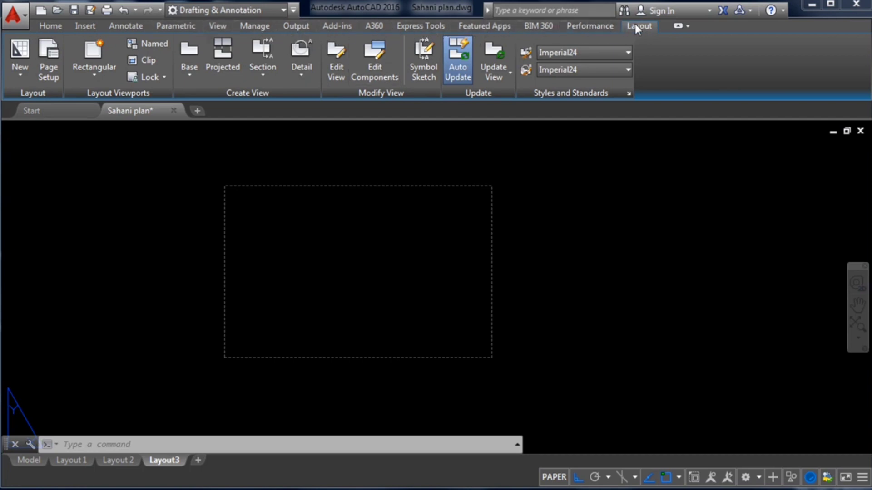
pyautogui.click(97, 54)
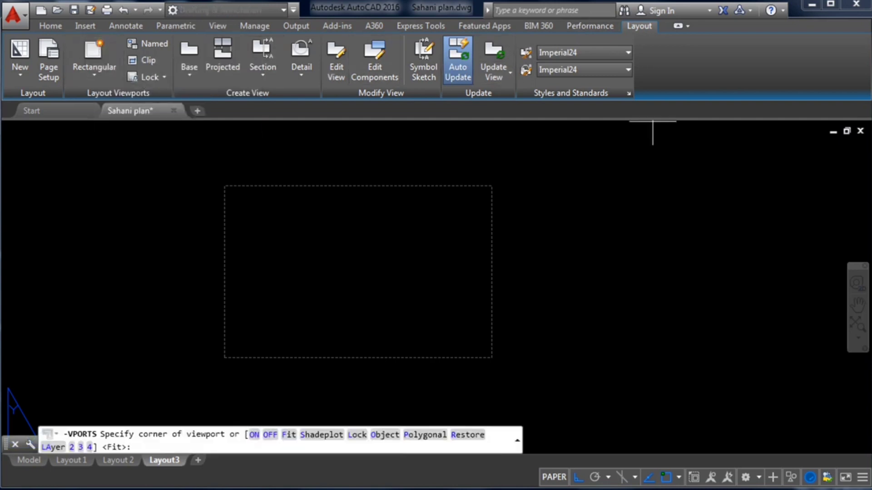
pyautogui.scroll(2, 289, 215)
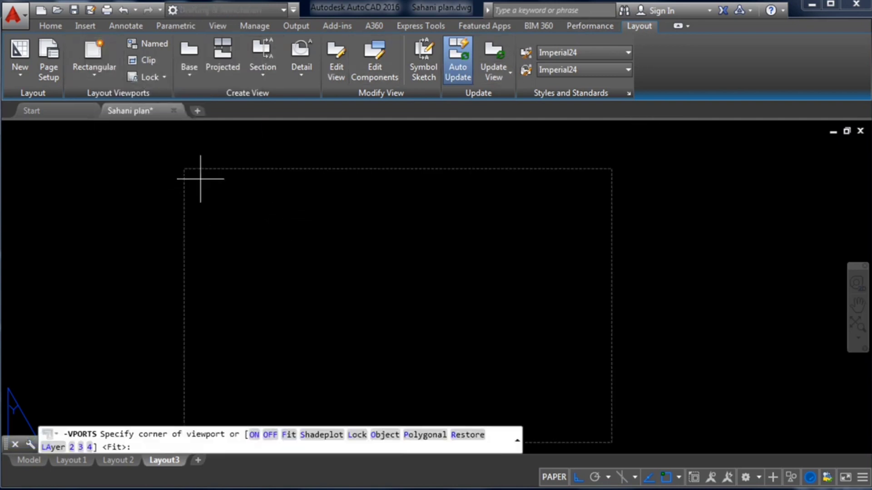
pyautogui.scroll(2, 191, 176)
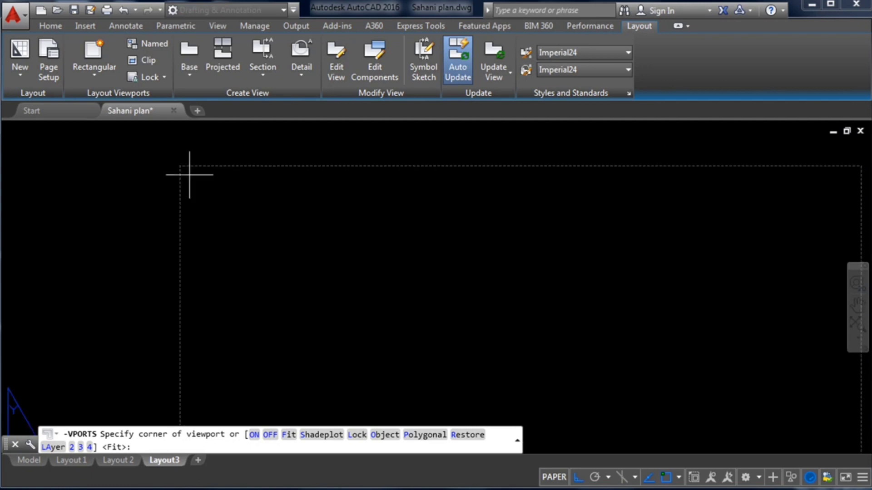
pyautogui.scroll(-3, 189, 174)
pyautogui.scroll(-2, 190, 174)
pyautogui.scroll(2, 217, 187)
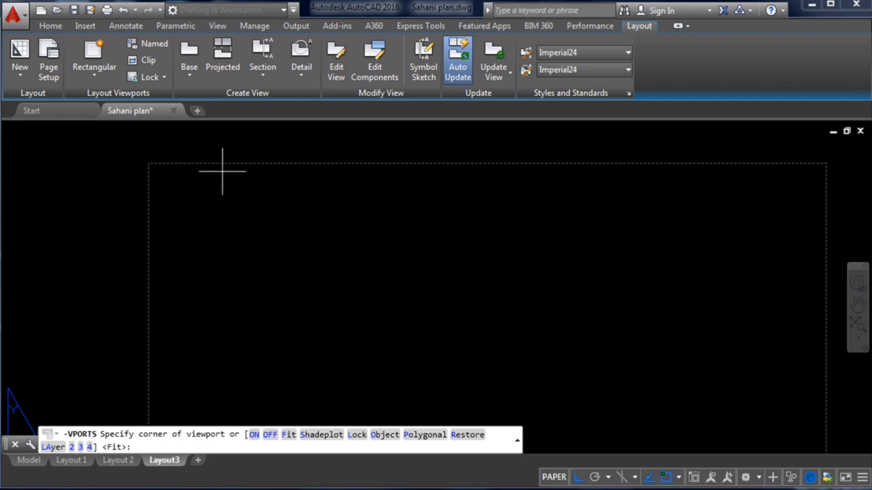
pyautogui.scroll(-3, 181, 181)
pyautogui.scroll(2, 226, 171)
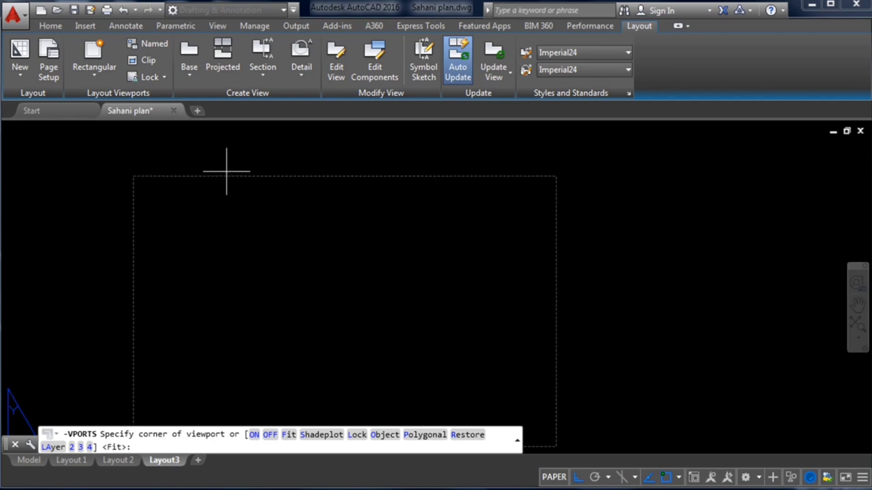
pyautogui.scroll(2, 239, 139)
pyautogui.scroll(-4, 240, 144)
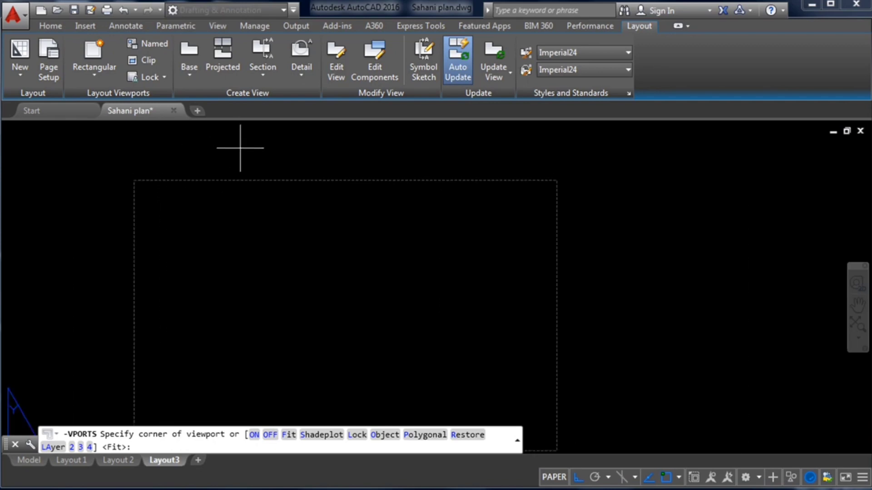
pyautogui.scroll(2, 251, 133)
pyautogui.scroll(2, 256, 145)
pyautogui.scroll(-4, 261, 164)
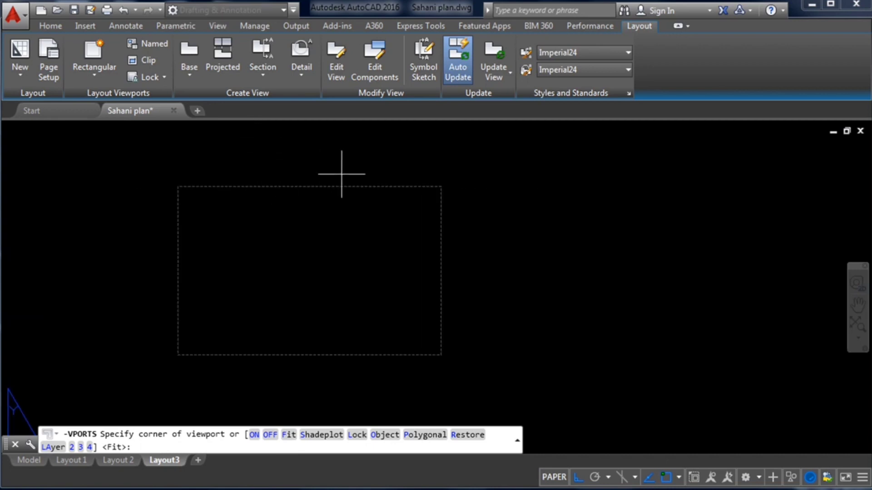
pyautogui.scroll(2, 341, 174)
pyautogui.scroll(2, 271, 180)
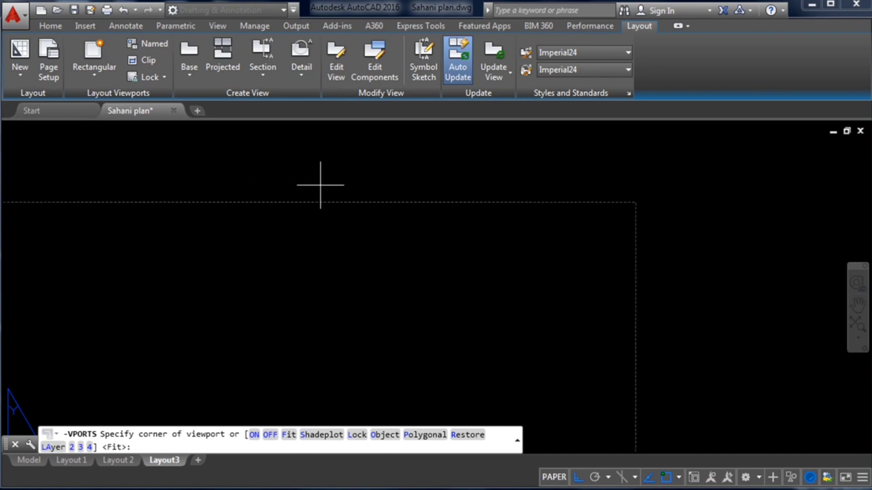
pyautogui.scroll(-2, 313, 179)
pyautogui.scroll(-2, 341, 163)
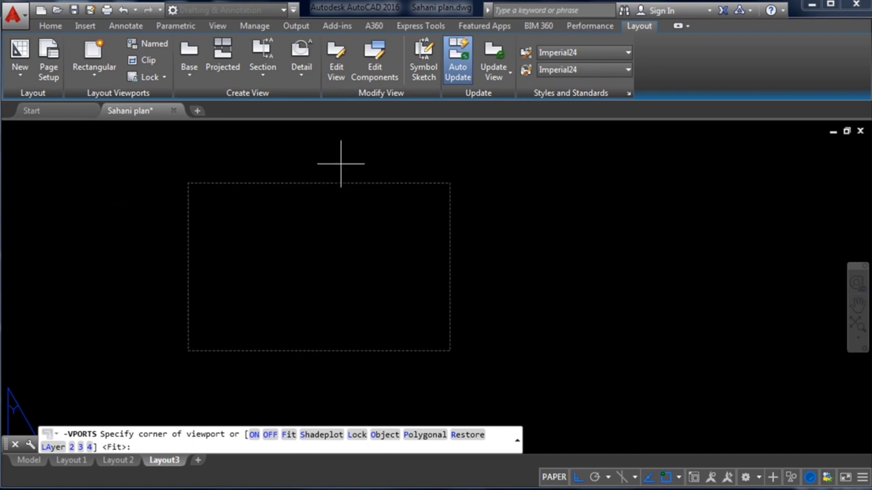
pyautogui.scroll(2, 261, 186)
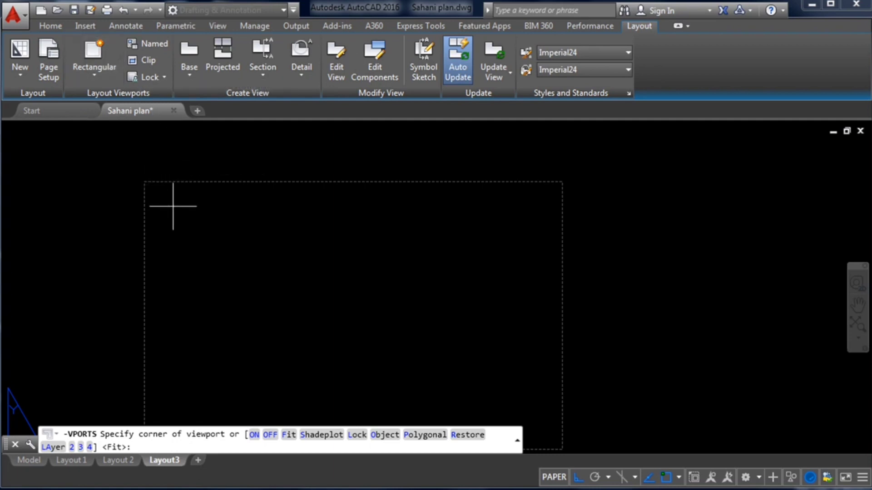
pyautogui.scroll(2, 165, 175)
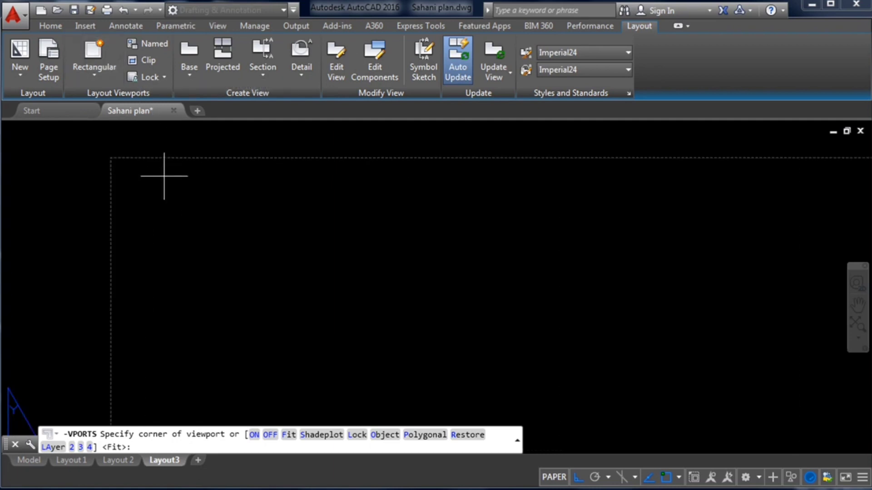
pyautogui.scroll(3, 116, 158)
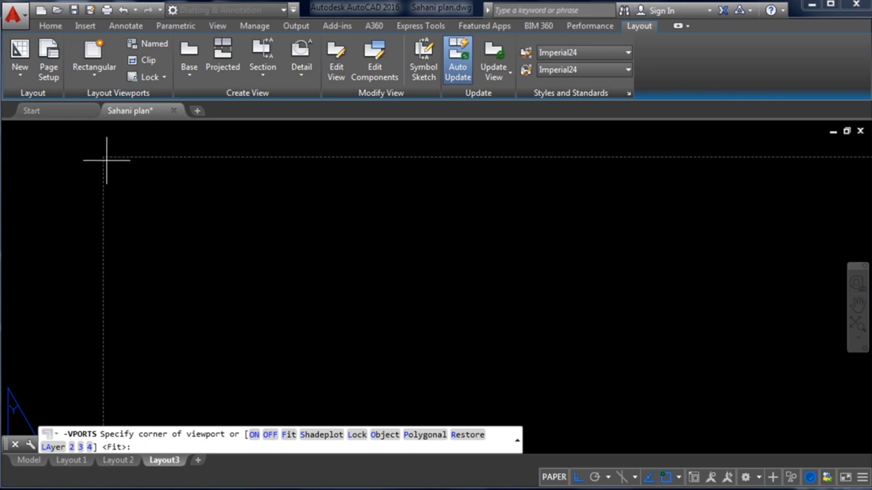
pyautogui.click(106, 160)
pyautogui.scroll(-5, 187, 178)
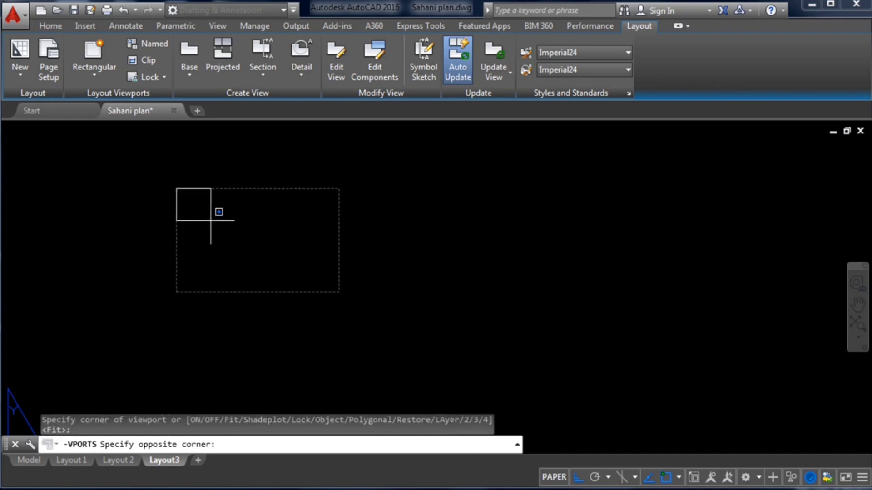
pyautogui.scroll(4, 218, 225)
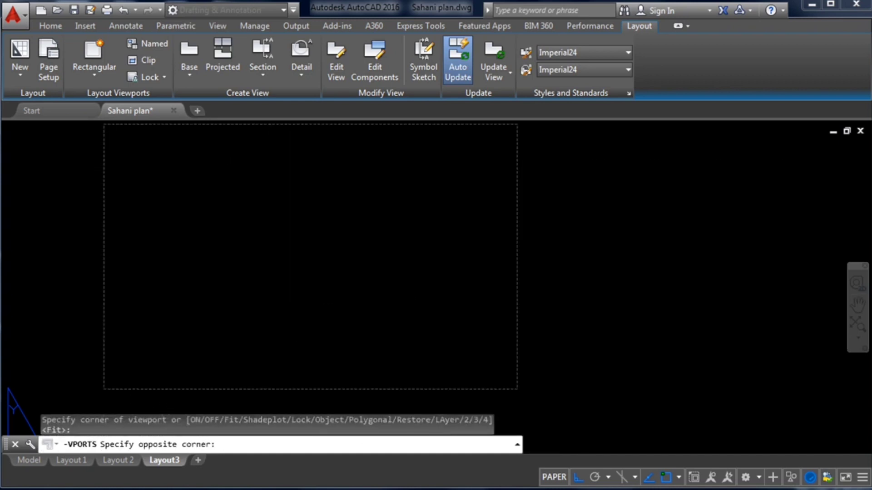
pyautogui.click(316, 321)
pyautogui.scroll(-4, 286, 353)
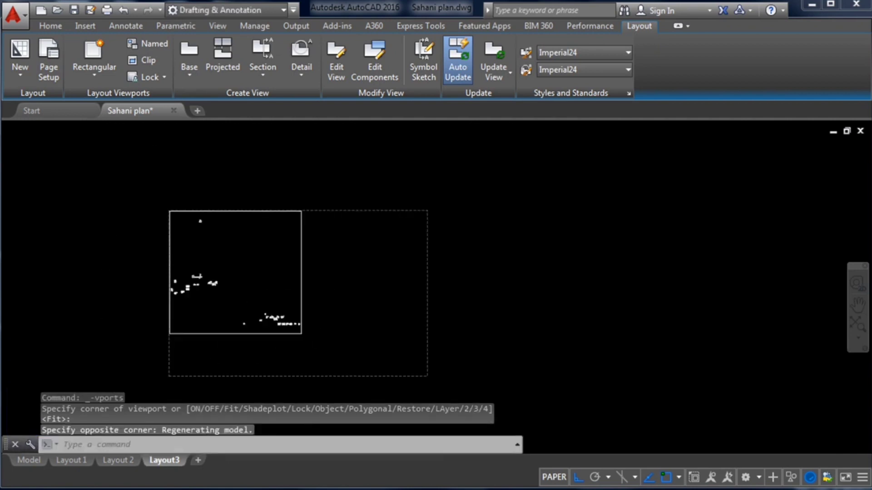
# Activate model space inside the new viewport and enlarge its view around the house plan drawings
pyautogui.scroll(4, 293, 357)
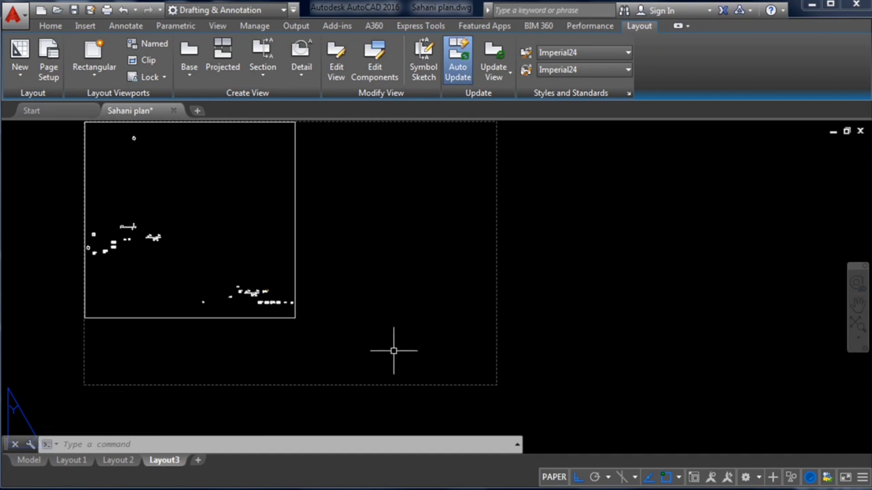
pyautogui.scroll(-2, 393, 331)
pyautogui.scroll(2, 307, 258)
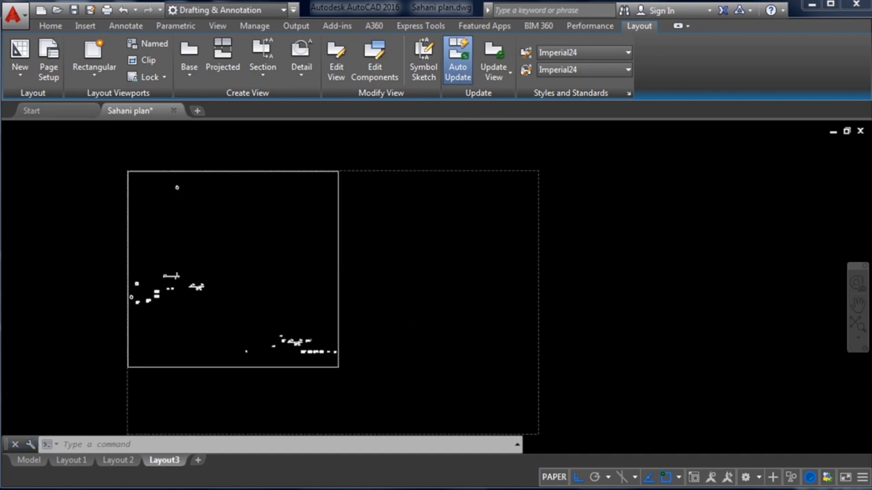
pyautogui.scroll(-2, 284, 203)
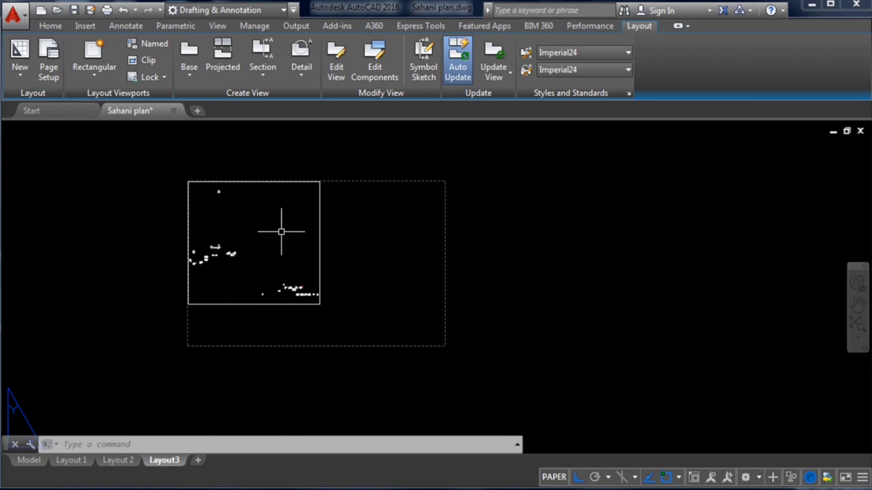
pyautogui.scroll(-2, 514, 229)
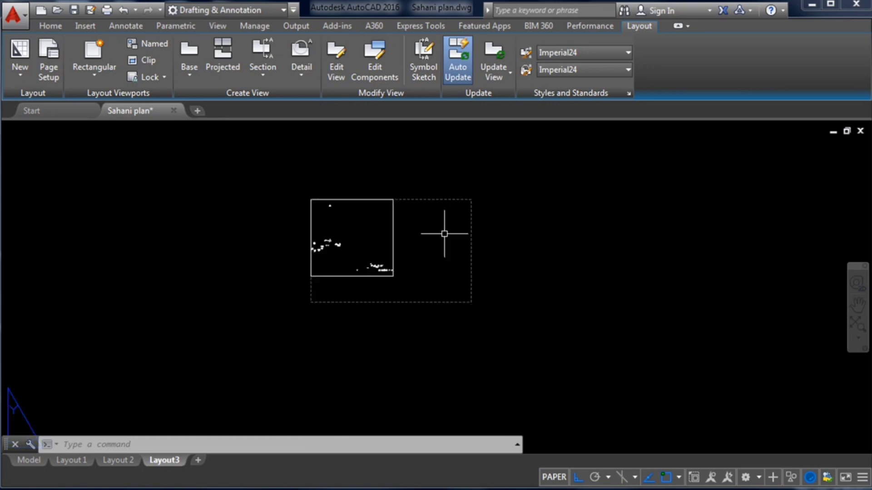
pyautogui.scroll(2, 409, 234)
pyautogui.scroll(2, 408, 234)
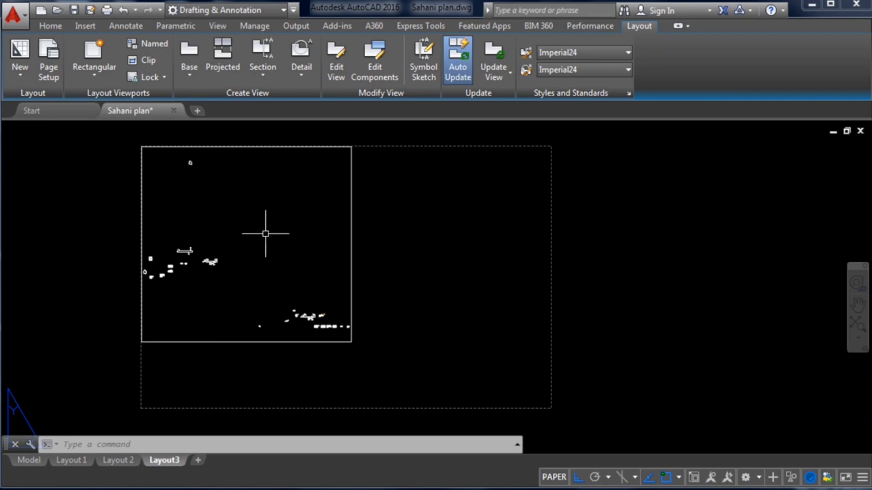
pyautogui.doubleClick(259, 232)
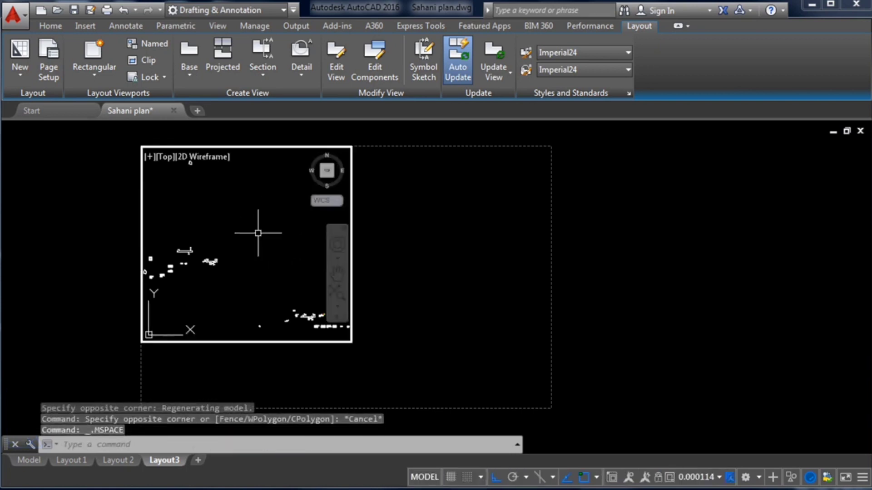
pyautogui.scroll(-4, 232, 210)
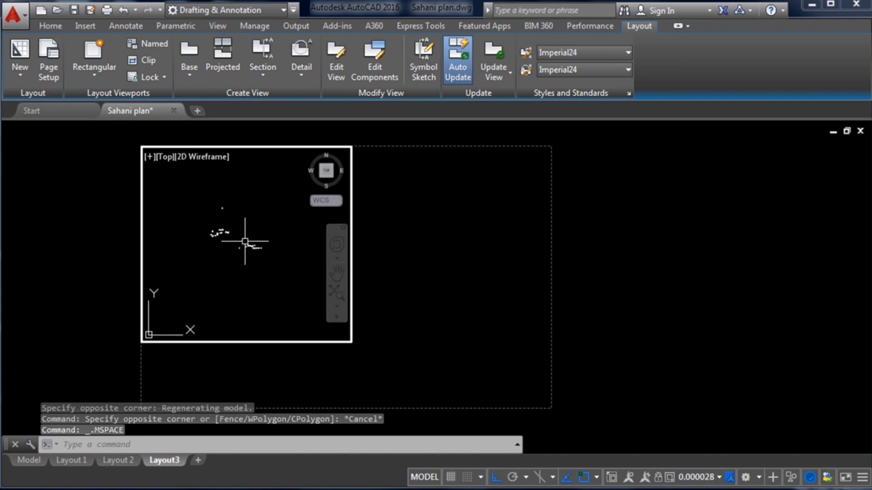
pyautogui.scroll(5, 253, 252)
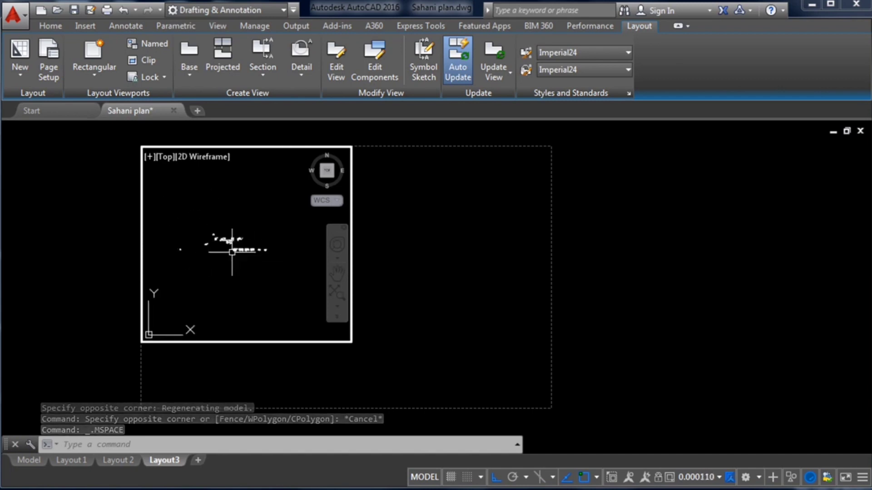
pyautogui.scroll(10, 250, 240)
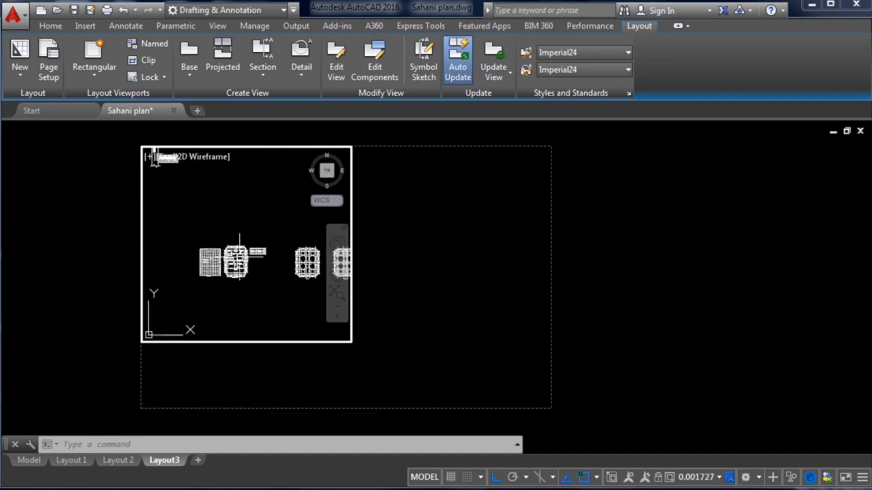
# Frame the gridded terrace plan and the bedroom floor plan side by side within the viewport
pyautogui.scroll(-1, 258, 249)
pyautogui.scroll(2, 247, 256)
pyautogui.scroll(-2, 263, 255)
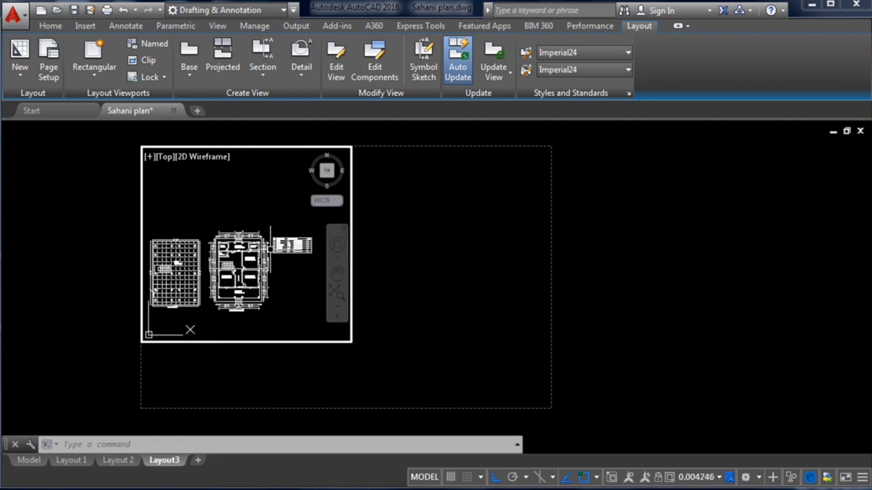
pyautogui.scroll(4, 252, 252)
pyautogui.scroll(-4, 259, 268)
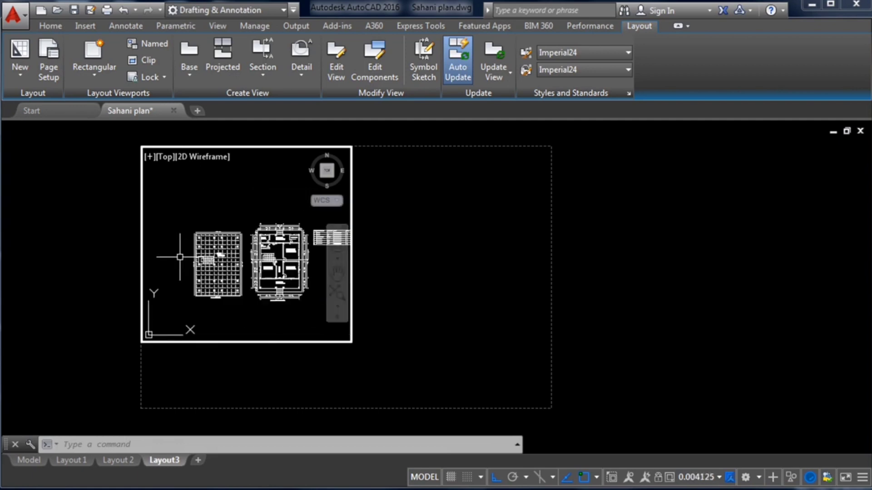
pyautogui.scroll(3, 268, 287)
pyautogui.scroll(-2, 263, 279)
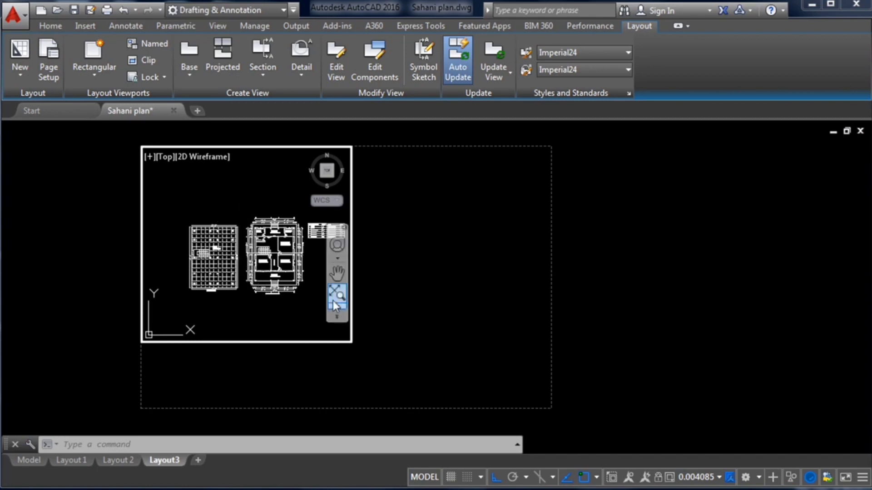
pyautogui.scroll(-2, 241, 252)
pyautogui.scroll(2, 252, 257)
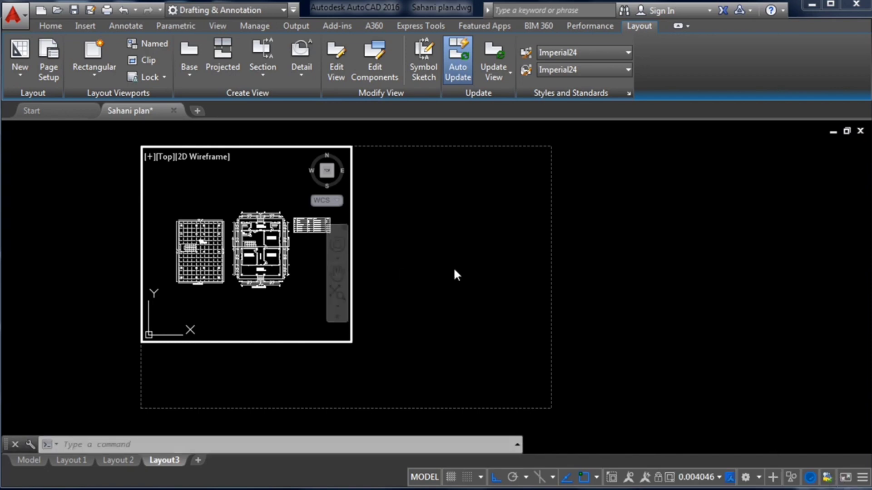
# Try the viewport at the 1:100 and 1:120 scales
pyautogui.click(719, 478)
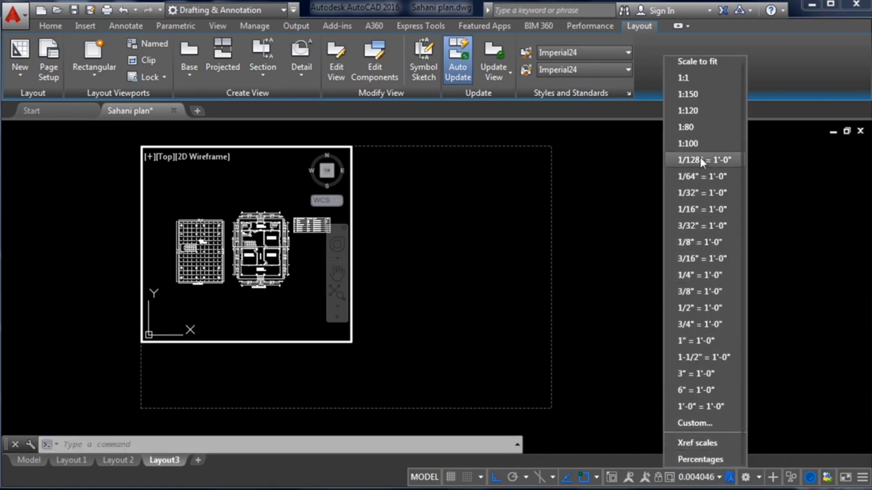
pyautogui.click(697, 144)
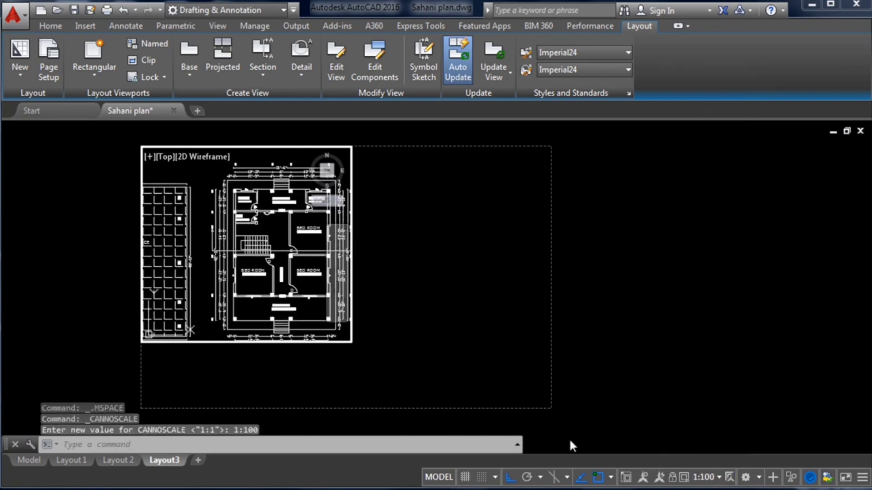
pyautogui.click(704, 476)
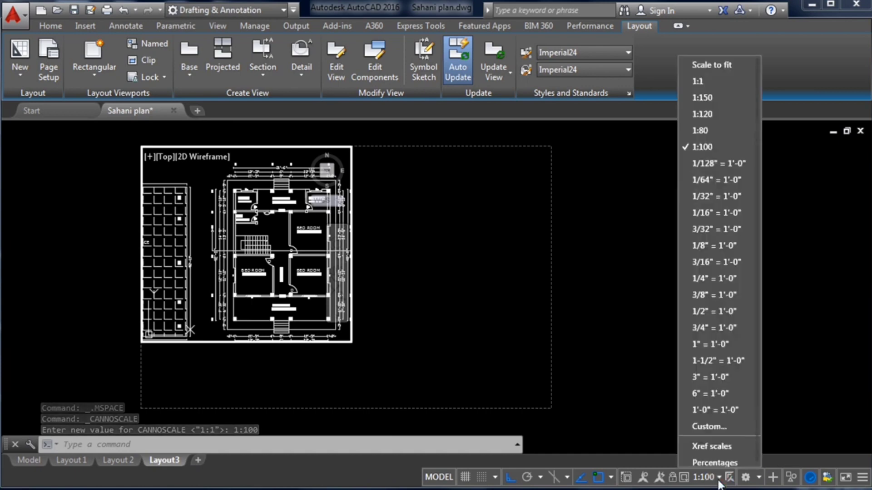
pyautogui.click(703, 110)
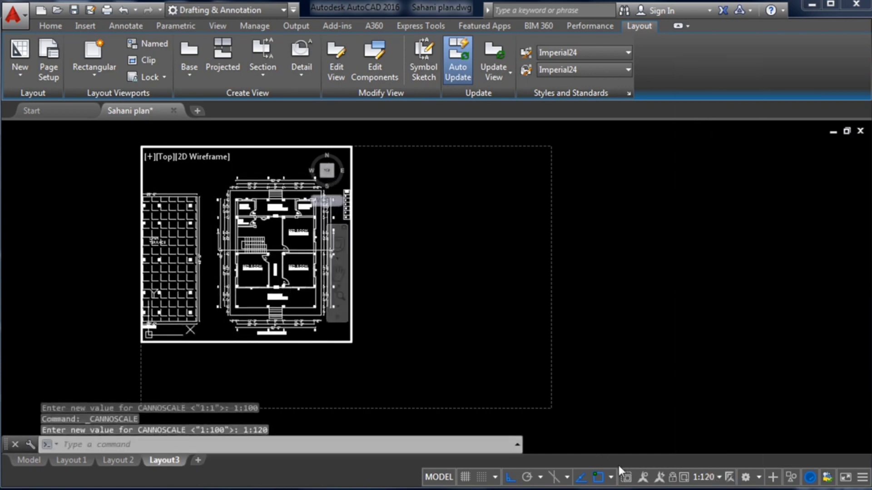
# Set the active viewport's scale to 1:150
pyautogui.click(720, 476)
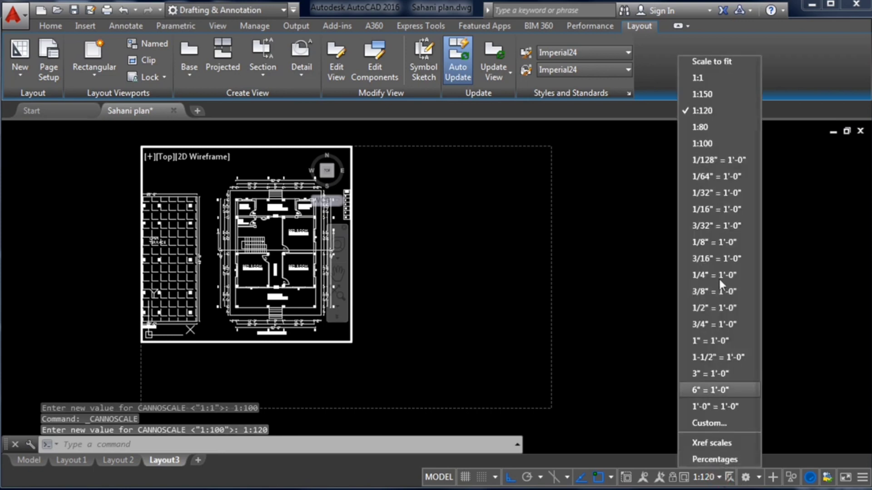
pyautogui.click(719, 99)
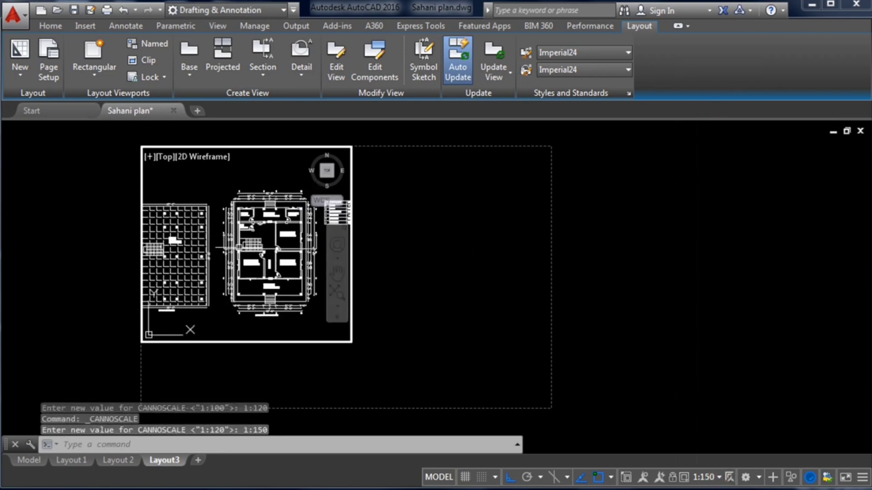
# Reposition the gridded terrace plan and bedroom floor plan fully inside the viewport, and return to paper space
pyautogui.click(337, 274)
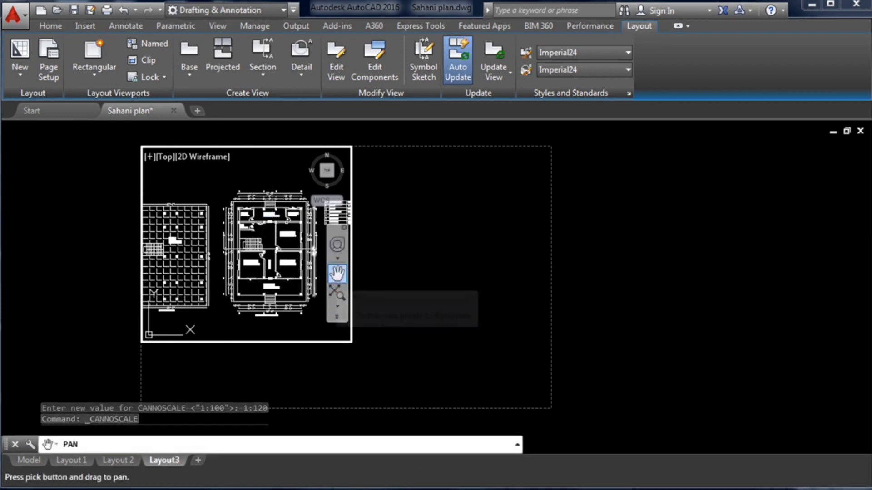
pyautogui.moveTo(222, 302); pyautogui.dragTo(248, 287)
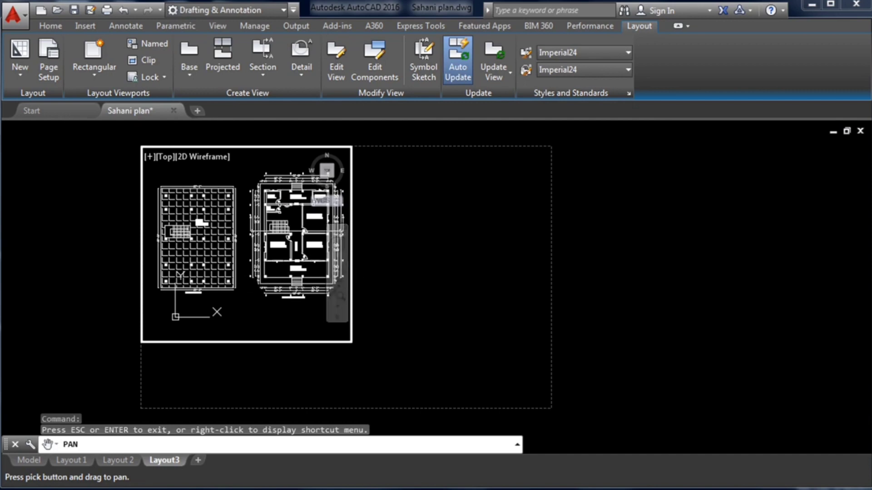
pyautogui.press('Escape')
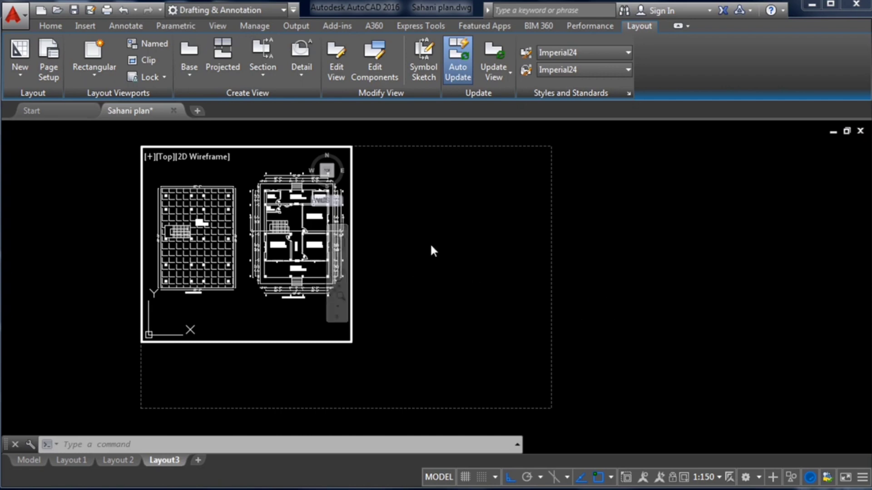
pyautogui.doubleClick(629, 260)
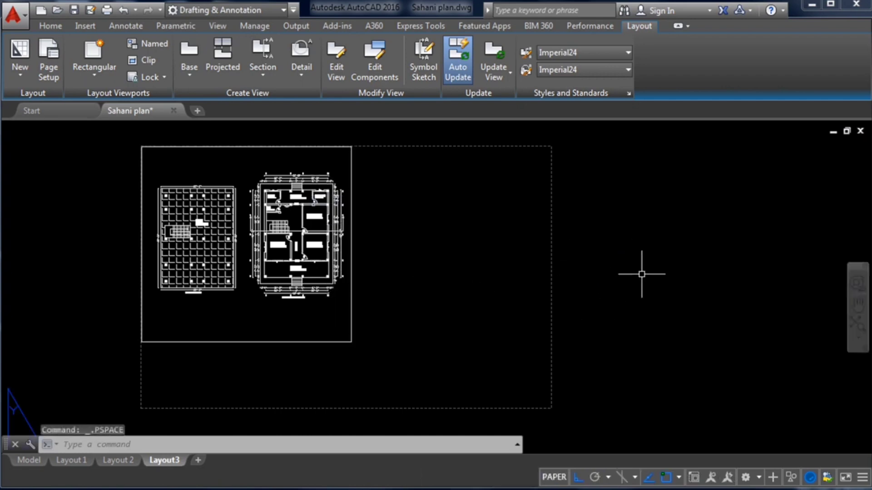
# Create a second rectangular viewport from the first viewport's upper inner corner to the sheet's opposite edge, at about the same height
pyautogui.scroll(-2, 642, 274)
pyautogui.scroll(2, 639, 274)
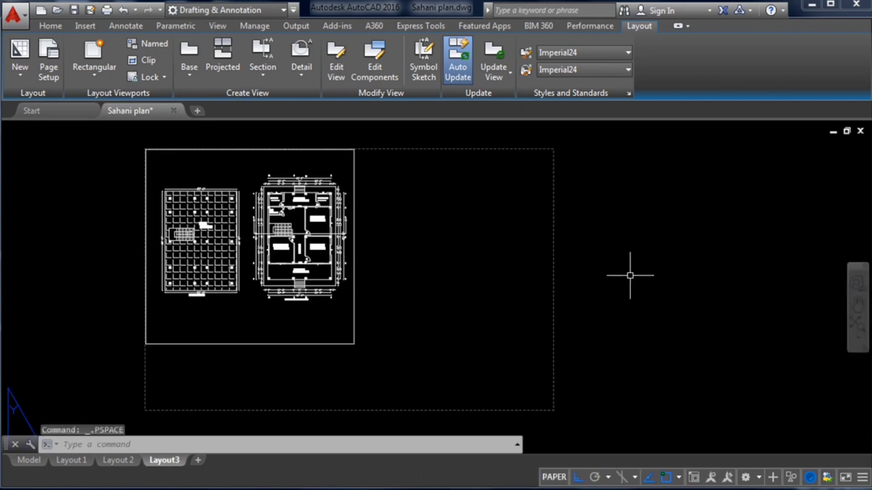
pyautogui.scroll(-2, 318, 223)
pyautogui.scroll(2, 372, 217)
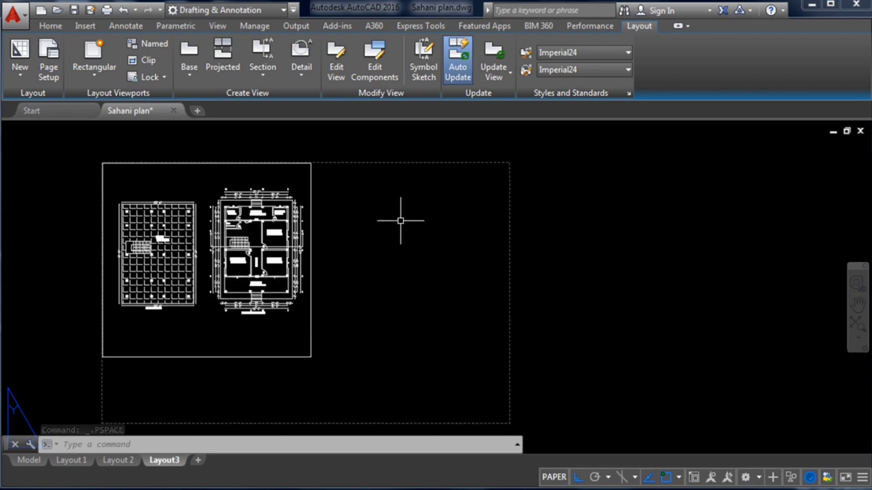
pyautogui.click(94, 51)
pyautogui.scroll(5, 316, 170)
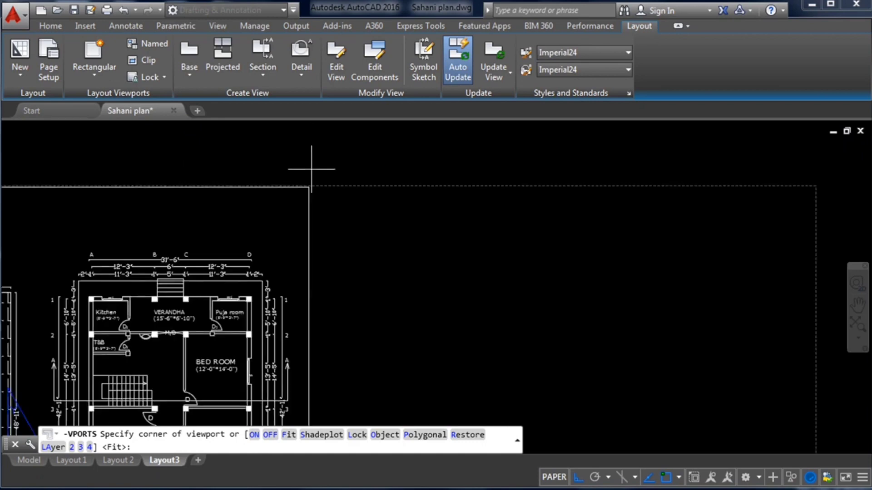
pyautogui.click(308, 191)
pyautogui.scroll(-5, 309, 192)
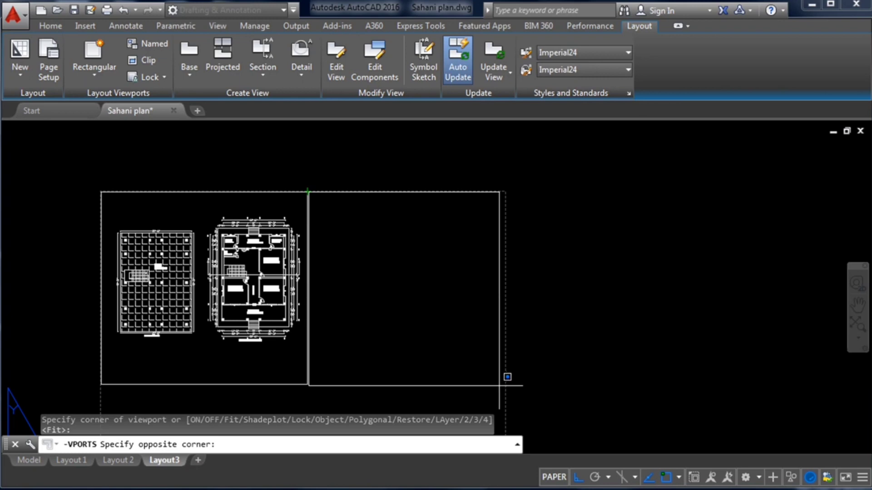
pyautogui.scroll(5, 499, 385)
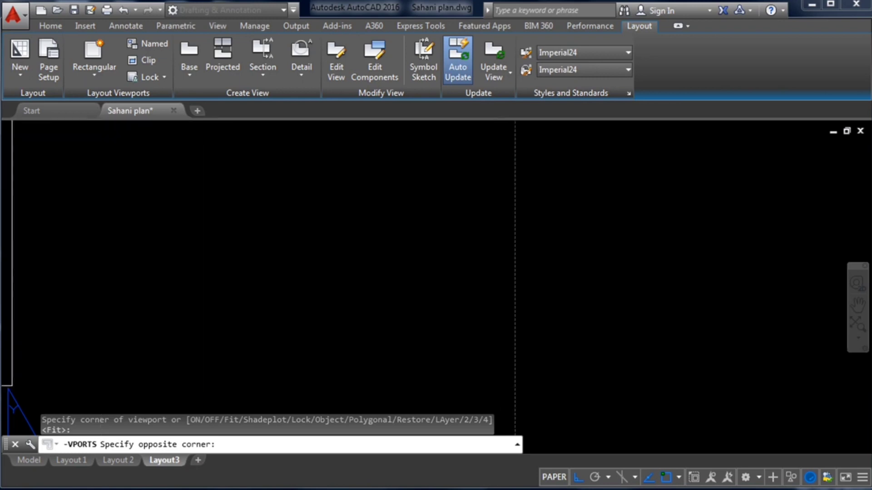
pyautogui.click(507, 381)
pyautogui.scroll(-5, 506, 298)
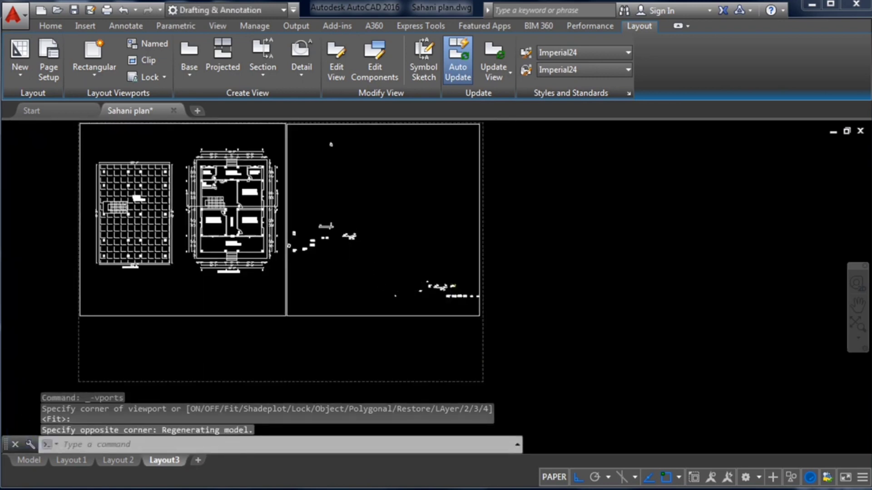
# Activate model space inside the new second viewport
pyautogui.scroll(-2, 360, 234)
pyautogui.scroll(2, 356, 249)
pyautogui.scroll(-2, 375, 208)
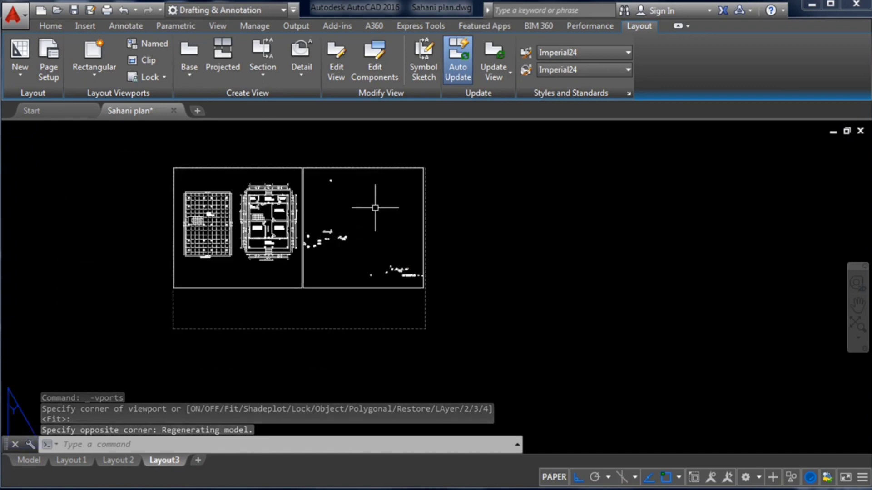
pyautogui.scroll(2, 403, 230)
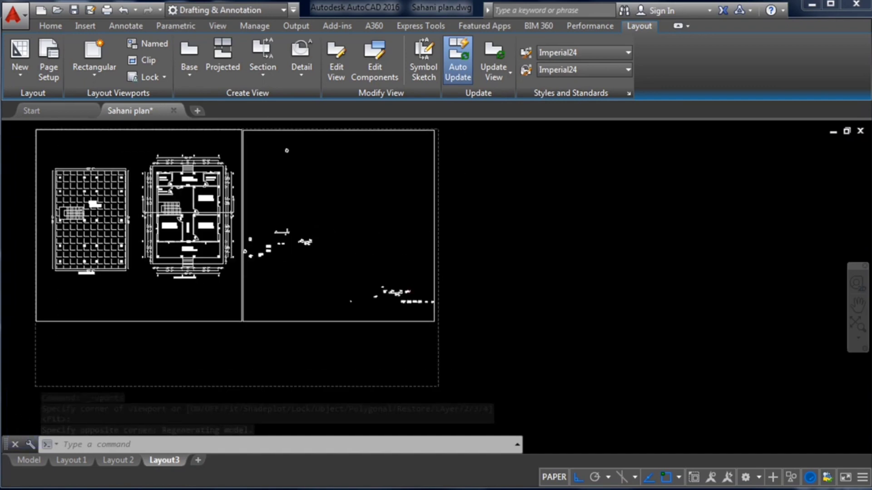
pyautogui.scroll(2, 405, 232)
pyautogui.scroll(-2, 376, 225)
pyautogui.click(375, 223)
pyautogui.click(353, 216)
pyautogui.click(350, 214)
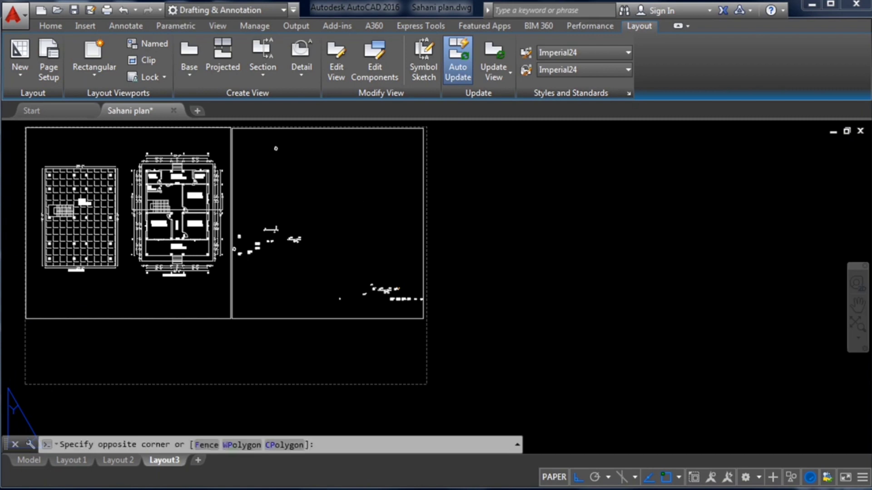
pyautogui.doubleClick(356, 229)
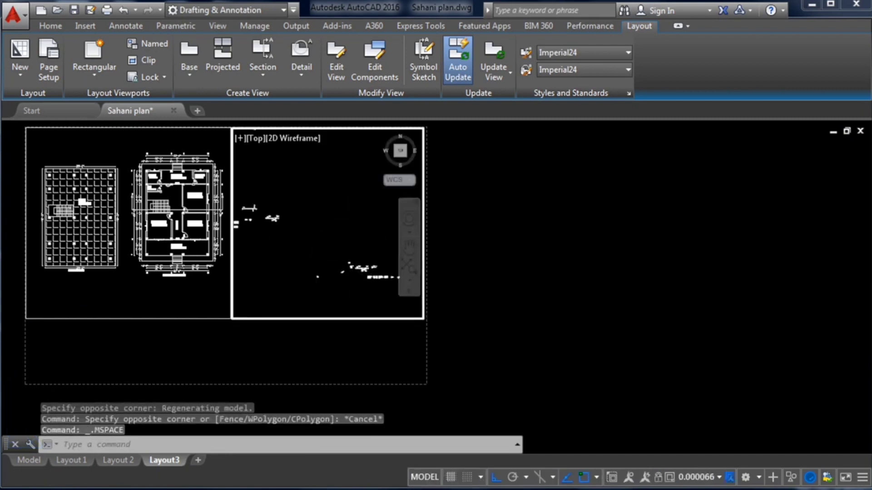
# Frame the column footing plan with its title inside the second viewport
pyautogui.scroll(10, 356, 247)
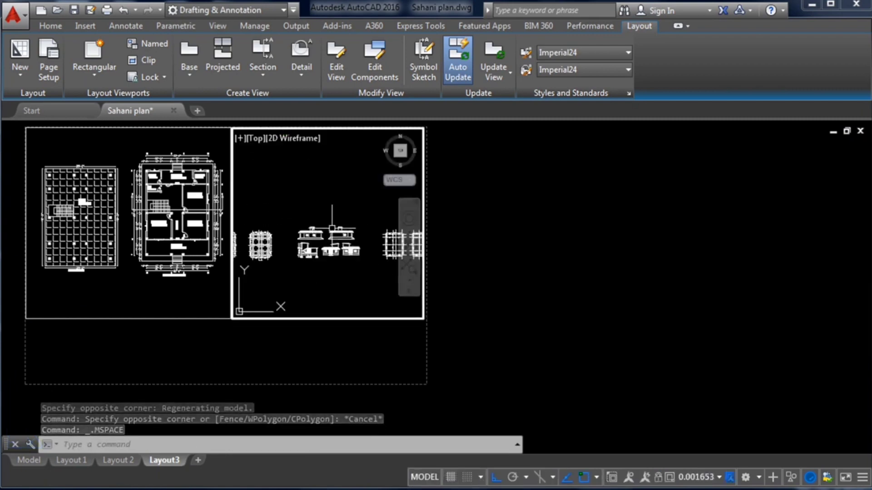
pyautogui.scroll(6, 320, 240)
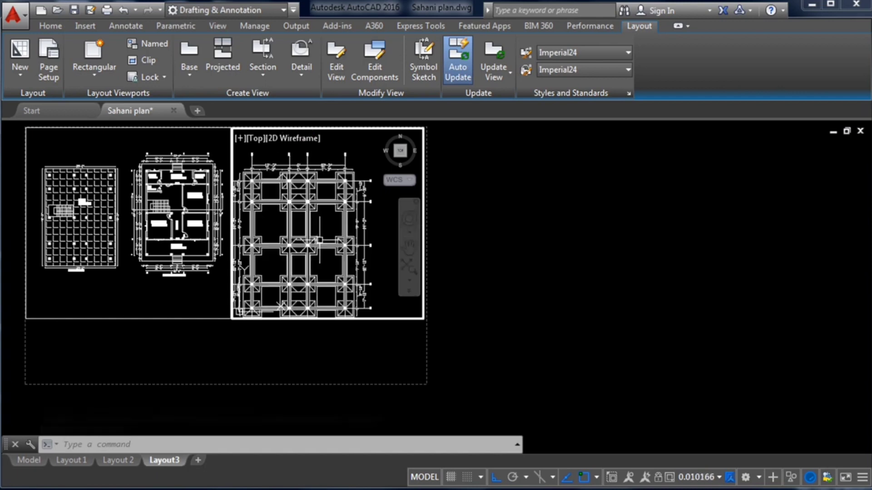
pyautogui.scroll(-2, 319, 240)
pyautogui.scroll(4, 323, 279)
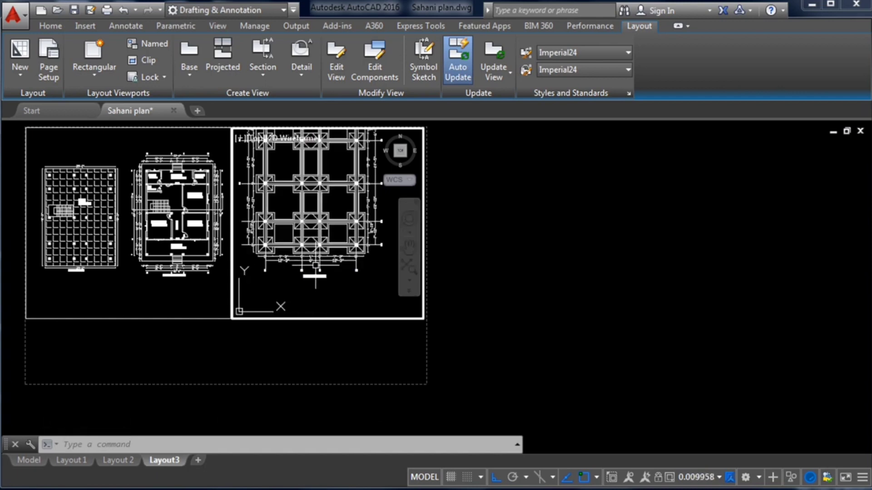
pyautogui.scroll(-4, 322, 292)
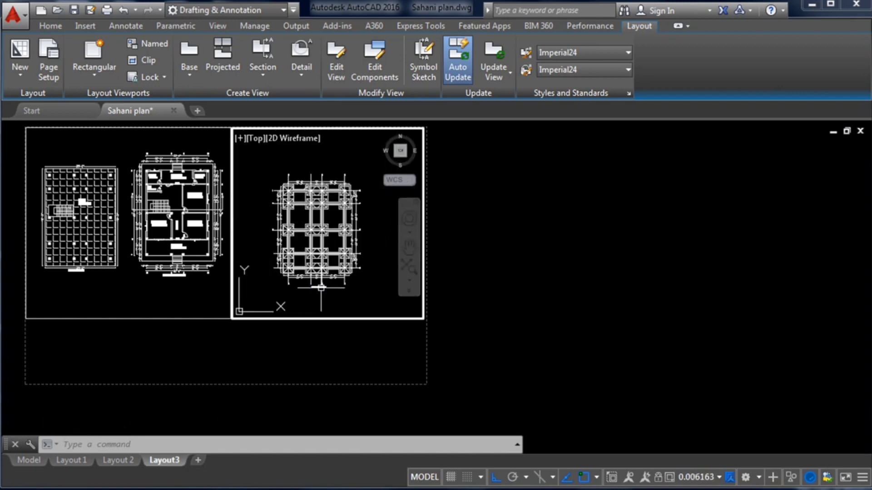
pyautogui.scroll(2, 333, 233)
pyautogui.scroll(-2, 344, 239)
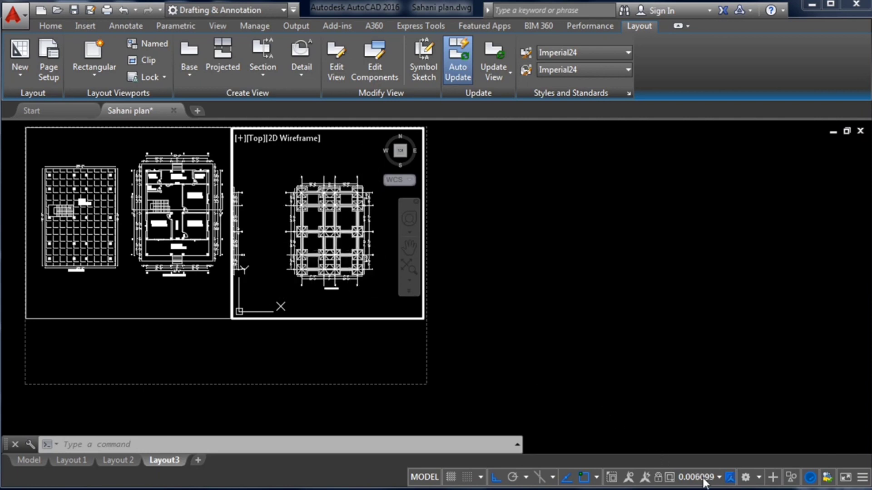
# Set the second viewport's scale to 1:100, centre the footing plan in it, and return to paper space
pyautogui.click(719, 477)
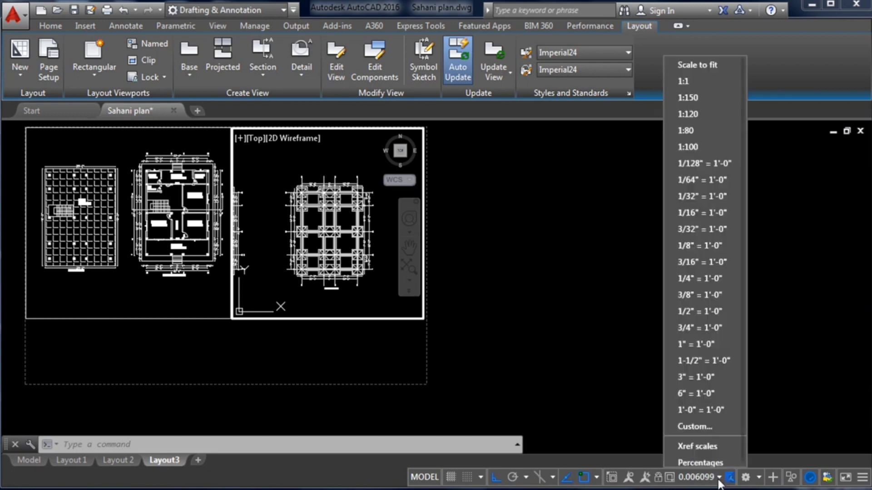
pyautogui.click(699, 146)
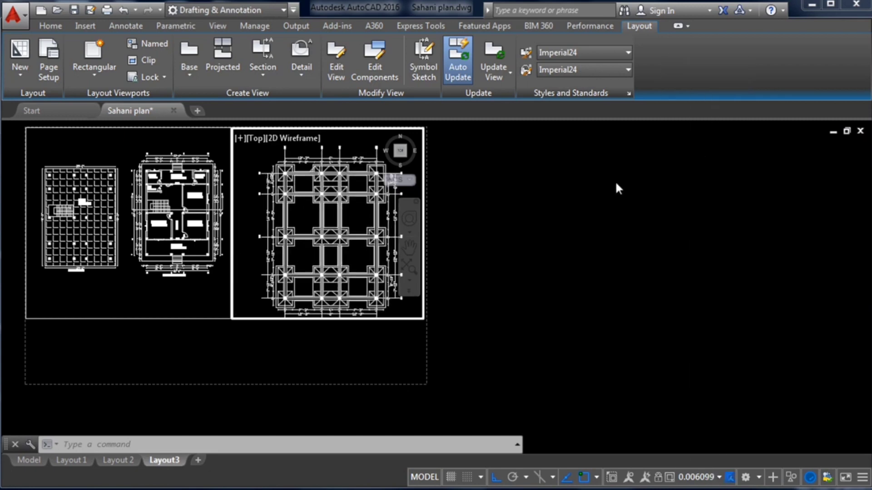
pyautogui.click(414, 248)
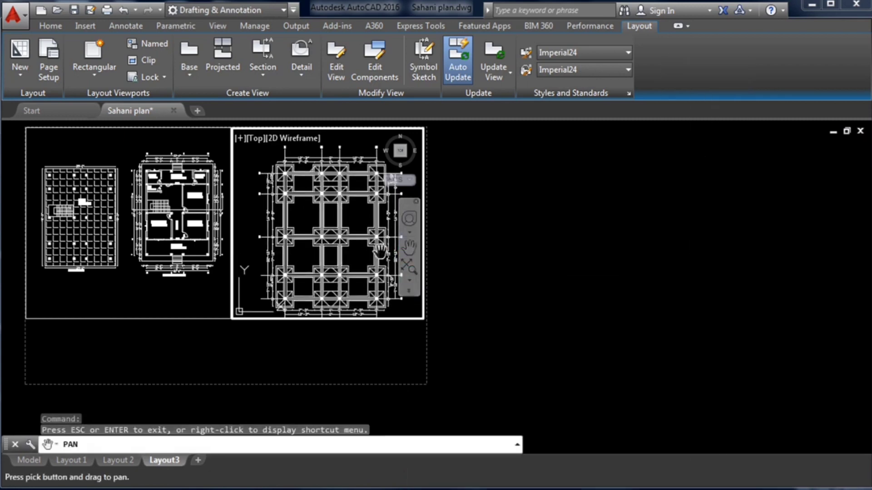
pyautogui.moveTo(354, 254)
pyautogui.mouseDown()
pyautogui.moveTo(337, 240)
pyautogui.moveTo(347, 241)
pyautogui.mouseUp()
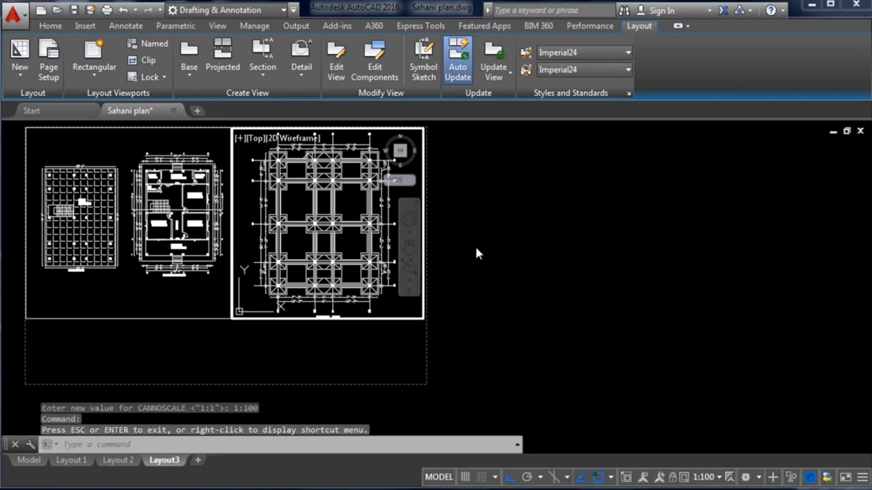
pyautogui.scroll(-2, 475, 246)
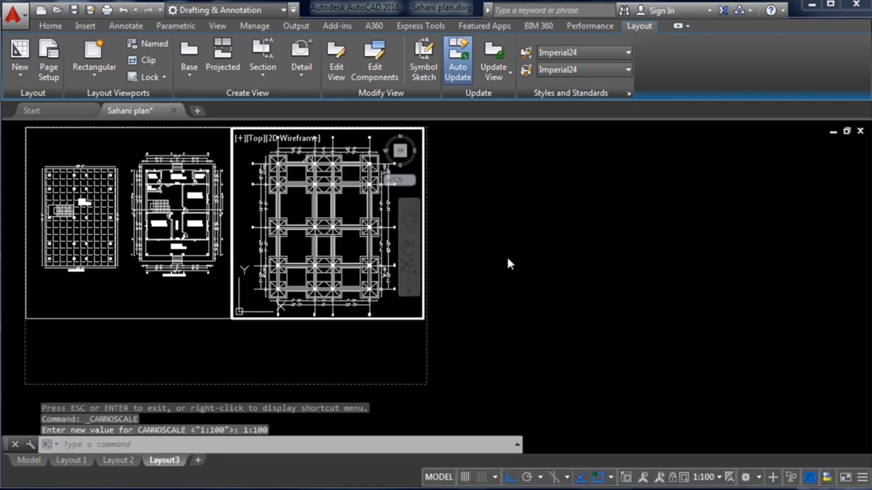
pyautogui.doubleClick(527, 230)
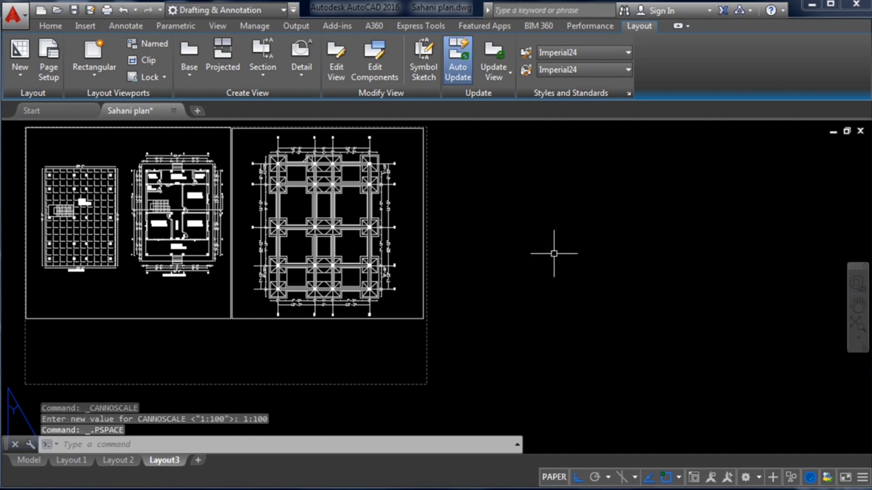
# Examine how the two viewports and their drawings are arranged on the sheet
pyautogui.scroll(-2, 555, 249)
pyautogui.scroll(-2, 547, 254)
pyautogui.scroll(2, 496, 265)
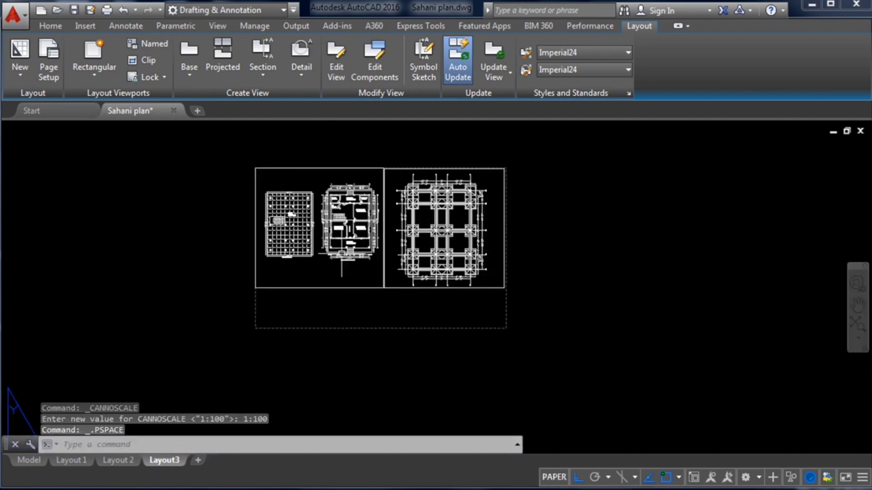
pyautogui.scroll(2, 461, 222)
pyautogui.scroll(-2, 408, 226)
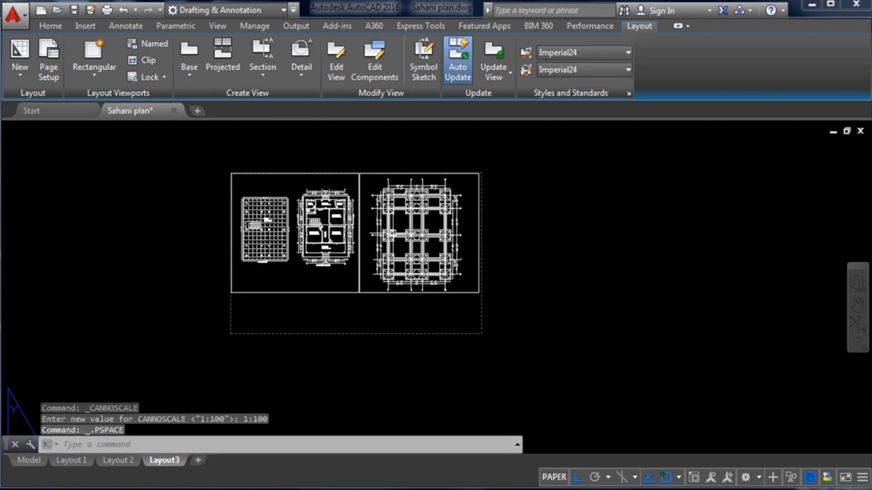
pyautogui.scroll(2, 418, 295)
pyautogui.scroll(-2, 355, 256)
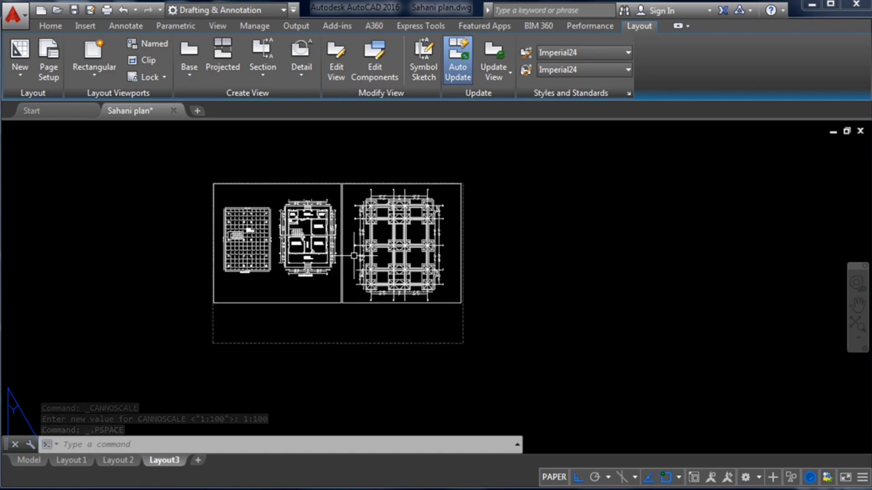
pyautogui.scroll(-2, 372, 237)
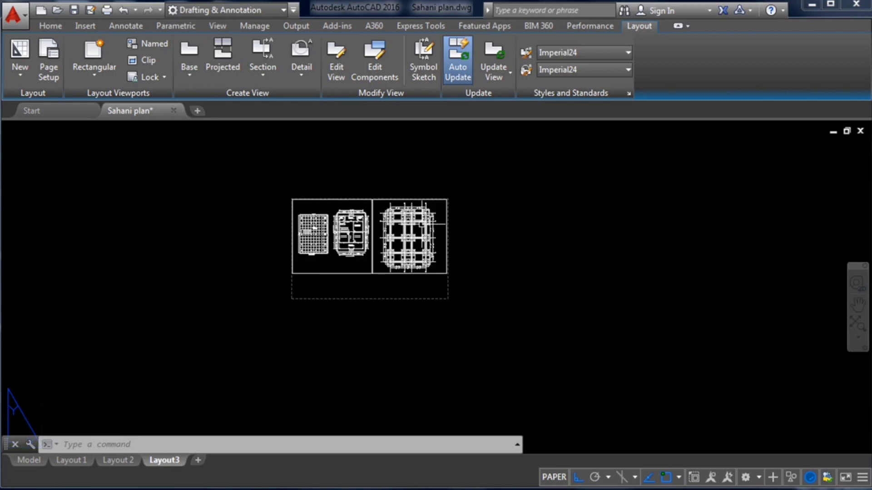
pyautogui.scroll(2, 386, 230)
# Select both viewports and start the Plot command for Layout3 with DWG To PDF.pc3 as the plotter
pyautogui.click(528, 373)
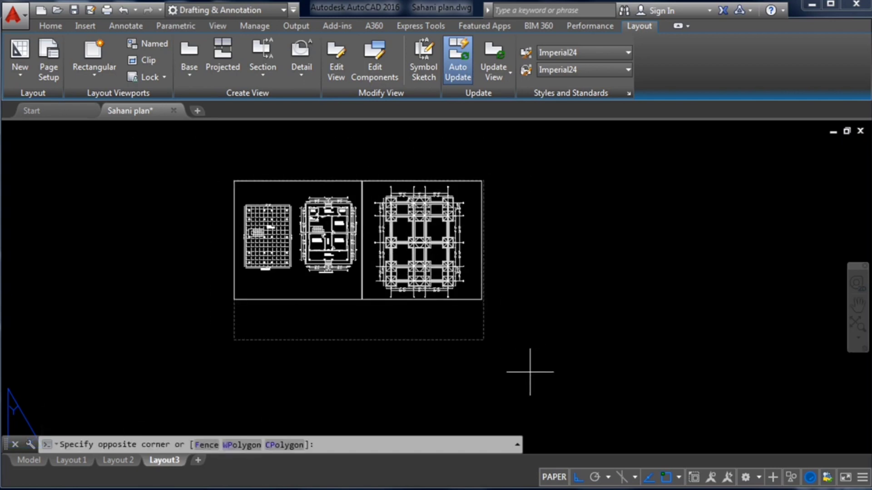
pyautogui.click(232, 175)
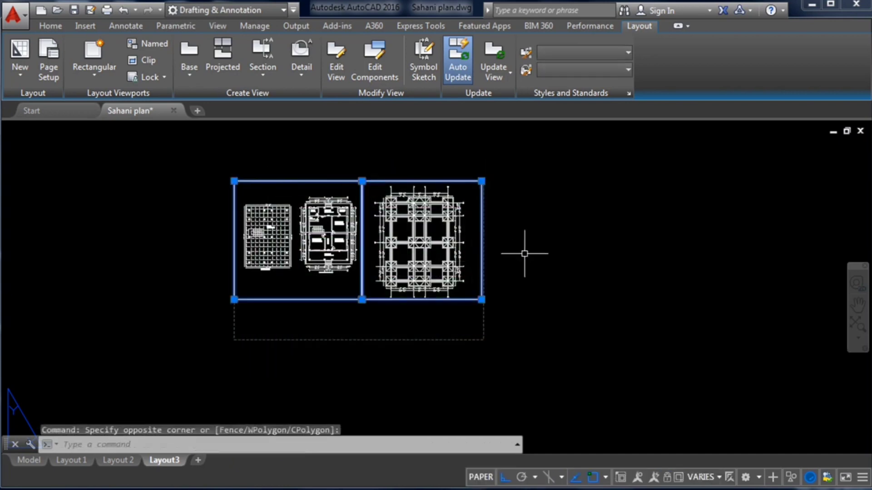
pyautogui.write('plot')
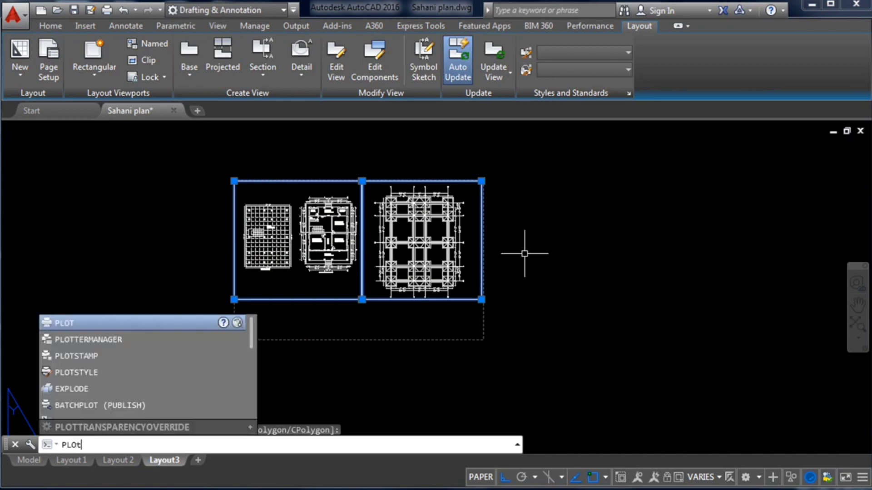
pyautogui.press('Return')
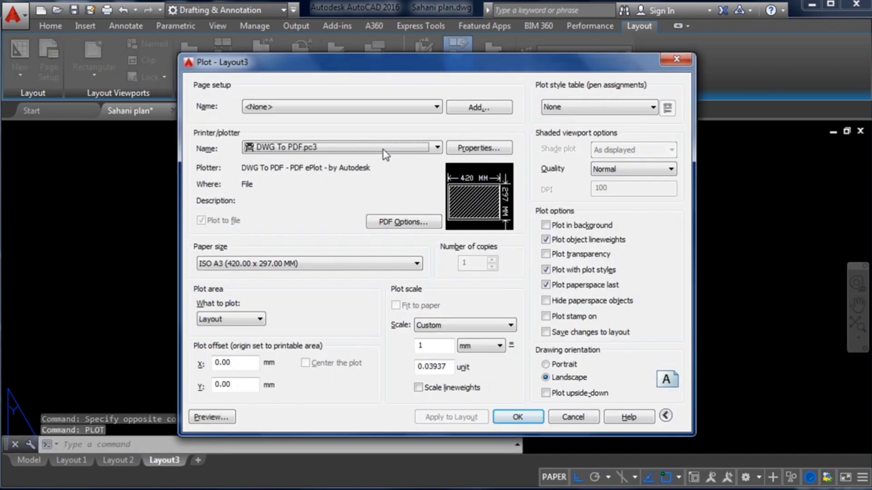
pyautogui.click(383, 149)
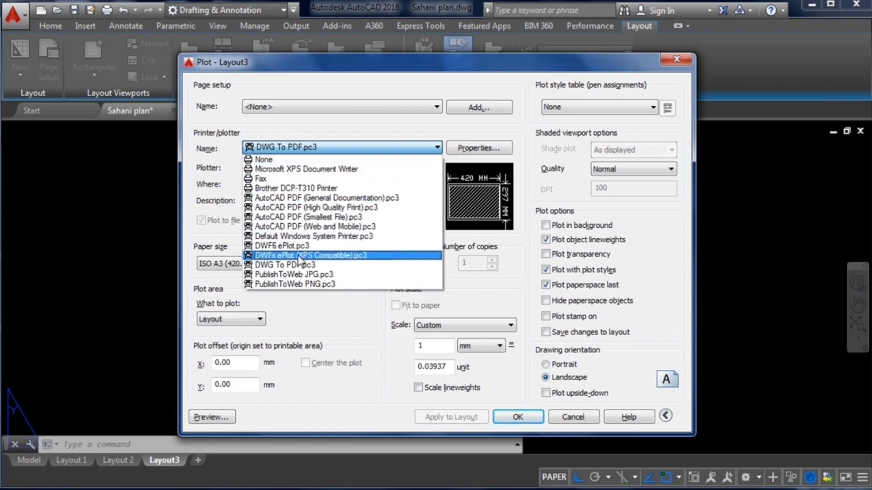
pyautogui.click(325, 265)
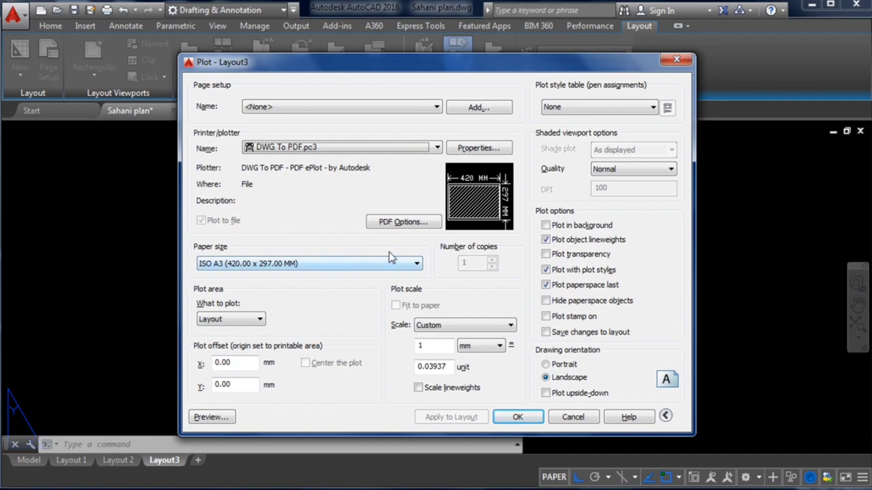
# Preview the Layout3 plot, inspect all three plans on the A3 sheet, and close the preview and Plot dialog
pyautogui.click(212, 417)
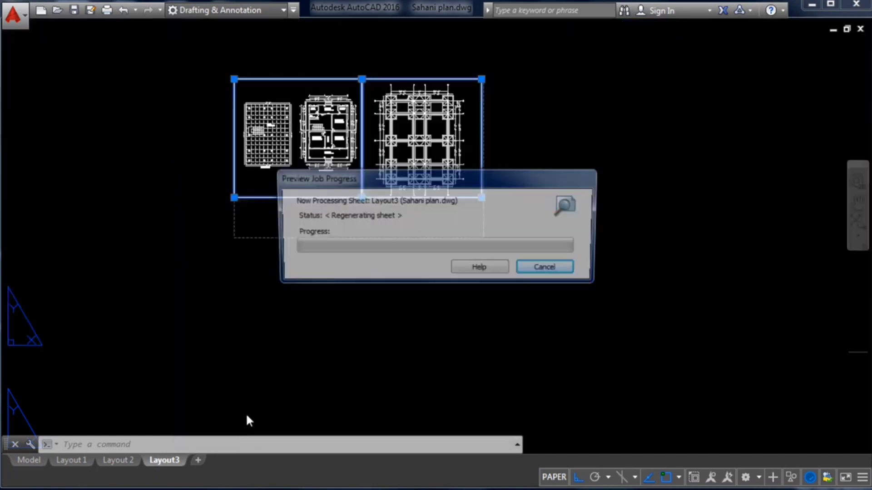
pyautogui.scroll(3, 452, 233)
pyautogui.scroll(-5, 452, 233)
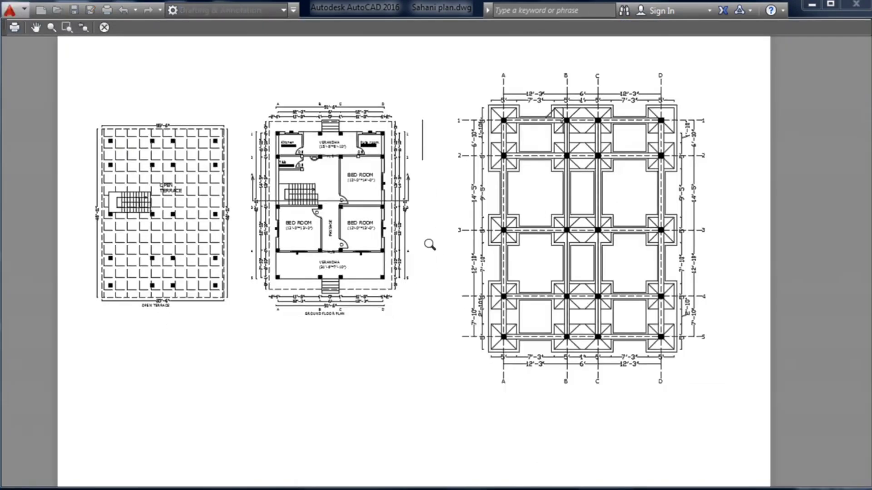
pyautogui.scroll(2, 345, 182)
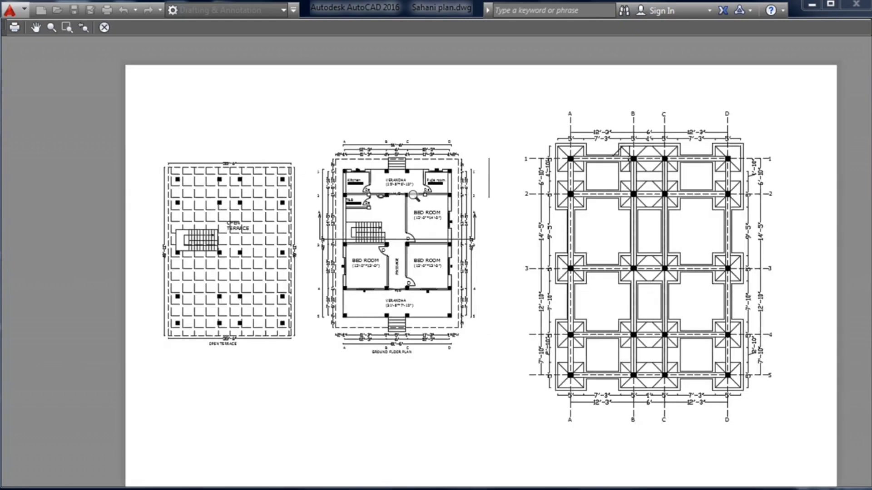
pyautogui.scroll(-2, 322, 170)
pyautogui.scroll(2, 465, 197)
pyautogui.scroll(-2, 409, 162)
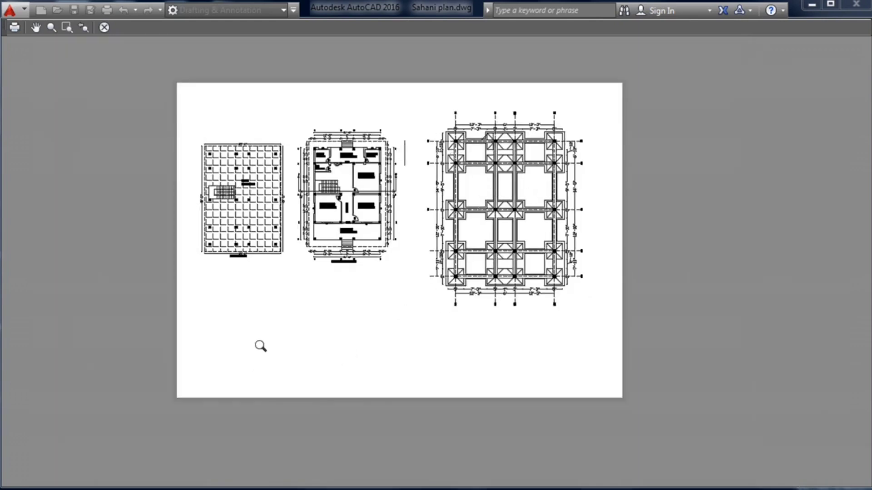
pyautogui.scroll(2, 225, 377)
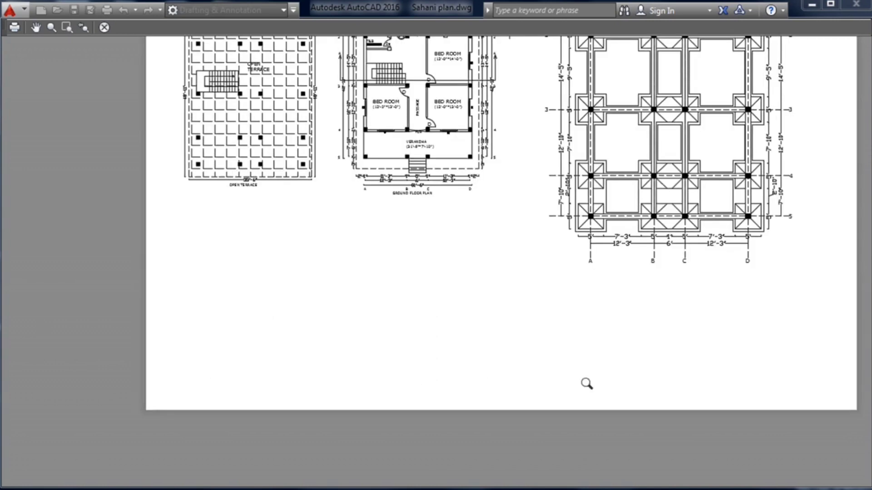
pyautogui.scroll(-2, 350, 383)
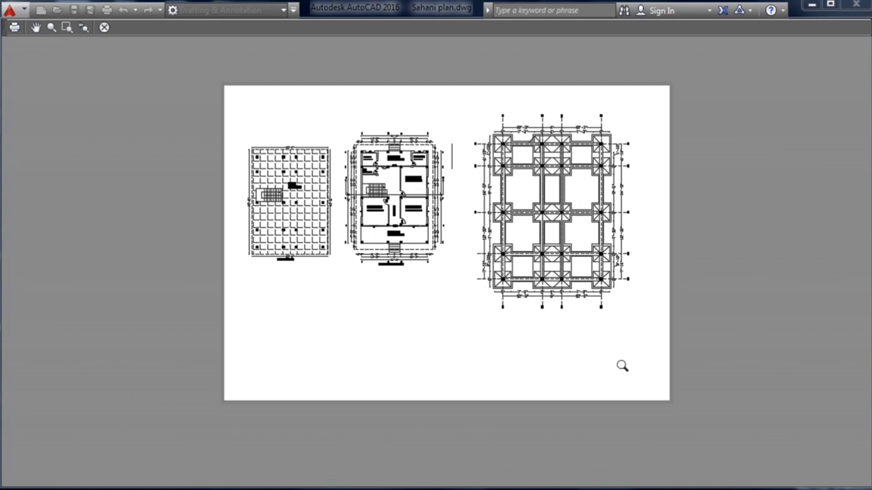
pyautogui.press('Escape')
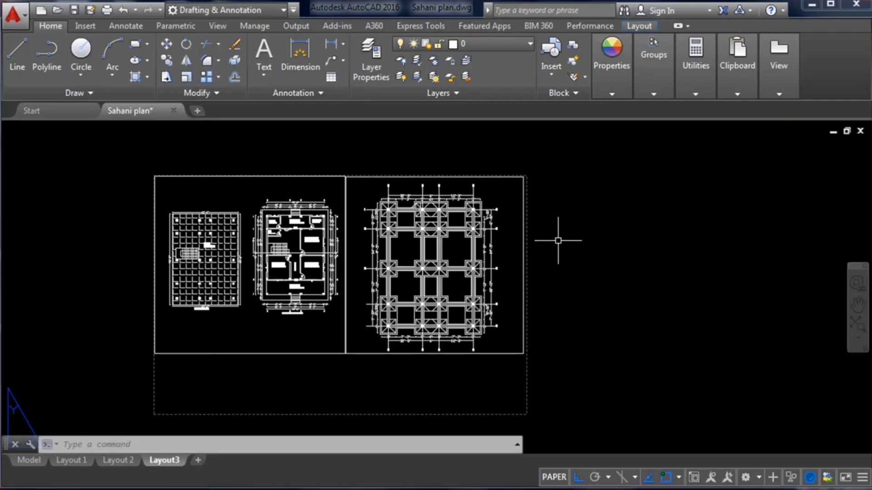
pyautogui.scroll(-1, 563, 245)
pyautogui.scroll(1, 531, 245)
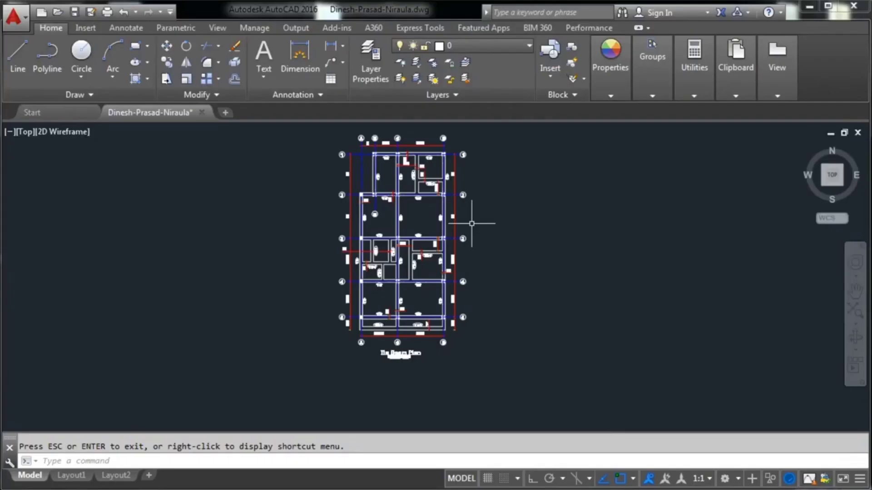
# Examine the row of framed sheets and the separate tie beam plan in the second drawing's model space
pyautogui.scroll(3, 471, 223)
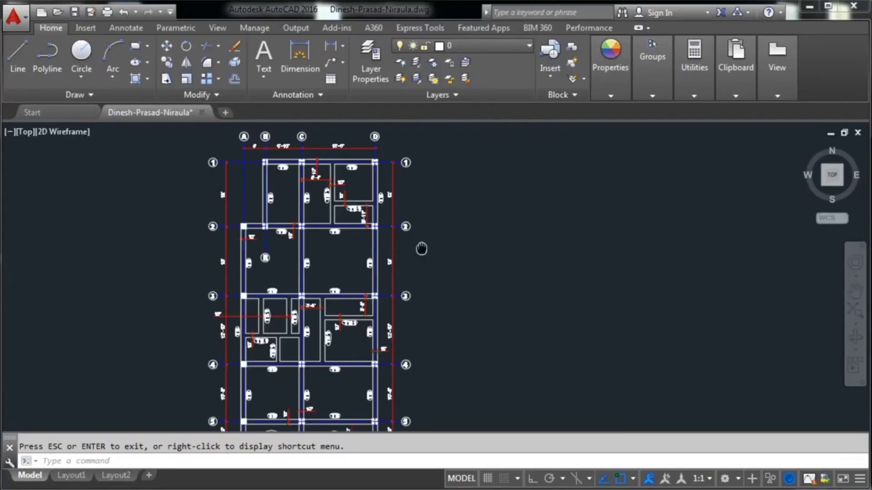
pyautogui.scroll(-3, 479, 234)
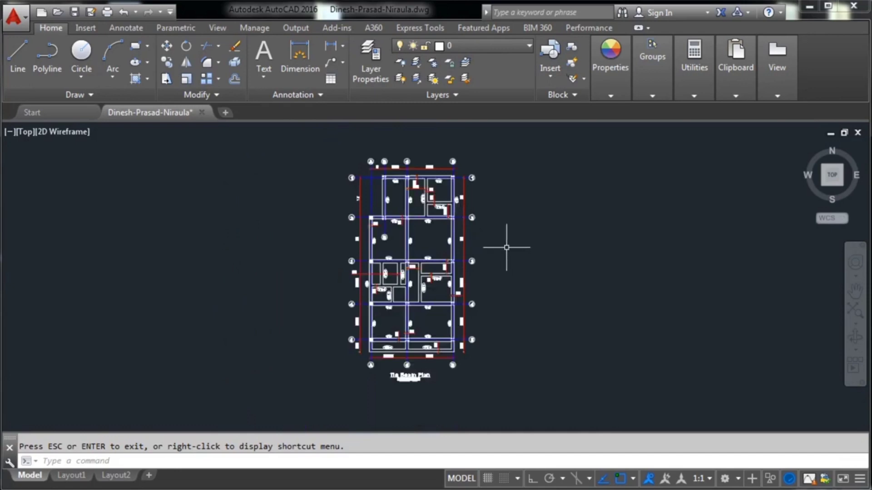
pyautogui.scroll(-5, 508, 241)
pyautogui.moveTo(513, 213); pyautogui.dragTo(450, 267)
pyautogui.moveTo(450, 267); pyautogui.dragTo(406, 291, button='middle')
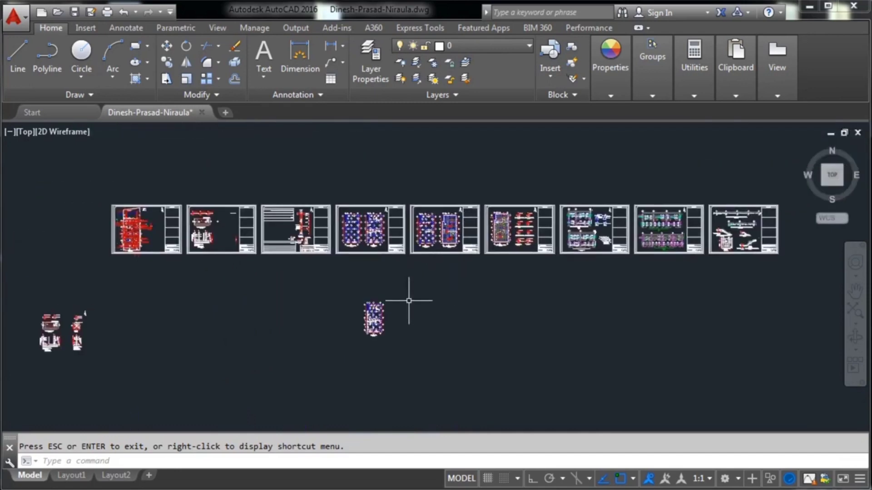
pyautogui.scroll(2, 409, 300)
pyautogui.moveTo(394, 331); pyautogui.dragTo(509, 295, button='middle')
pyautogui.scroll(4, 459, 260)
pyautogui.scroll(-3, 382, 297)
pyautogui.scroll(-3, 423, 282)
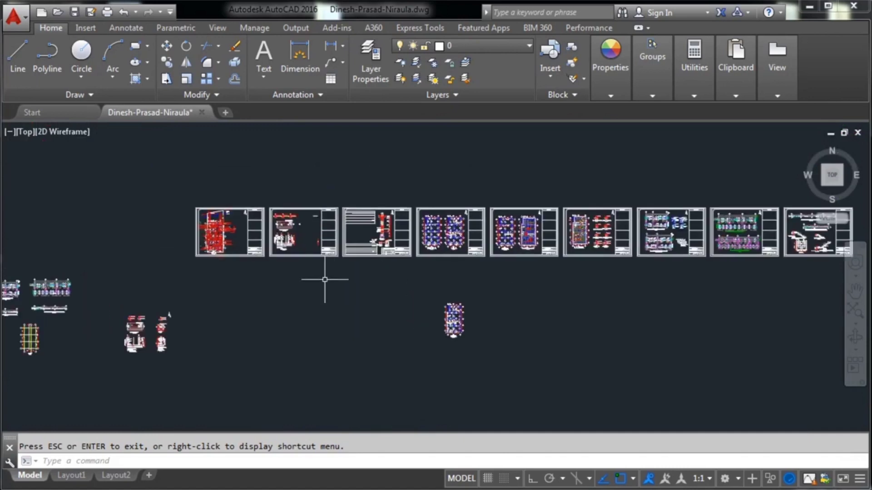
# Inspect the tie beam plan's grid, dimensions, beam labels and the title with its scale note
pyautogui.moveTo(432, 287); pyautogui.dragTo(368, 255, button='middle')
pyautogui.scroll(3, 456, 244)
pyautogui.moveTo(424, 295); pyautogui.dragTo(486, 232, button='middle')
pyautogui.scroll(4, 422, 279)
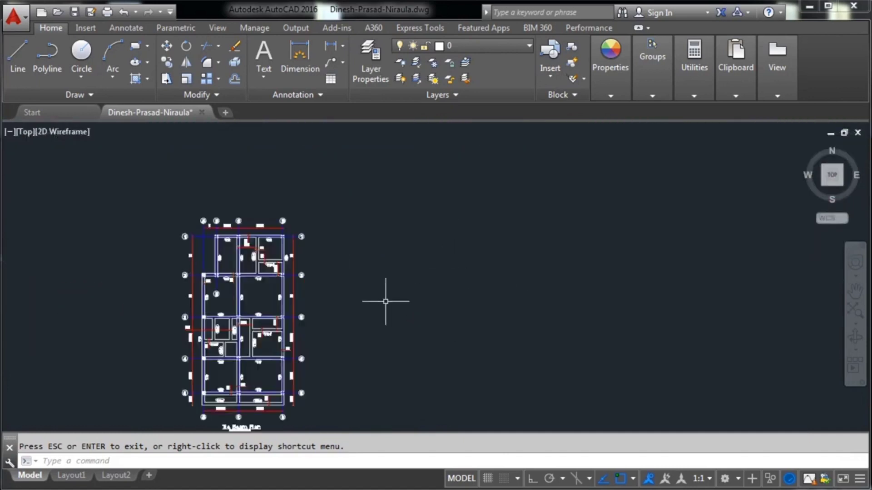
pyautogui.moveTo(385, 298); pyautogui.dragTo(558, 275, button='middle')
pyautogui.scroll(2, 534, 263)
pyautogui.scroll(2, 533, 264)
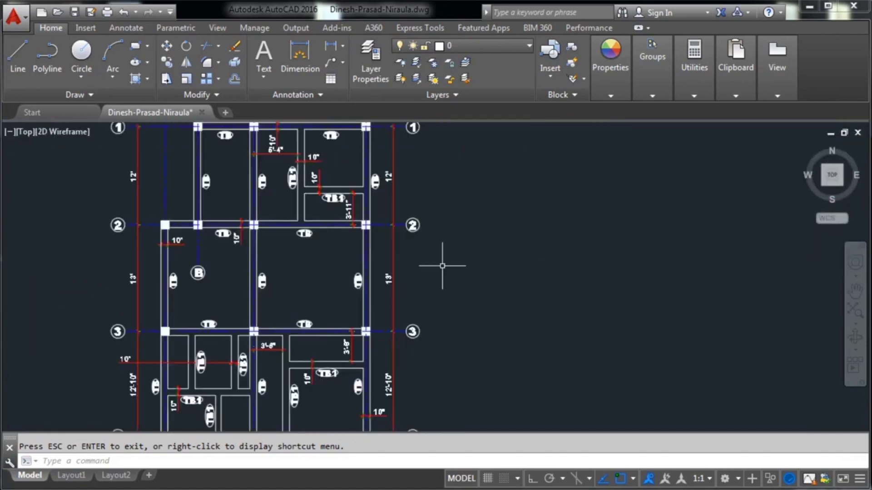
pyautogui.scroll(-4, 446, 263)
pyautogui.scroll(2, 477, 263)
pyautogui.scroll(2, 428, 354)
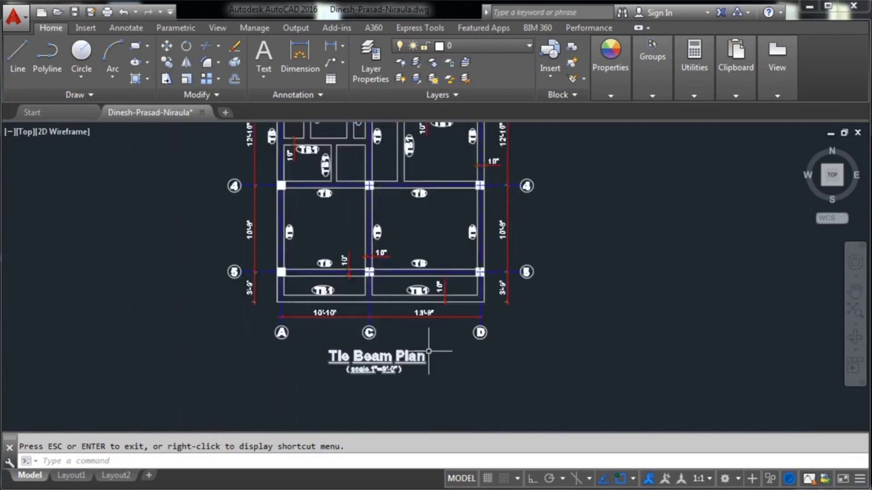
pyautogui.scroll(-2, 447, 350)
pyautogui.moveTo(548, 244); pyautogui.dragTo(512, 278, button='middle')
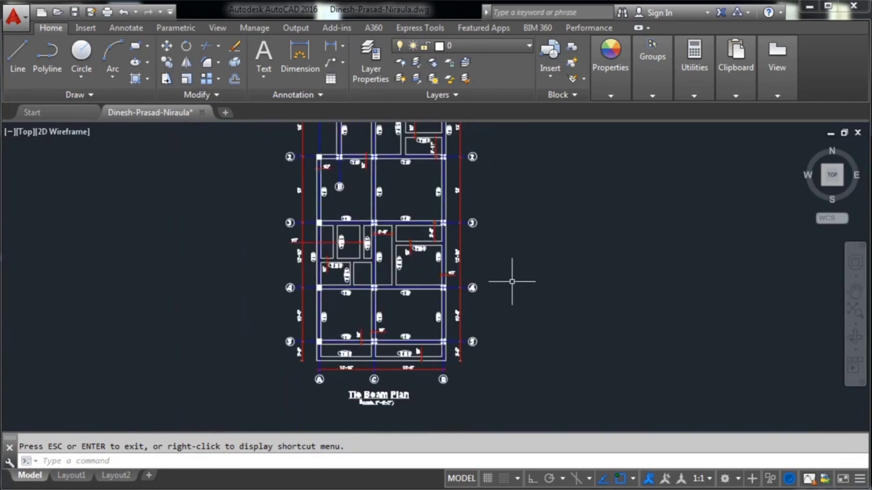
pyautogui.scroll(-1, 516, 274)
pyautogui.scroll(2, 494, 287)
pyautogui.scroll(-2, 491, 286)
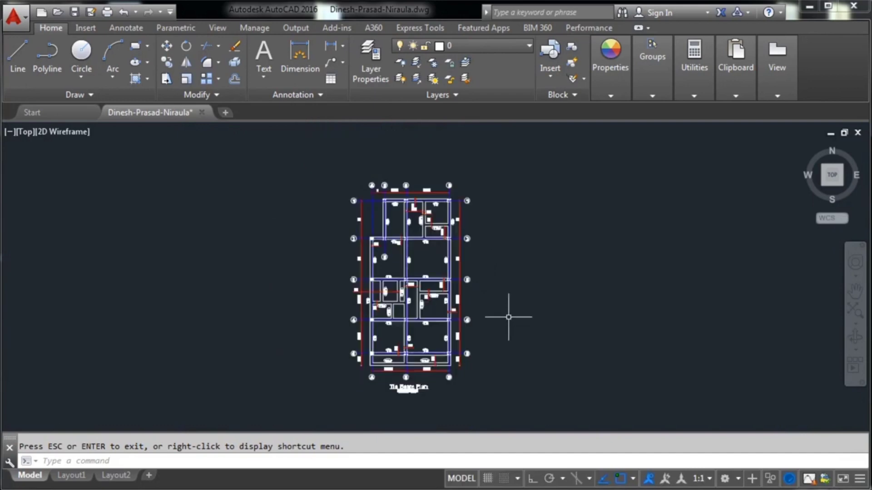
pyautogui.moveTo(508, 317); pyautogui.dragTo(499, 298, button='middle')
pyautogui.scroll(2, 481, 252)
pyautogui.scroll(-2, 482, 263)
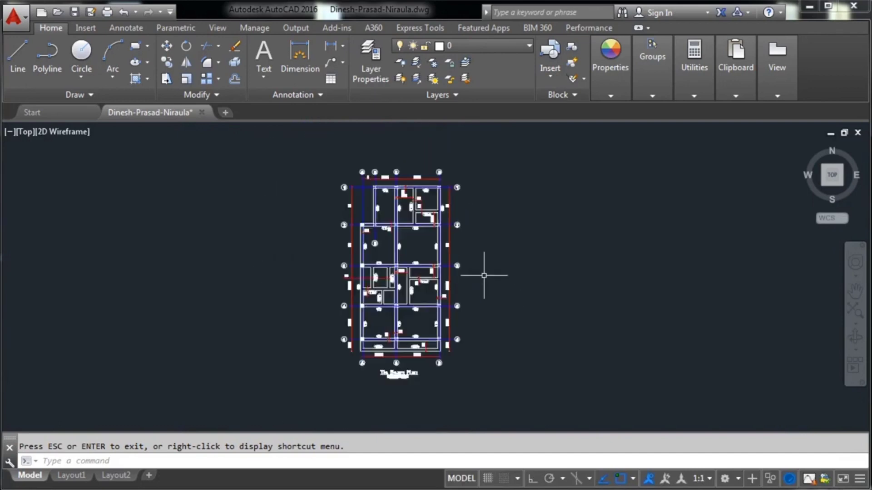
pyautogui.scroll(2, 486, 282)
pyautogui.moveTo(485, 244); pyautogui.dragTo(498, 272, button='middle')
pyautogui.scroll(-2, 502, 267)
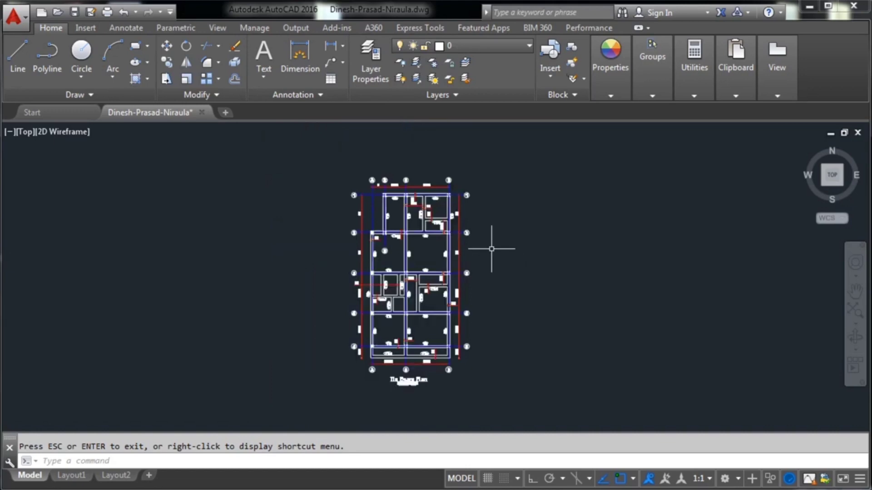
pyautogui.scroll(2, 493, 248)
pyautogui.moveTo(477, 267); pyautogui.dragTo(483, 289, button='middle')
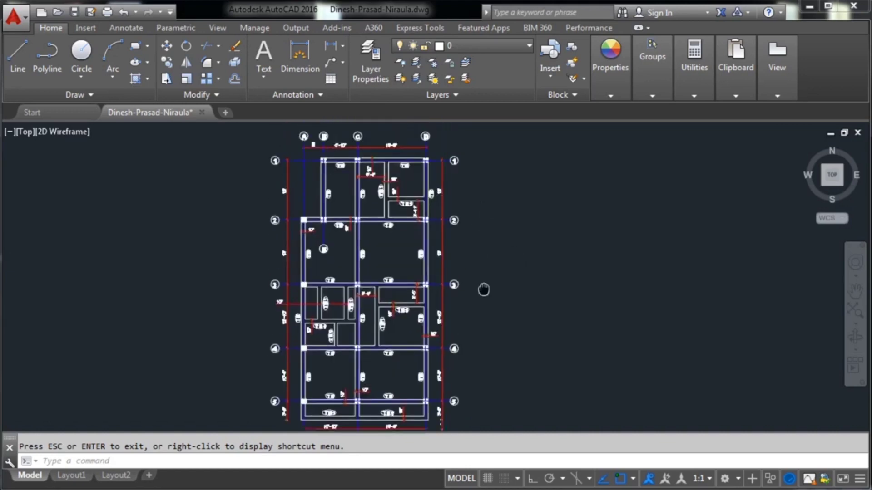
pyautogui.scroll(-2, 484, 286)
pyautogui.scroll(-1, 473, 238)
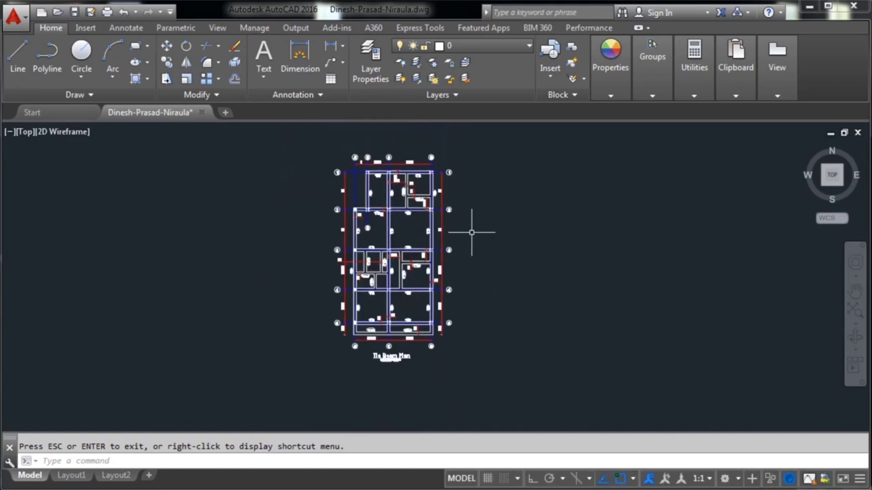
pyautogui.scroll(2, 472, 232)
pyautogui.scroll(-2, 473, 233)
pyautogui.moveTo(472, 234); pyautogui.dragTo(464, 260, button='middle')
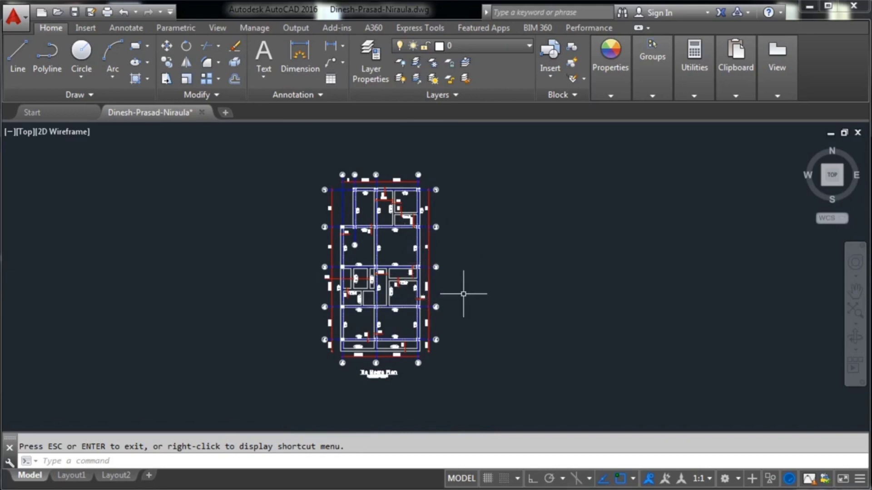
pyautogui.moveTo(467, 297); pyautogui.dragTo(470, 273, button='middle')
pyautogui.scroll(4, 473, 218)
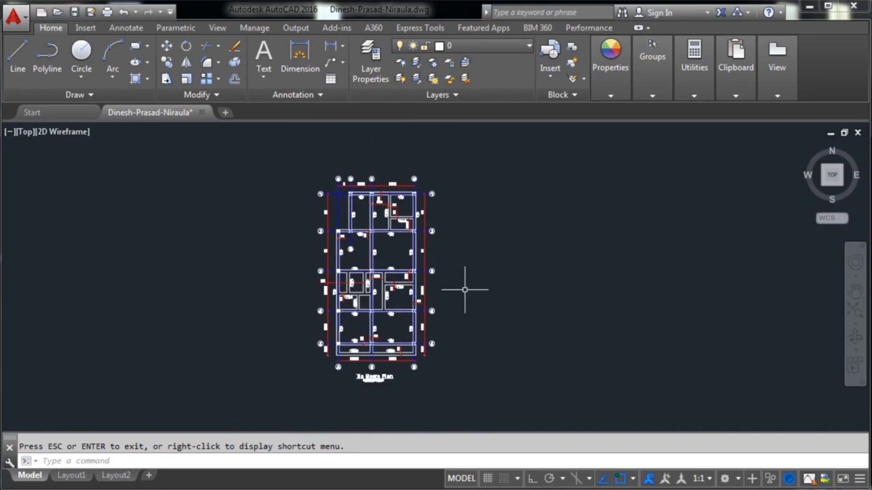
pyautogui.scroll(-3, 456, 297)
pyautogui.scroll(4, 468, 302)
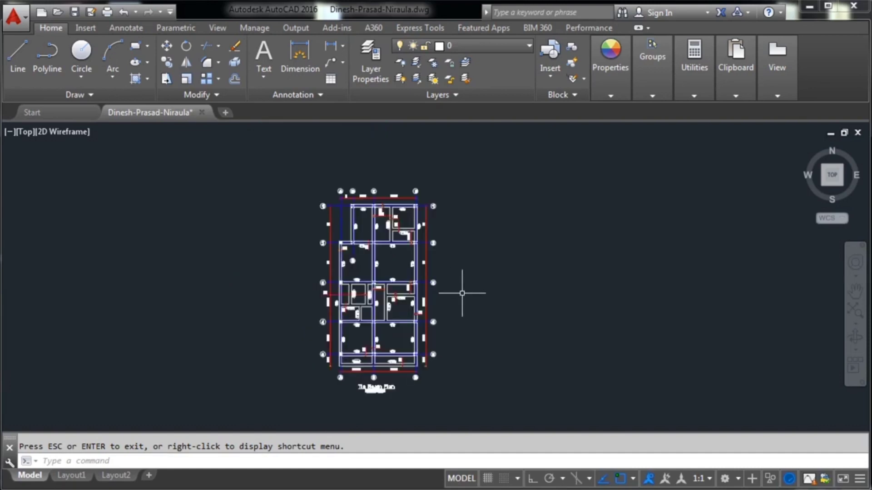
pyautogui.scroll(-2, 460, 292)
pyautogui.moveTo(460, 292); pyautogui.dragTo(466, 270, button='middle')
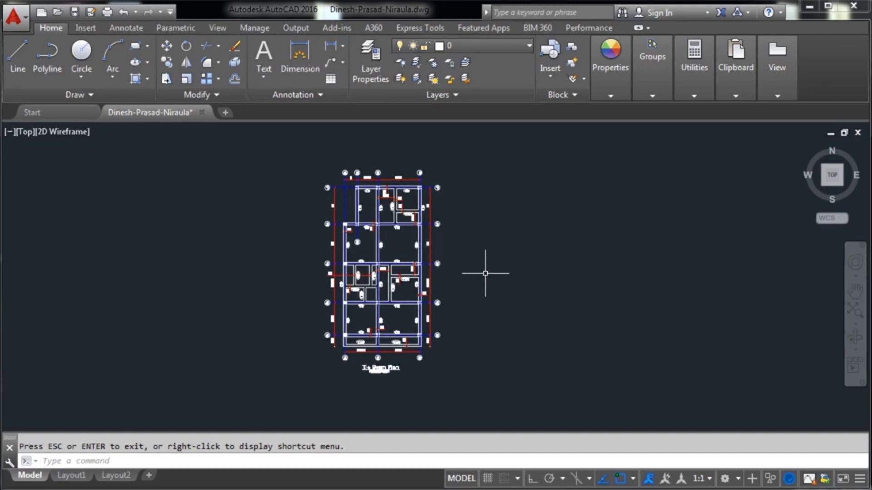
pyautogui.scroll(2, 449, 263)
pyautogui.scroll(-2, 451, 259)
pyautogui.moveTo(468, 261)
pyautogui.mouseDown(button='middle')
pyautogui.moveTo(454, 302)
pyautogui.moveTo(483, 273)
pyautogui.moveTo(458, 259)
pyautogui.moveTo(469, 261)
pyautogui.mouseUp(button='middle')
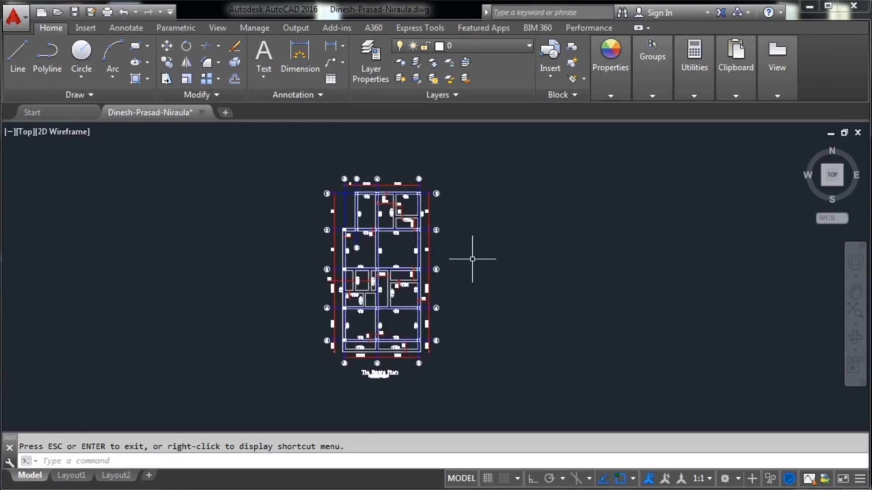
# Start the Plot command for model space and choose DWG To PDF.pc3 as the plotter
pyautogui.hotkey('ctrl', 'p')
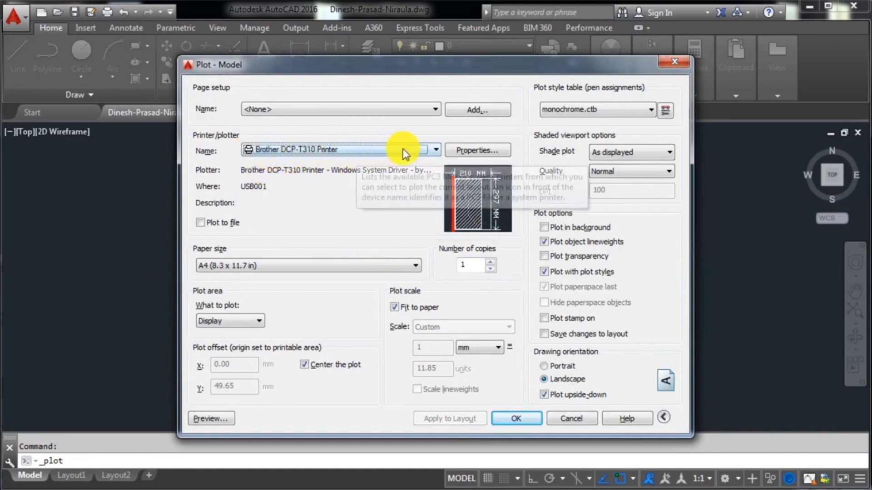
pyautogui.click(425, 151)
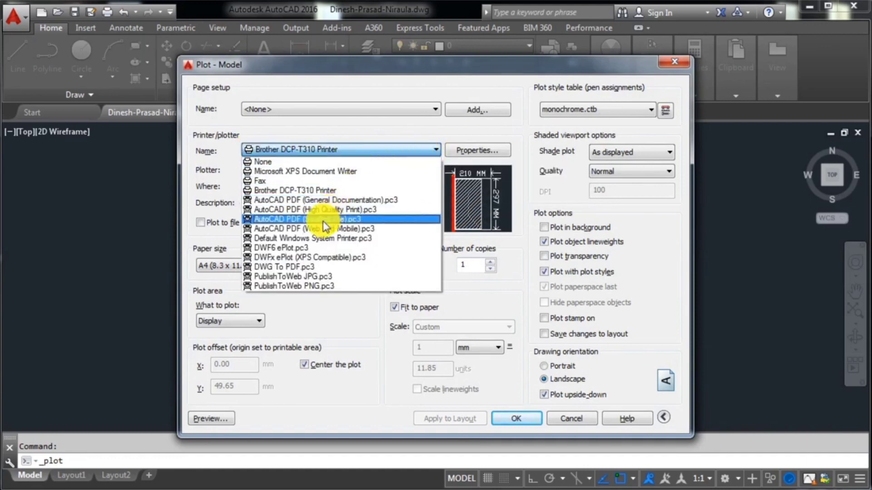
pyautogui.click(309, 268)
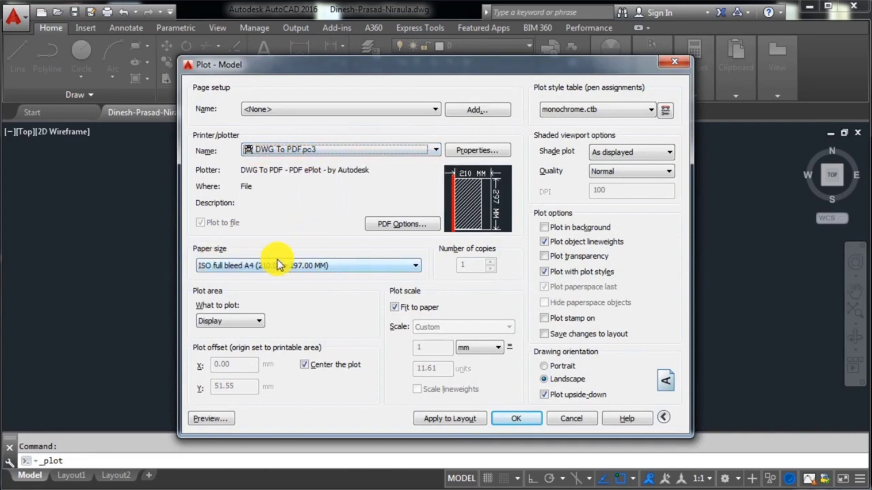
# Look through the paper sizes available for the PDF plotter, keeping ISO full bleed A4 (210.00 x 297.00 MM)
pyautogui.click(403, 268)
pyautogui.scroll(-3, 376, 248)
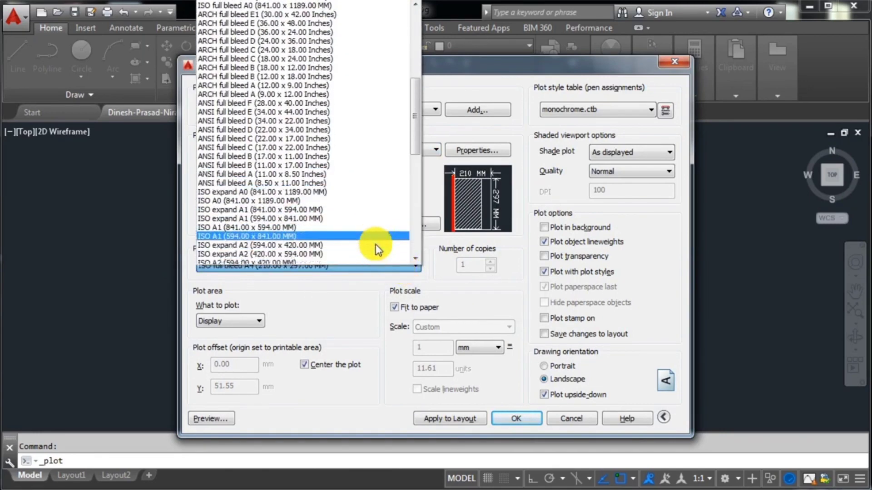
pyautogui.scroll(-3, 375, 240)
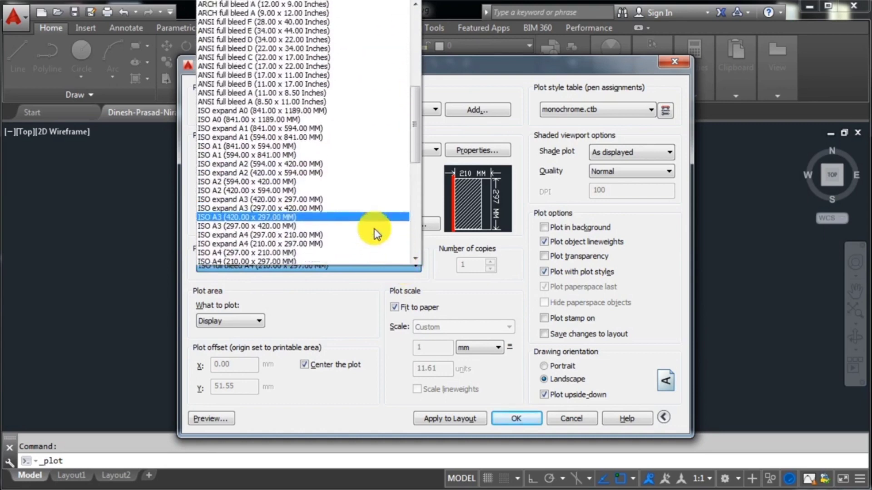
pyautogui.scroll(10, 374, 227)
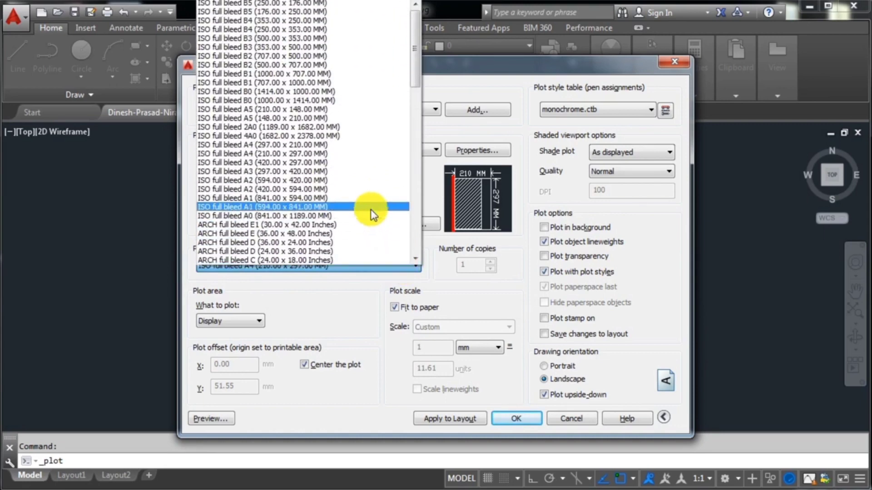
pyautogui.scroll(-6, 356, 191)
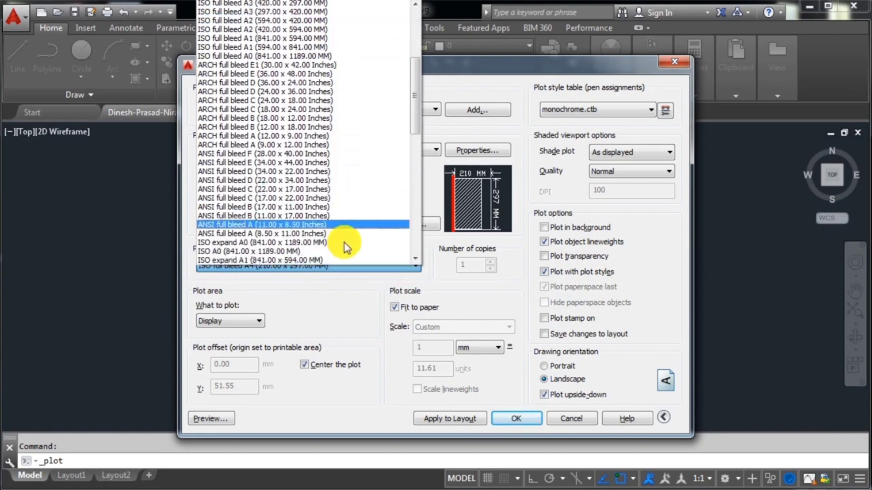
pyautogui.click(338, 288)
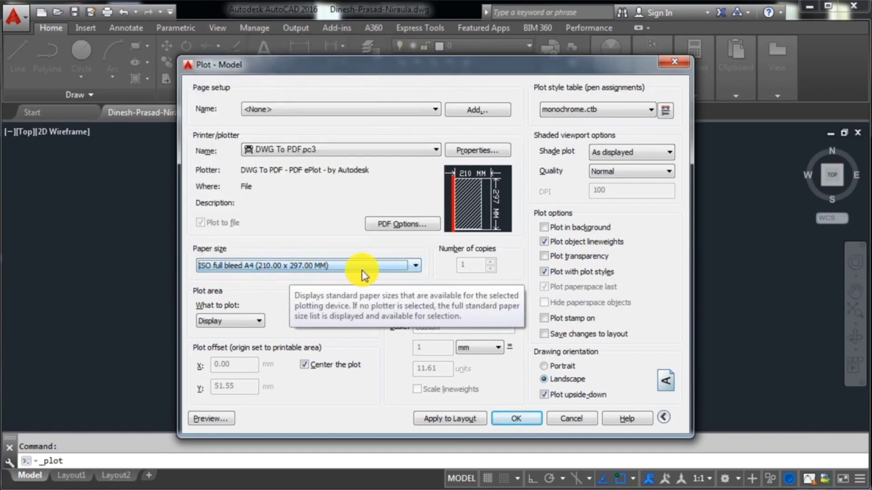
# Set the plot area to Window and pick two opposite corners enclosing the whole tie beam plan with its title
pyautogui.click(256, 320)
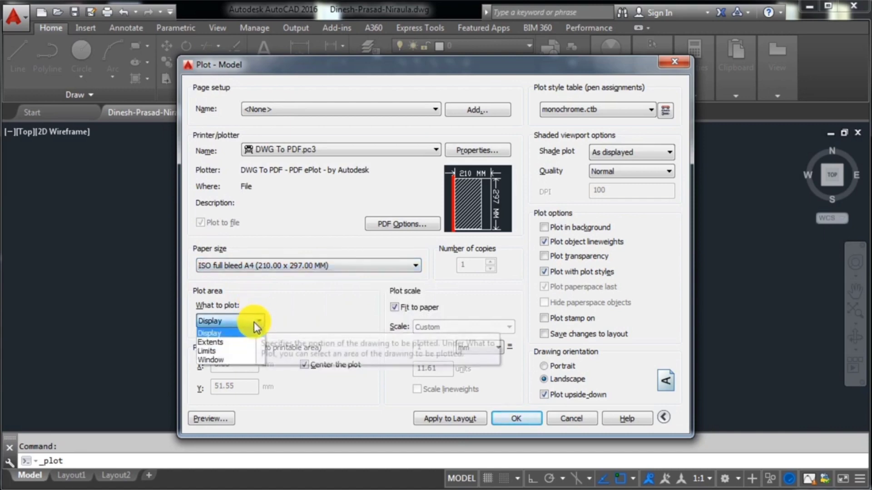
pyautogui.click(229, 360)
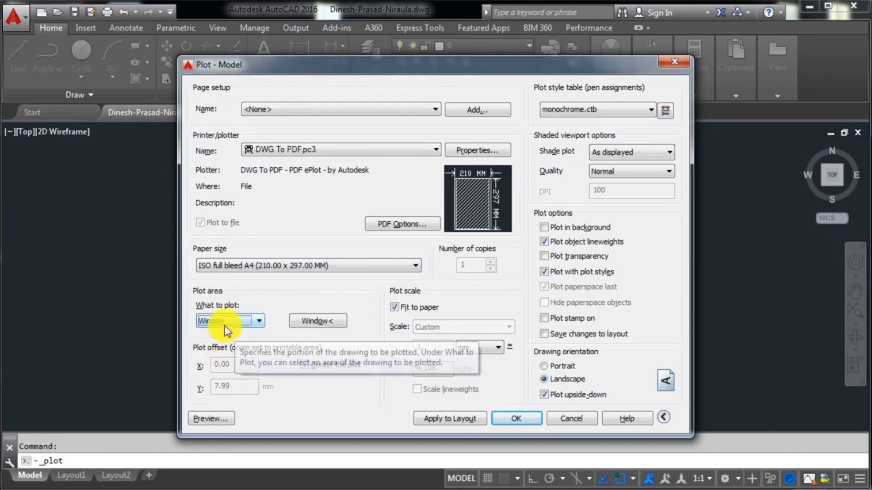
pyautogui.click(325, 321)
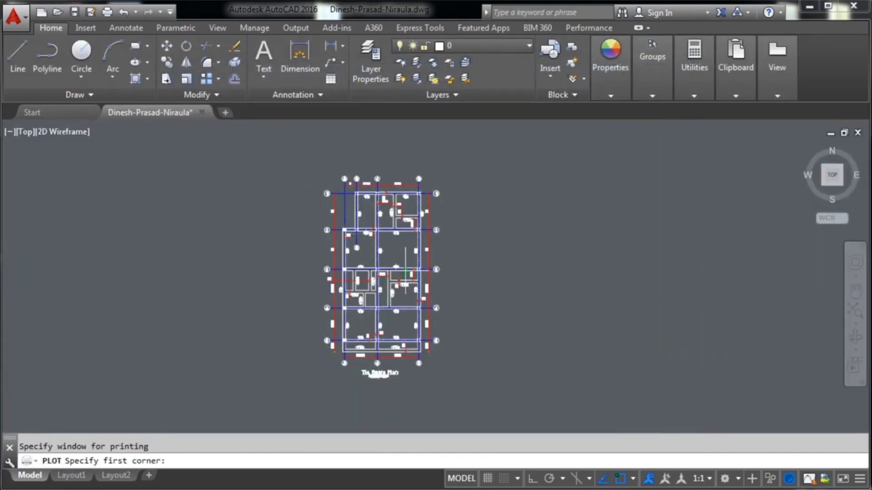
pyautogui.click(316, 171)
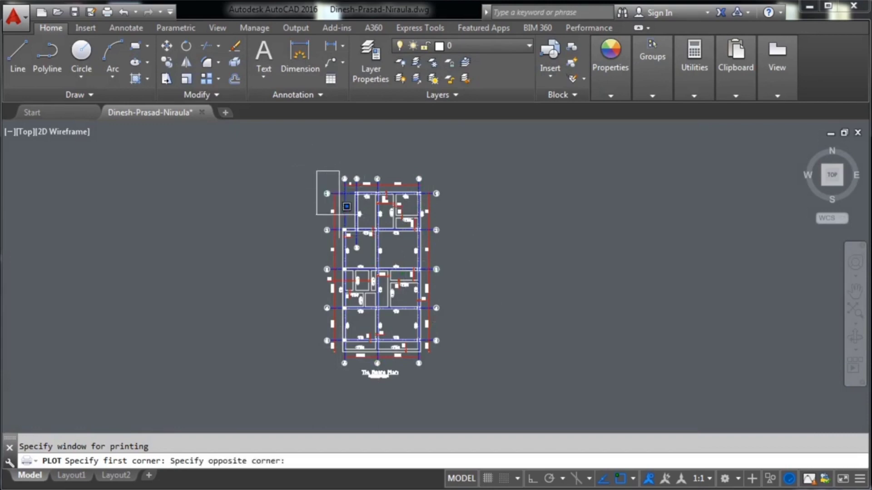
pyautogui.click(447, 388)
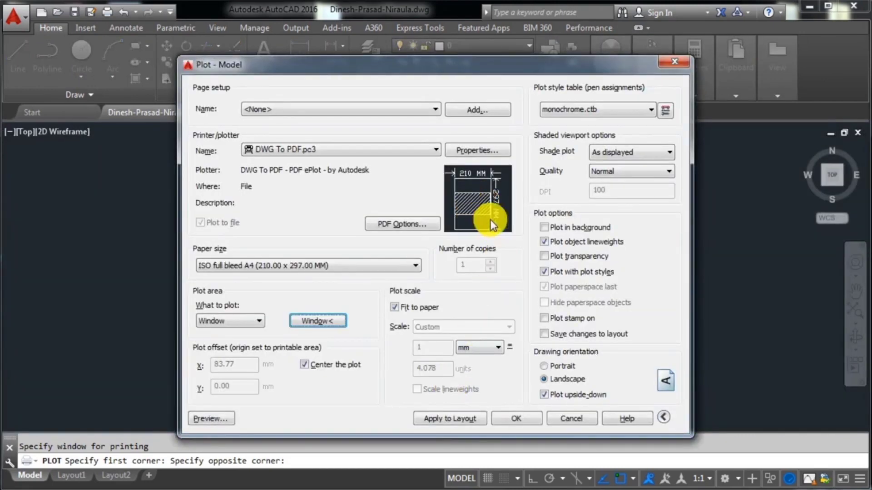
pyautogui.moveTo(477, 200)
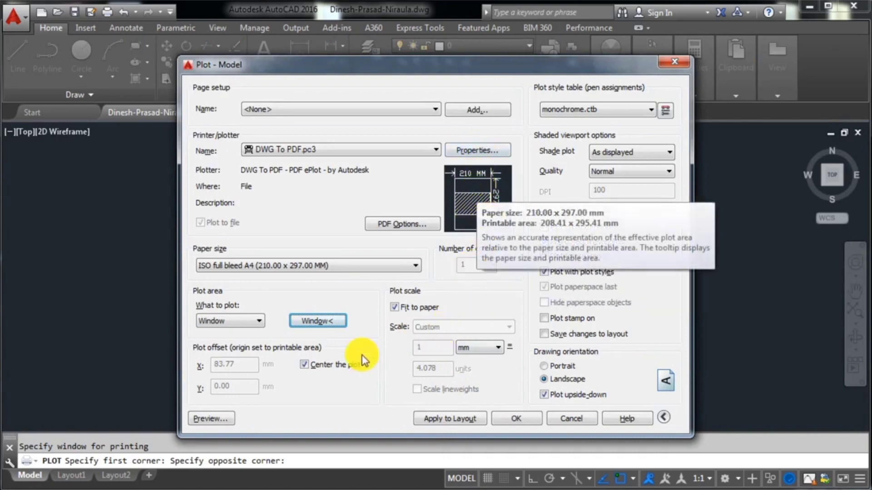
# Try switching the Center the plot and Fit to paper options off and back on
pyautogui.click(304, 365)
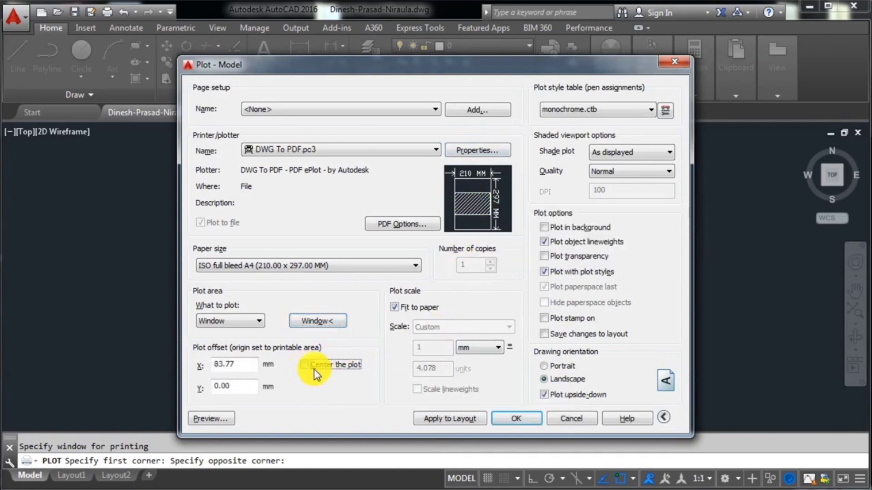
pyautogui.click(304, 365)
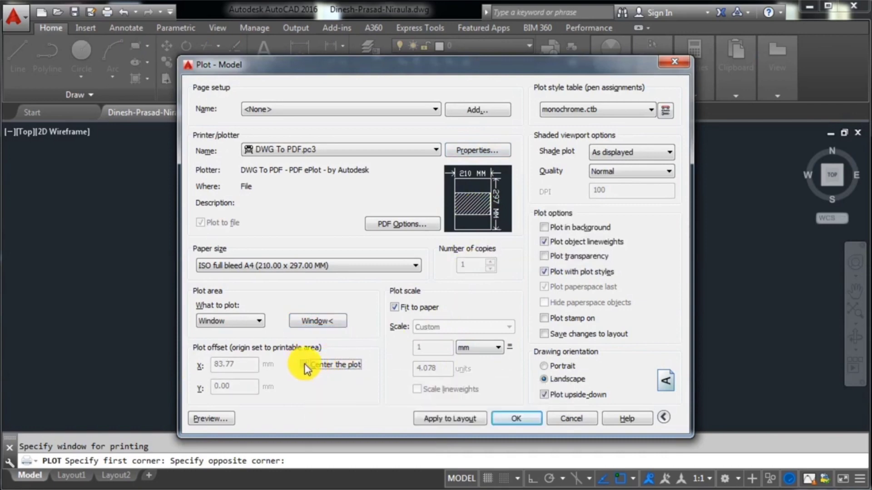
pyautogui.click(304, 364)
pyautogui.click(304, 365)
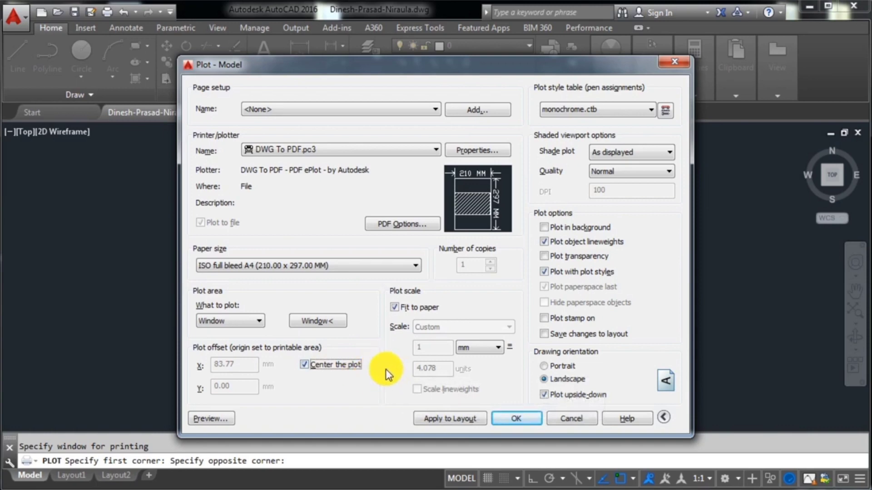
pyautogui.click(395, 307)
pyautogui.click(394, 309)
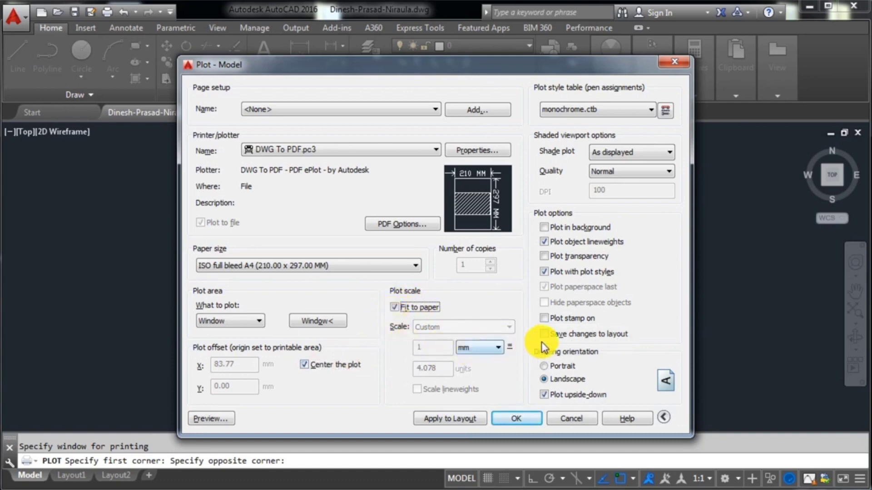
# Compare the Portrait and Landscape orientations, choose Portrait, and preview the tie beam plan on the sheet
pyautogui.click(546, 367)
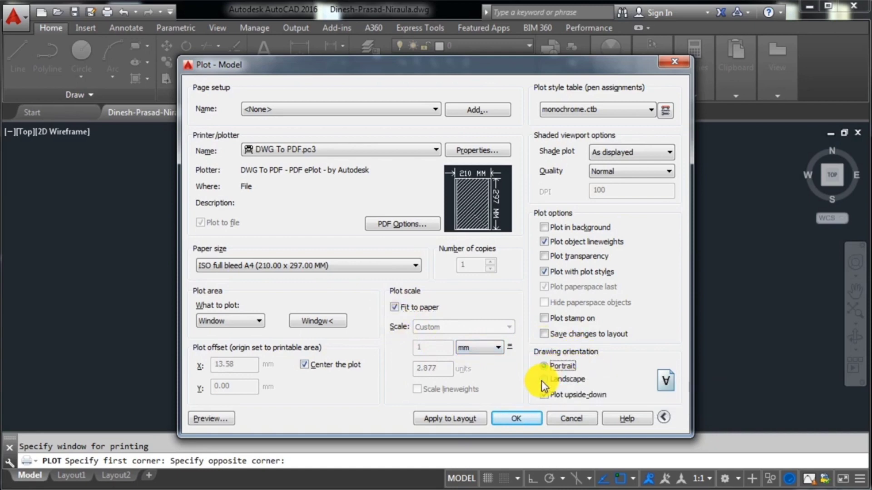
pyautogui.click(542, 380)
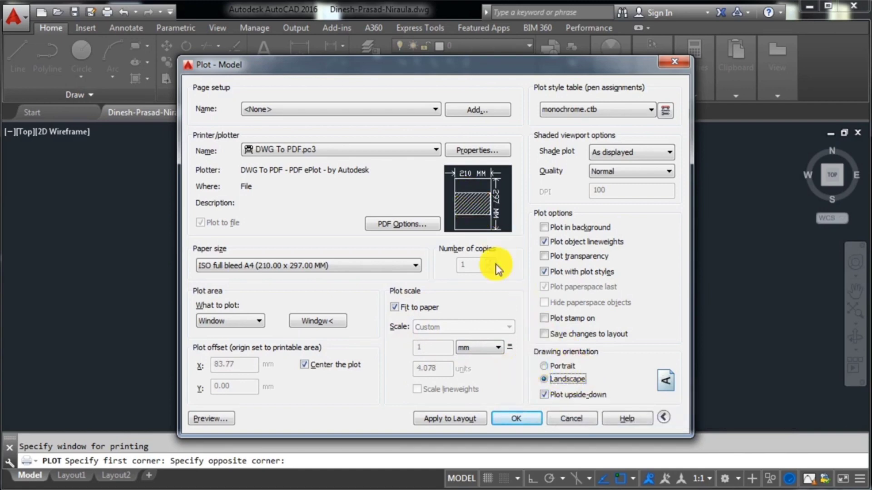
pyautogui.click(545, 366)
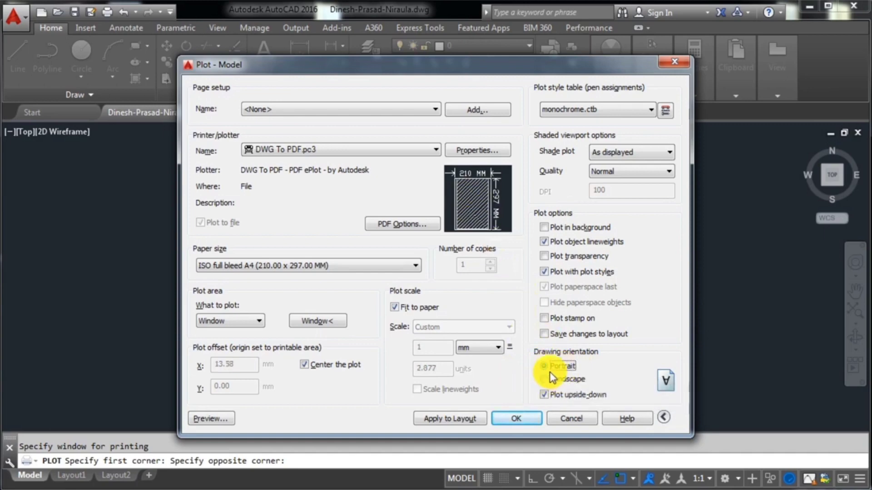
pyautogui.click(223, 417)
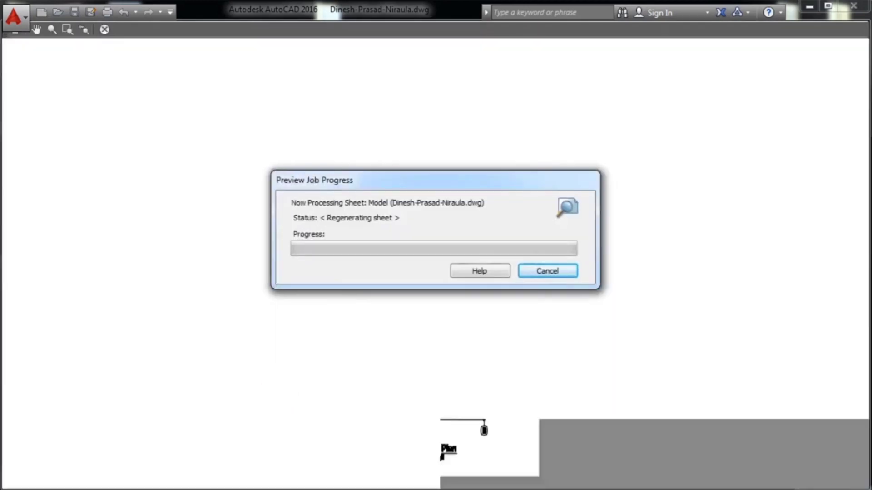
pyautogui.scroll(5, 468, 252)
pyautogui.scroll(-5, 469, 253)
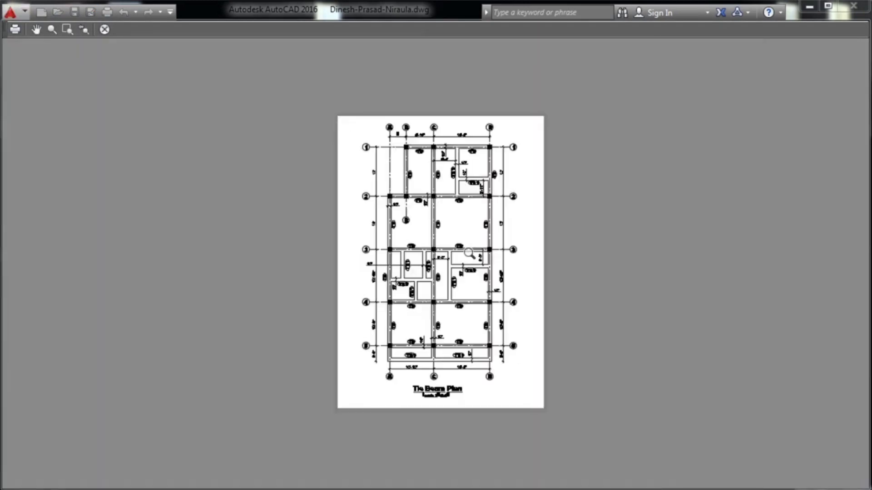
pyautogui.scroll(3, 469, 253)
pyautogui.scroll(-3, 509, 268)
pyautogui.press('Escape')
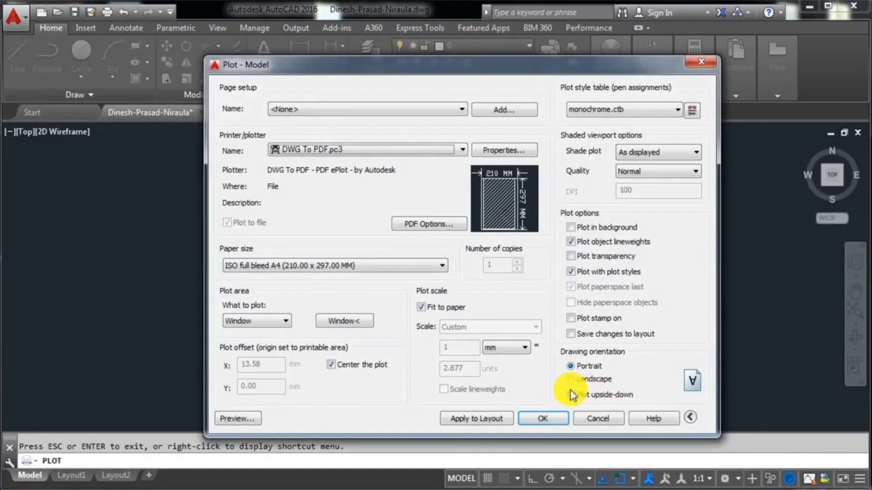
# Set the drawing orientation to Landscape and inspect the tie beam plan in the plot preview
pyautogui.click(572, 380)
pyautogui.click(247, 422)
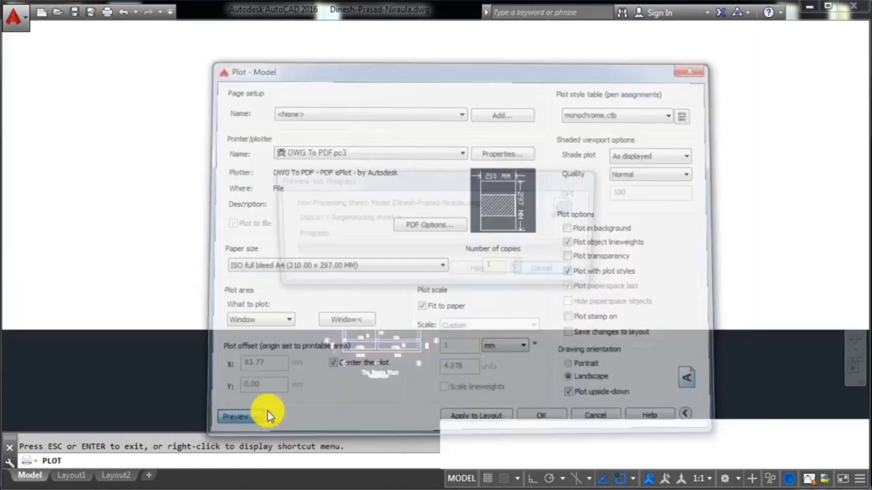
pyautogui.scroll(3, 485, 258)
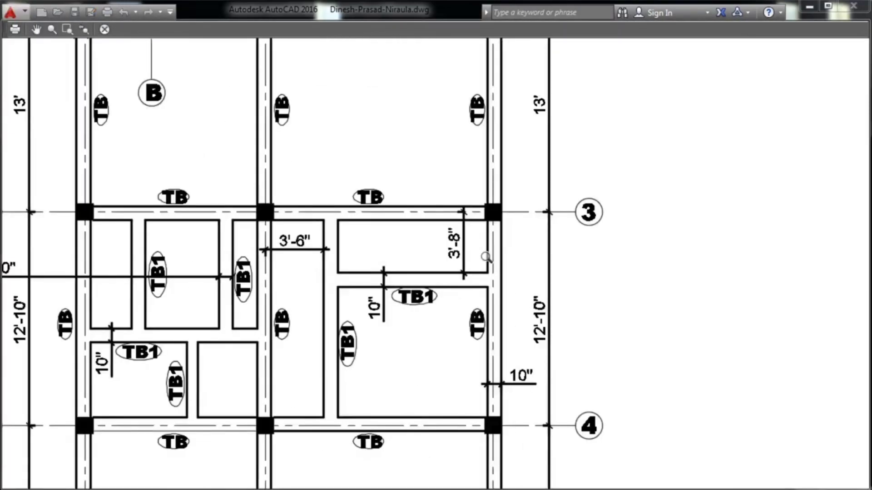
pyautogui.scroll(-6, 485, 258)
pyautogui.moveTo(476, 312); pyautogui.dragTo(469, 274, button='middle')
pyautogui.scroll(2, 469, 274)
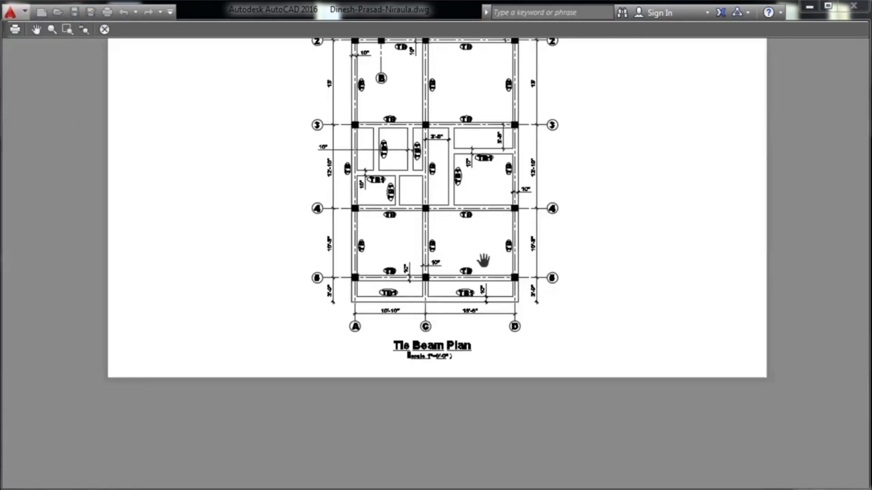
pyautogui.scroll(1, 484, 258)
pyautogui.moveTo(535, 257); pyautogui.dragTo(501, 305, button='middle')
pyautogui.scroll(-1, 500, 305)
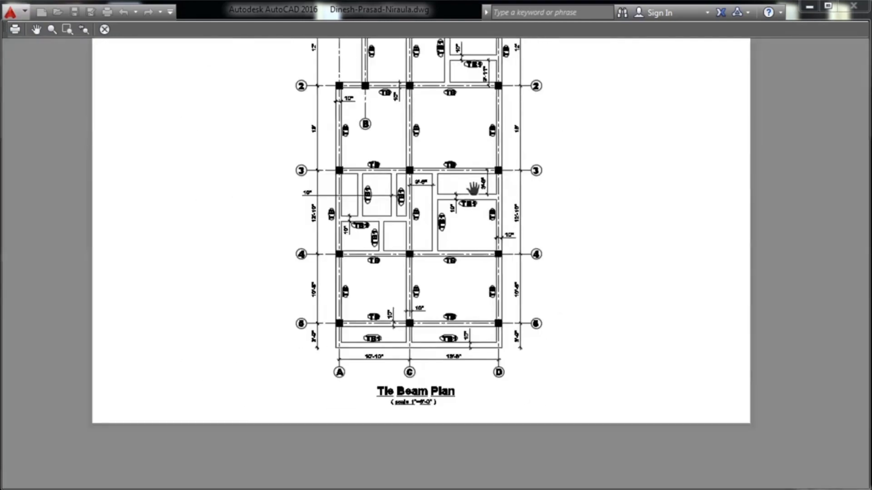
pyautogui.moveTo(473, 188); pyautogui.dragTo(474, 286, button='middle')
pyautogui.scroll(-2, 474, 284)
pyautogui.press('Escape')
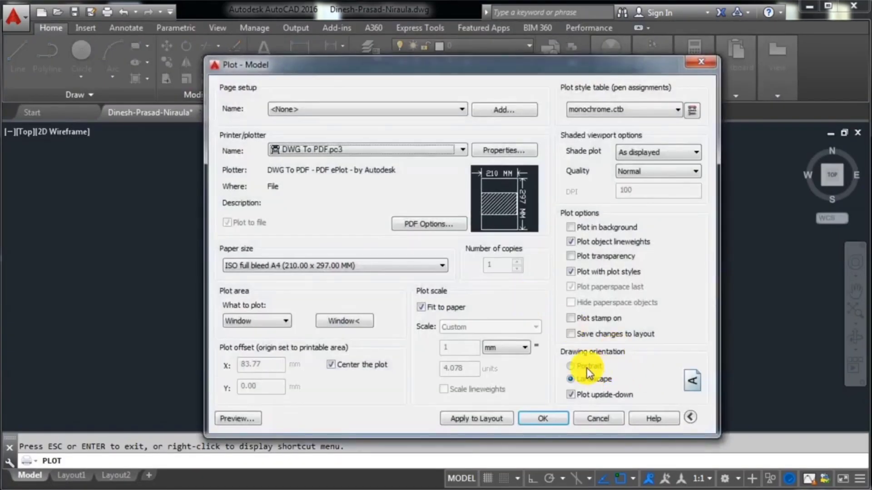
# Set the drawing orientation back to Portrait and check the plan's grid and beam labels in the plot preview
pyautogui.click(571, 366)
pyautogui.click(247, 416)
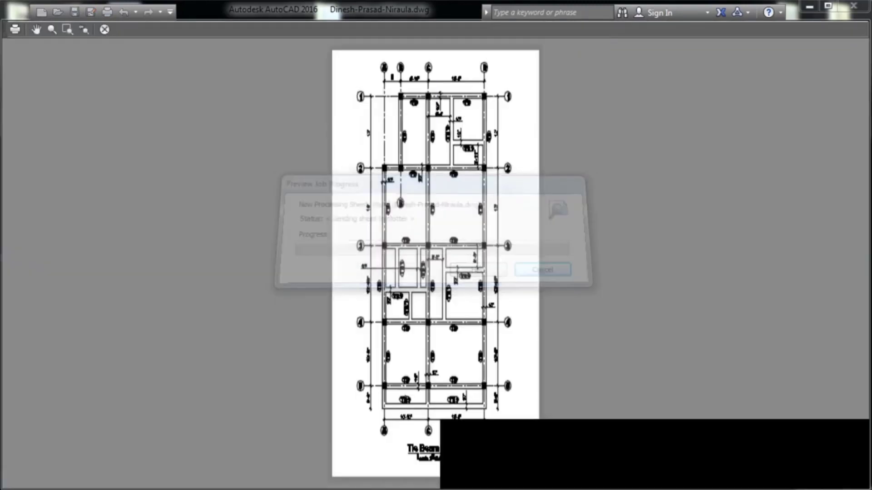
pyautogui.scroll(3, 474, 268)
pyautogui.scroll(-3, 475, 267)
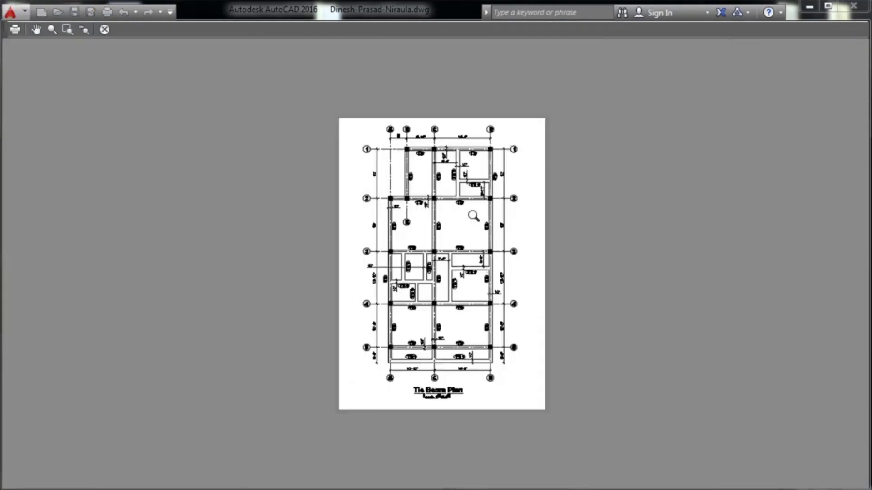
pyautogui.moveTo(466, 211); pyautogui.dragTo(452, 243, button='middle')
pyautogui.scroll(2, 451, 242)
pyautogui.moveTo(445, 171); pyautogui.dragTo(426, 283, button='middle')
pyautogui.scroll(1, 425, 279)
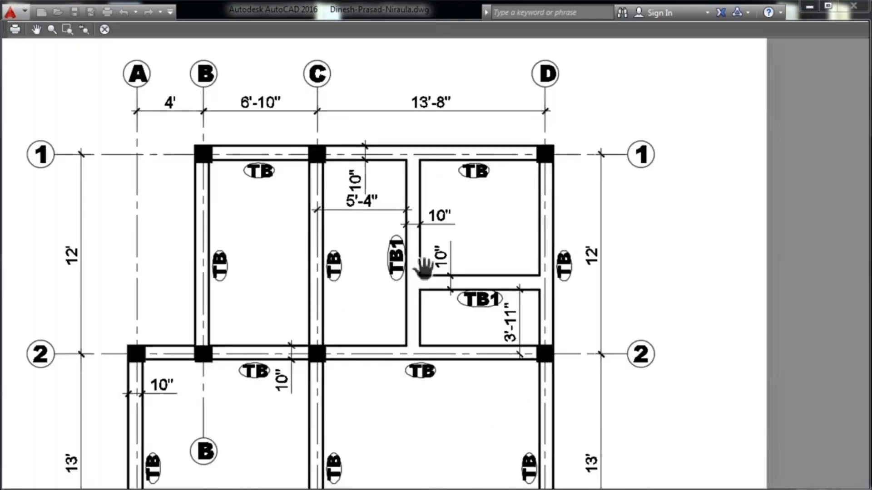
pyautogui.scroll(-3, 425, 269)
pyautogui.press('Escape')
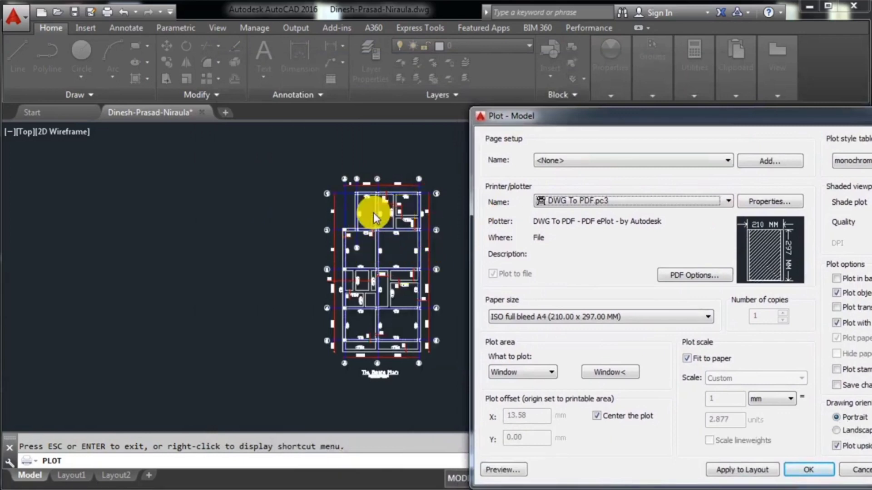
# Set the plot style table to None and check the line colours of the tie beam plan in the plot preview
pyautogui.moveTo(636, 121); pyautogui.dragTo(304, 139)
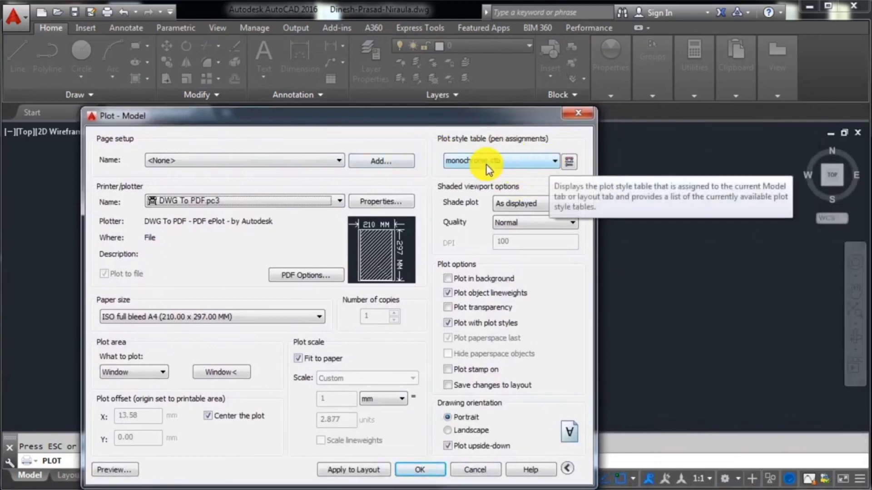
pyautogui.moveTo(447, 118); pyautogui.dragTo(480, 85)
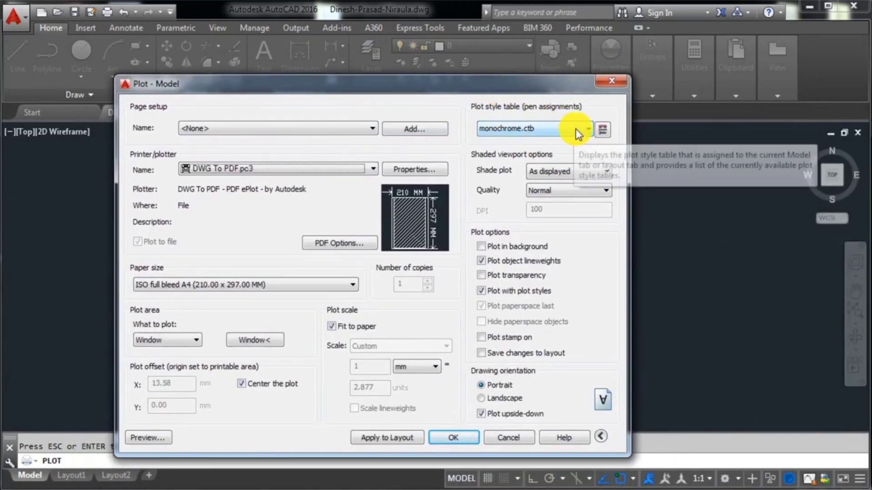
pyautogui.click(575, 130)
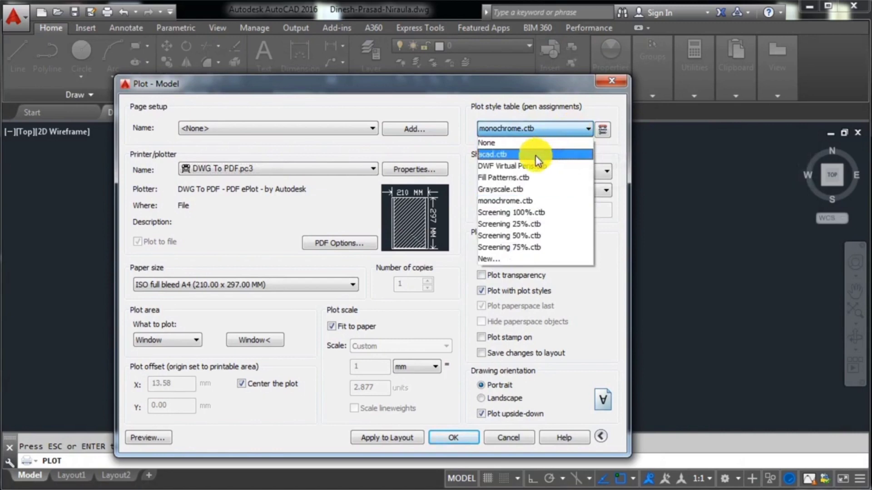
pyautogui.click(506, 144)
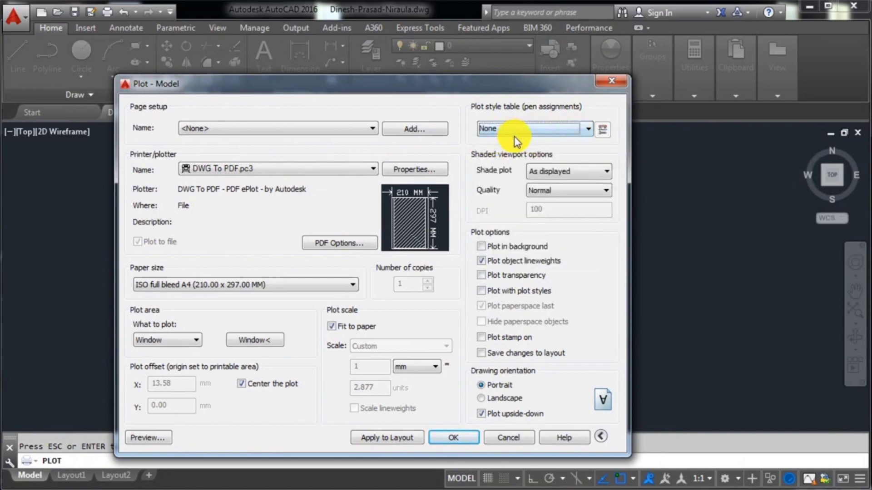
pyautogui.click(156, 436)
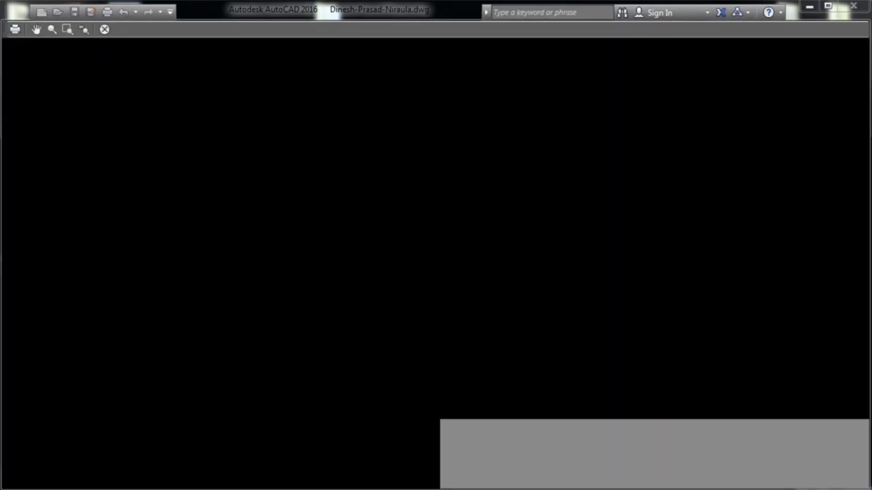
pyautogui.scroll(8, 452, 251)
pyautogui.scroll(-4, 472, 275)
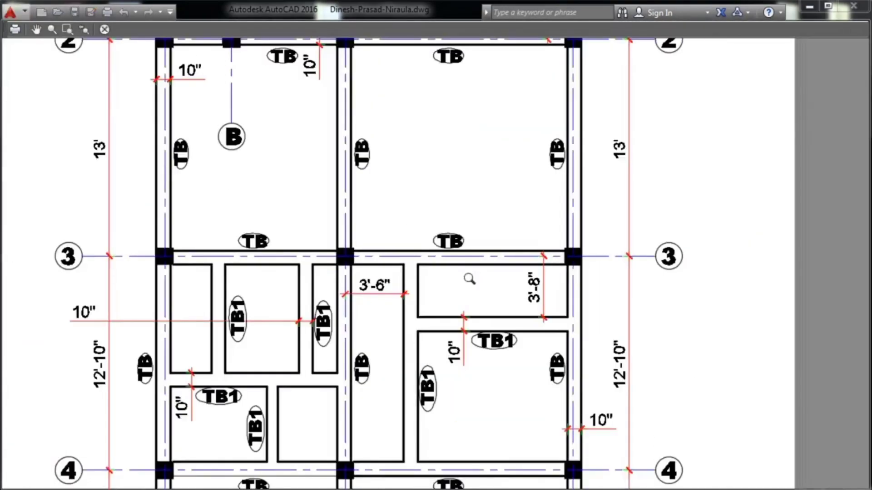
pyautogui.scroll(-3, 454, 285)
pyautogui.moveTo(439, 376); pyautogui.dragTo(439, 263, button='middle')
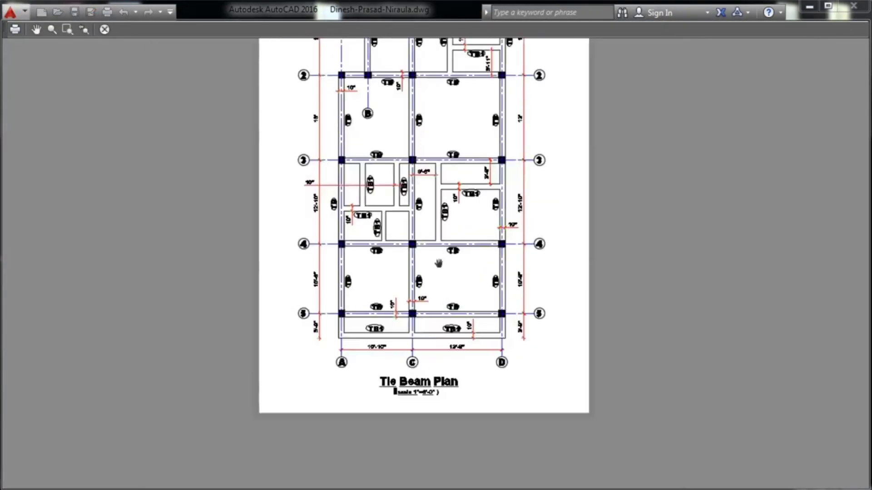
pyautogui.press('Escape')
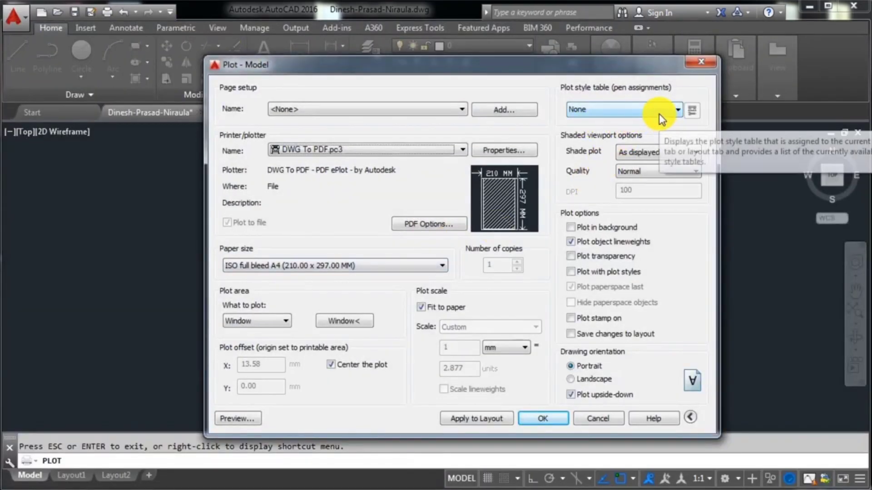
# Look through the available plot style tables, keeping None
pyautogui.click(658, 112)
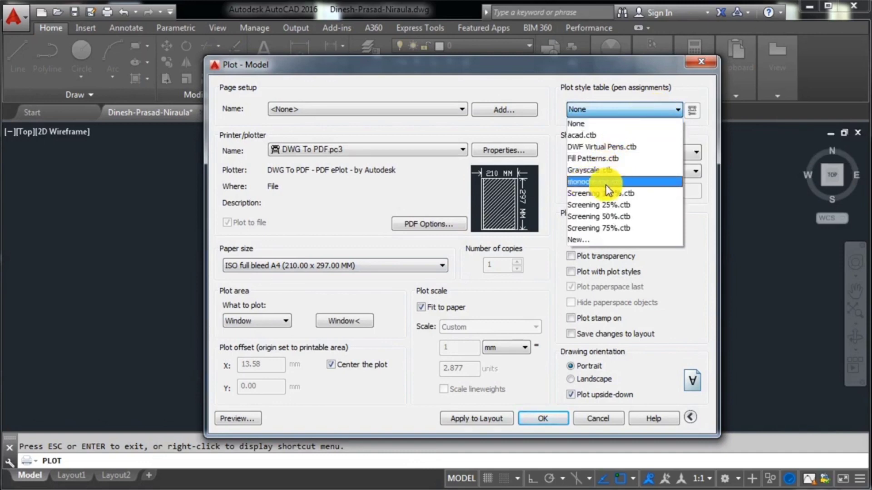
pyautogui.click(700, 238)
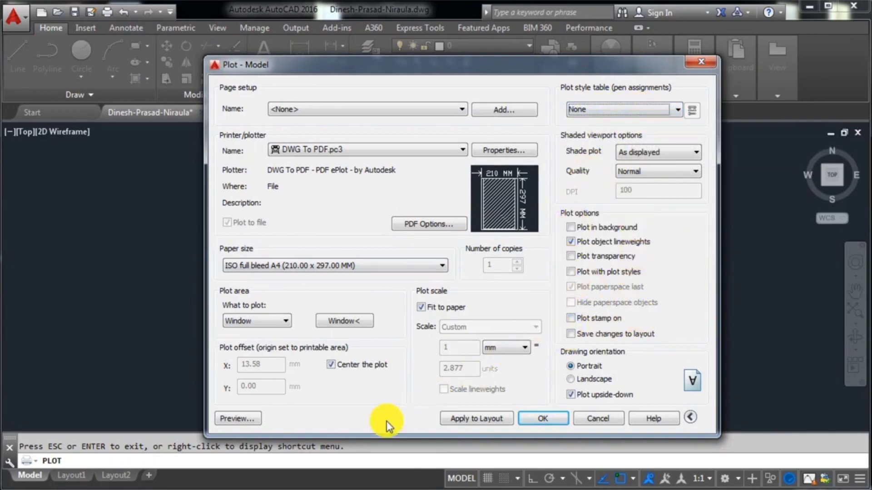
# Plot the tie beam plan to a PDF file named Autocad project, saved on the Desktop
pyautogui.click(544, 418)
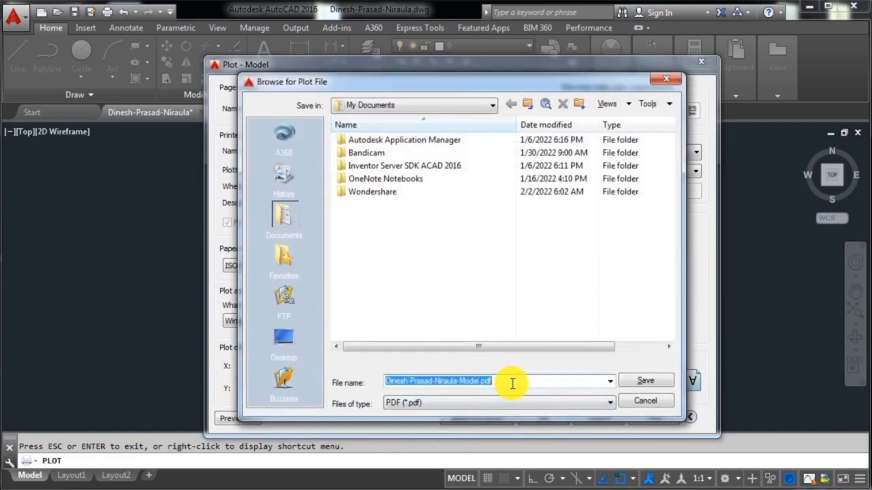
pyautogui.write('Autocad project')
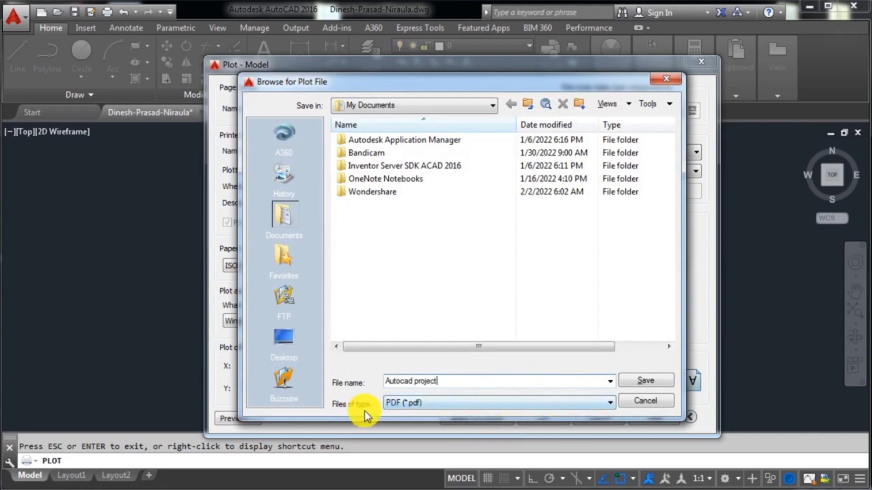
pyautogui.click(284, 340)
pyautogui.click(642, 382)
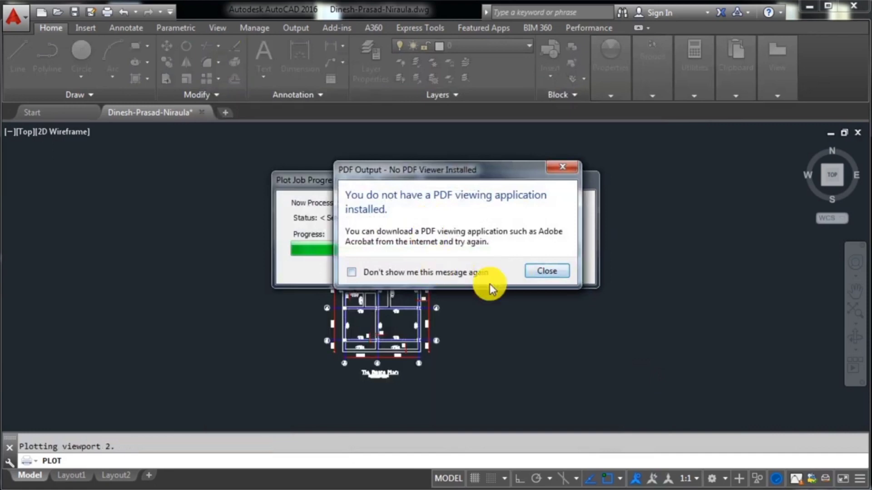
pyautogui.click(536, 269)
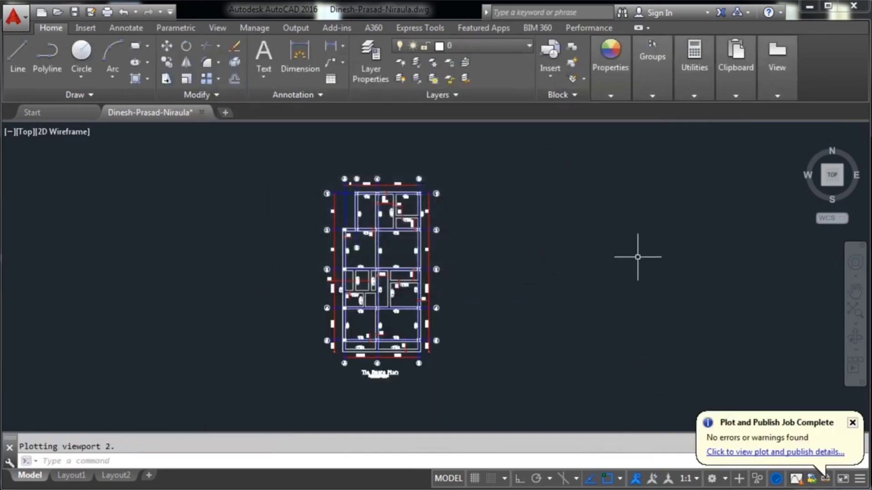
# Open the Autocad project PDF from the Windows desktop and check the plotted tie beam plan down to its title
pyautogui.click(806, 10)
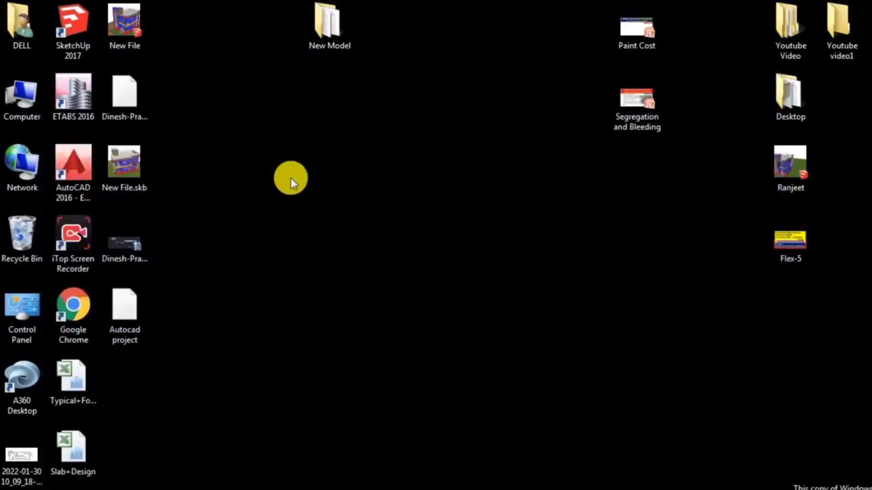
pyautogui.doubleClick(130, 321)
pyautogui.keyDown('ctrl'); pyautogui.scroll(-2, 546, 297); pyautogui.keyUp('ctrl')
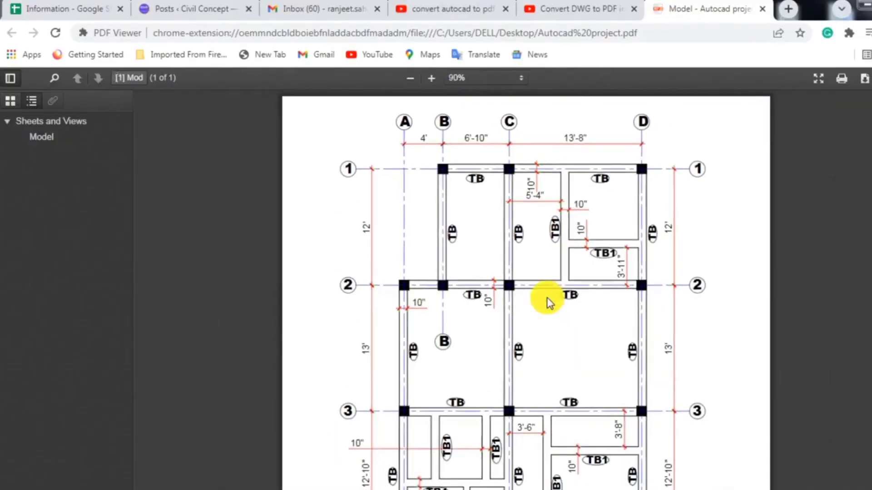
pyautogui.scroll(-6, 597, 321)
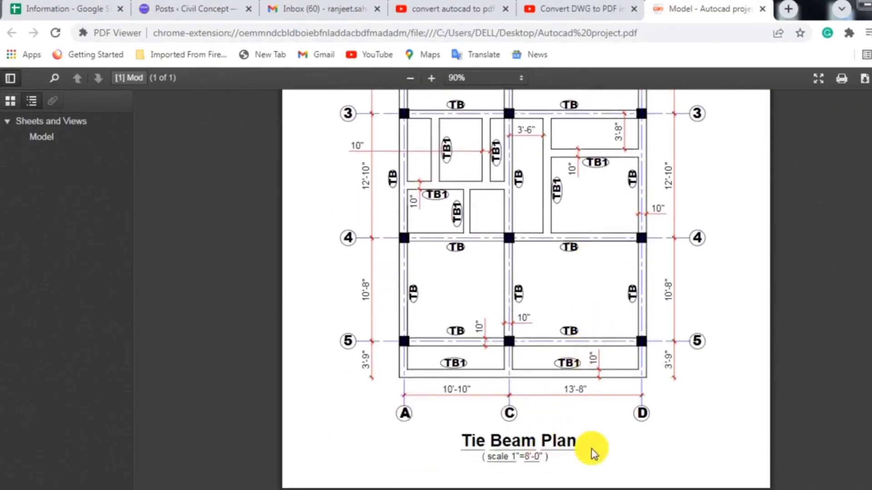
pyautogui.scroll(1, 594, 429)
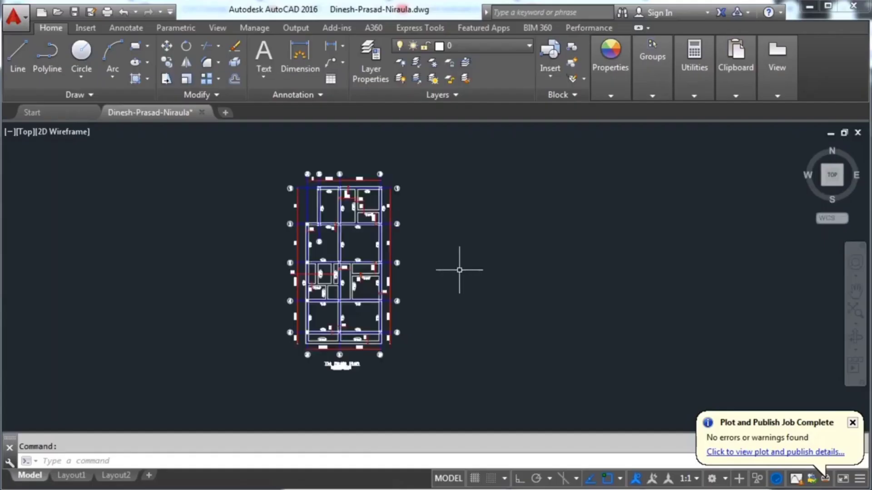
# Return to AutoCAD and look over the other drawings laid out in model space beside the framed sheets
pyautogui.scroll(-2, 426, 280)
pyautogui.scroll(-3, 426, 280)
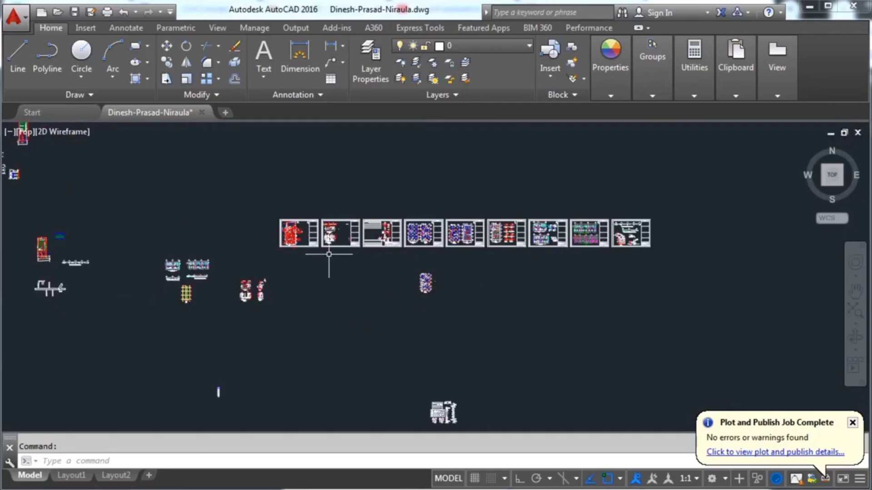
pyautogui.moveTo(342, 249); pyautogui.dragTo(442, 249, button='middle')
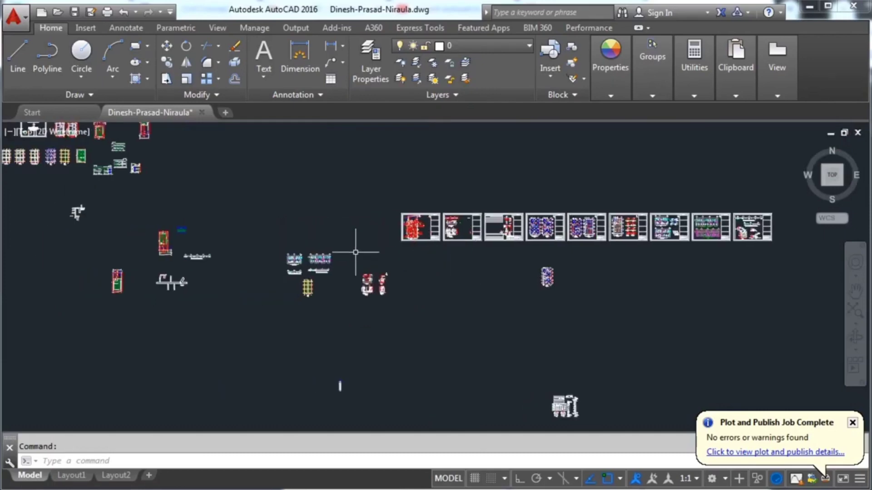
pyautogui.scroll(2, 297, 230)
pyautogui.moveTo(235, 189); pyautogui.dragTo(352, 250, button='middle')
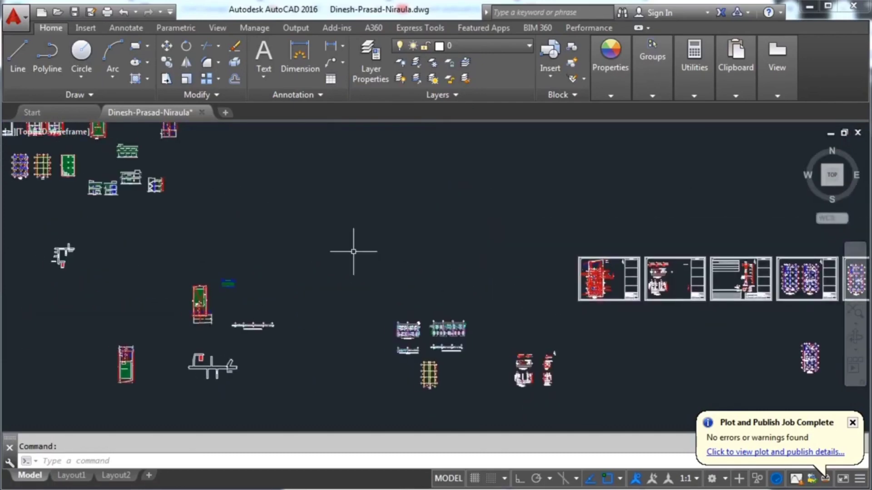